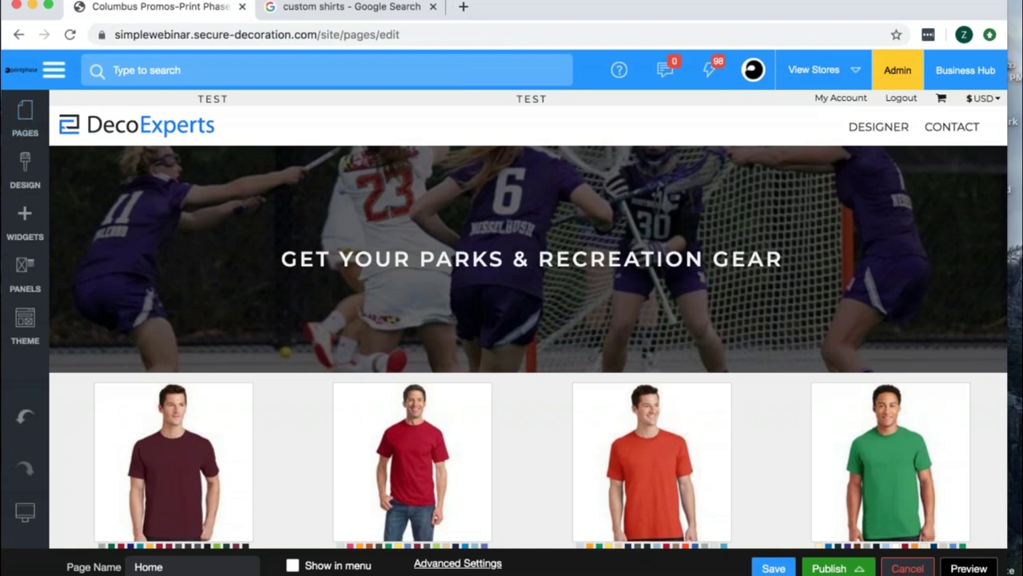
Open the website's Keyword & Meta Data settings among the SEO tools in the store admin.
left_click(900, 70)
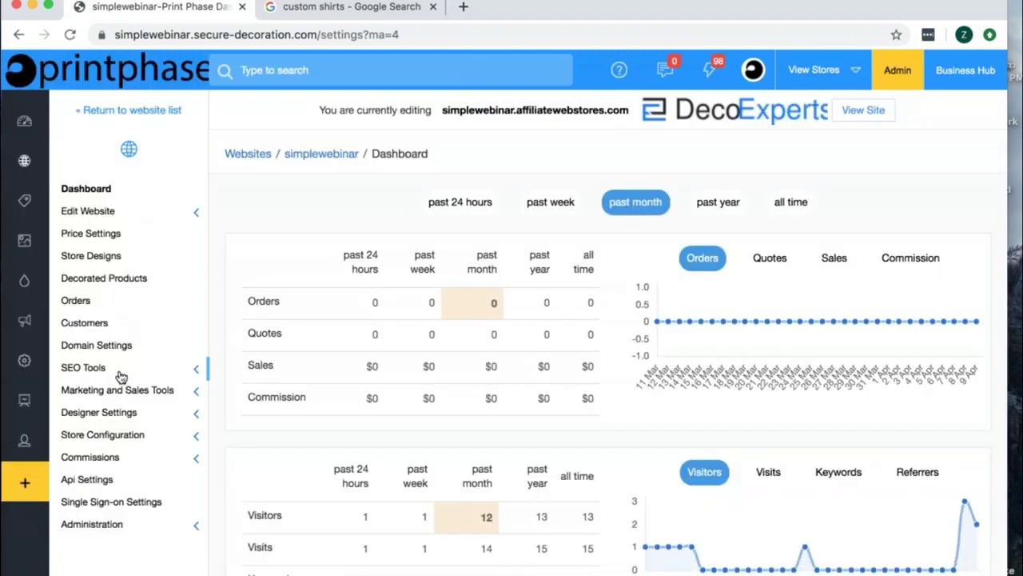
left_click(119, 373)
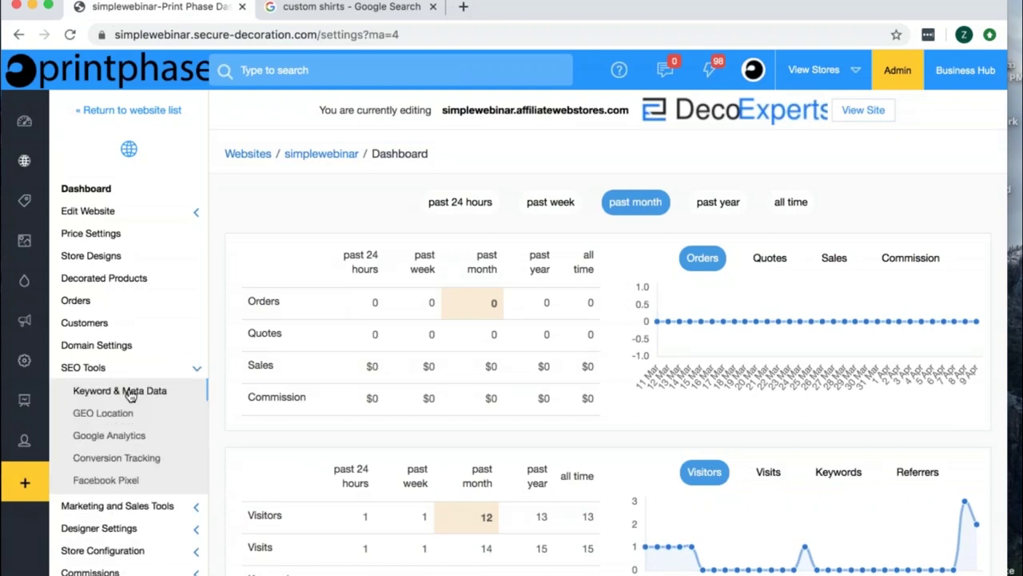
left_click(130, 397)
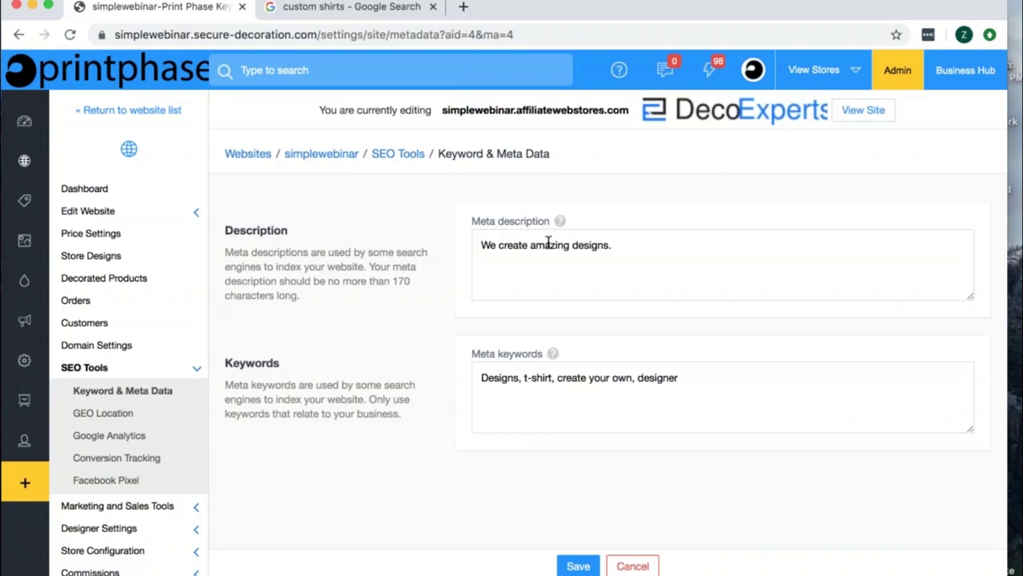
Examine how competitors' descriptions read in the custom shirts Google results, and return to the site's meta data settings.
left_click(343, 10)
scroll(363, 329, "down", 15)
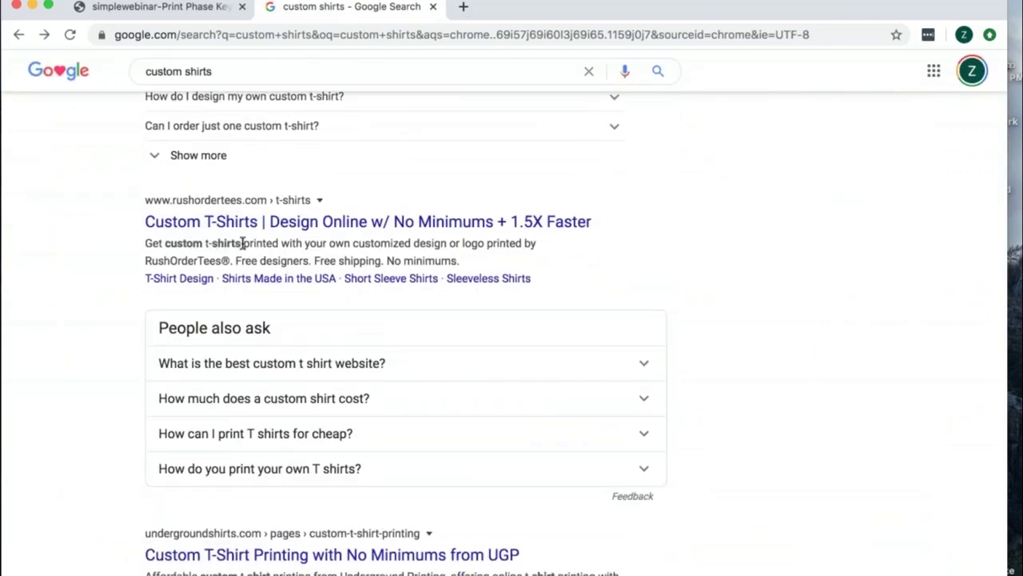
scroll(243, 242, "down", 3)
scroll(235, 427, "down", 1)
scroll(256, 427, "down", 1)
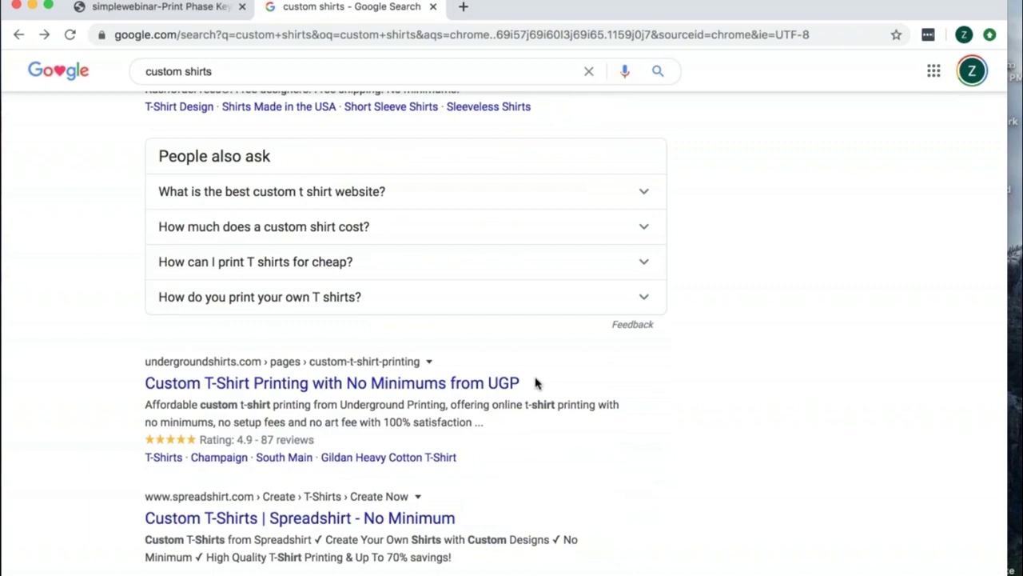
left_click(183, 8)
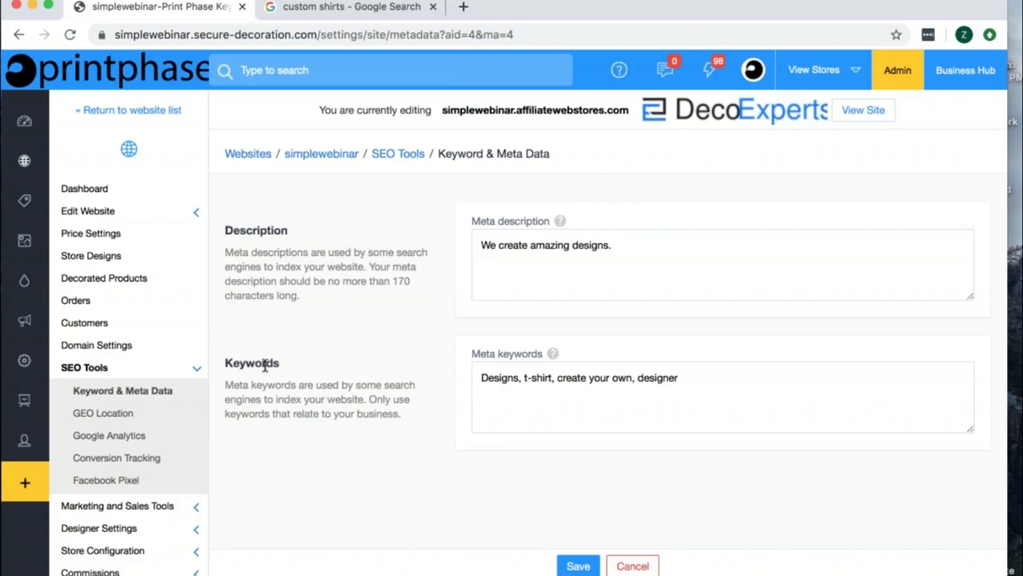
Open the Home page in the website page editor and bring up the meta description in its advanced page settings.
left_click(143, 217)
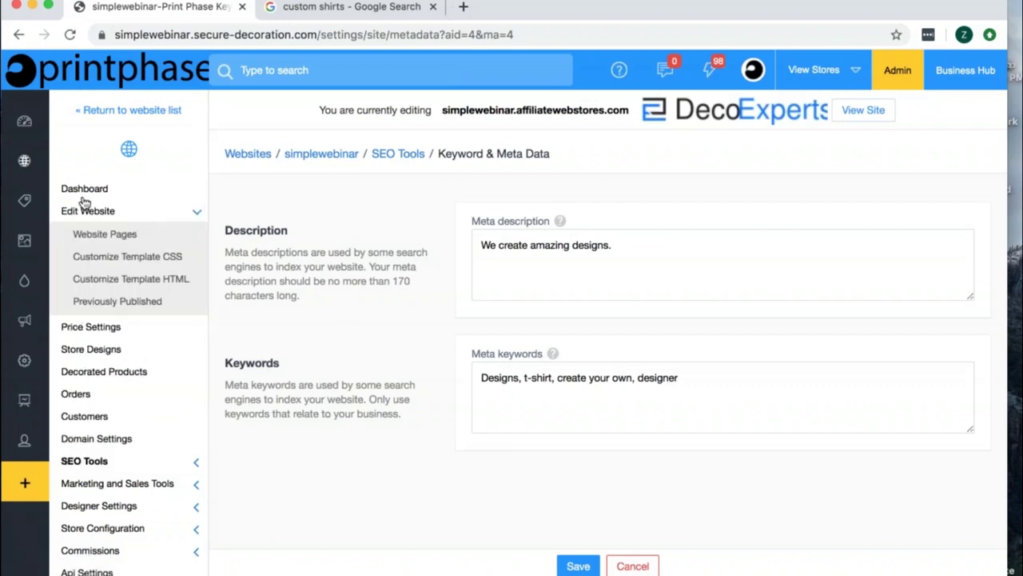
left_click(133, 234)
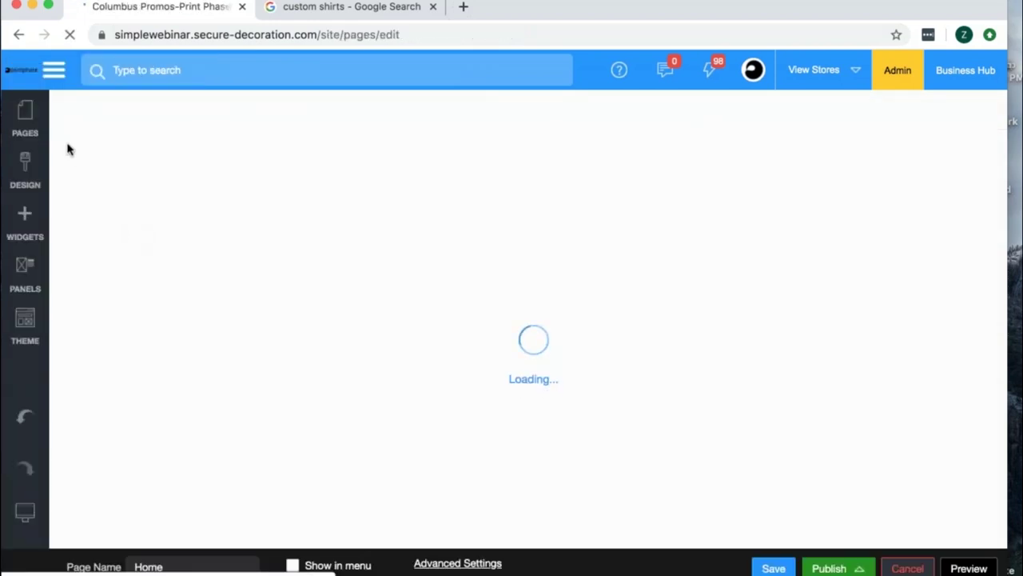
left_click(25, 120)
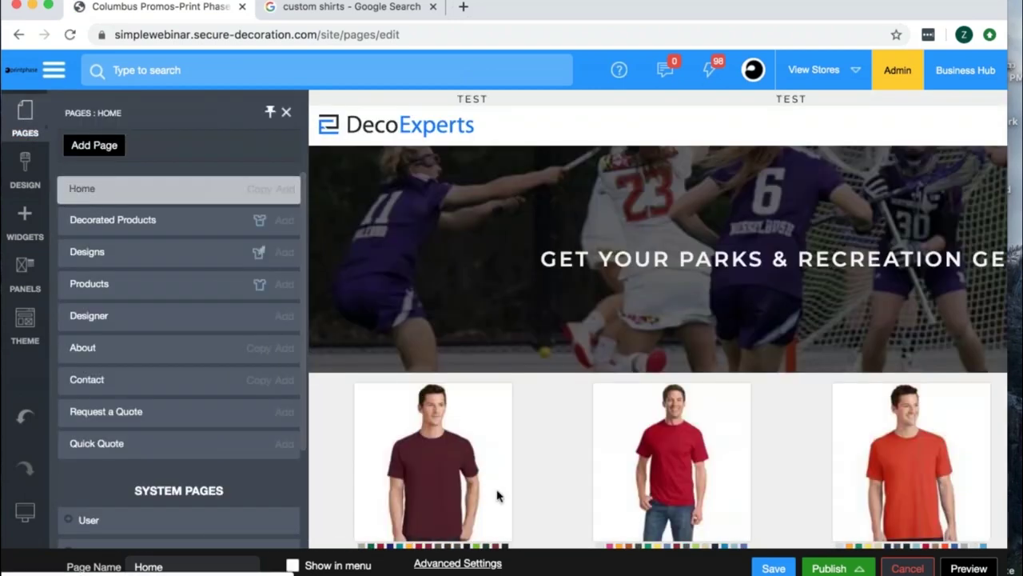
left_click(434, 565)
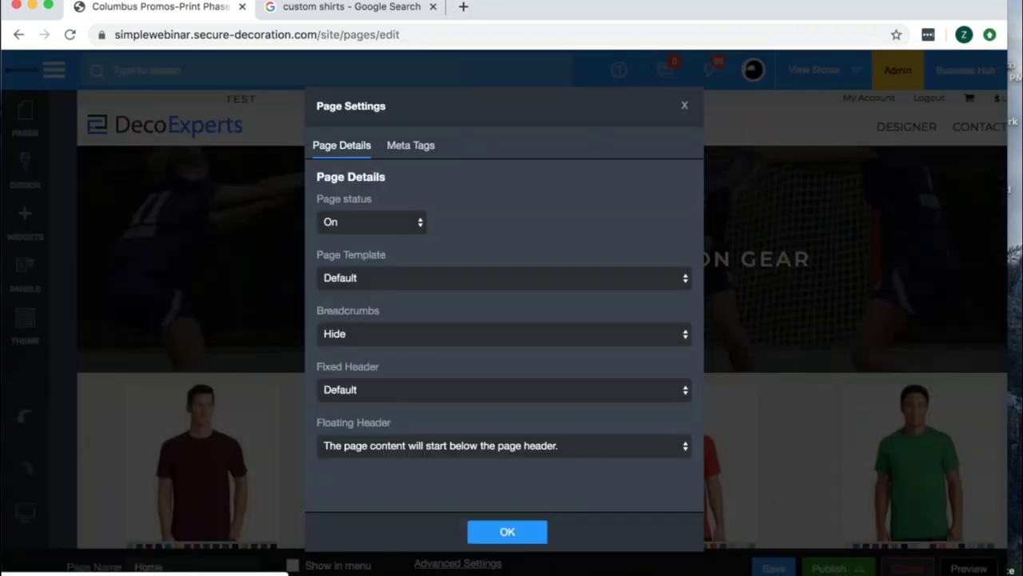
left_click(405, 144)
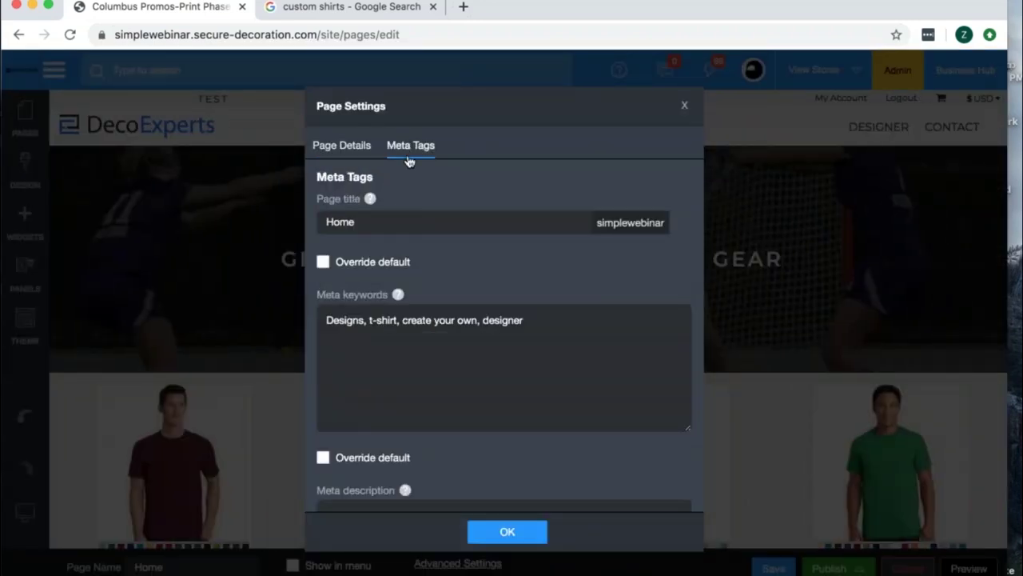
scroll(504, 336, "down", 2)
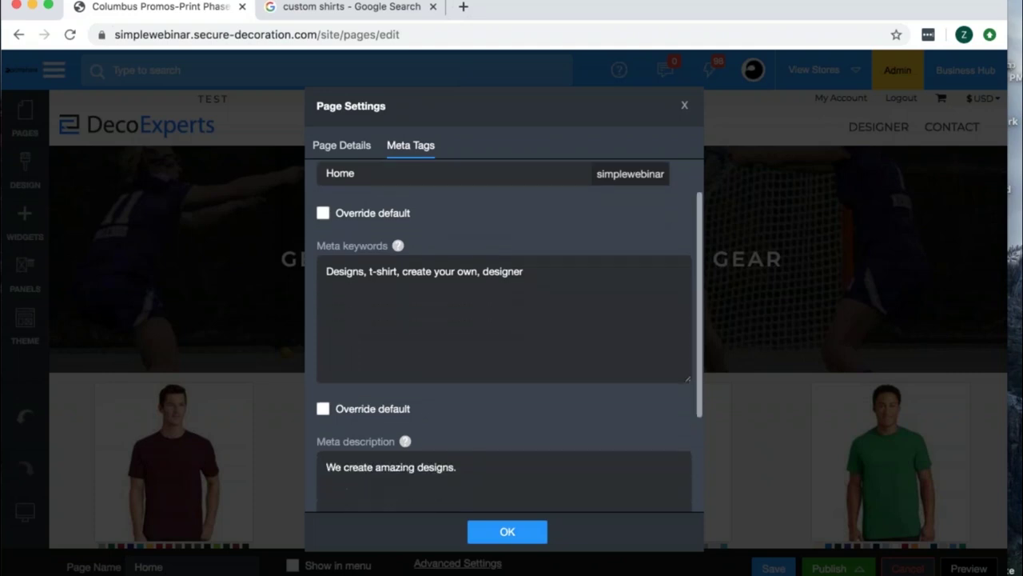
scroll(504, 336, "down", 3)
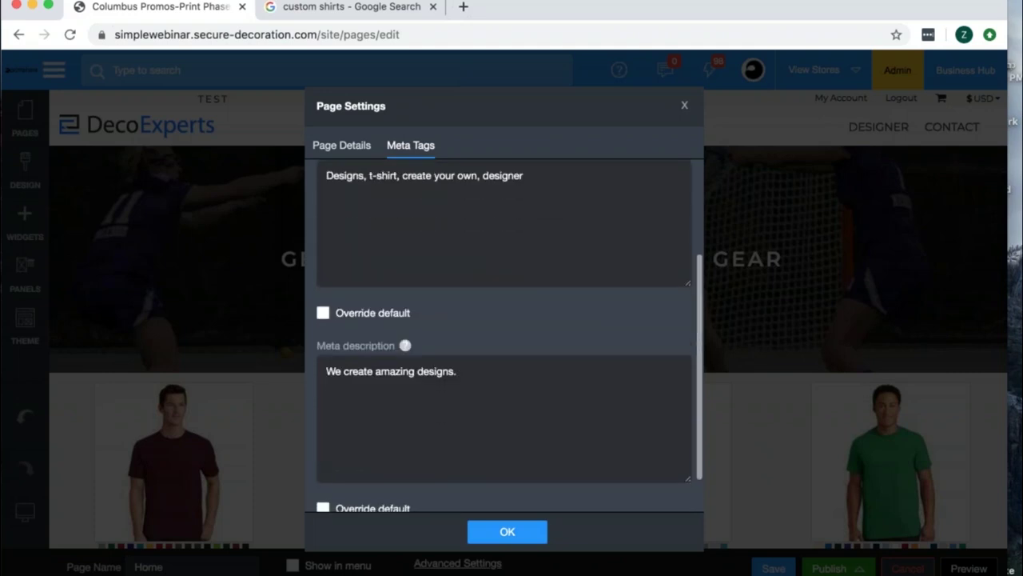
Override the Home page's default meta description with "We offer custom t-shirts, sweatshirts, & more in Columbus, Ohio.".
scroll(504, 336, "down", 1)
left_click(322, 480)
left_click(458, 343)
key("super+a")
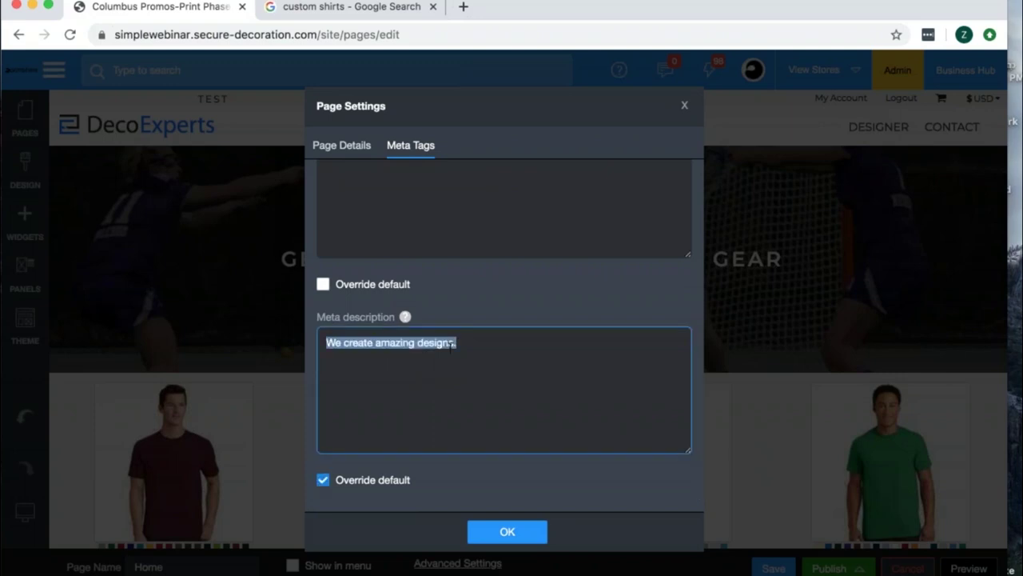
type("We offer ")
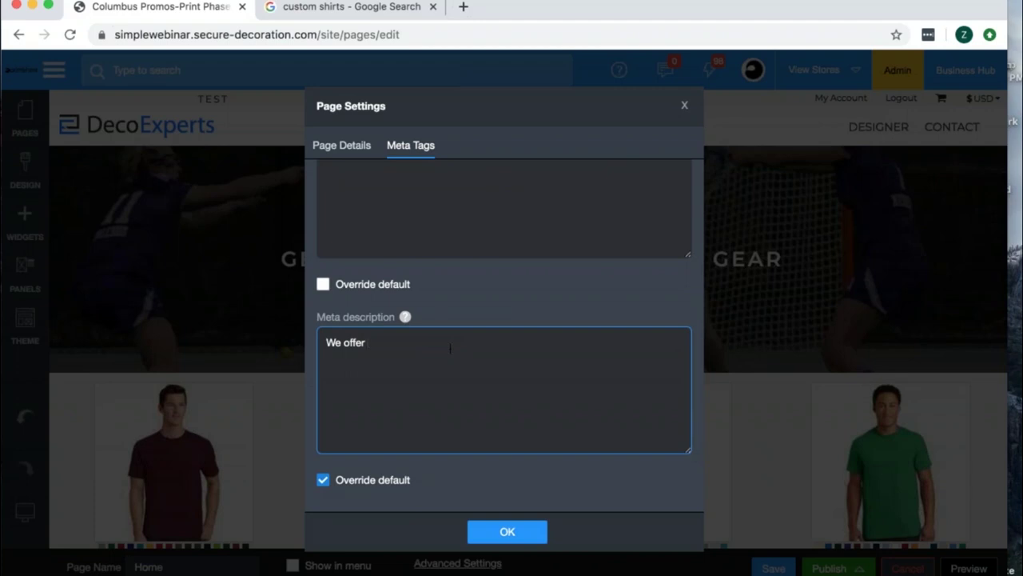
type("custom t-shirts, sweats")
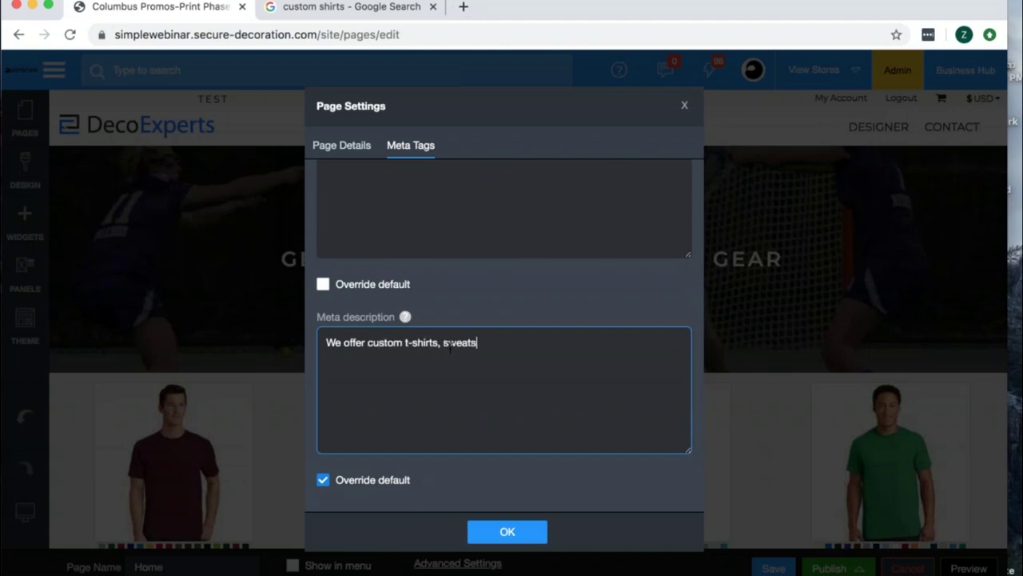
type("hirts, & more in columbus, oh")
key("BackSpace")
key("BackSpace")
type("Ohio.")
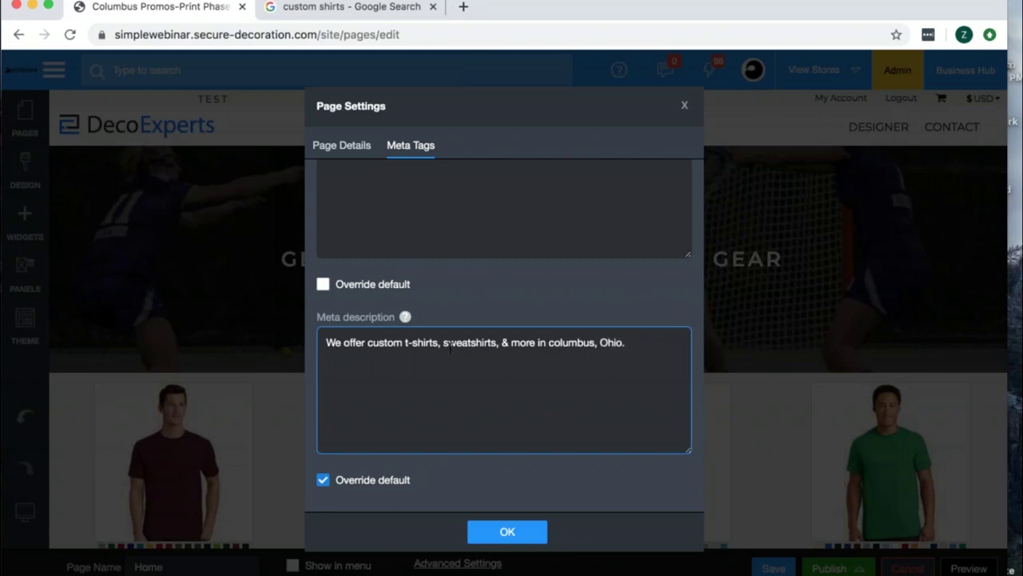
left_click(553, 342)
key("BackSpace")
type("C")
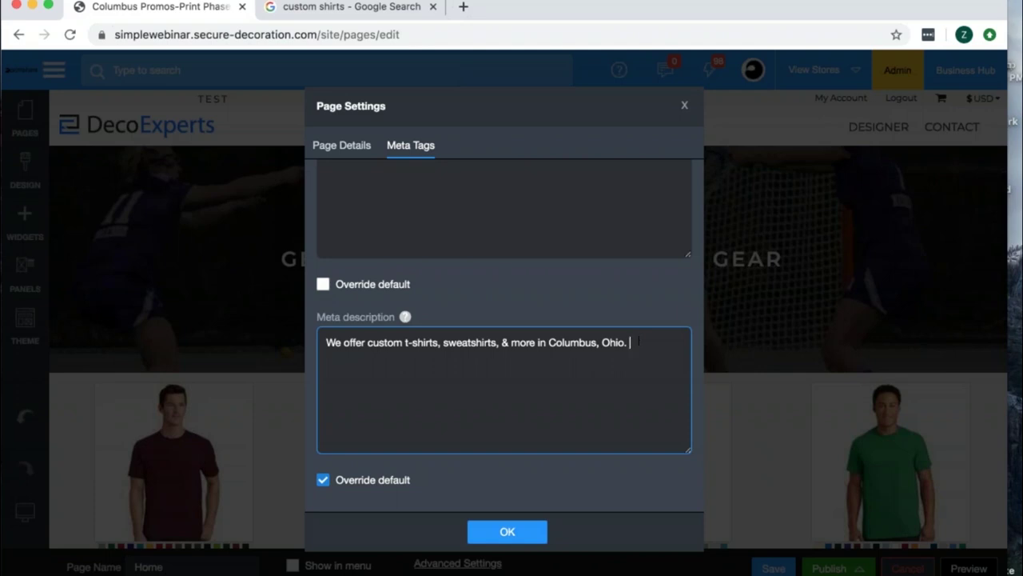
Add the sentence "No minimum custom banners, posters, and apparel." to the end of the meta description.
type("C")
key("BackSpace")
type("We")
key("BackSpace")
key("BackSpace")
type("No minimum custom banners")
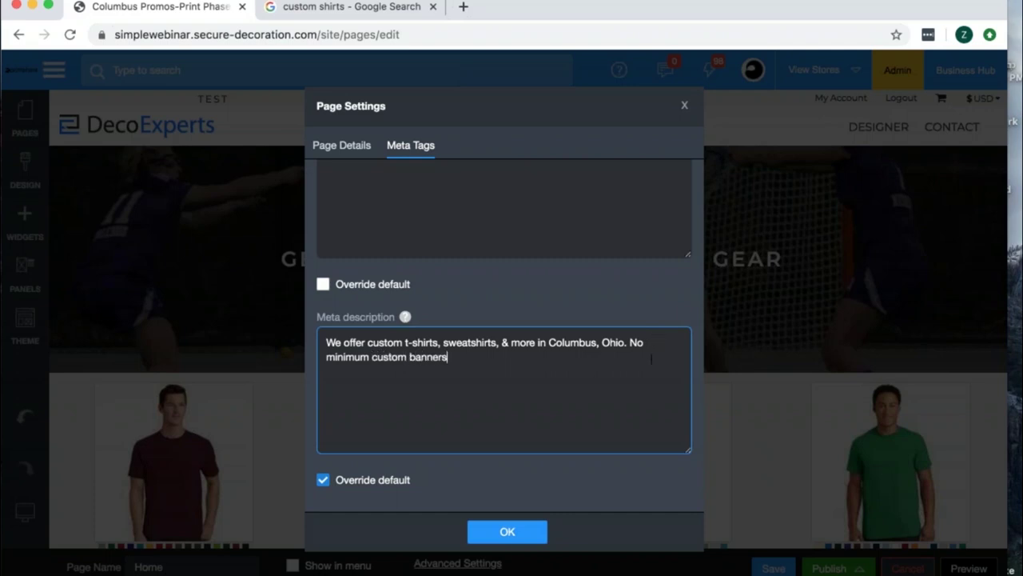
type(", posters, and apparel.")
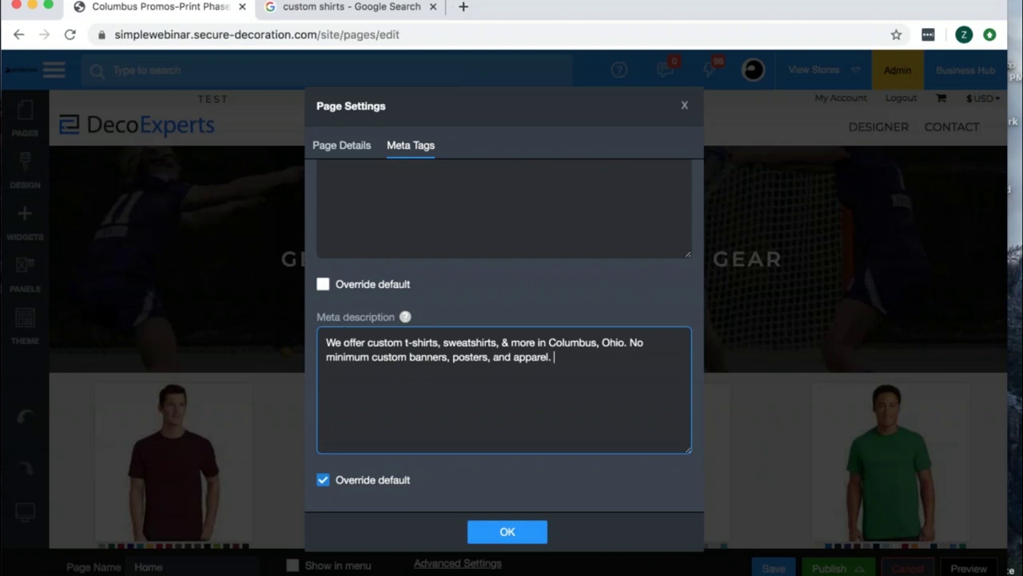
Search Google for "how to write a meta description", look through the results, and return to the Home page's settings.
left_click(464, 7)
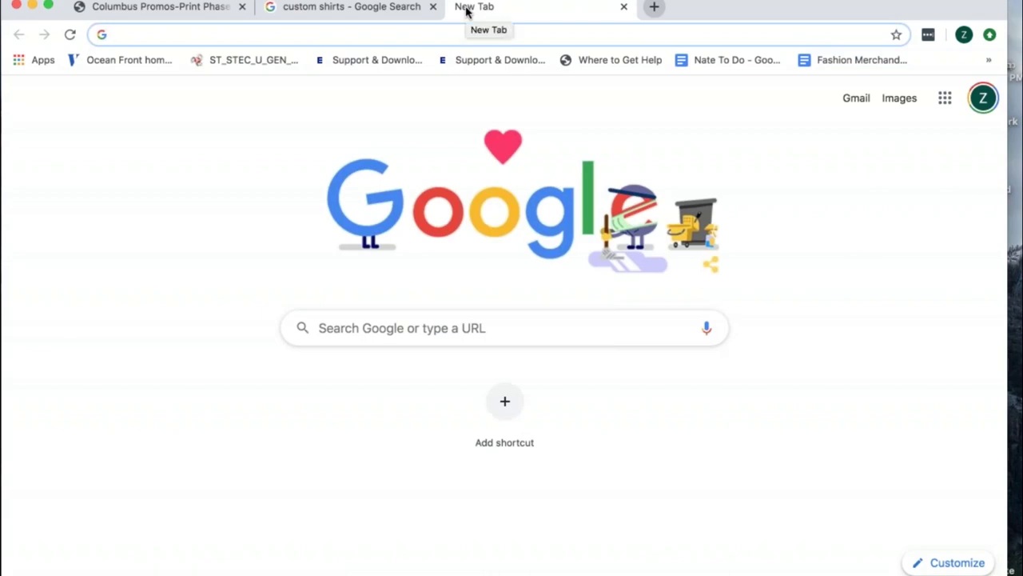
type("how to write a ")
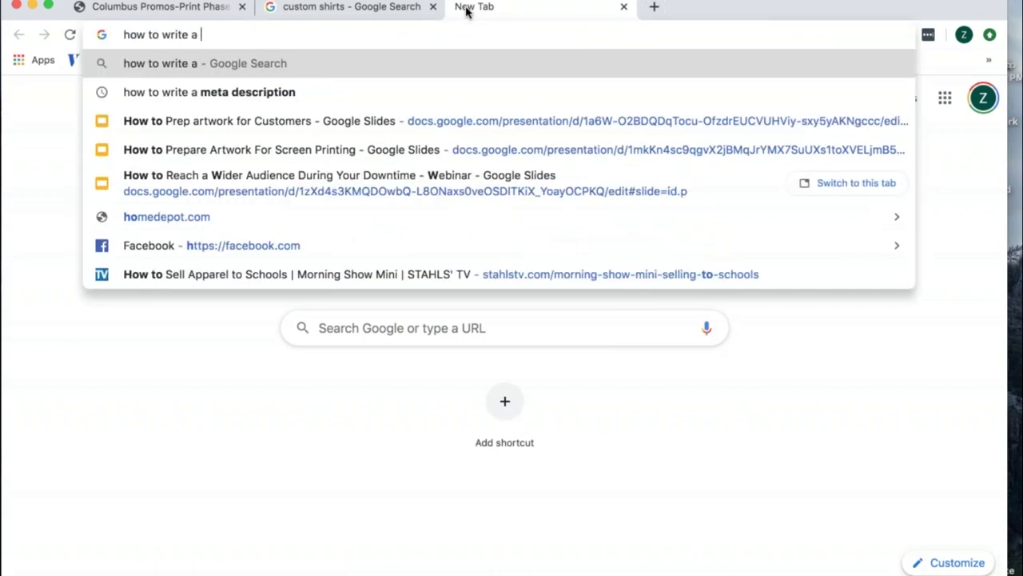
type("meta desc")
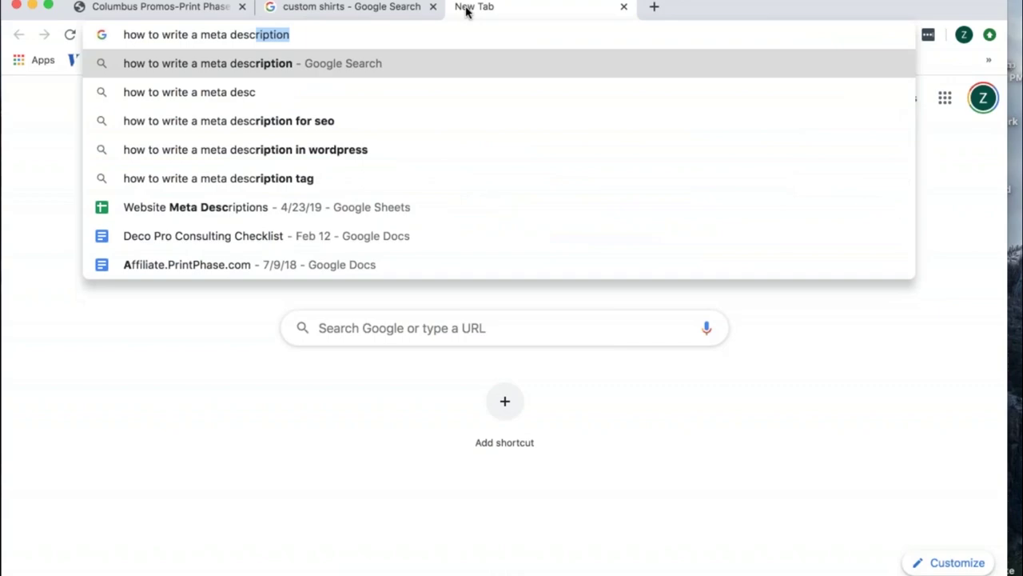
key("Return")
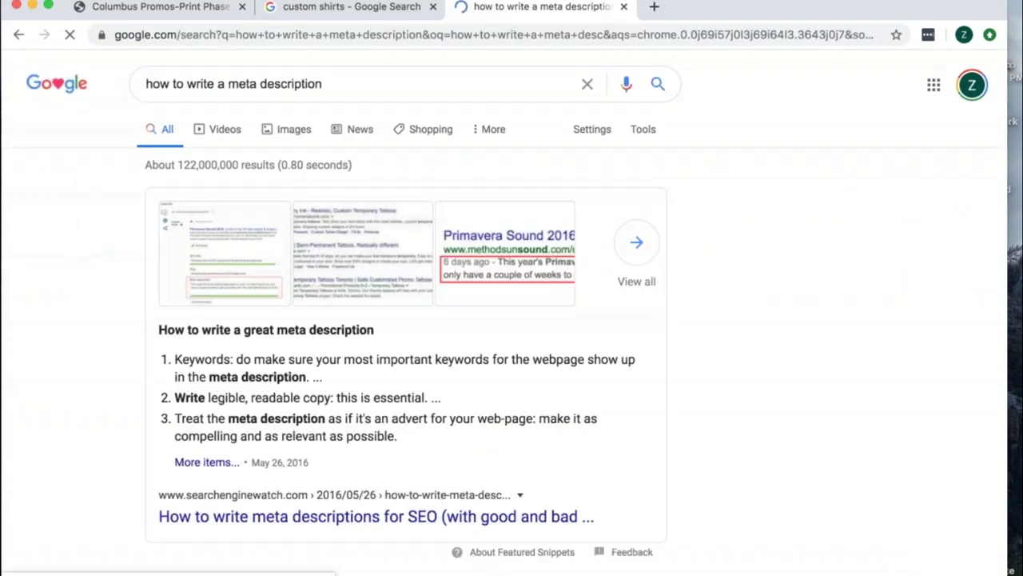
scroll(400, 320, "down", 5)
scroll(399, 320, "down", 3)
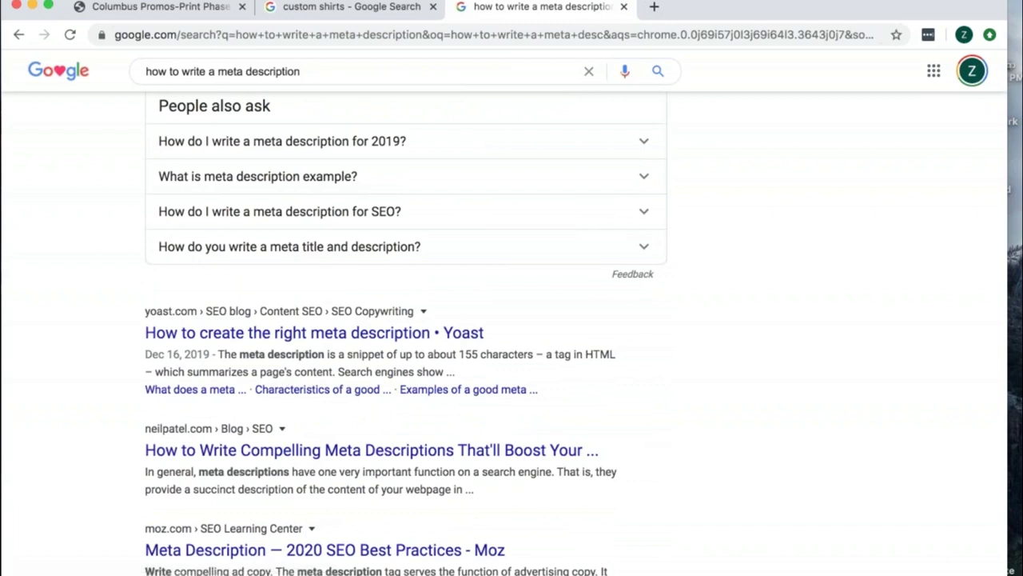
left_click(383, 8)
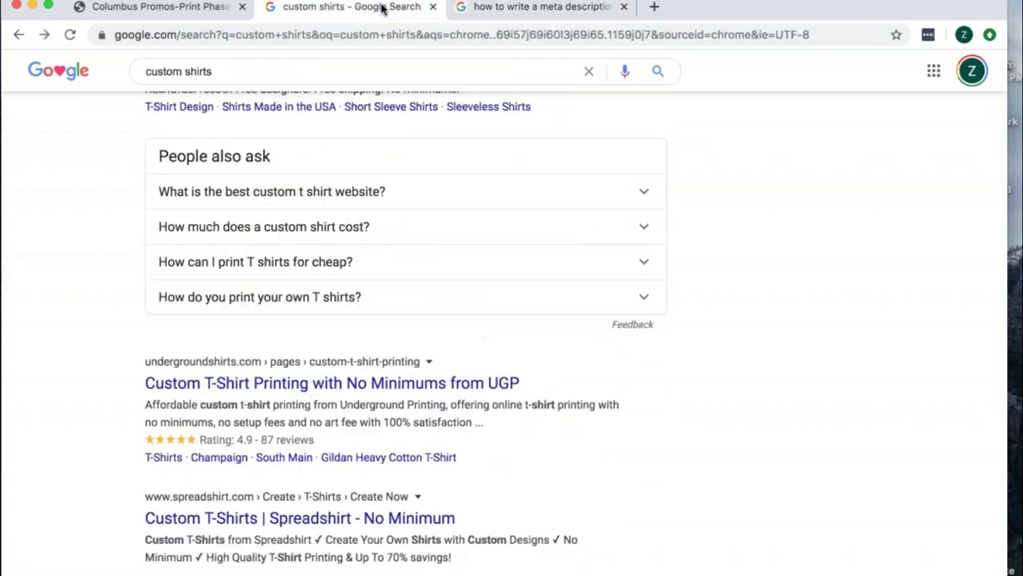
left_click(196, 9)
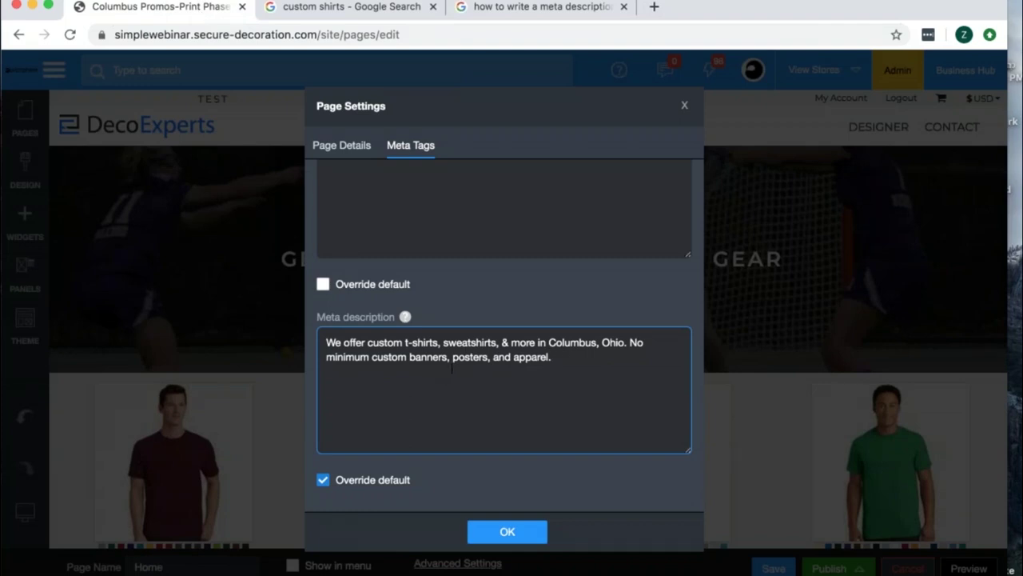
Open a new browser tab.
scroll(453, 367, "down", 1)
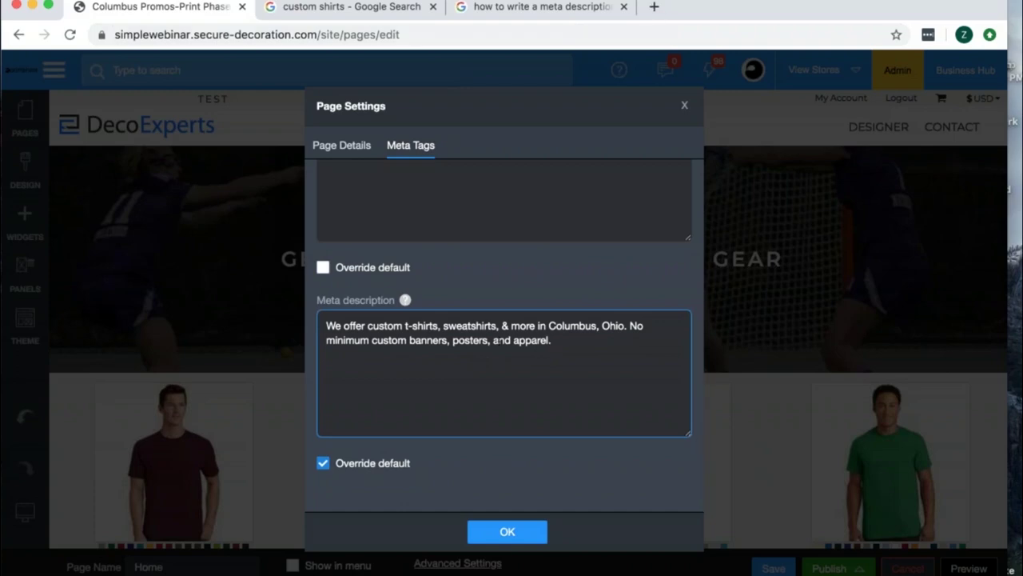
left_click(654, 8)
type("google")
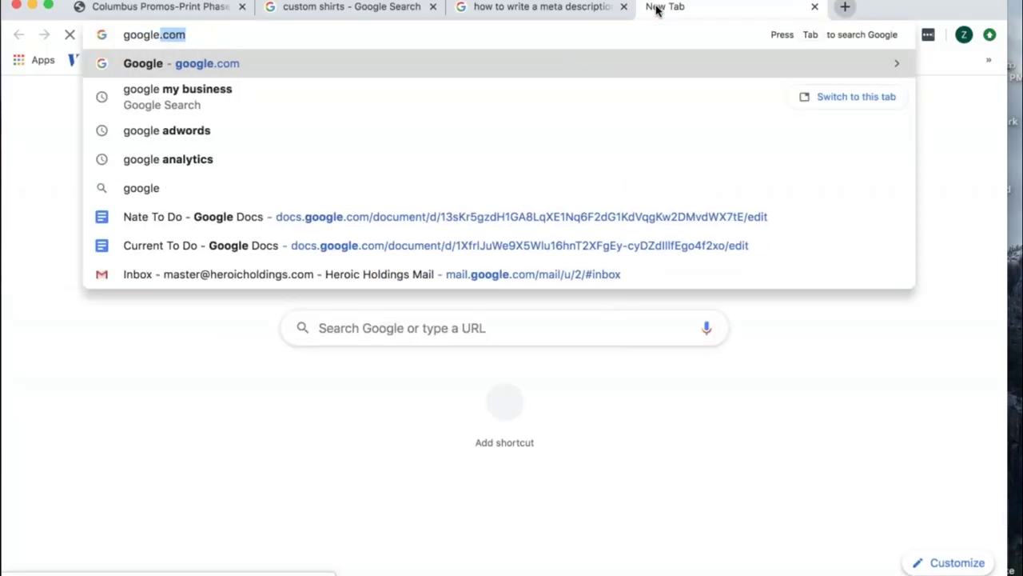
key("BackSpace")
key("BackSpace")
key("BackSpace")
key("BackSpace")
key("BackSpace")
key("BackSpace")
key("BackSpace")
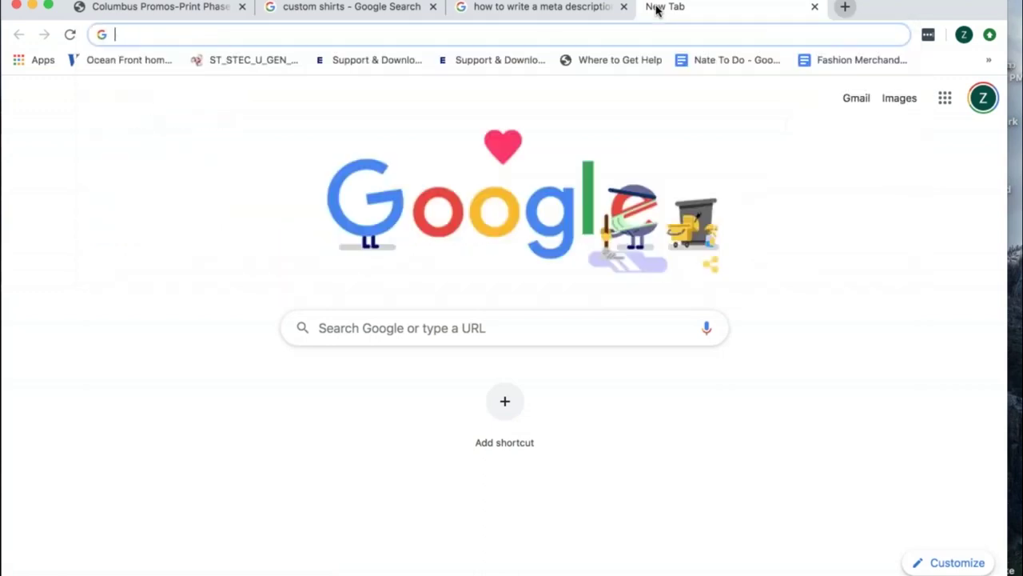
Go to Google Drive and create a blank Google Sheets spreadsheet.
type("dri")
key("Return")
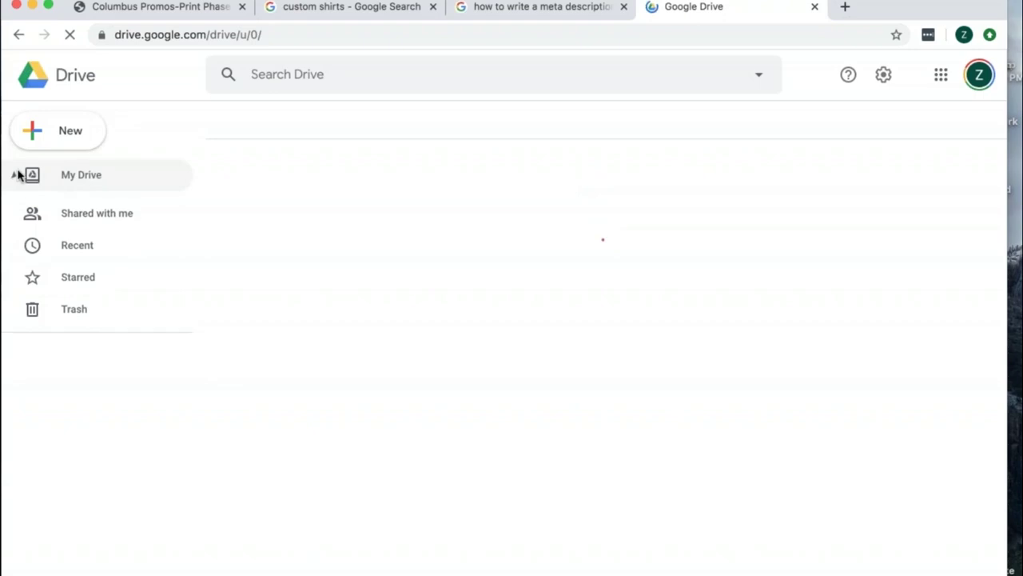
left_click(58, 131)
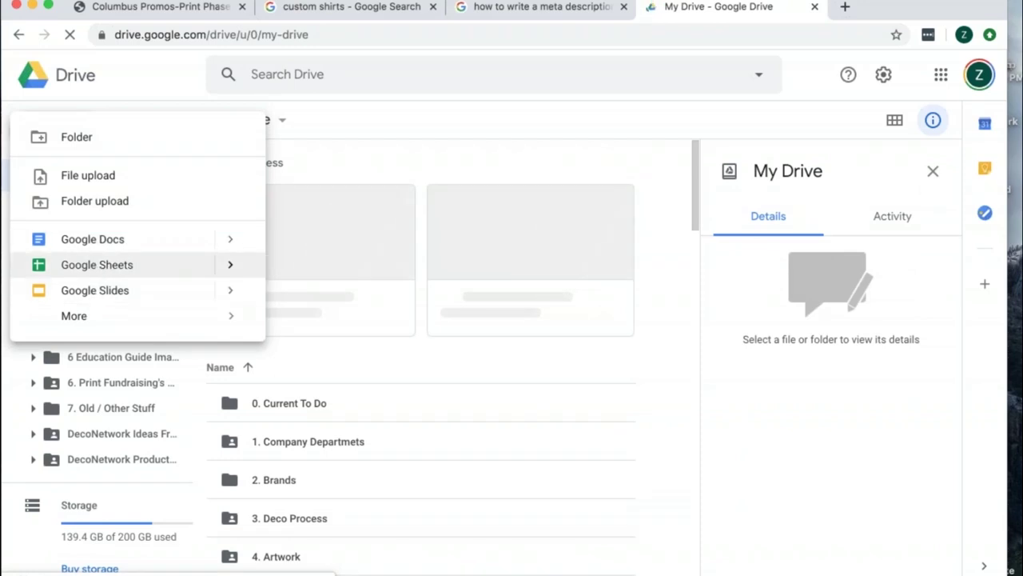
left_click(94, 264)
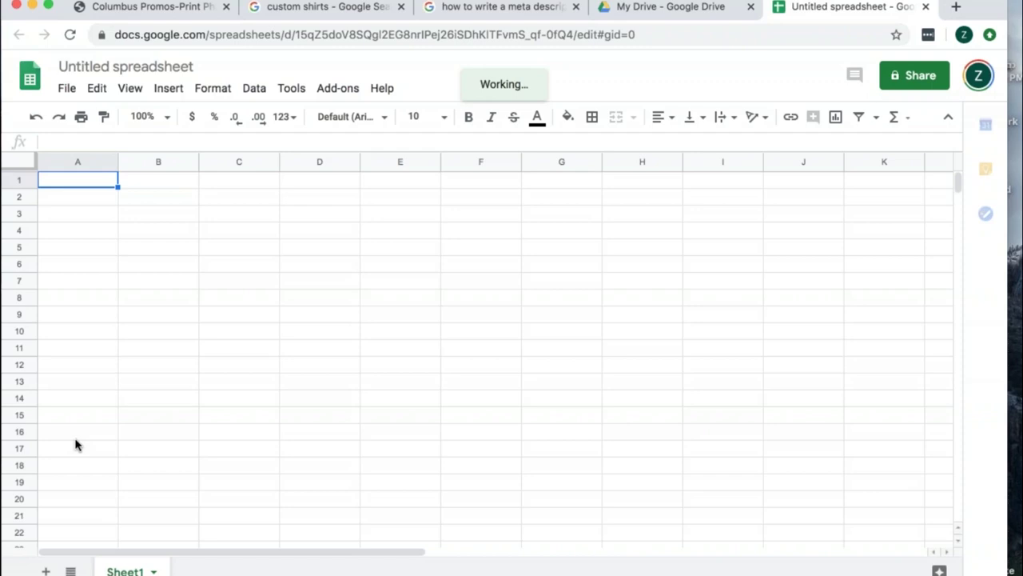
Return to the website editor and apply the Home page's settings with the overridden meta description.
left_click(293, 8)
left_click(183, 6)
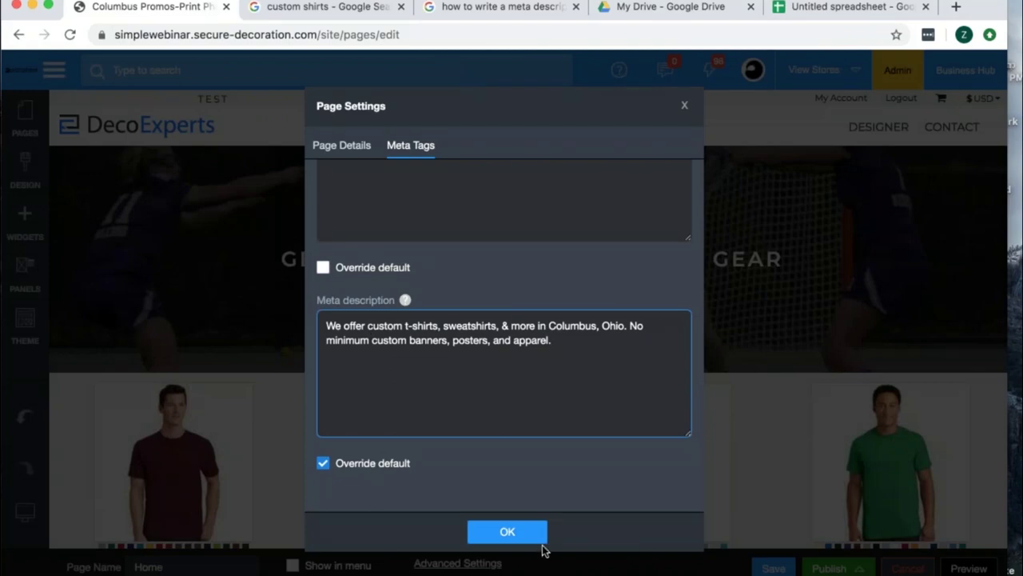
left_click(502, 532)
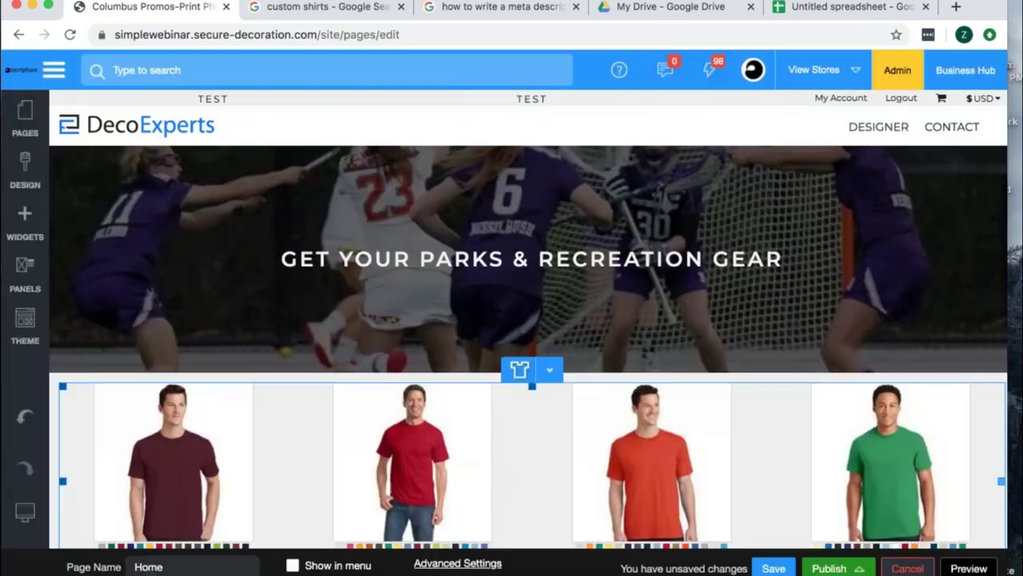
Examine how the Custom Ink ad's description and sitelinks appear in the "custom shirts" search results, compared with the store's page list.
left_click(25, 120)
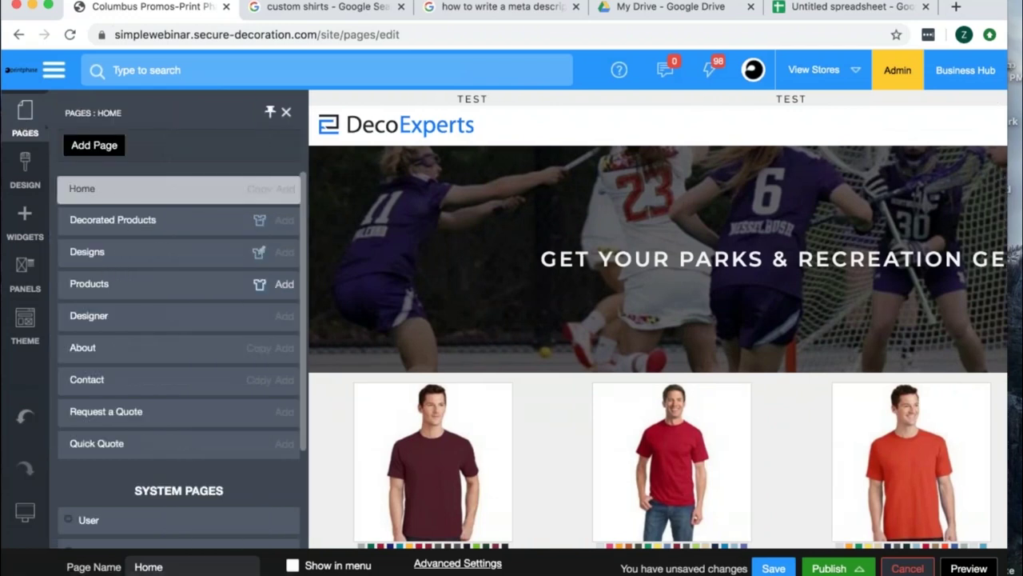
left_click(307, 7)
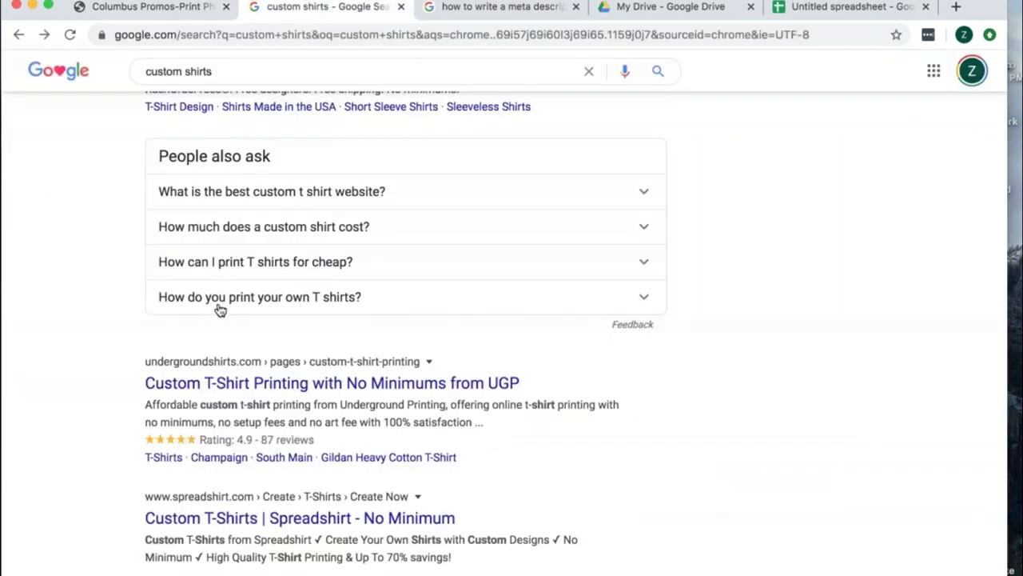
scroll(219, 306, "up", 10)
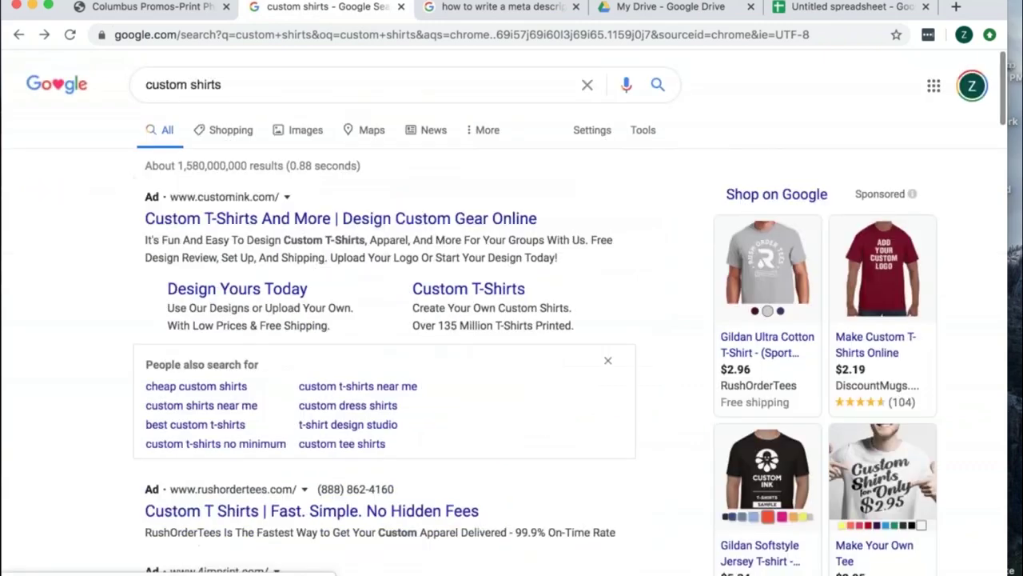
left_click_drag(143, 196, 470, 240)
left_click(630, 256)
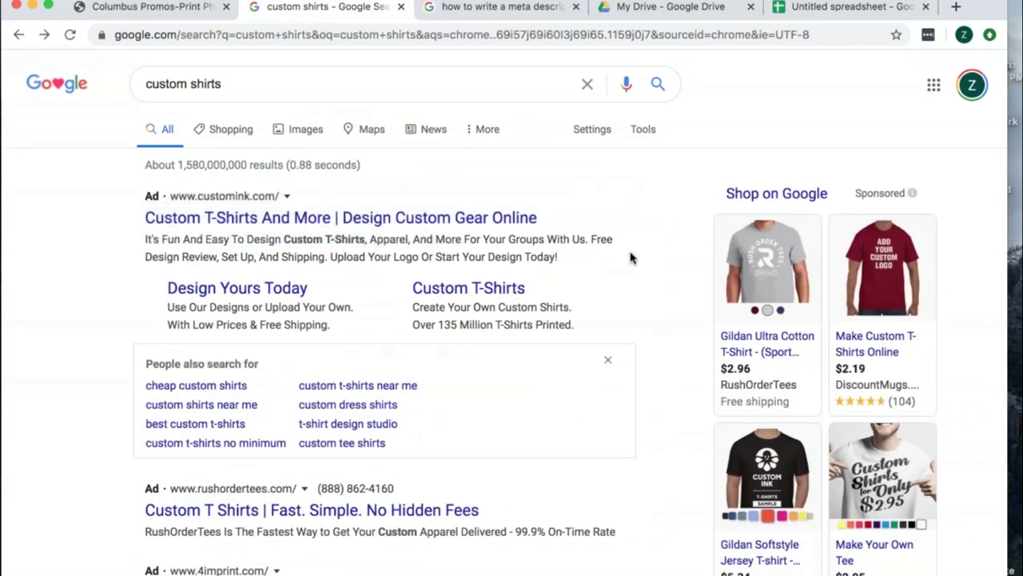
left_click_drag(563, 263, 150, 240)
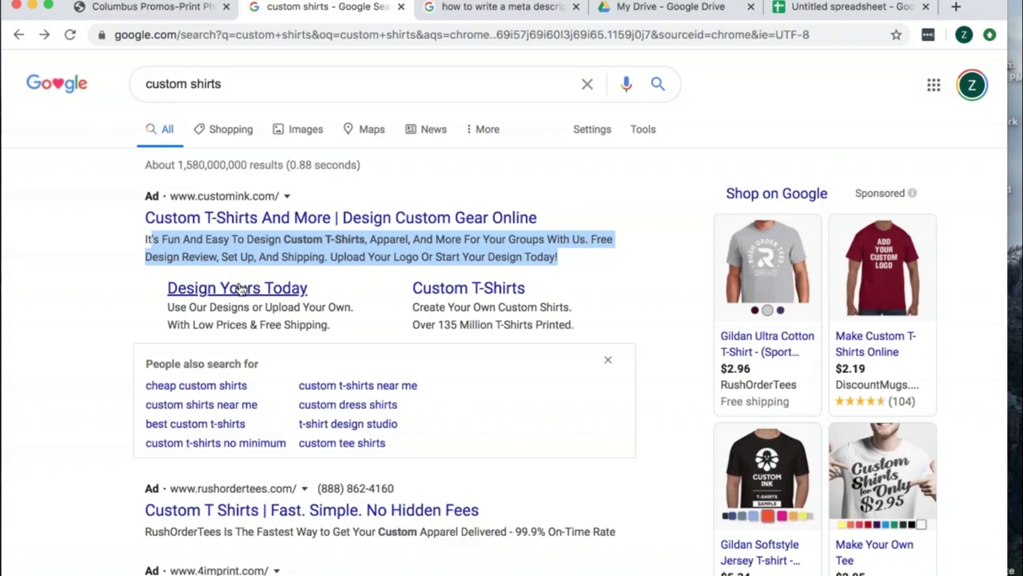
left_click_drag(188, 308, 318, 314)
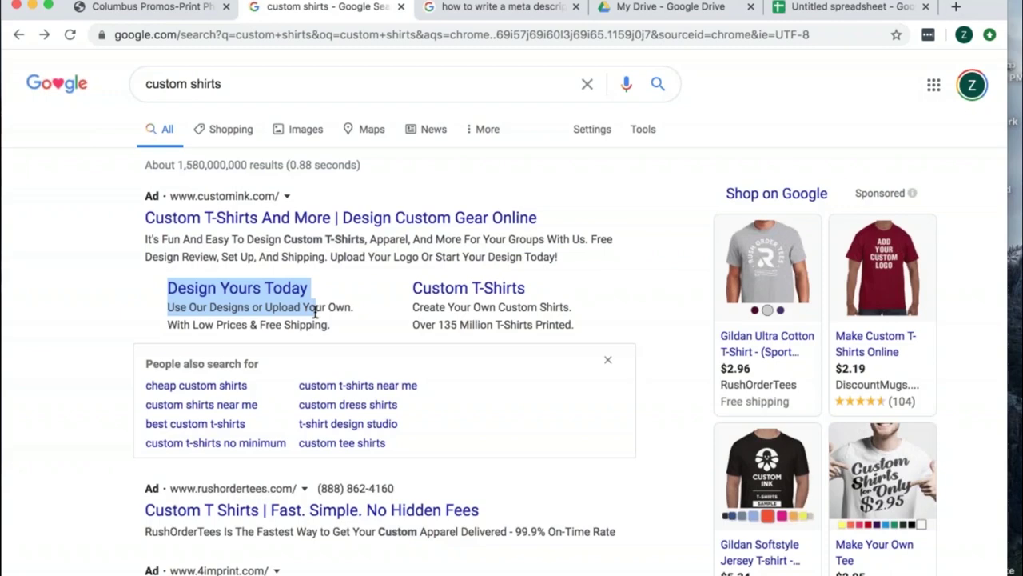
left_click(324, 320)
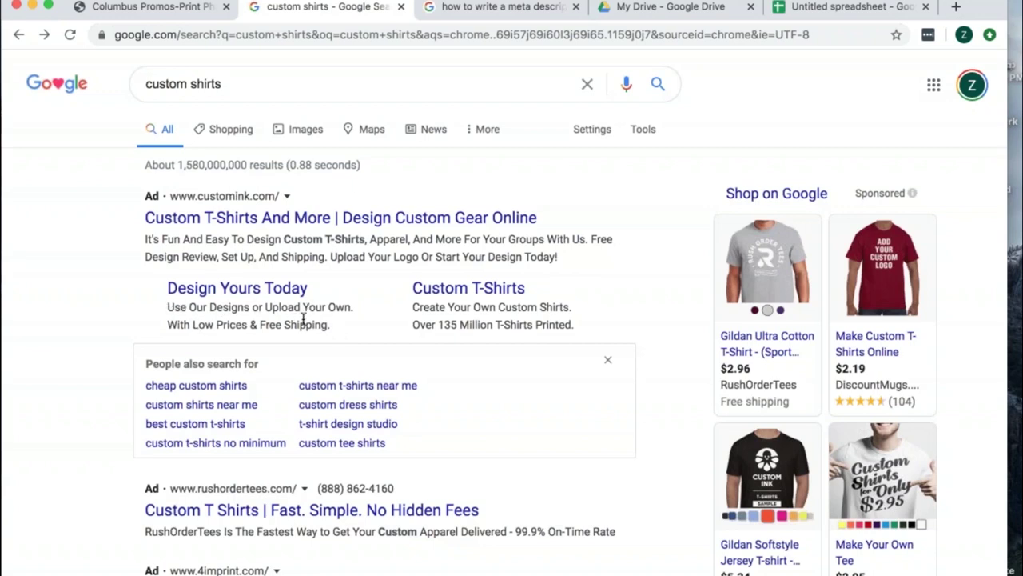
left_click(169, 12)
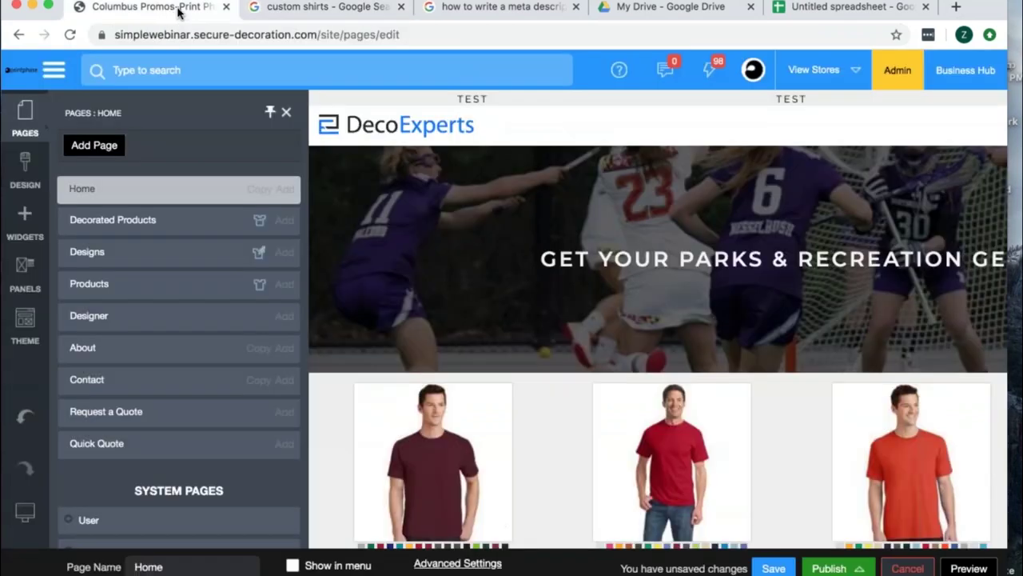
left_click(286, 10)
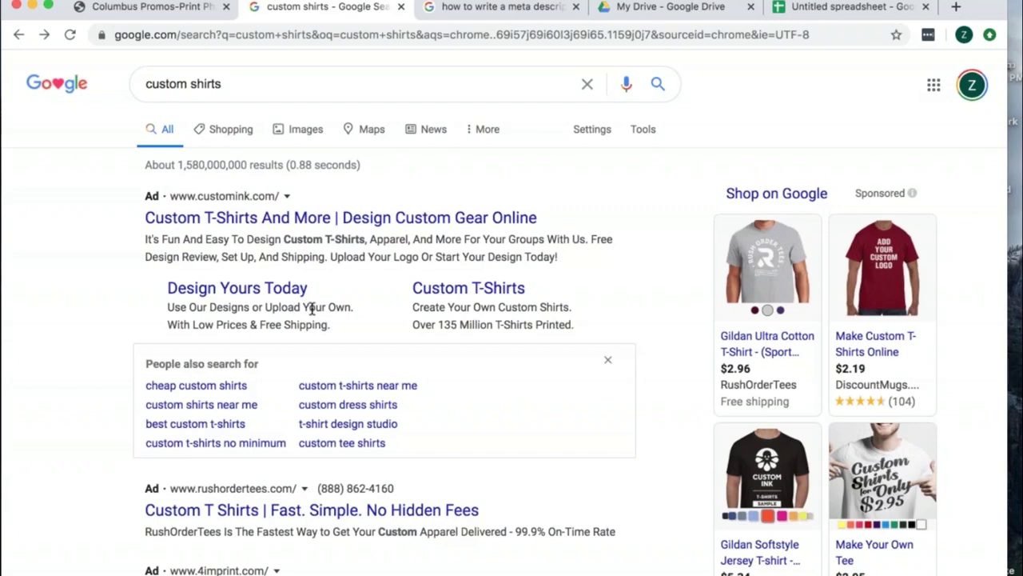
Open the Designer page's meta tags in the website editor and override its default meta description.
left_click(162, 8)
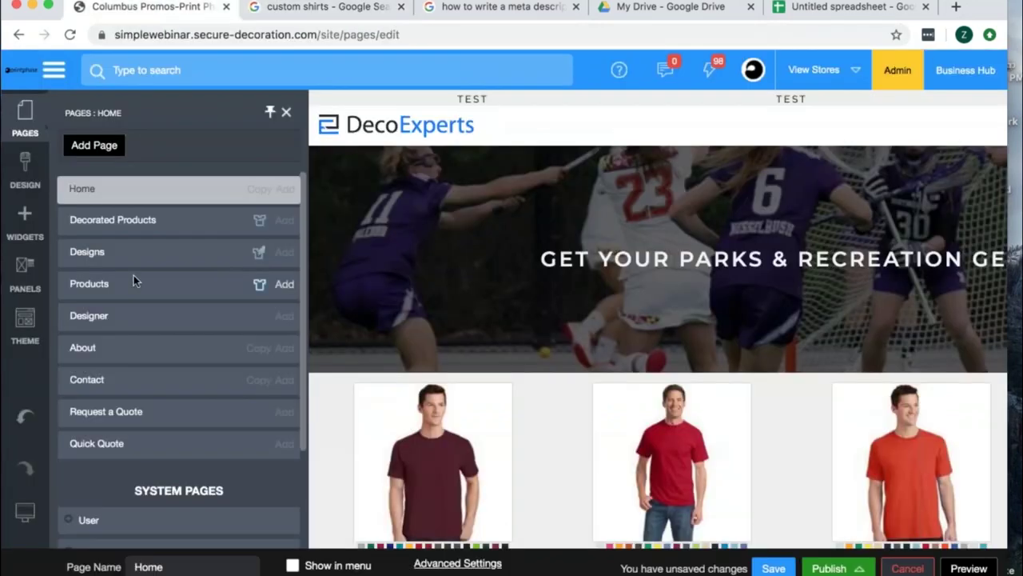
left_click(89, 317)
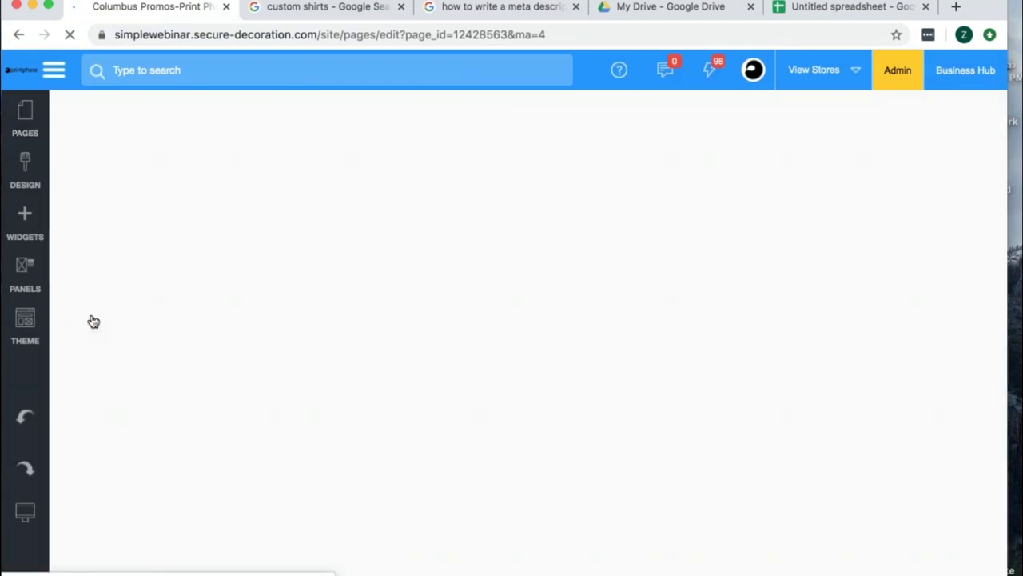
left_click(441, 562)
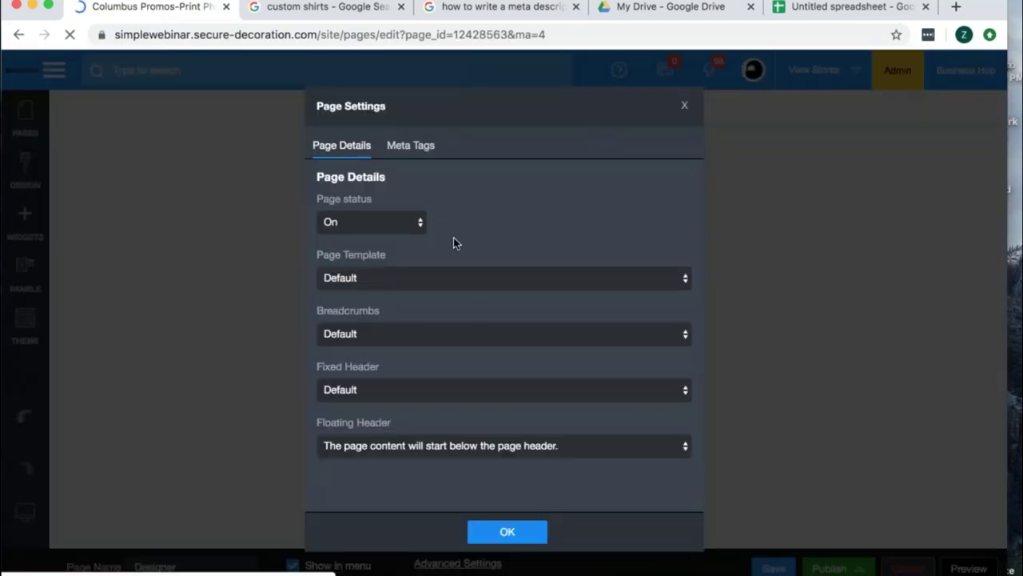
left_click(405, 148)
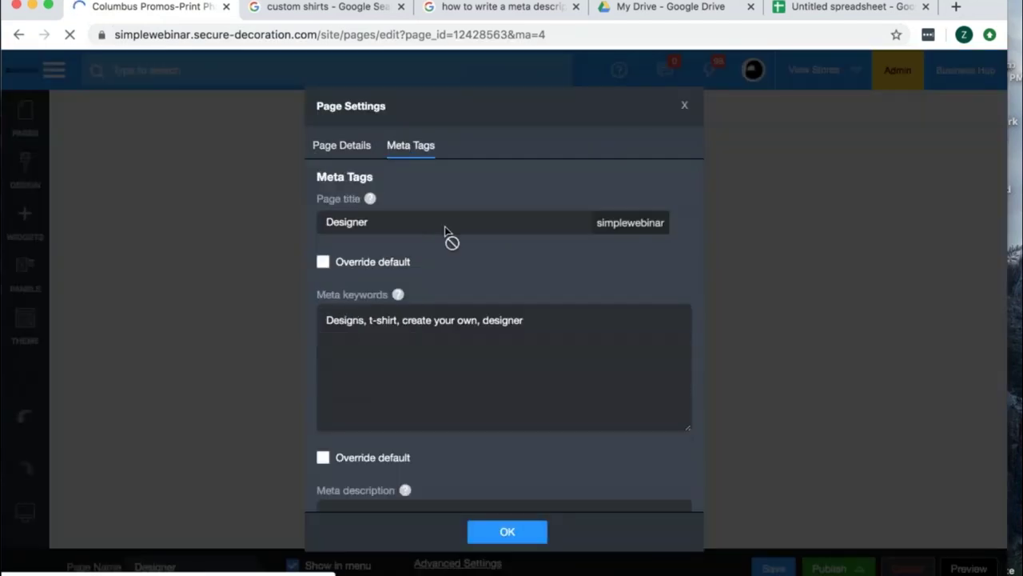
scroll(450, 237, "down", 3)
scroll(331, 440, "down", 2)
left_click(323, 475)
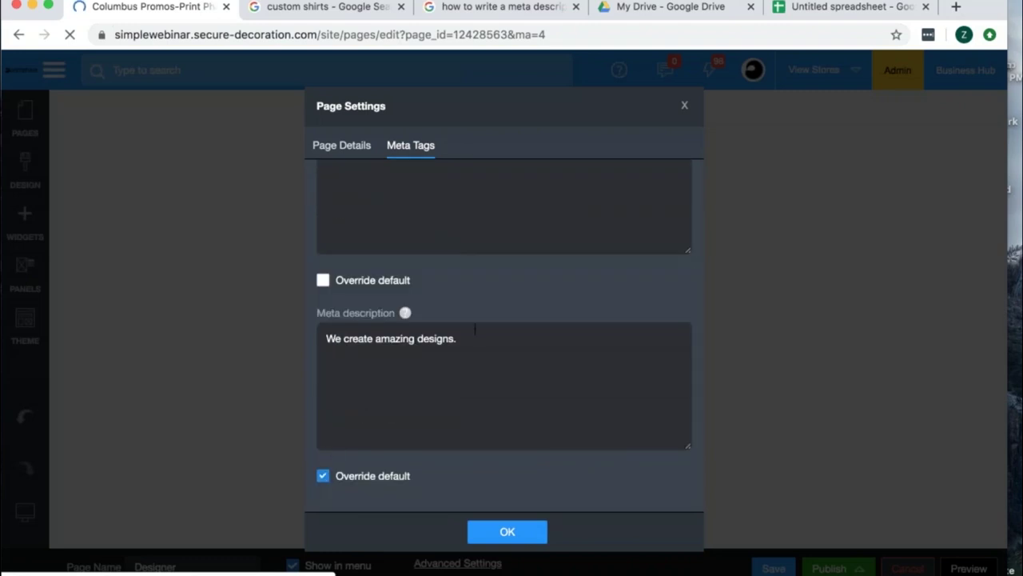
Override the default meta keywords and replace the Designer page's meta description with "Design custom shirts from scratch.".
left_click(471, 342)
key("super+a")
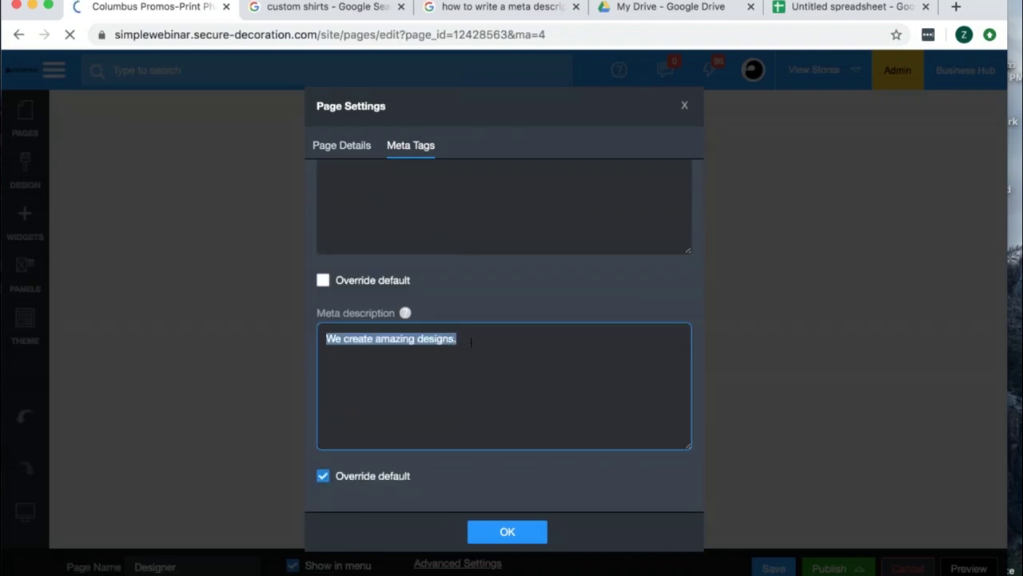
left_click(471, 342)
type("Des")
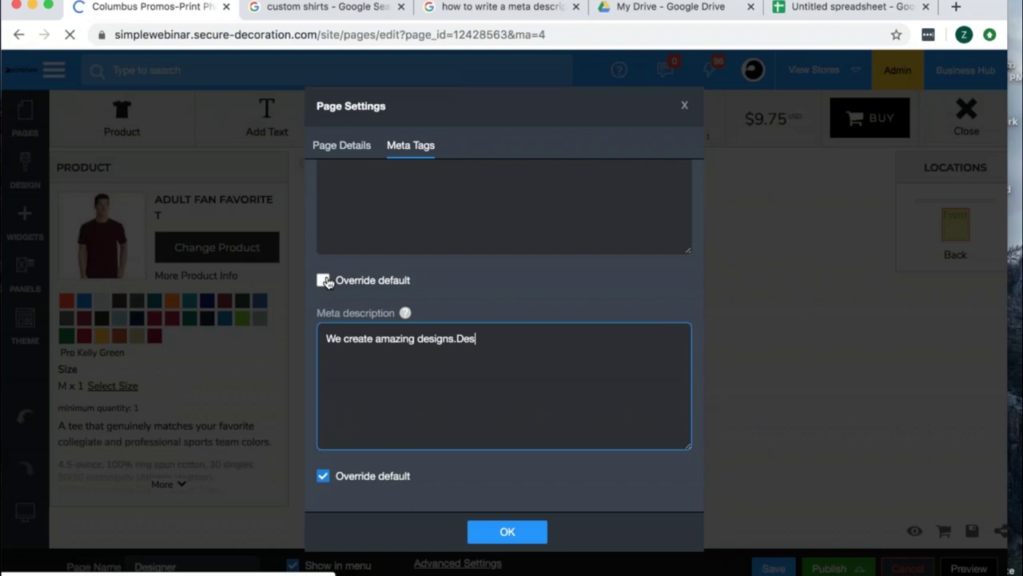
scroll(363, 358, "down", 1)
double_click(364, 326)
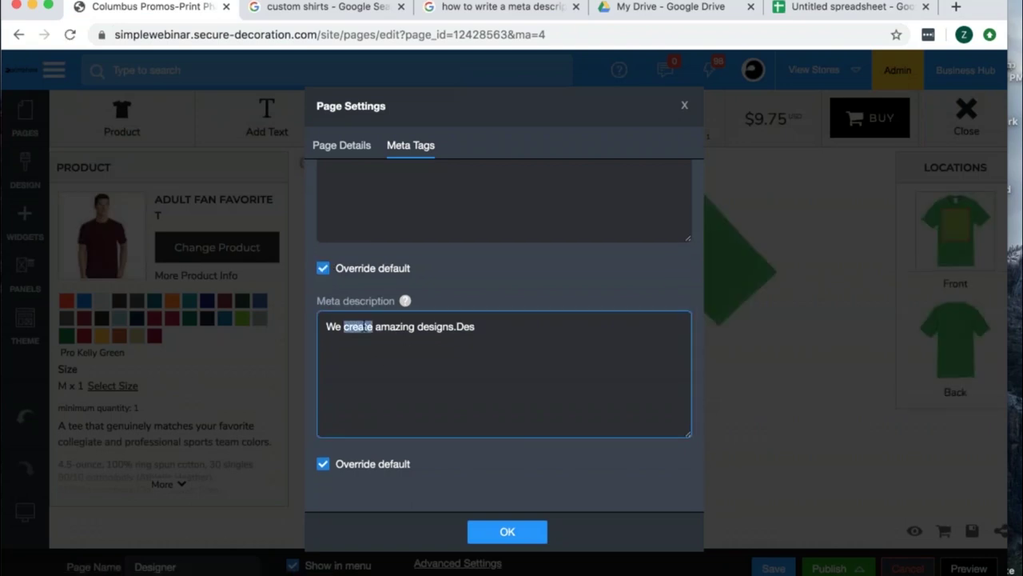
key("super+a")
type("Design custo")
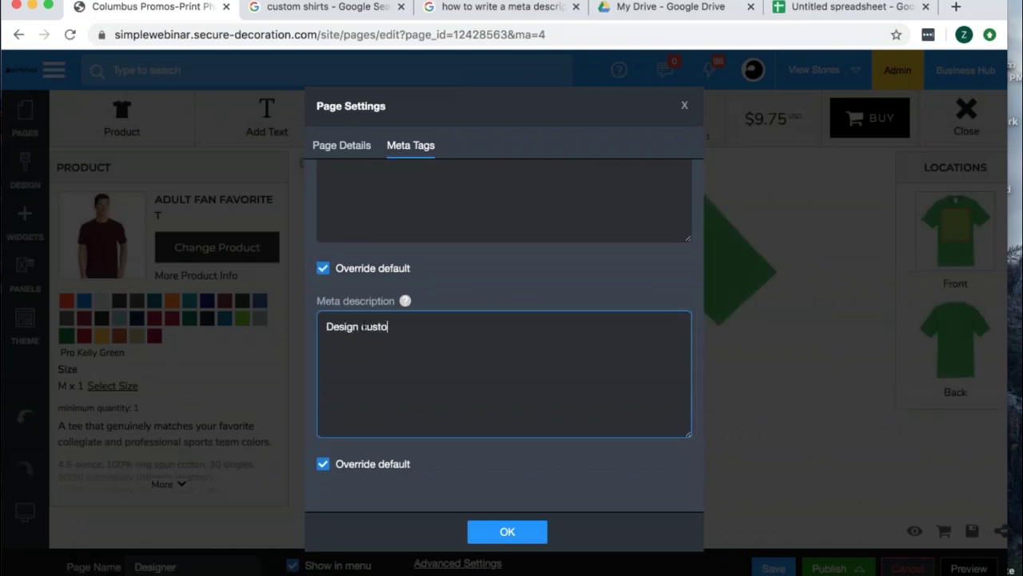
type("m shirts from scratch.")
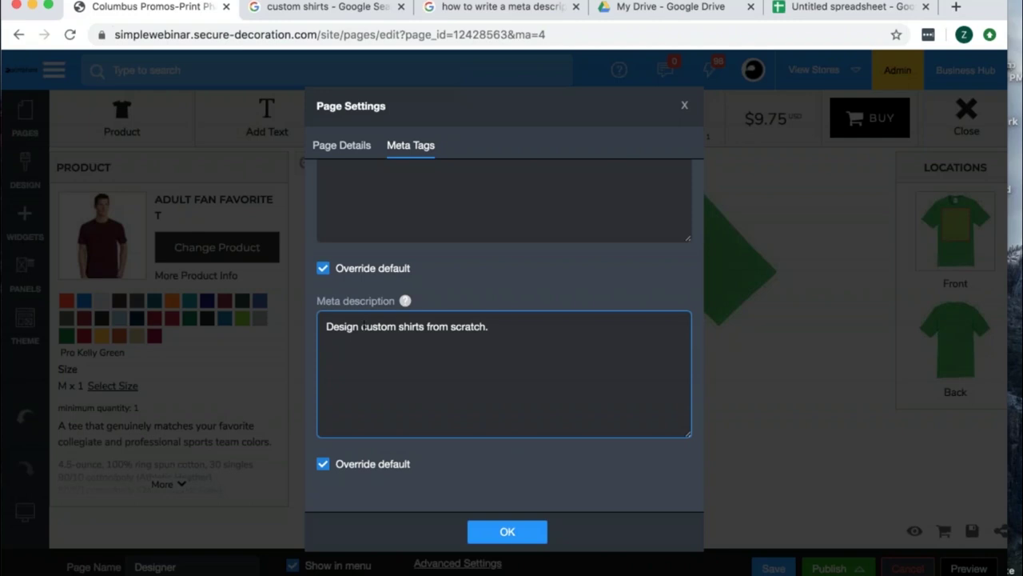
Override the Designer page's default title, append "upload from Facebook," to its meta keywords, and apply the page settings.
scroll(372, 217, "up", 3)
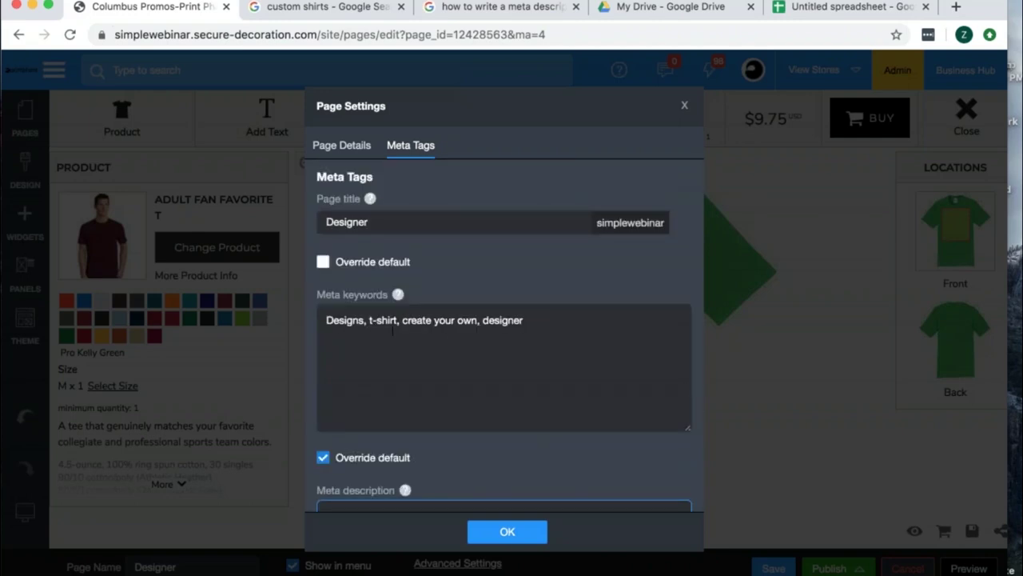
left_click(323, 261)
key("Tab")
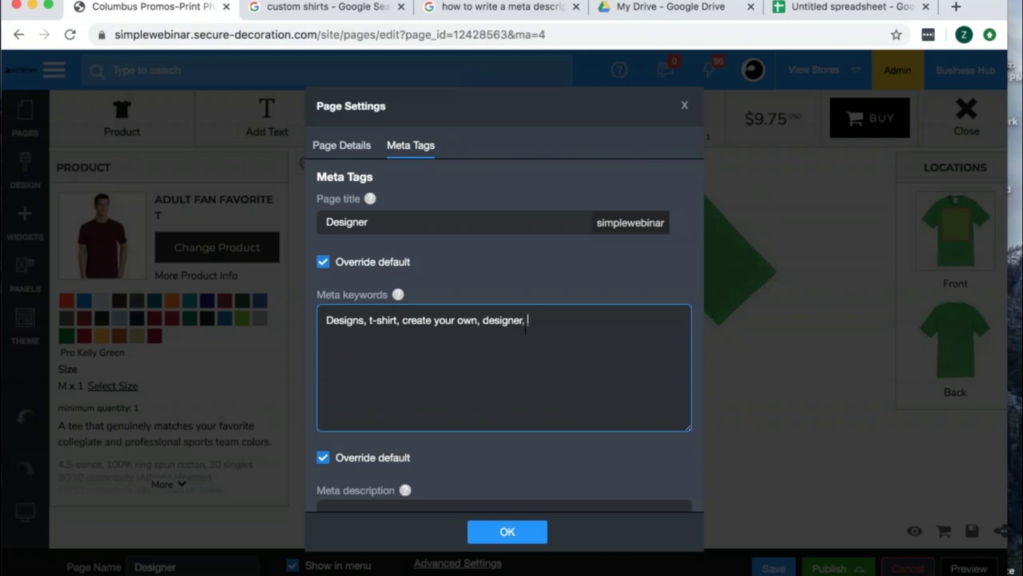
type("upload from Facebook,")
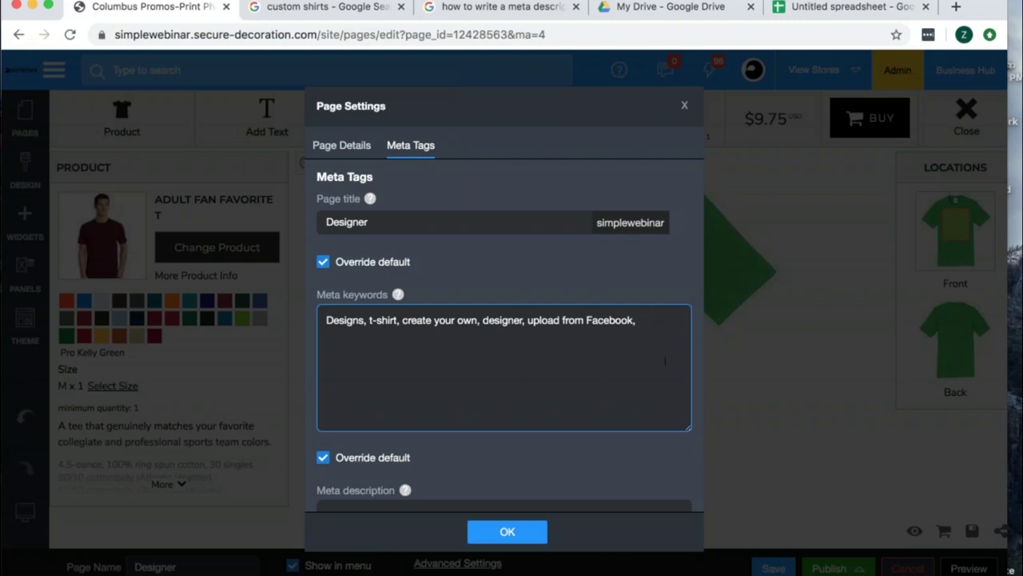
scroll(665, 360, "down", 3)
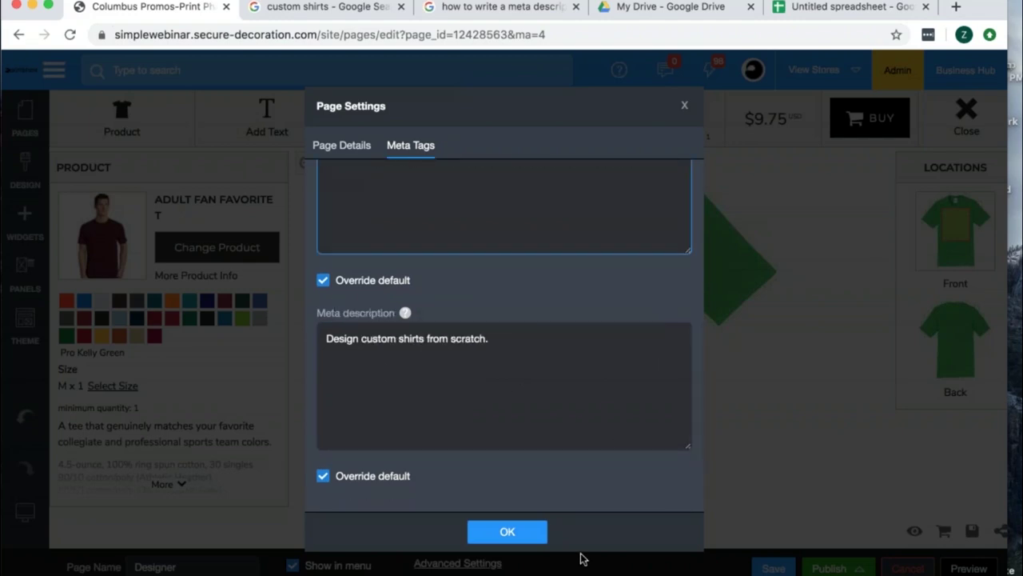
left_click(539, 538)
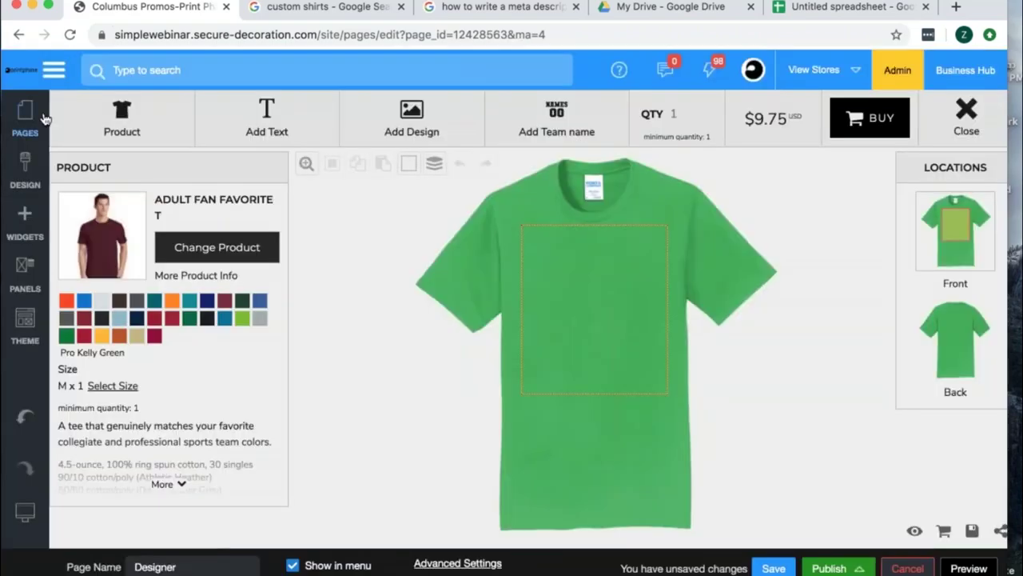
Review the Designer page's meta description in its advanced settings, and compare it with the "custom shirts" search results.
left_click(25, 119)
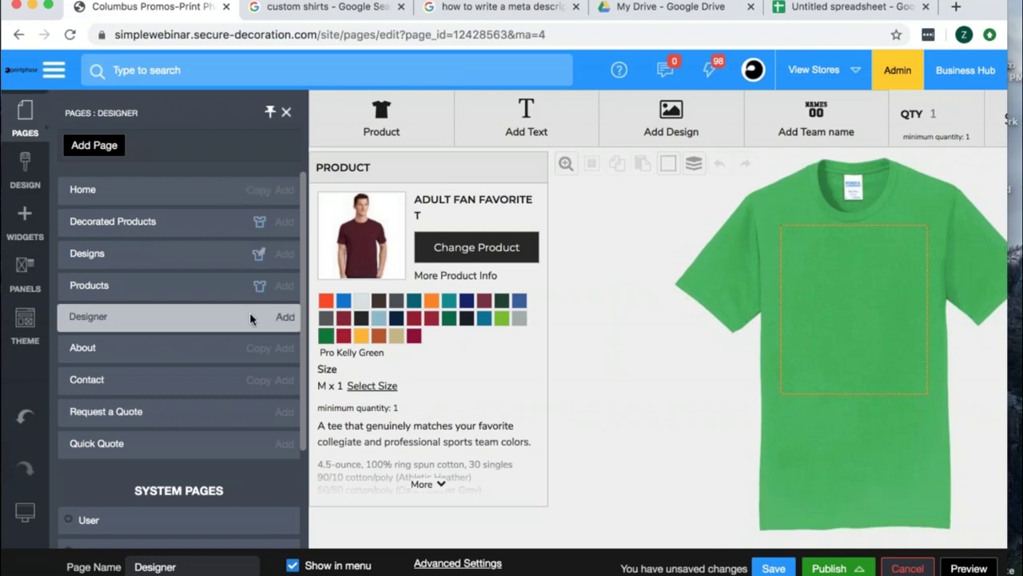
left_click(448, 563)
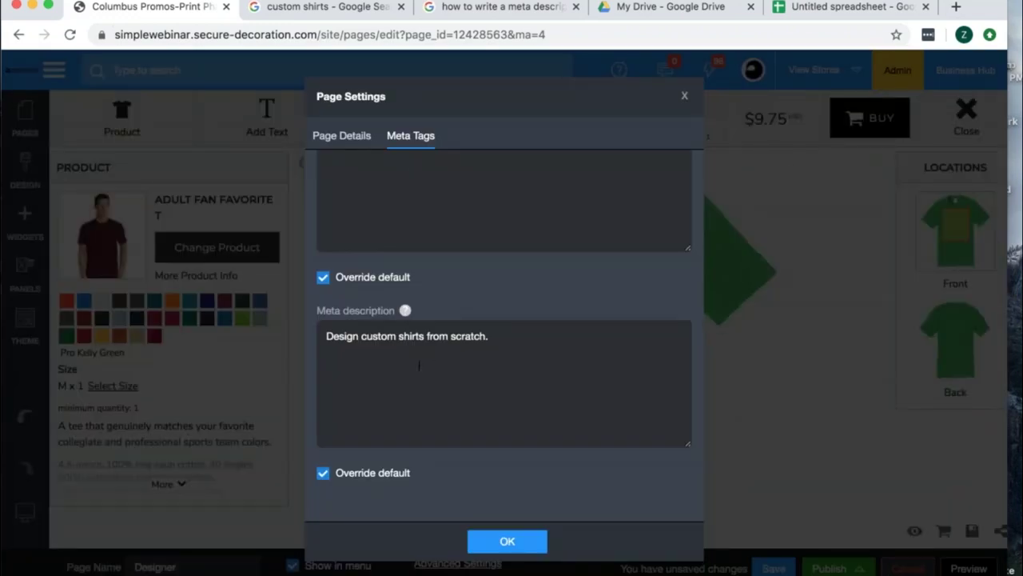
left_click(506, 541)
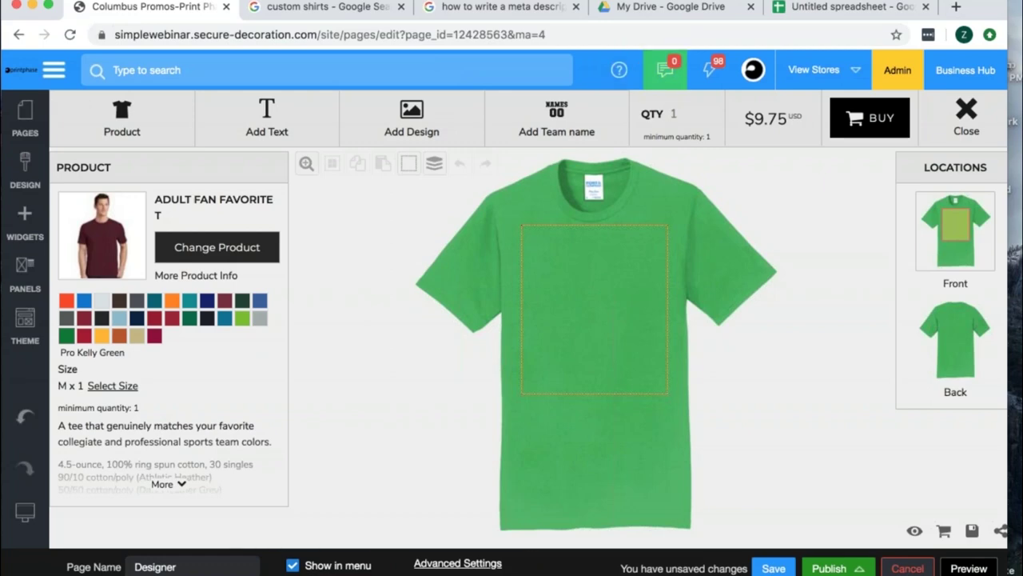
left_click(314, 13)
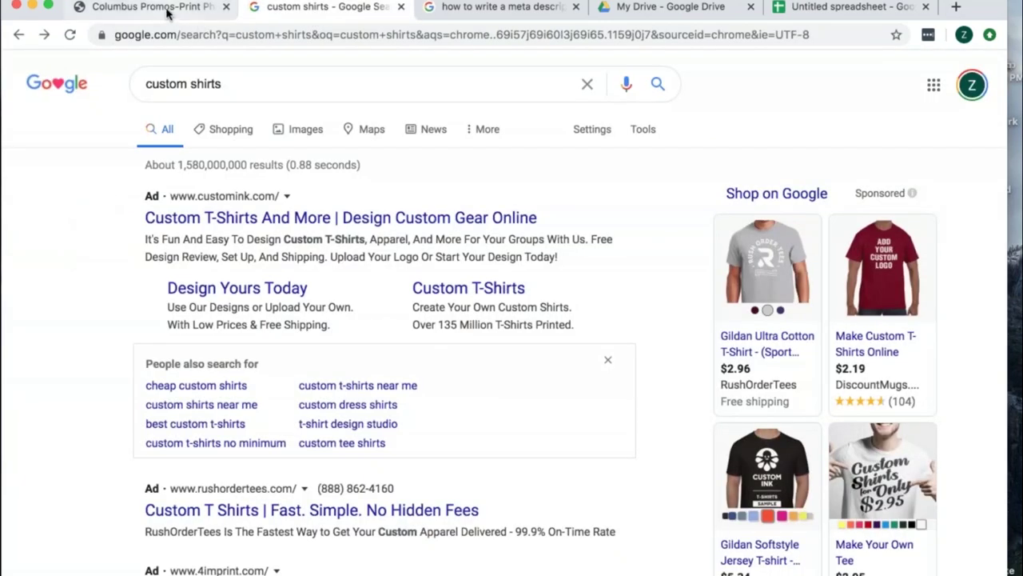
left_click(168, 12)
Leave the website editor for the admin area and open the Adult Soft Organic T product from the fulfillment center's product list.
left_click(906, 75)
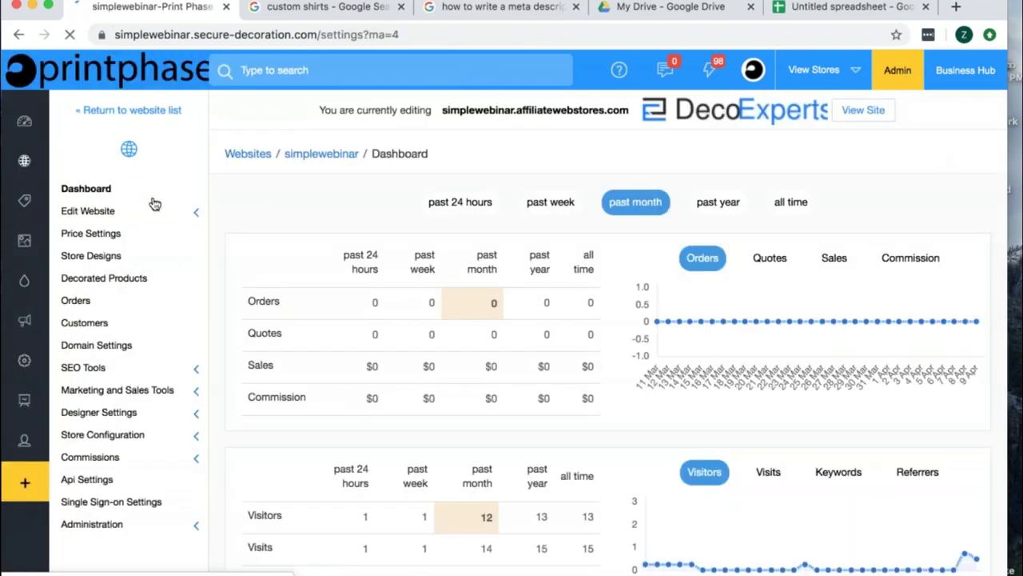
mouse_move(75, 212)
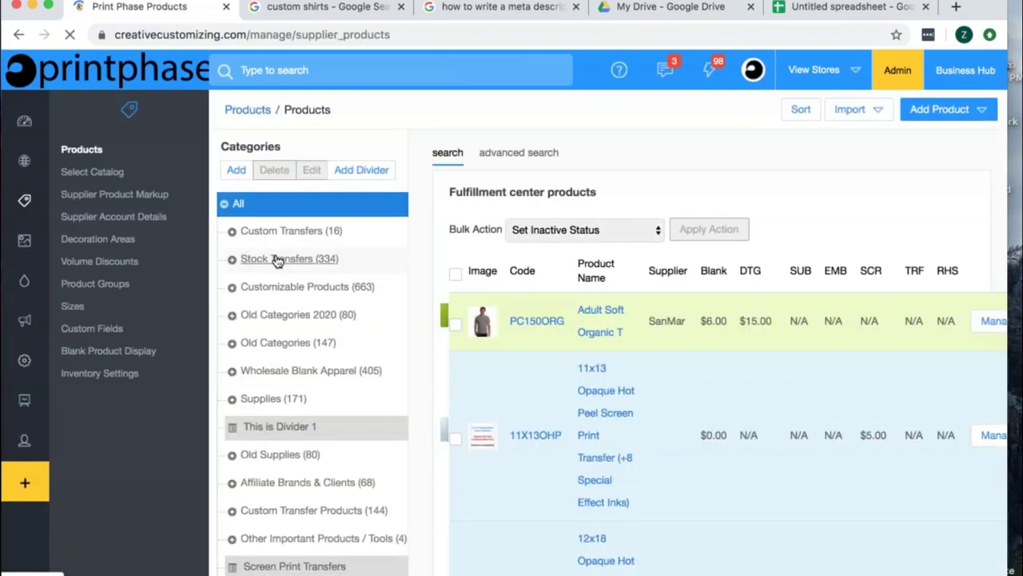
left_click(542, 374)
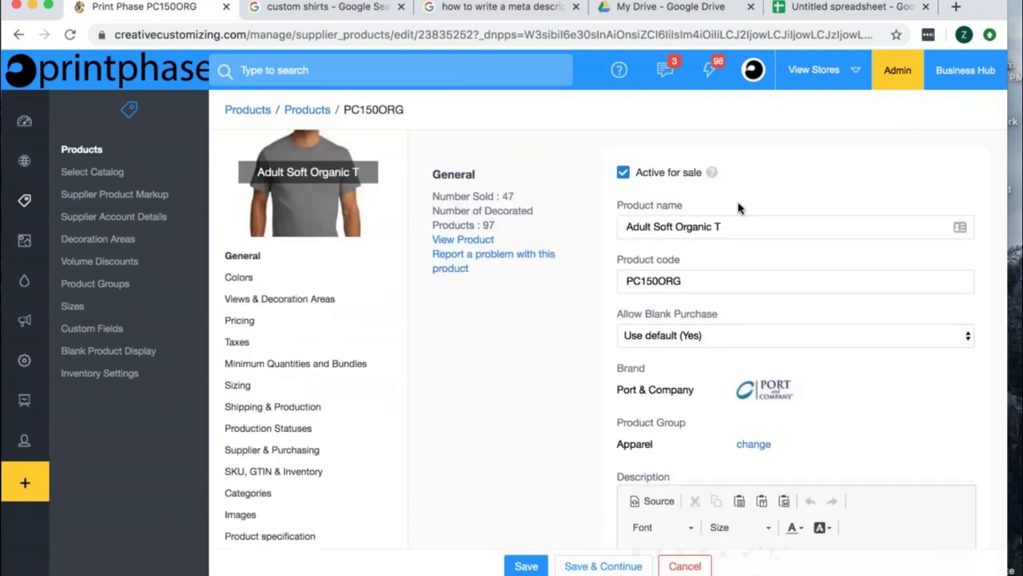
Look over the Adult Soft Organic T's general details and open its meta information.
scroll(714, 285, "down", 3)
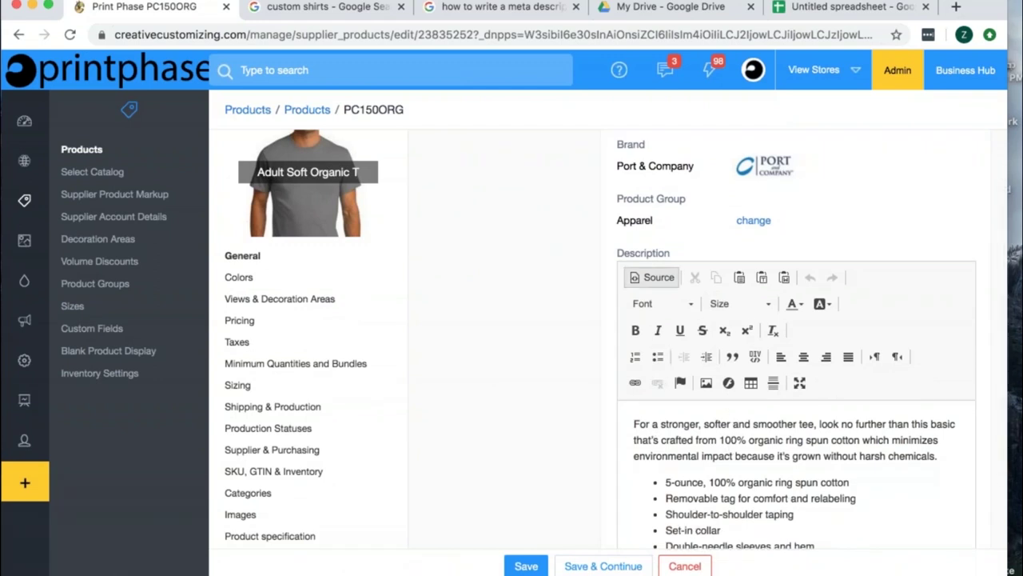
scroll(580, 405, "up", 5)
scroll(580, 405, "down", 2)
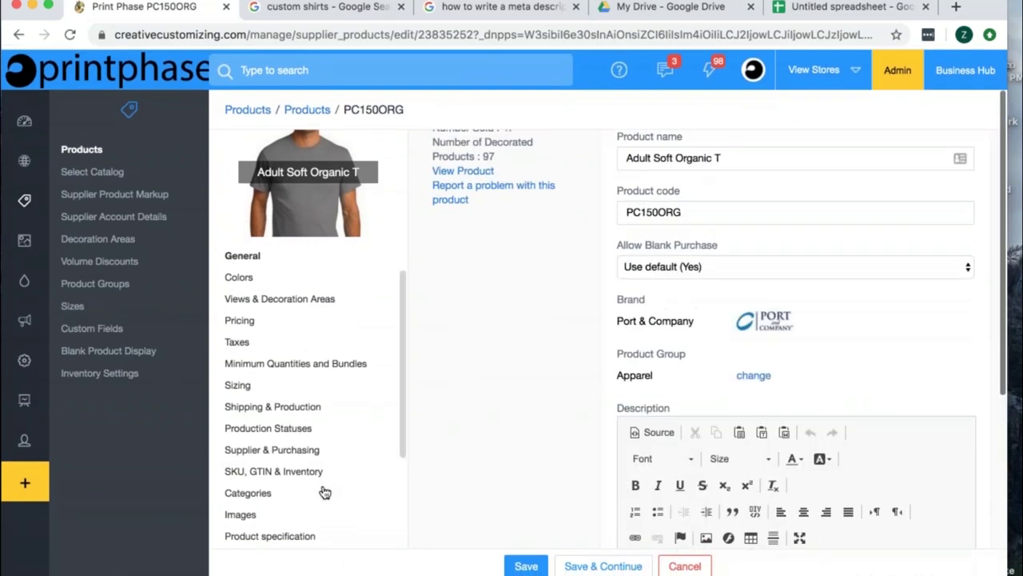
scroll(322, 489, "down", 3)
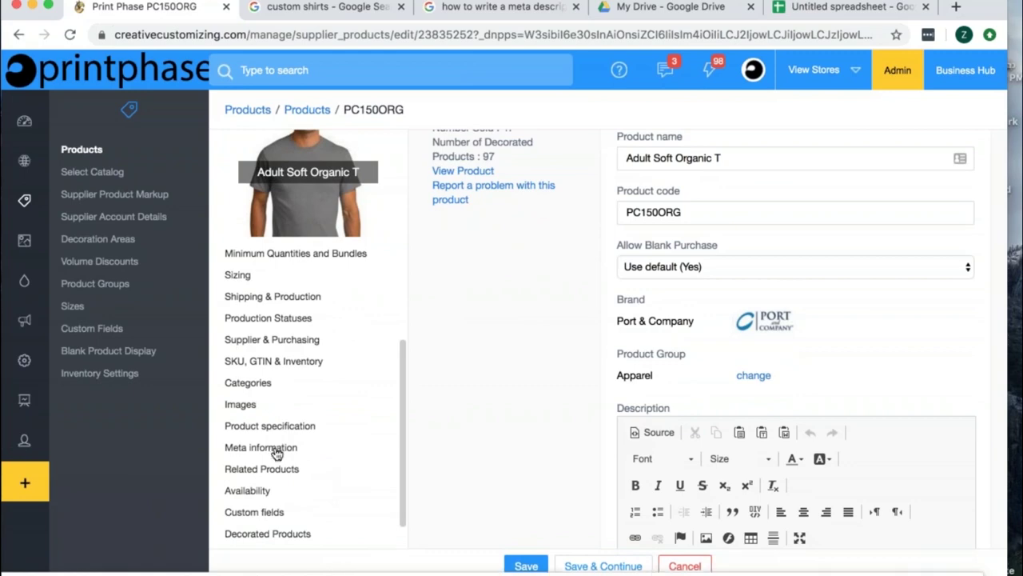
left_click(274, 449)
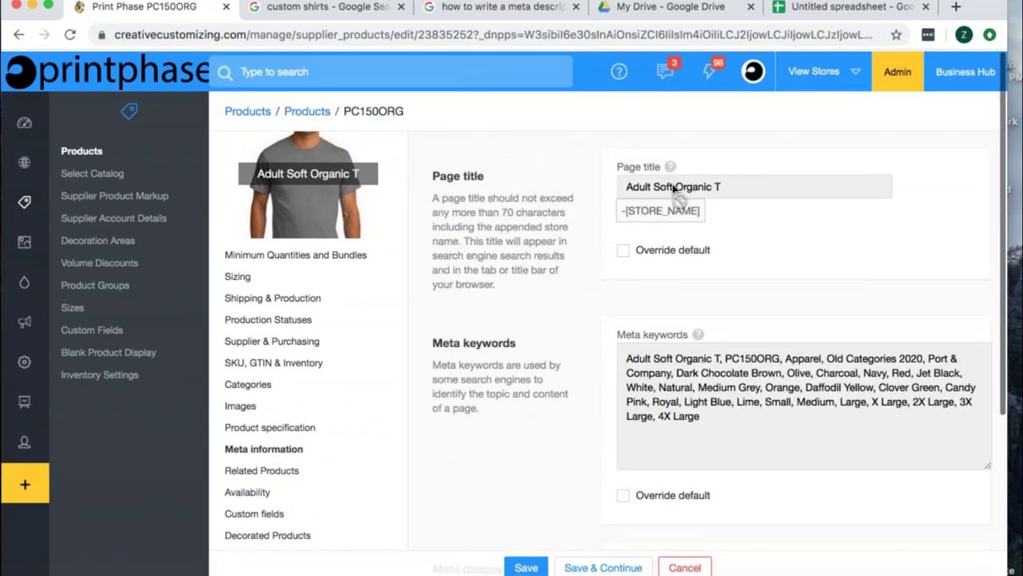
Review the page title, meta keywords and meta description of the Adult Soft Organic T product.
scroll(737, 440, "down", 3)
scroll(738, 440, "up", 3)
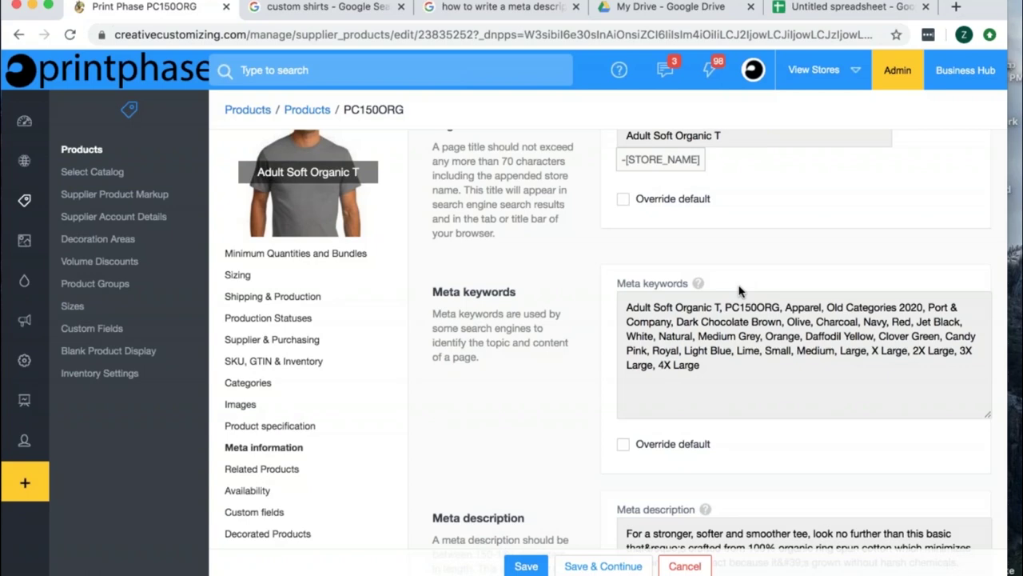
scroll(708, 288, "up", 2)
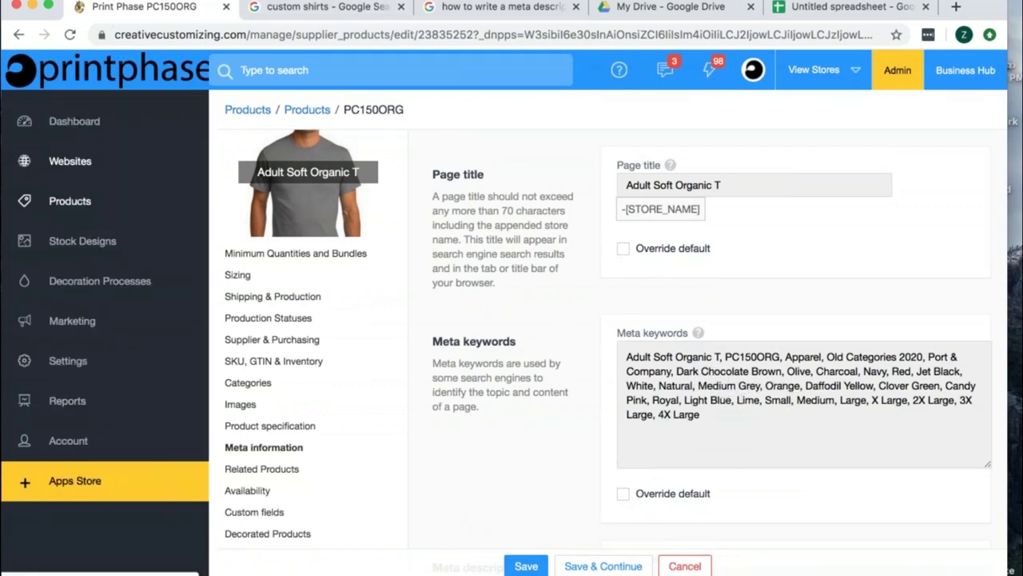
Go to the simplewebinar website's decorated products and open the Logo - Adult Fan Favorite T product.
mouse_move(307, 146)
left_click(24, 200)
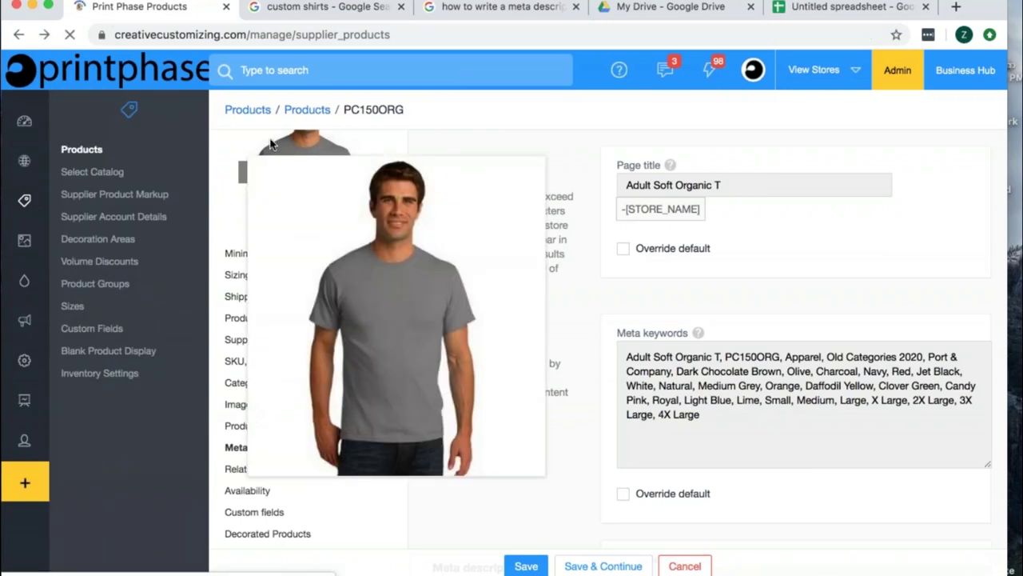
left_click(24, 320)
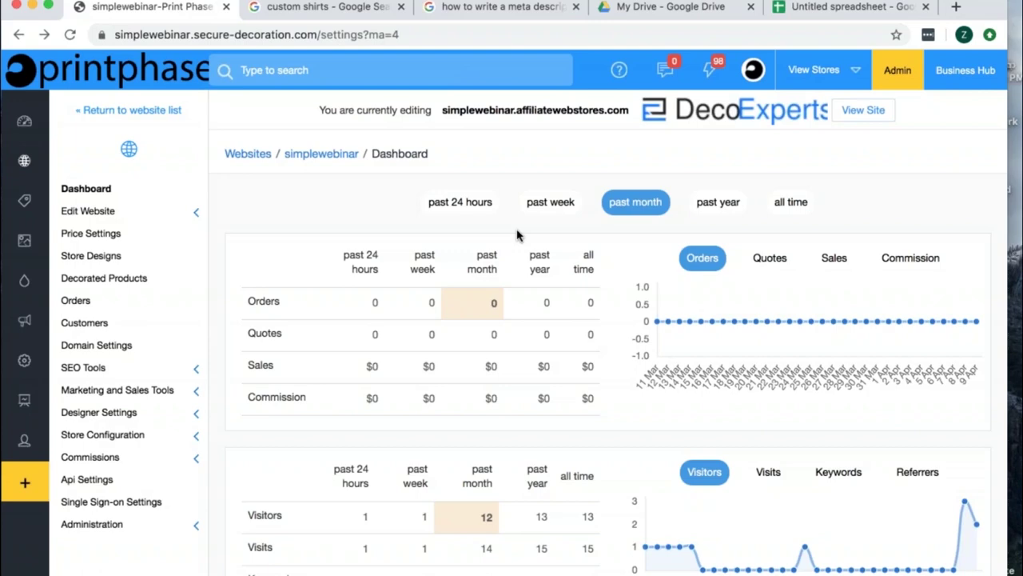
left_click(132, 278)
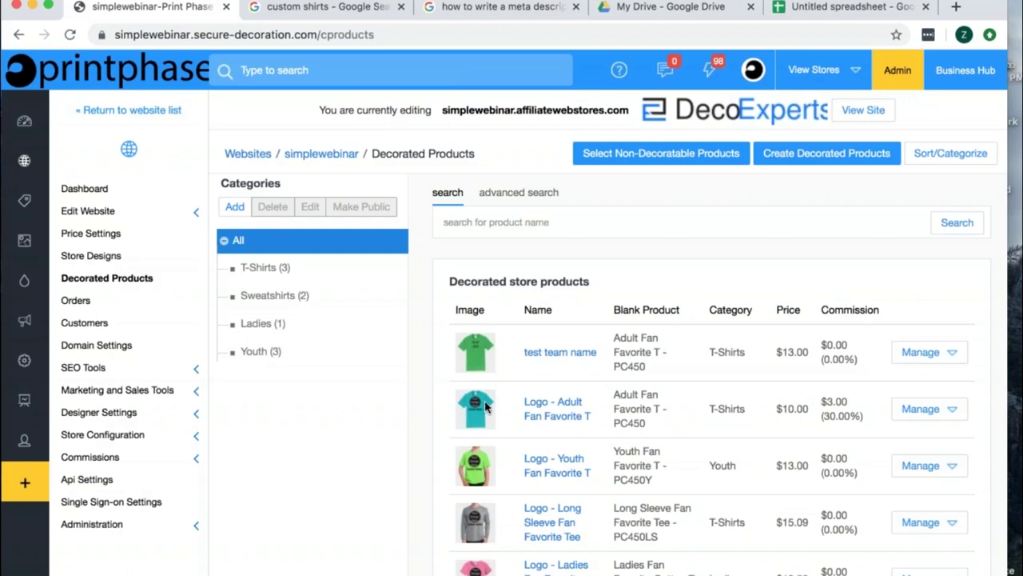
left_click(570, 426)
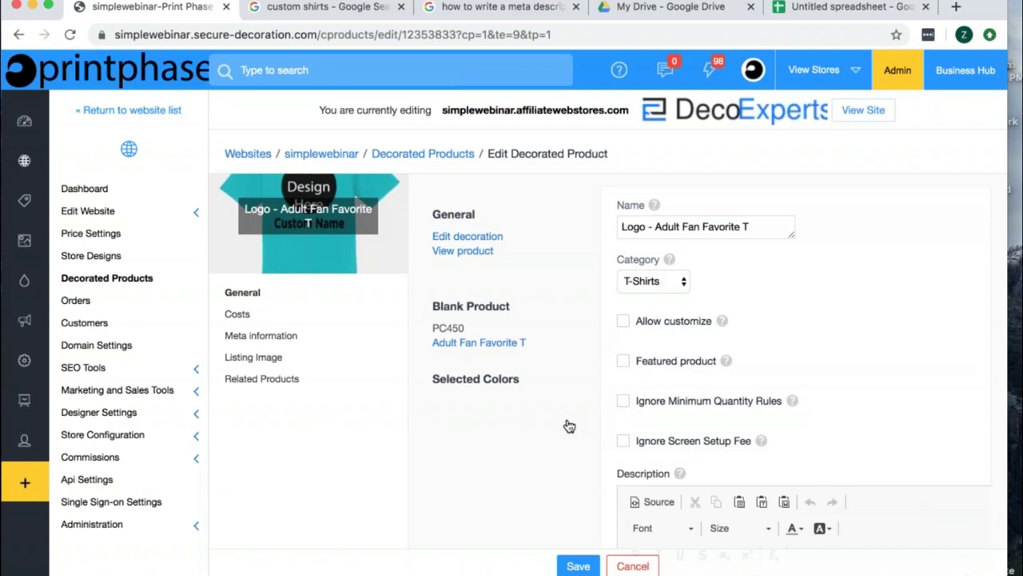
Open the decorated product's meta information and override the default of its empty meta description.
mouse_move(328, 251)
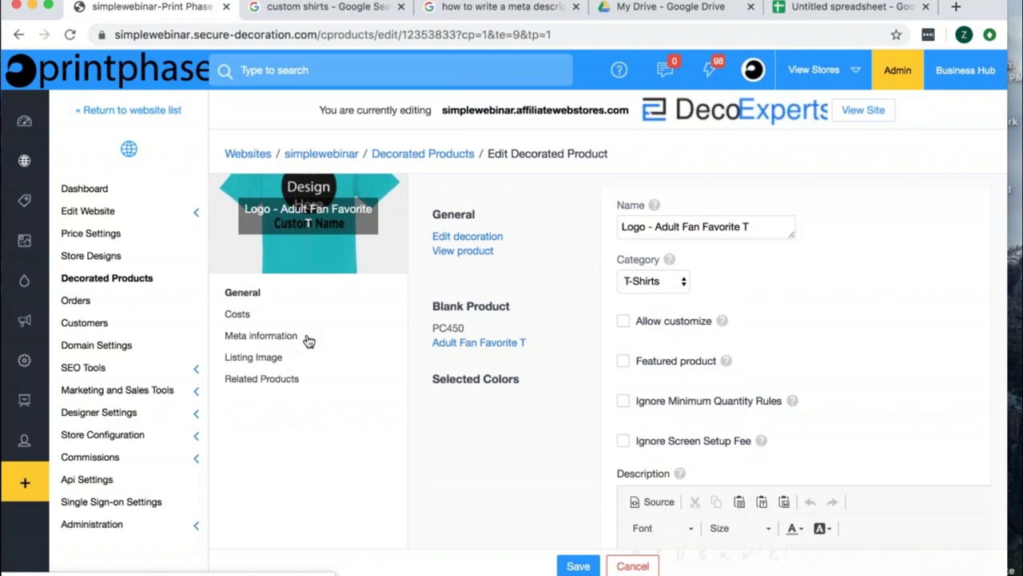
left_click(282, 337)
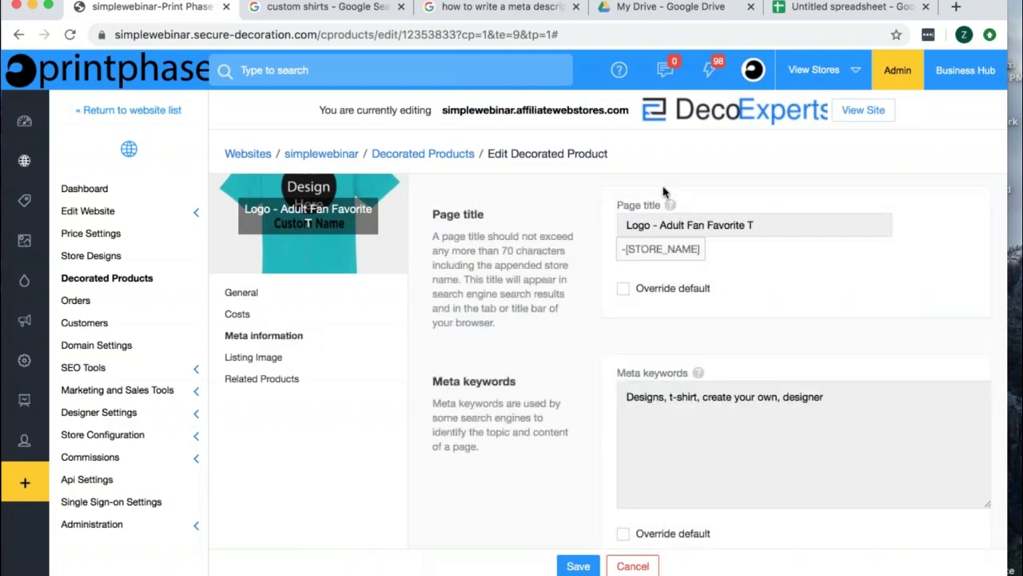
scroll(662, 192, "down", 3)
scroll(663, 192, "down", 4)
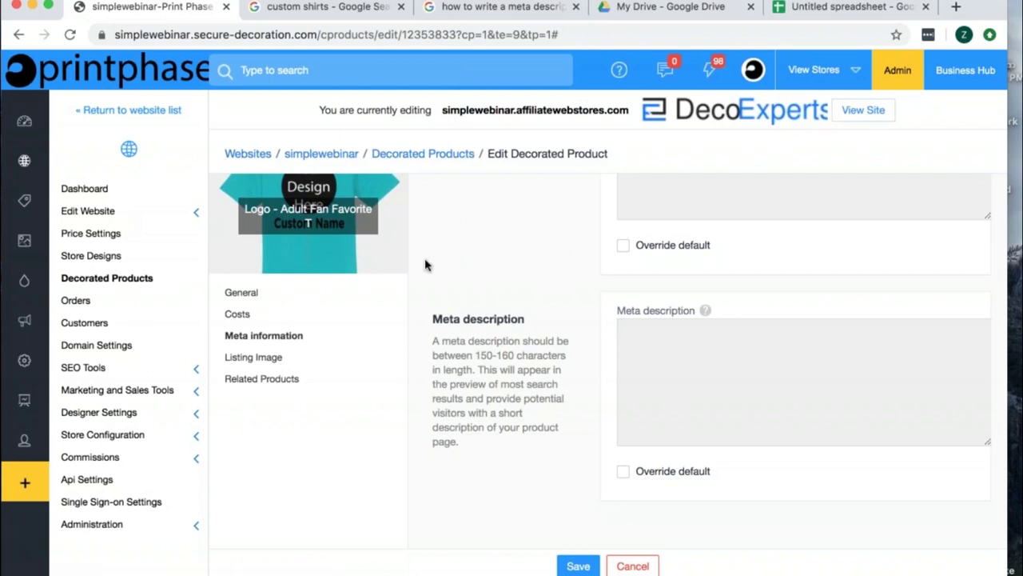
left_click(622, 470)
left_click(699, 376)
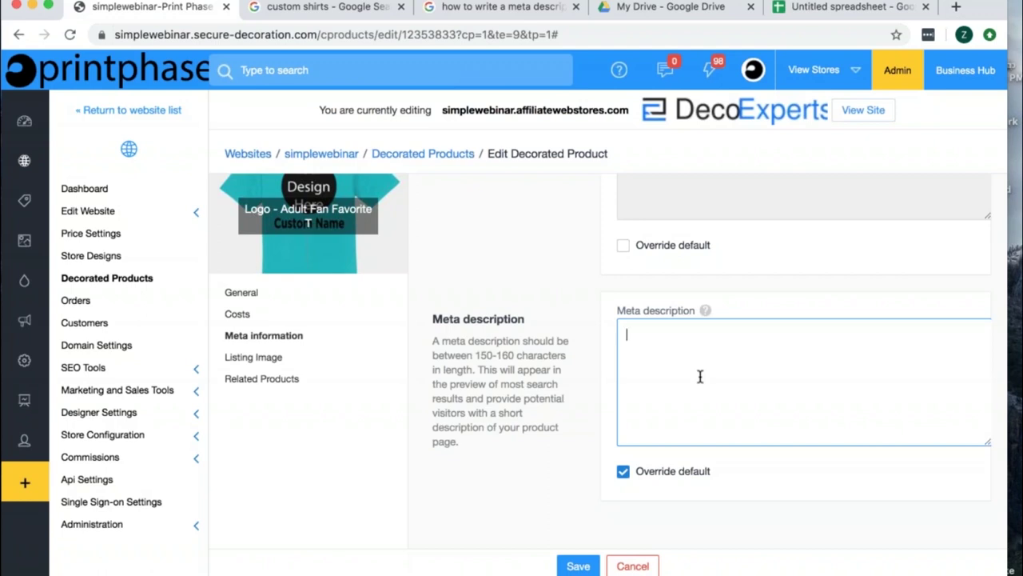
Open the website's Home page for editing, and compare the titles and descriptions of the organic "custom shirts" search results.
left_click(152, 215)
left_click(136, 236)
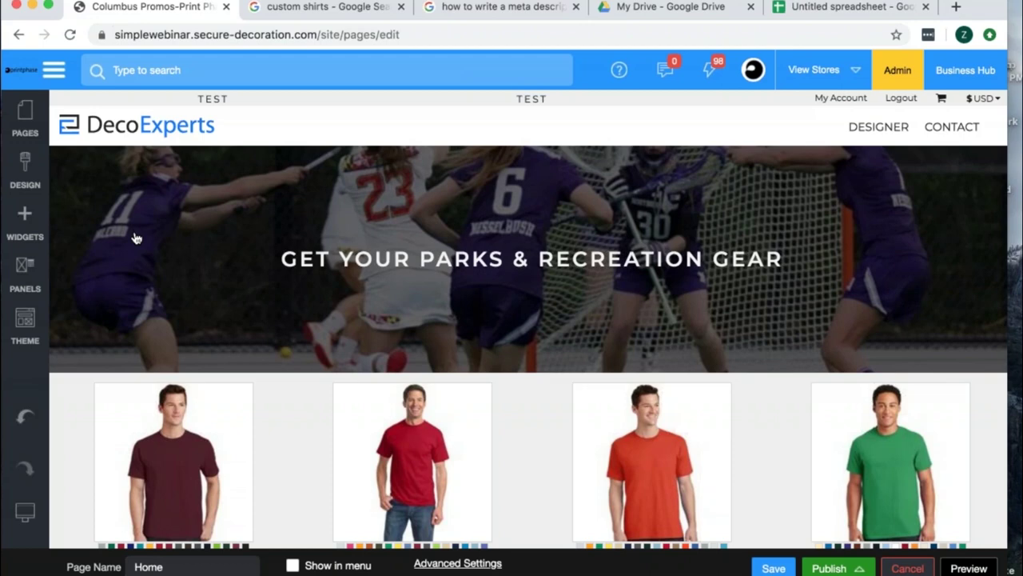
left_click(308, 7)
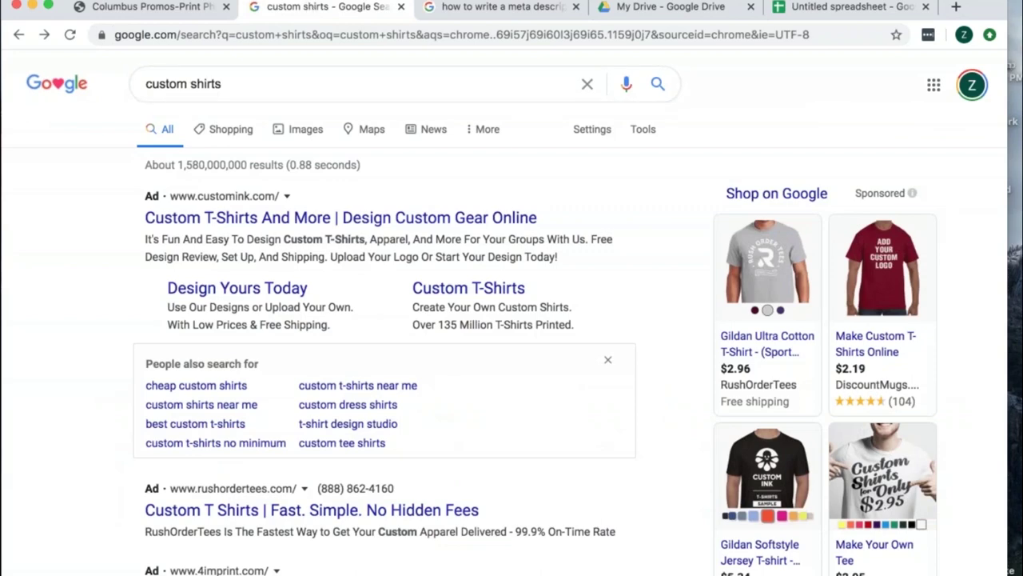
scroll(512, 320, "down", 15)
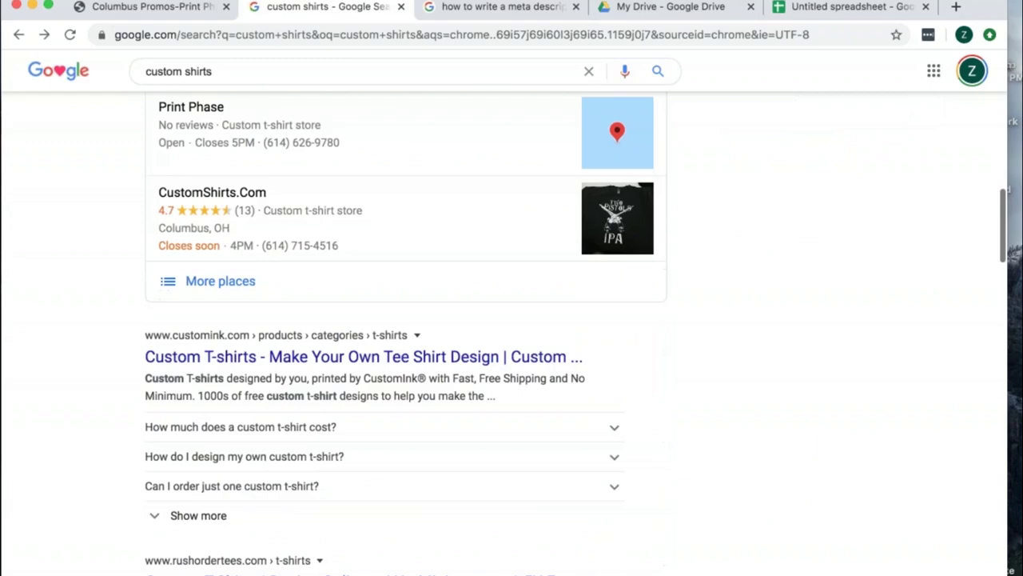
scroll(511, 320, "down", 4)
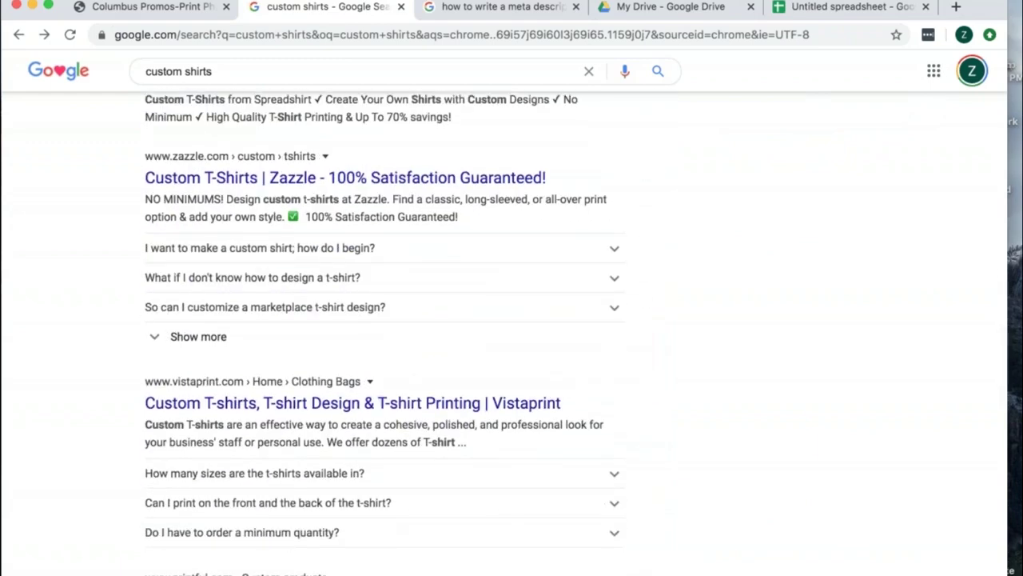
scroll(136, 198, "up", 4)
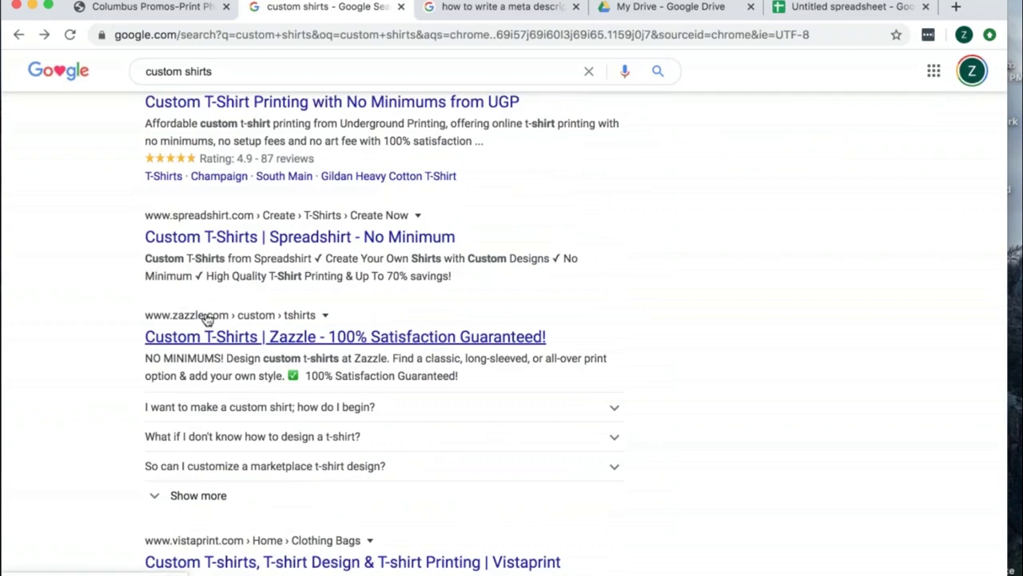
scroll(202, 455, "down", 3)
scroll(202, 455, "up", 3)
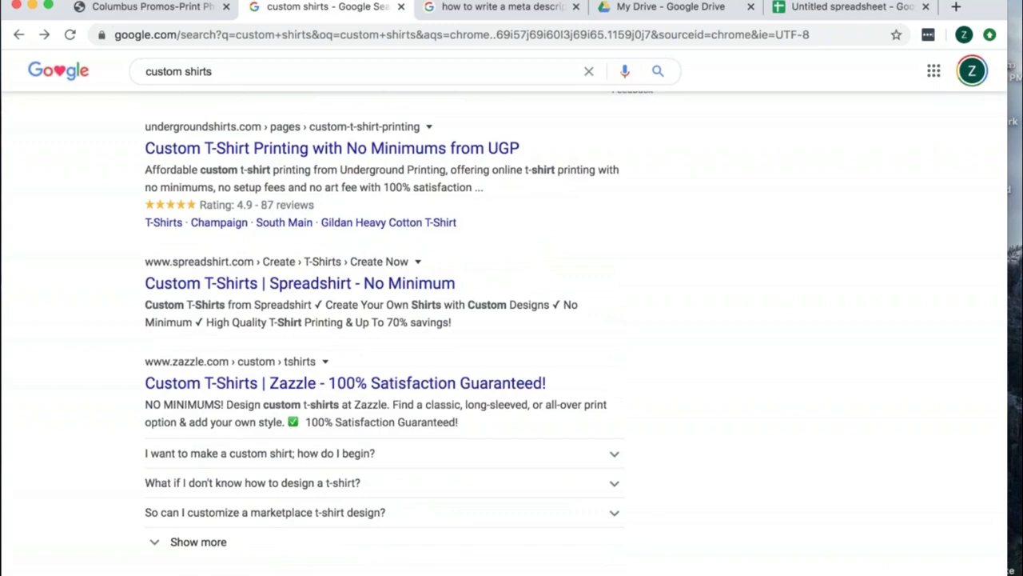
scroll(384, 320, "down", 5)
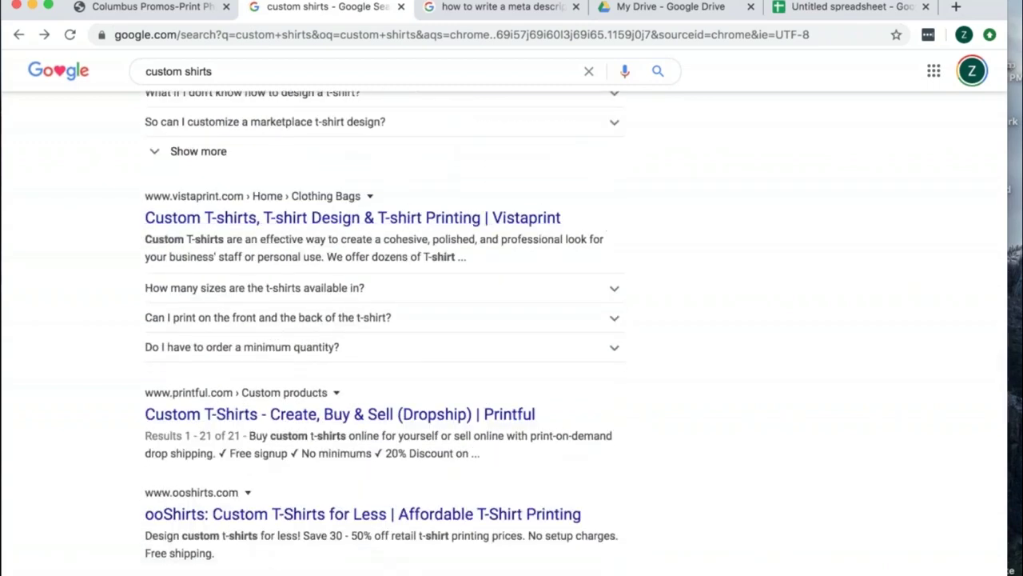
scroll(383, 319, "up", 10)
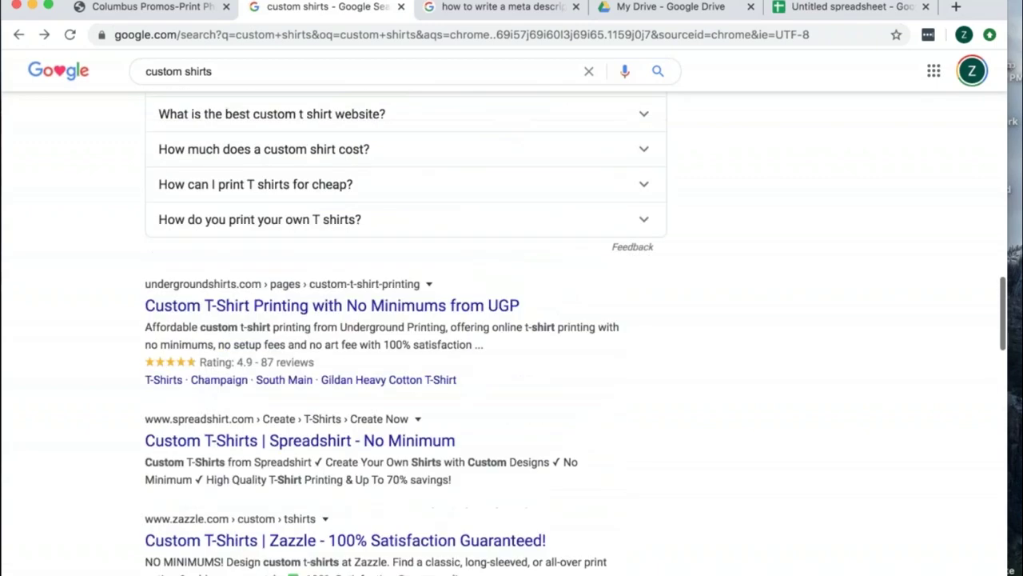
scroll(149, 450, "up", 8)
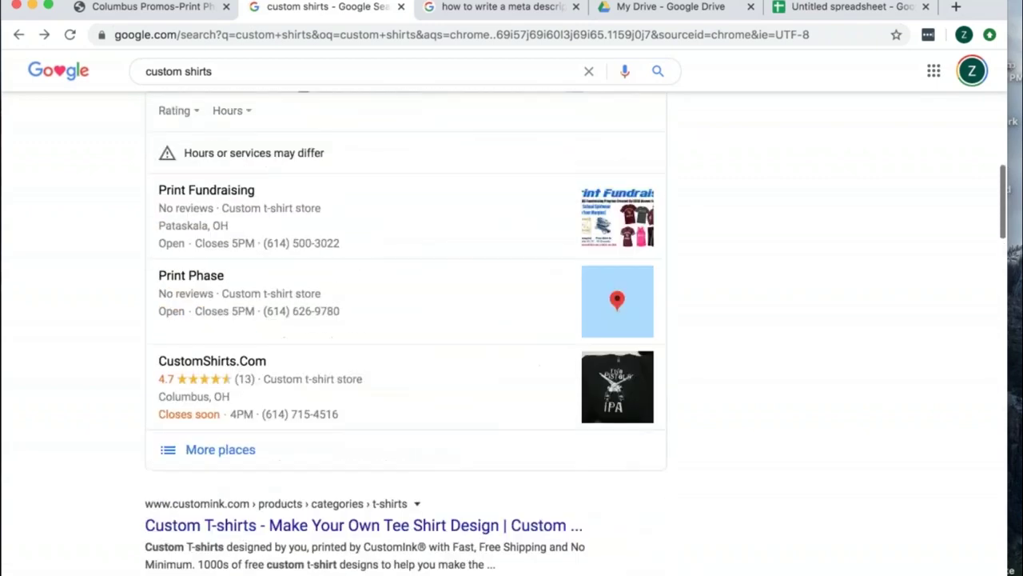
Examine the ads, related searches and local map listings in the "custom shirts" search results.
scroll(149, 449, "up", 5)
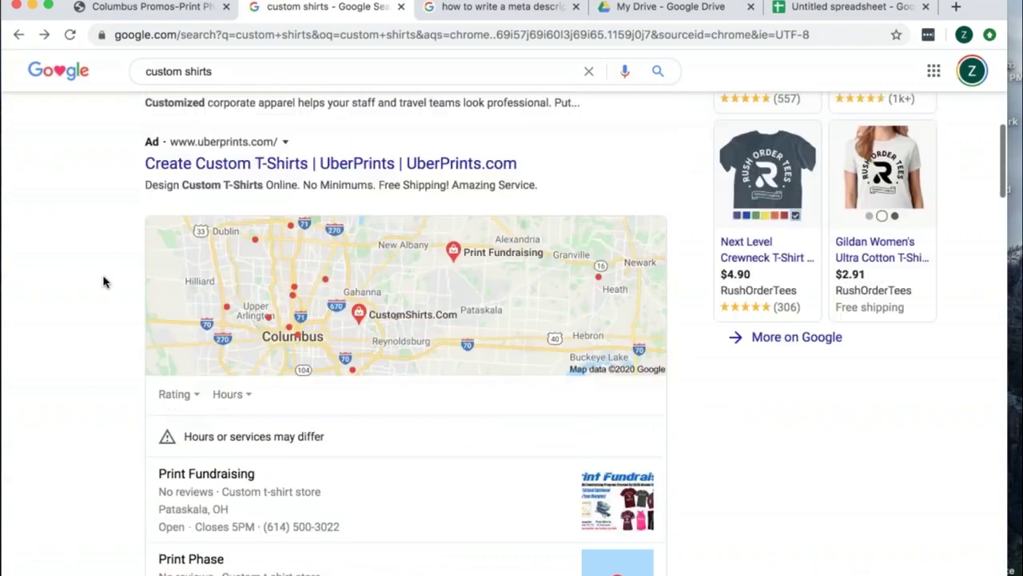
scroll(109, 293, "up", 2)
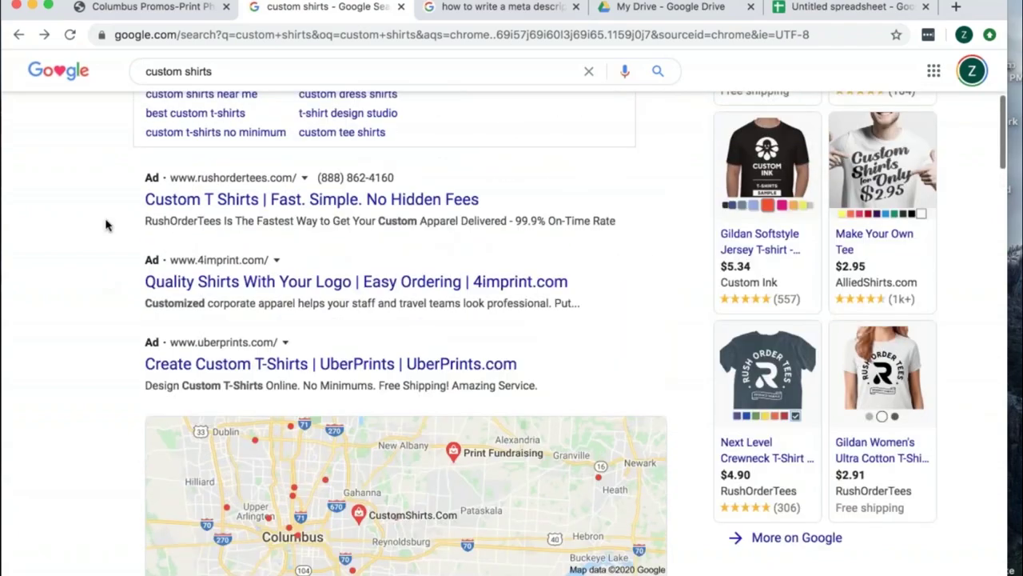
scroll(106, 227, "up", 4)
scroll(120, 232, "down", 7)
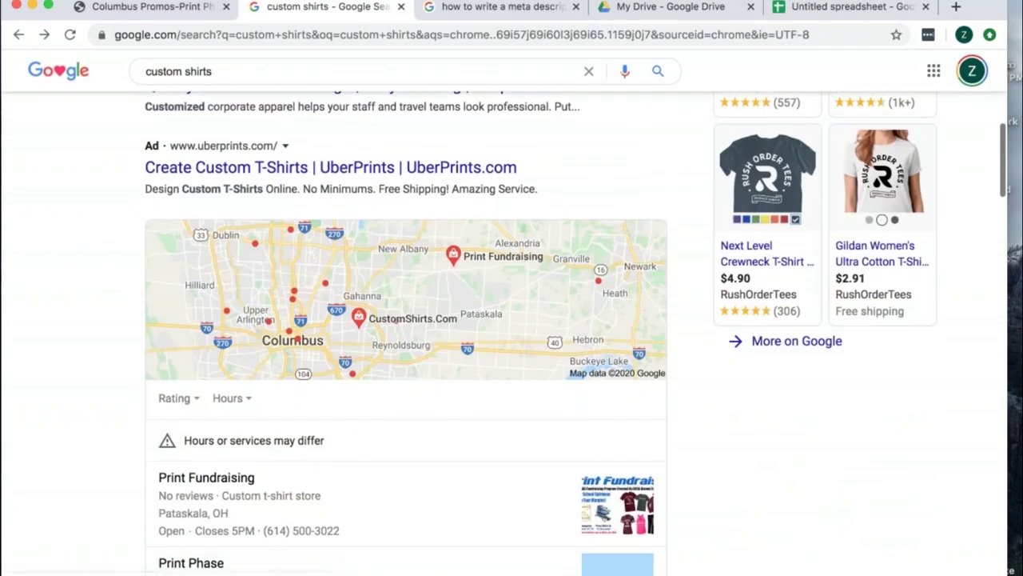
scroll(219, 348, "down", 10)
scroll(220, 348, "up", 4)
scroll(219, 347, "down", 1)
scroll(218, 348, "down", 1)
scroll(224, 319, "up", 15)
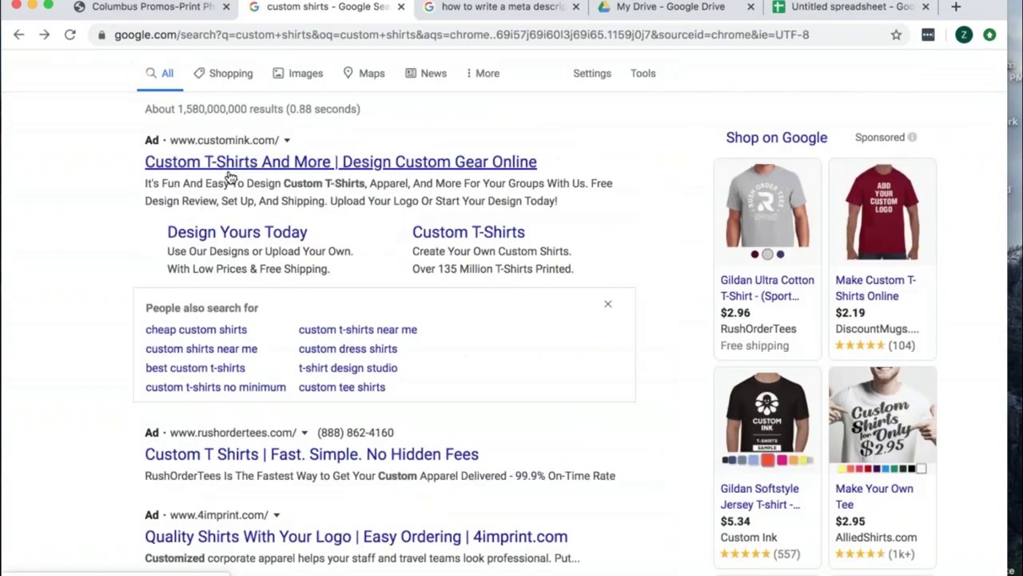
scroll(229, 176, "down", 6)
scroll(187, 285, "up", 2)
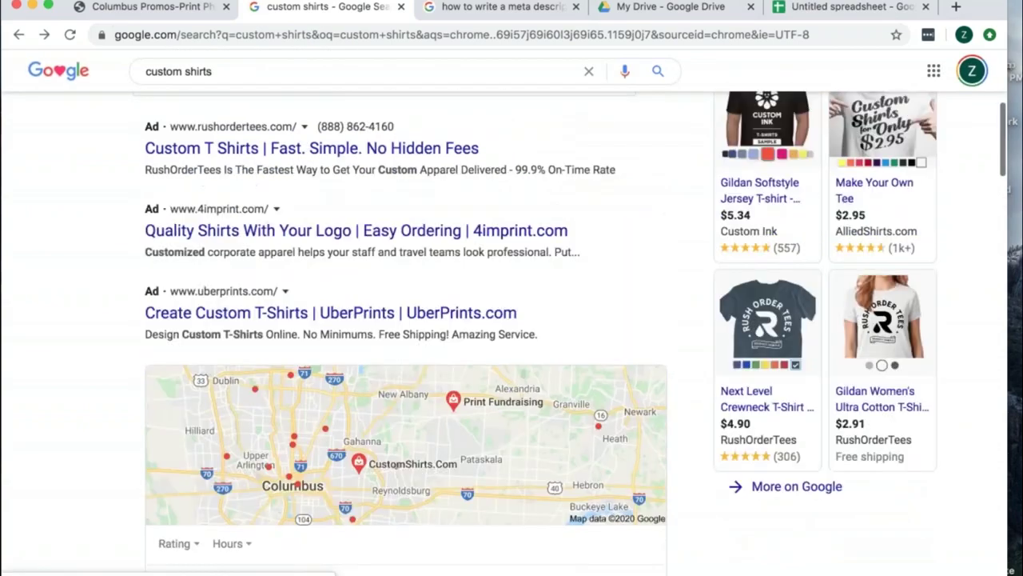
scroll(187, 285, "up", 5)
scroll(144, 222, "down", 1)
scroll(195, 163, "down", 3)
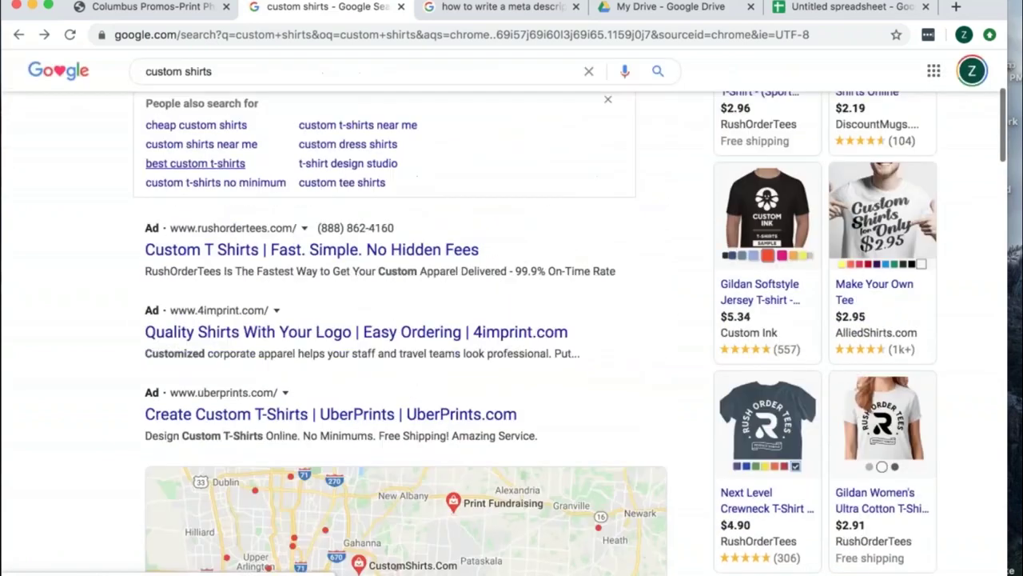
scroll(195, 163, "down", 4)
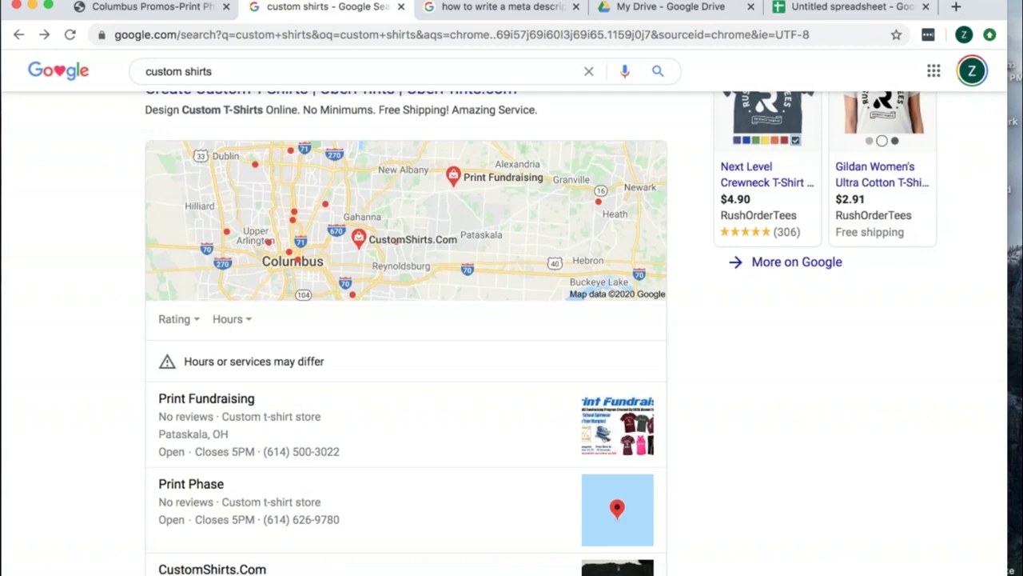
scroll(406, 319, "up", 3)
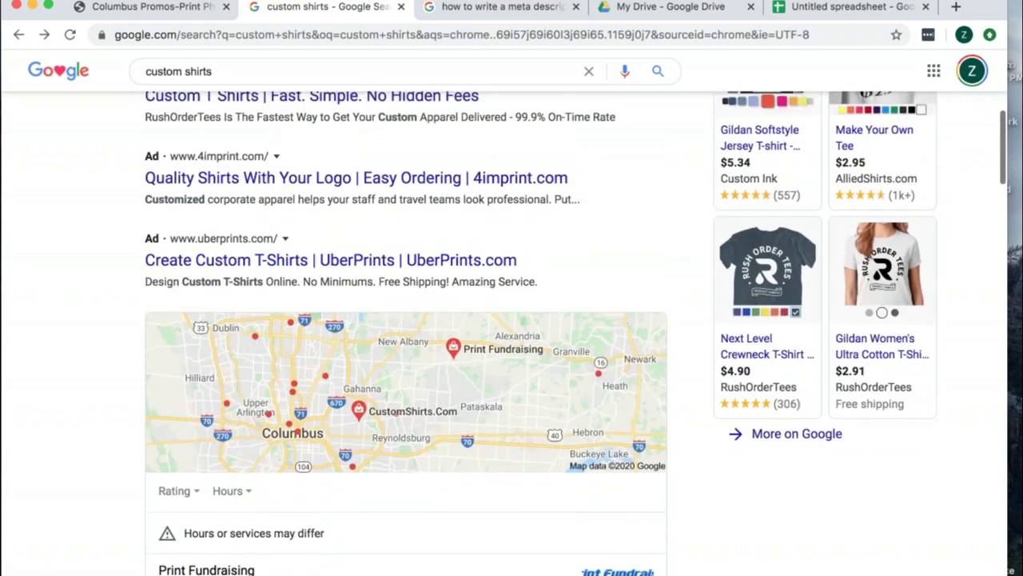
Look at the store's Home page in the editor again, and return to the local business listings for "custom shirts".
left_click(148, 10)
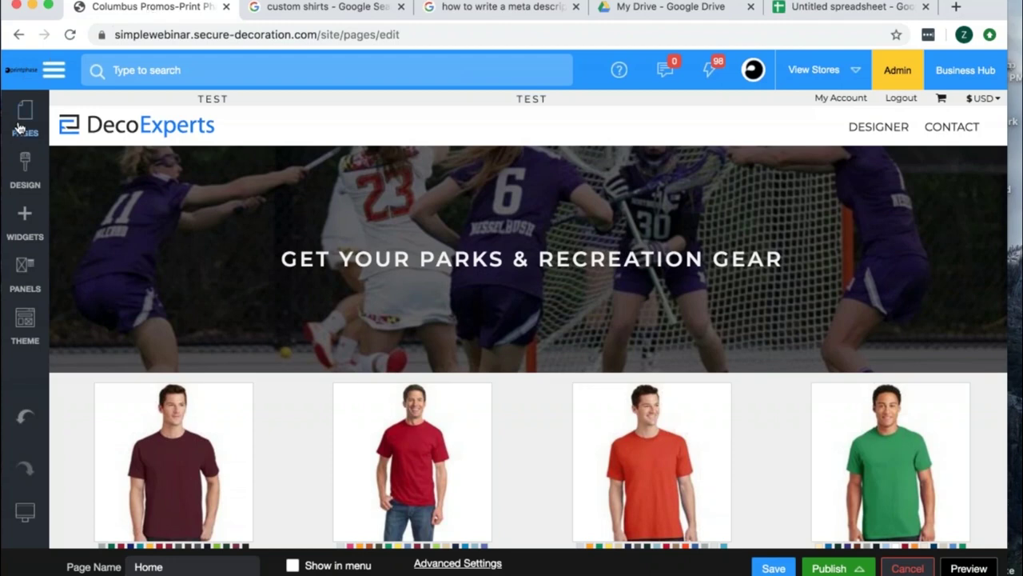
left_click(310, 8)
scroll(98, 405, "down", 4)
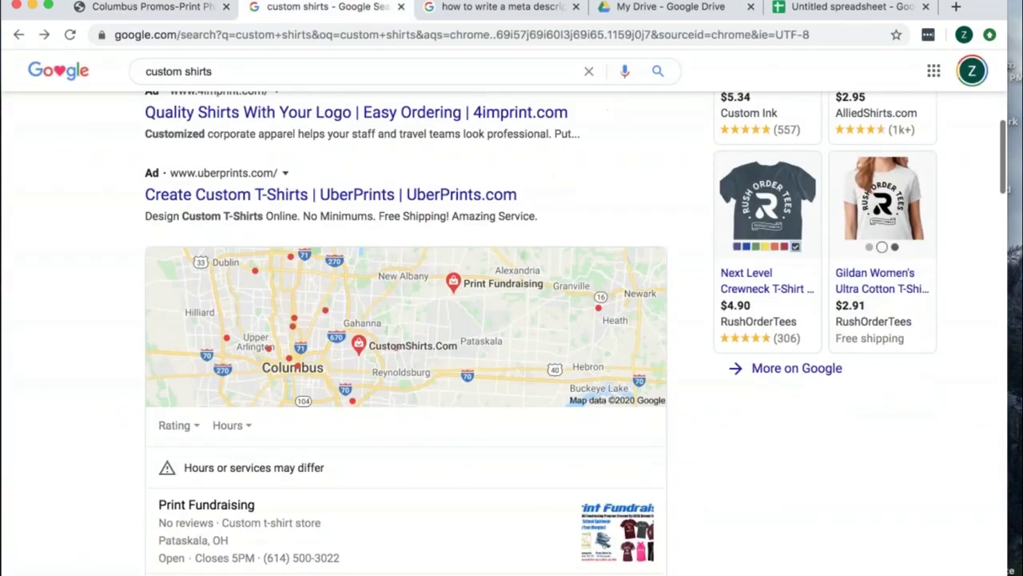
scroll(99, 405, "down", 3)
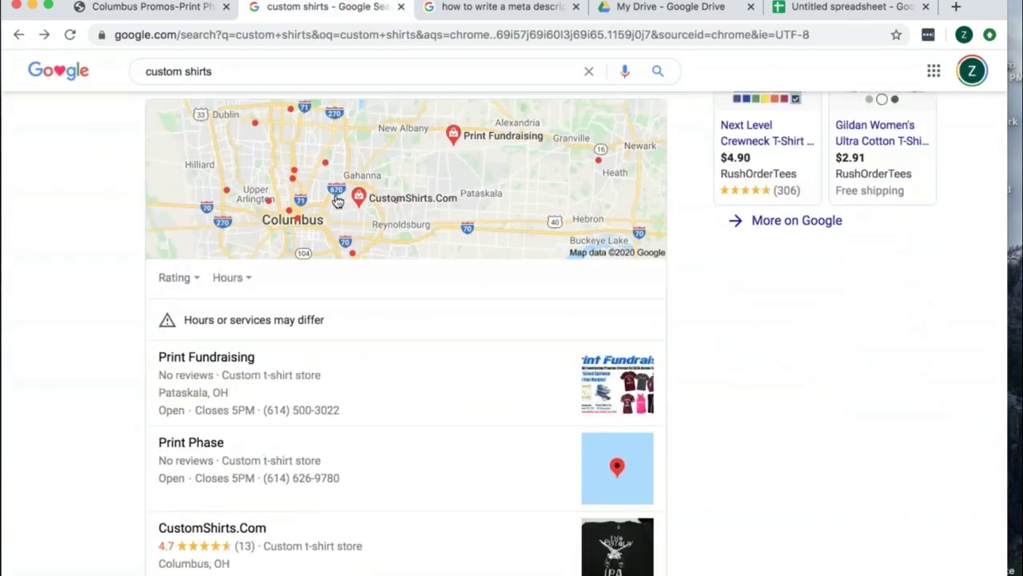
Replace the "how to write a meta description" query with a Google search for "Google +".
left_click(504, 10)
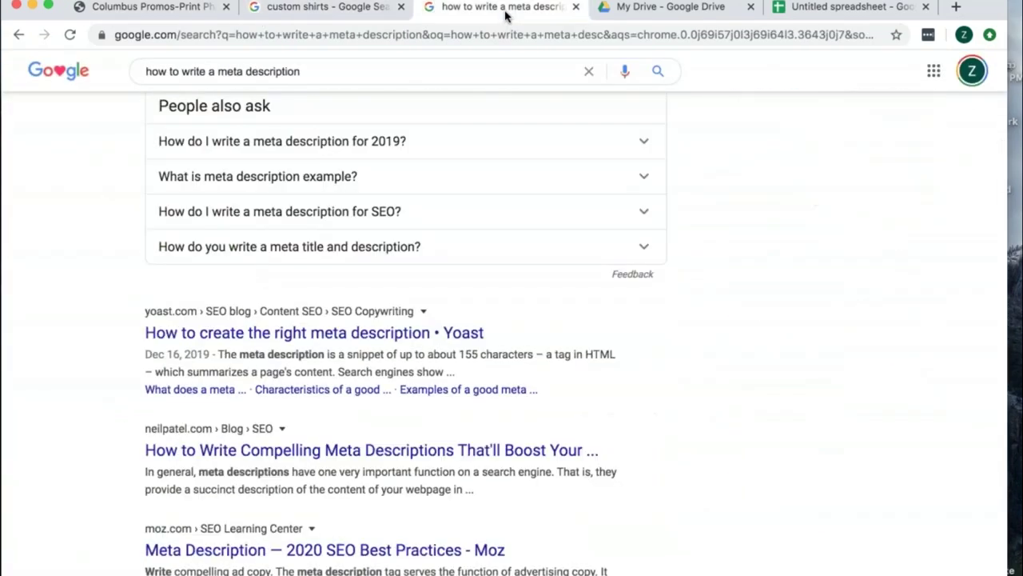
left_click(347, 74)
triple_click(349, 73)
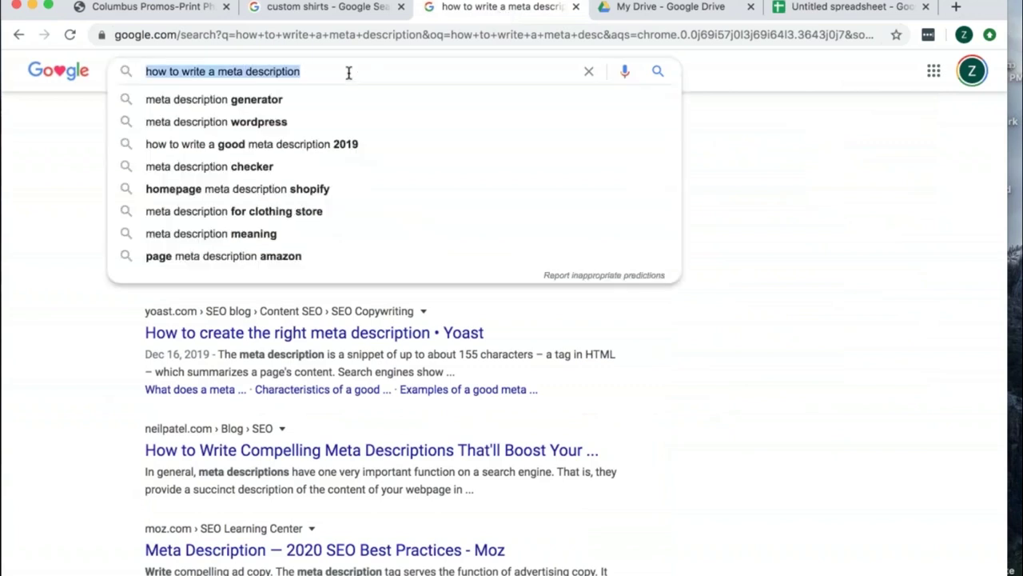
key("BackSpace")
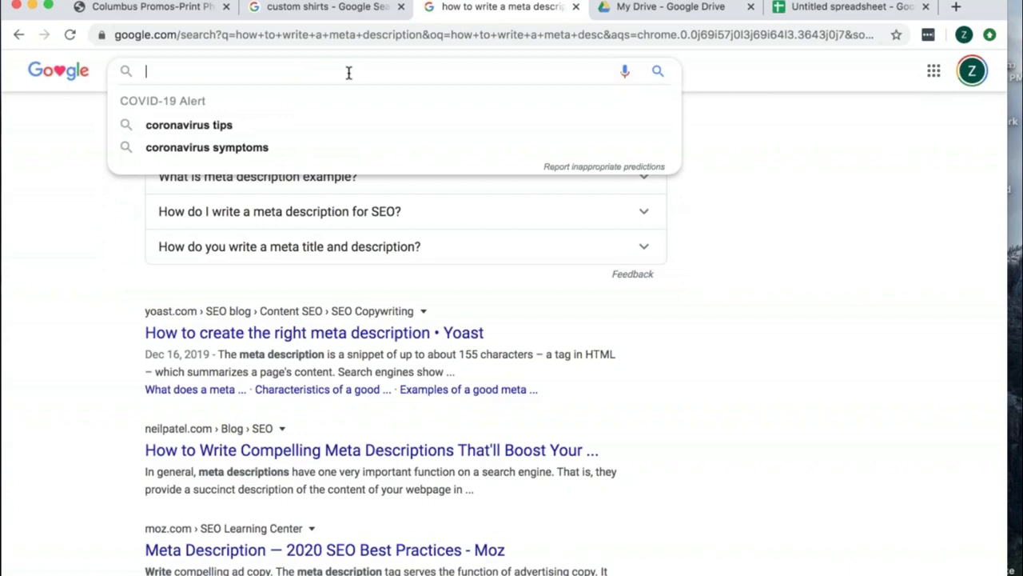
type("Googl")
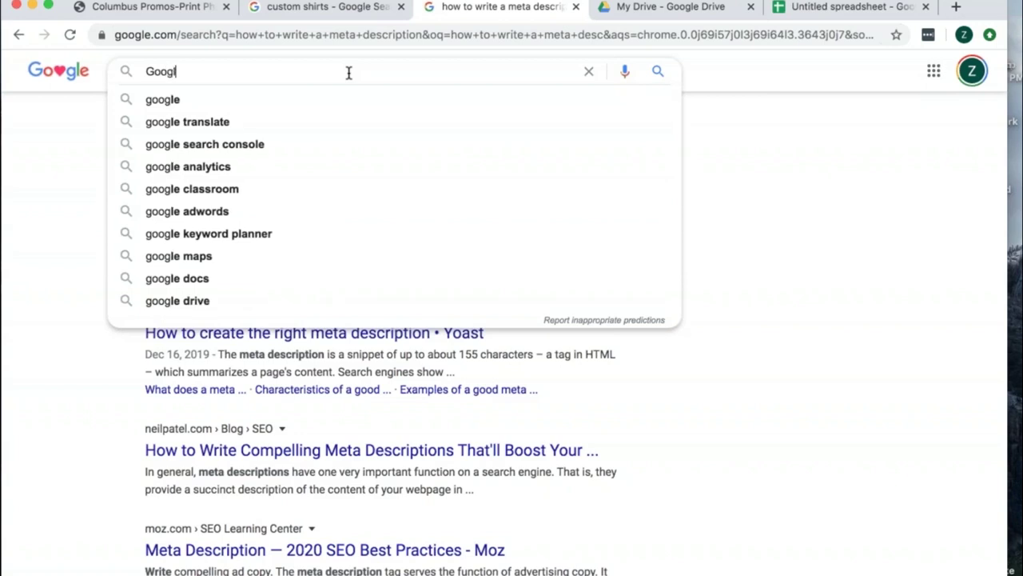
type("e +")
key("Return")
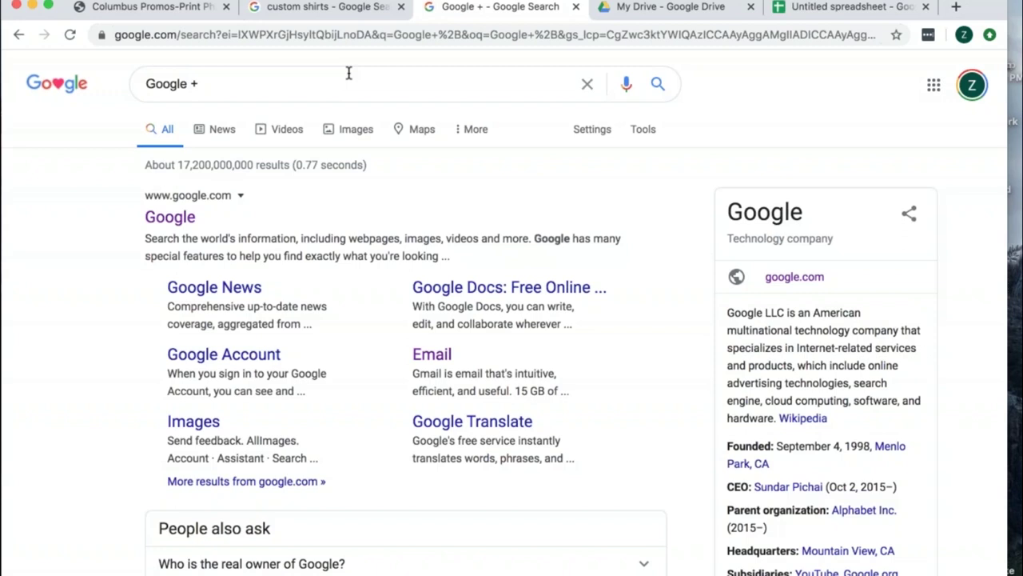
Search Google for "Google My Business", accept the corrected spelling, and open the Google My Business site from the results.
left_click(216, 82)
key("BackSpace")
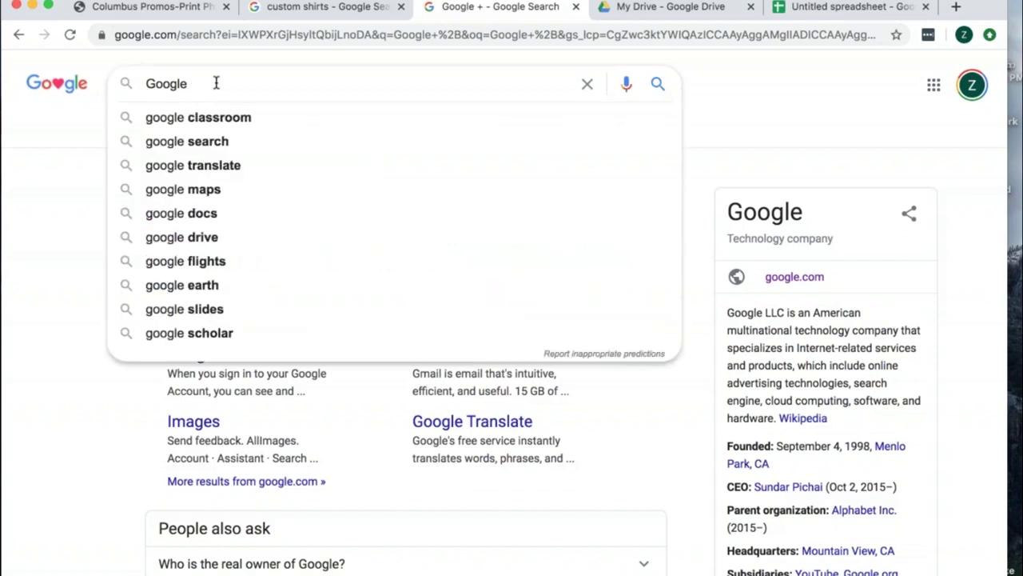
type("My Busines")
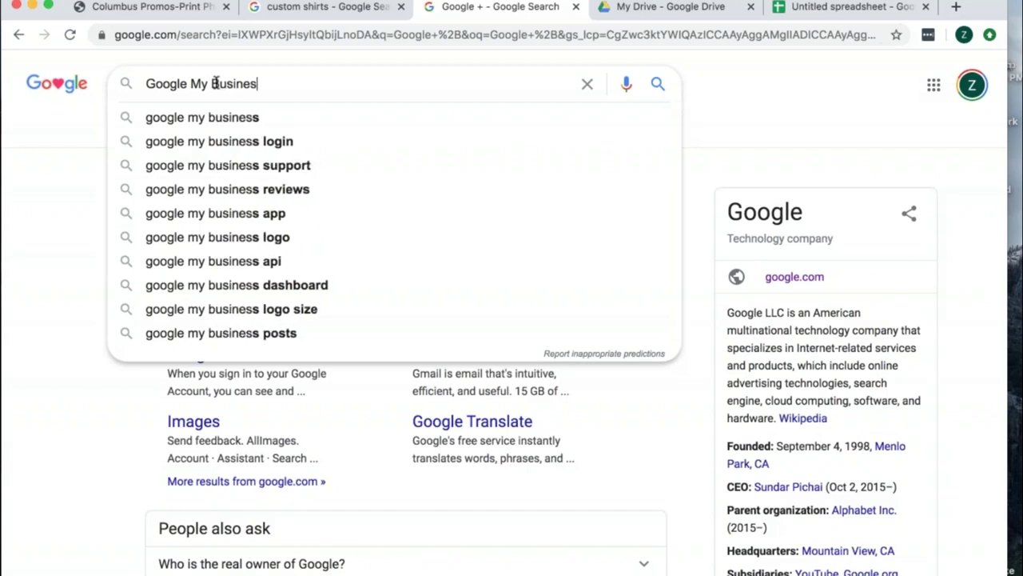
key("Return")
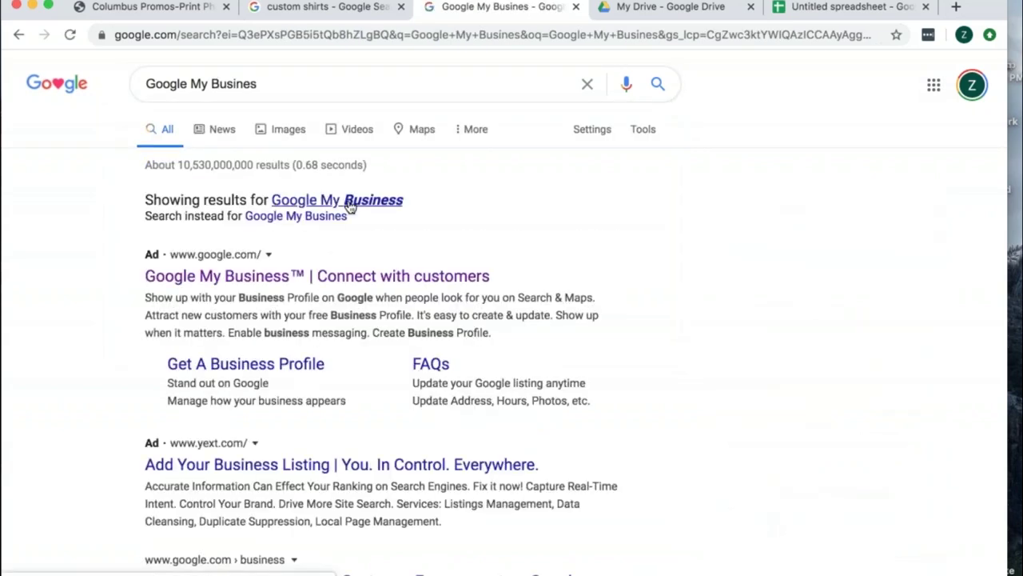
left_click(349, 207)
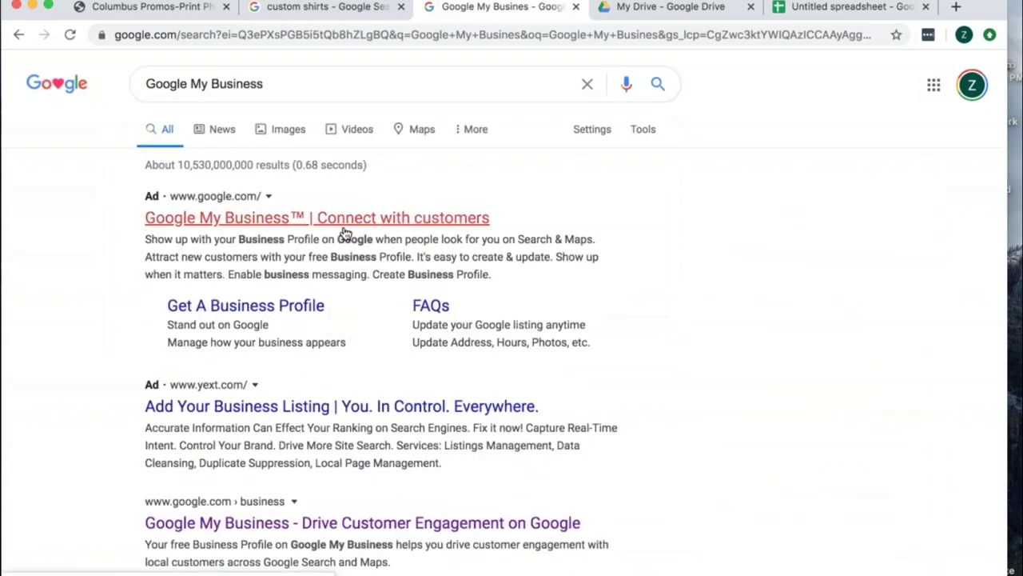
left_click(346, 230)
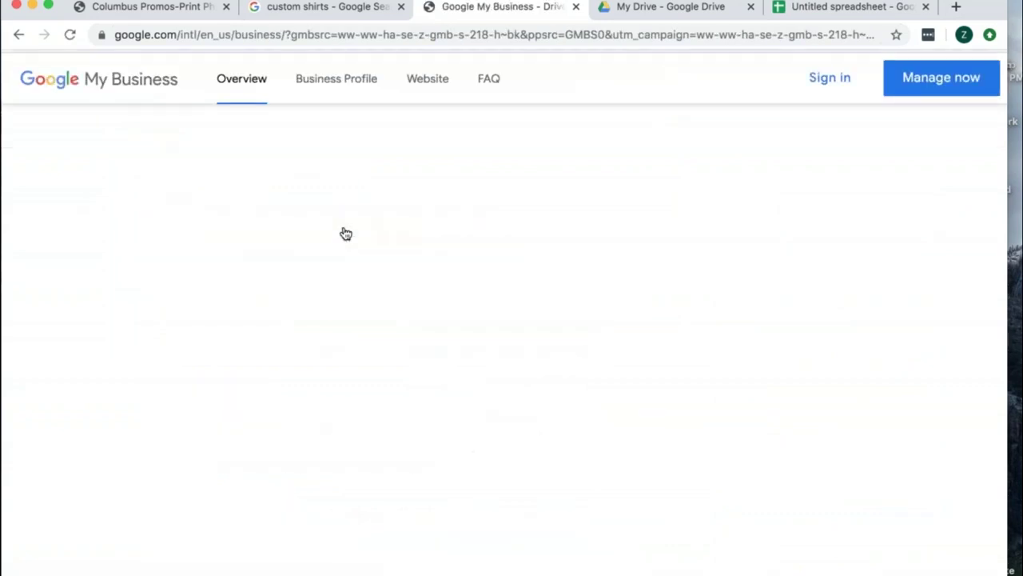
Compare the local map listings in the "custom shirts" results with the sample business profile on the Google My Business page.
left_click(352, 13)
scroll(311, 175, "up", 3)
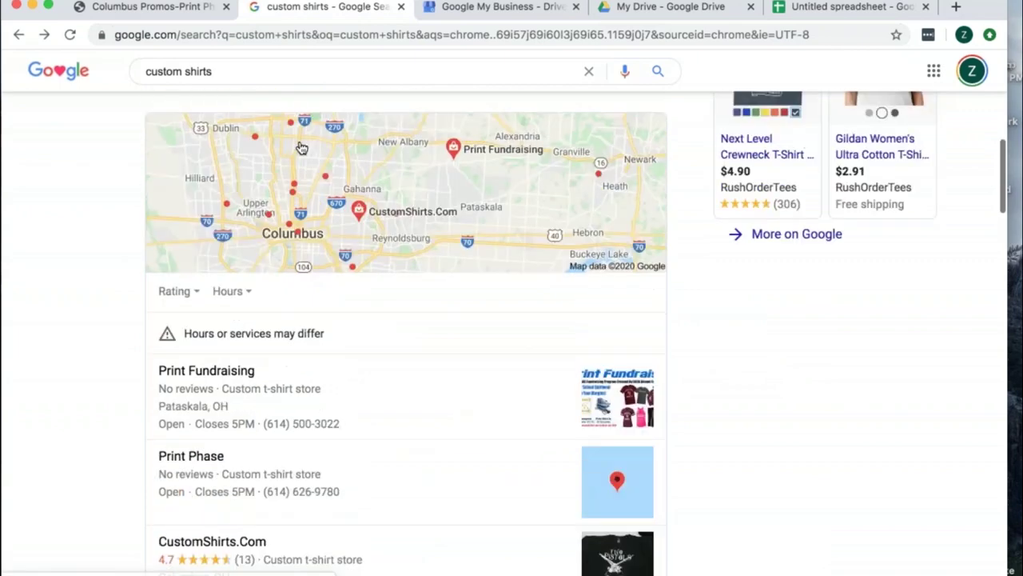
scroll(335, 221, "down", 5)
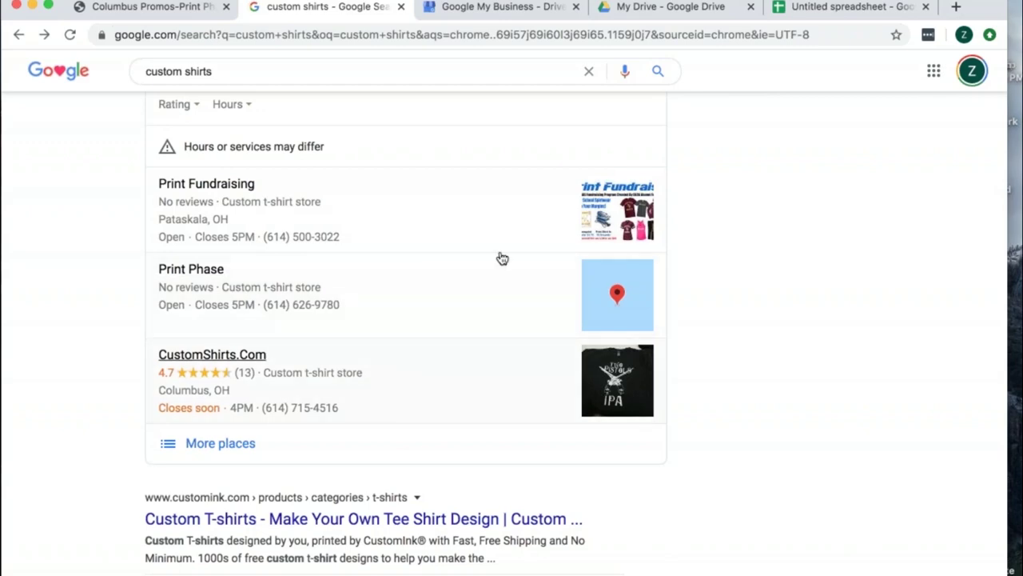
scroll(471, 222, "up", 5)
left_click(504, 6)
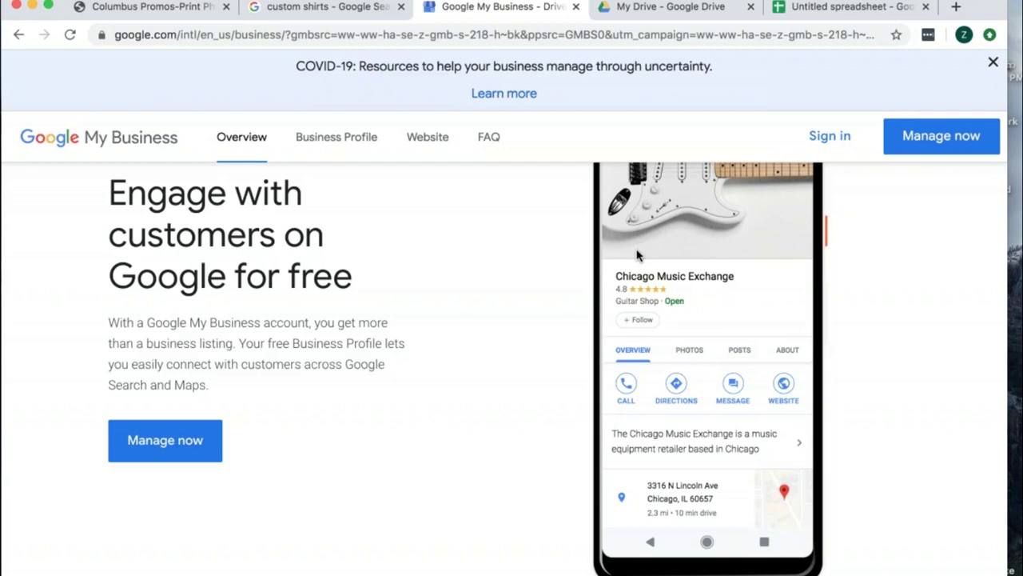
left_click(314, 10)
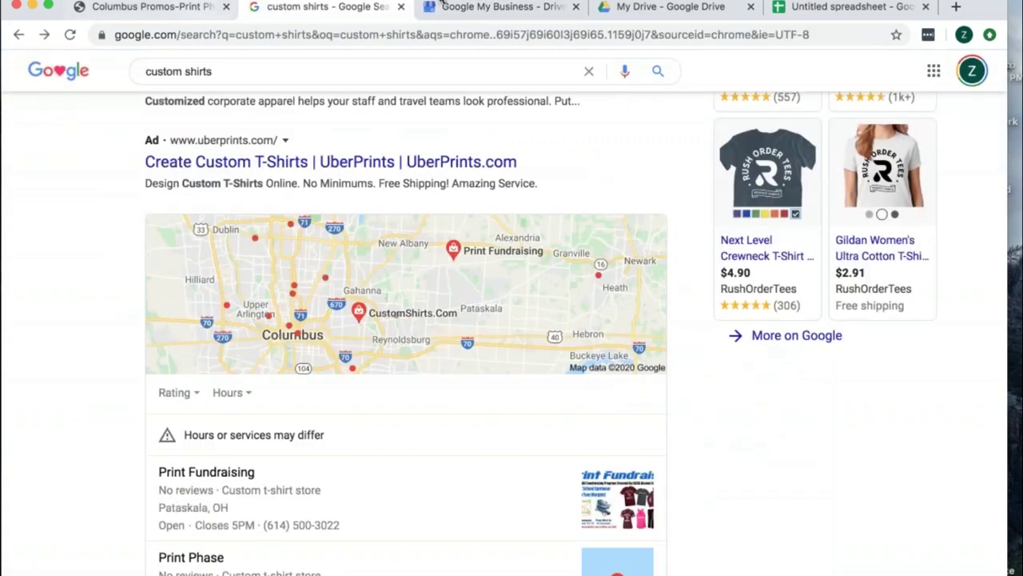
left_click(474, 8)
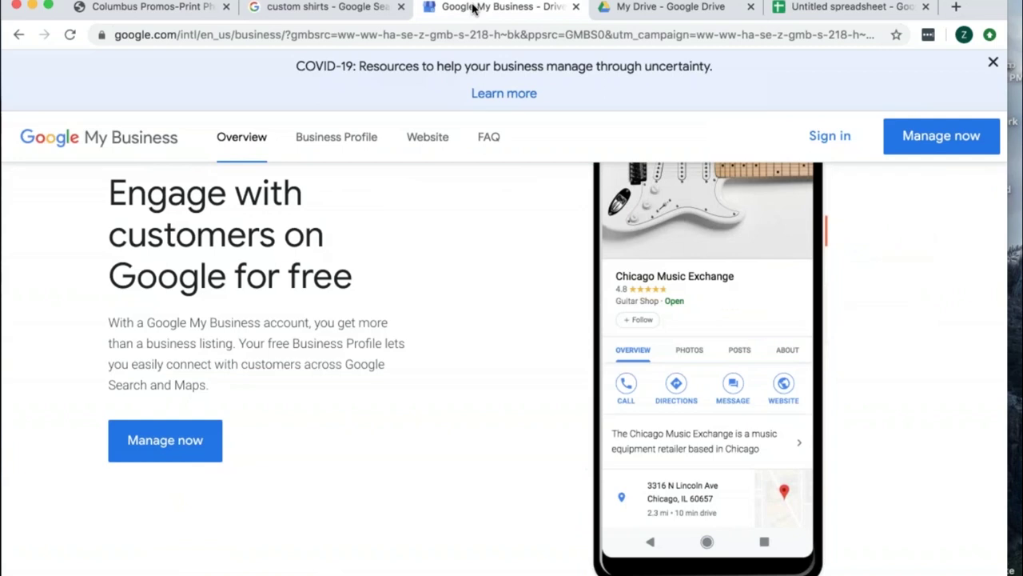
Search Google for "google adwords" and open the Google Ads online advertising site.
left_click(447, 34)
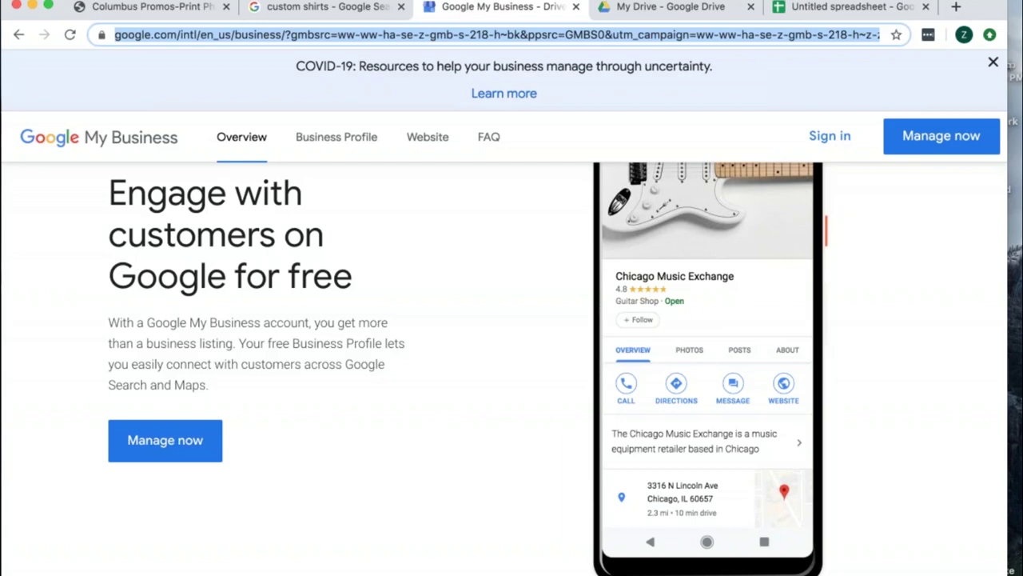
type("GooGlg")
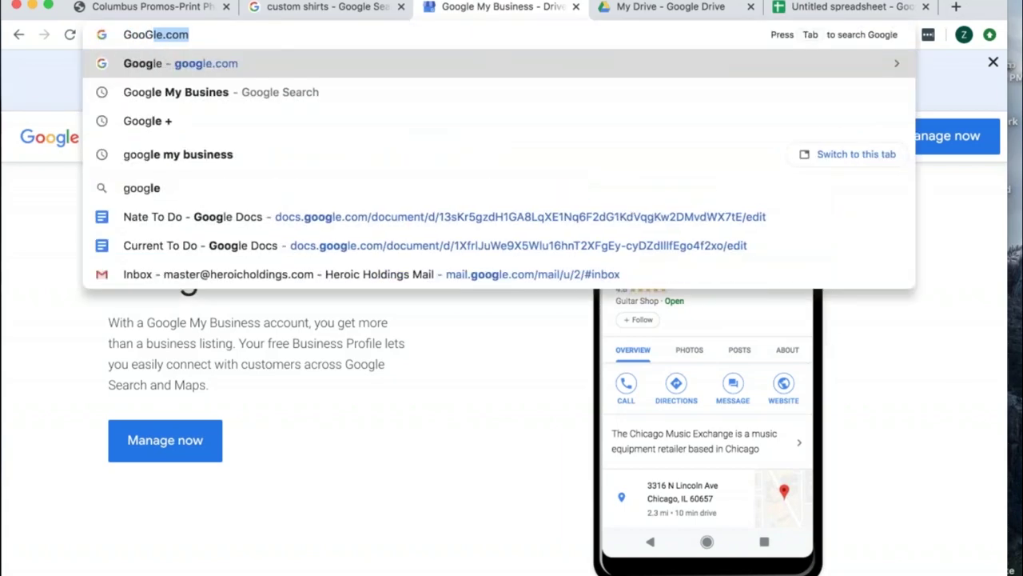
key("BackSpace")
key("BackSpace")
key("BackSpace")
type("gle ad")
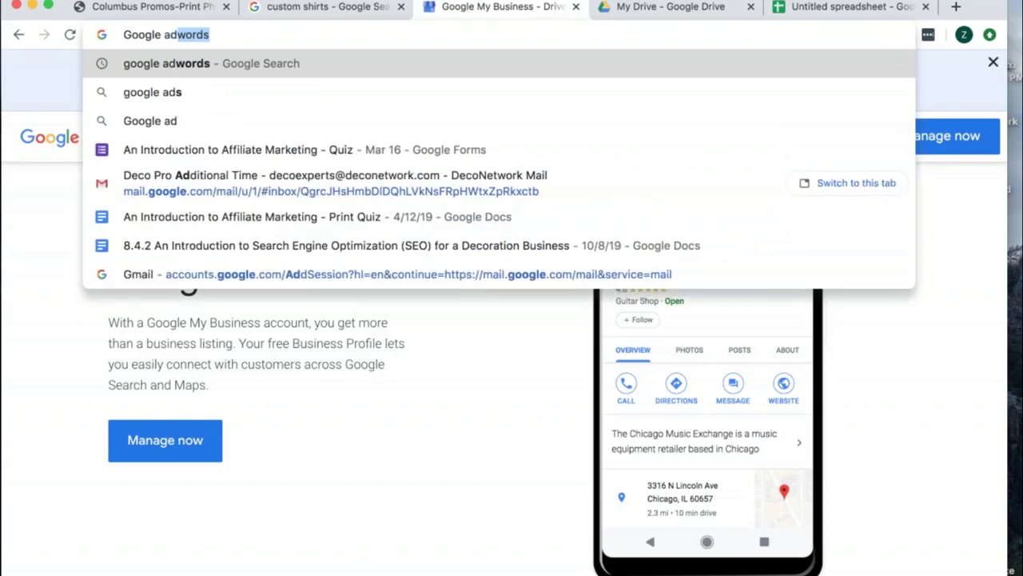
key("Return")
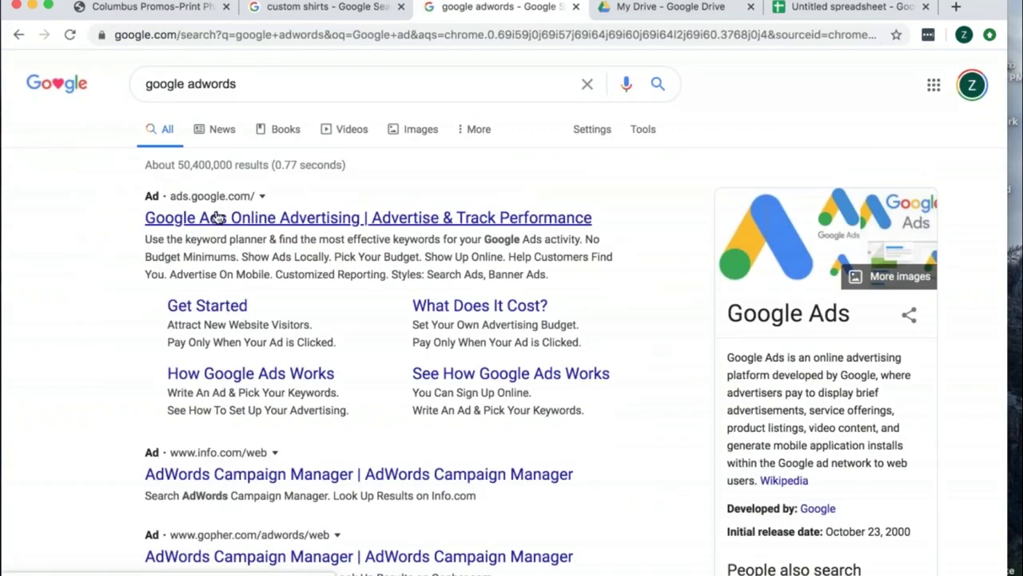
left_click(219, 217)
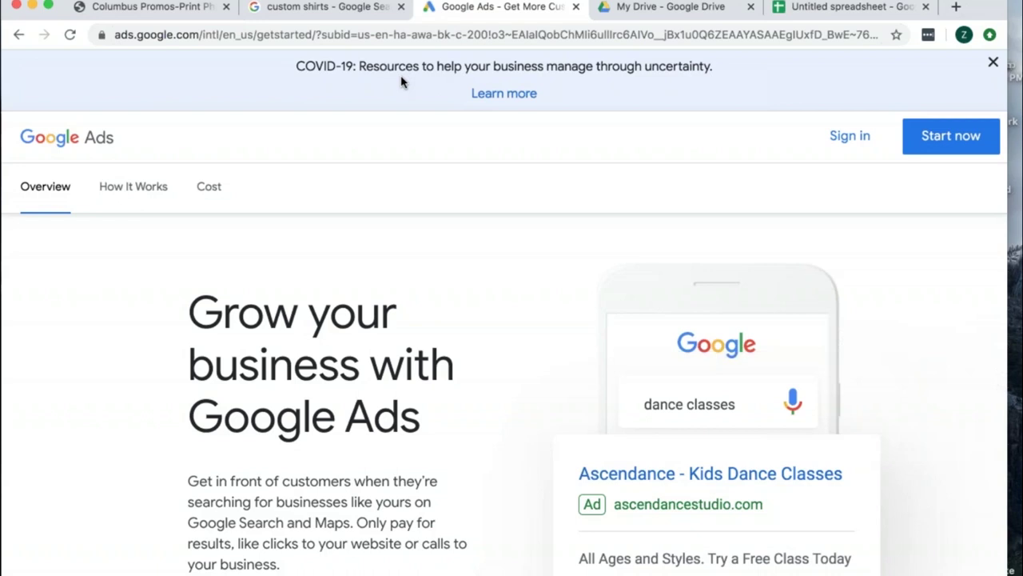
Glance at the store's Home page in the editor, search for Google Analytics, open its dashboard and decline the mobile app offer.
left_click(171, 10)
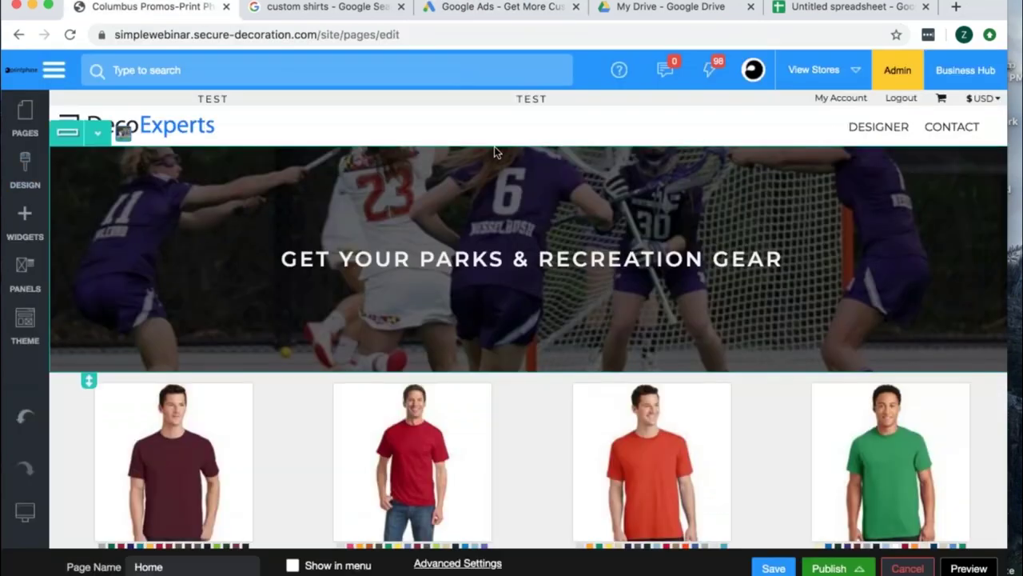
left_click(491, 8)
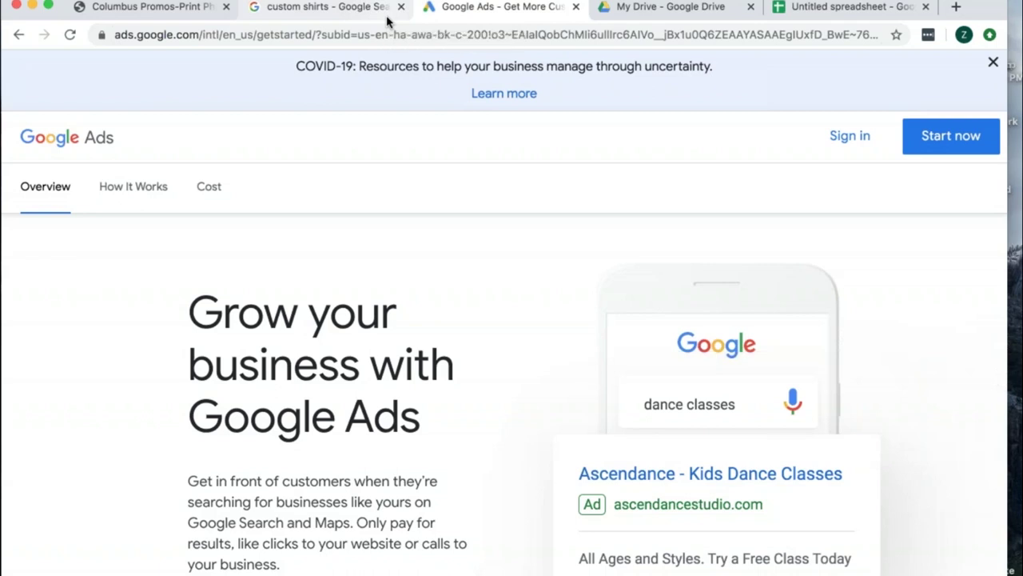
left_click(388, 35)
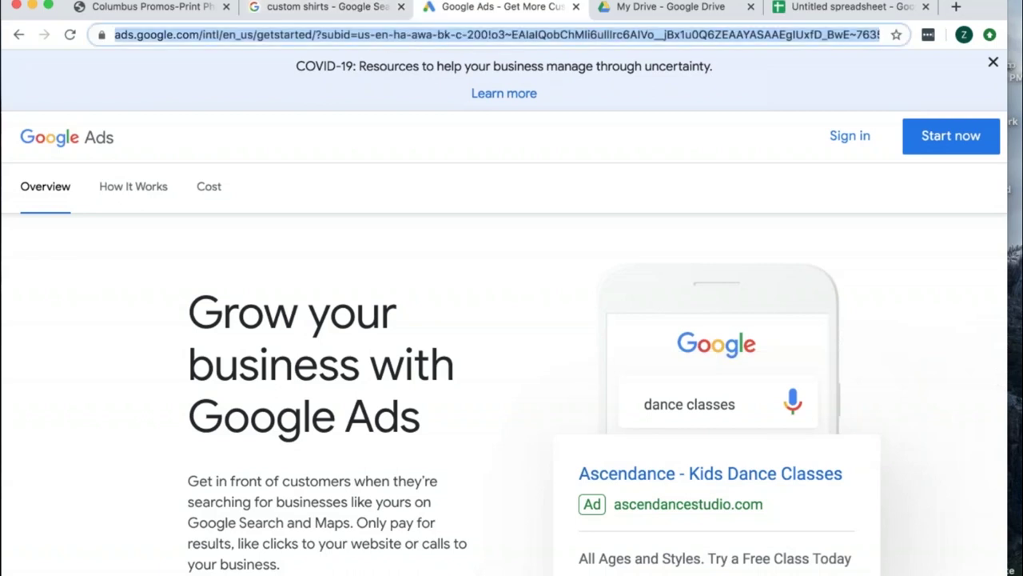
type("Google")
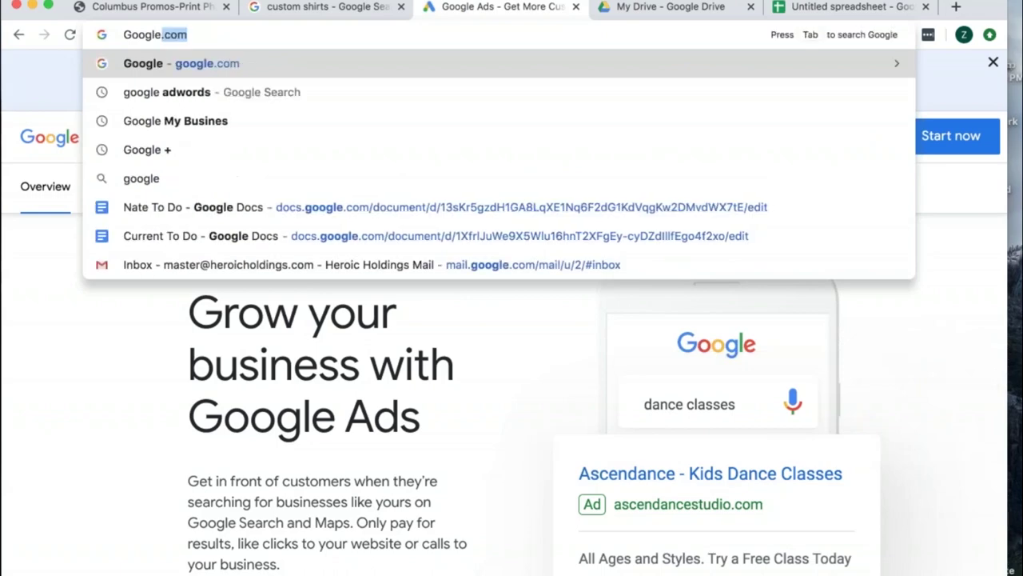
type(" ana")
key("Return")
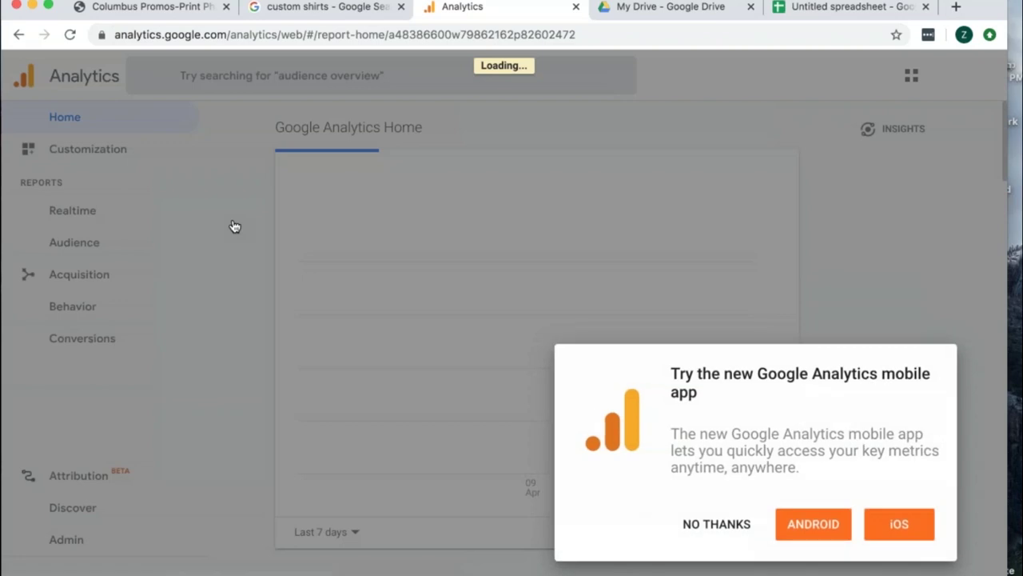
left_click(717, 524)
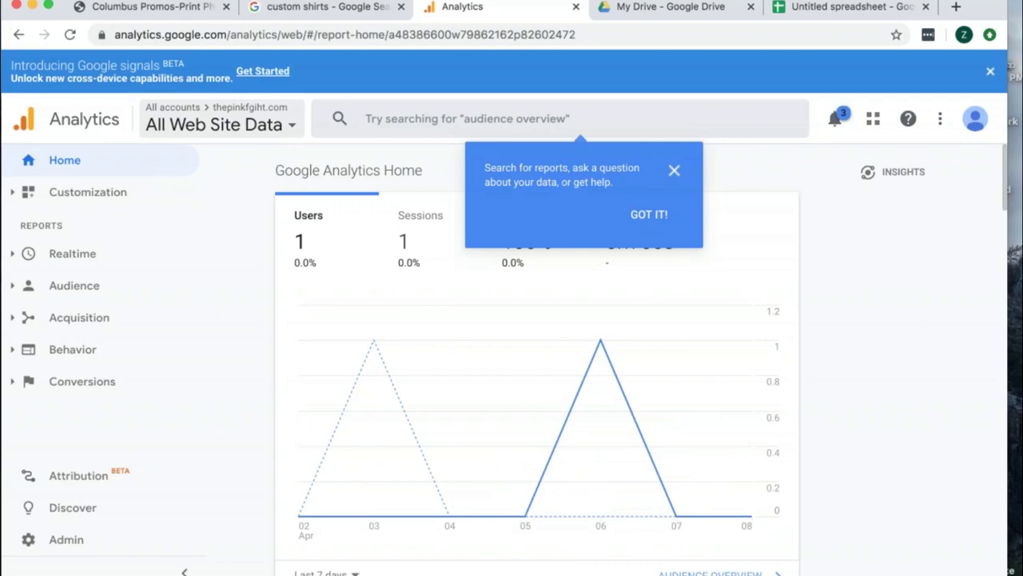
Review the website's Keyword & Meta Data under SEO Tools, and enable adding Geo Location Meta Tags to the website.
left_click(173, 9)
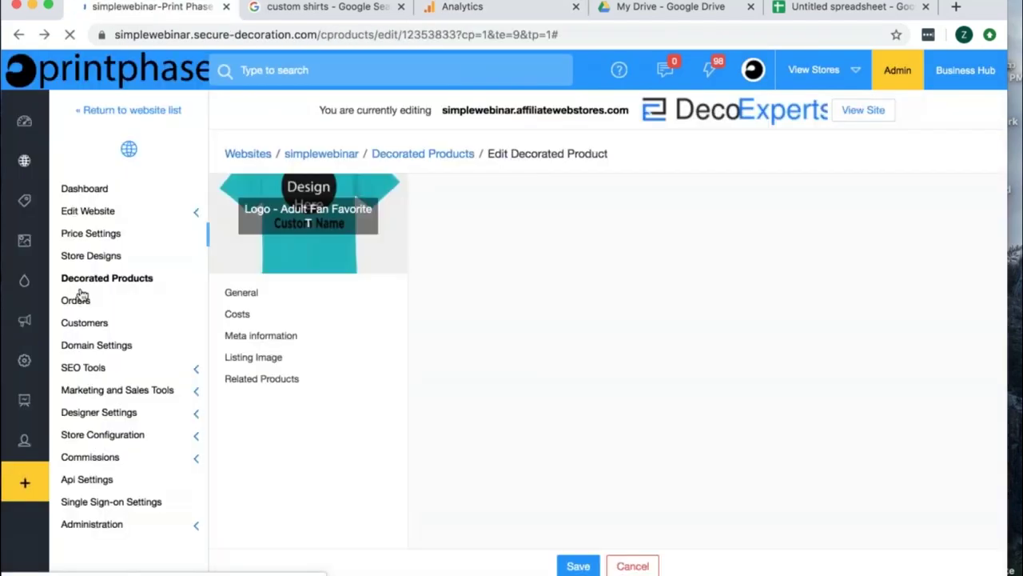
left_click(110, 374)
left_click(131, 392)
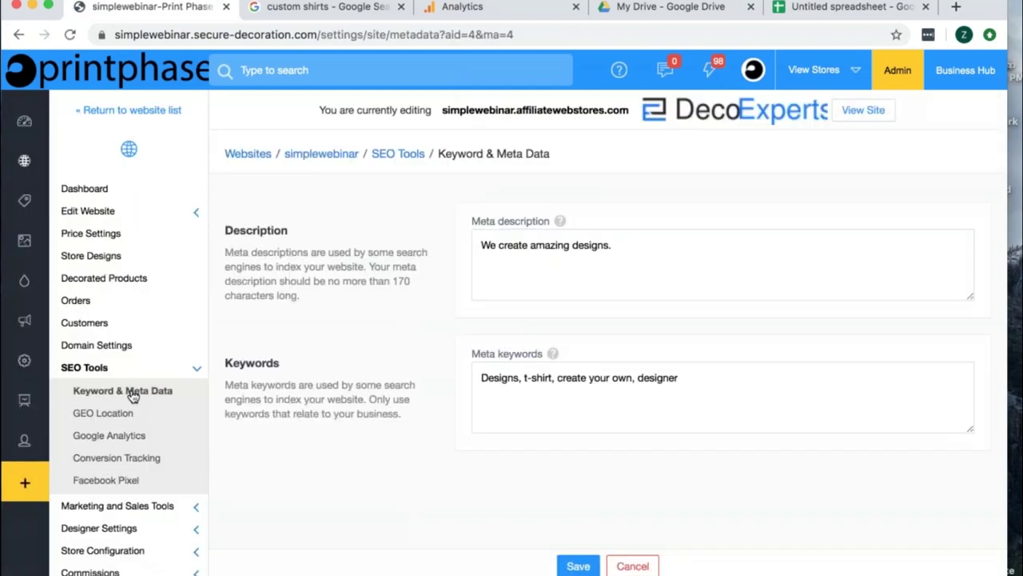
left_click(132, 395)
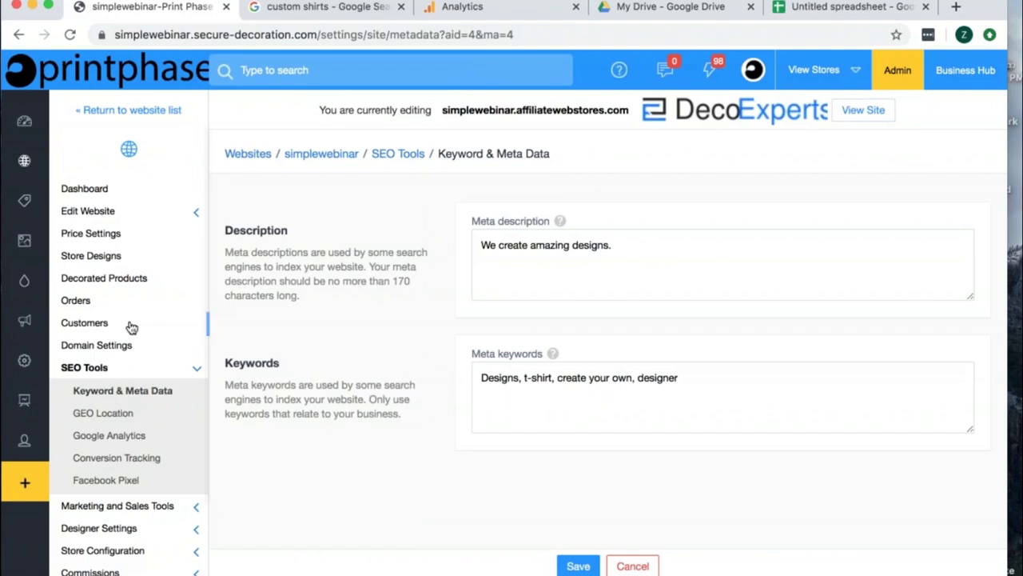
left_click(104, 412)
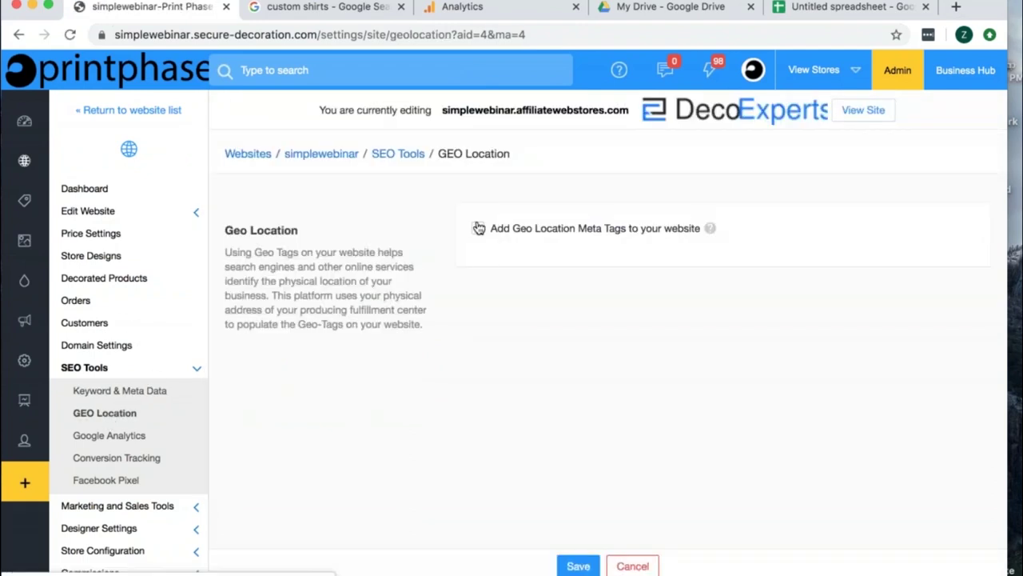
left_click(478, 229)
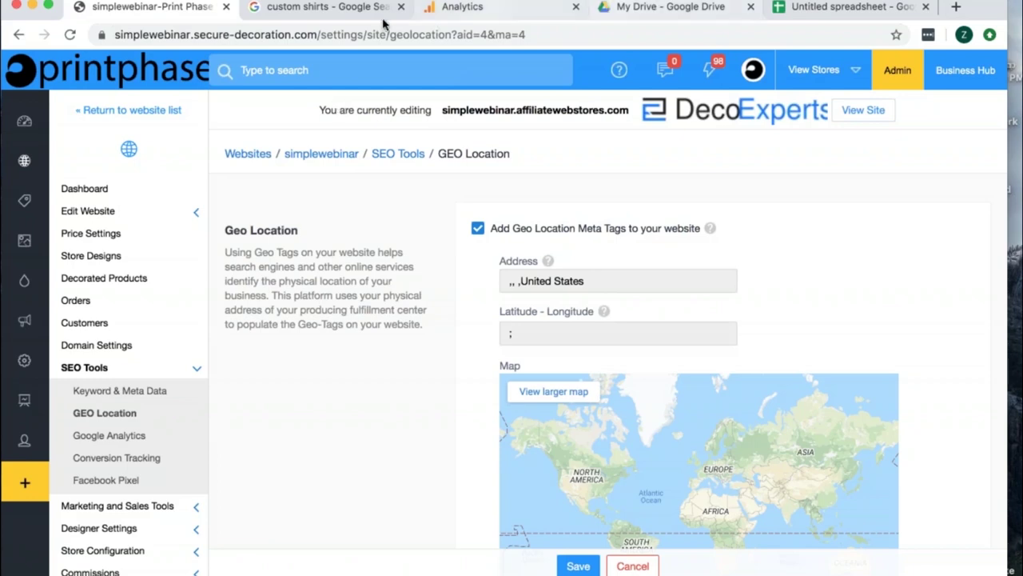
Replace the "custom shirts" query with a Google search for "columbus ohio" and view the city in Google Maps.
left_click(336, 6)
scroll(272, 163, "up", 10)
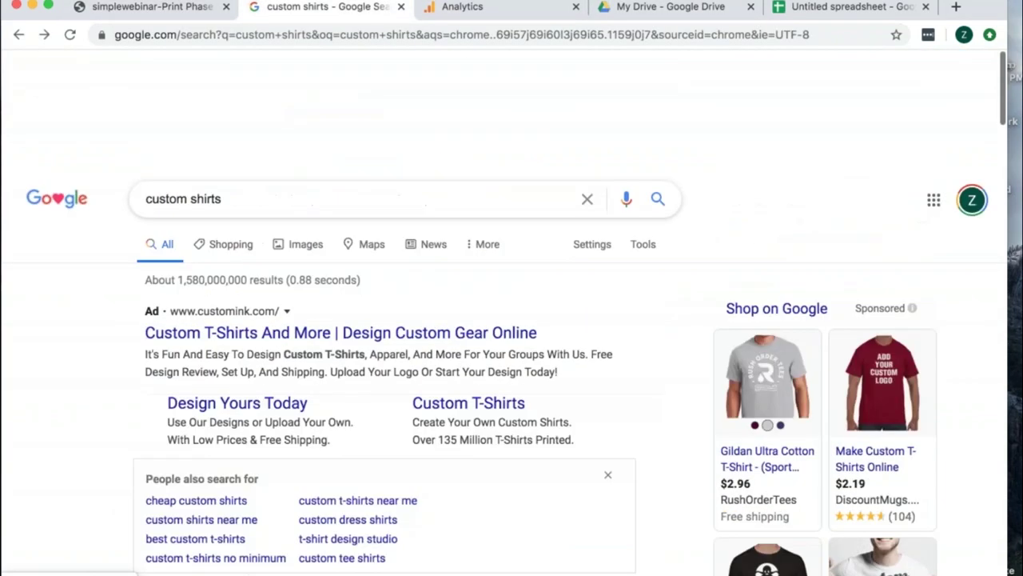
triple_click(212, 94)
type("columbus ohio")
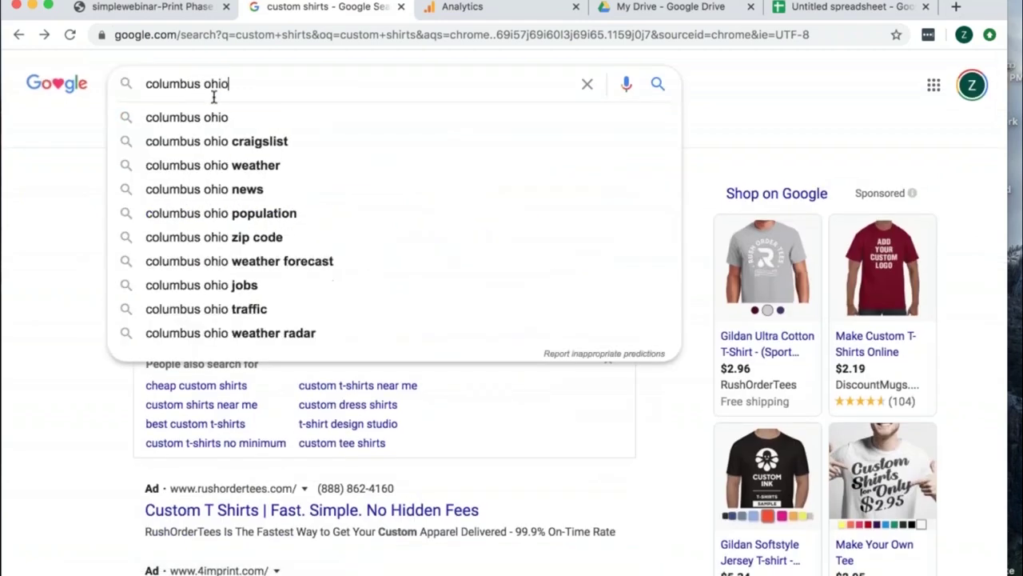
key("Return")
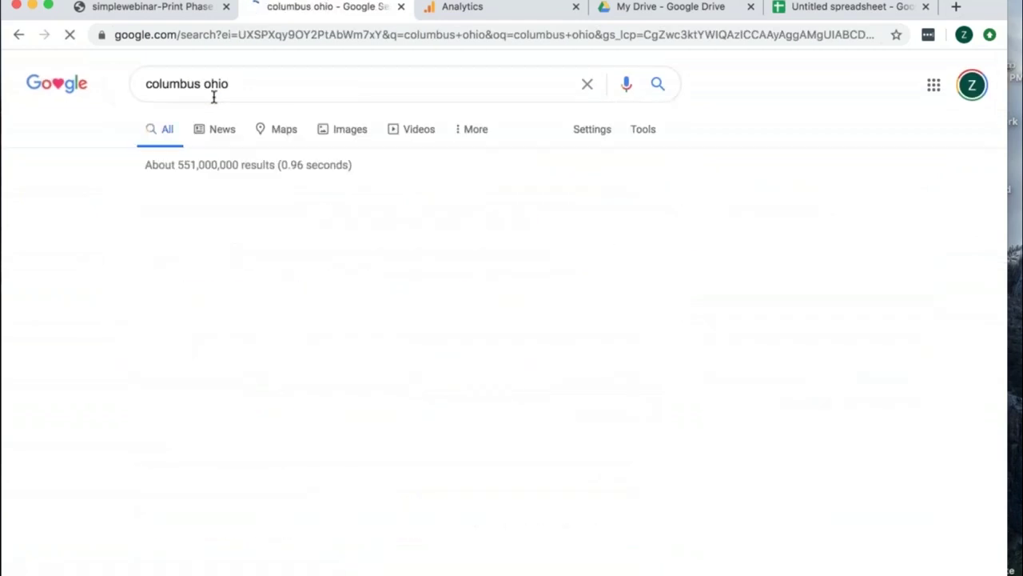
scroll(288, 215, "down", 1)
scroll(285, 213, "down", 5)
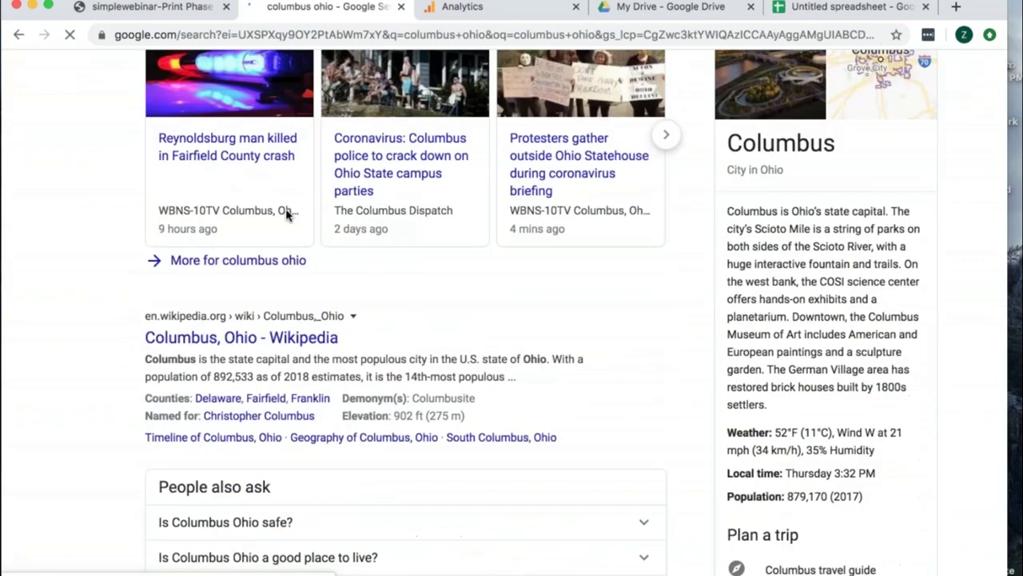
scroll(285, 213, "up", 5)
left_click(285, 132)
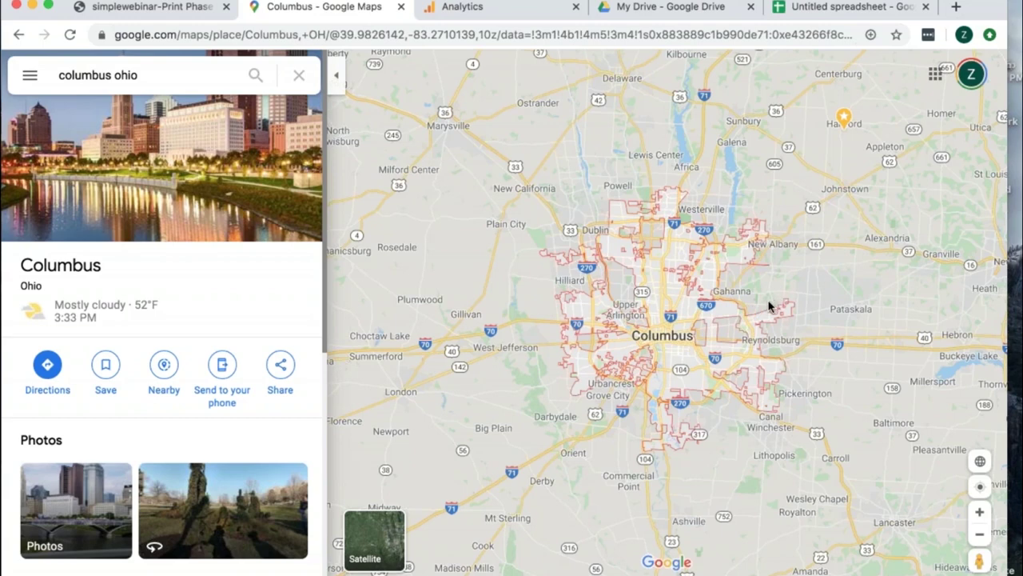
Open the website's Google Analytics code setting, look at the Analytics dashboard, and return to the setting.
left_click(159, 10)
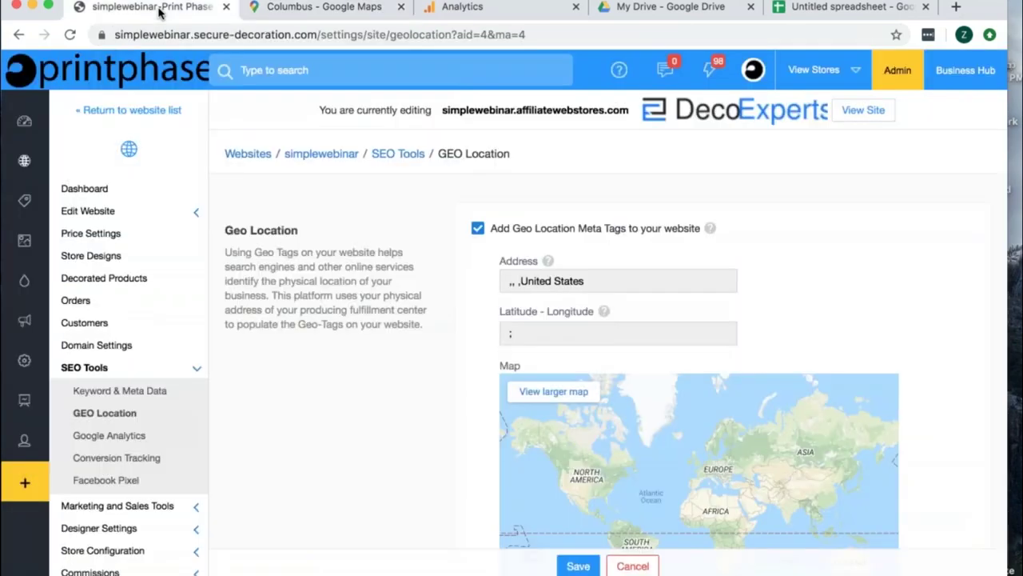
left_click(130, 440)
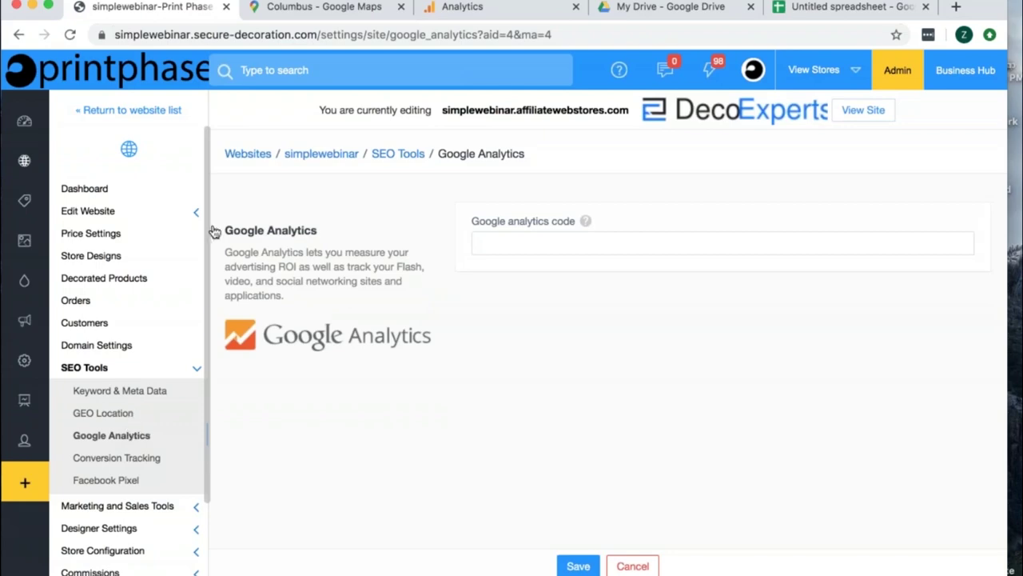
left_click(313, 11)
left_click(467, 8)
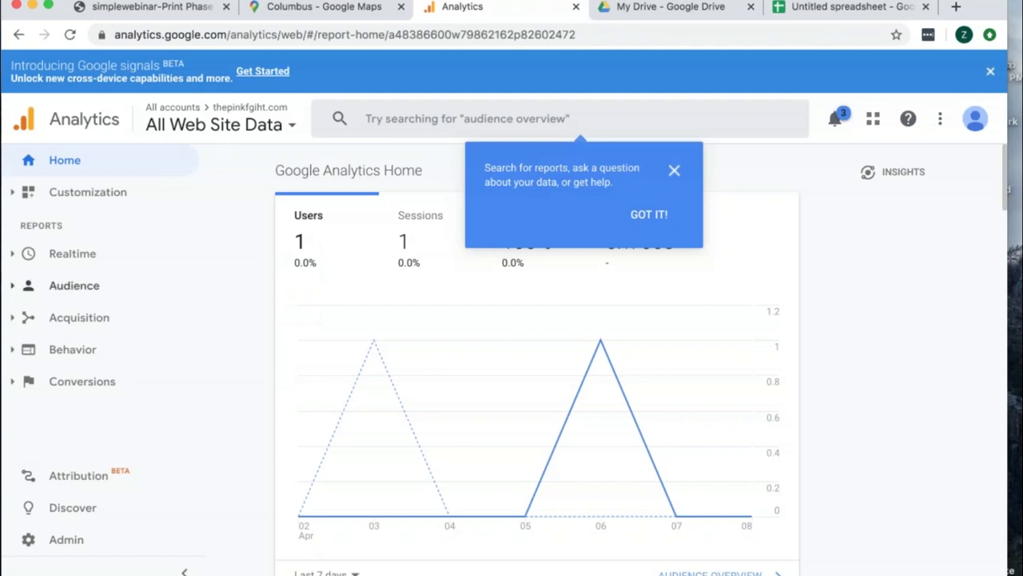
left_click(147, 7)
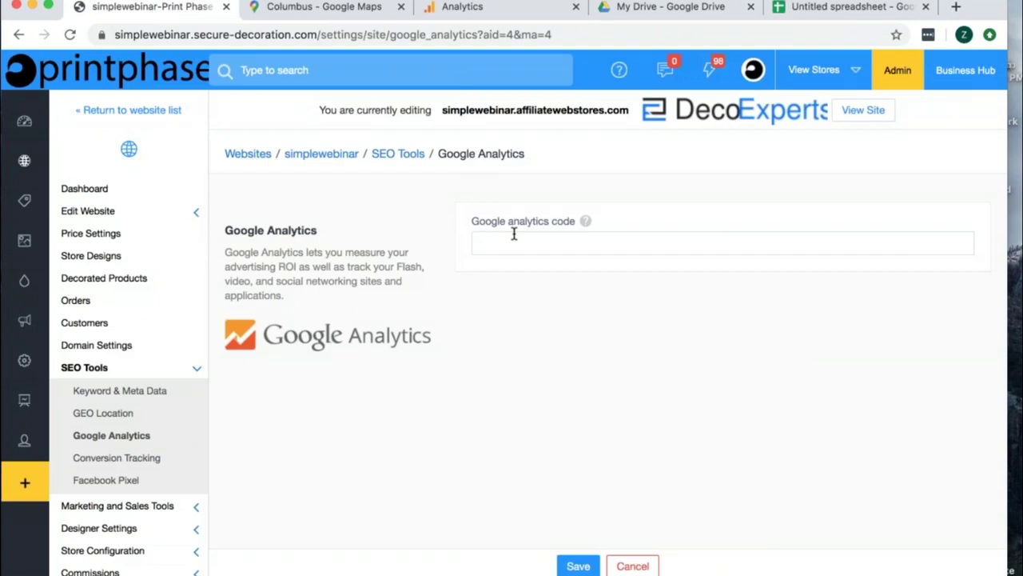
Open the website's Conversion Tracking settings, look at the ads in the Google results for "custom shirts", and return to the settings.
left_click(153, 459)
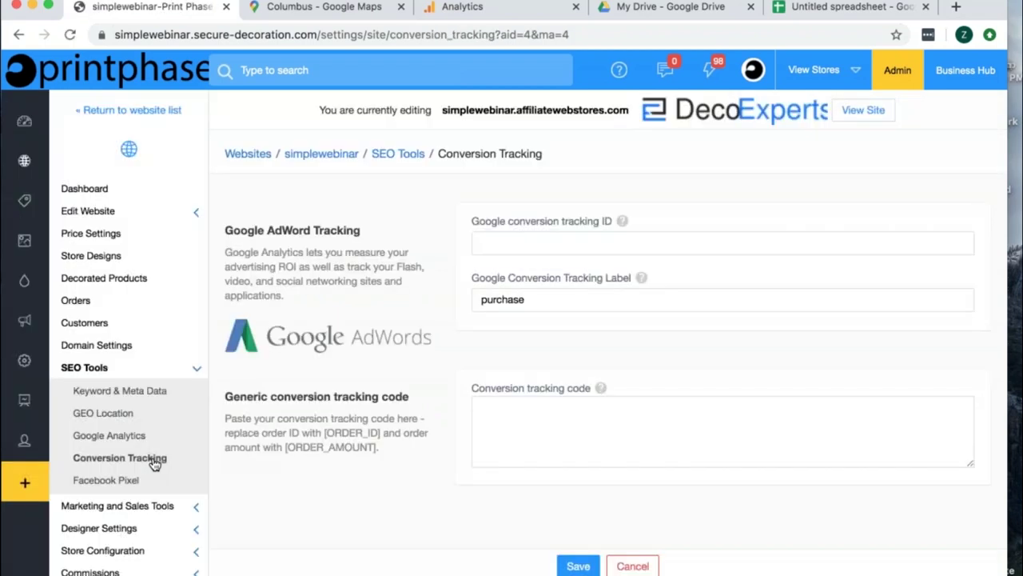
left_click(316, 8)
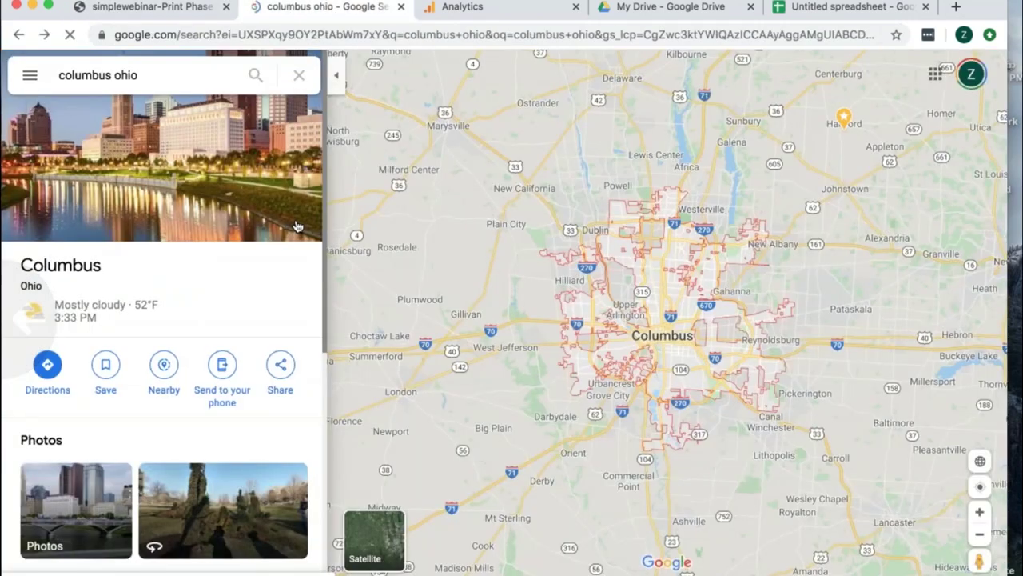
scroll(295, 226, "left", 5)
scroll(295, 226, "left", 5)
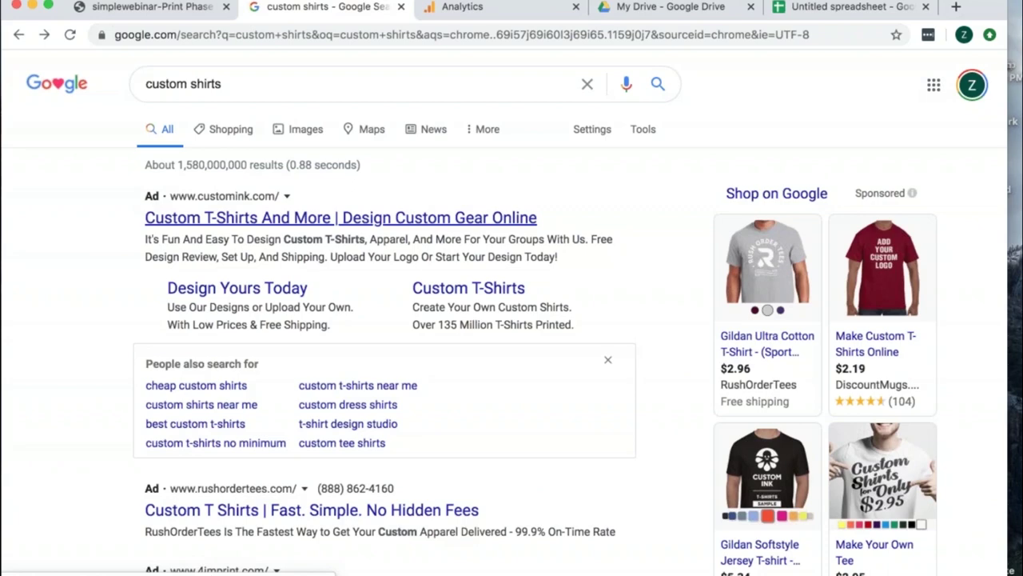
left_click(140, 7)
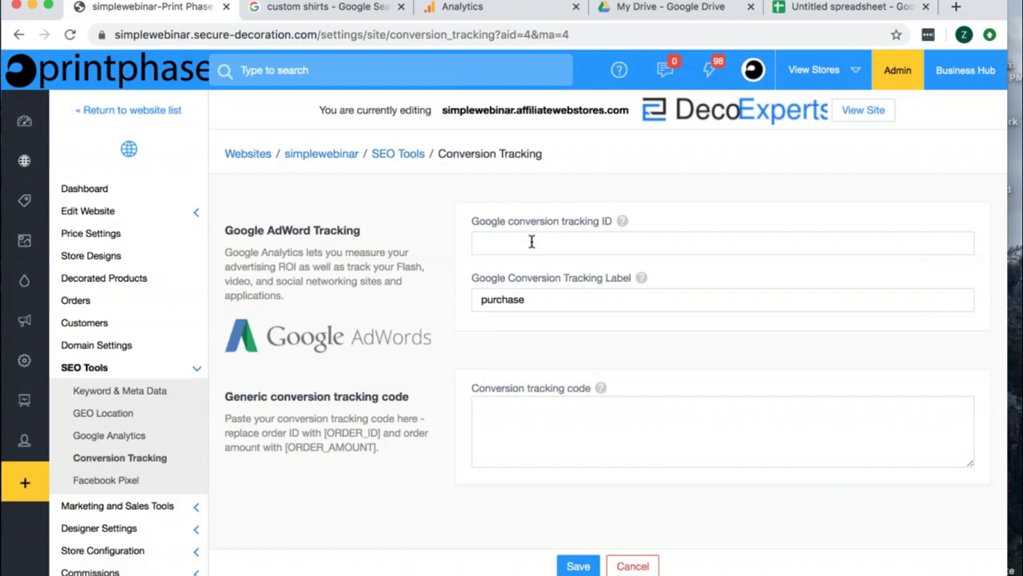
View the website's Facebook Pixel setting, and open the Home page in the page editor with a glance at the available widgets.
left_click(111, 480)
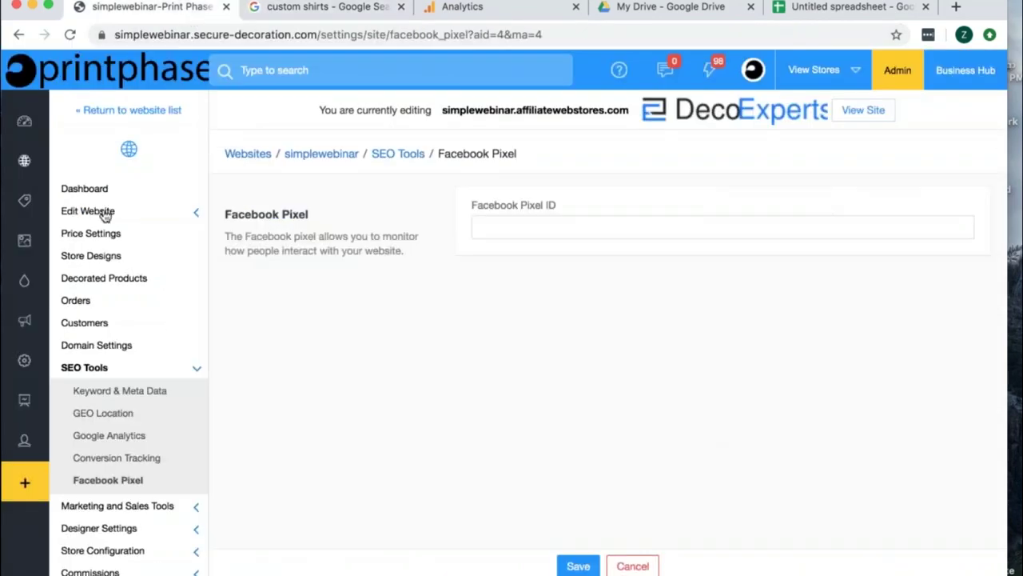
left_click(97, 212)
left_click(112, 238)
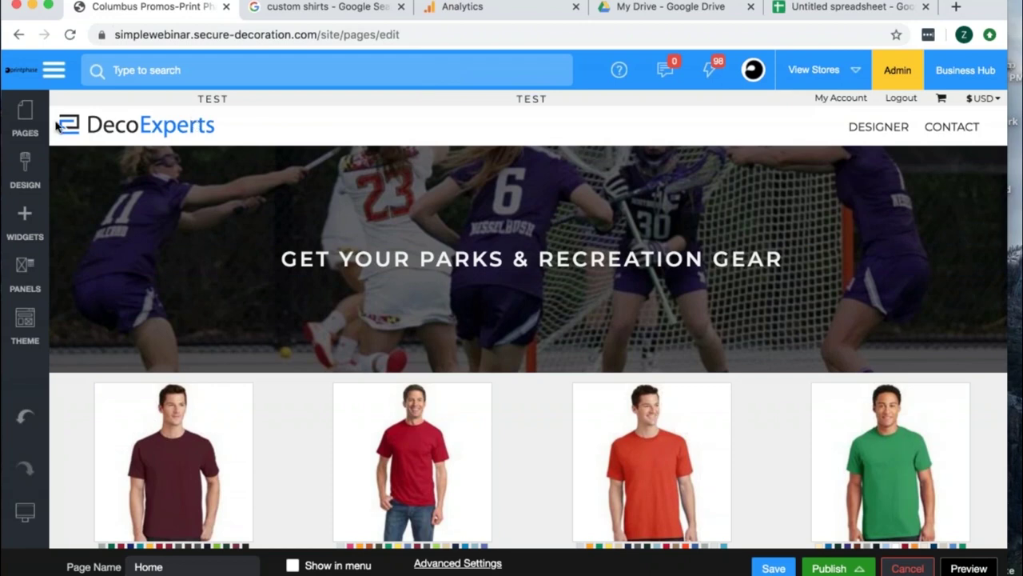
mouse_move(51, 182)
left_click(26, 218)
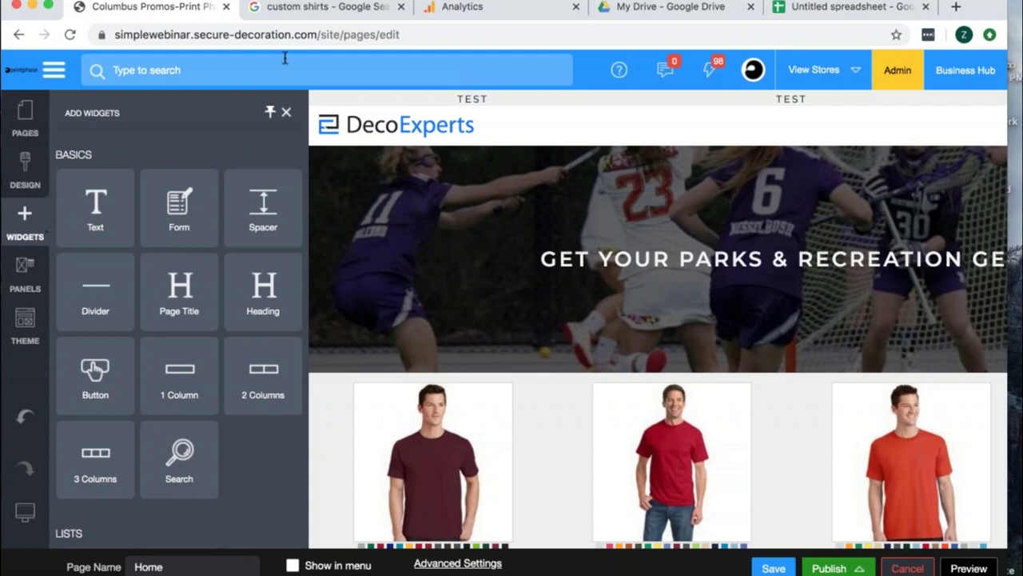
left_click(287, 113)
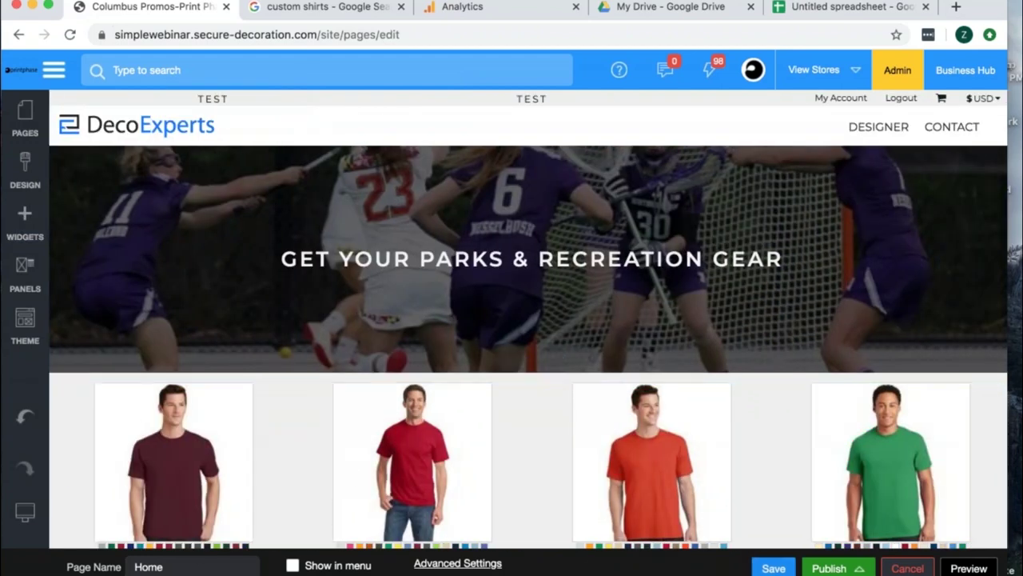
left_click(38, 208)
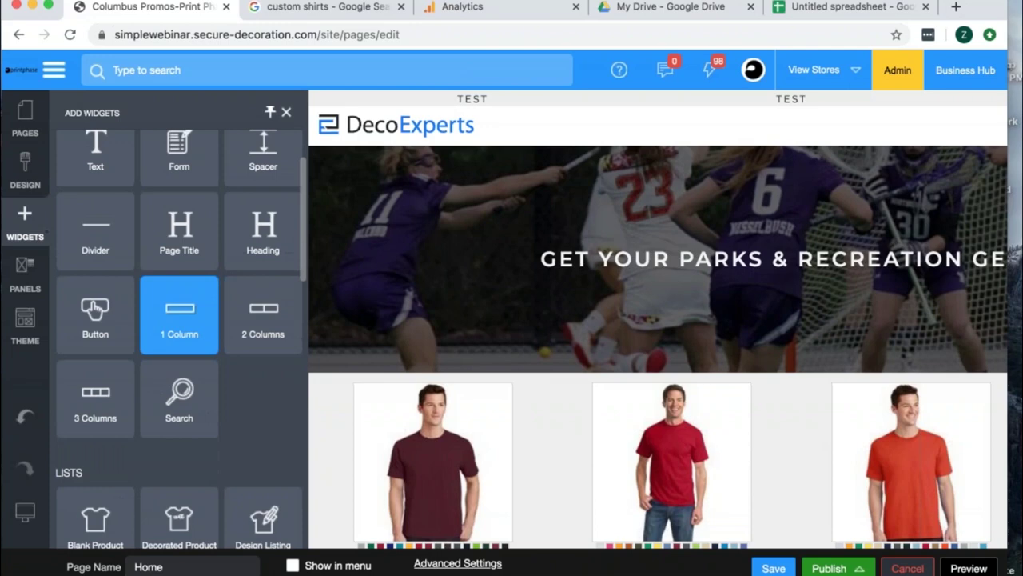
scroll(94, 257, "down", 2)
scroll(94, 256, "down", 4)
left_click_drag(94, 335, 48, 166)
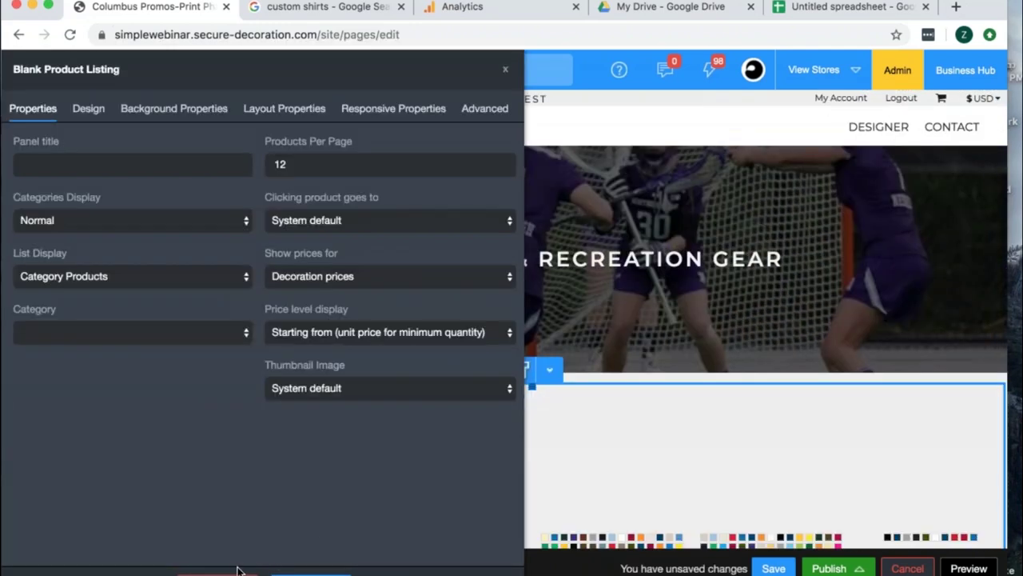
key("Escape")
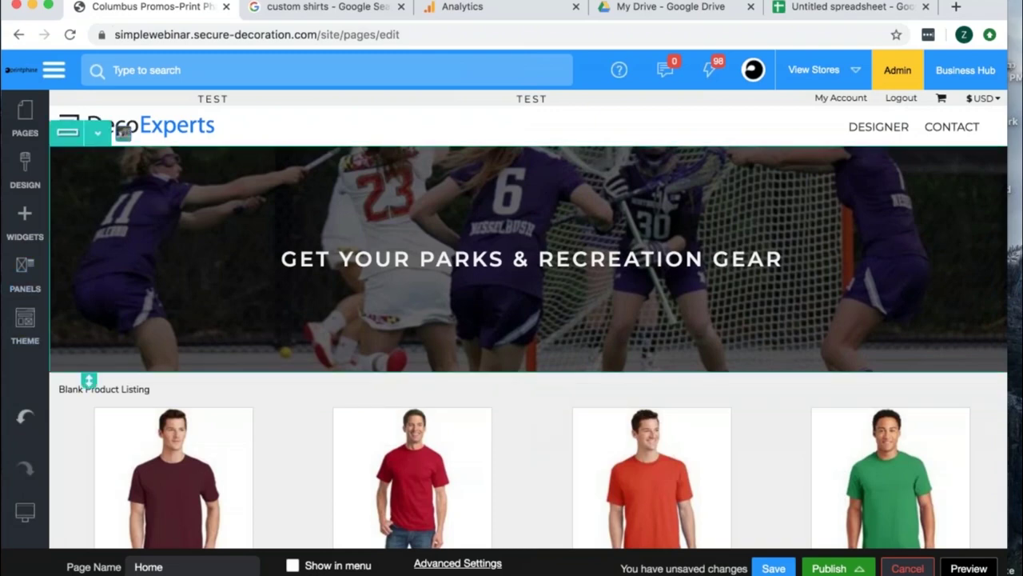
left_click(549, 369)
left_click(542, 537)
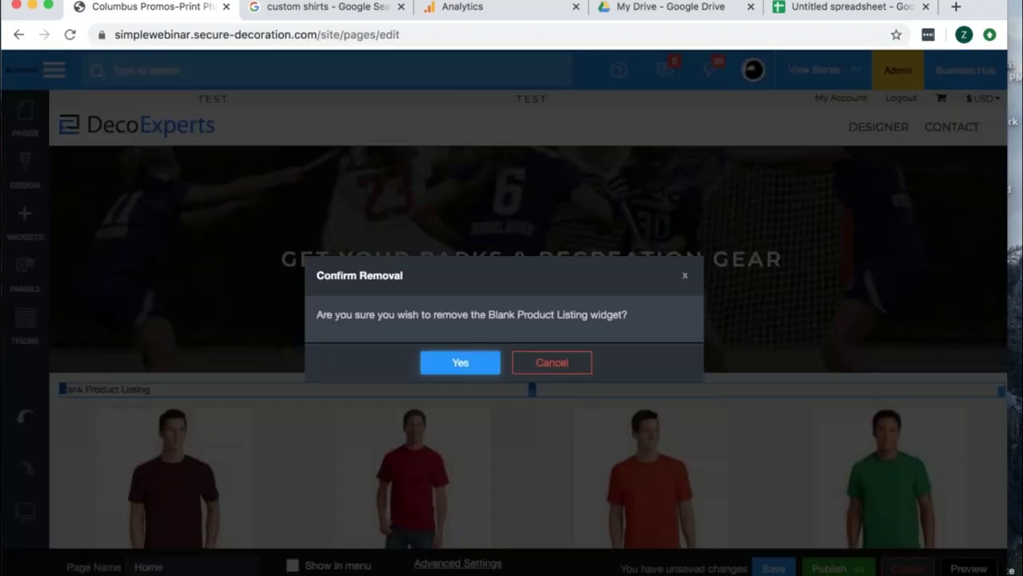
left_click(434, 360)
Add a Blank Product Categories widget below the Home page banner, set its category to Customizable Products > Apparel Printing, and save the page.
left_click(25, 220)
left_click_drag(96, 432, 490, 352)
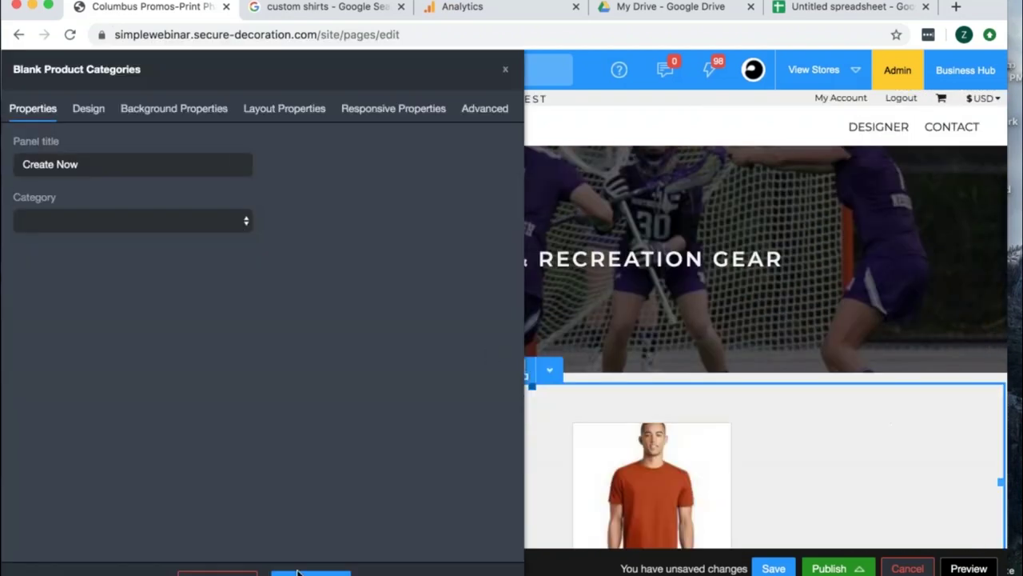
left_click(164, 229)
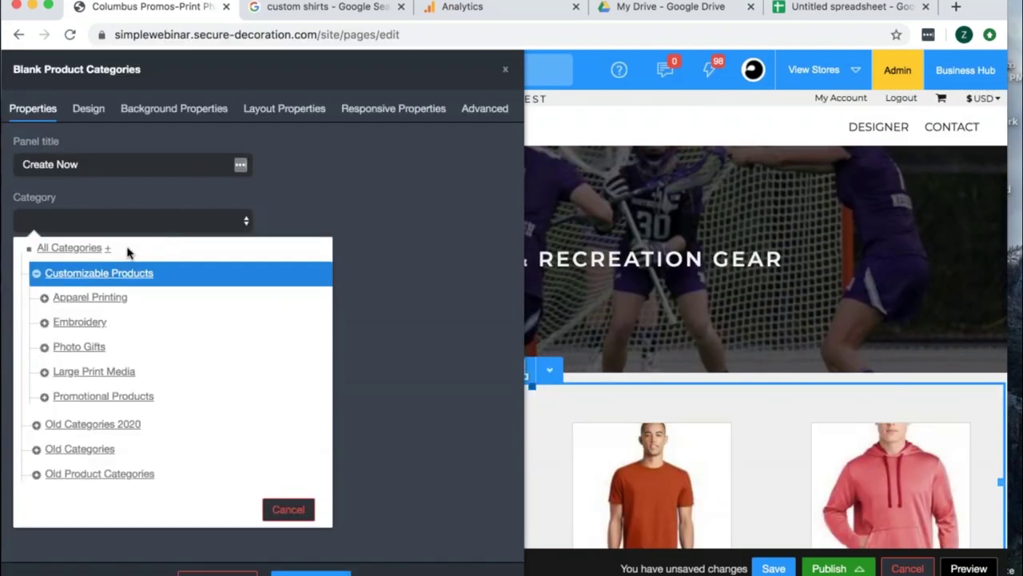
left_click(82, 300)
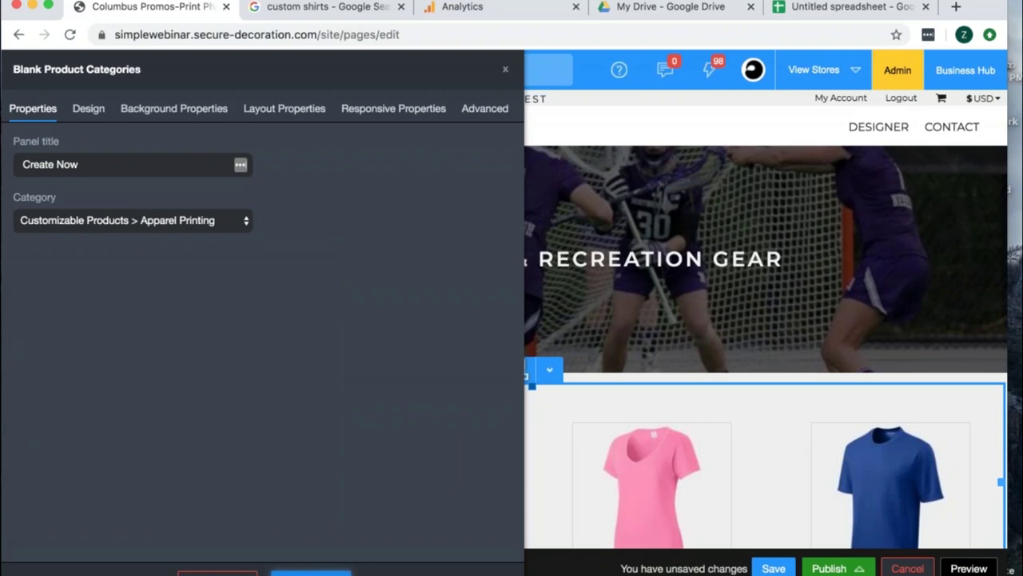
left_click(773, 568)
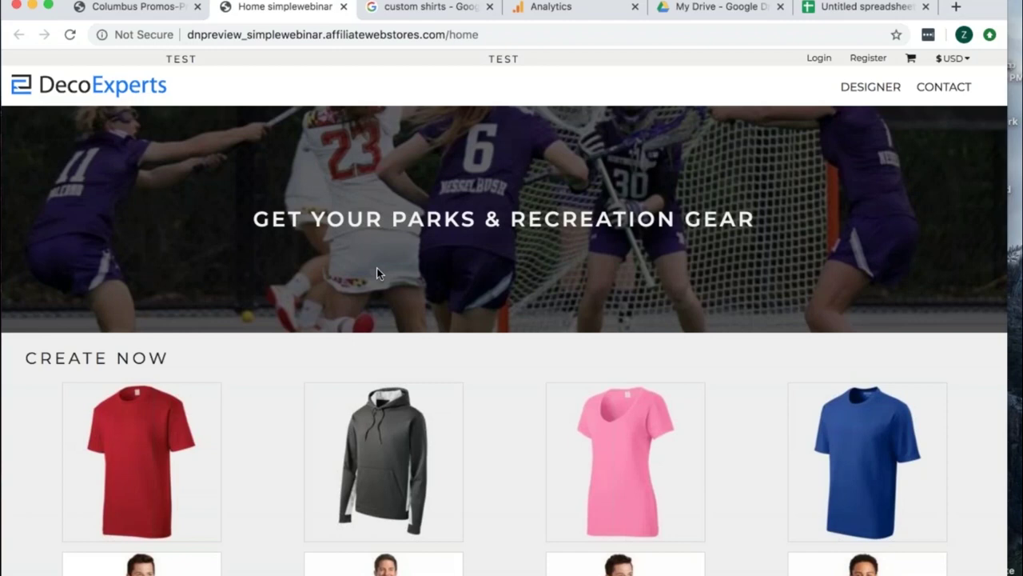
Look through the Home page preview, view its T-Shirts category, and return to the page editor.
scroll(377, 268, "down", 3)
left_click(142, 237)
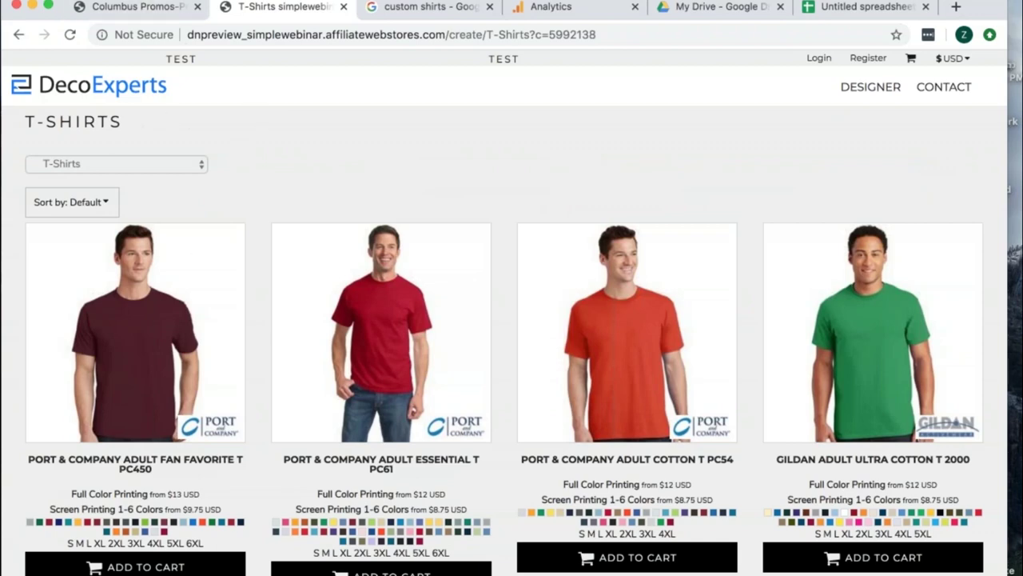
left_click(152, 8)
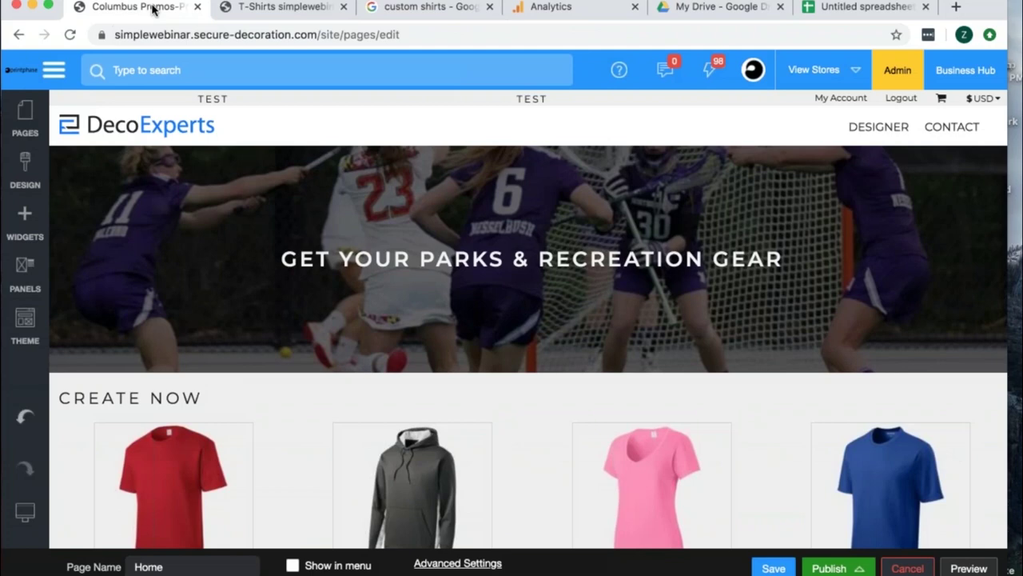
Open the Products page for editing and set its product row to two fluid columns.
left_click(14, 129)
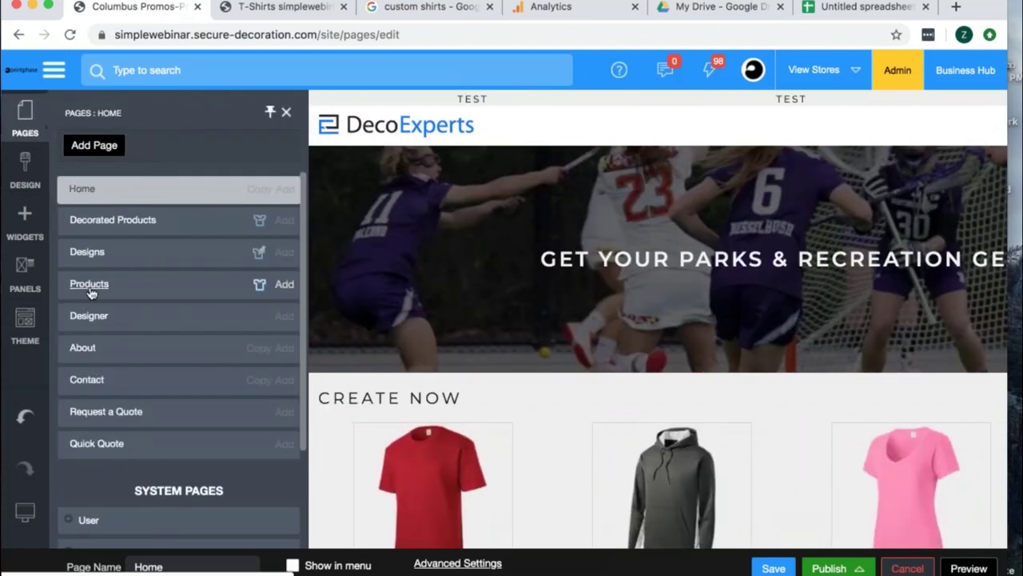
left_click(90, 291)
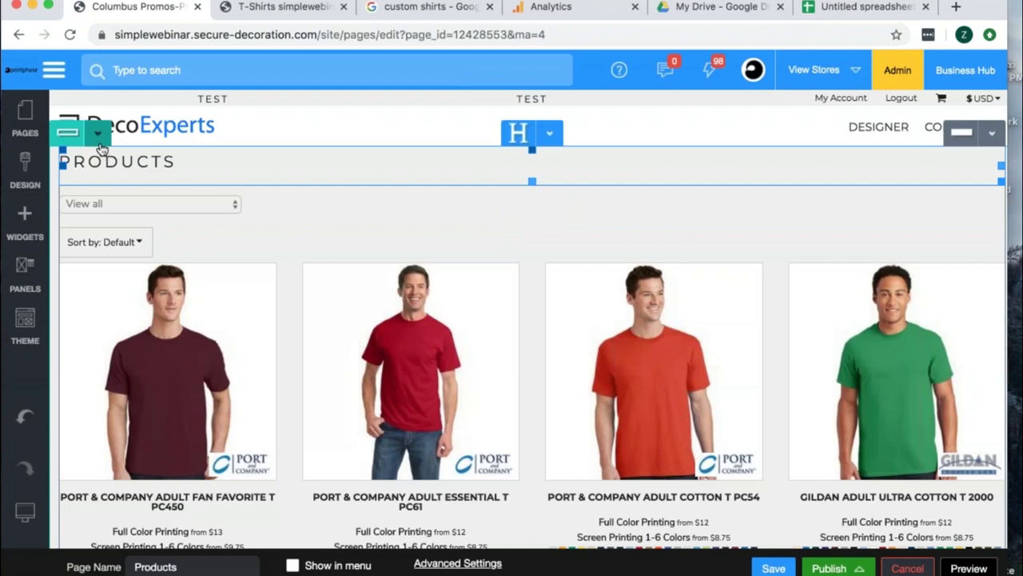
left_click(98, 133)
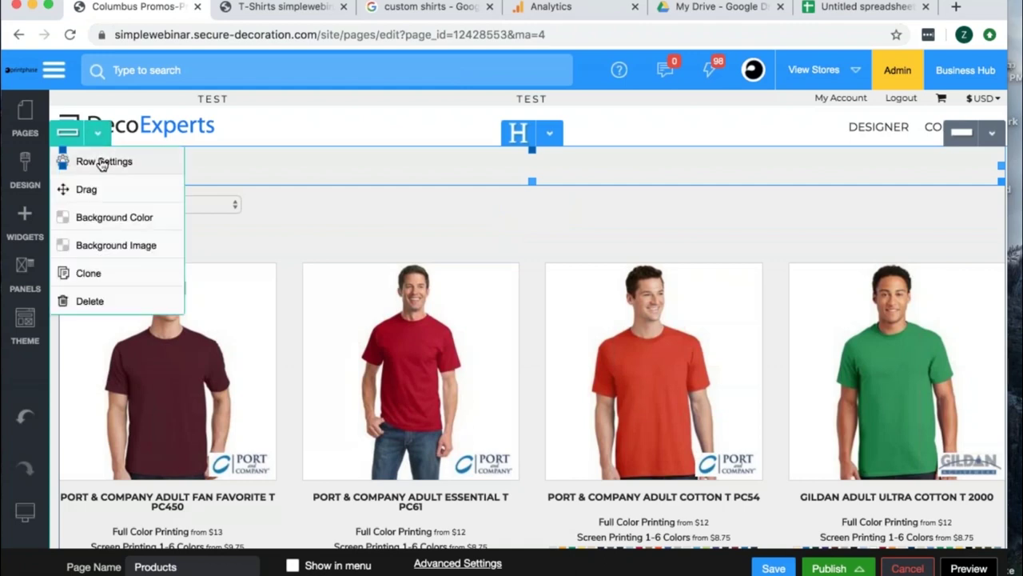
left_click(103, 162)
left_click(103, 160)
left_click(102, 174)
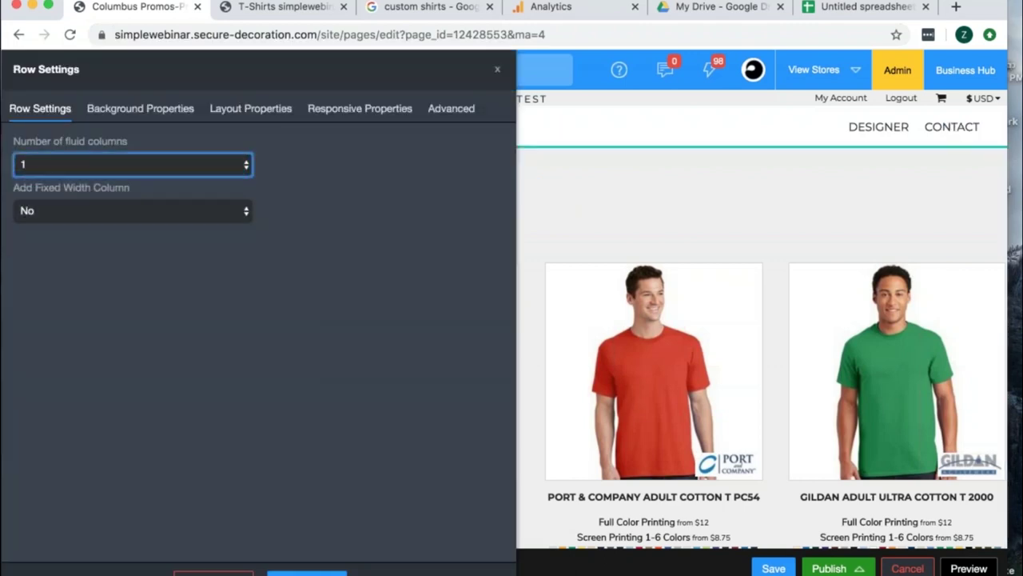
key("Escape")
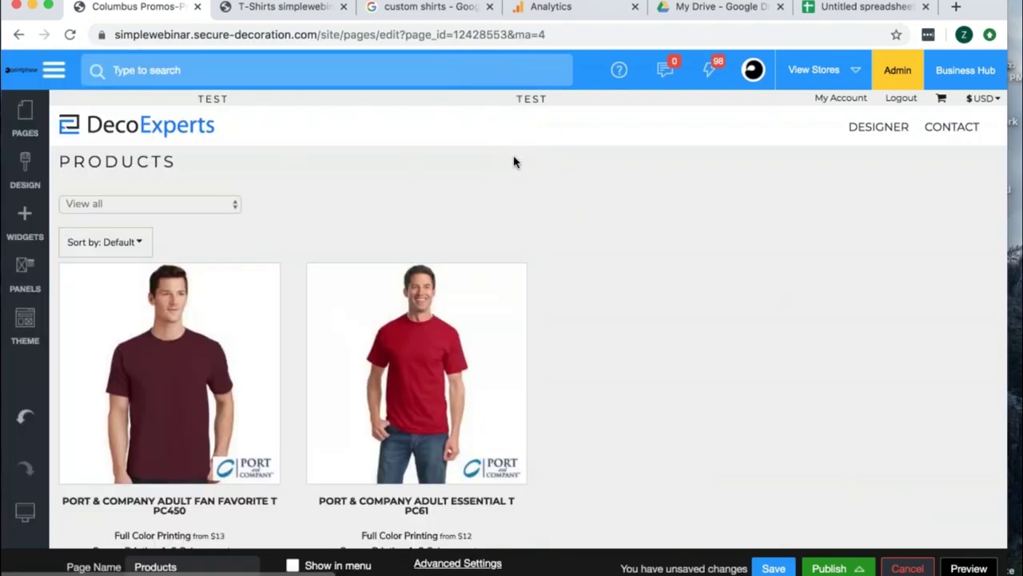
Move the product listing column to the right side of the row and narrow the empty left column.
left_click(516, 140)
left_click(508, 196)
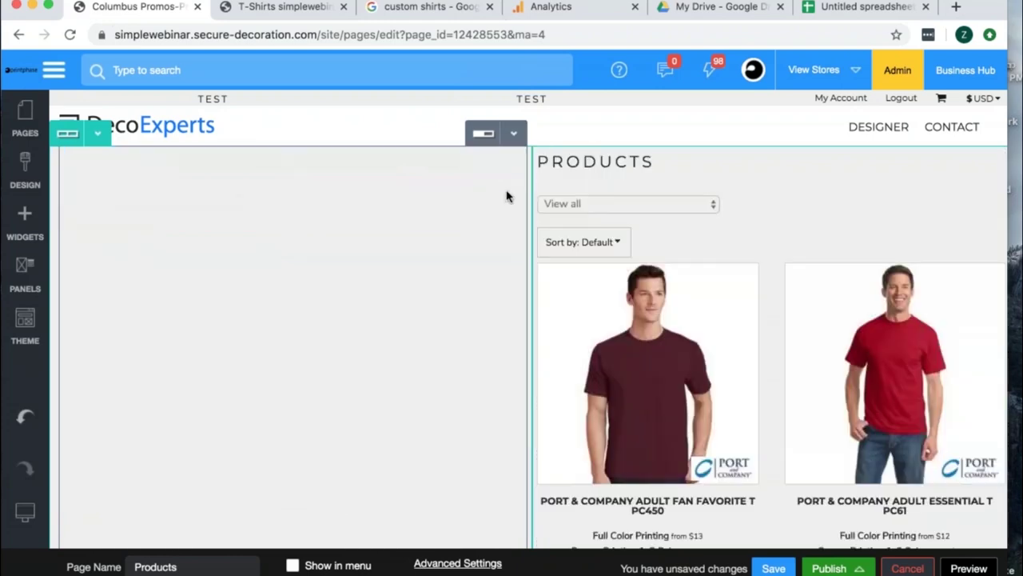
left_click_drag(534, 176, 251, 157)
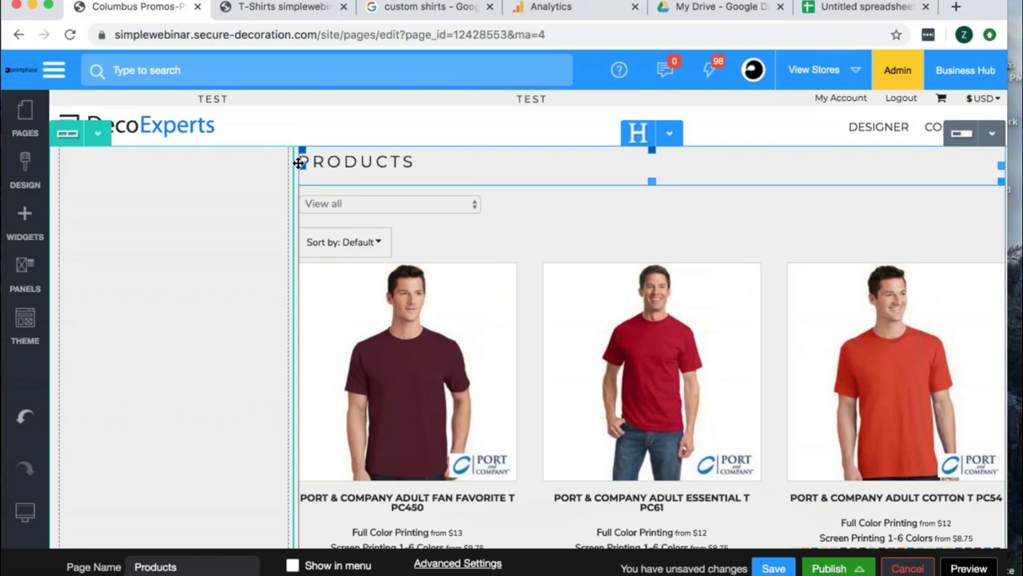
Add a Blank Product Filter widget titled "Filter" to the narrow left column of the Products page and save the page.
left_click(25, 228)
scroll(96, 263, "down", 5)
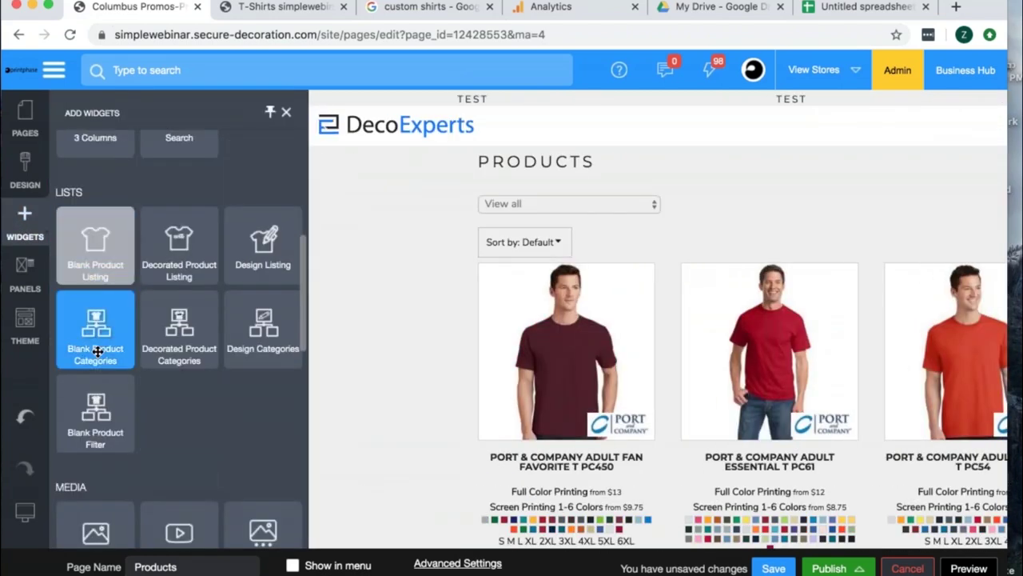
left_click_drag(100, 407, 125, 389)
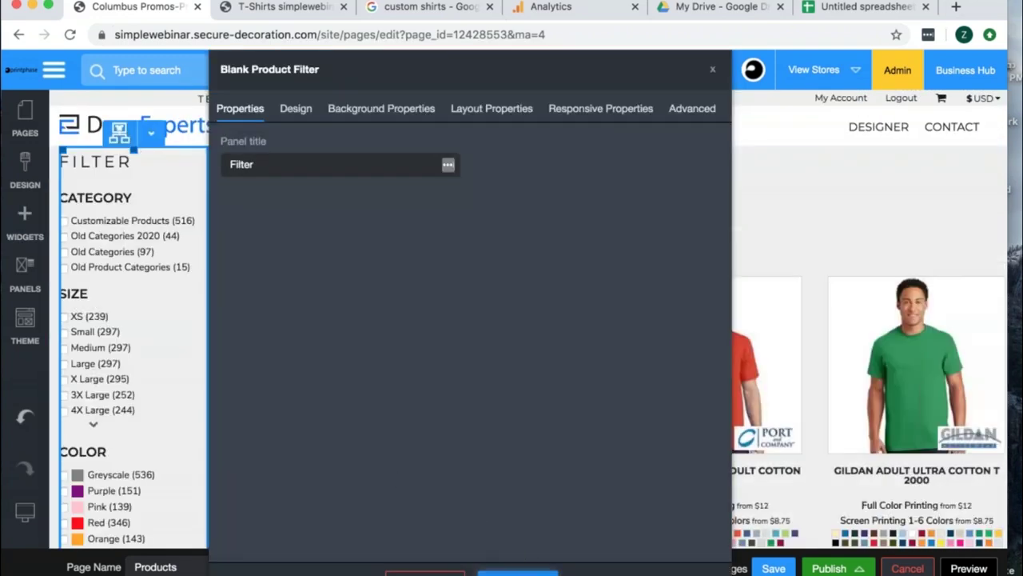
left_click(515, 568)
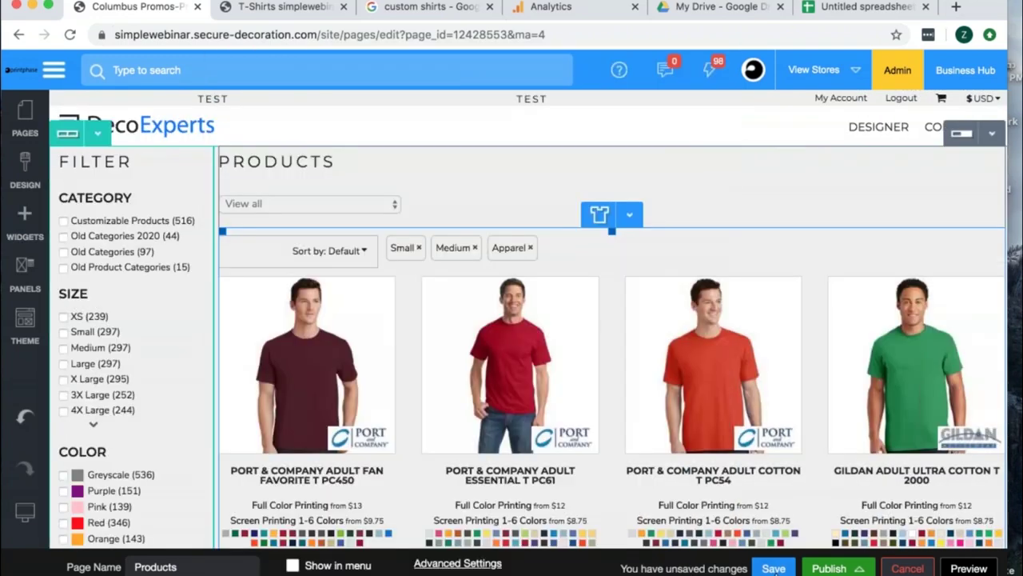
left_click(774, 568)
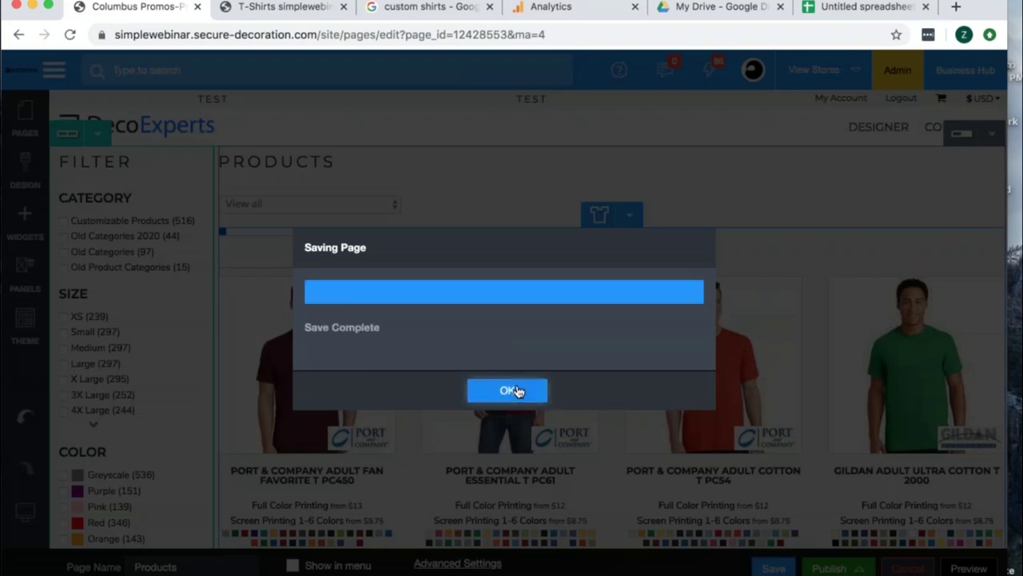
left_click(512, 390)
Preview the Products page and open the T-Shirts category from the store's home page.
left_click(970, 568)
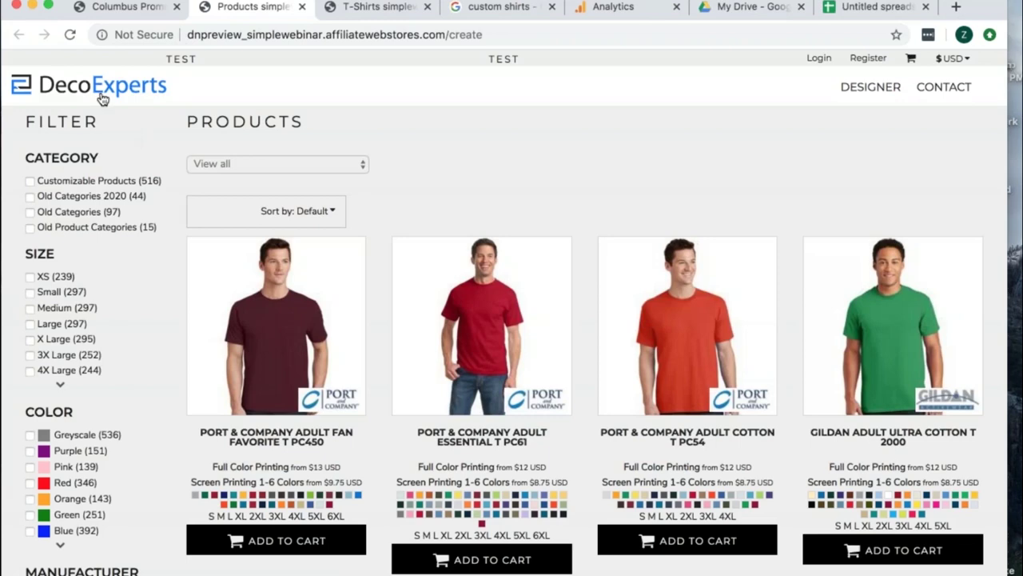
left_click(102, 97)
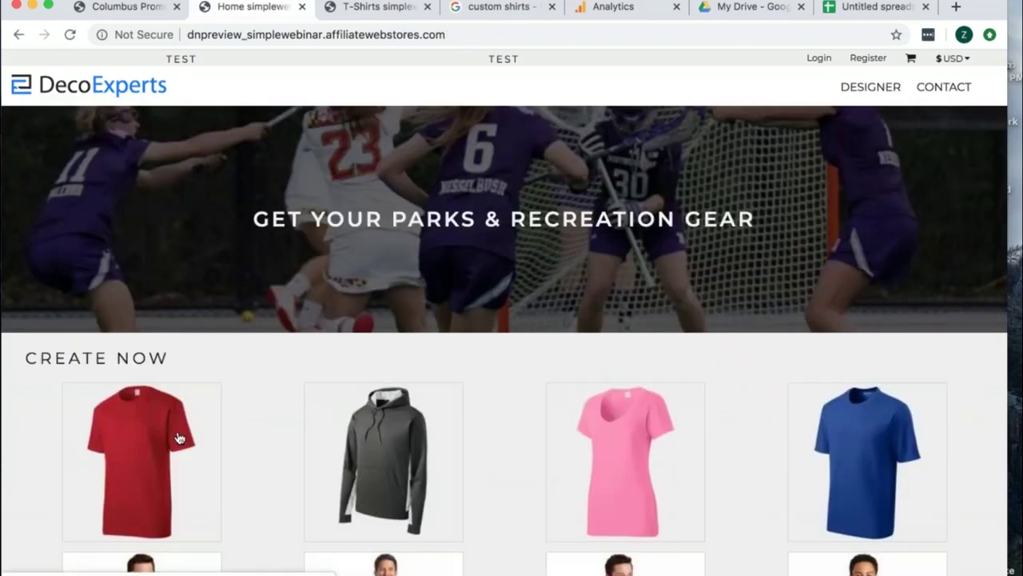
left_click(179, 438)
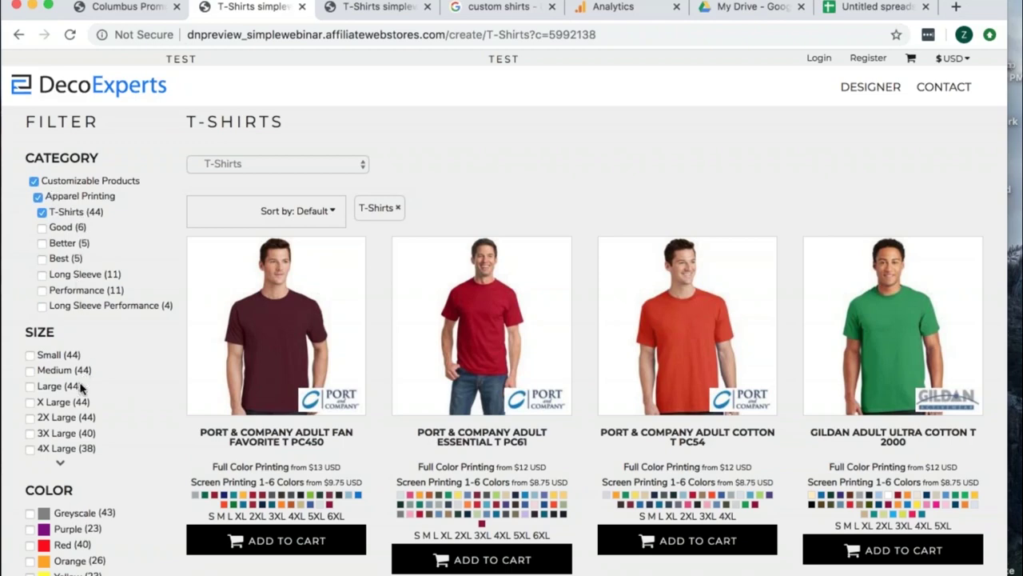
Filter the previewed T-shirts by color Red and size 4X Large, and look over the remaining filter options.
scroll(83, 442, "down", 1)
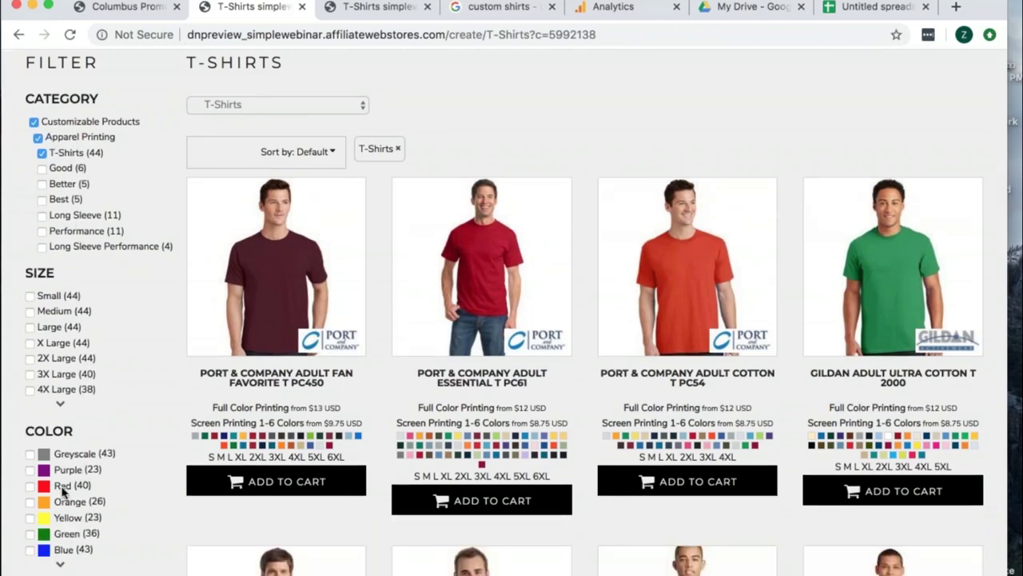
left_click(30, 485)
left_click(31, 391)
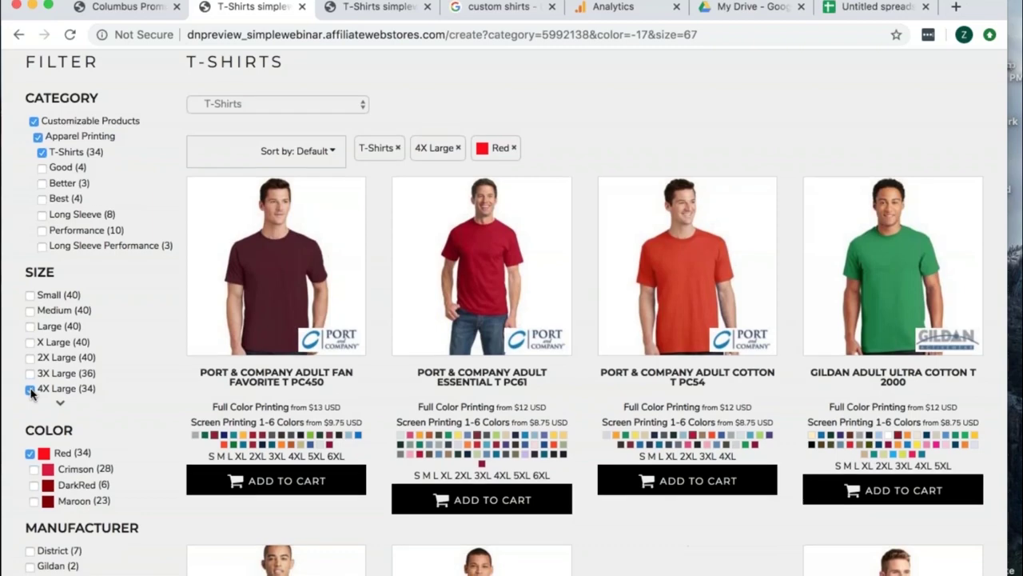
scroll(31, 391, "down", 4)
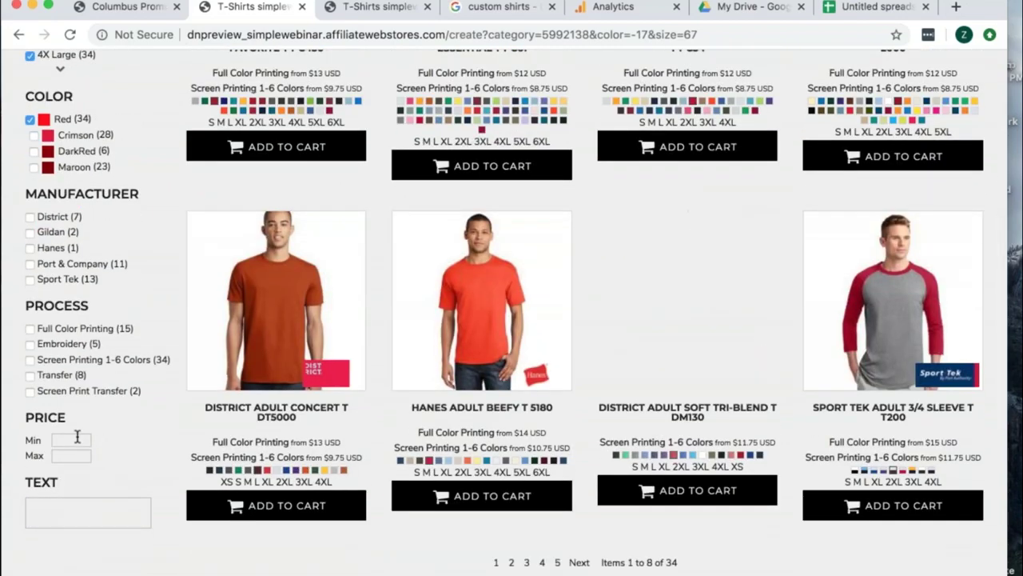
Open the Designer page from the previewed store and return to the filtered T-shirts listing.
scroll(77, 436, "up", 5)
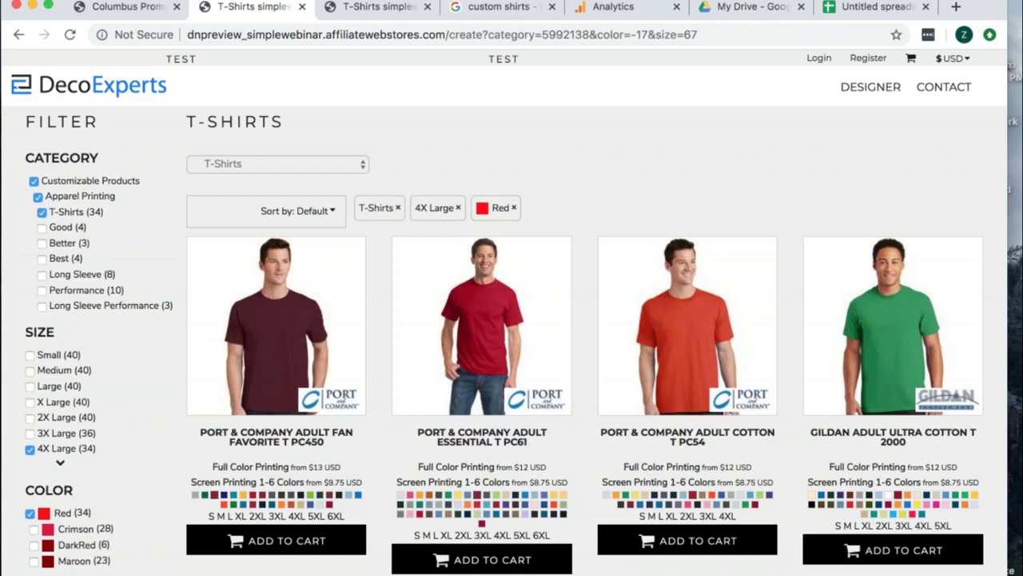
left_click(879, 87)
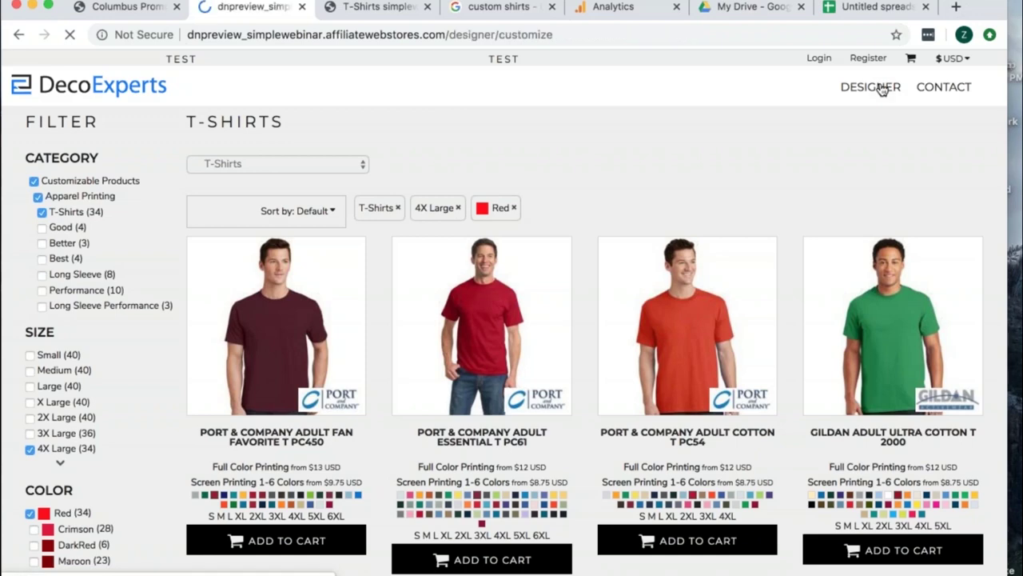
scroll(879, 89, "left", 3)
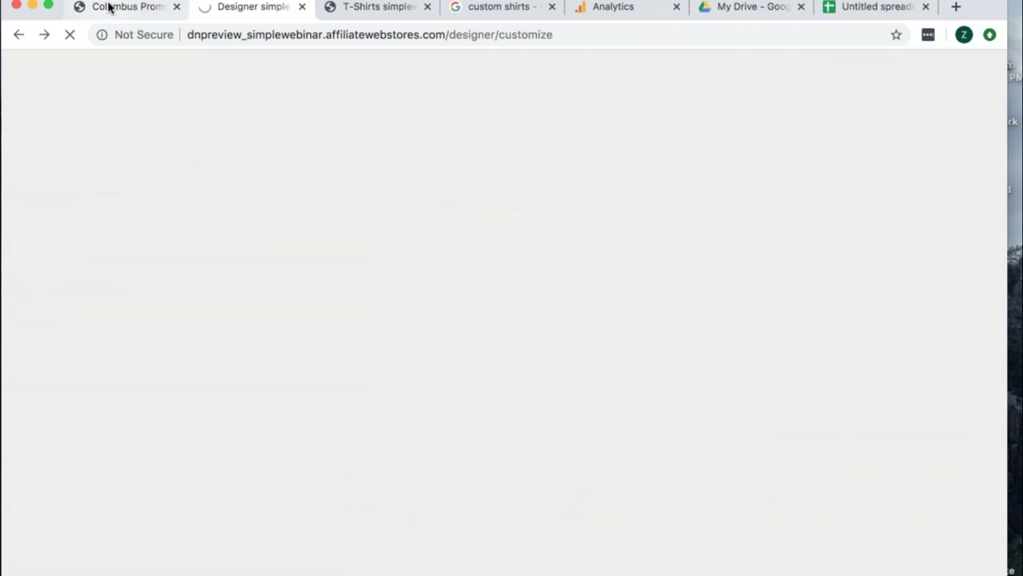
Return to the site editor and add a new page named "T-Shirts".
left_click(112, 7)
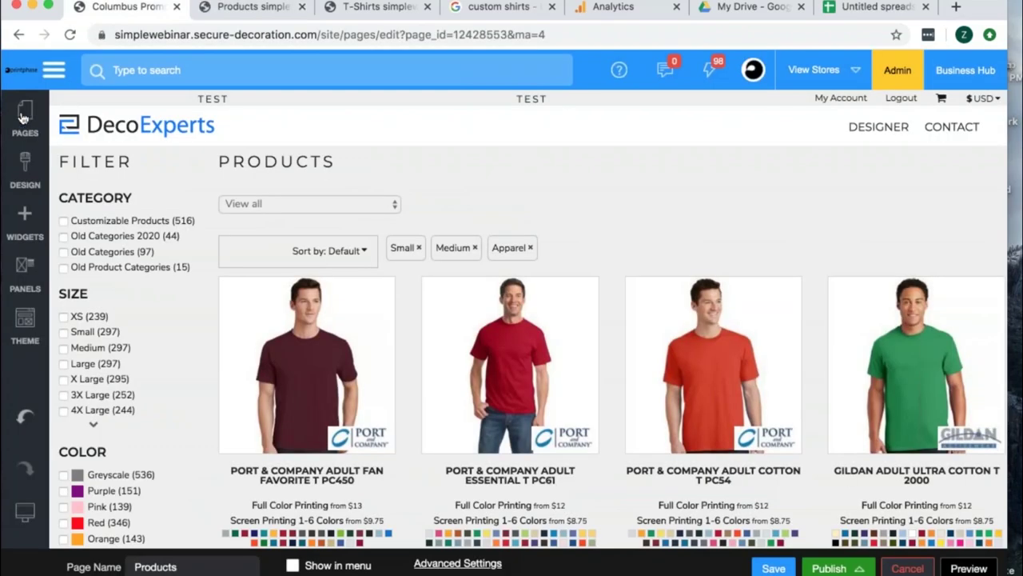
left_click(25, 120)
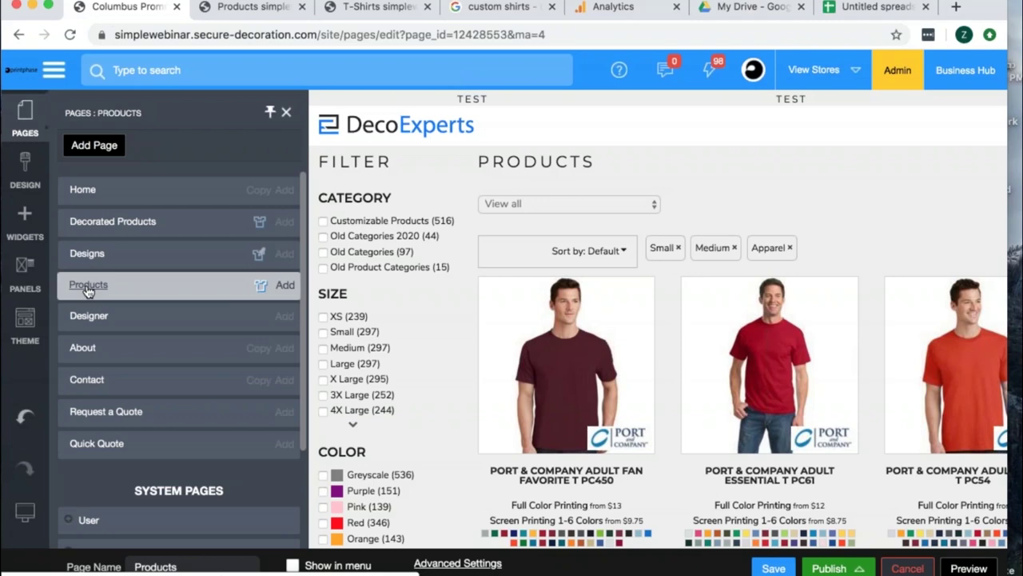
left_click(94, 145)
type("T-Shirts")
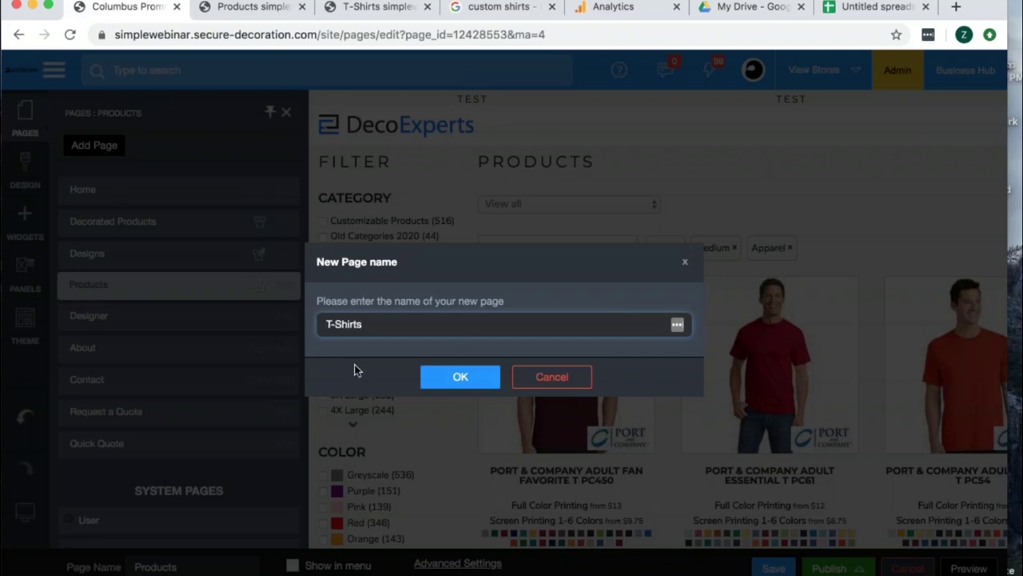
left_click(459, 377)
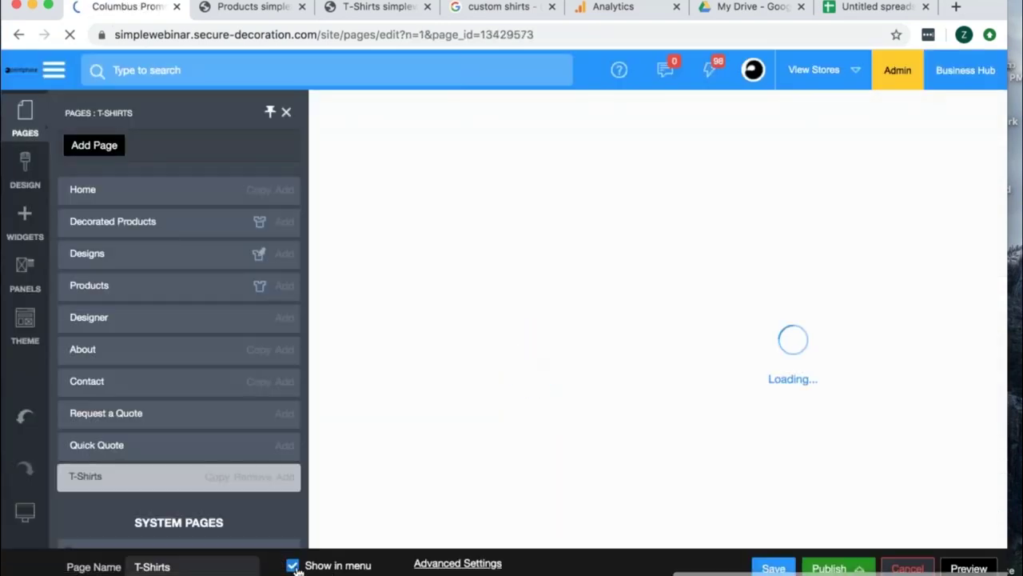
Hide the T-Shirts page from the menu and save the page.
left_click(292, 566)
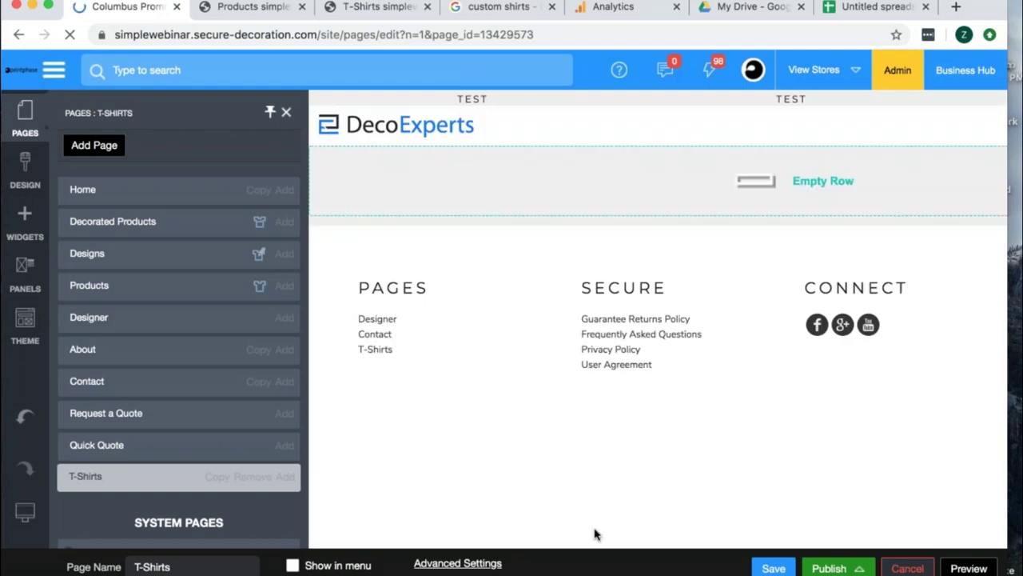
left_click(773, 567)
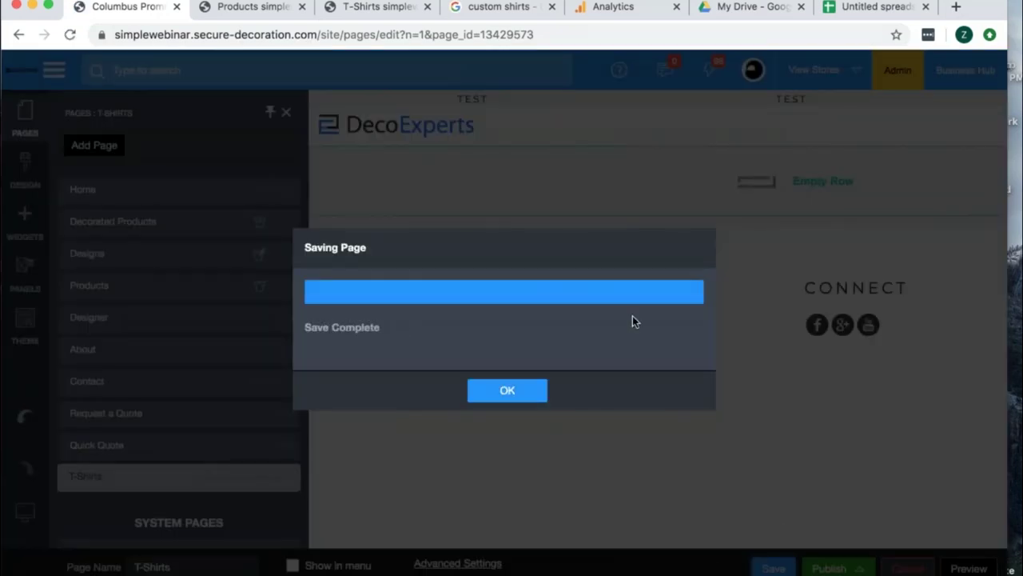
left_click(523, 391)
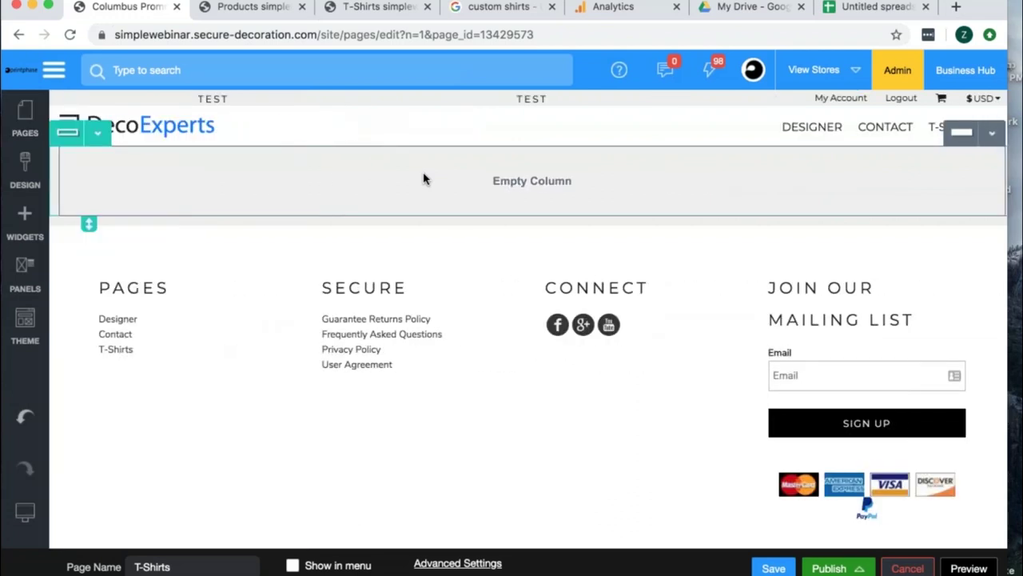
Add a second single-column row to the T-Shirts page and place a Page Title widget in the upper row.
left_click(24, 222)
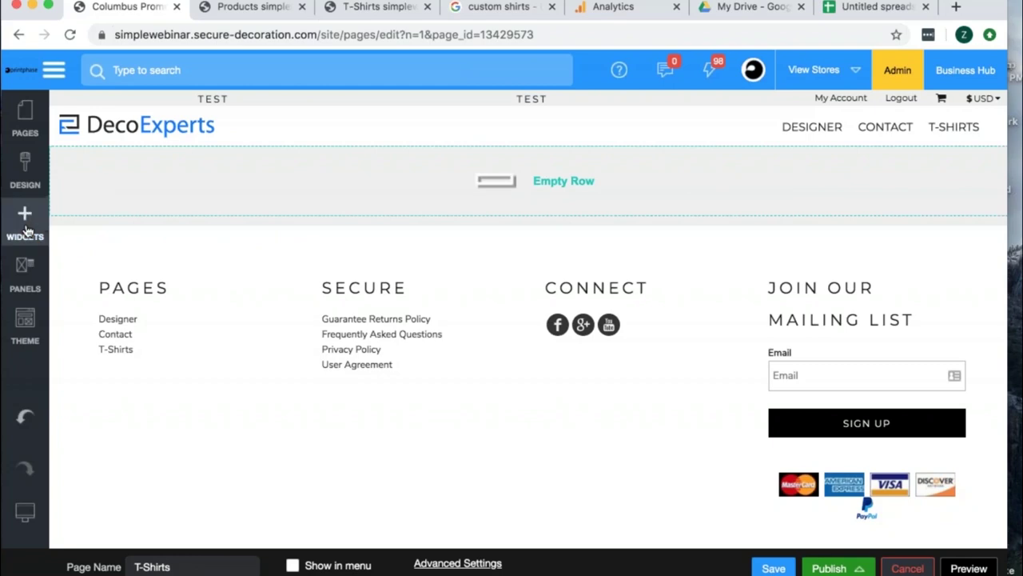
left_click_drag(196, 365, 400, 131)
left_click(97, 133)
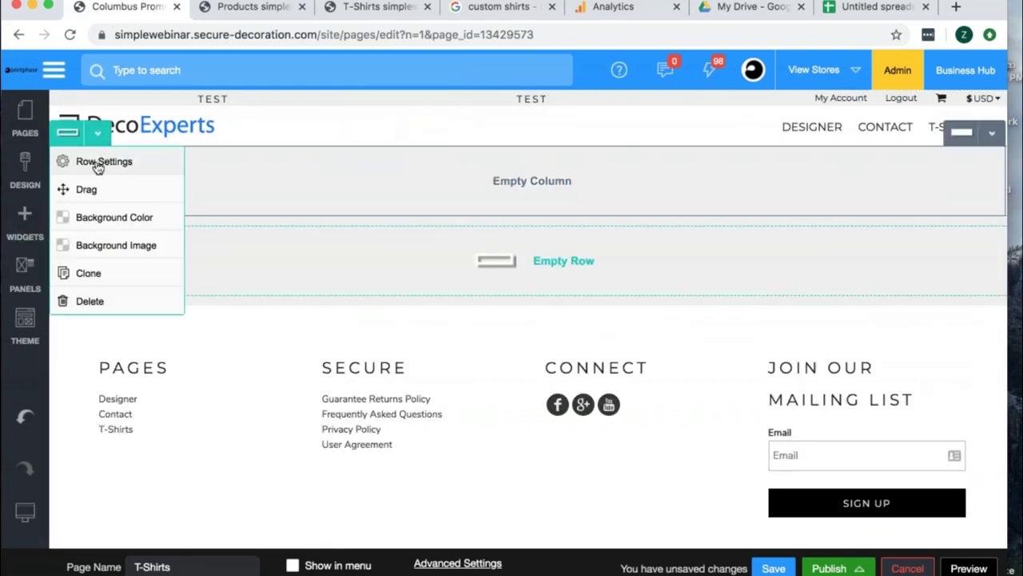
left_click(26, 232)
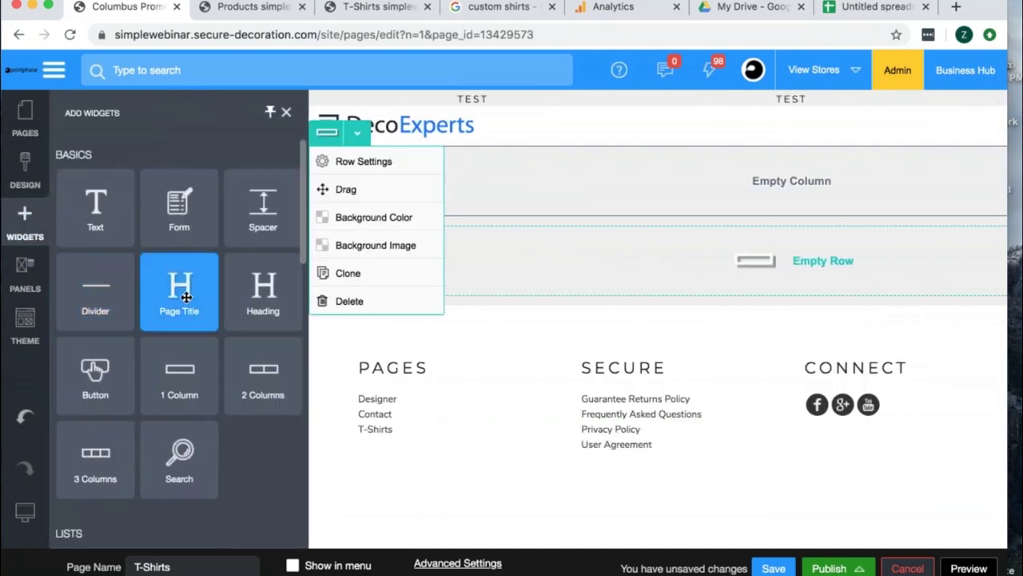
left_click_drag(446, 236, 443, 183)
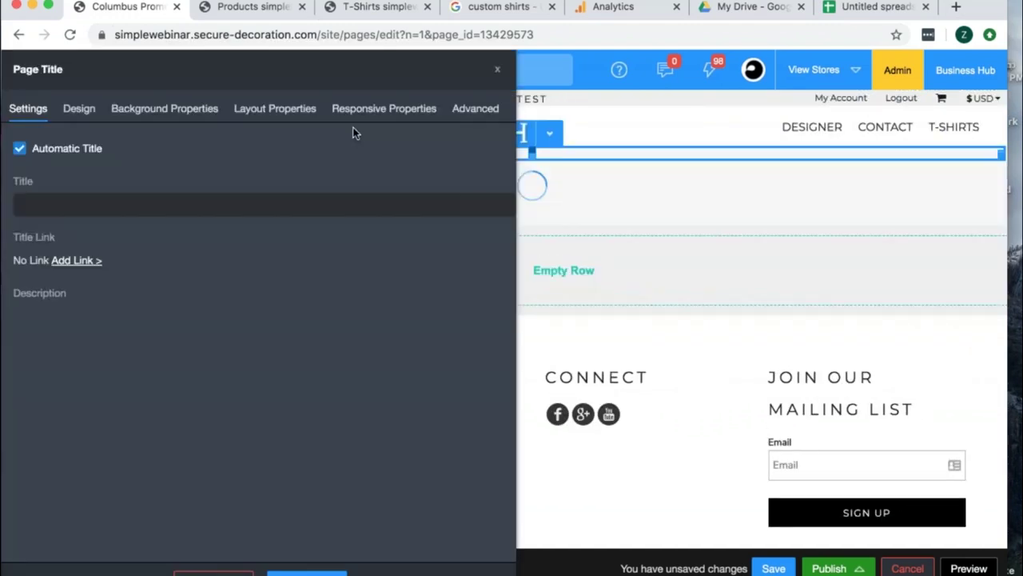
Set the page title's alignment to Center.
left_click(275, 108)
left_click(58, 195)
left_click(71, 244)
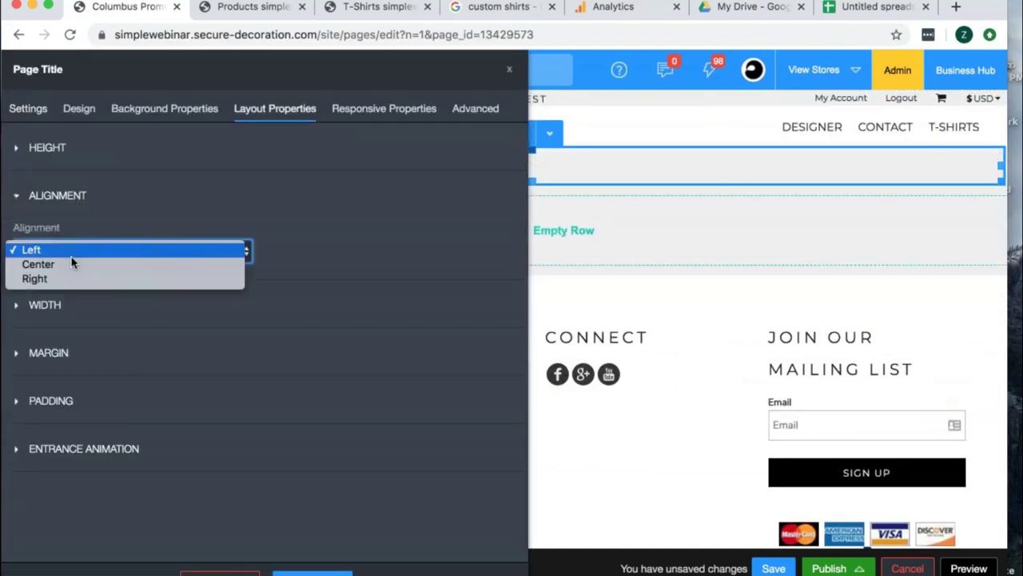
left_click(73, 263)
Style the page title with size 24, line height 1.5, weight 600 and letter spacing 0.07, and apply the settings.
left_click(79, 108)
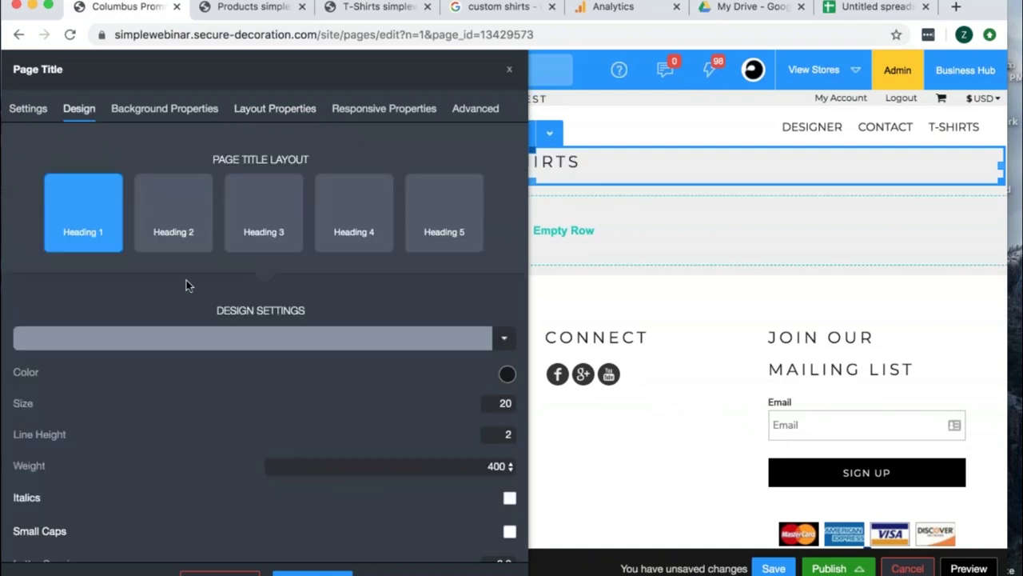
left_click_drag(84, 405, 89, 405)
left_click_drag(108, 441, 98, 439)
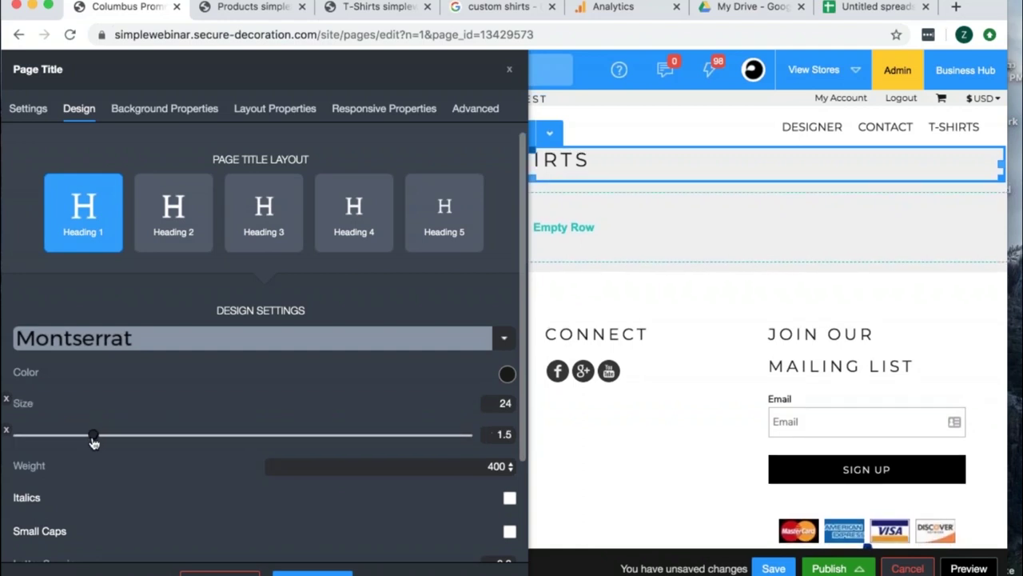
left_click(298, 468)
left_click(303, 496)
scroll(303, 495, "down", 1)
scroll(309, 480, "down", 1)
left_click(201, 484)
left_click_drag(200, 486, 170, 486)
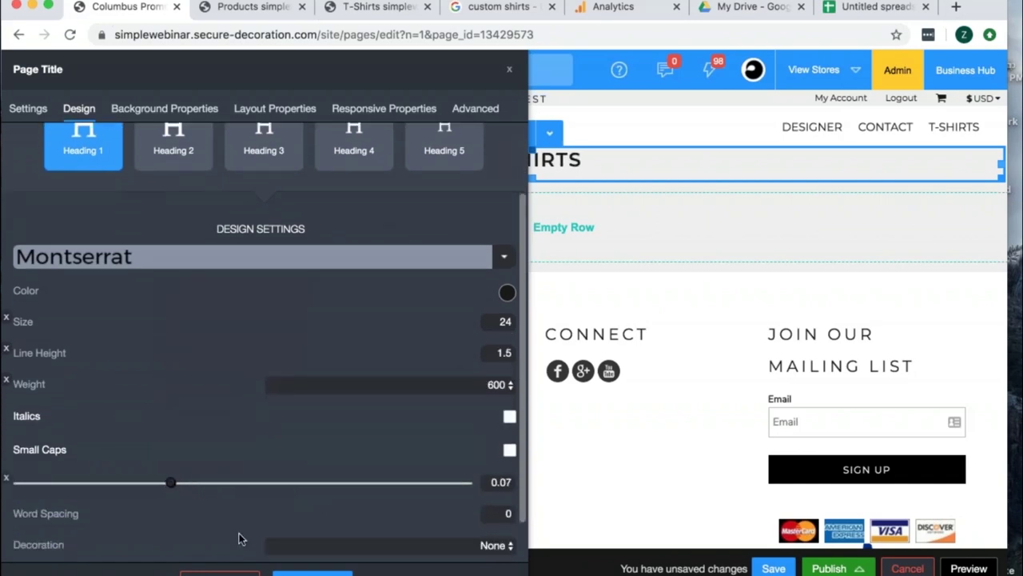
scroll(240, 539, "down", 1)
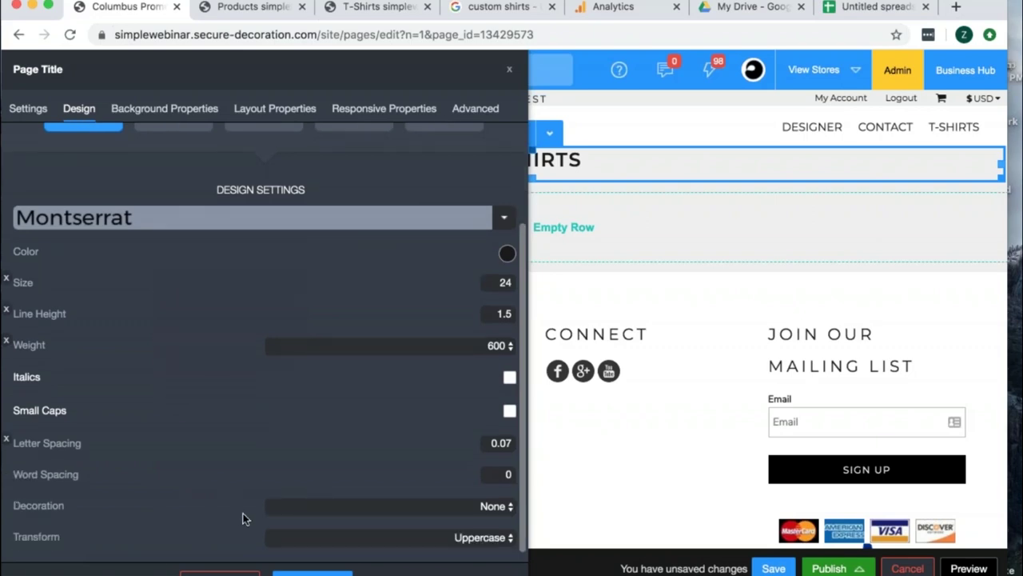
left_click(312, 571)
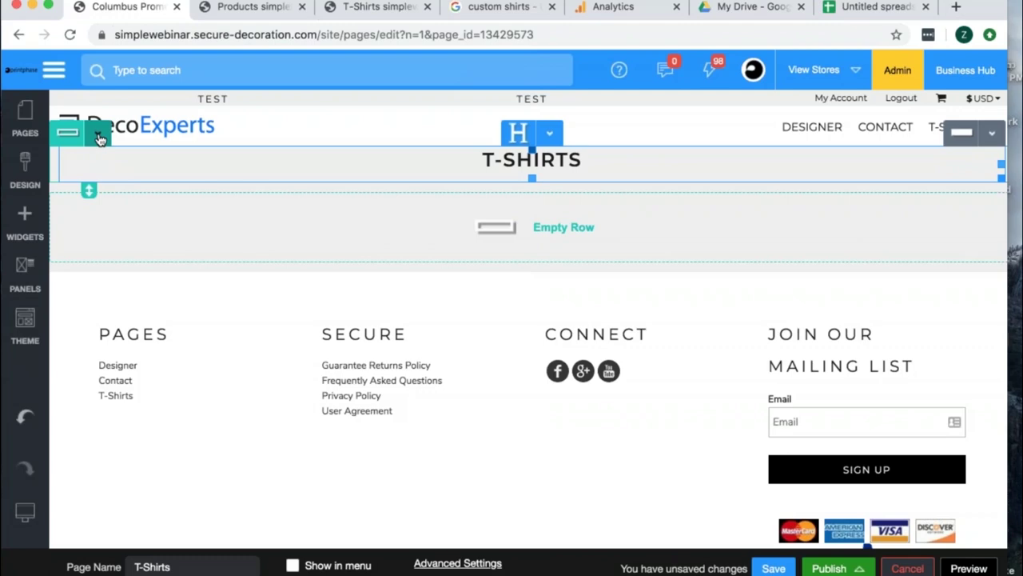
left_click(103, 135)
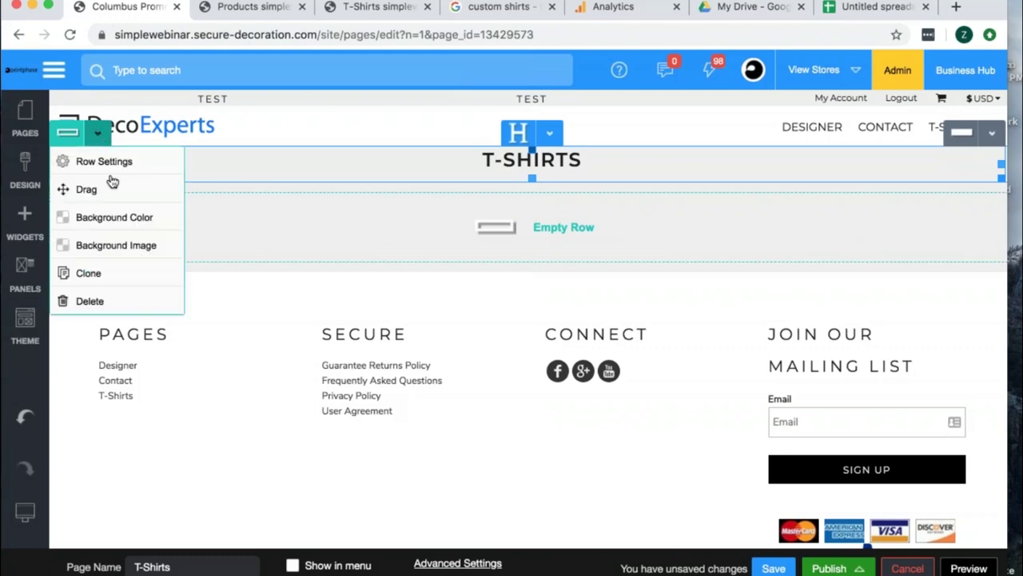
left_click(117, 244)
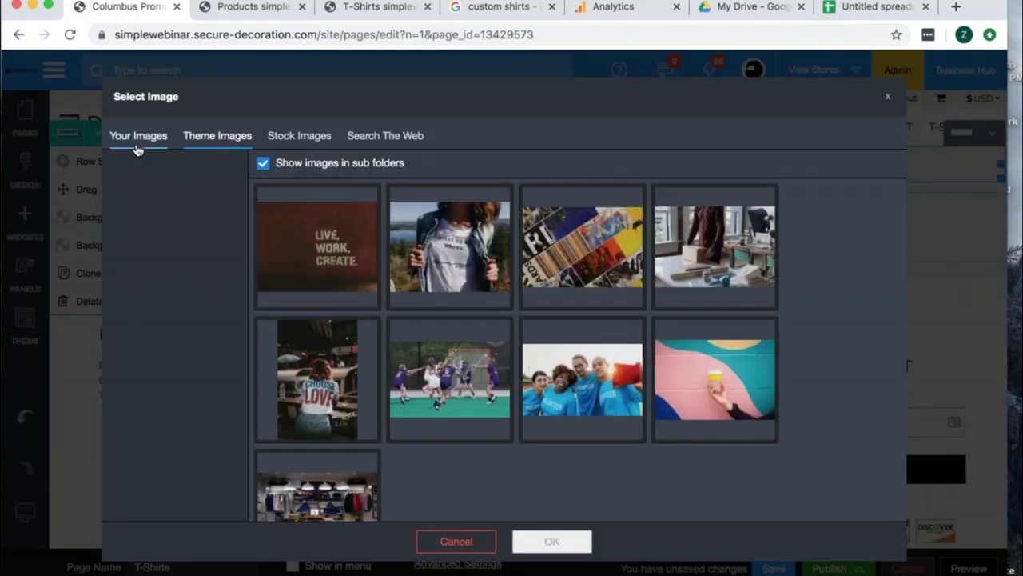
left_click(136, 147)
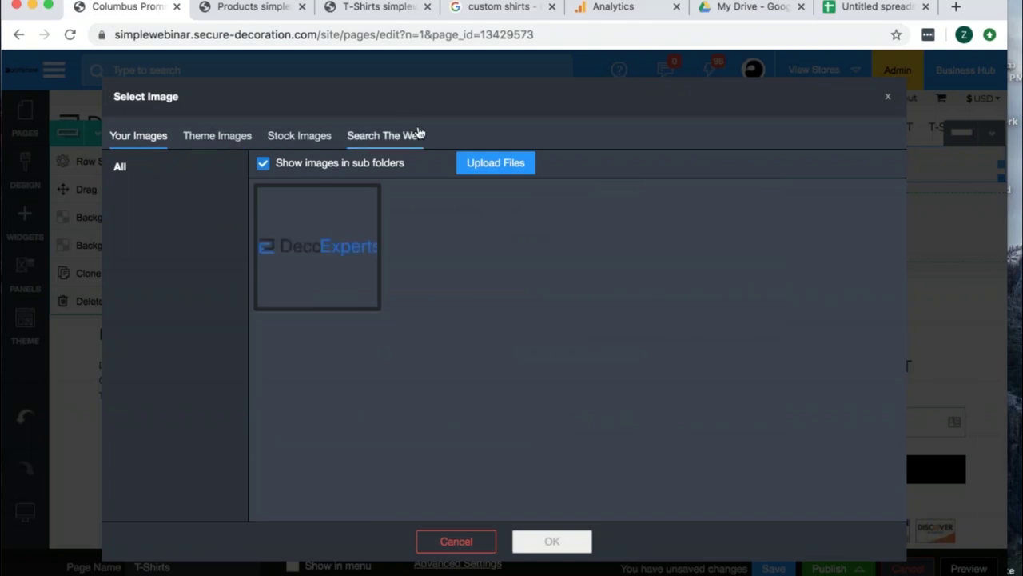
left_click(388, 136)
left_click(315, 141)
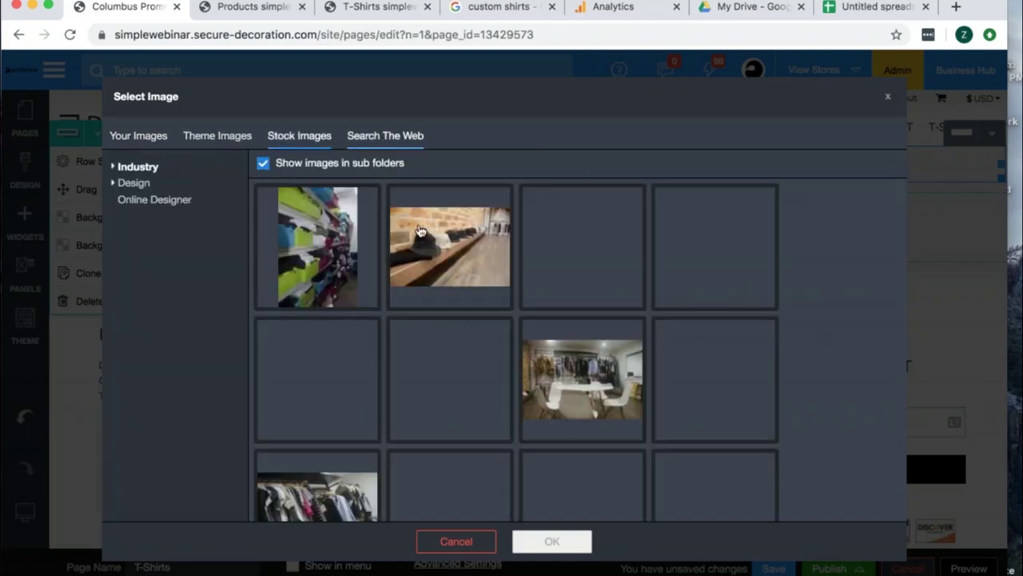
left_click(456, 541)
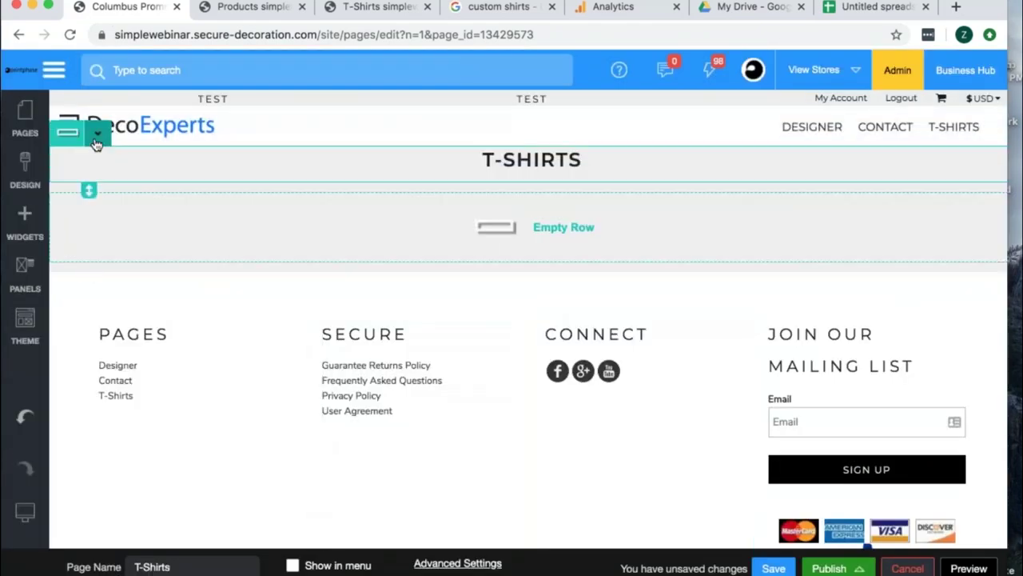
Give the title row a custom dark blue background color of RGB 14, 41, 87.
left_click(97, 133)
left_click(78, 216)
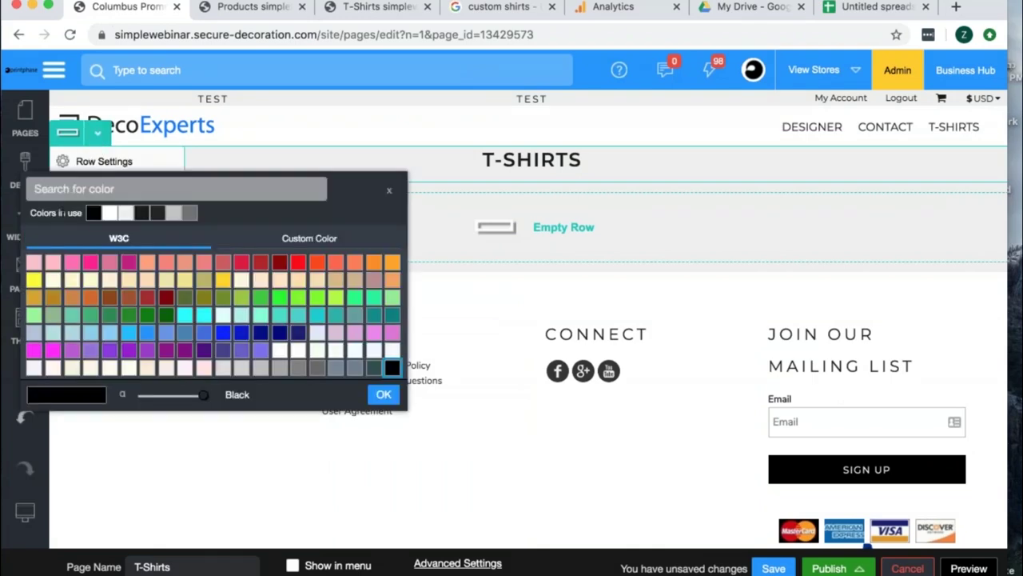
left_click(302, 240)
left_click_drag(308, 261, 324, 264)
left_click(119, 323)
left_click(117, 327)
left_click_drag(309, 263, 304, 262)
mouse_move(120, 331)
left_mouse_down()
mouse_move(110, 334)
mouse_move(126, 332)
left_mouse_up()
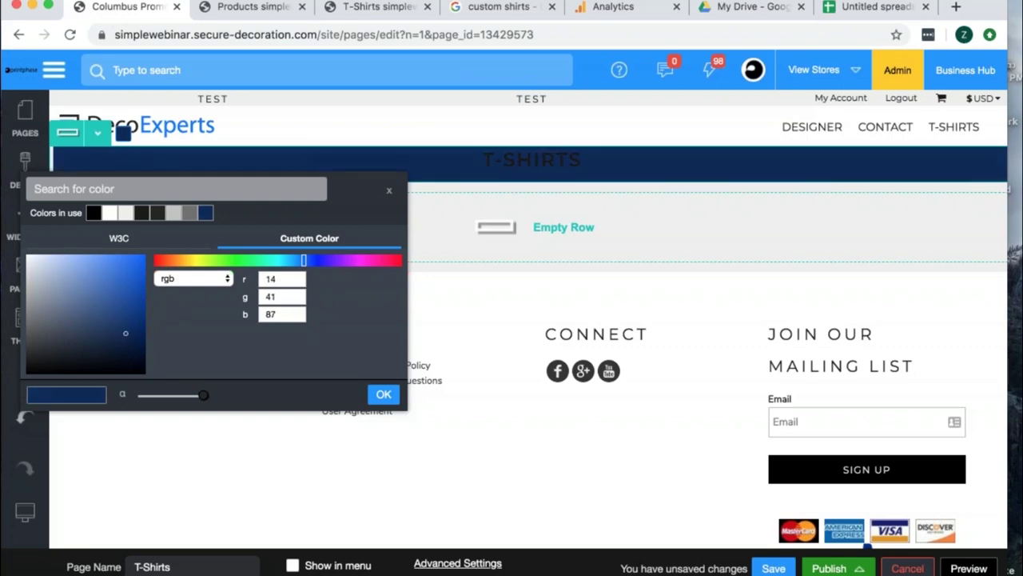
left_click(382, 396)
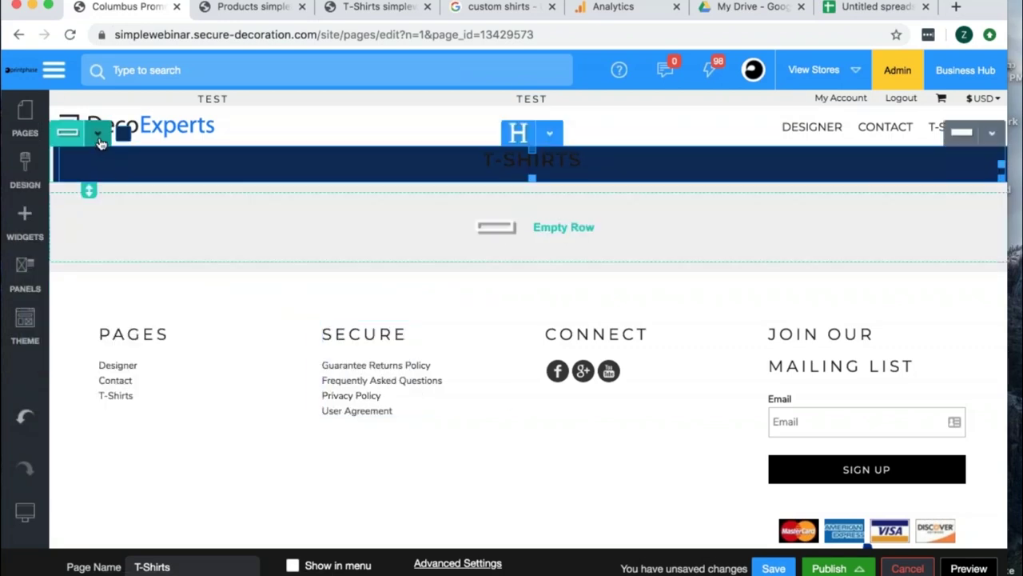
Change the T-Shirts page title's text color to white and save the page.
left_click(548, 136)
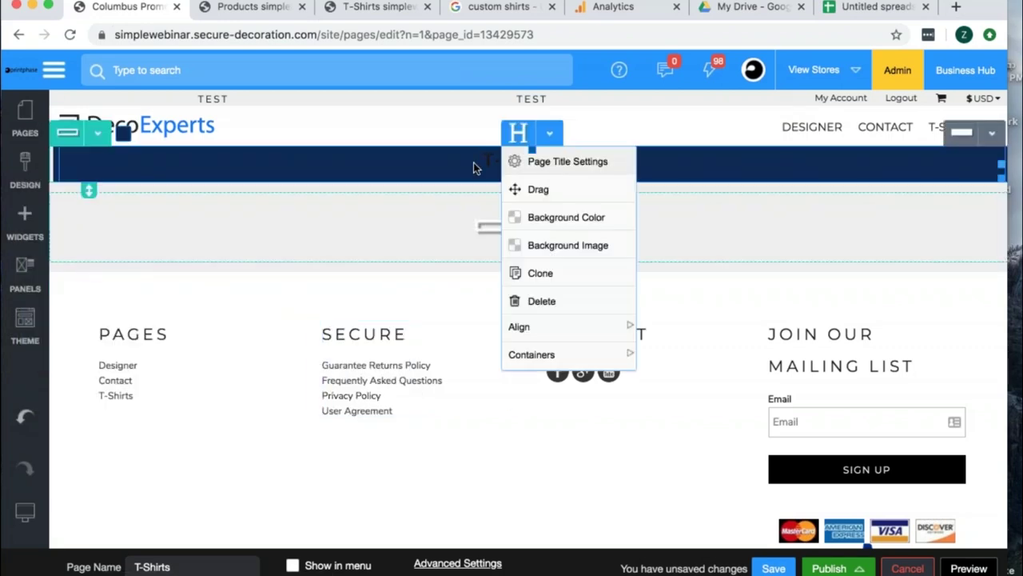
left_click(552, 164)
left_click(80, 108)
left_click(507, 374)
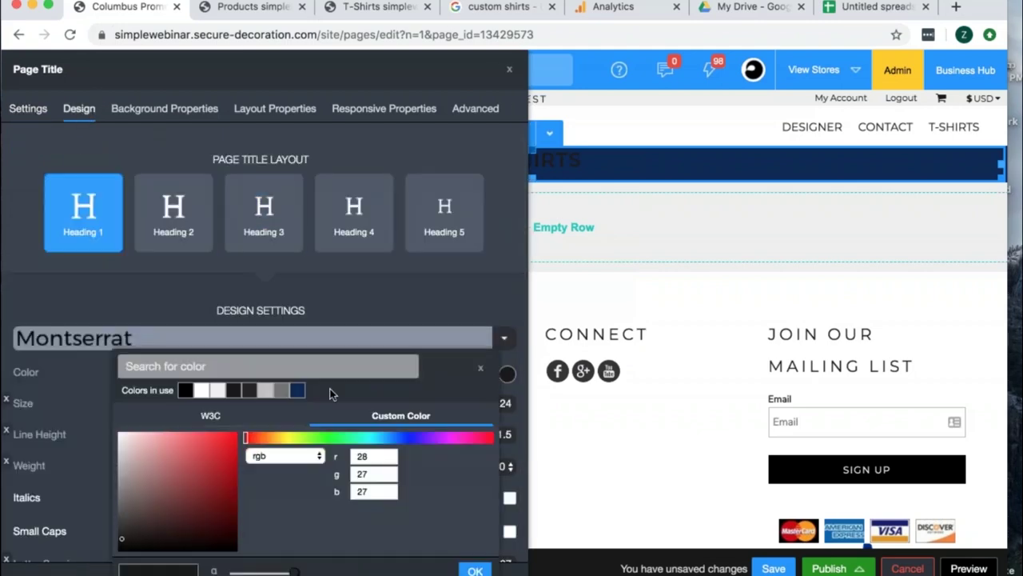
left_click(200, 390)
left_click(474, 571)
left_click(340, 569)
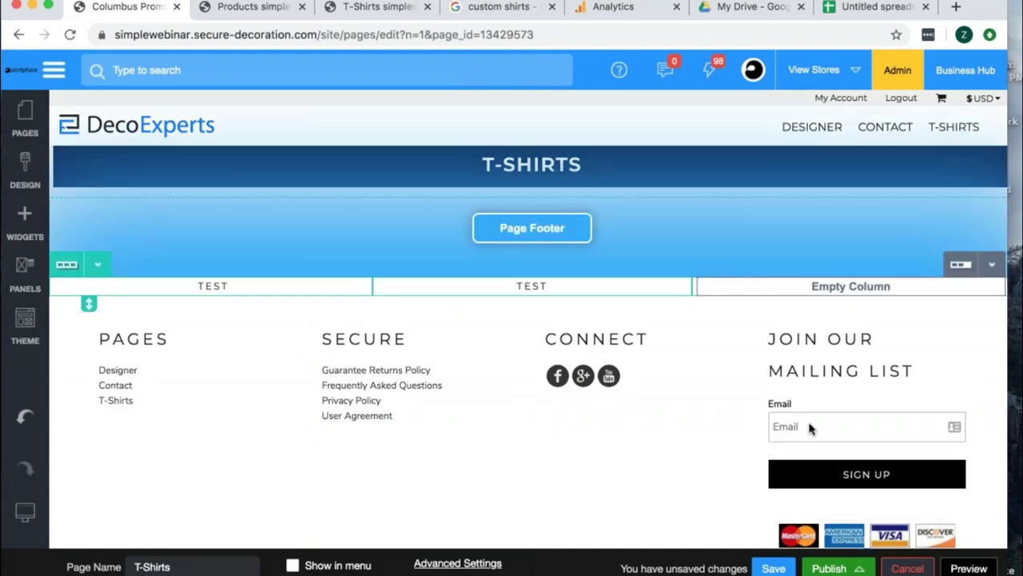
left_click(772, 568)
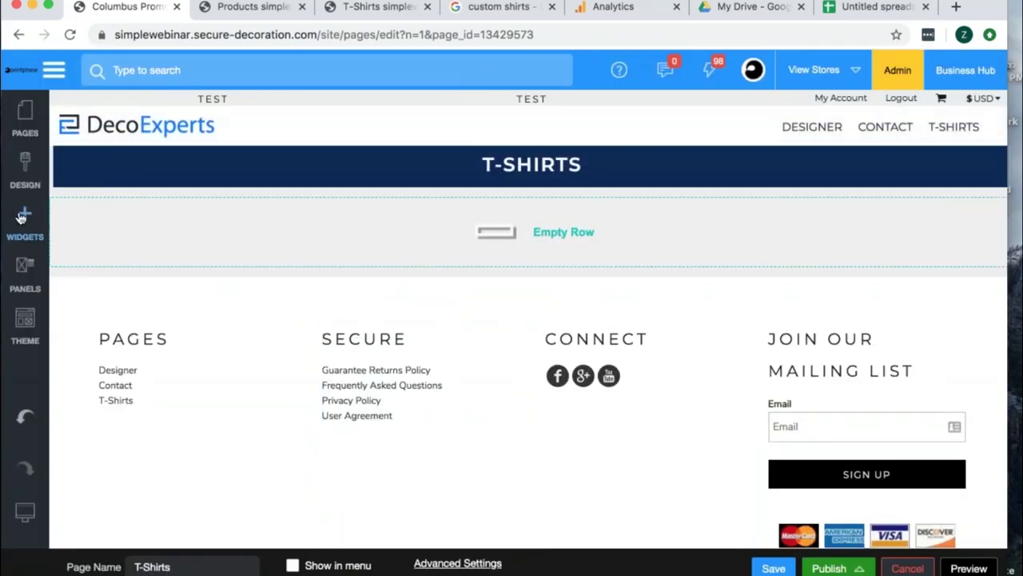
Add a Blank Product Listing widget to the empty row below the title and switch to the store preview.
left_click(21, 215)
scroll(184, 359, "down", 3)
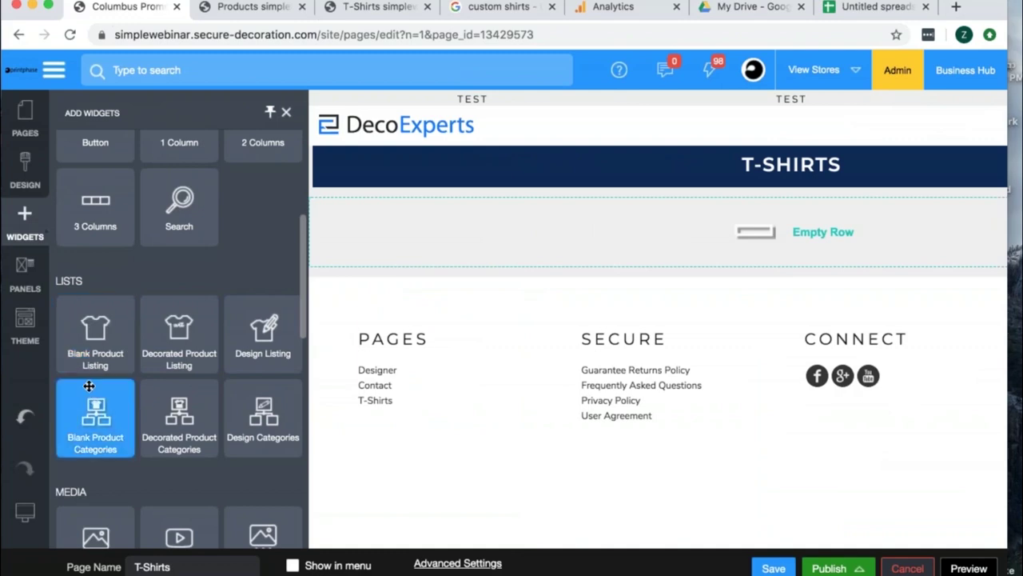
left_click_drag(80, 335, 454, 226)
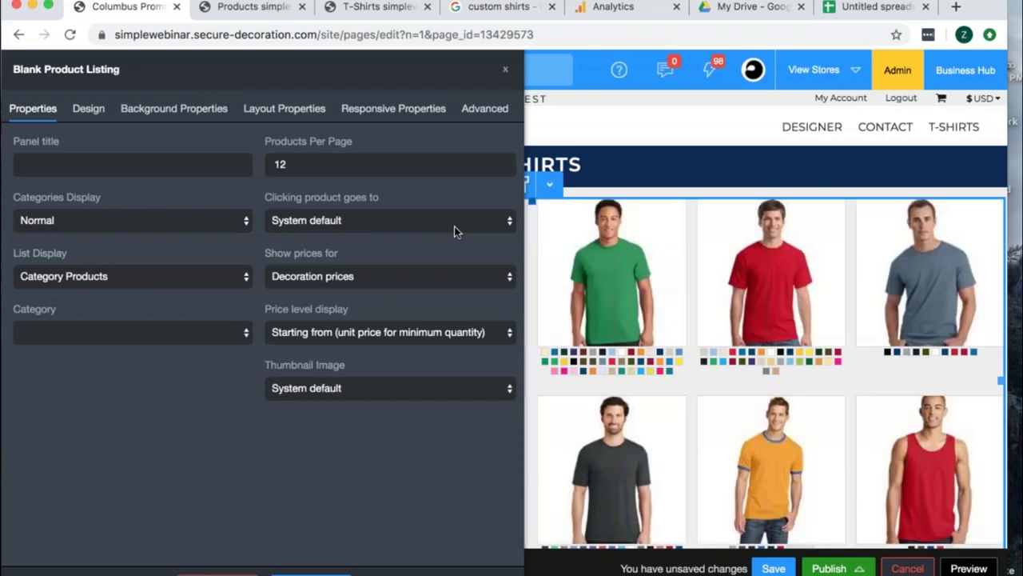
left_click(270, 12)
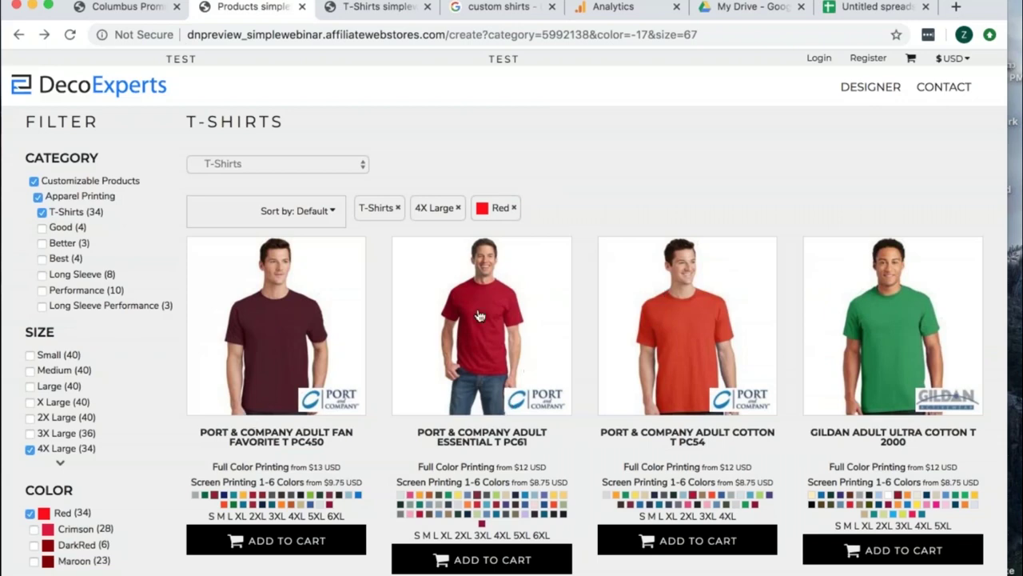
Back in the page editor, set the Blank Product Listing's categories display to Display Categories as Tabs.
left_click(144, 8)
left_click(117, 219)
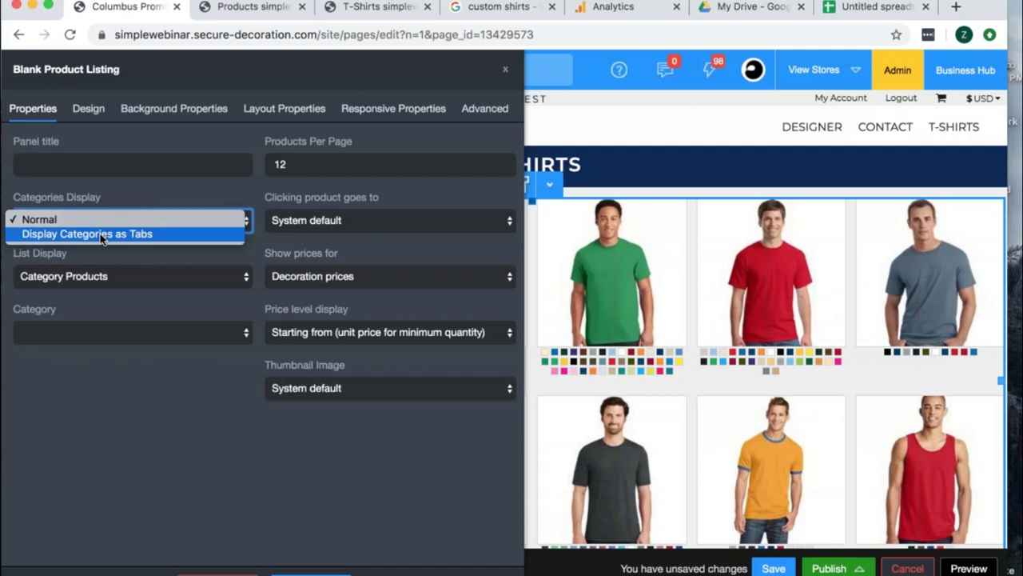
left_click(102, 233)
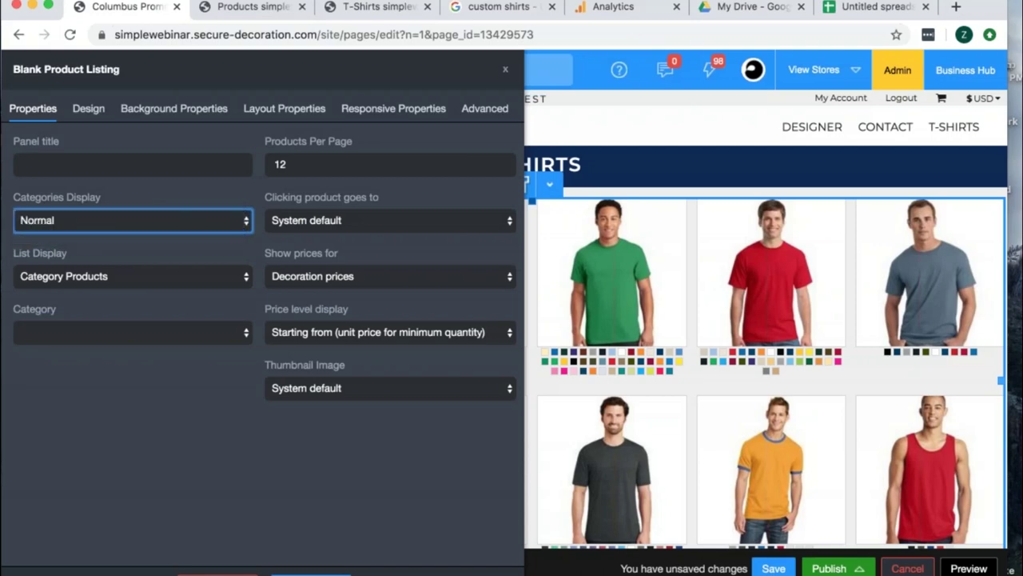
left_click(225, 10)
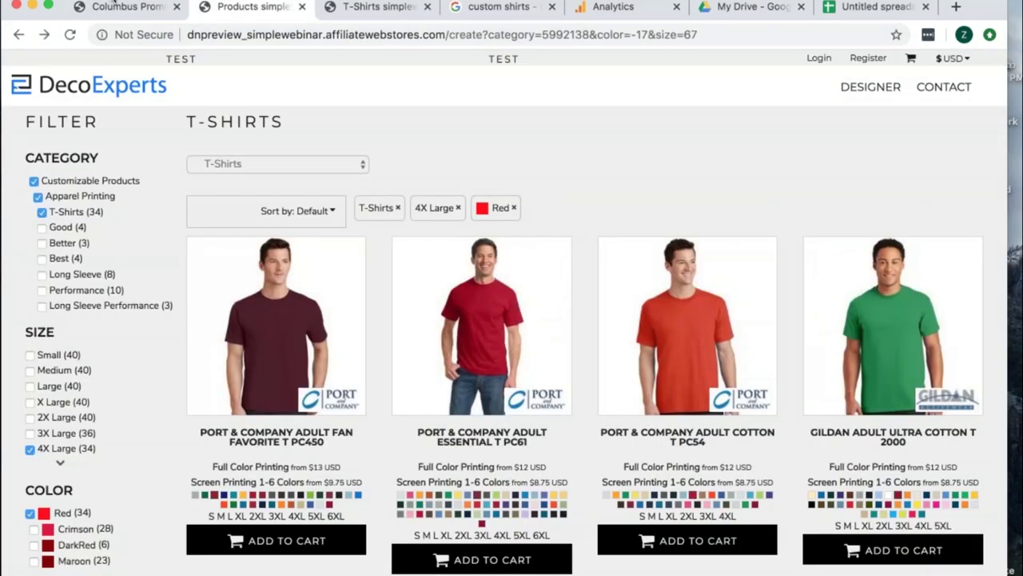
left_click(126, 8)
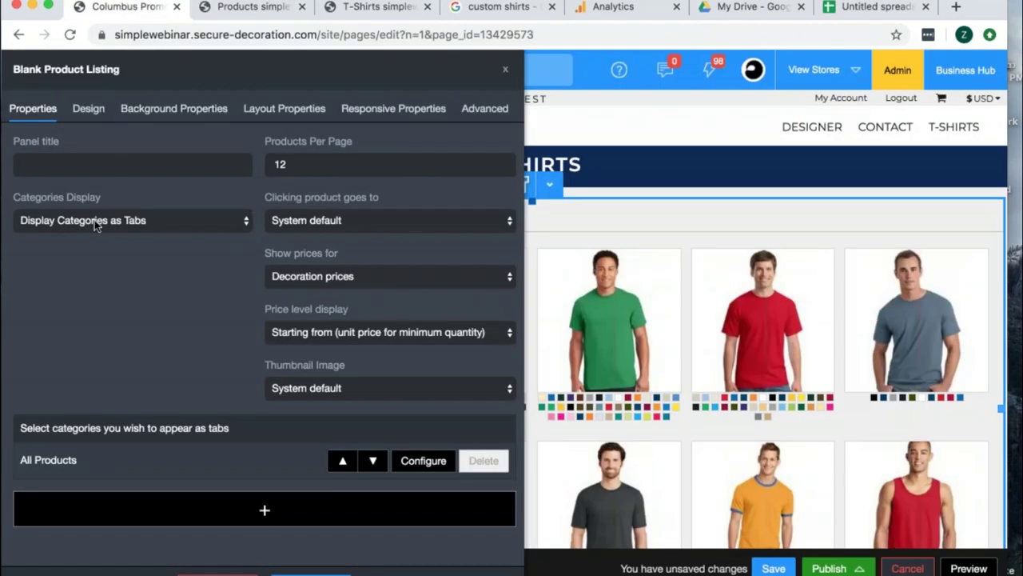
Add a category tab to the product listing for Customizable Products > Apparel Printing > T-Shirts > Good.
left_click(183, 513)
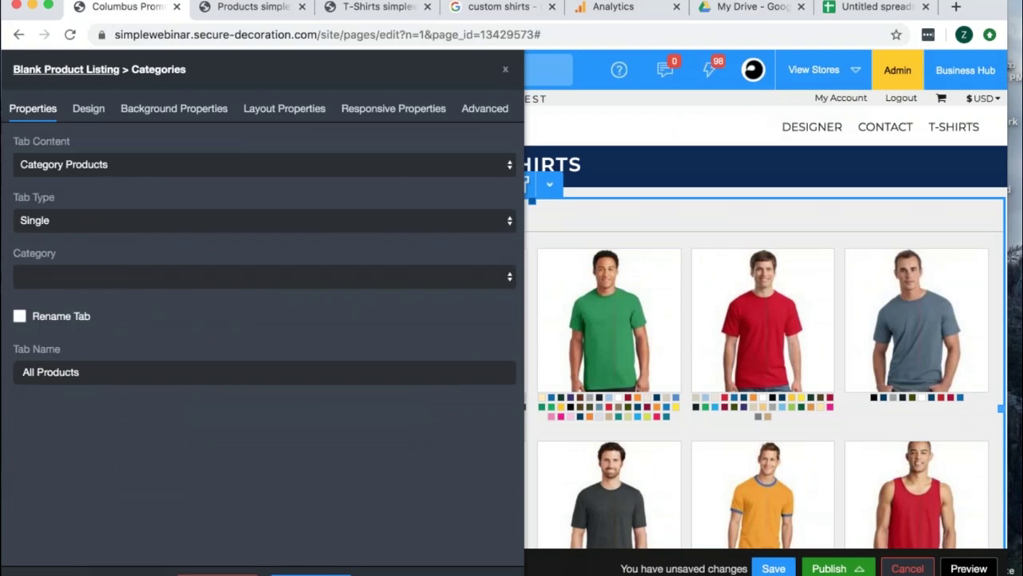
left_click(126, 284)
left_click(45, 356)
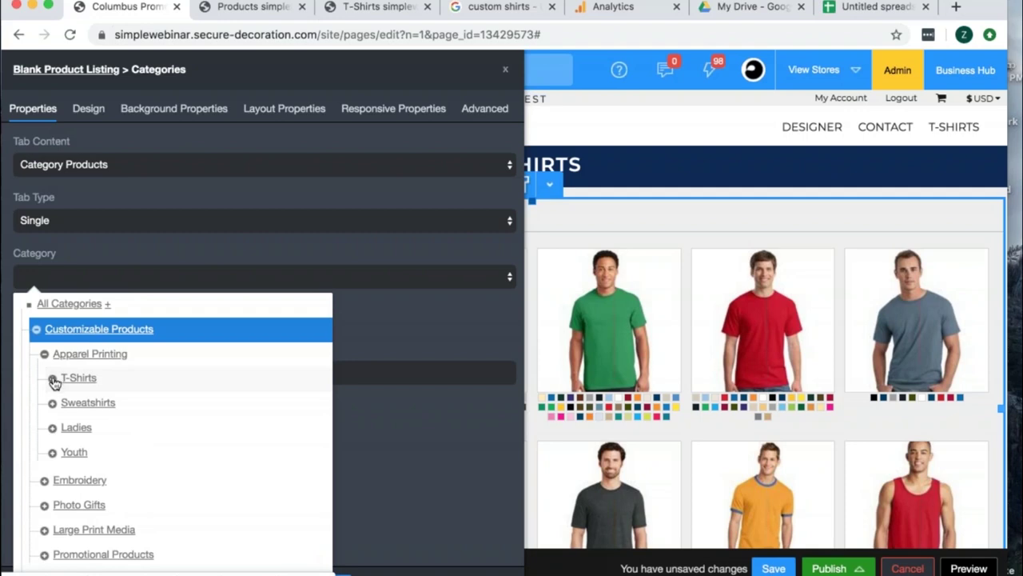
left_click(52, 378)
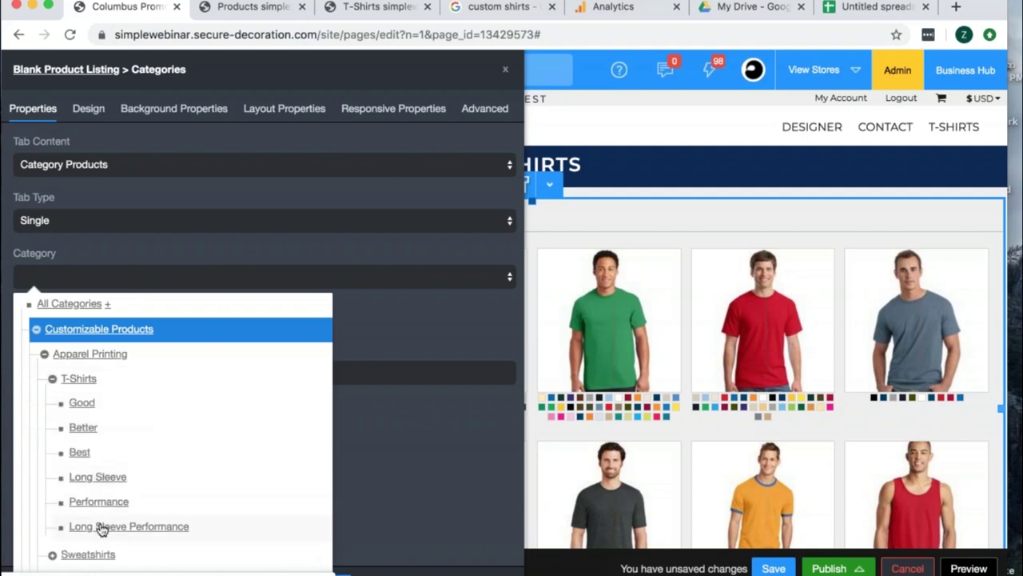
left_click(81, 403)
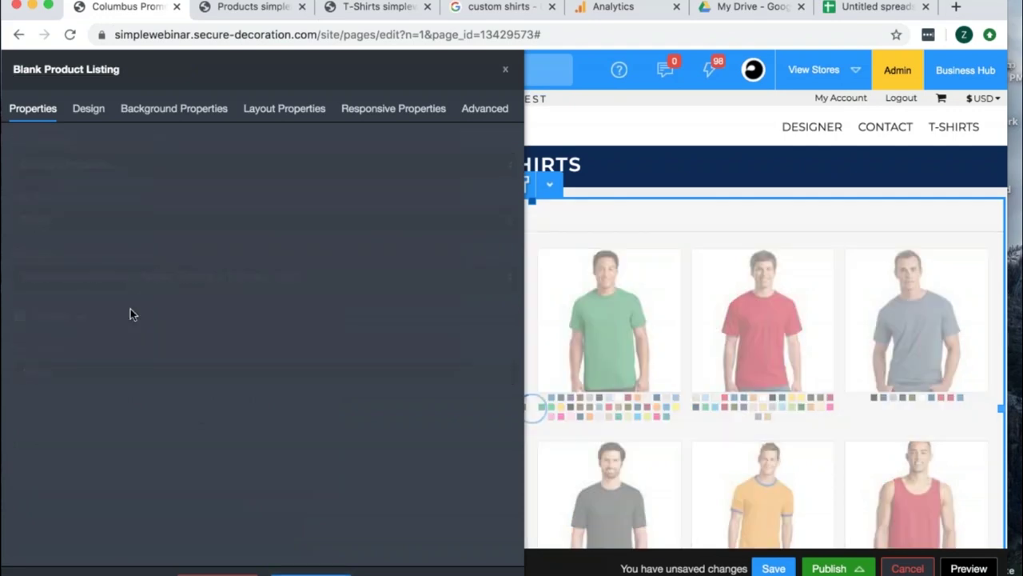
Add two more category tabs to the product listing for the T-Shirts subcategories Better and Best.
left_click(270, 533)
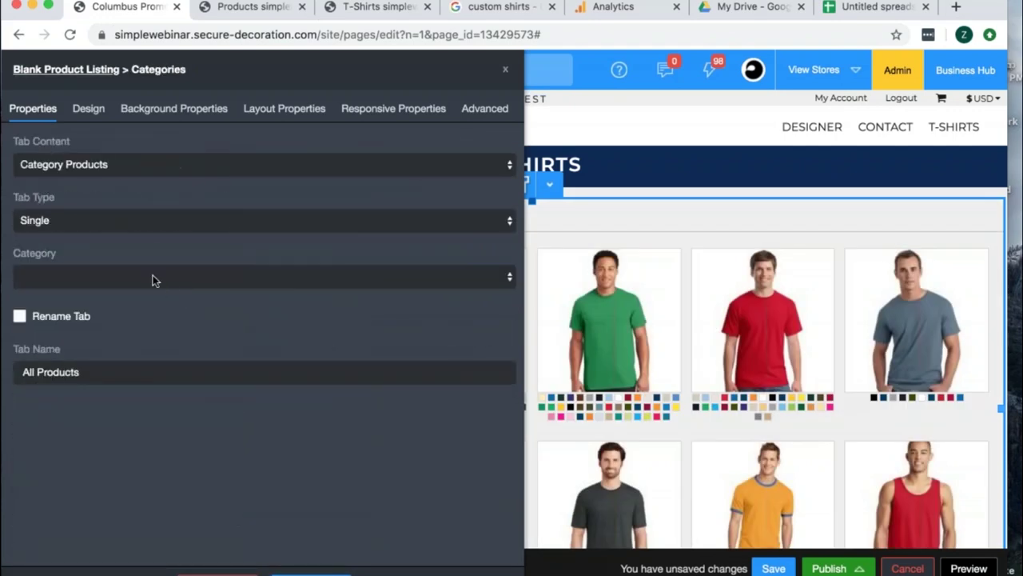
left_click(152, 278)
left_click(82, 274)
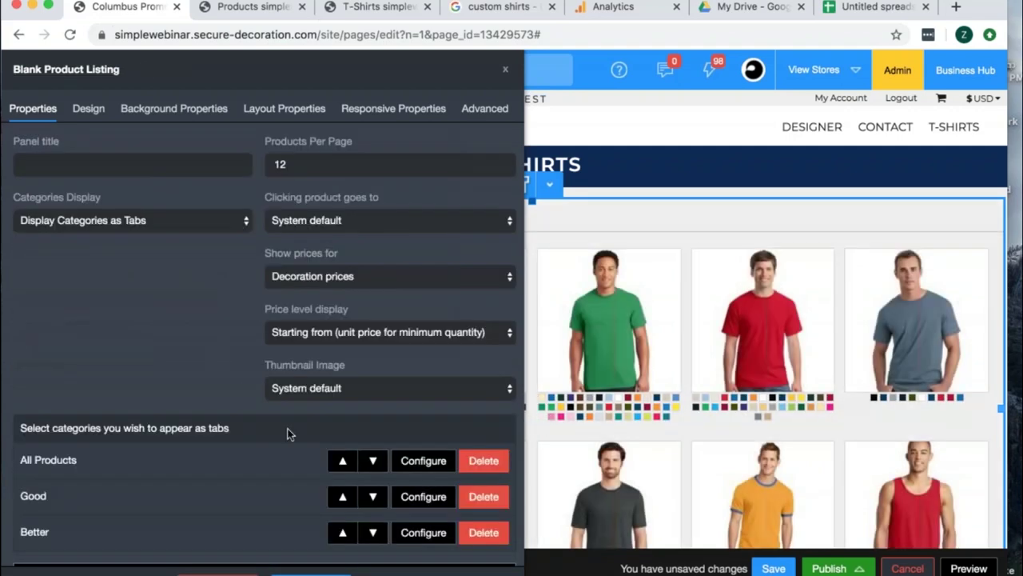
scroll(296, 503, "down", 2)
left_click(265, 533)
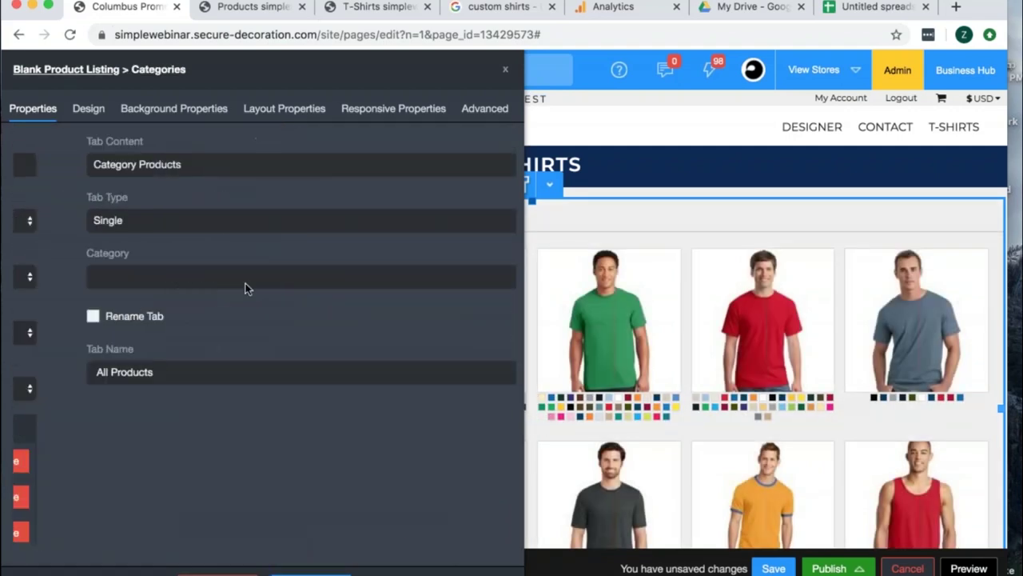
left_click(246, 283)
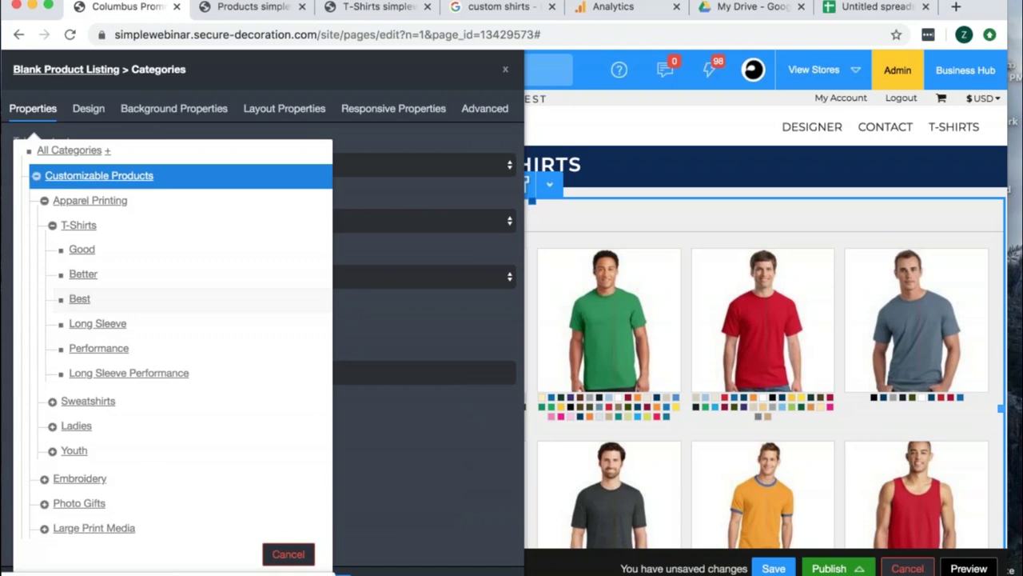
left_click(79, 298)
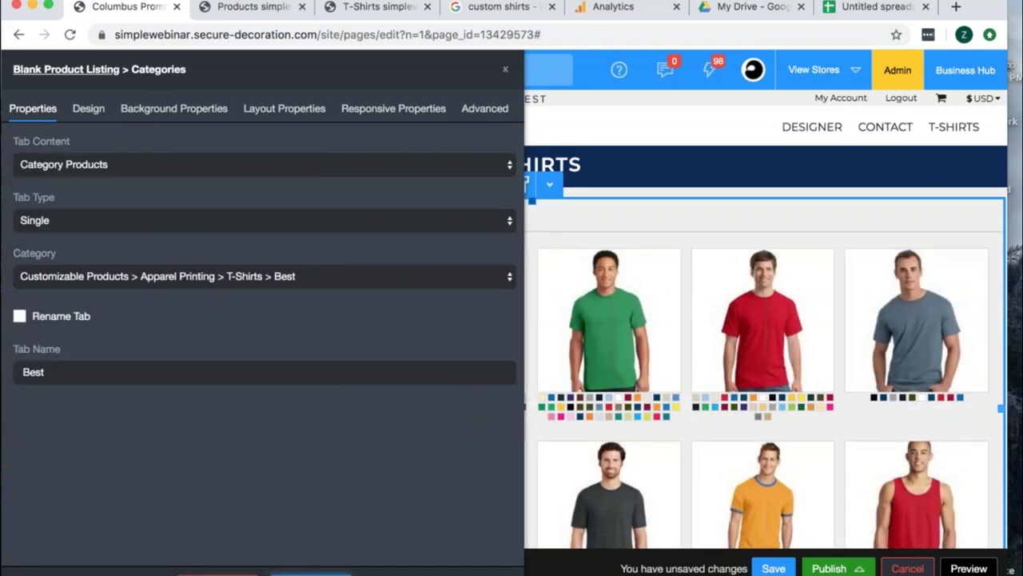
left_click(335, 571)
Add category tabs to the product listing for the T-Shirts subcategories Long Sleeve and Performance.
scroll(297, 528, "down", 3)
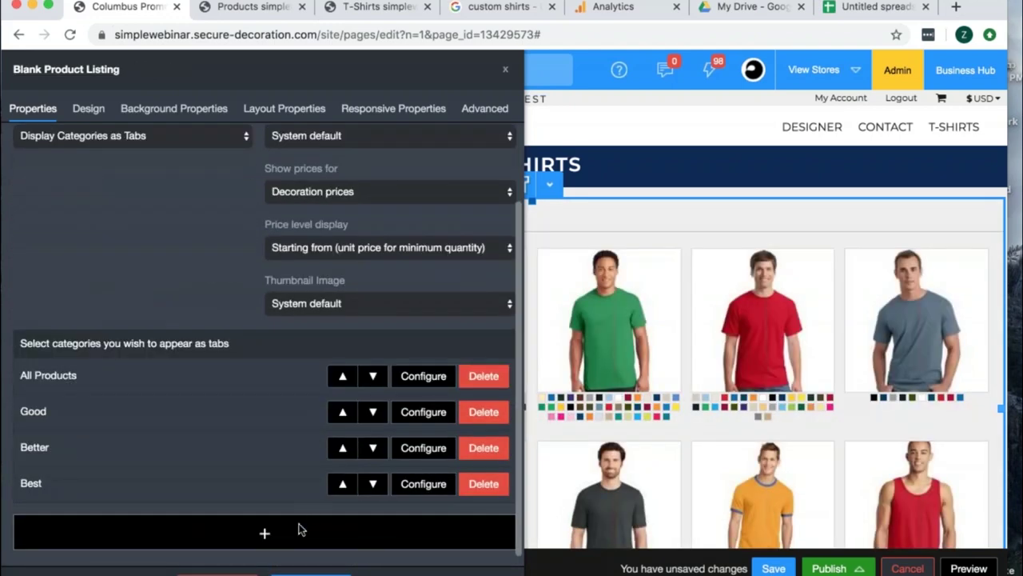
left_click(297, 529)
left_click(158, 284)
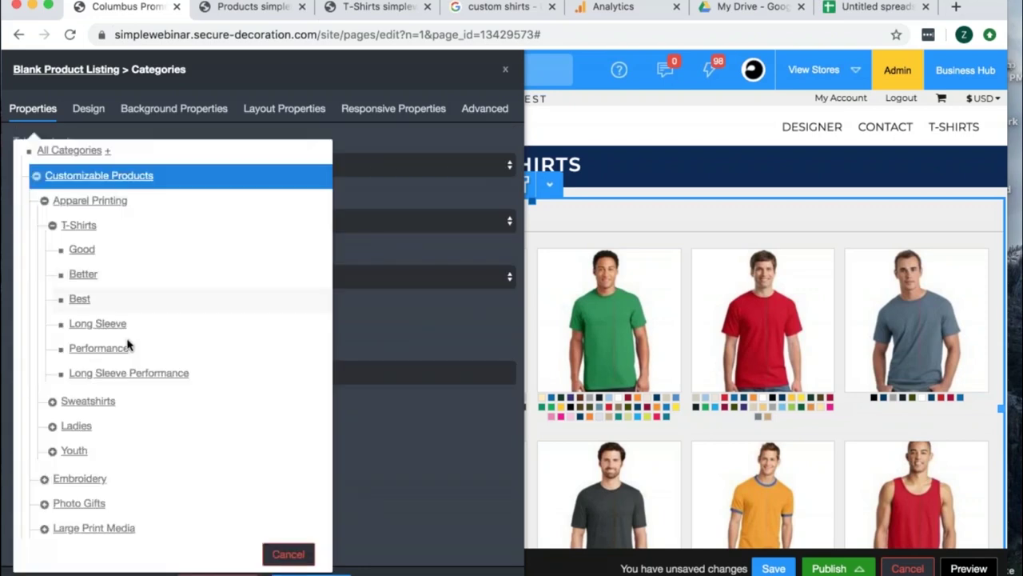
left_click(288, 553)
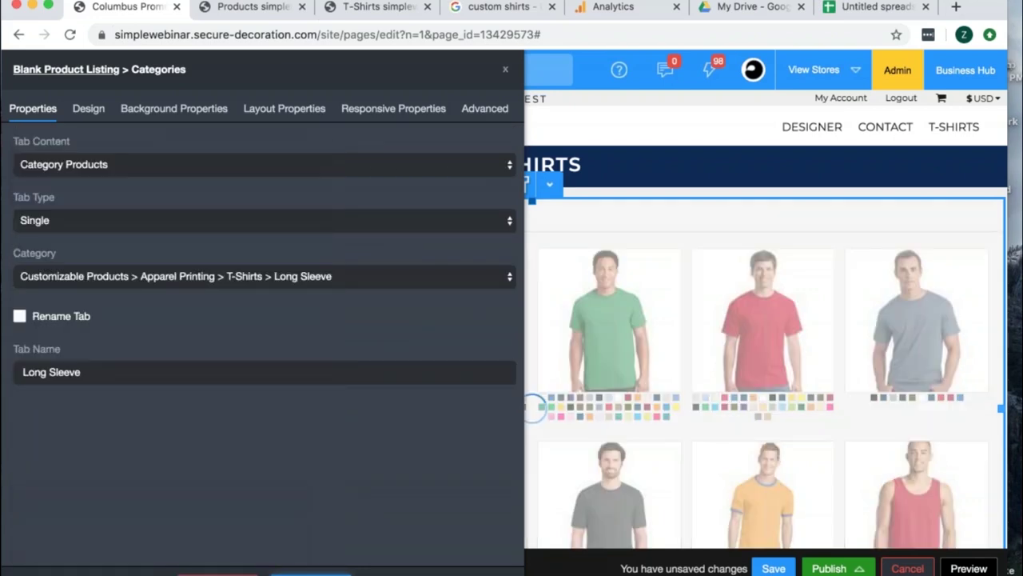
scroll(322, 539, "down", 1)
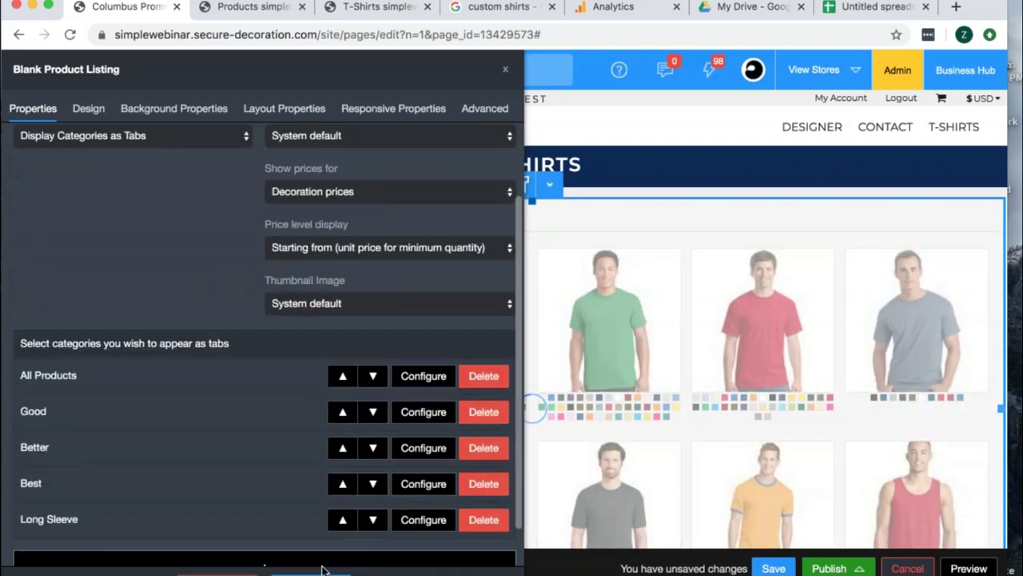
scroll(322, 539, "down", 1)
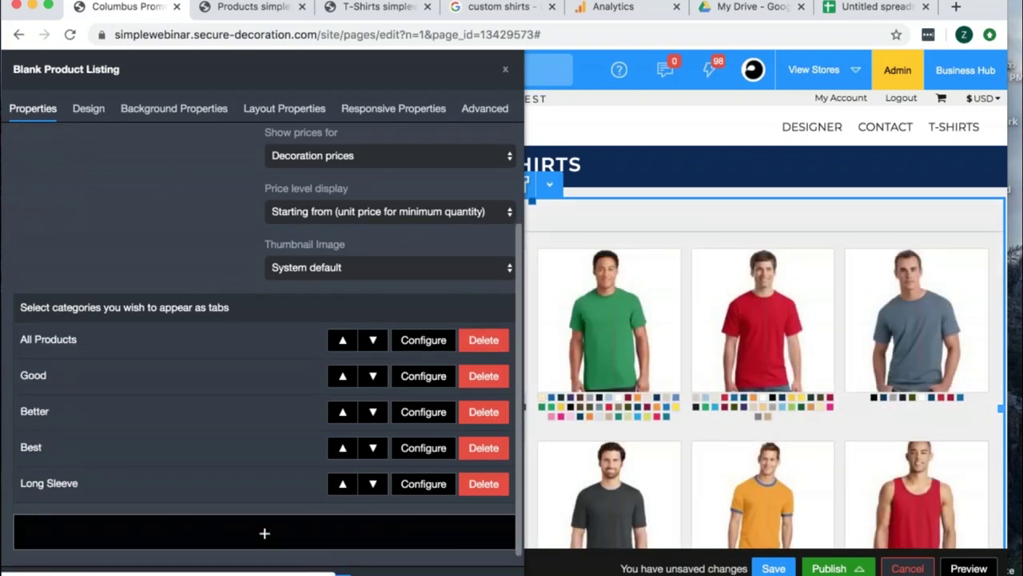
left_click(320, 529)
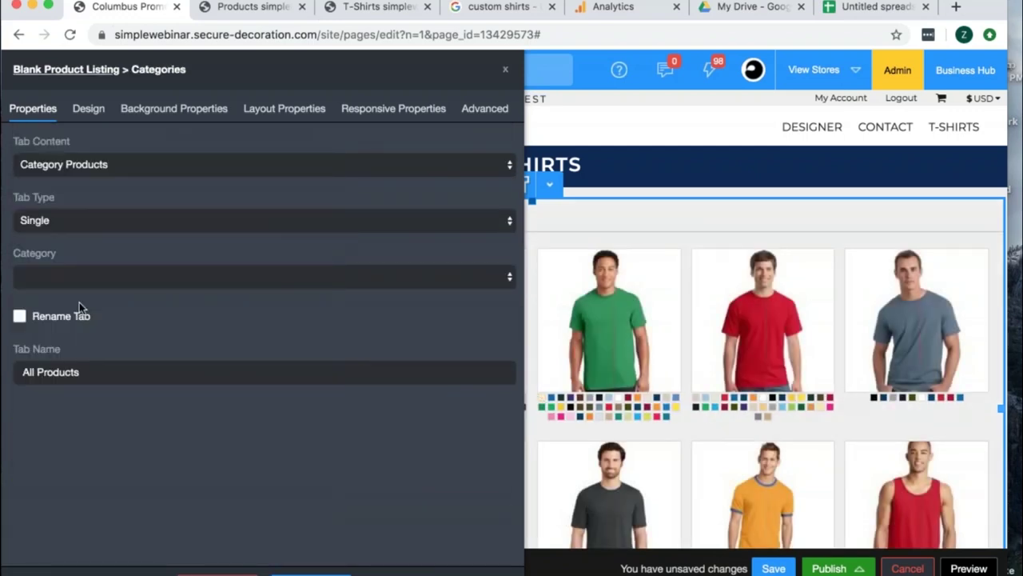
left_click(88, 285)
left_click(91, 347)
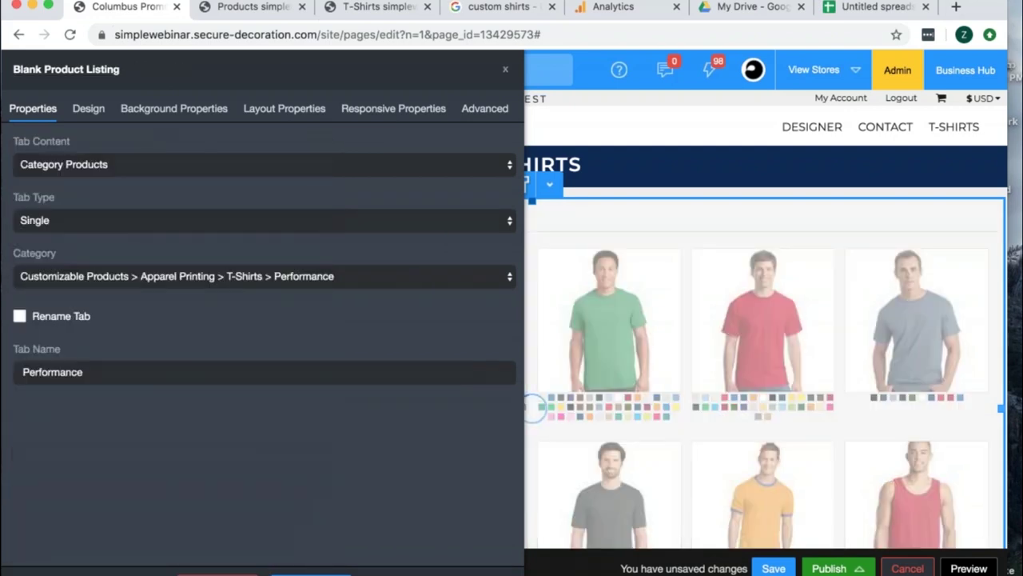
left_click(309, 563)
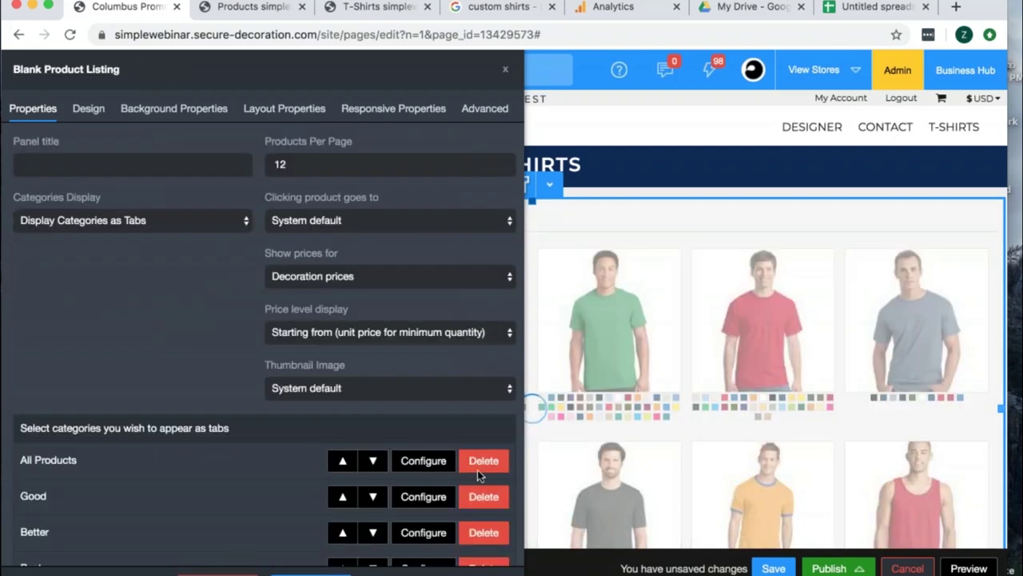
Remove the All Products tab from the listing, save the T-Shirts page and apply the widget settings.
left_click(484, 460)
left_click(646, 123)
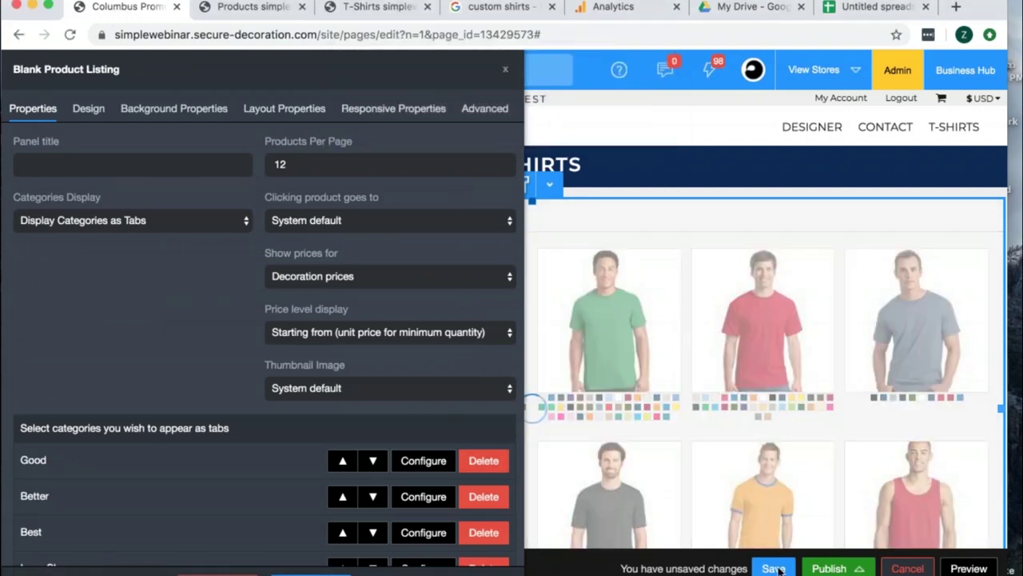
left_click(774, 568)
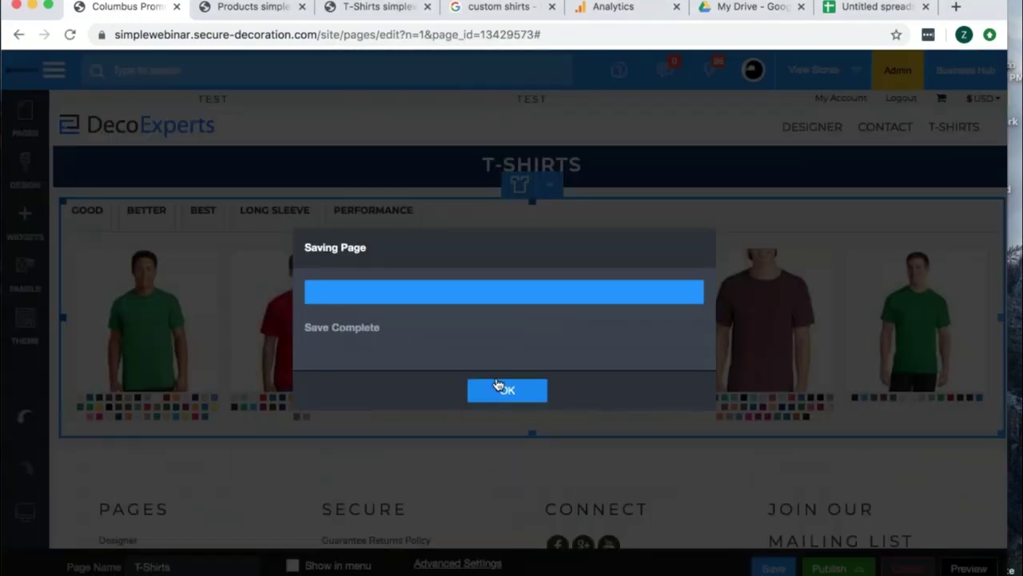
left_click(499, 388)
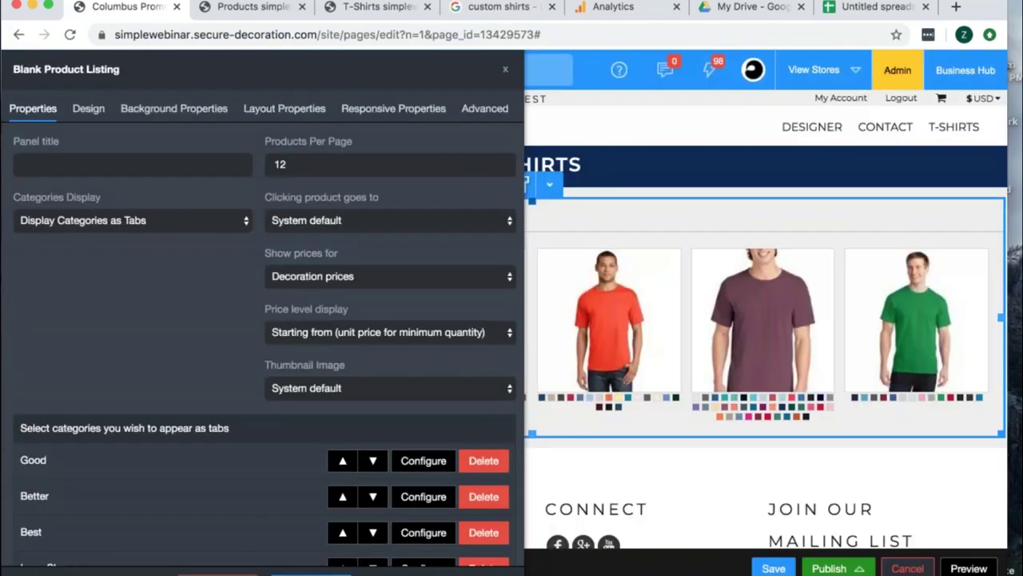
left_click(312, 572)
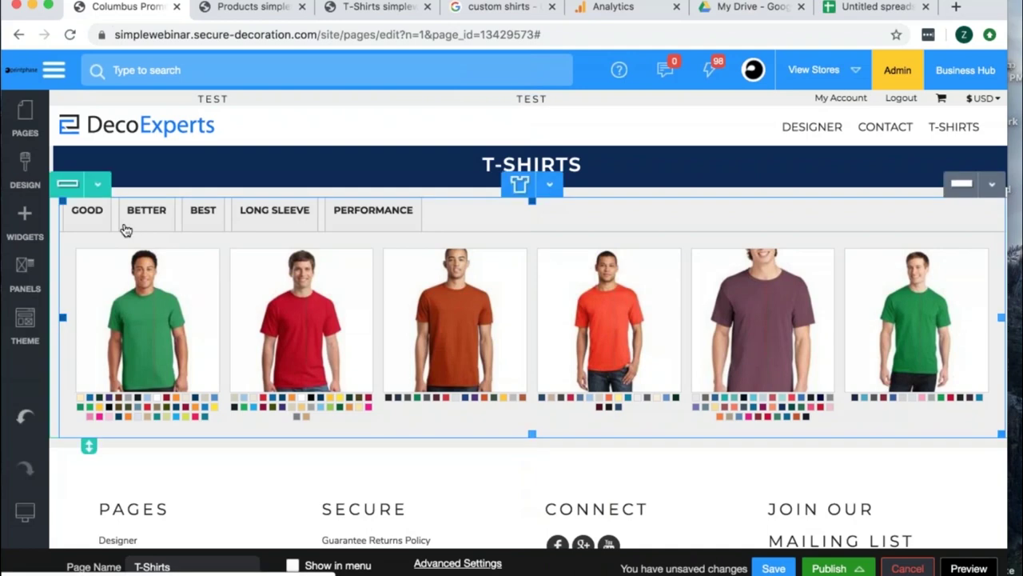
Check the T-Shirts page layout in the phone view and the tablet view.
mouse_move(25, 511)
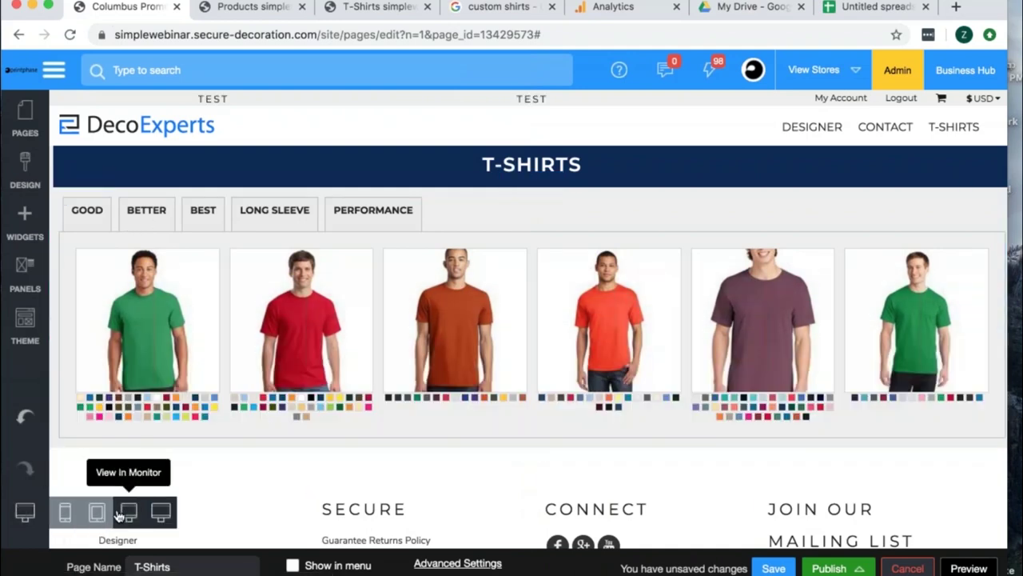
left_click(65, 511)
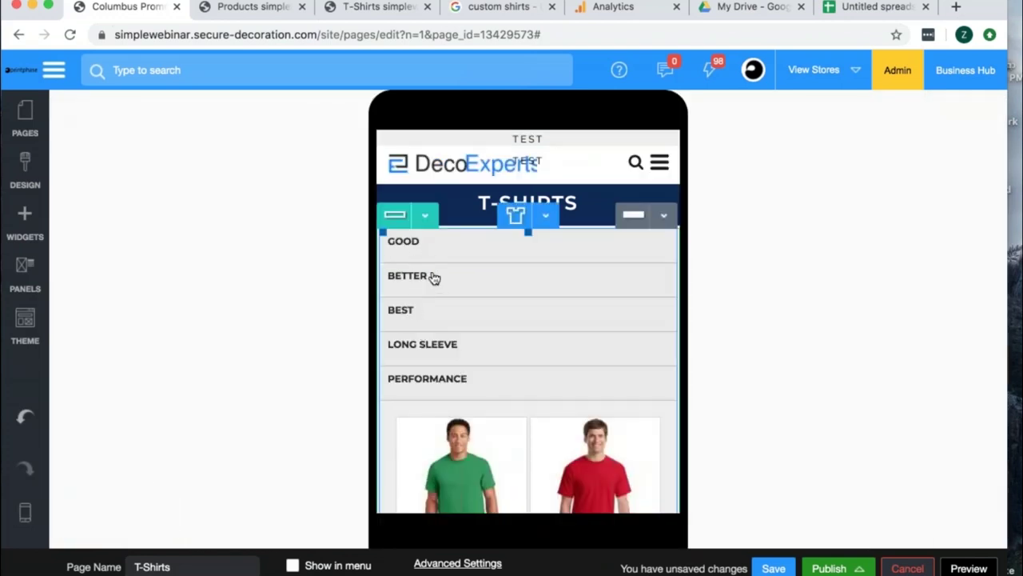
mouse_move(25, 511)
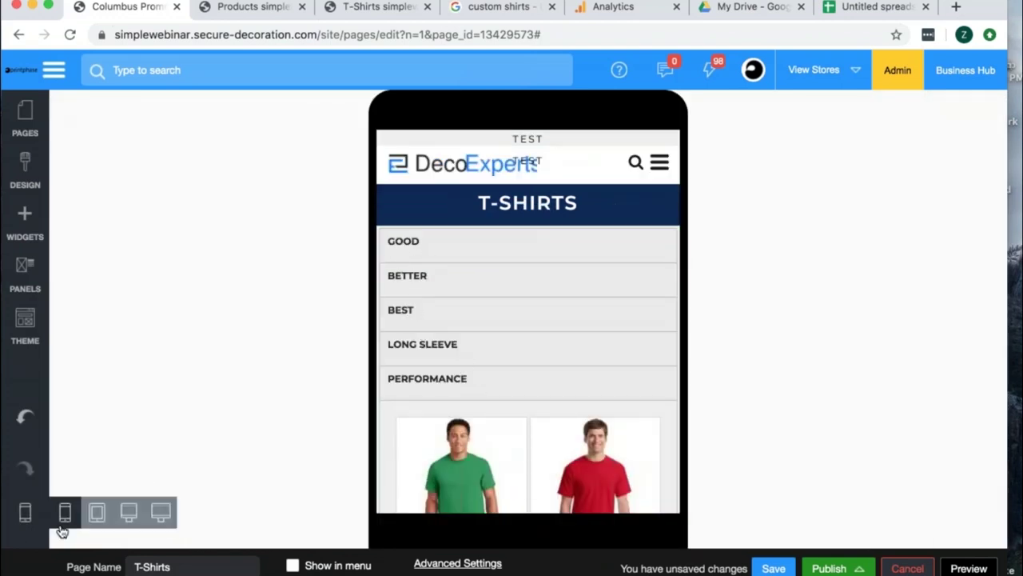
left_click(97, 512)
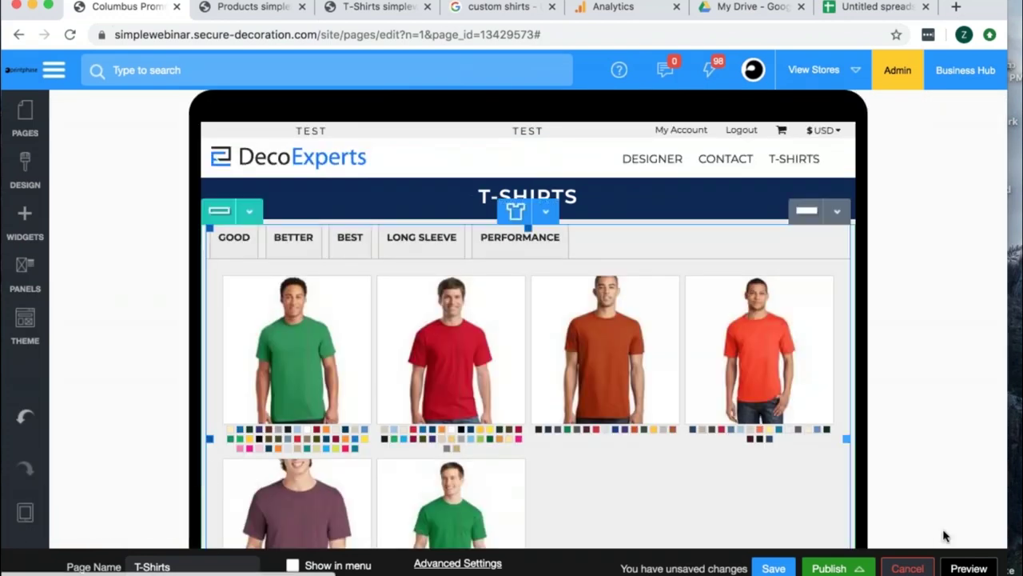
Preview the T-Shirts page and look through the products under its Performance, Long Sleeve, Better and Best tabs.
left_click(969, 567)
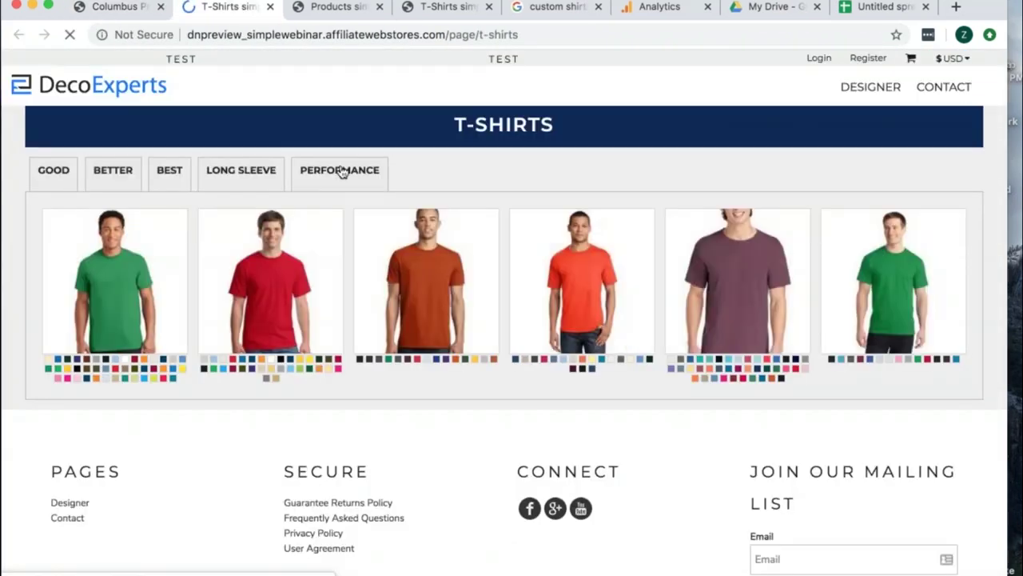
left_click(341, 172)
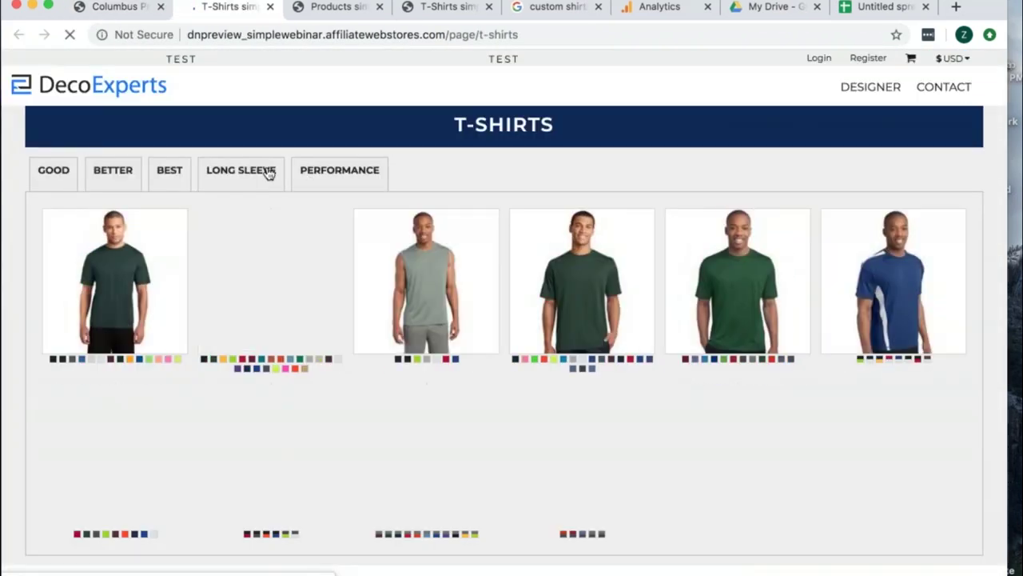
left_click(263, 171)
left_click(116, 171)
left_click(177, 177)
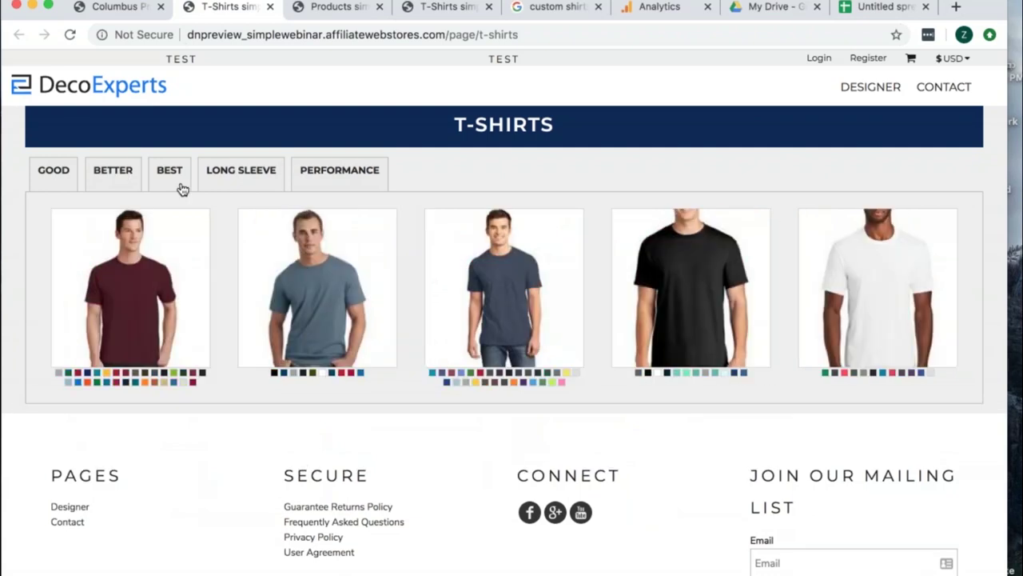
left_click(329, 180)
left_click(241, 171)
left_click(168, 174)
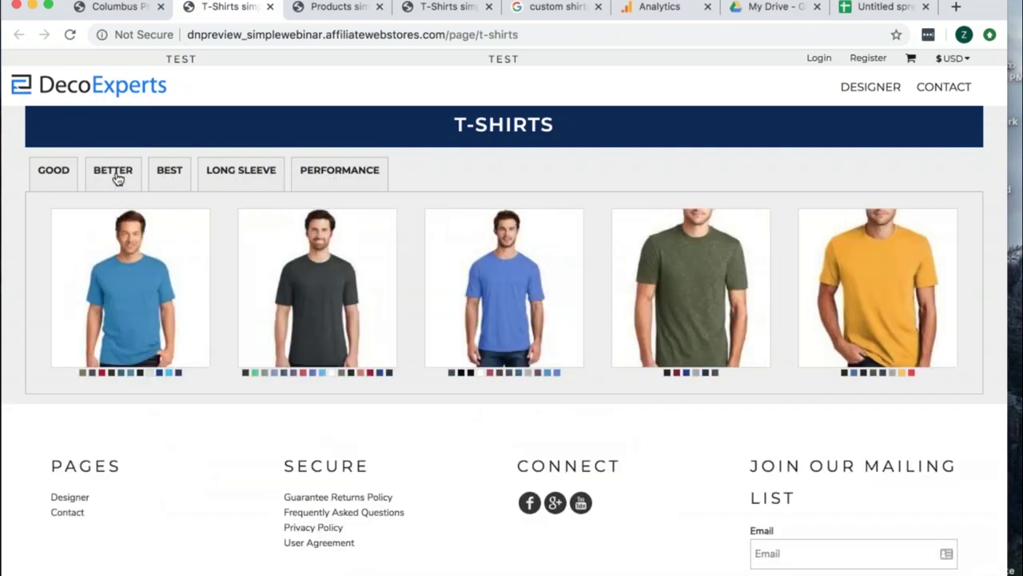
left_click(117, 175)
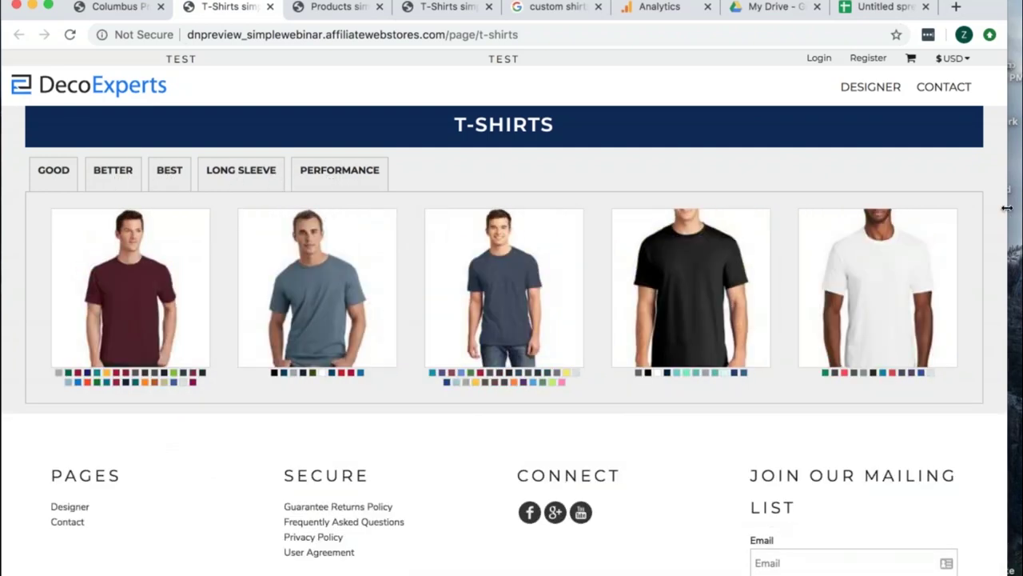
left_click_drag(619, 213, 1019, 264)
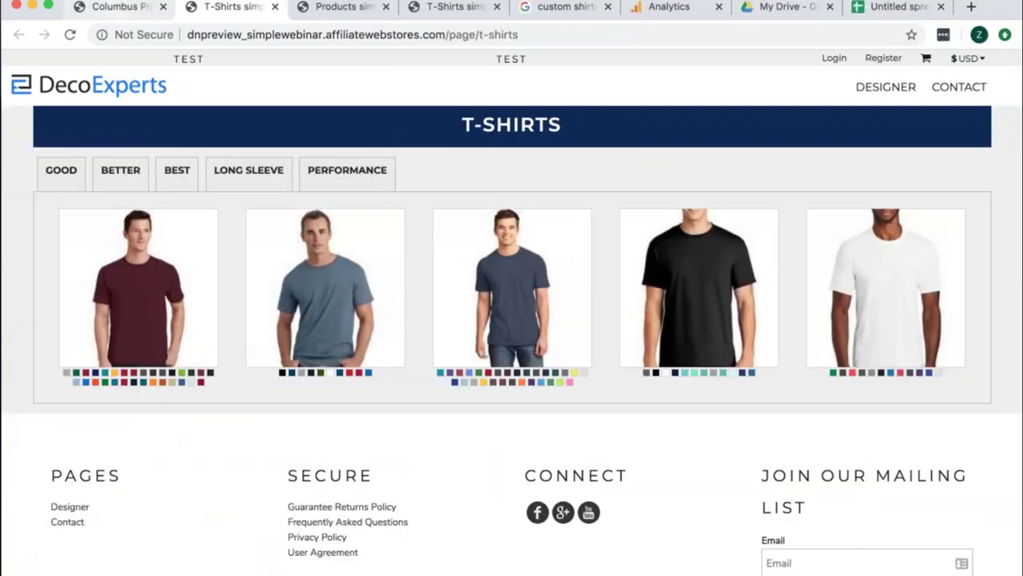
Return to the T-Shirts page editor and set the site's body background color to white in the Style Editor.
left_click(112, 7)
mouse_move(148, 518)
left_click(162, 512)
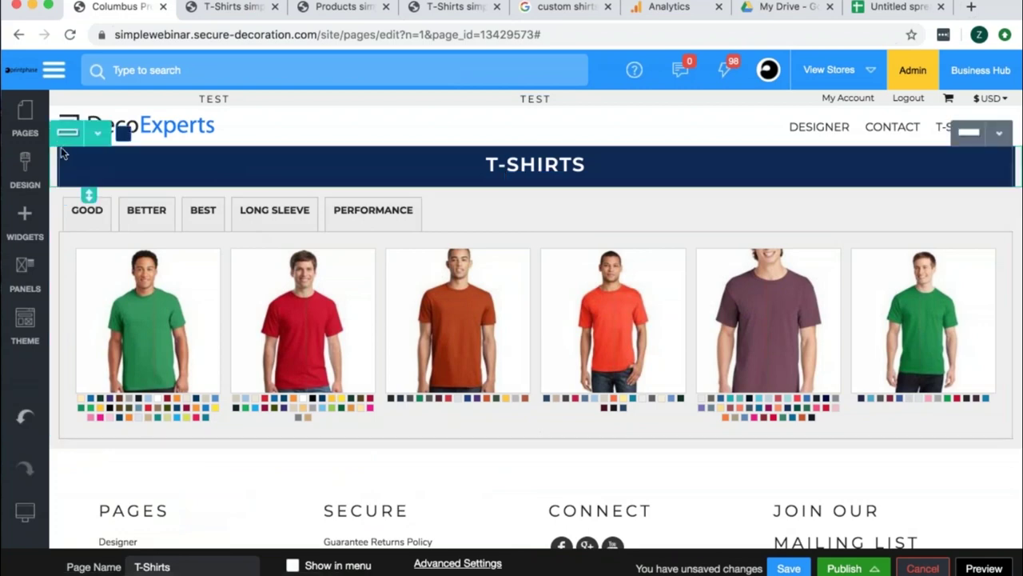
left_click(26, 172)
left_click(167, 204)
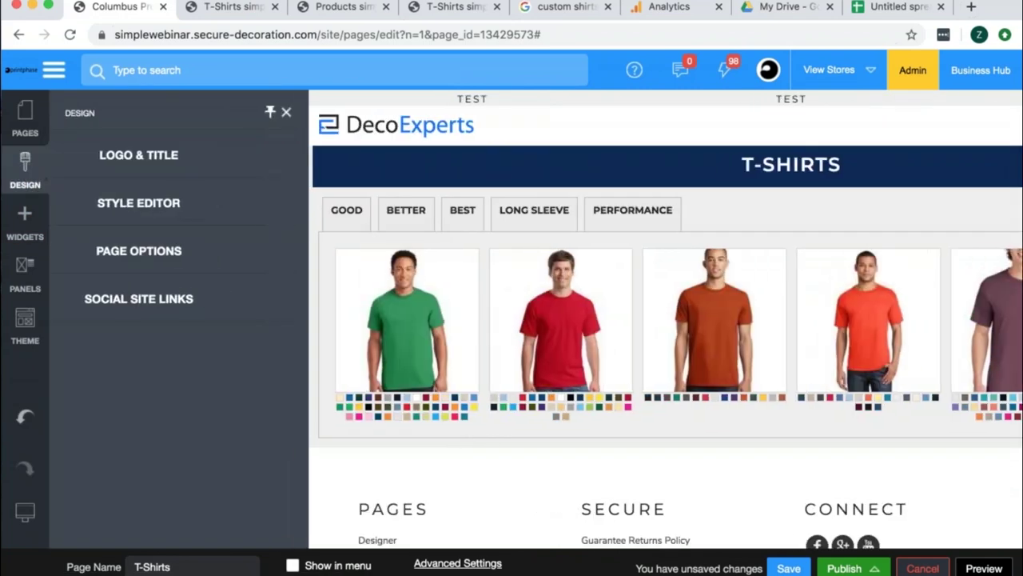
scroll(276, 460, "down", 3)
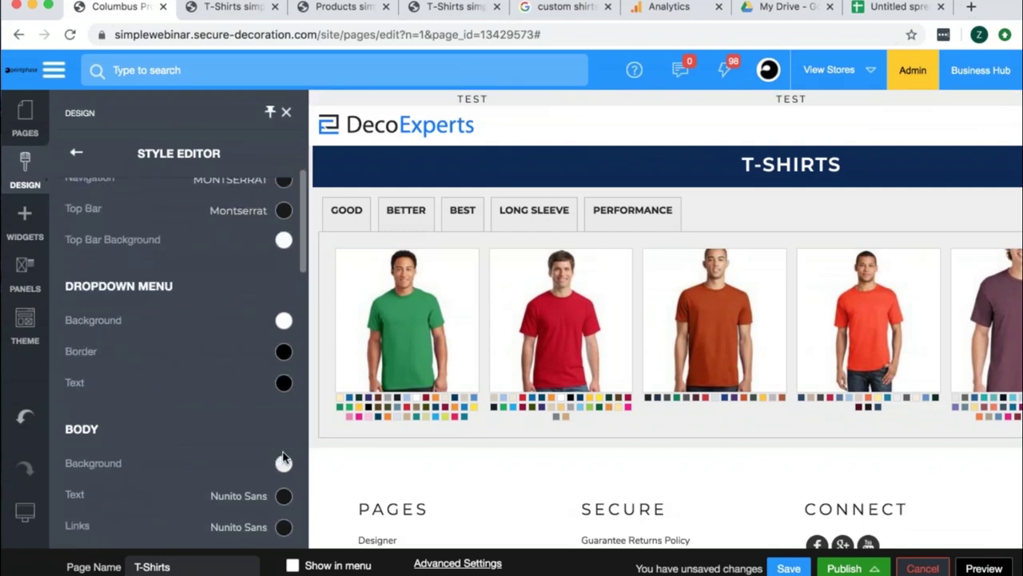
left_click(284, 463)
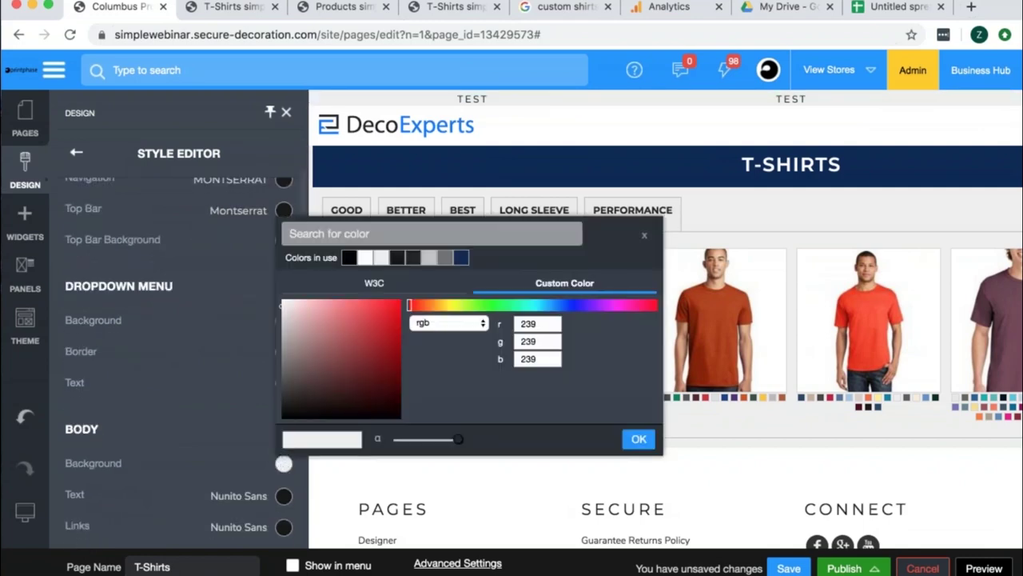
left_click(365, 260)
left_click(639, 438)
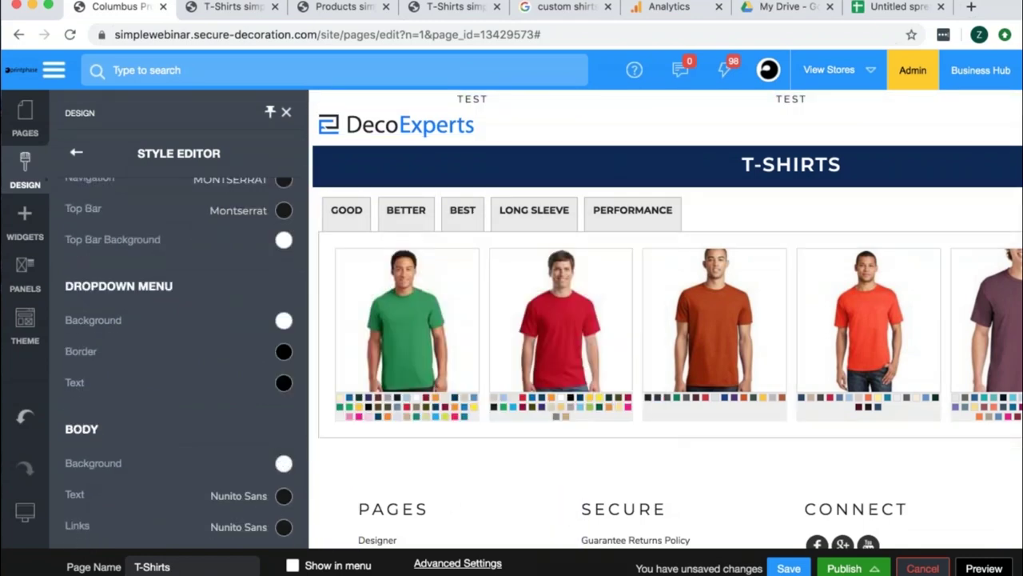
Set the product name to Show Above in the T-Shirts page's product listing design and open its text styling.
left_click(379, 432)
left_click(523, 184)
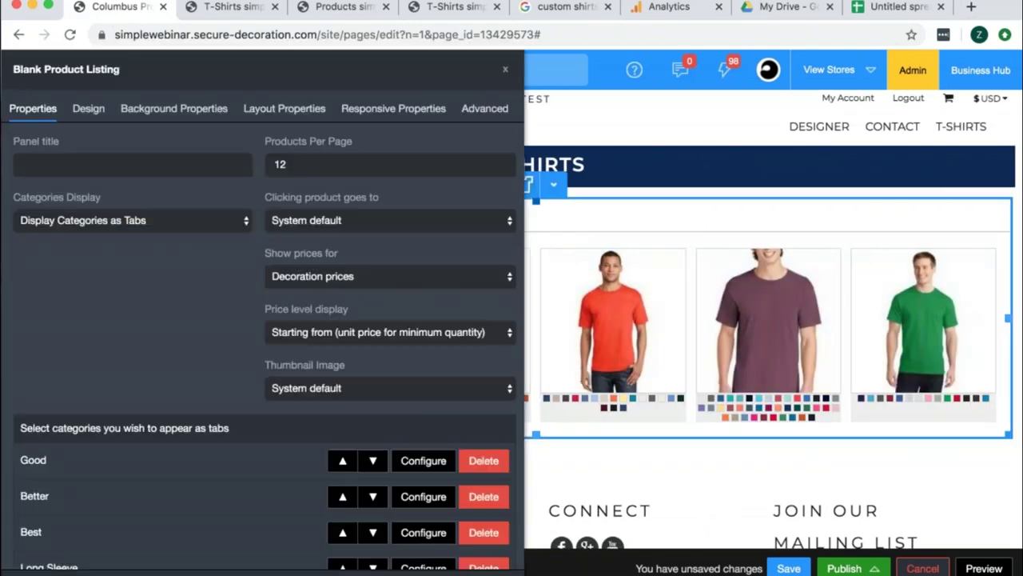
left_click(89, 109)
scroll(421, 306, "down", 5)
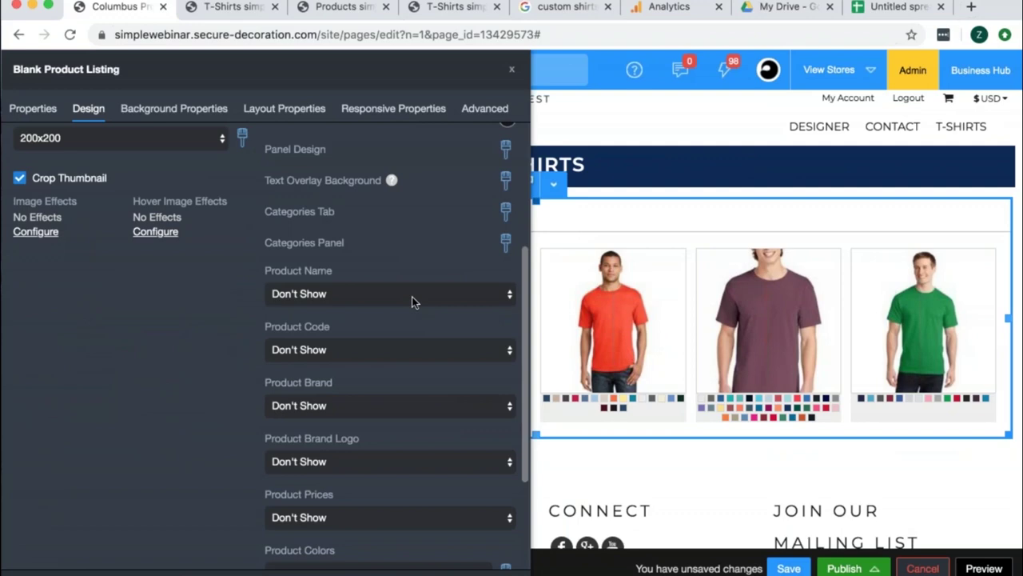
left_click(413, 302)
left_click(505, 304)
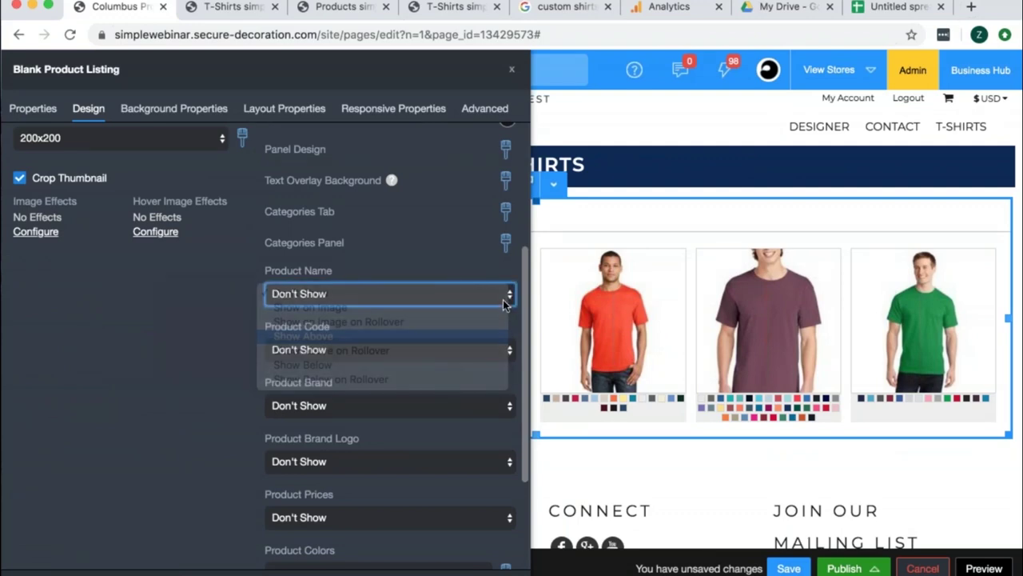
left_click(506, 295)
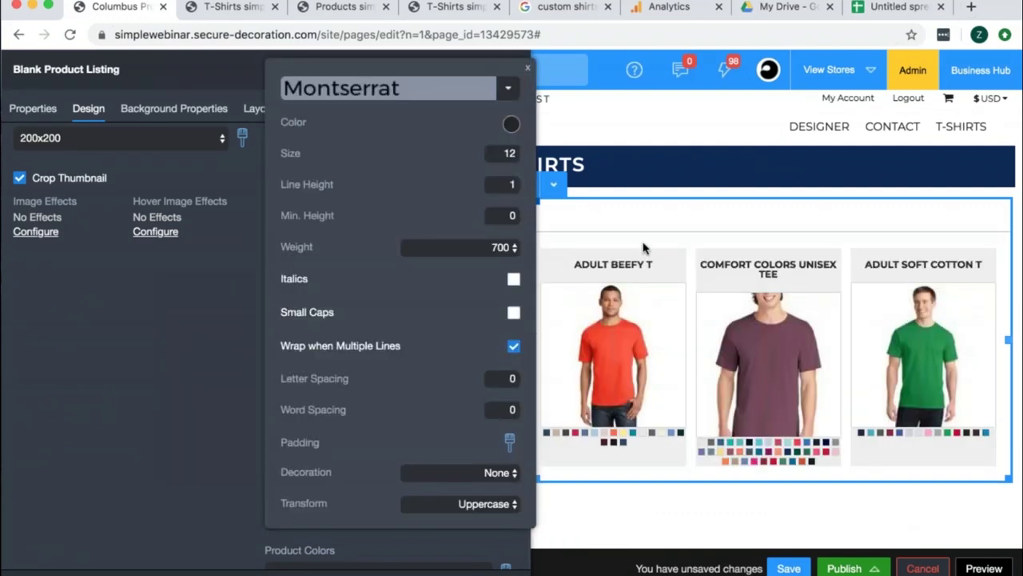
Set the product name text's line height to 1.5 and its minimum height to 36.
left_click(503, 184)
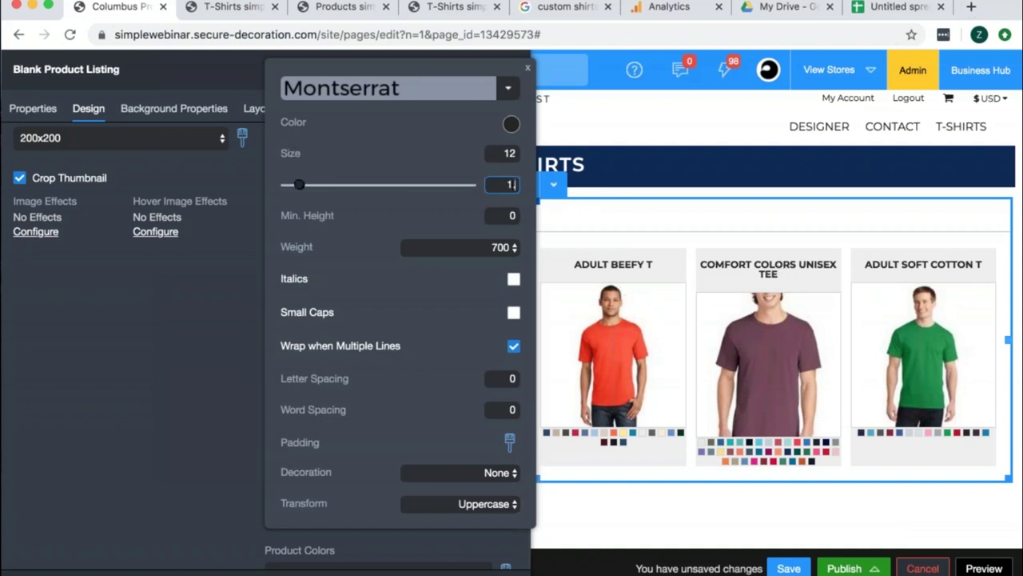
type(".5")
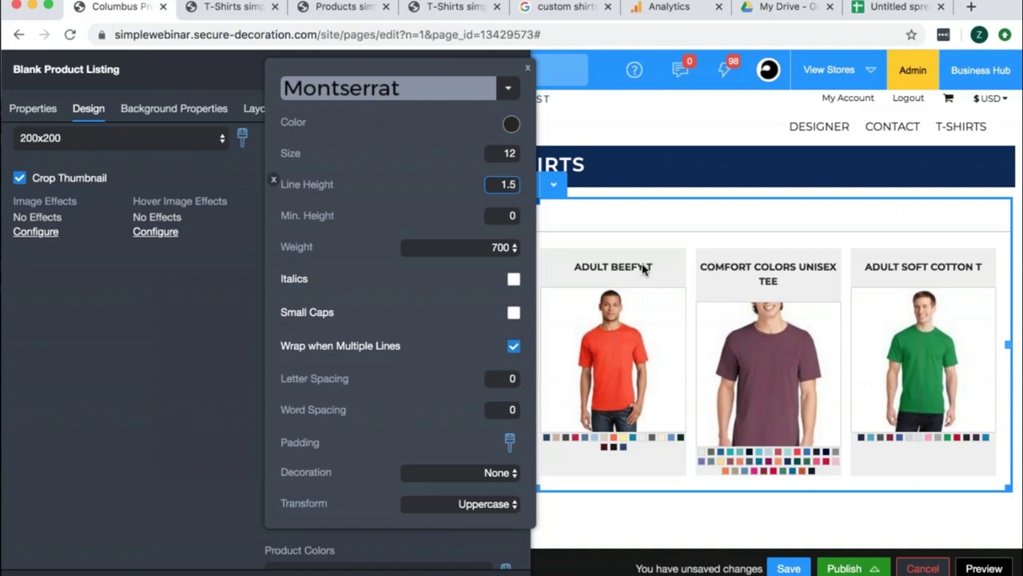
mouse_move(498, 147)
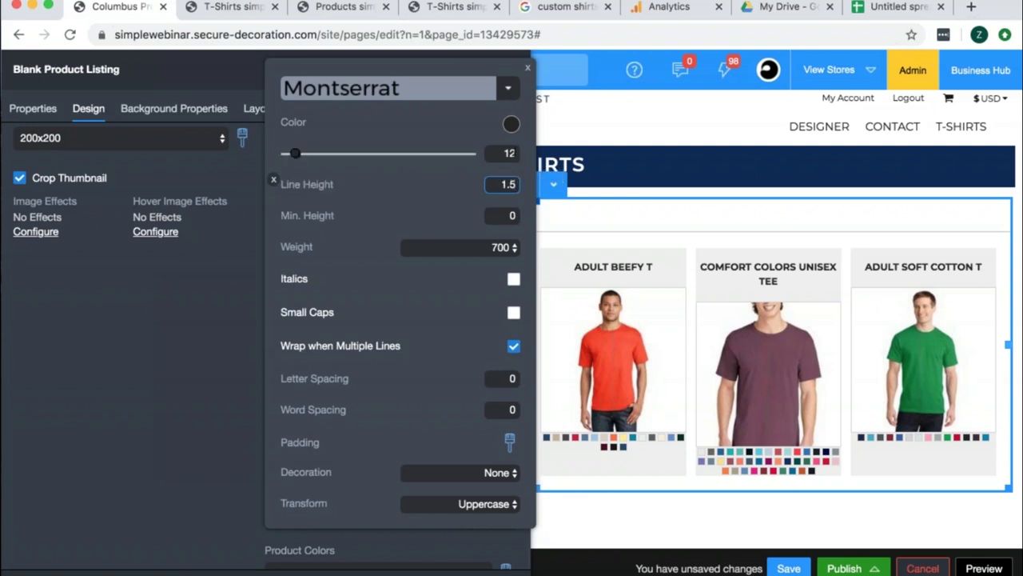
mouse_move(516, 184)
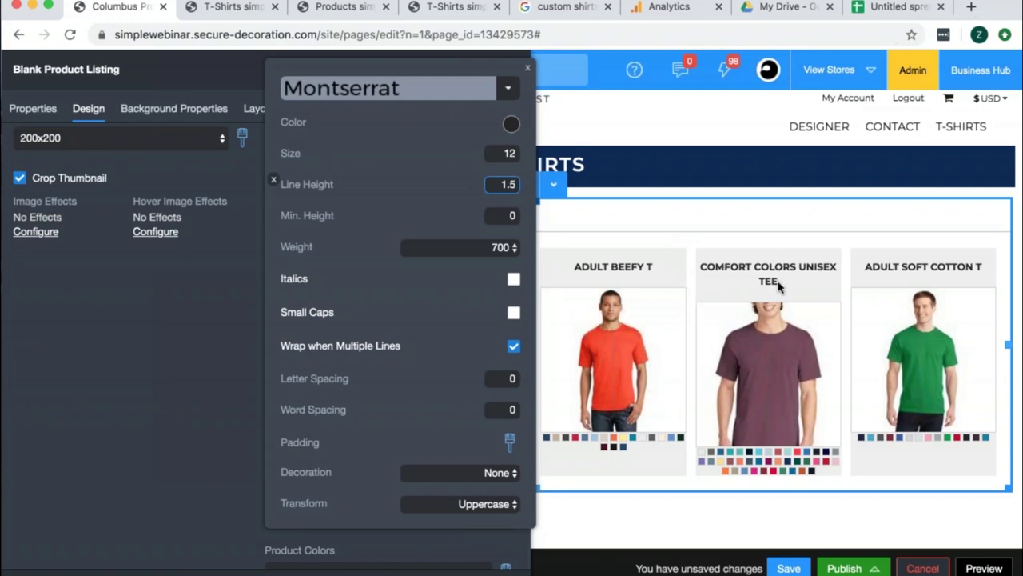
left_click(505, 215)
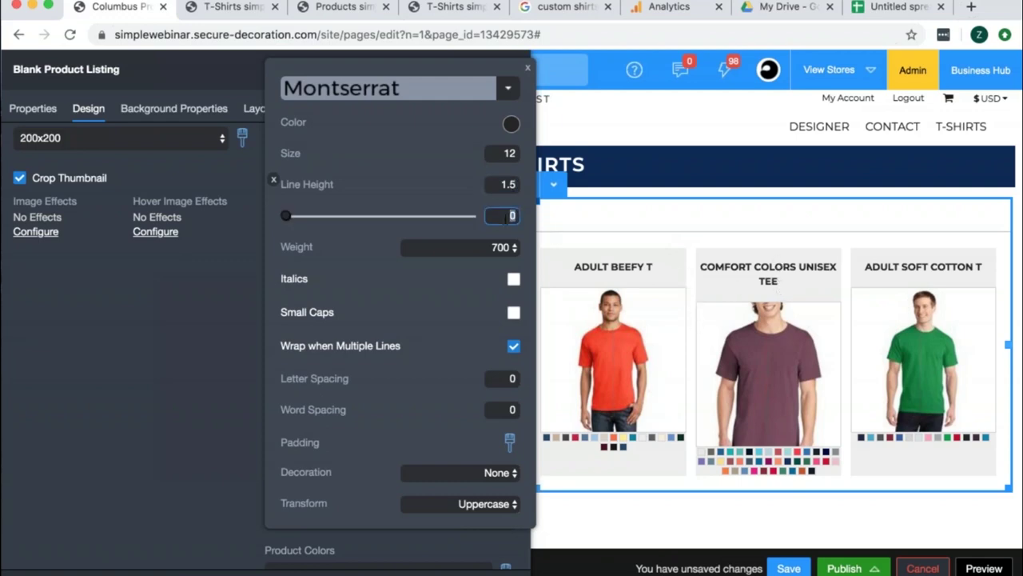
type("36")
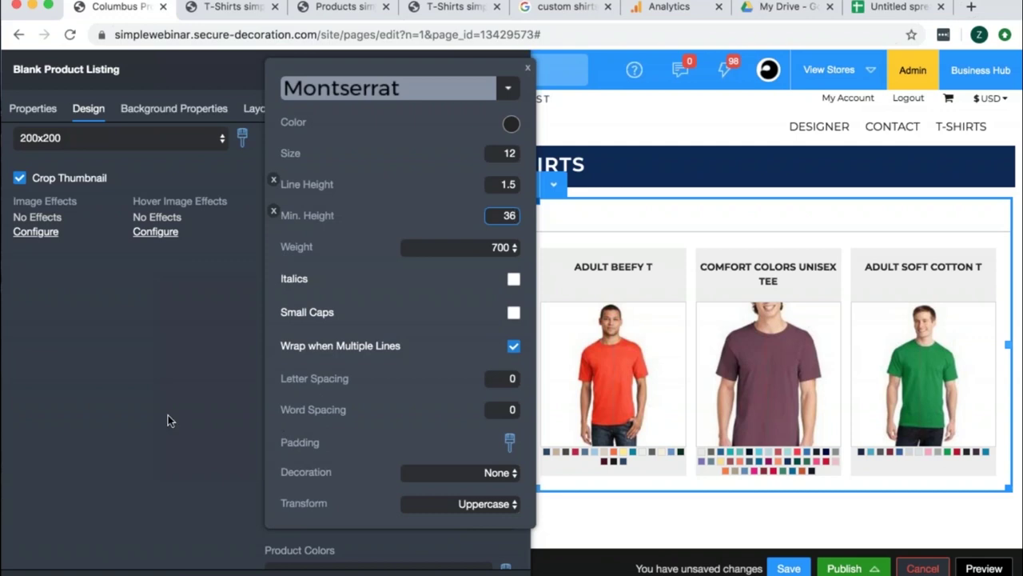
Turn off wrapping on multiple lines for the product name and set its minimum height to 0.
left_click(513, 346)
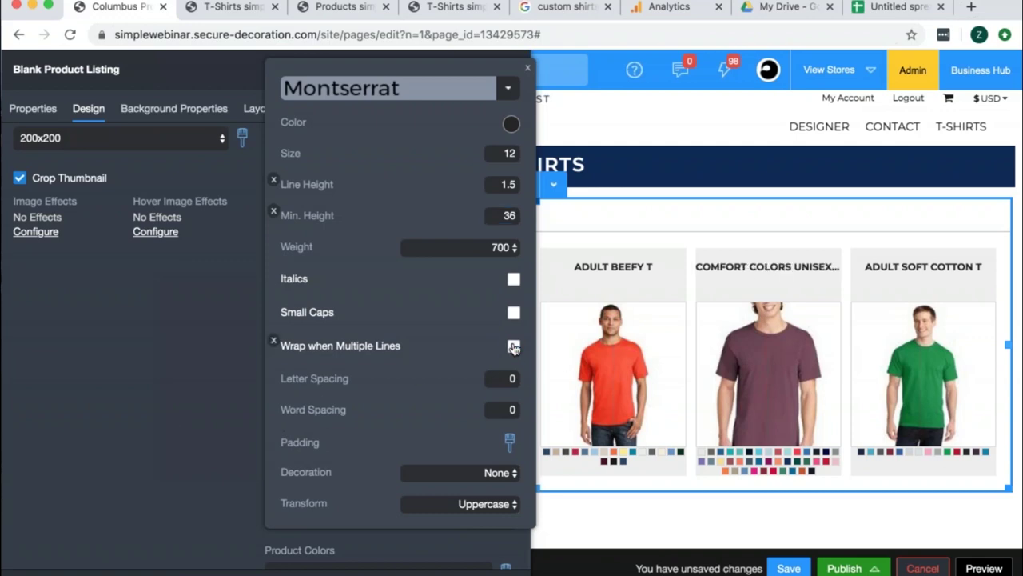
double_click(508, 214)
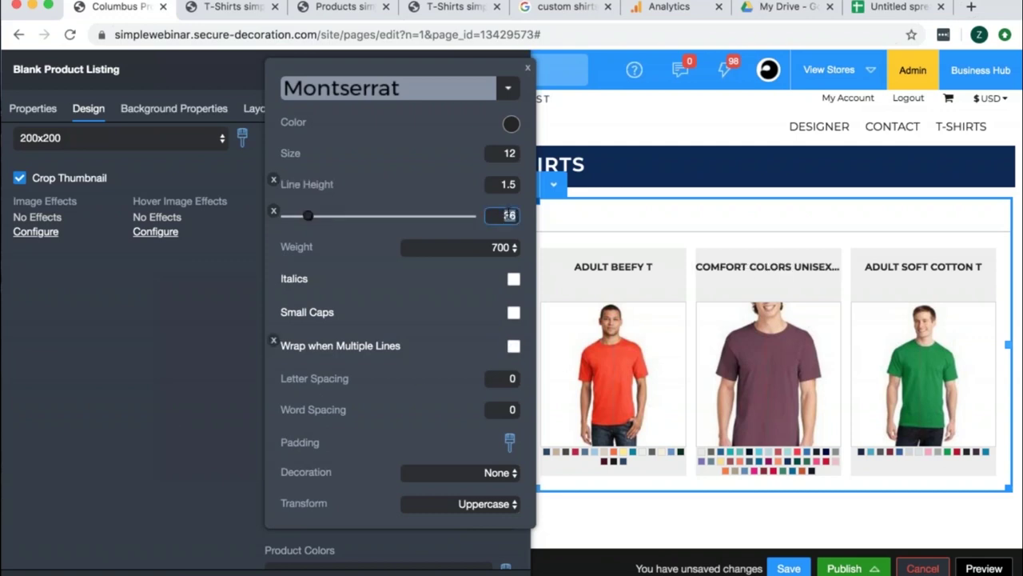
type("0")
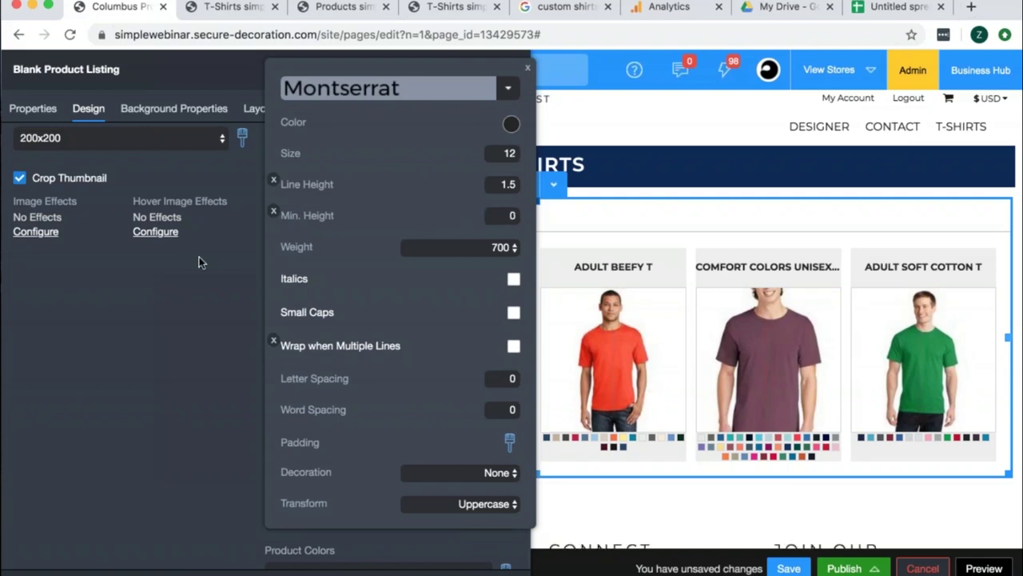
left_click(182, 418)
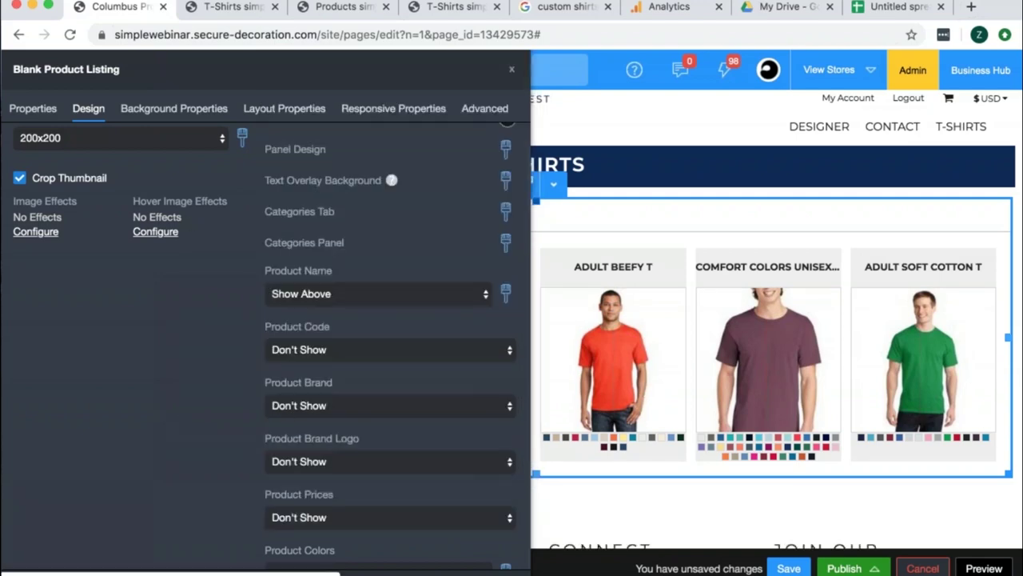
Set the product prices to Show Below in the product listing design.
scroll(480, 399, "down", 4)
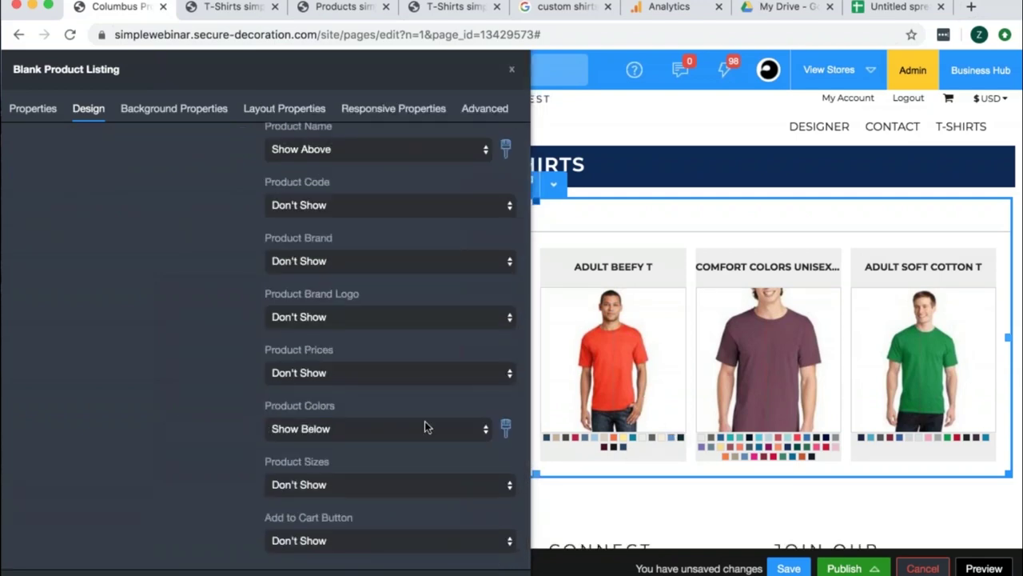
left_click(431, 371)
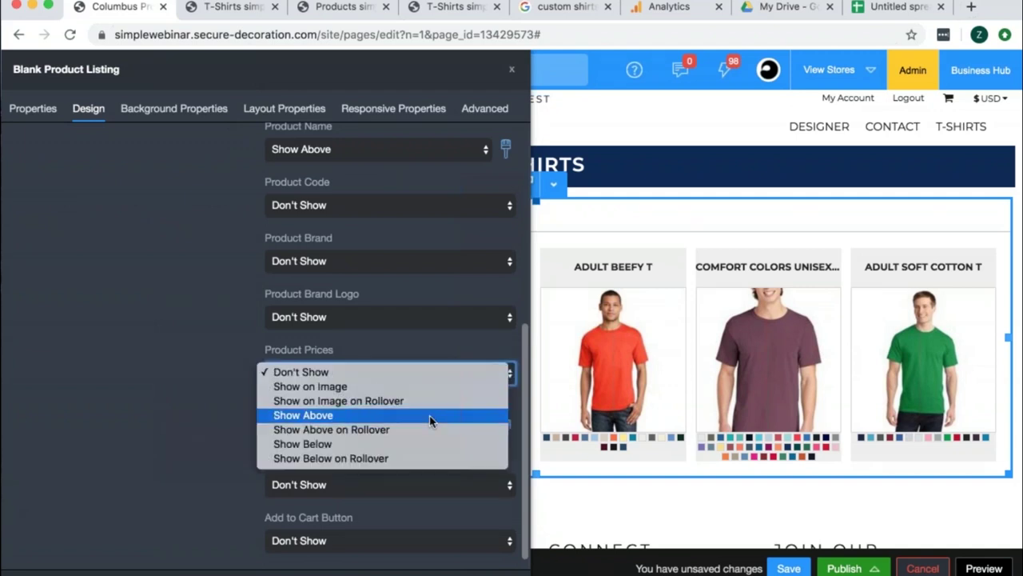
left_click(427, 444)
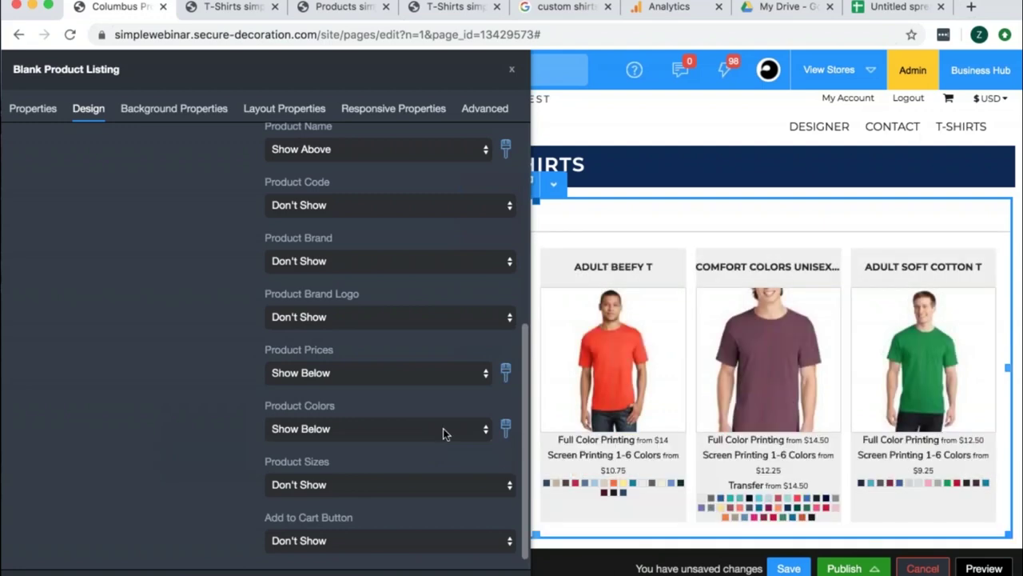
Enable the Edit Hover and Edit Active styling options for the listing's category tabs.
scroll(443, 427, "up", 8)
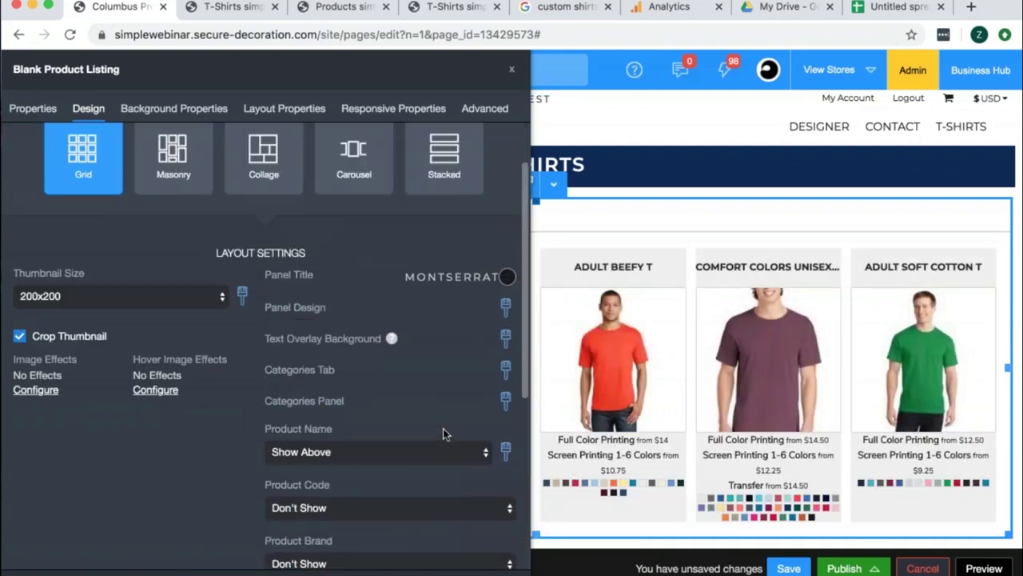
left_click(507, 373)
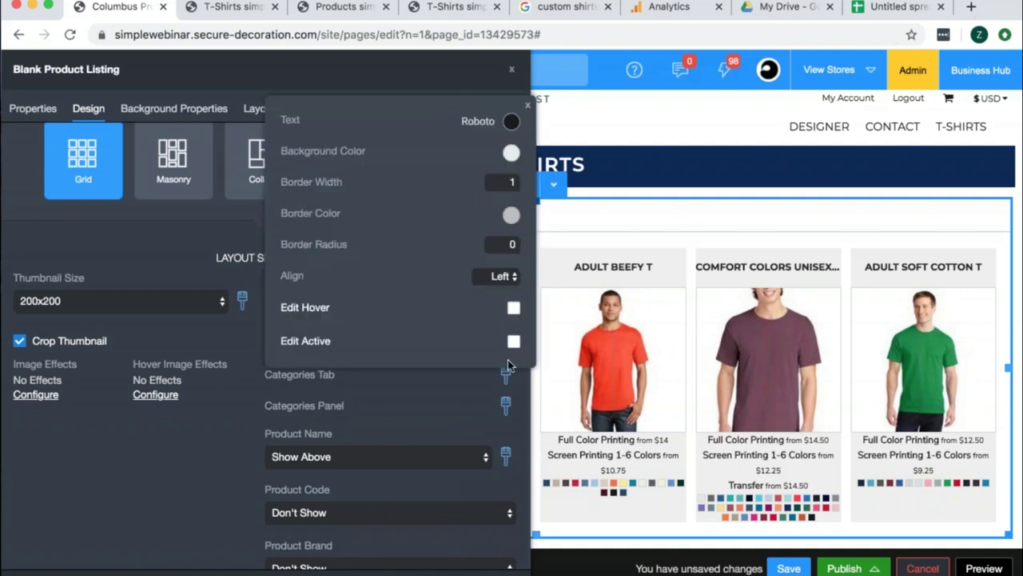
left_click(513, 309)
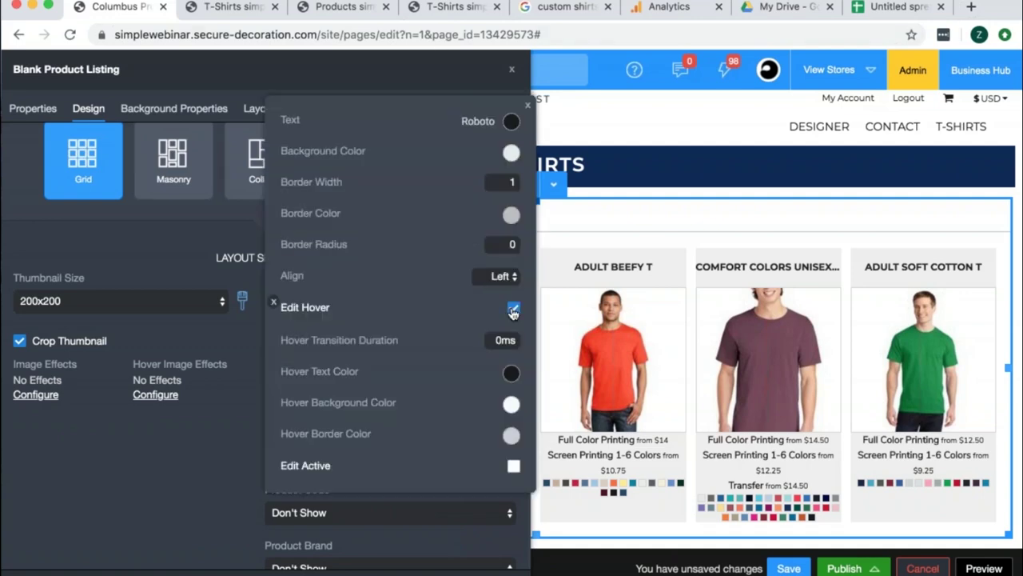
left_click_drag(414, 62, 891, 61)
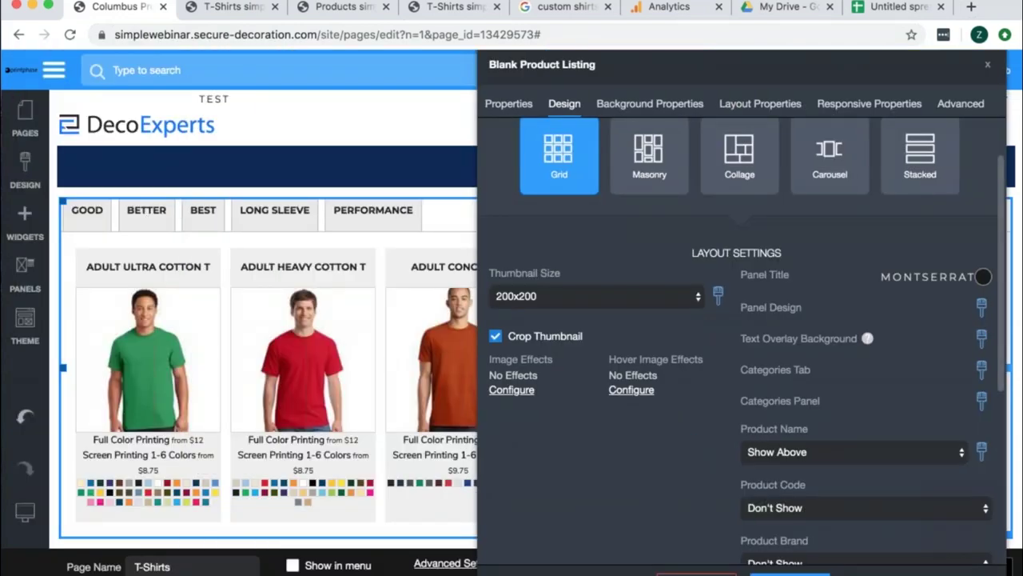
left_click(982, 368)
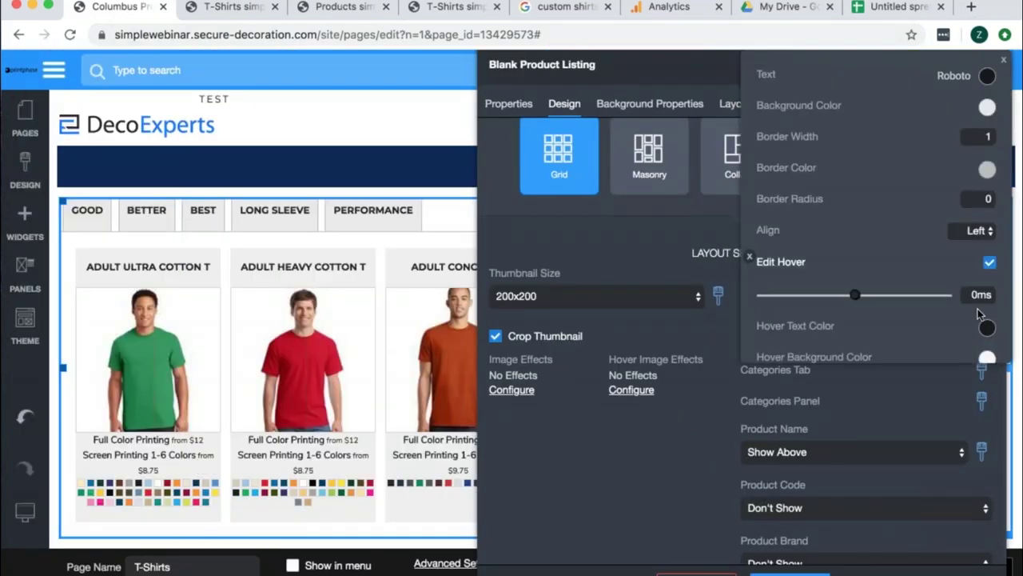
scroll(985, 320, "down", 2)
left_click(990, 336)
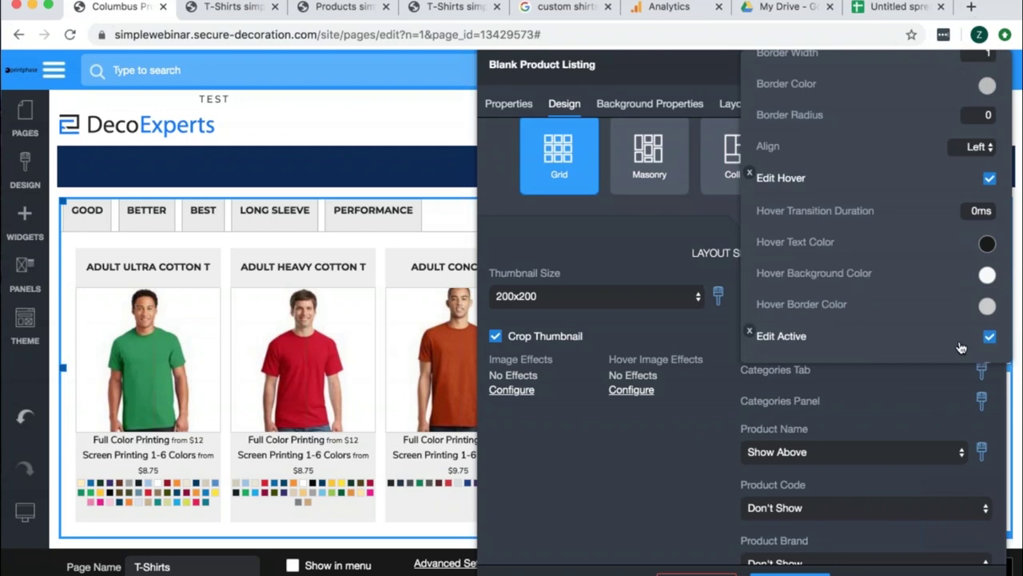
Set the active category tab's background color to a medium gray, RGB 162, 162, 162.
scroll(961, 347, "down", 2)
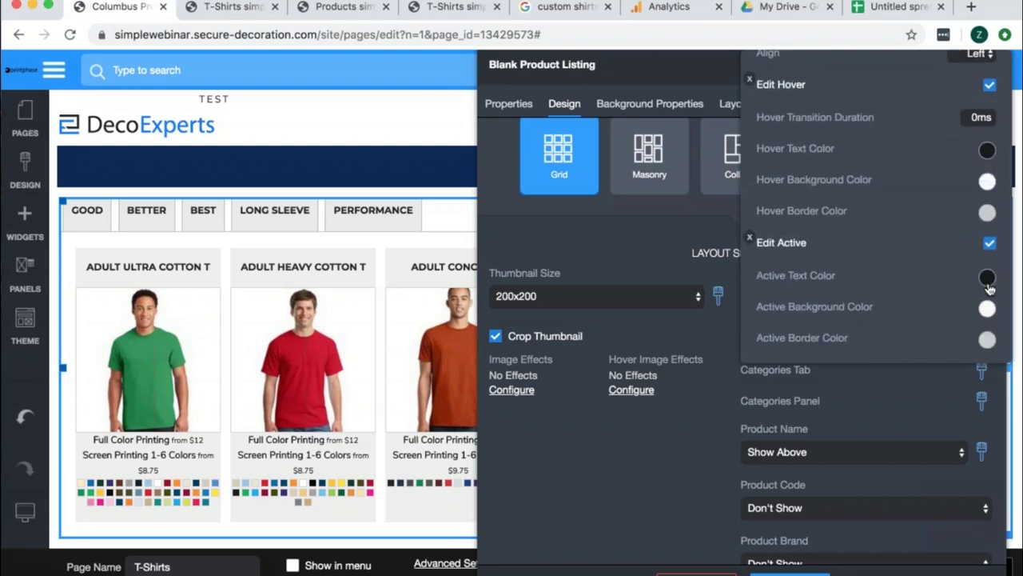
left_click(986, 308)
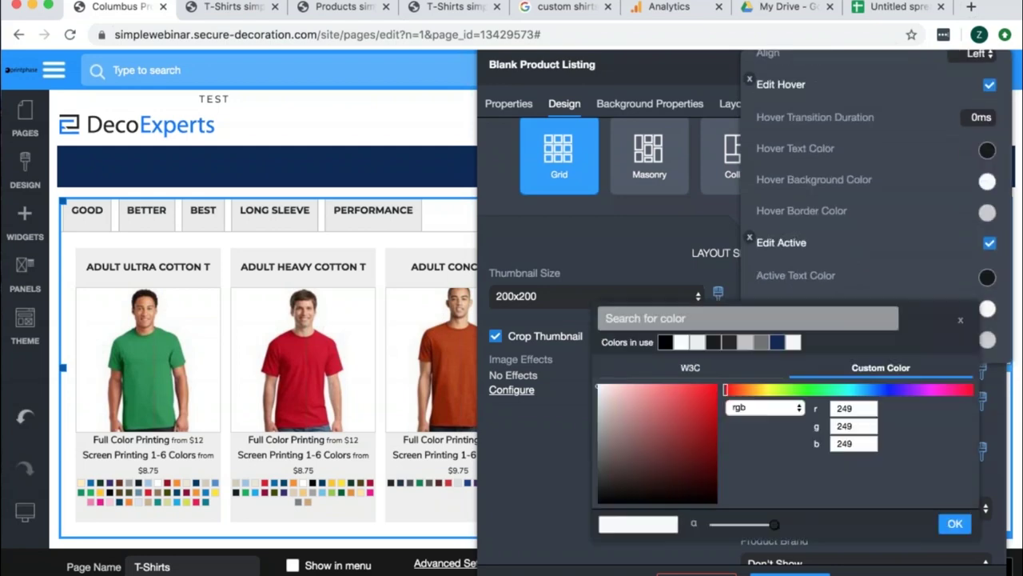
left_click(780, 344)
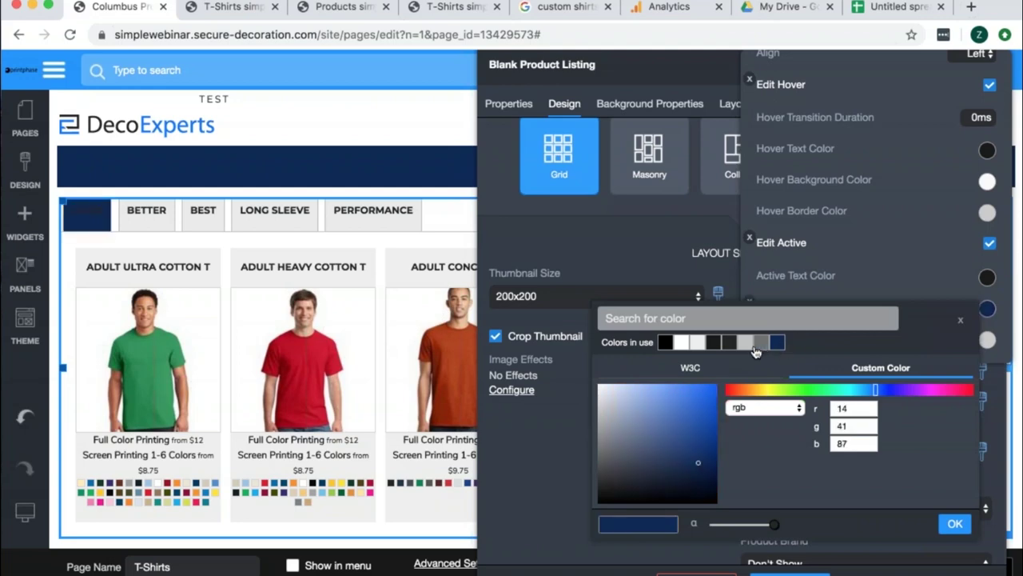
left_click(749, 349)
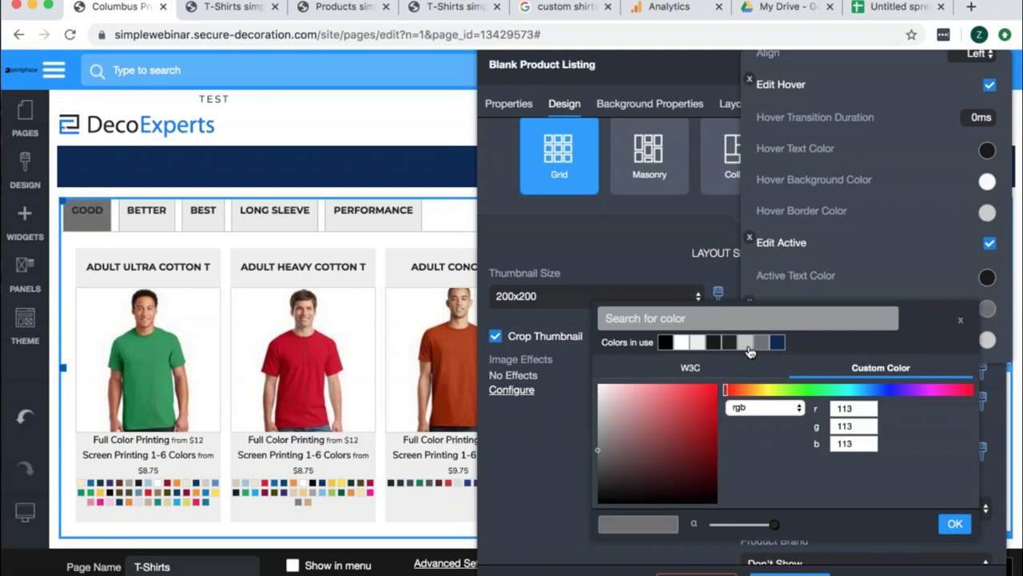
left_click(748, 349)
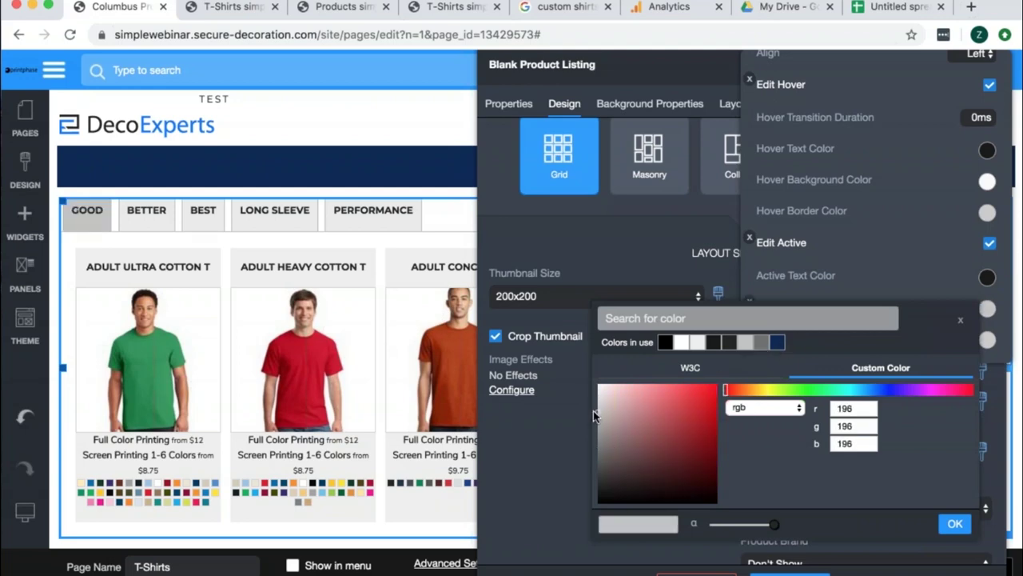
left_click_drag(605, 423, 597, 428)
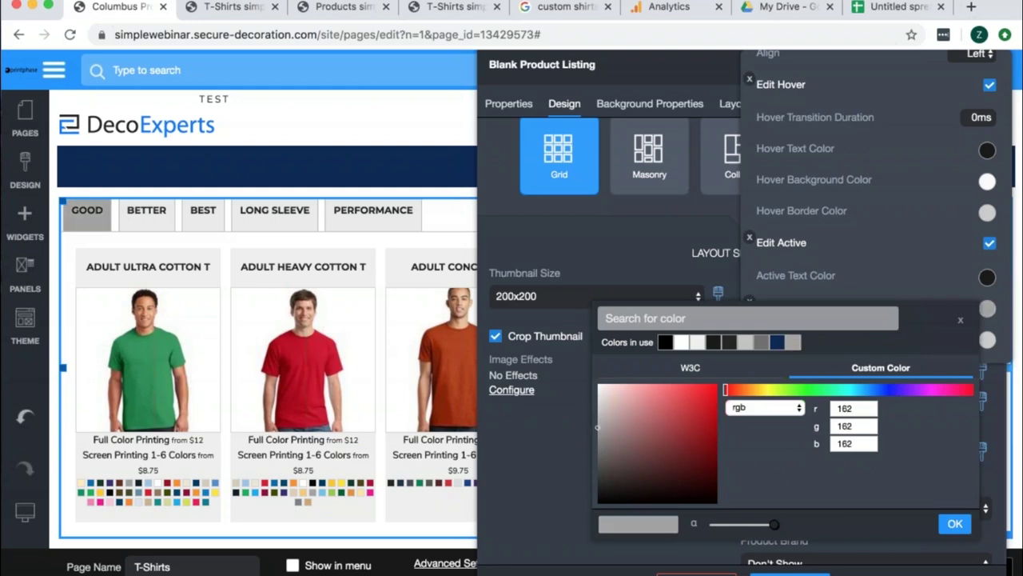
left_click(956, 523)
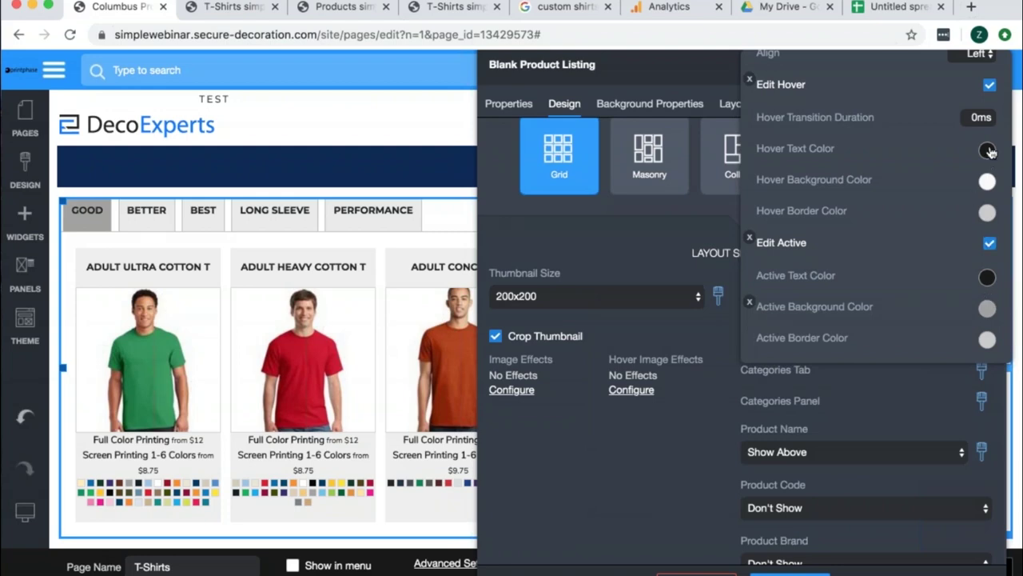
Set the category tabs' hover background color to red, RGB 200, 0, 0.
left_click(988, 183)
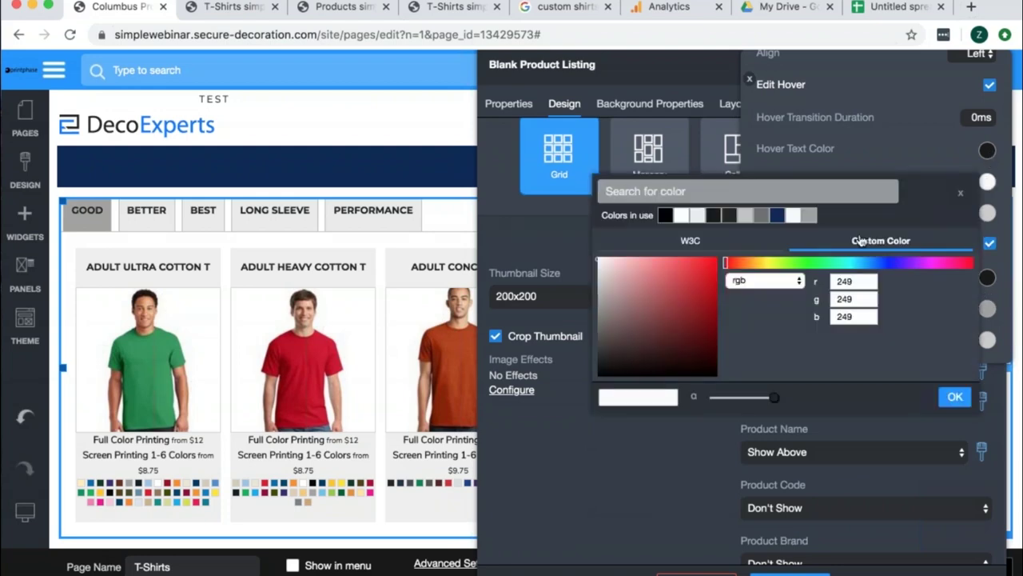
mouse_move(696, 286)
left_mouse_down()
mouse_move(753, 281)
mouse_move(755, 293)
left_mouse_up()
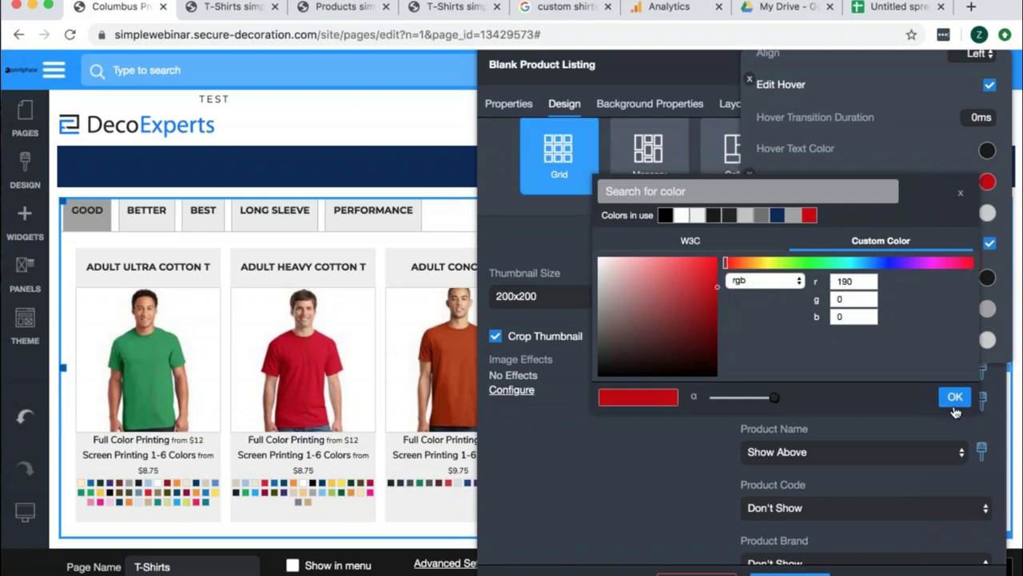
double_click(864, 282)
type("200")
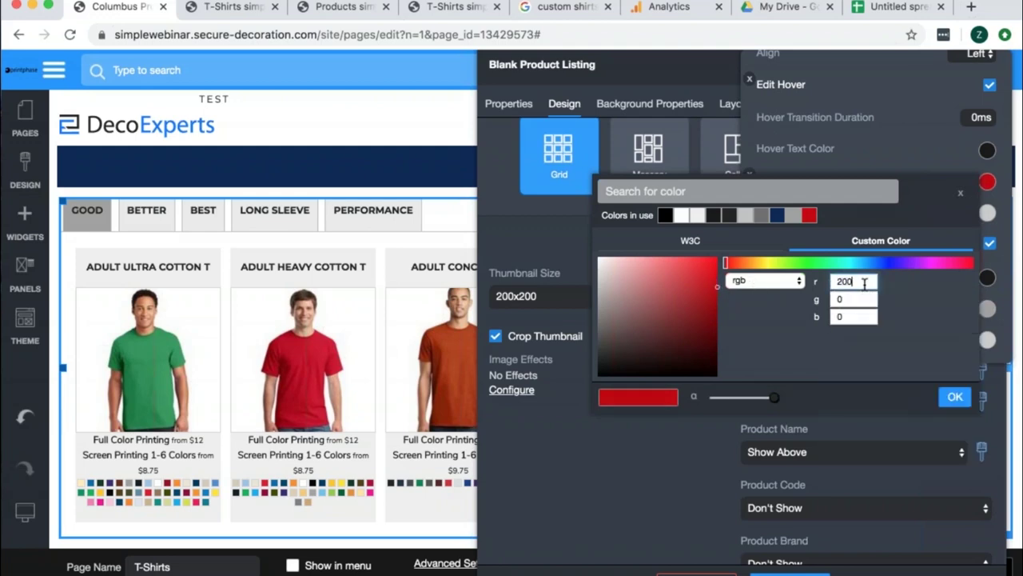
left_click(955, 397)
left_click(447, 238)
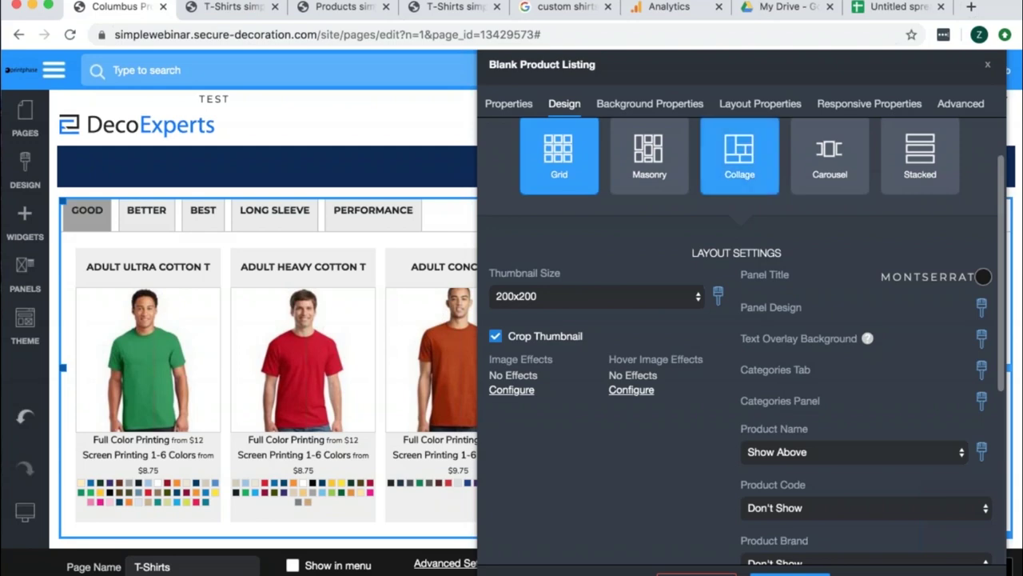
Center the category tabs in the product listing and close the listing settings.
left_click(980, 369)
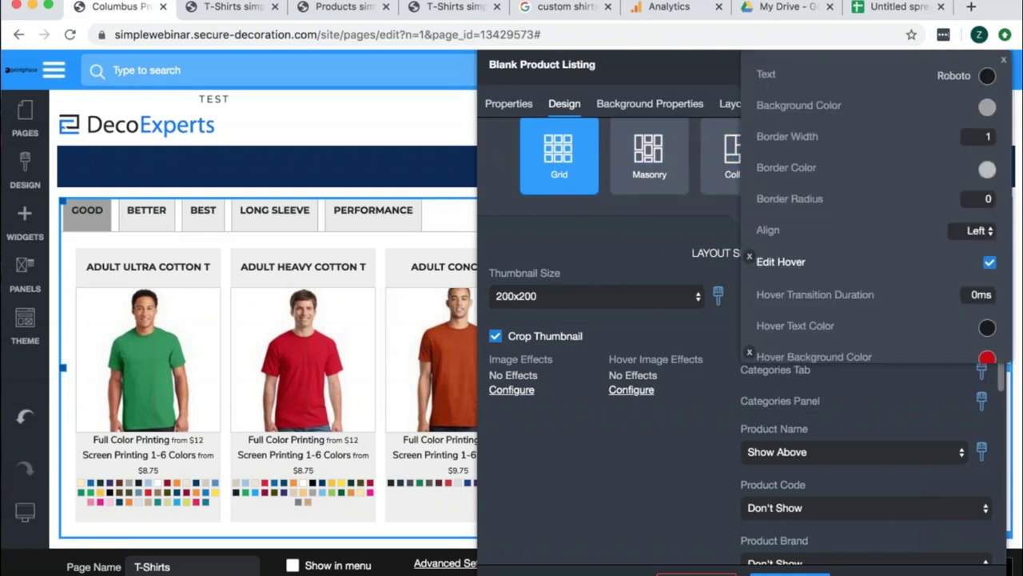
left_click(975, 231)
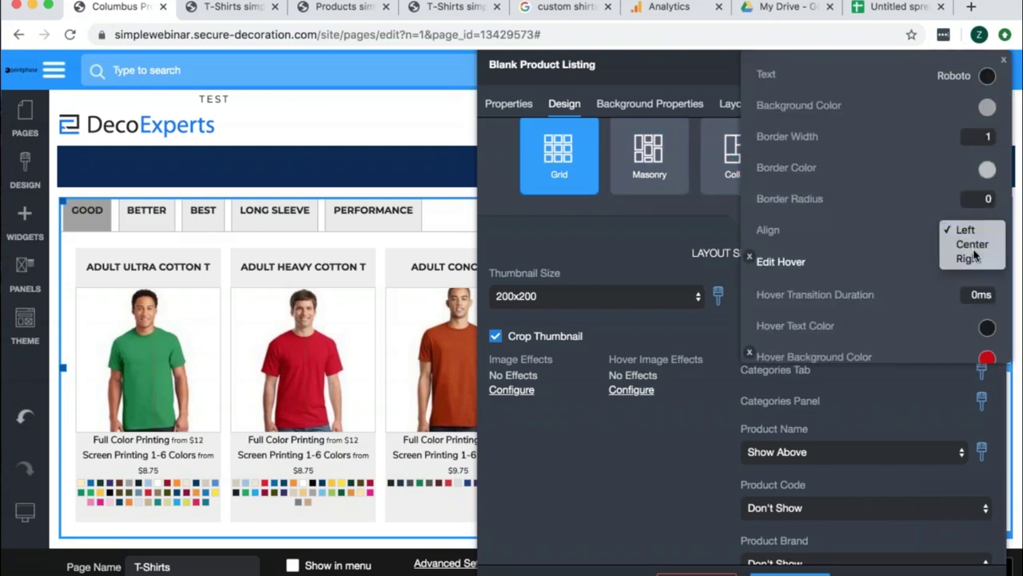
left_click(971, 245)
left_click(713, 64)
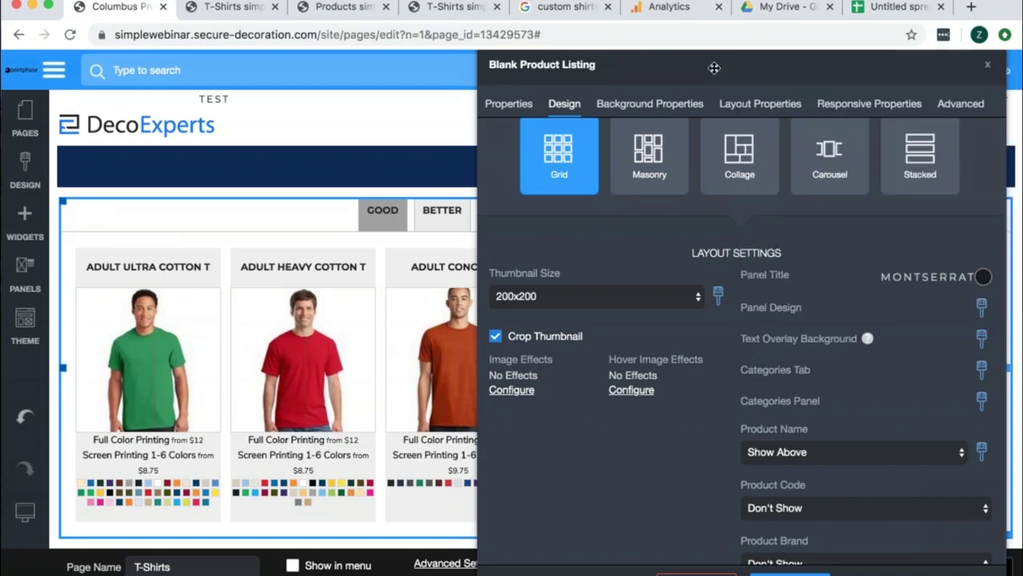
left_click_drag(713, 67, 750, 238)
left_click_drag(502, 285, 969, 132)
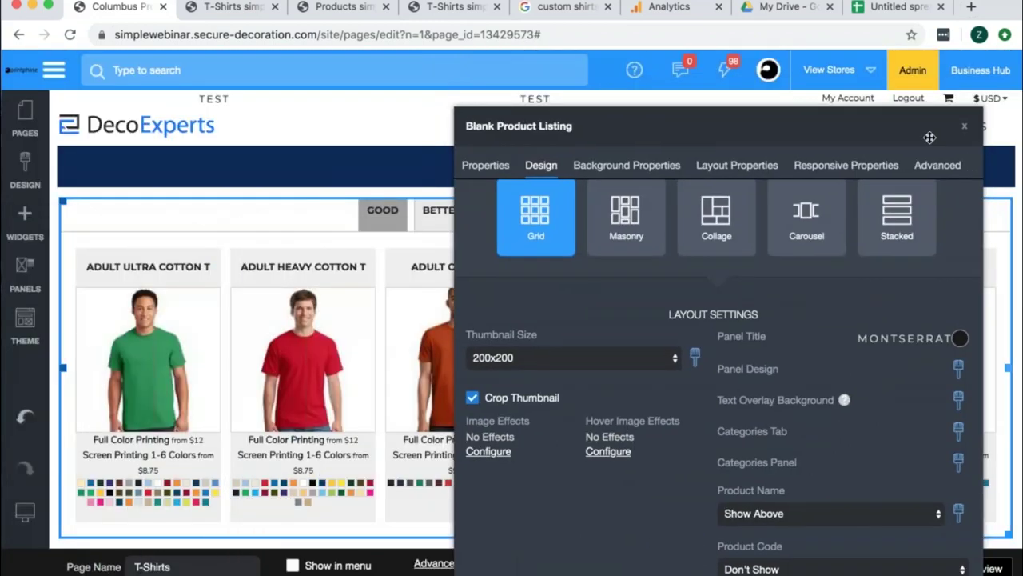
left_click(361, 375)
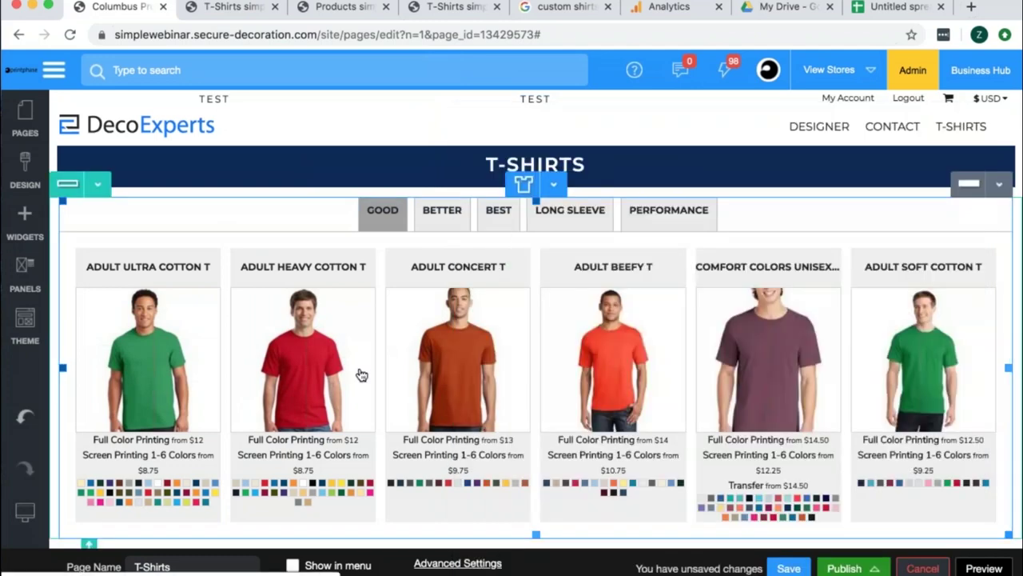
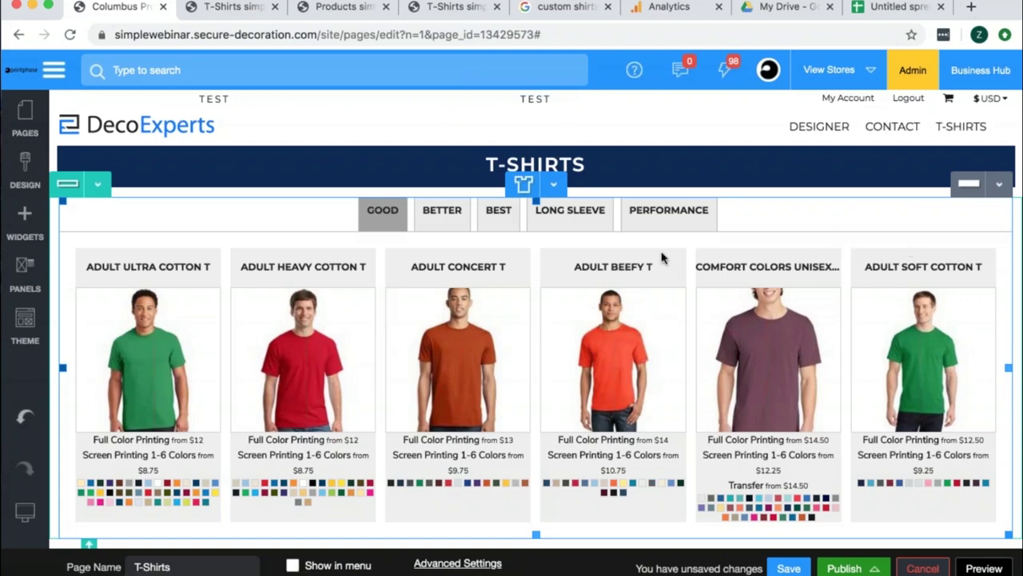
Set the thumbnail size to 250x250 in the product listing's design settings.
double_click(649, 349)
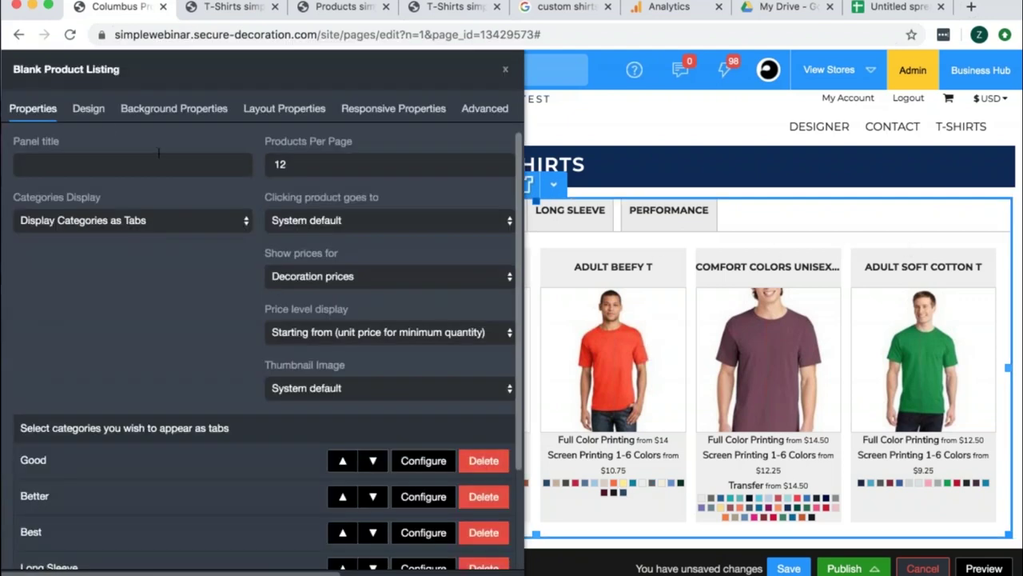
left_click(87, 108)
scroll(424, 376, "down", 5)
scroll(423, 377, "up", 5)
left_click(167, 236)
left_click(155, 246)
scroll(410, 441, "down", 1)
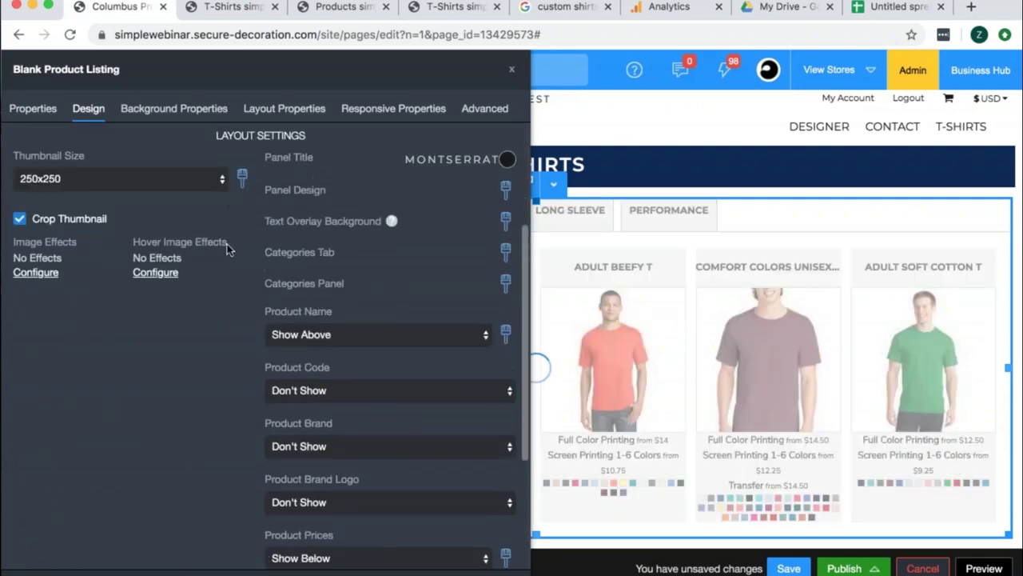
Style the product thumbnails with a white background and a border width of 0.
left_click(242, 177)
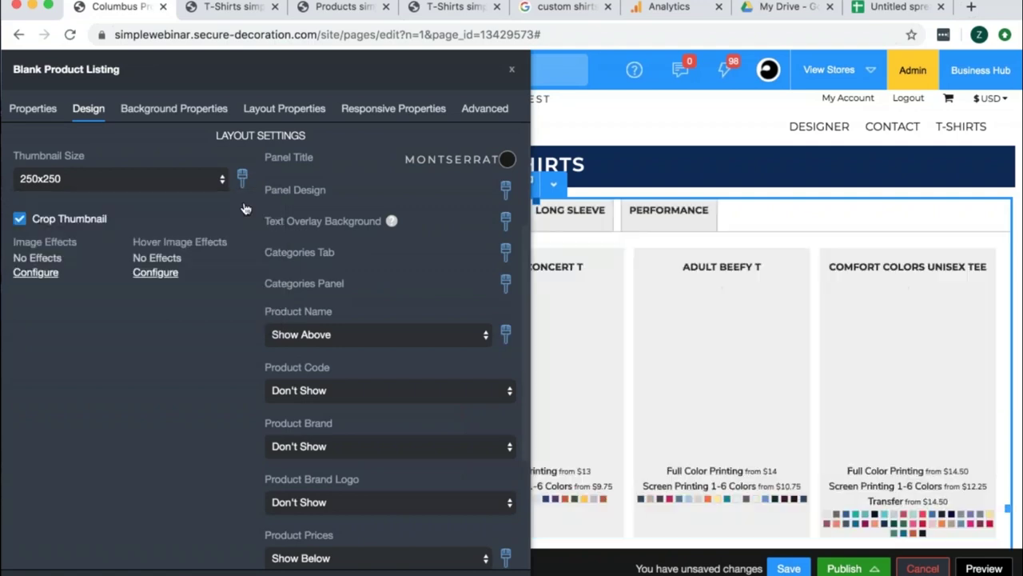
left_click(242, 177)
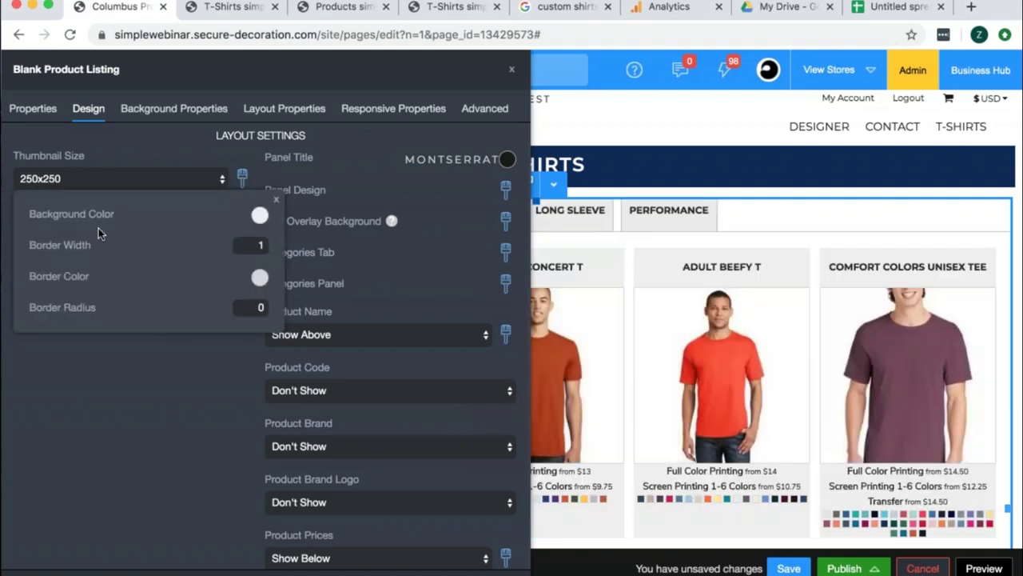
left_click(258, 218)
left_click(357, 248)
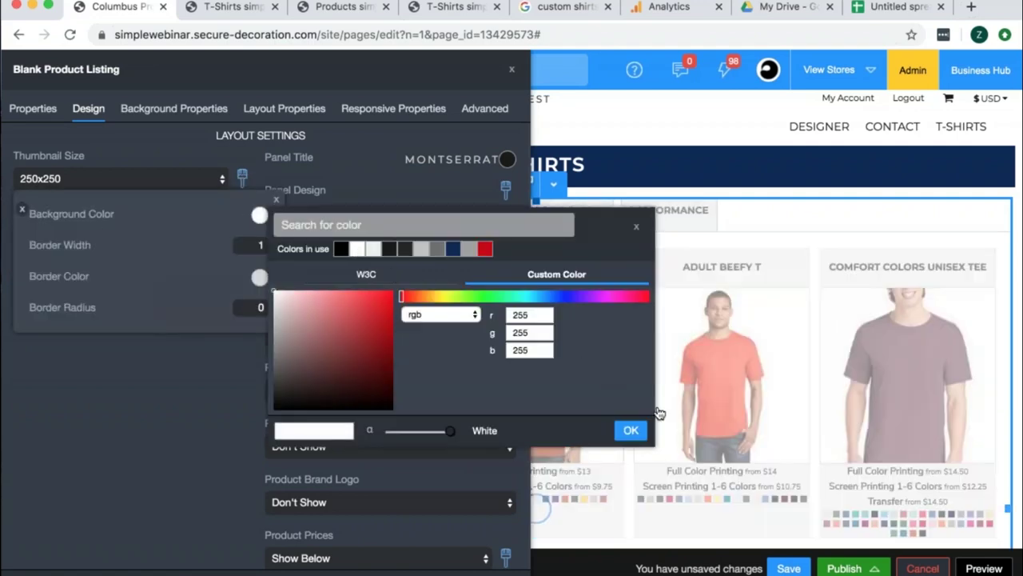
left_click(630, 430)
left_click(251, 245)
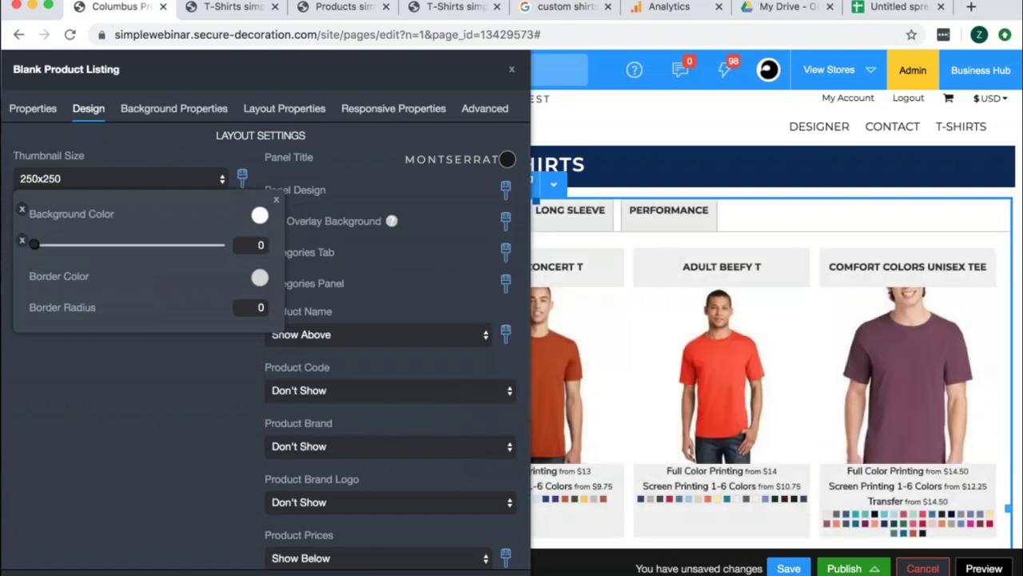
left_click(509, 196)
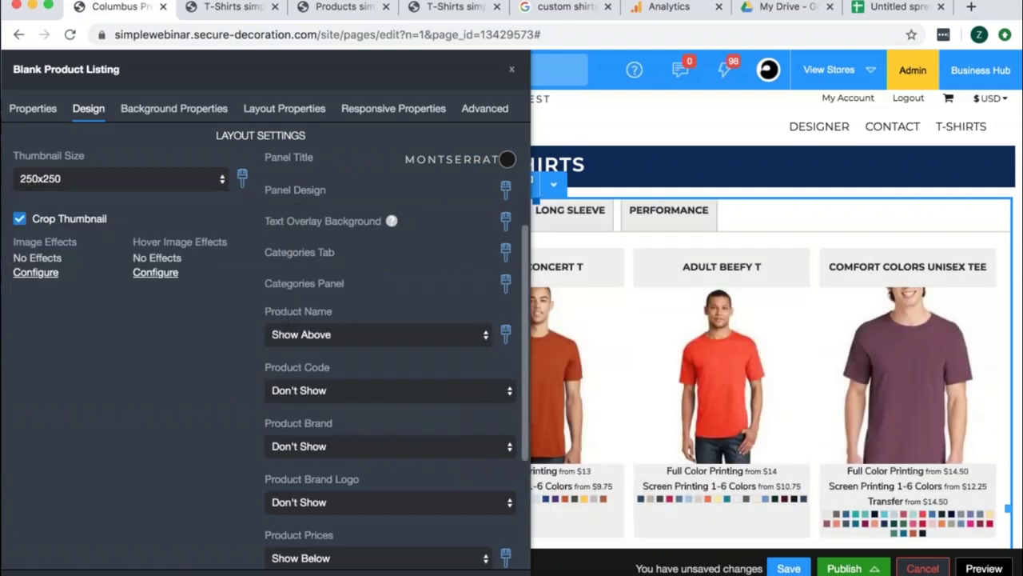
Give the listing's product panels a white background and a border width of 1.
left_click(505, 188)
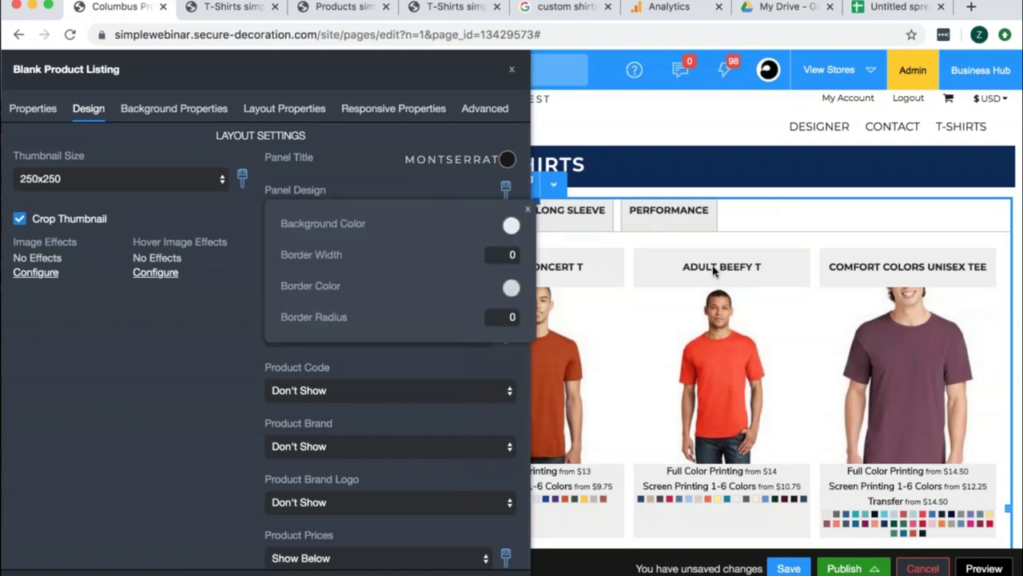
left_click(511, 226)
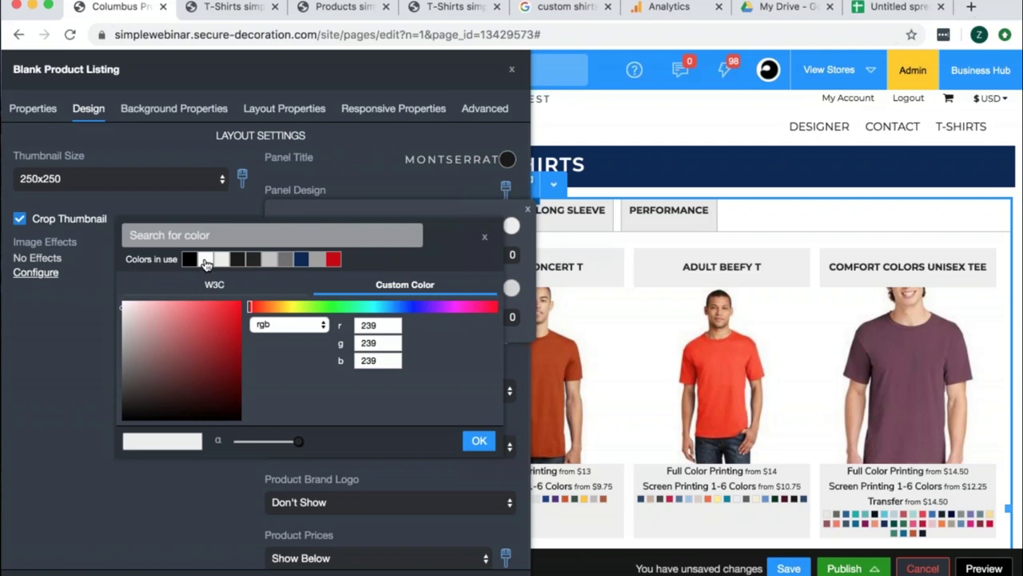
left_click(477, 438)
left_click_drag(290, 260, 295, 261)
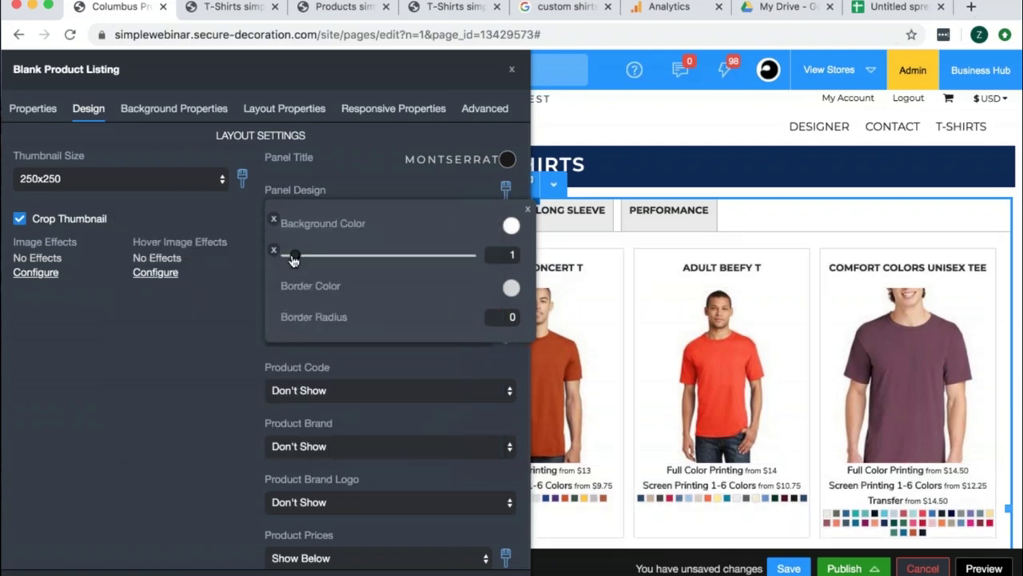
left_click(1005, 454)
Set the product listing's alignment to Center in its layout properties.
left_click(268, 107)
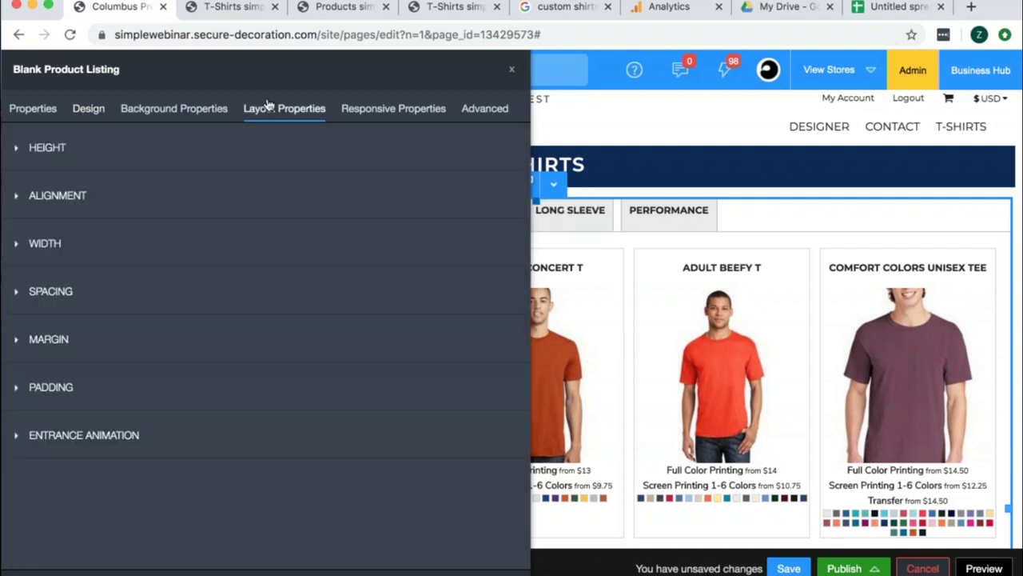
left_click(57, 195)
left_click(132, 251)
left_click(38, 263)
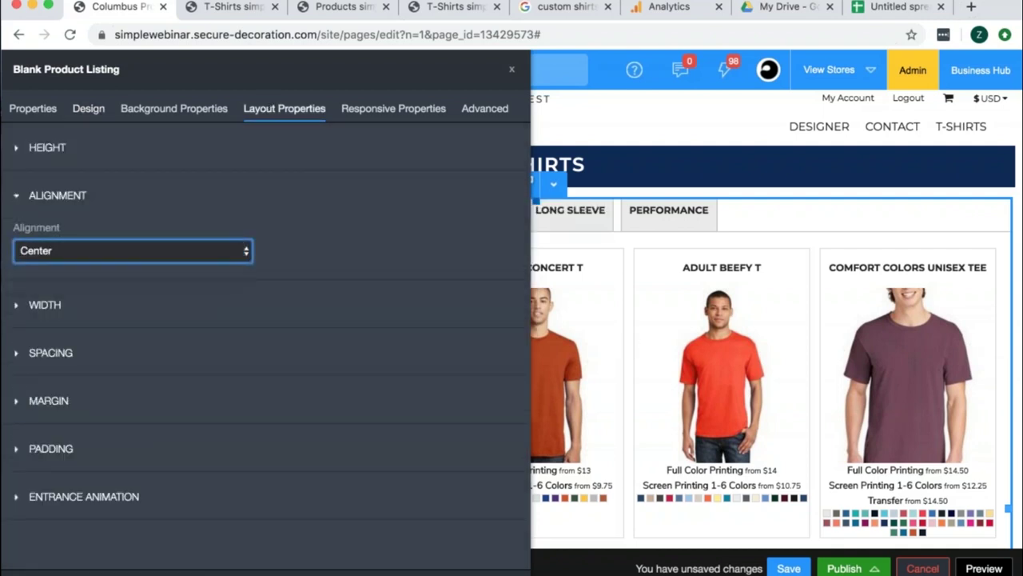
Set the product listing's spacing to Large, then close its settings and save the T-Shirts page.
left_click(50, 352)
left_click(77, 408)
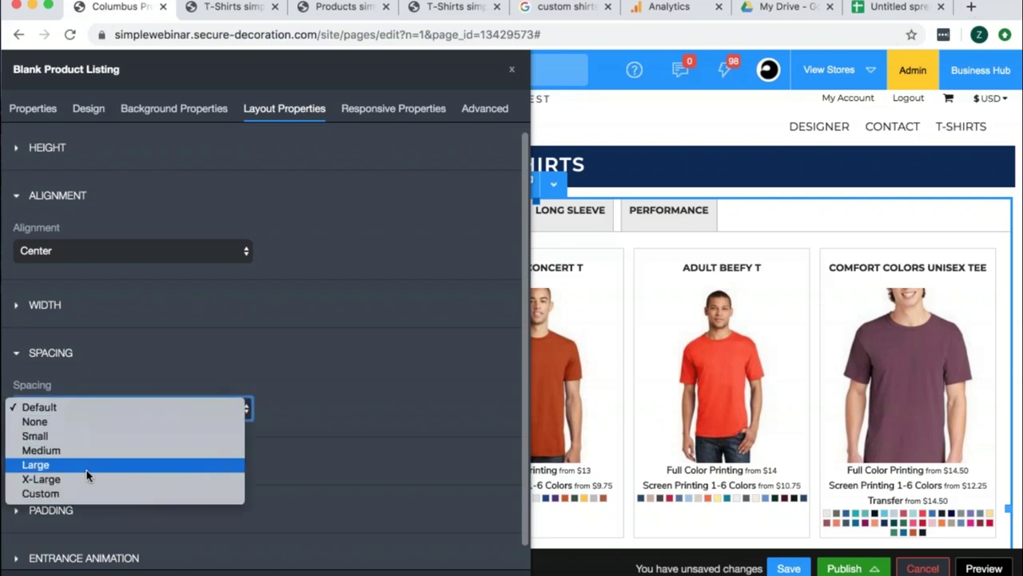
left_click(87, 468)
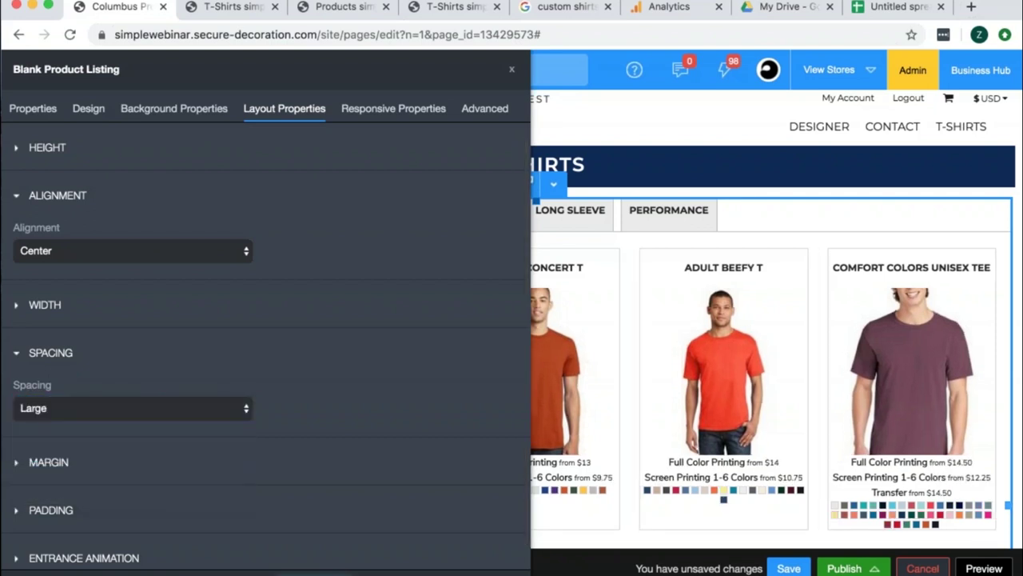
left_click(605, 373)
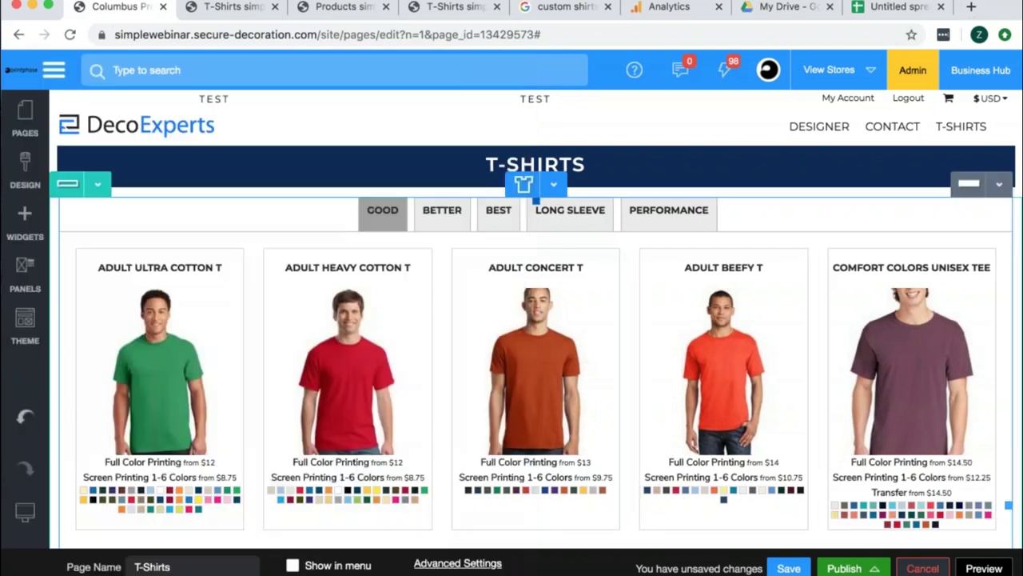
left_click(788, 568)
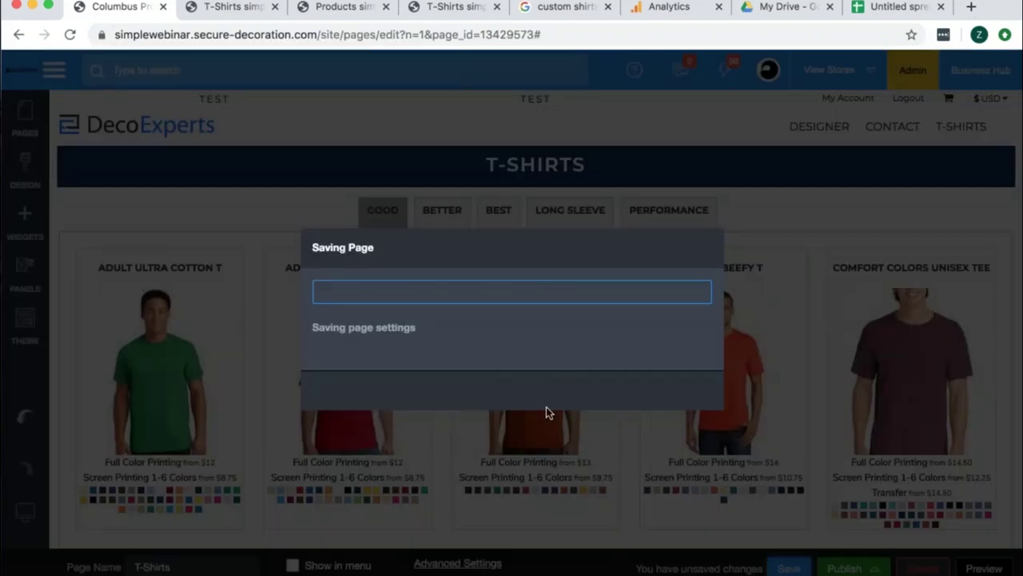
left_click(526, 388)
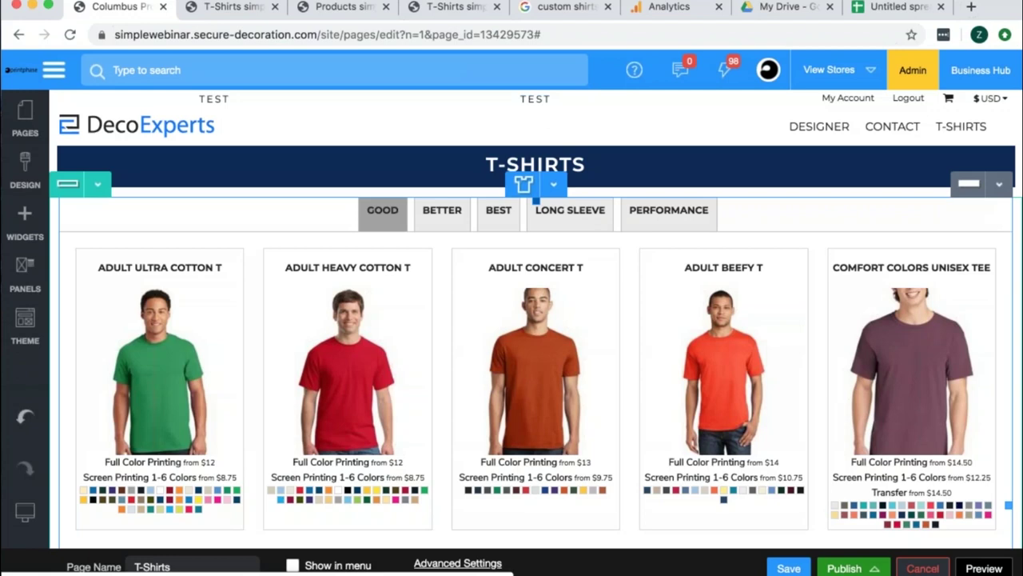
Duplicate the T-Shirts page as "Good" and nest the copy under T-Shirts in the page list.
left_click(24, 124)
scroll(238, 400, "down", 2)
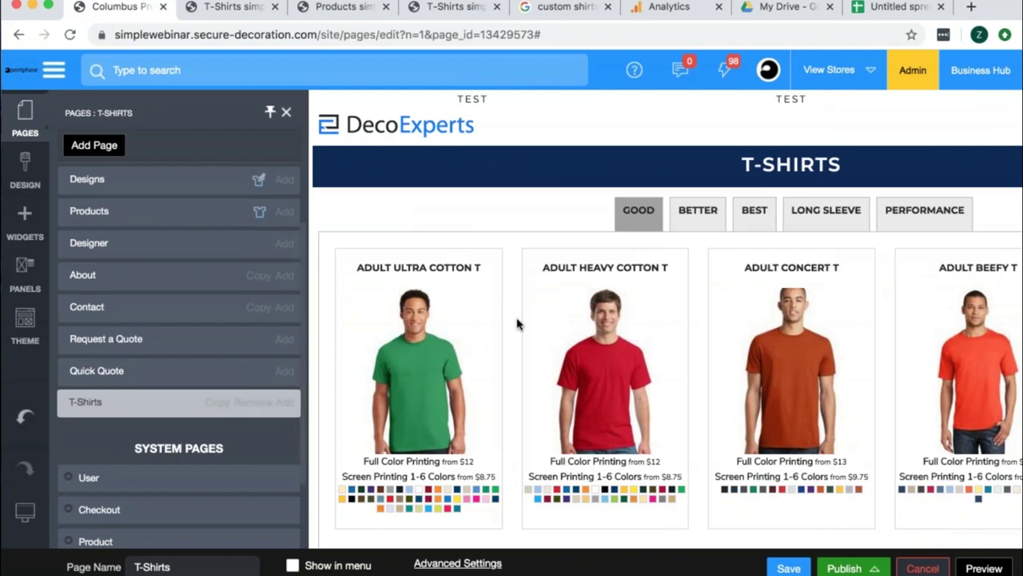
left_click(215, 403)
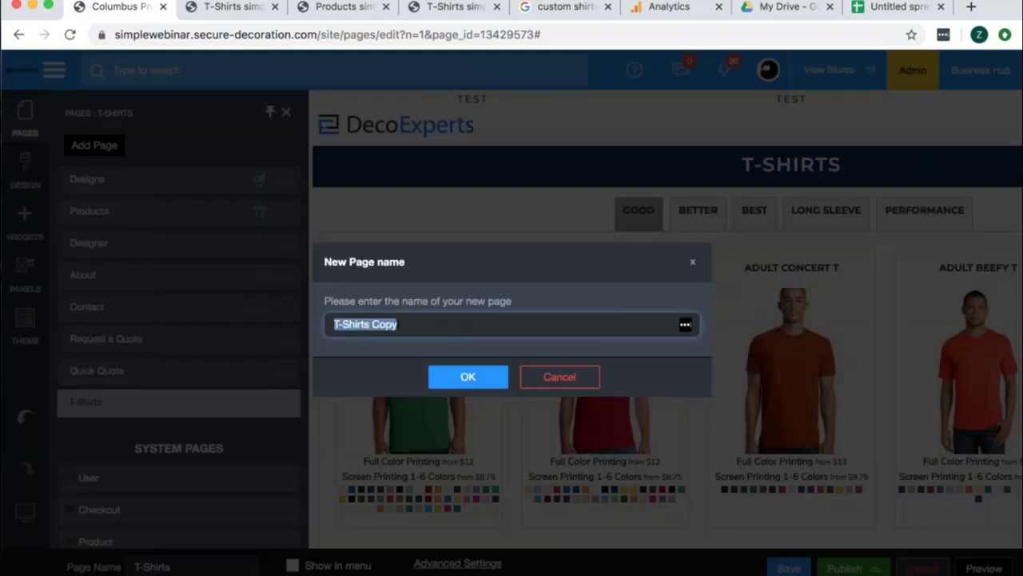
type("Good")
left_click(464, 377)
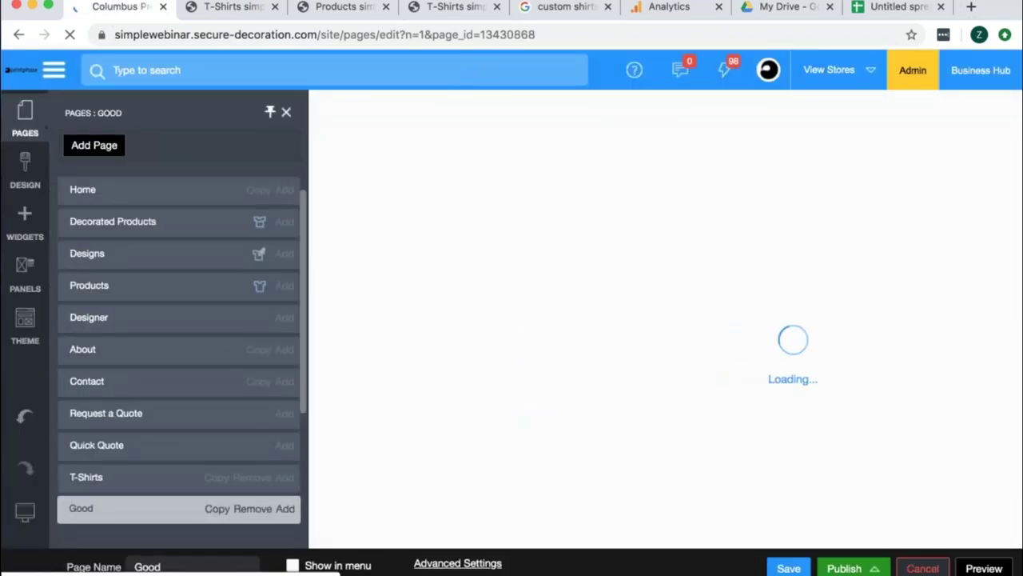
left_click_drag(80, 512, 64, 480)
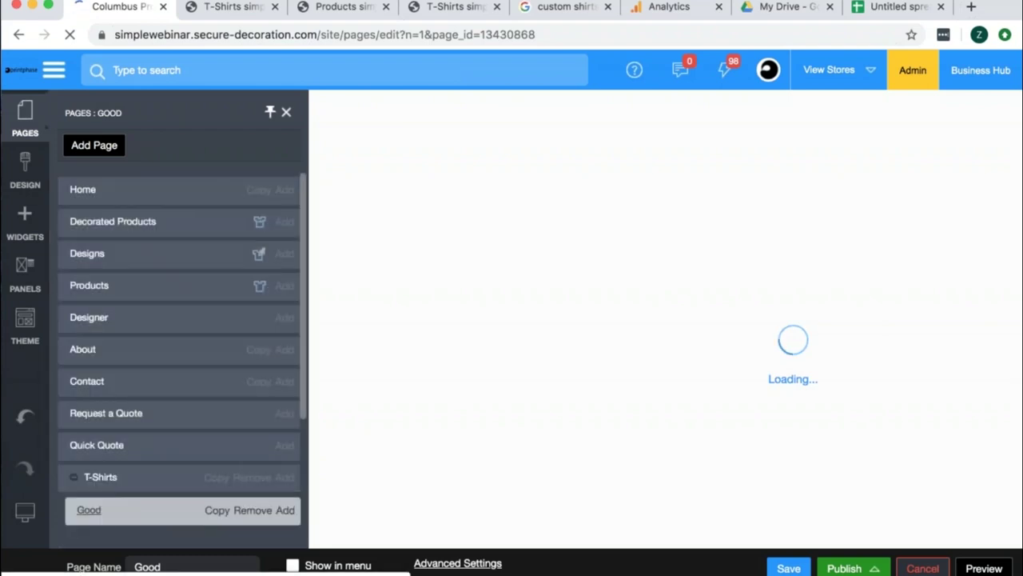
Duplicate the Good page under the name "Better".
left_click(216, 512)
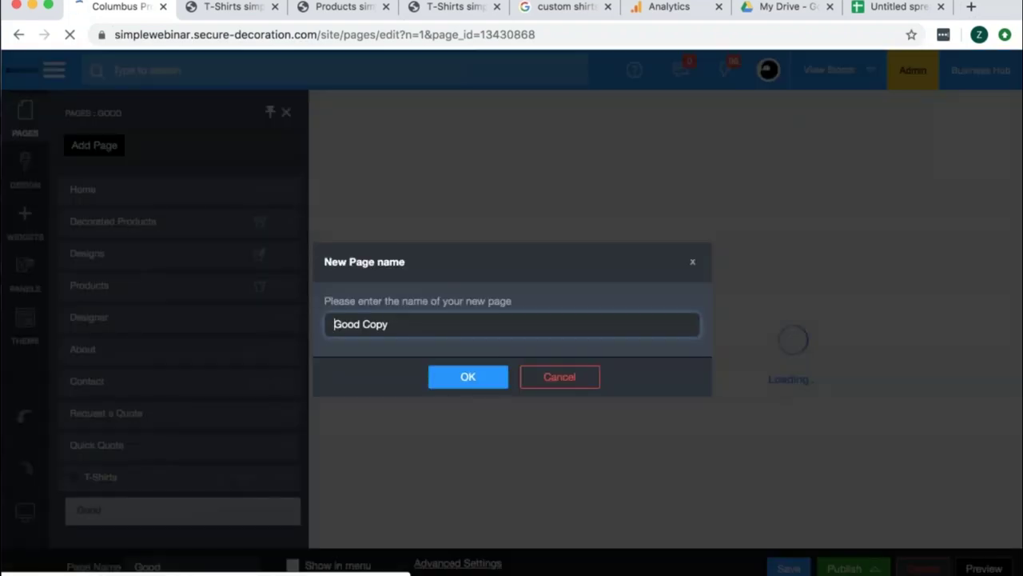
triple_click(383, 324)
type("Better")
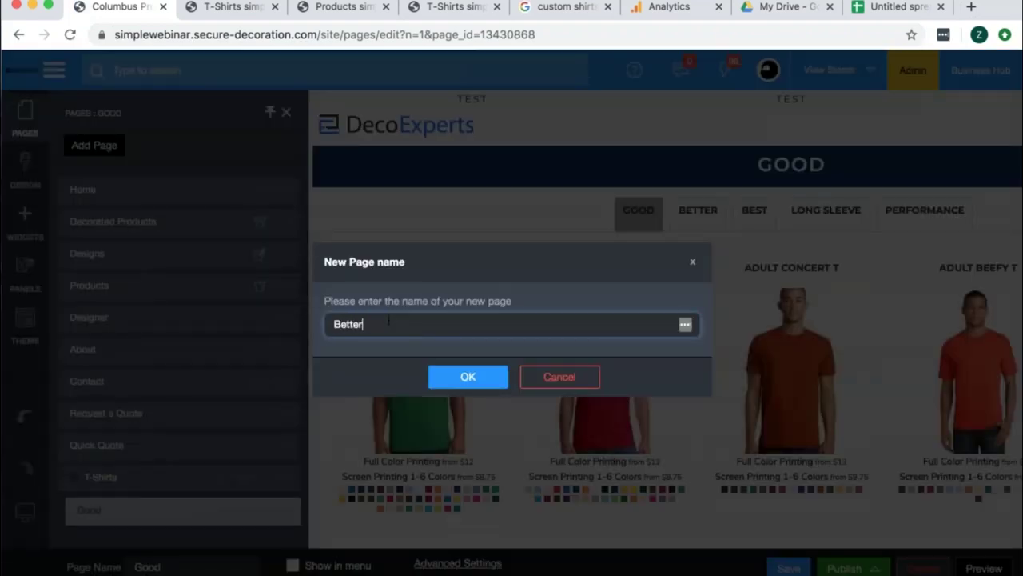
left_click(468, 377)
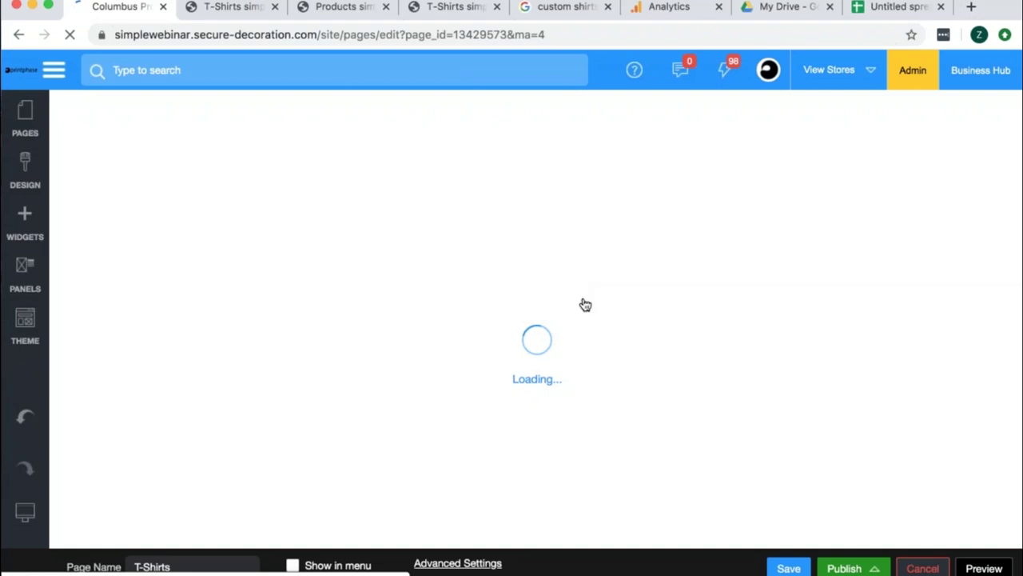
Review the category tabs configured in the T-Shirts page's product listing properties.
left_click(424, 210)
scroll(86, 475, "down", 3)
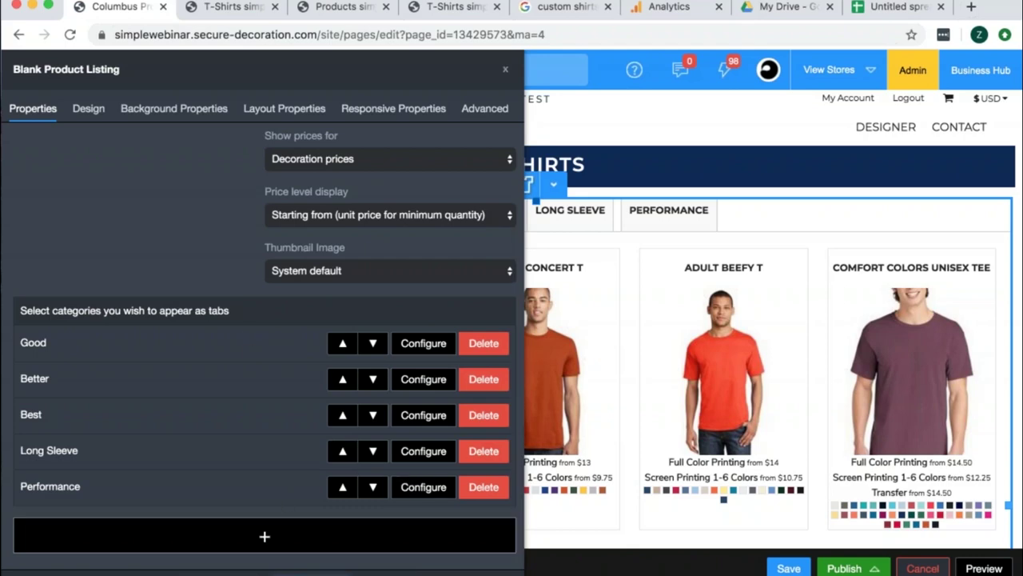
key("Escape")
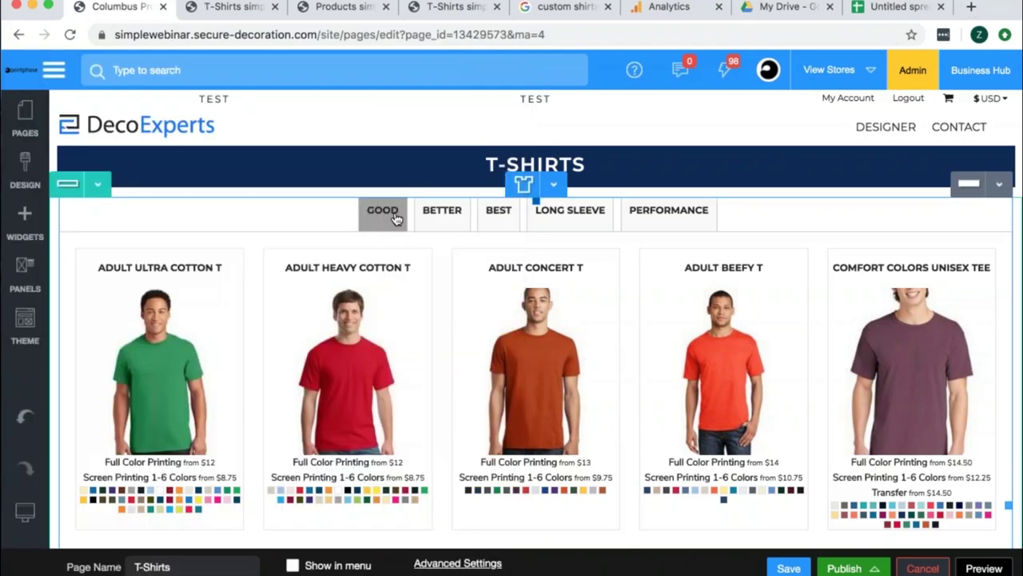
Open the Better page and move the Better category ahead of Good in its product listing tabs.
left_click(25, 122)
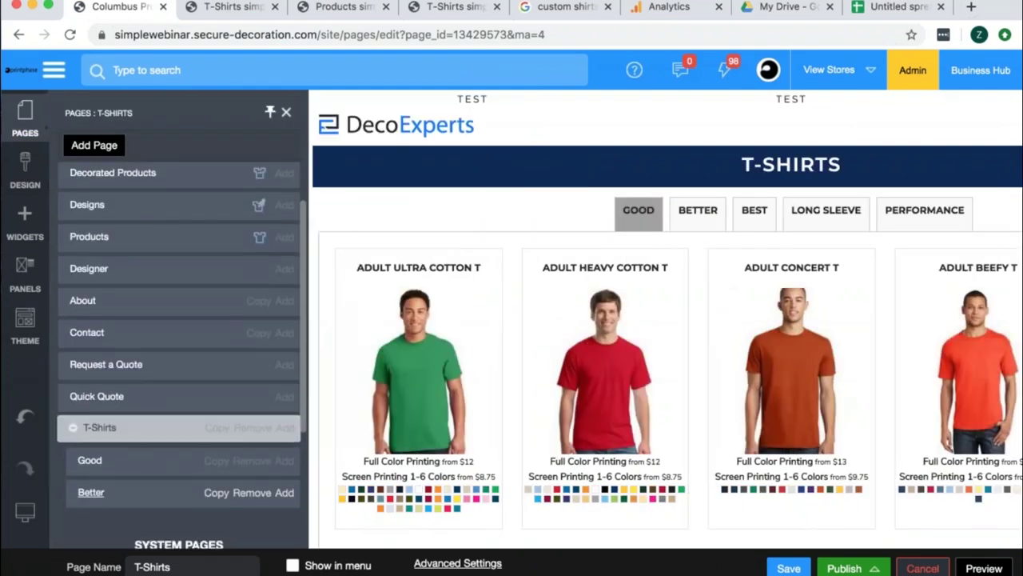
left_click(90, 492)
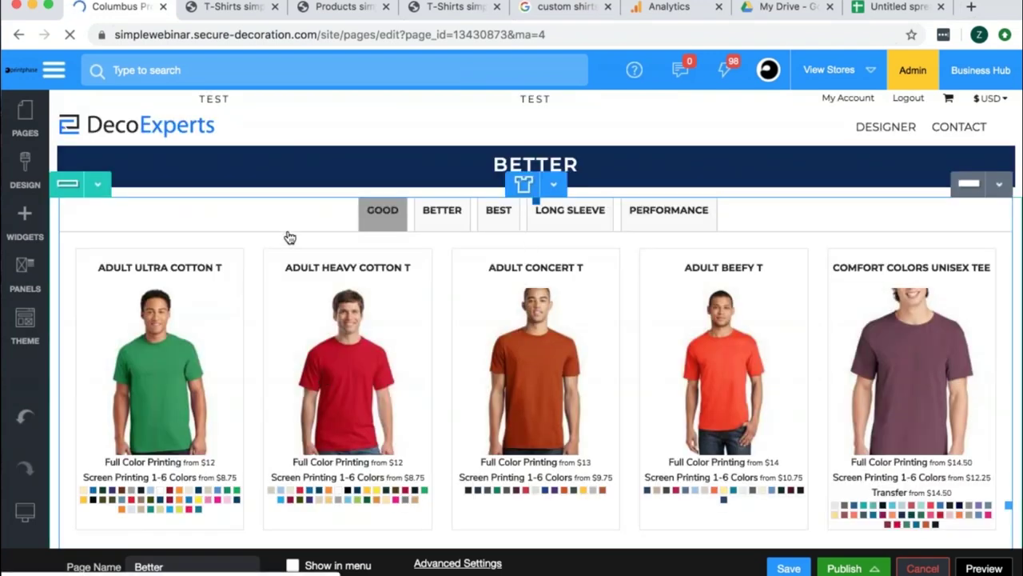
left_click(68, 184)
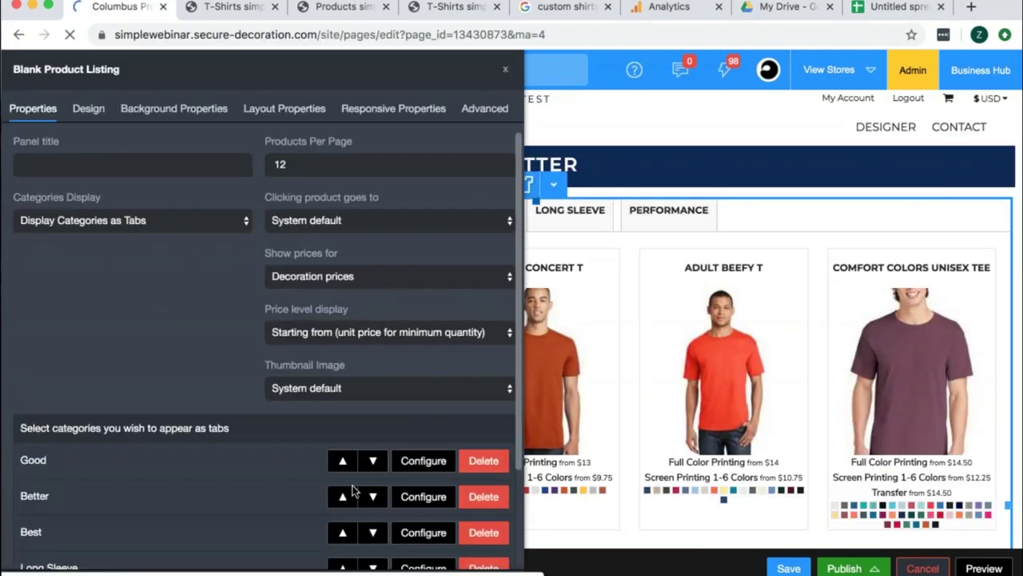
left_click(340, 496)
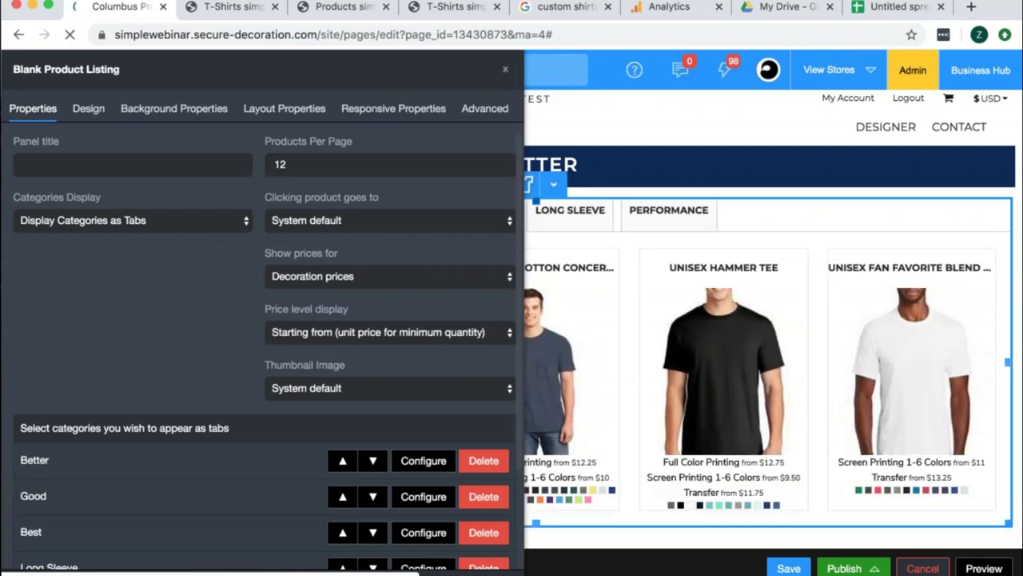
left_click(505, 68)
View the Better page at a smaller desktop size and compare it with the category tabs on the T-Shirts preview page.
mouse_move(32, 512)
left_click(129, 512)
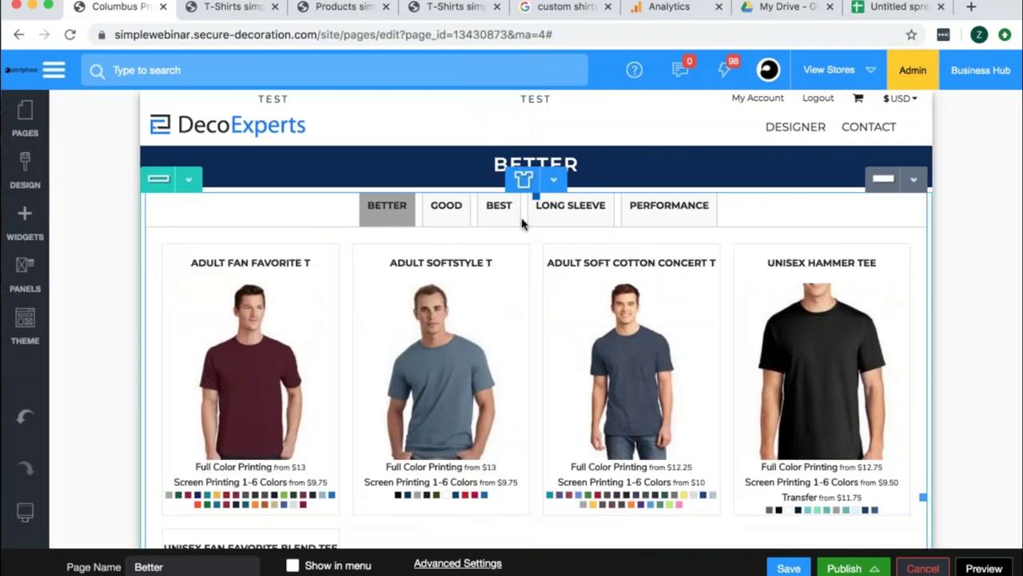
left_click(233, 12)
left_click(359, 178)
left_click(256, 178)
left_click(109, 176)
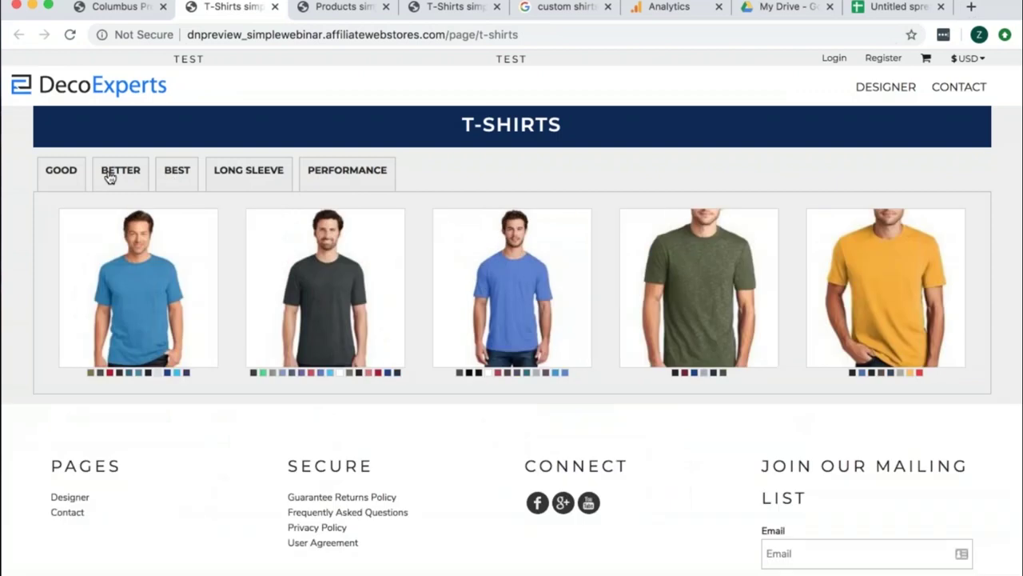
left_click(197, 179)
left_click(245, 176)
left_click(347, 174)
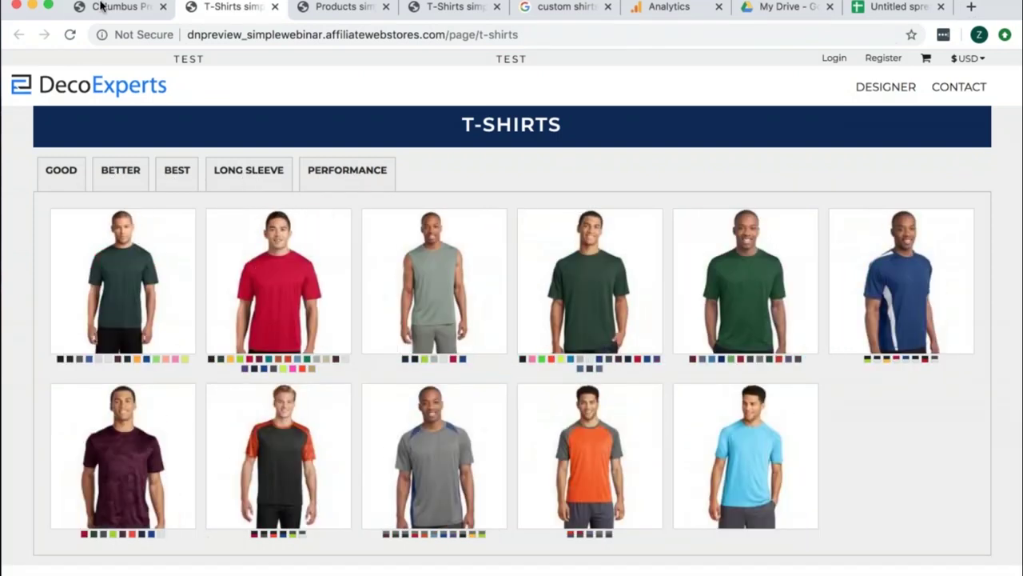
Check the Better page's layout in the mobile device view and return to the large desktop view.
left_click(101, 8)
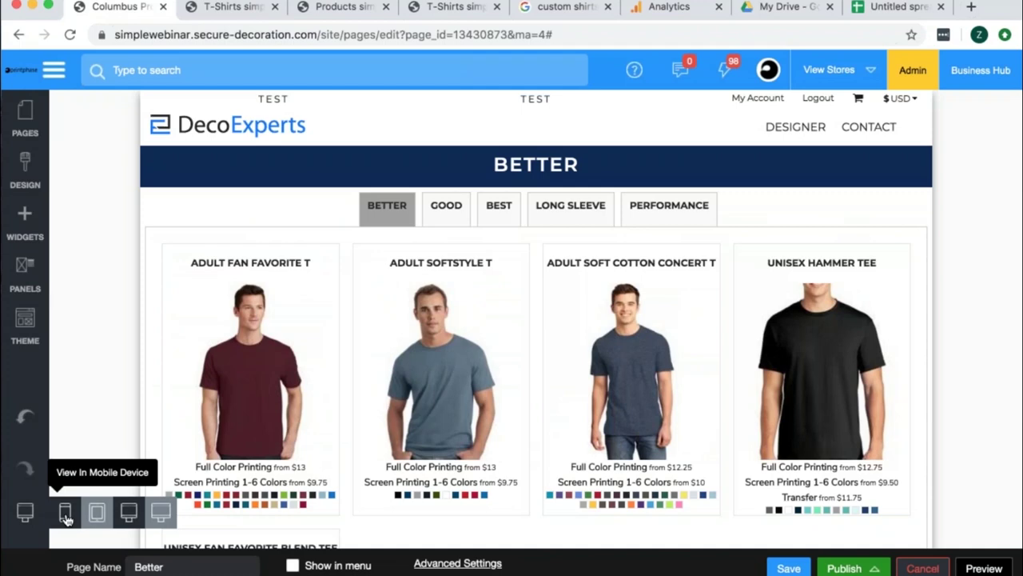
left_click(66, 514)
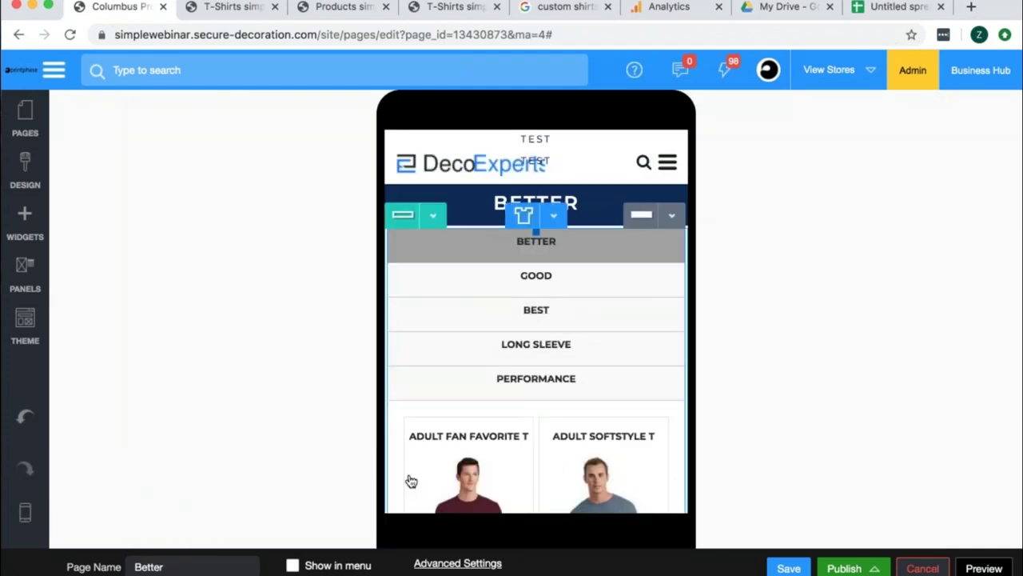
mouse_move(22, 542)
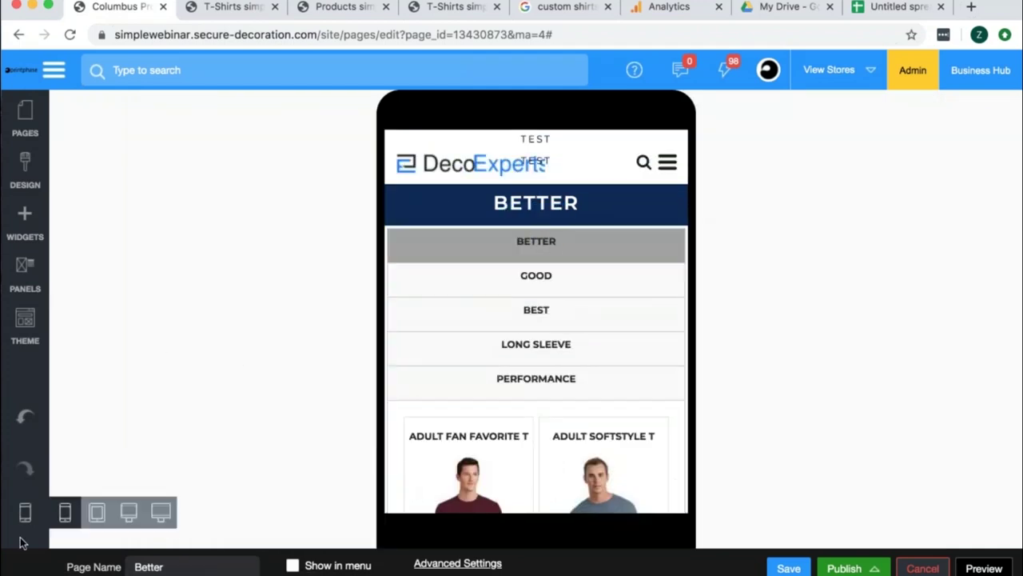
left_click(158, 516)
left_click(381, 221)
left_click(515, 390)
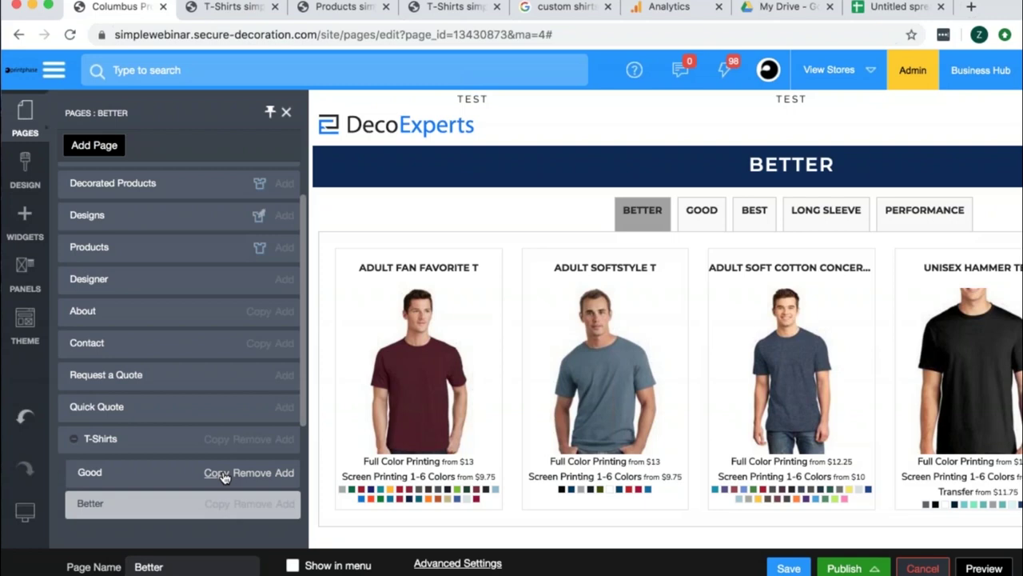
Open the Good page and add an empty row beneath its product listing.
left_click(92, 473)
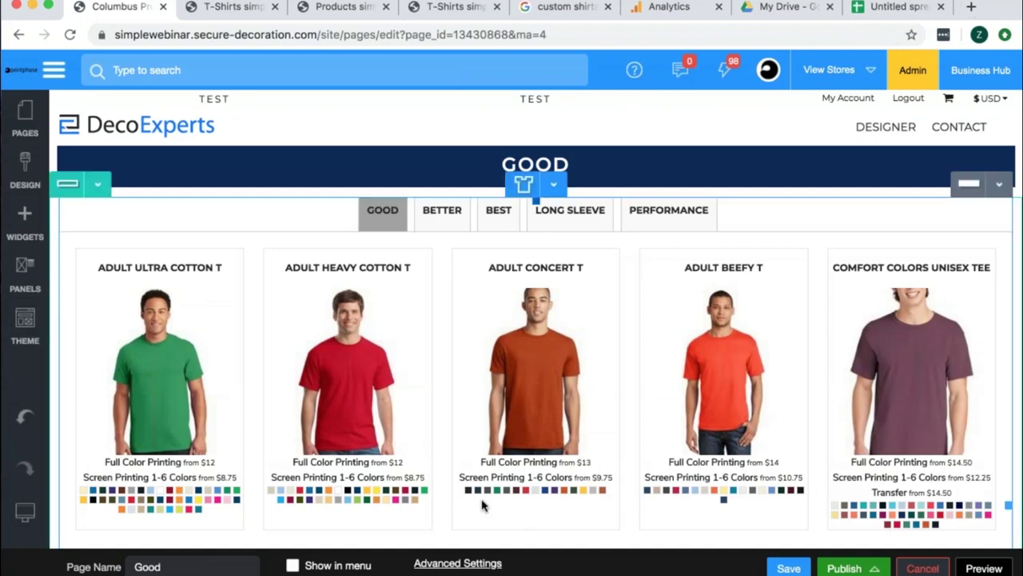
scroll(482, 503, "down", 10)
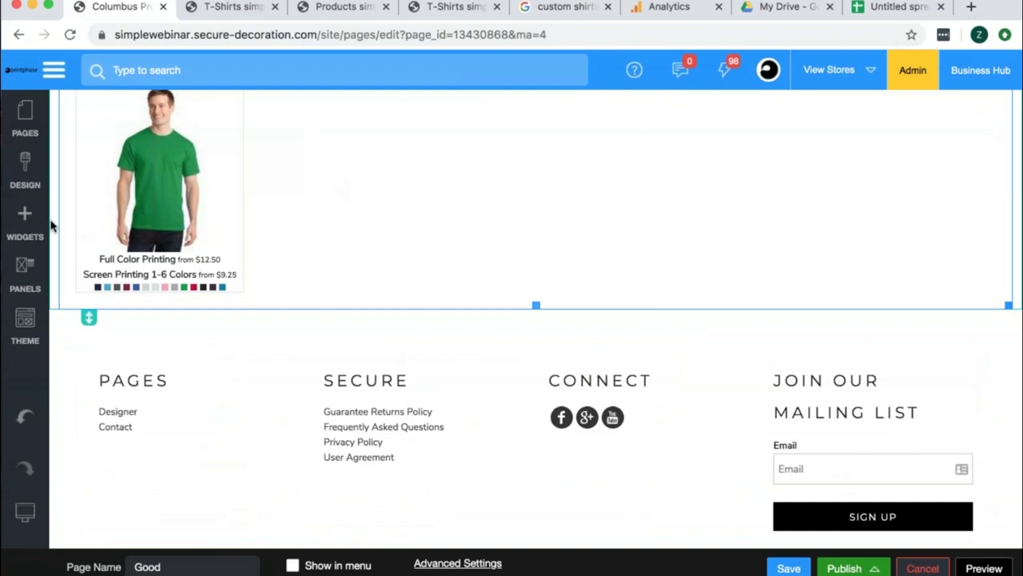
left_click(26, 224)
left_click_drag(521, 295, 517, 245)
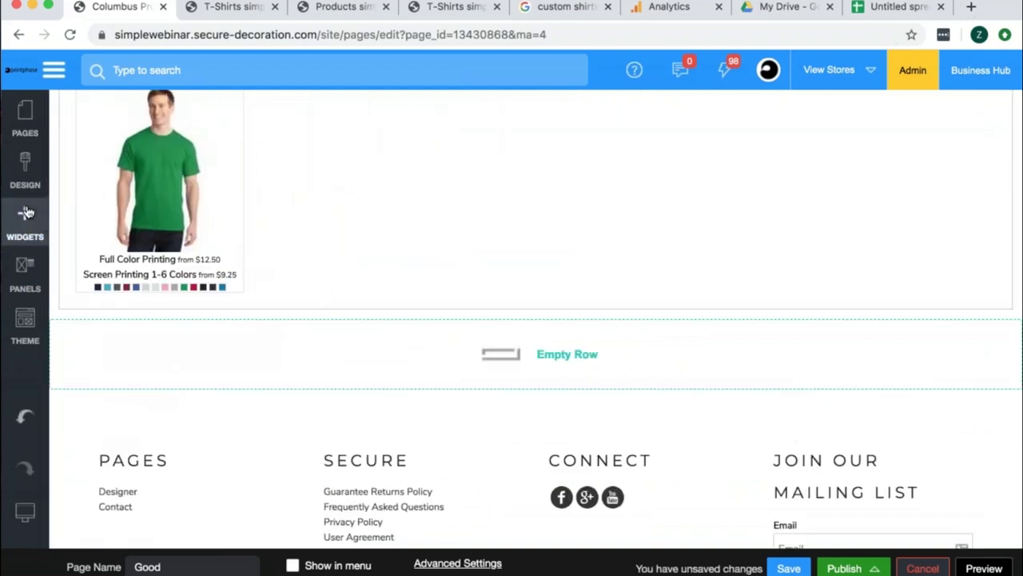
Place a text widget in the empty row reading "On a budget? We offer a range of low -price custom t-shirts.".
left_click(26, 211)
left_click_drag(95, 200, 535, 352)
left_click(451, 325)
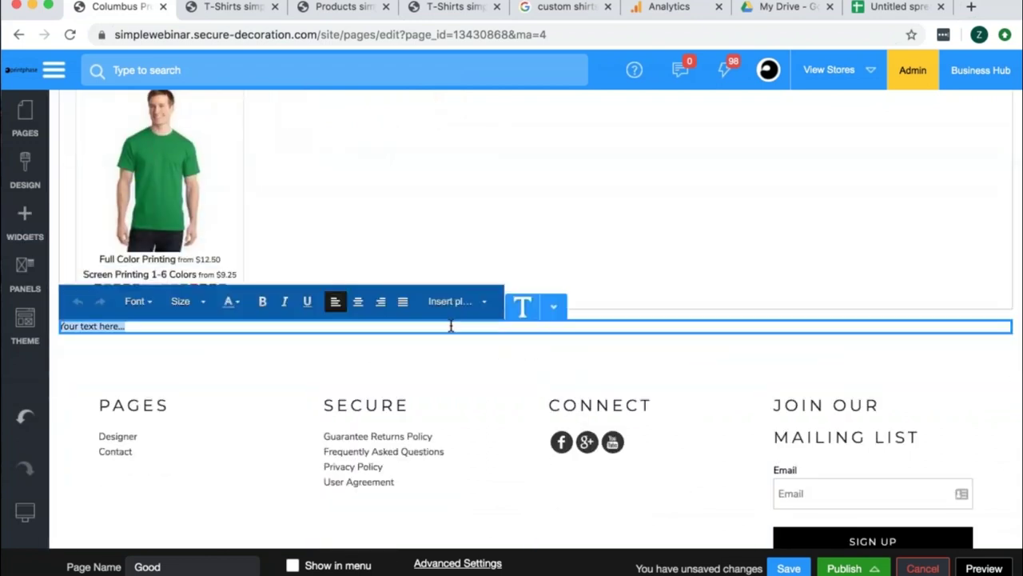
type("On a budge")
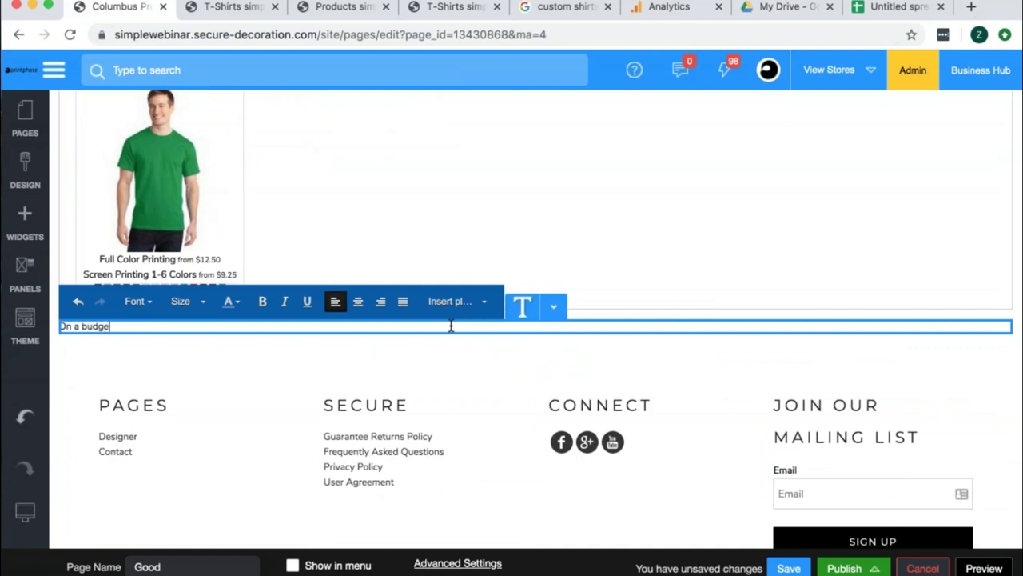
type("t? We offer a range of")
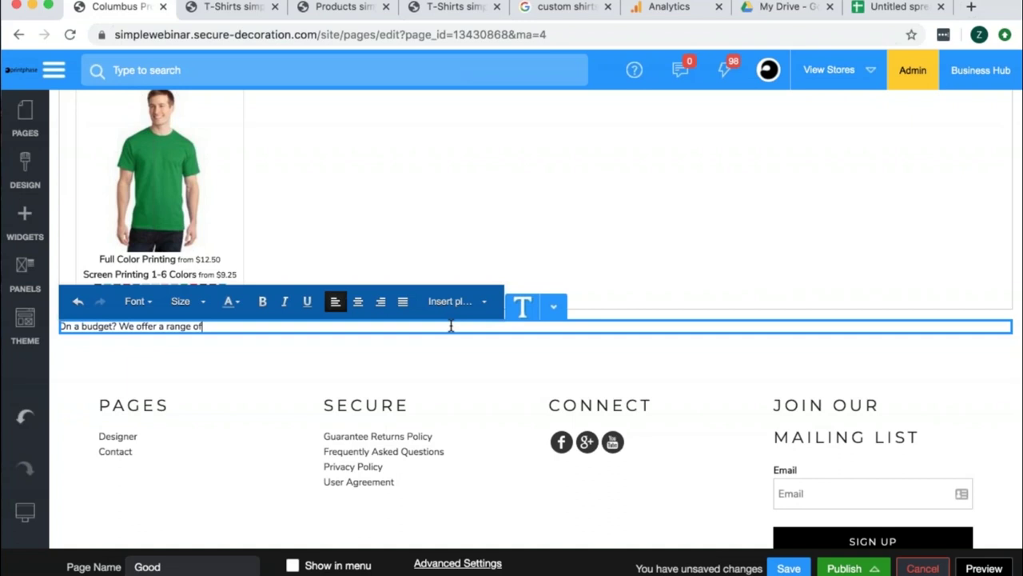
type(" low -price custom t-shirts.")
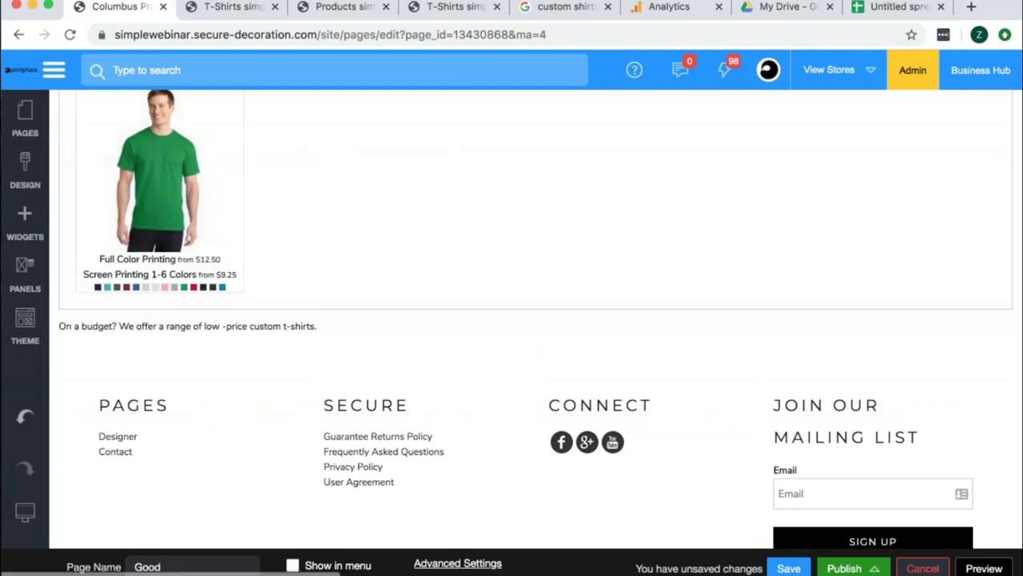
Override the Good page's default meta title with "Custom Value T-Shirts".
left_click(456, 563)
left_click(420, 147)
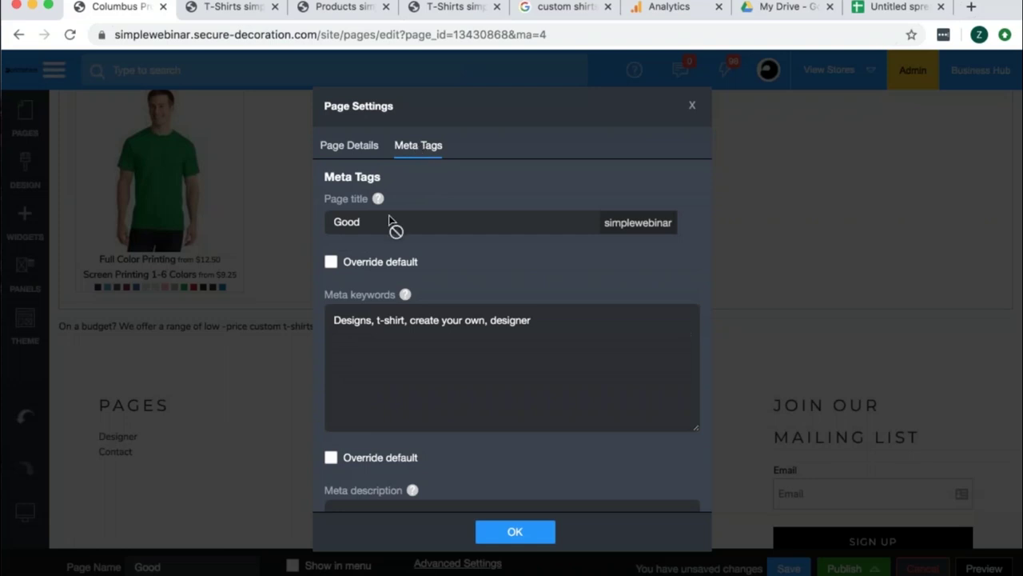
left_click(331, 261)
key("BackSpace")
type("Custom Value T-Shirts")
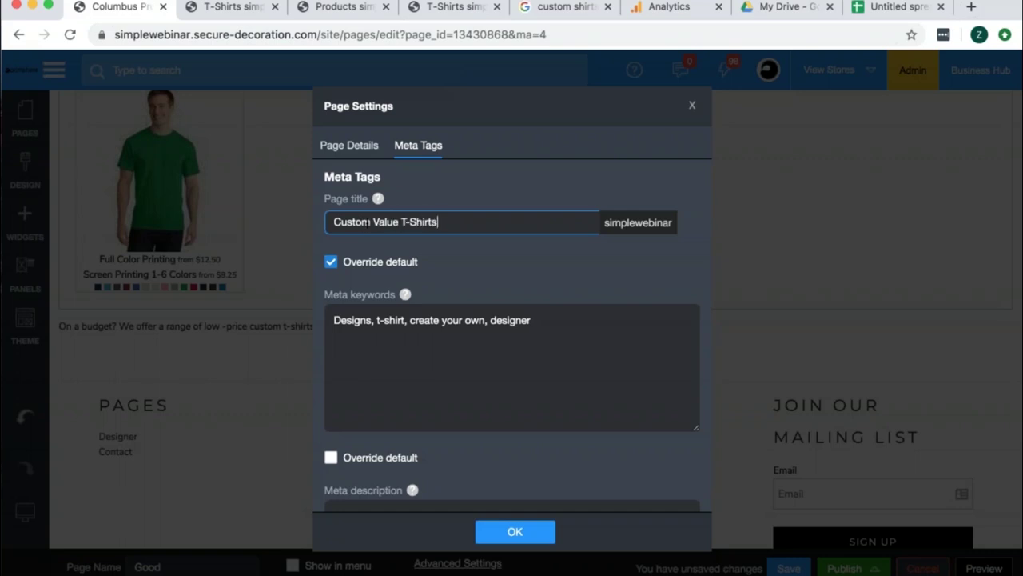
Enable the default overrides for the Good page's meta keywords and meta description, and save the page.
scroll(475, 256, "down", 2)
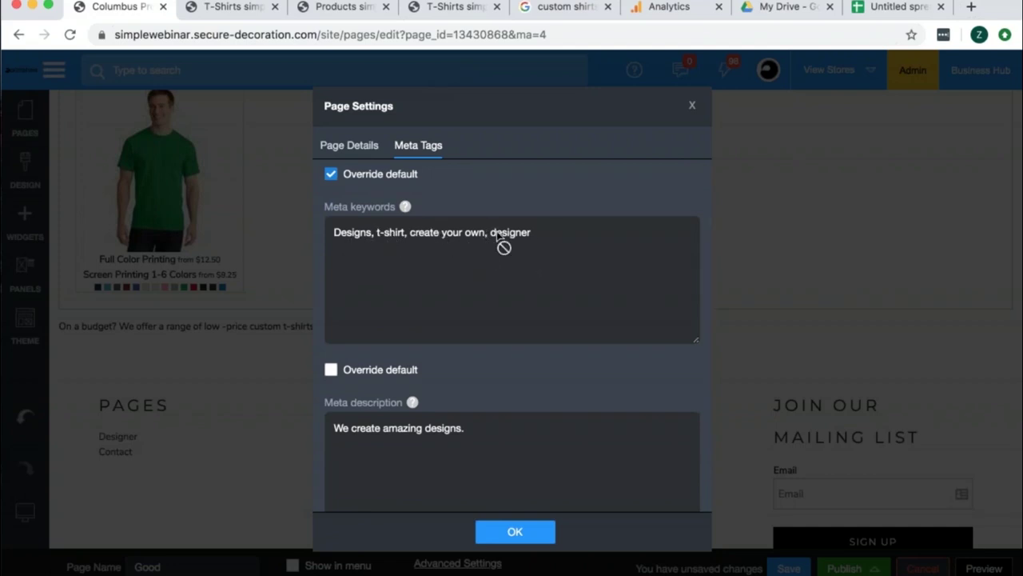
left_click(331, 370)
scroll(333, 388, "down", 2)
left_click(331, 463)
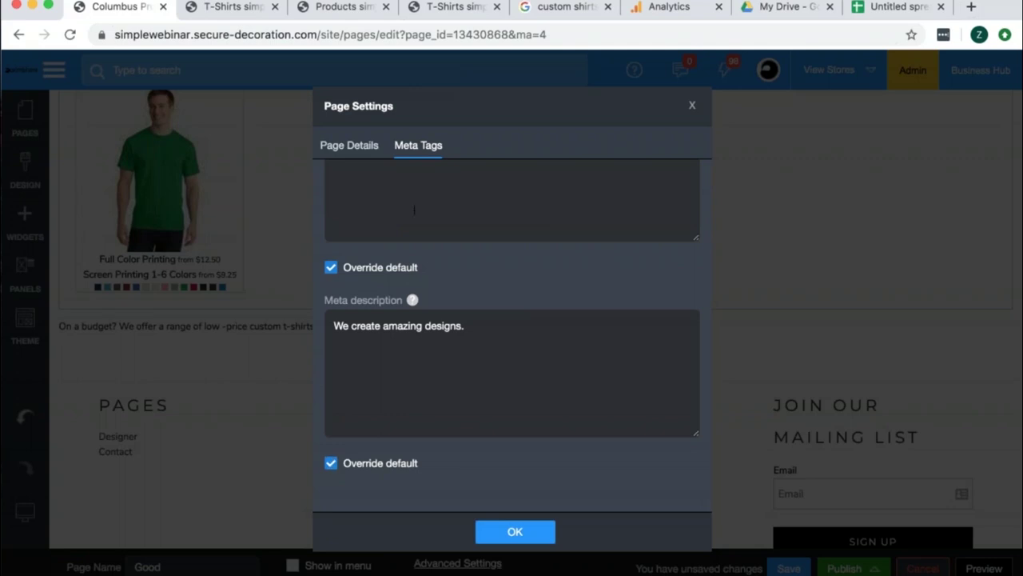
left_click(539, 535)
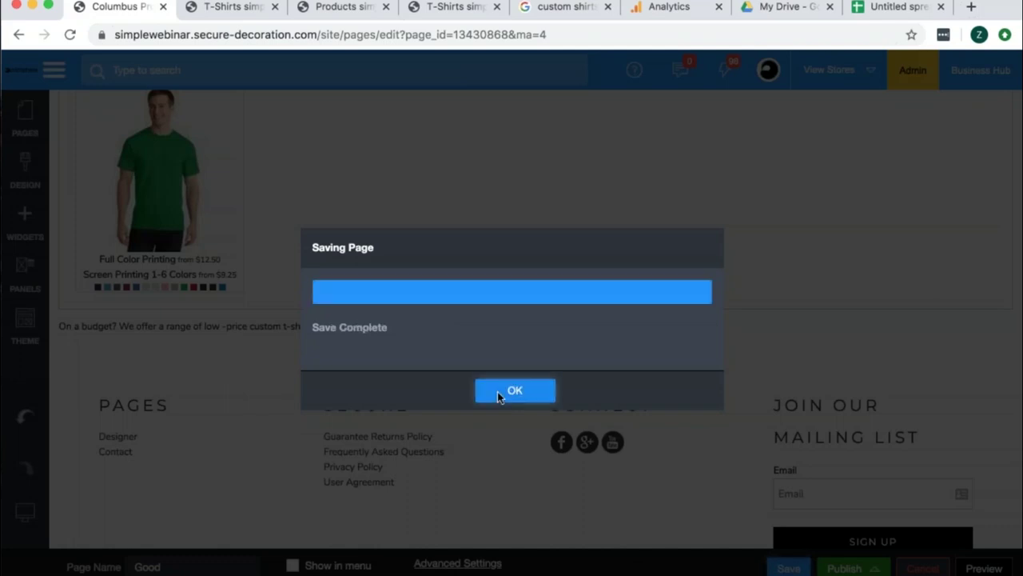
left_click(498, 391)
Browse from the preview store's home page to the Sweatshirts category and look over its product filters.
left_click(232, 7)
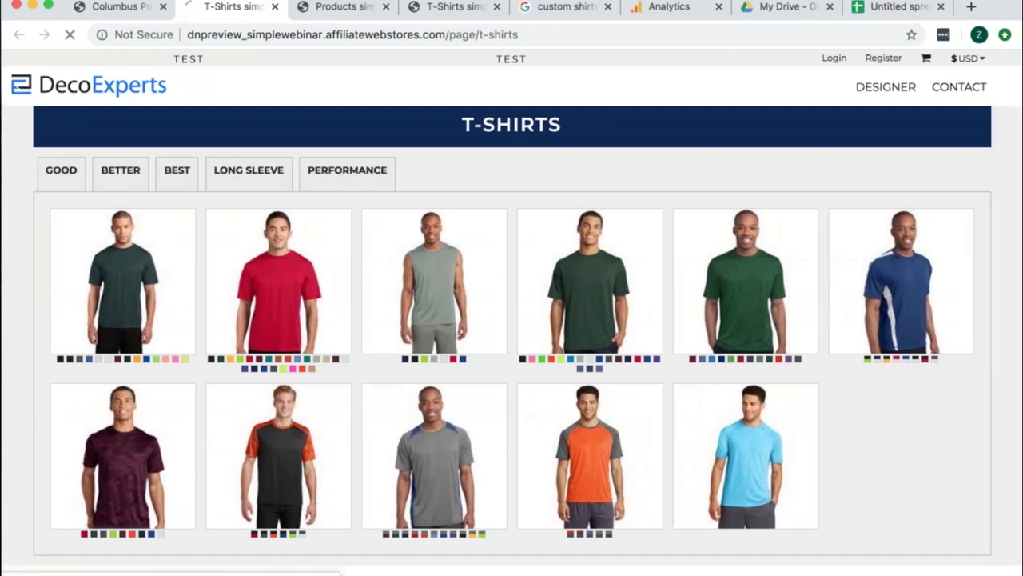
left_click(91, 89)
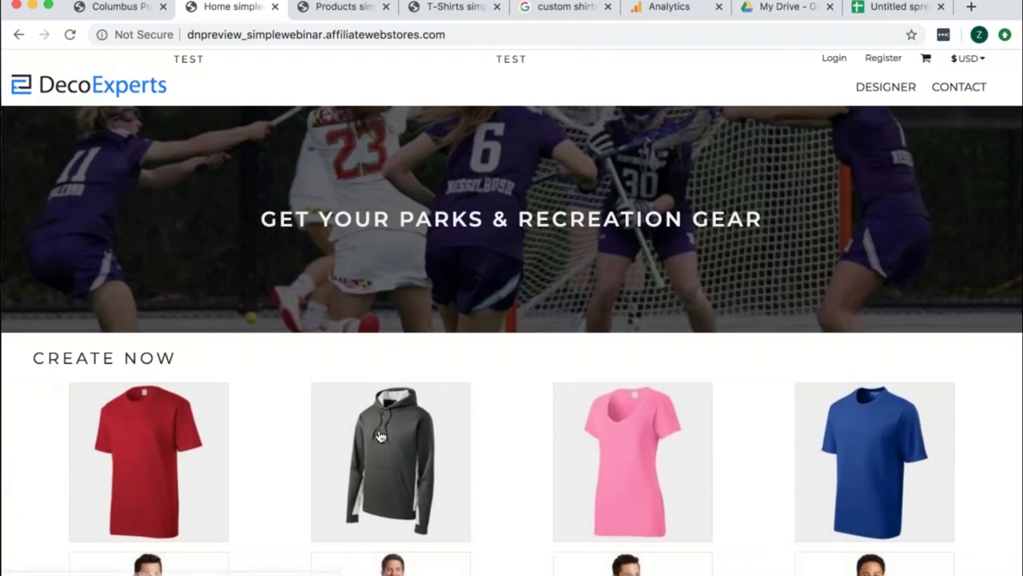
left_click(380, 436)
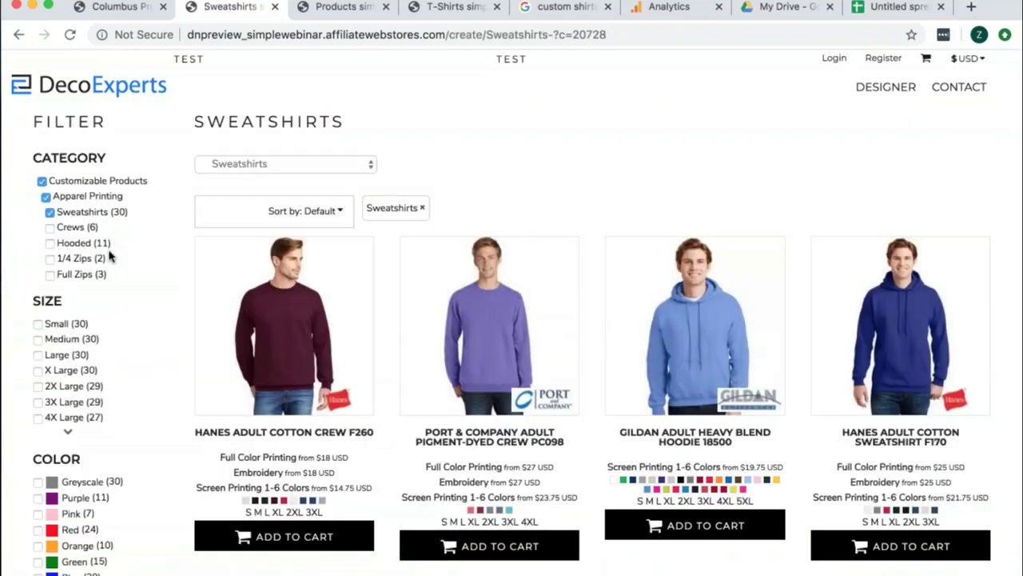
scroll(167, 210, "left", 5)
Return to the page editor and review the Good page's meta keywords and description.
left_click(108, 8)
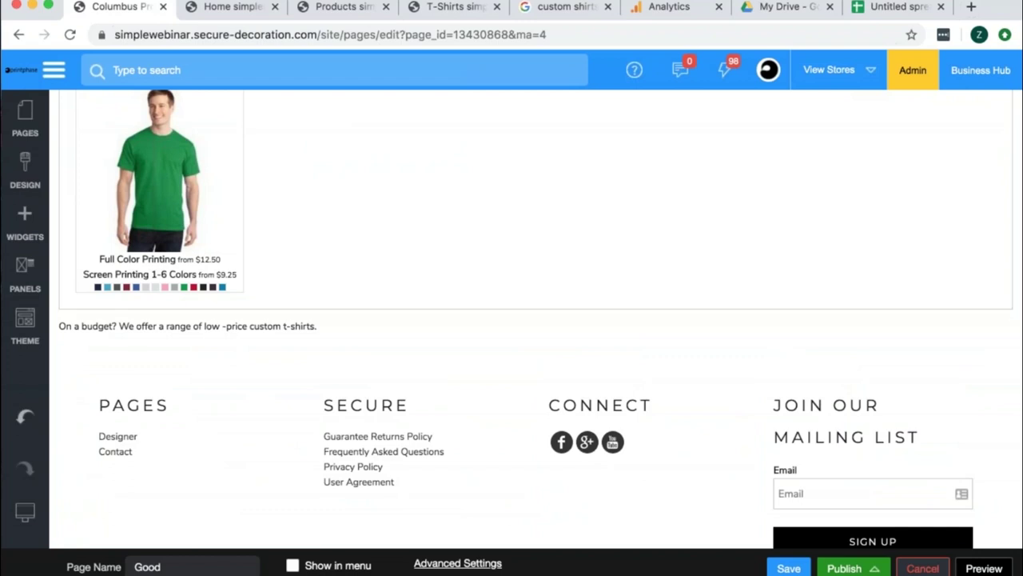
left_click(458, 564)
scroll(393, 300, "up", 10)
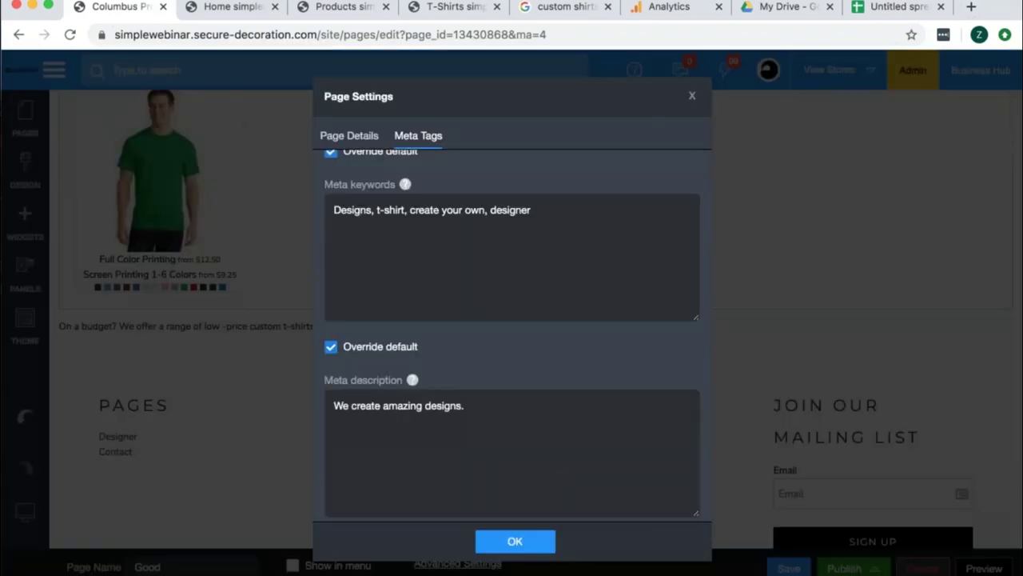
left_click(516, 541)
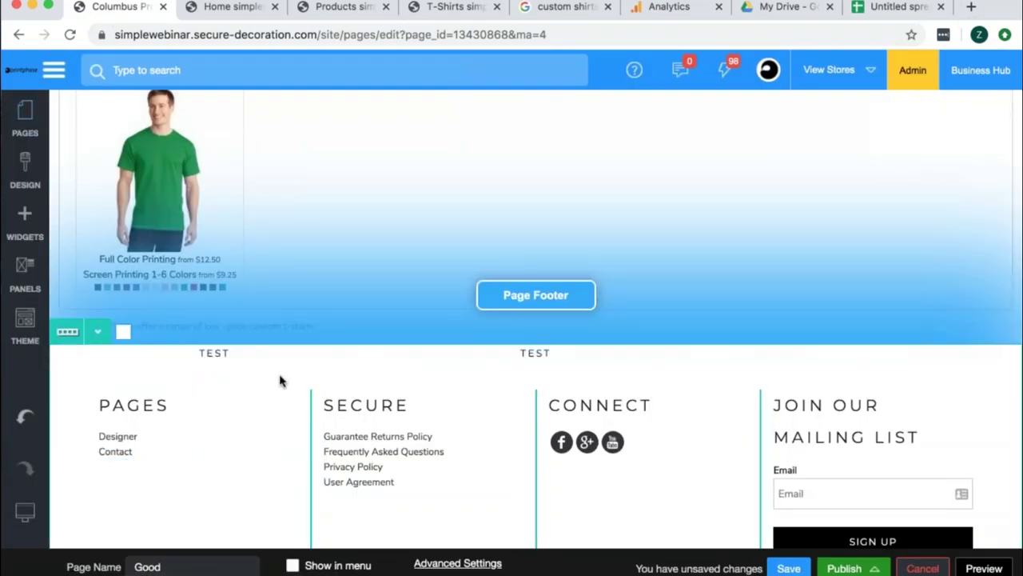
Preview the Good page and load its path /page/t-shirts/good from the preview store's home page address.
left_click(982, 566)
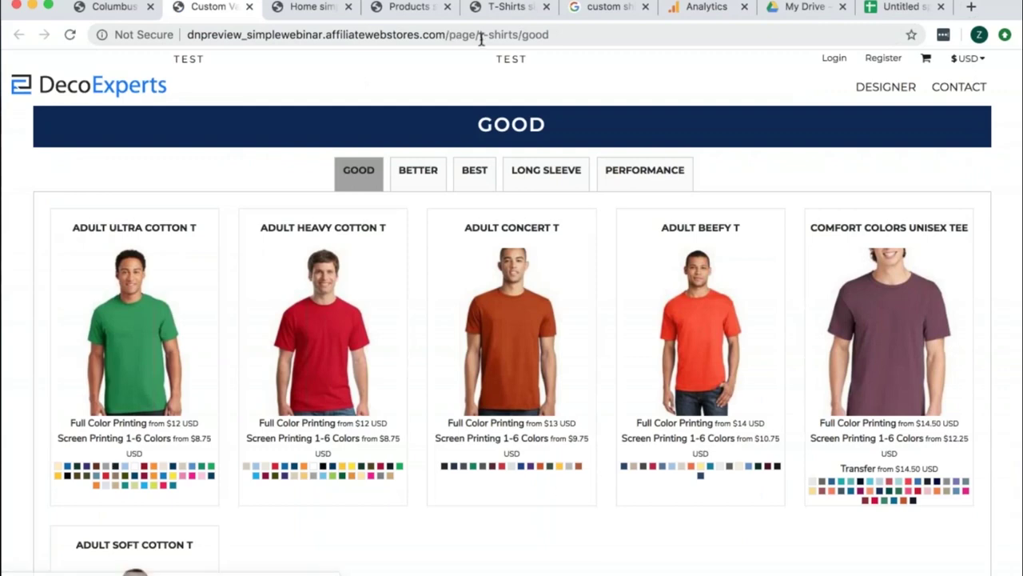
left_click_drag(553, 34, 446, 34)
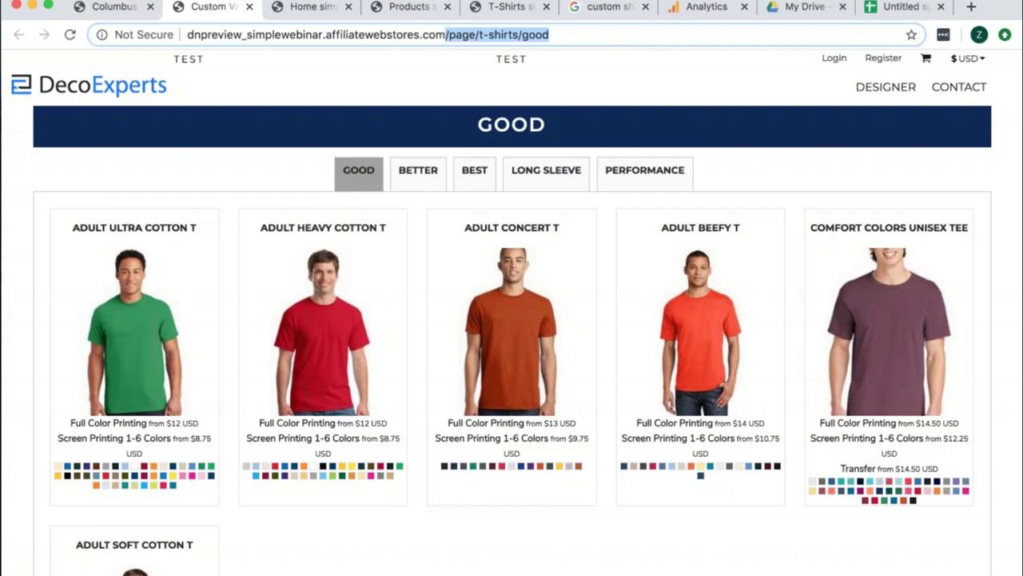
left_click(313, 6)
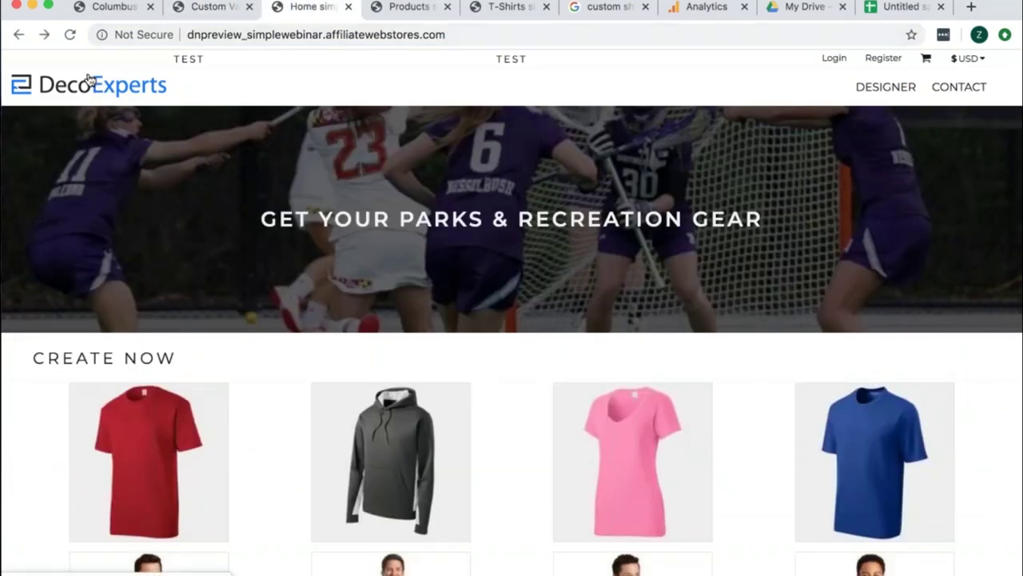
left_click(484, 40)
type("/page/t-shirts/good")
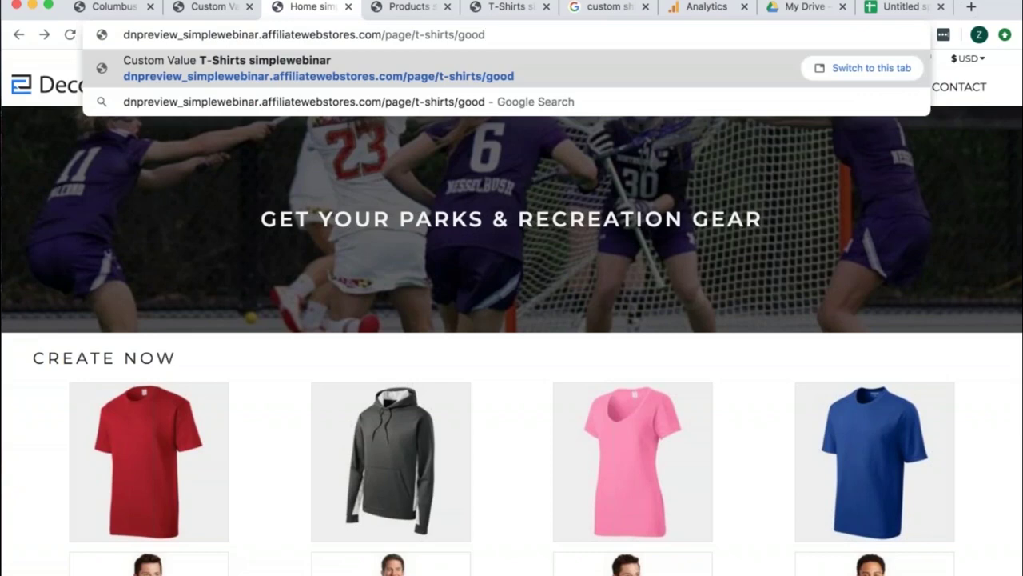
key("Return")
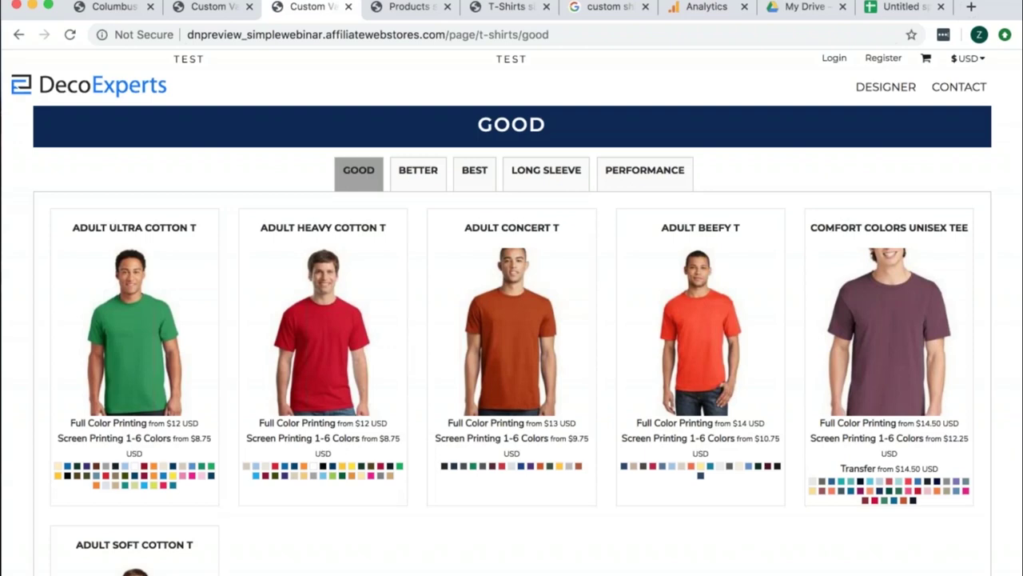
Show the Search Engine Optimization (SEO) slide of the presentation and return to the Good page preview.
left_click(216, 7)
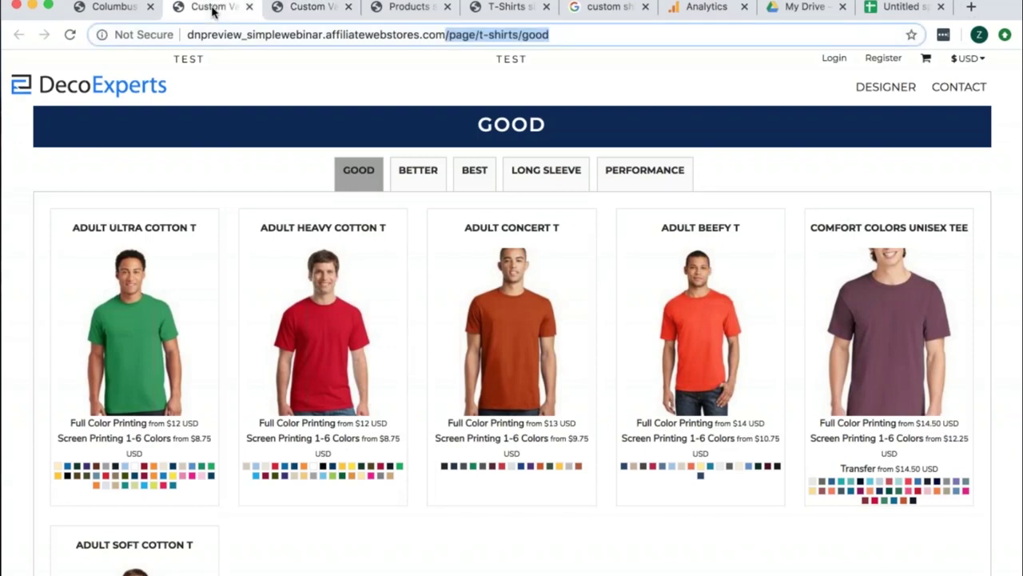
left_click(136, 8)
left_click(206, 8)
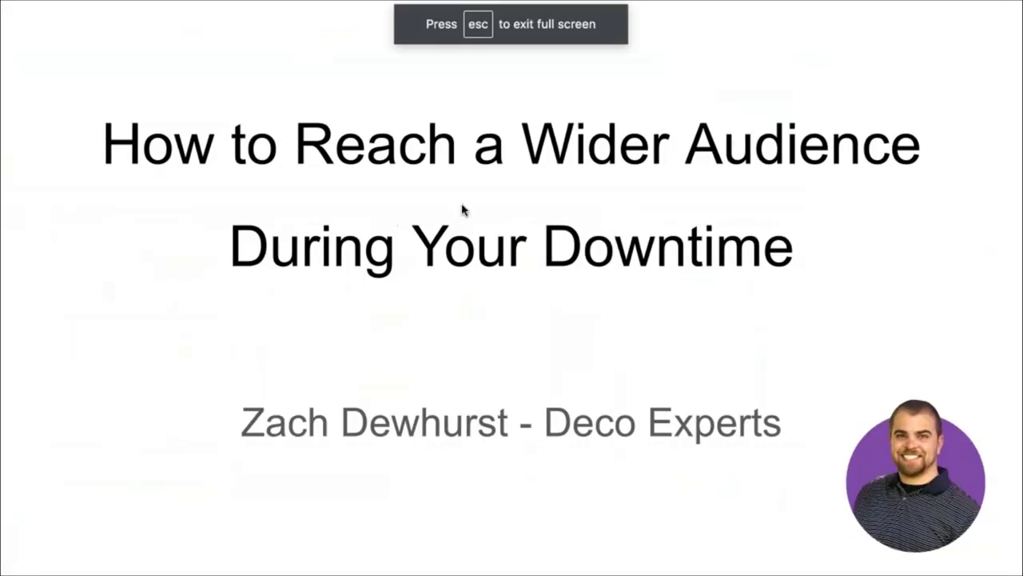
key("Right")
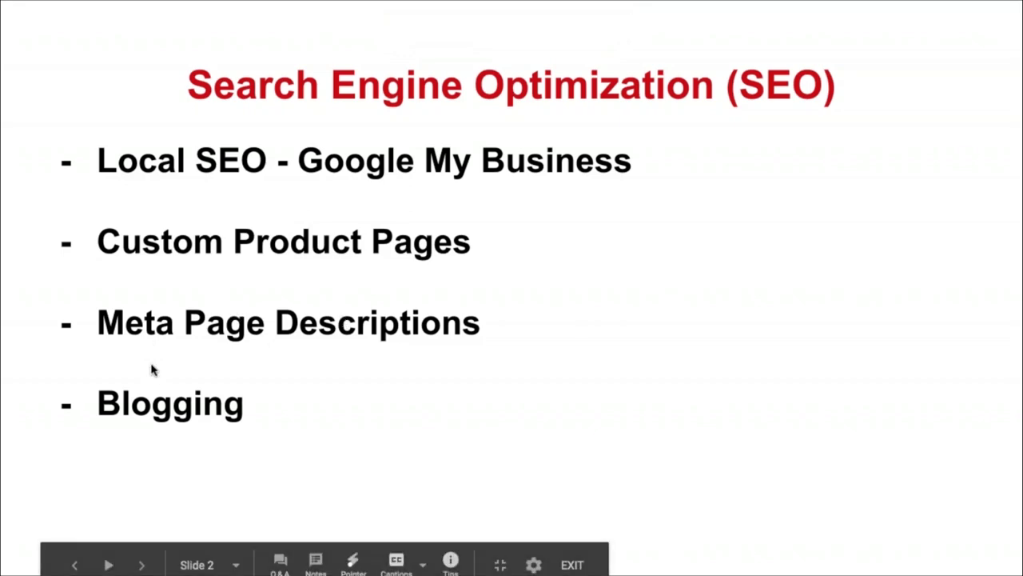
key("ctrl+Right")
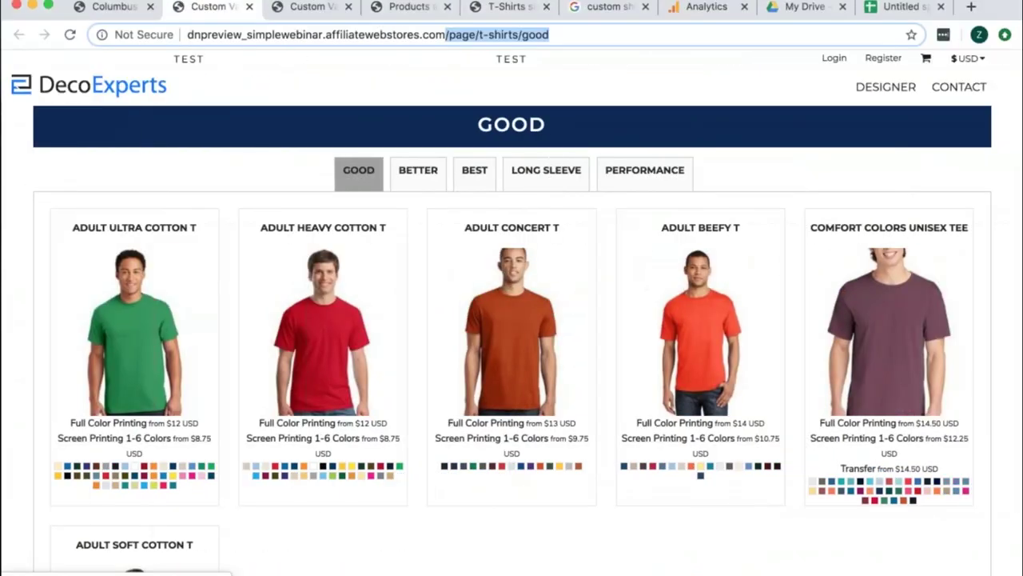
Examine the product listing's category filters by toggling Customizable Products, Apparel Printing and T-Shirts, and return to the page editor.
left_click(132, 7)
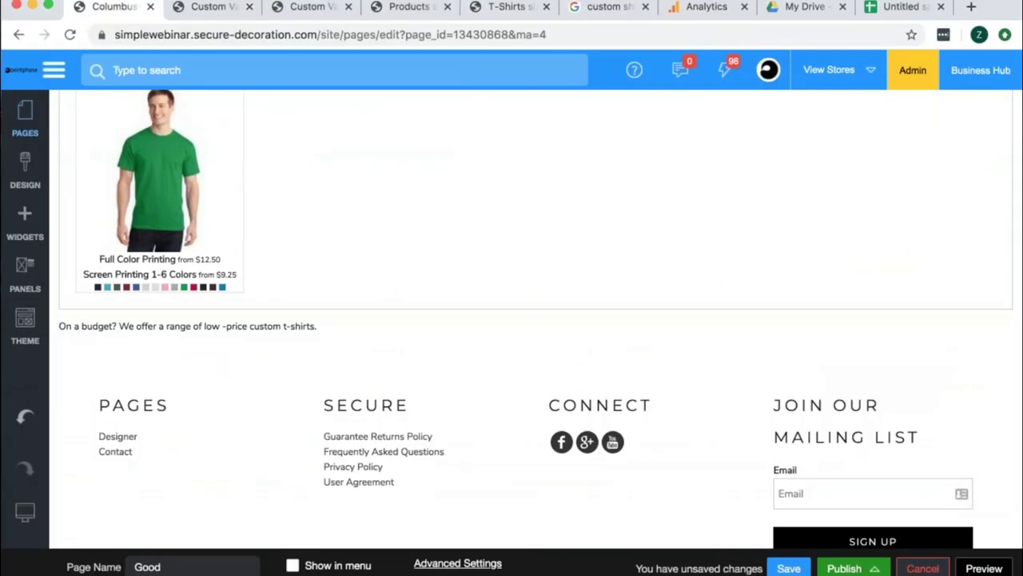
scroll(79, 349, "down", 3)
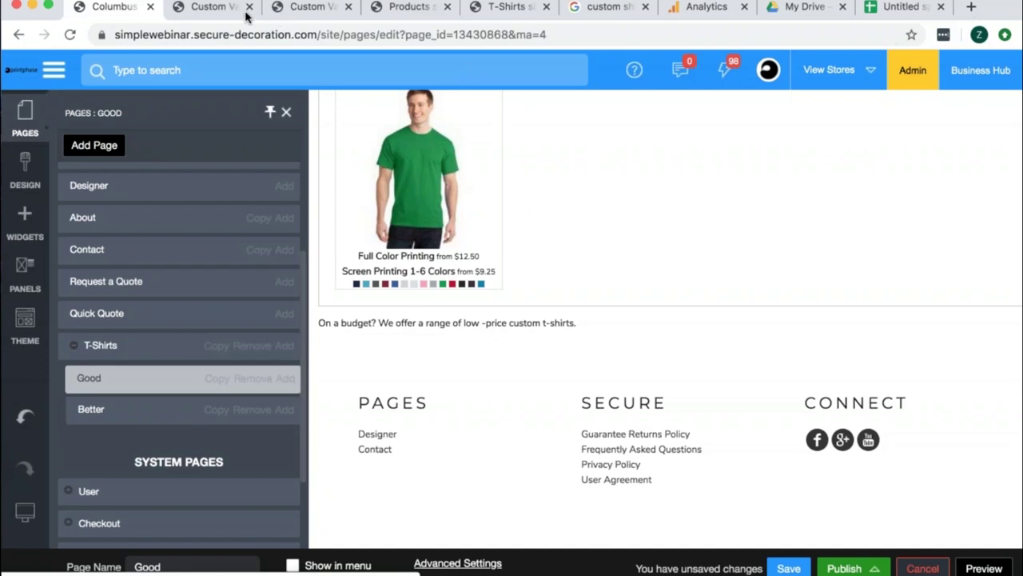
left_click(305, 10)
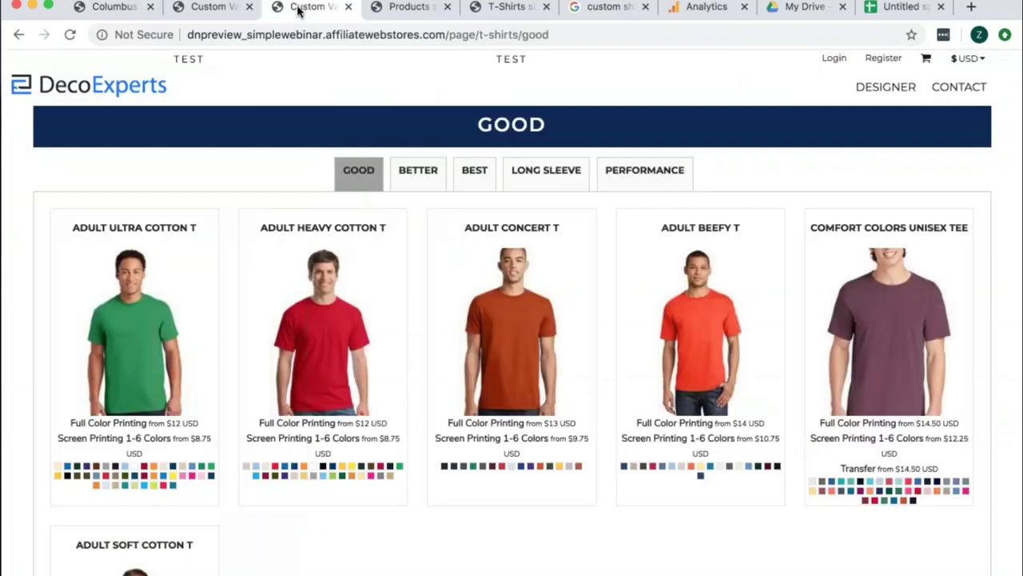
left_click(398, 7)
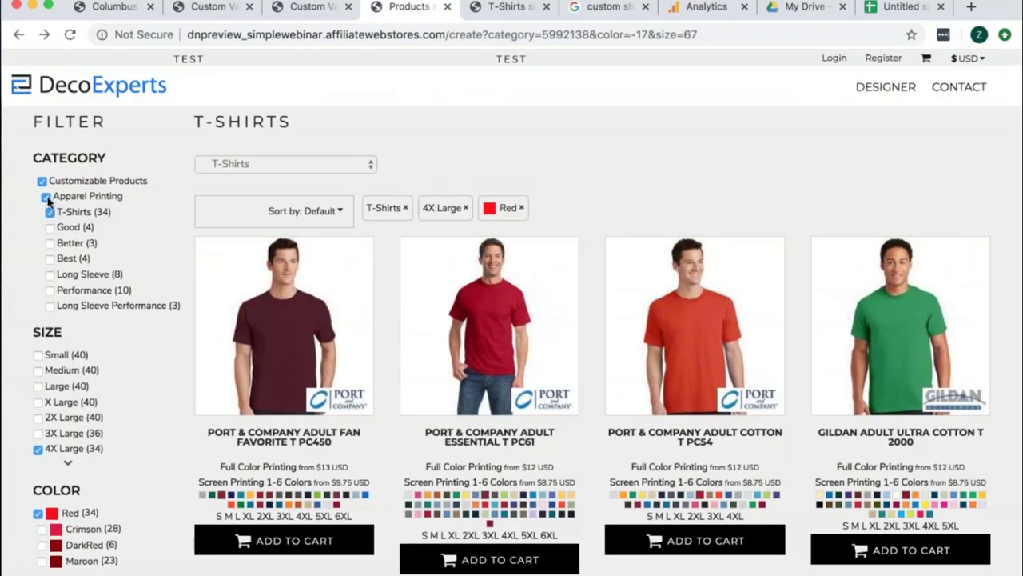
left_click(45, 198)
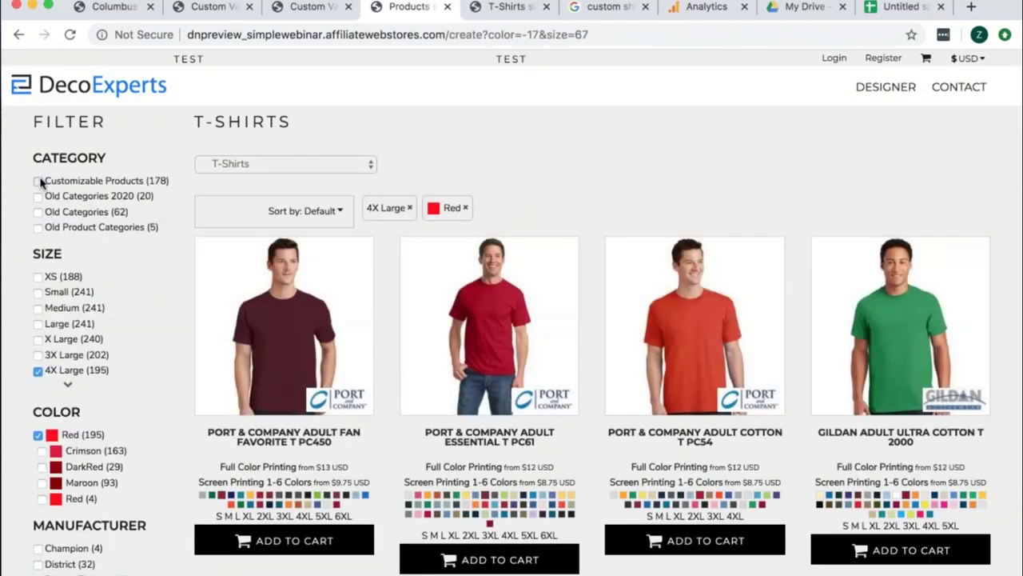
left_click(39, 181)
left_click(46, 197)
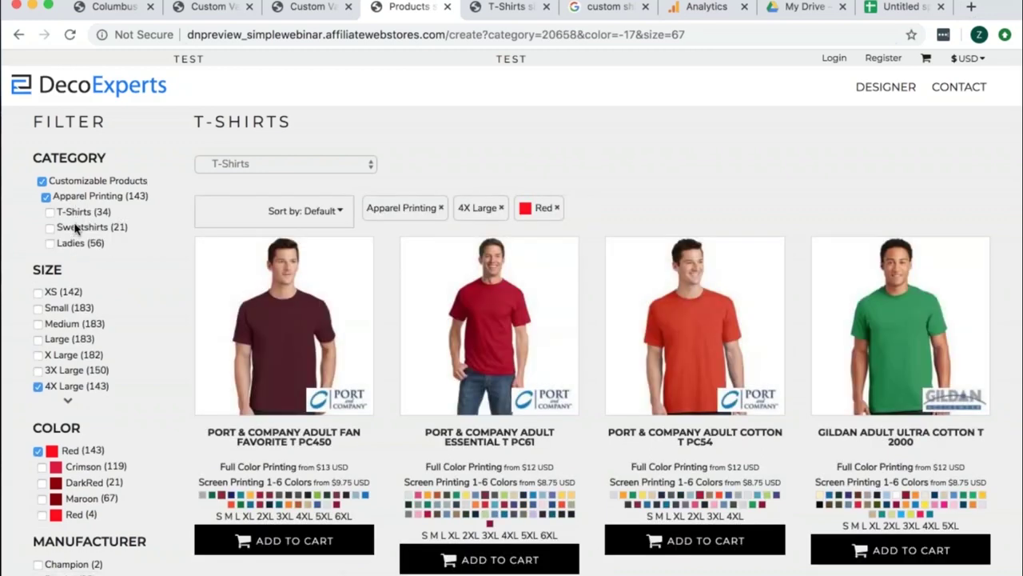
left_click(51, 213)
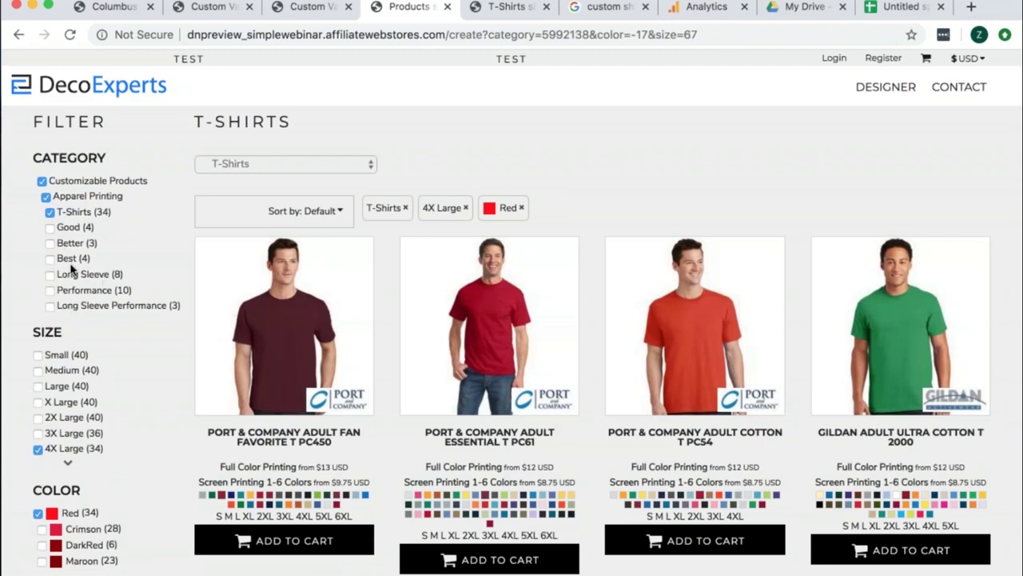
left_click(46, 196)
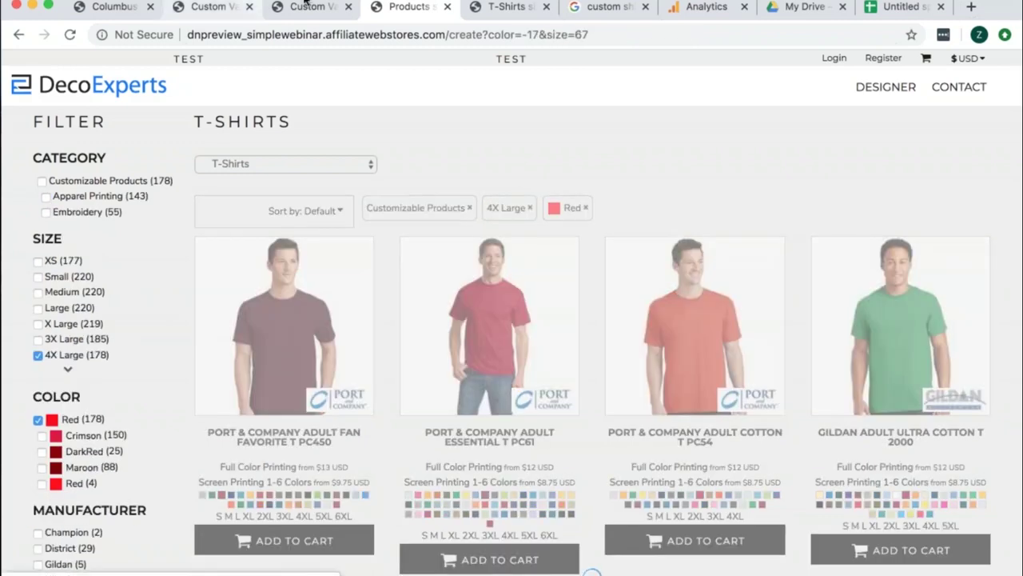
left_click(206, 8)
left_click(205, 8)
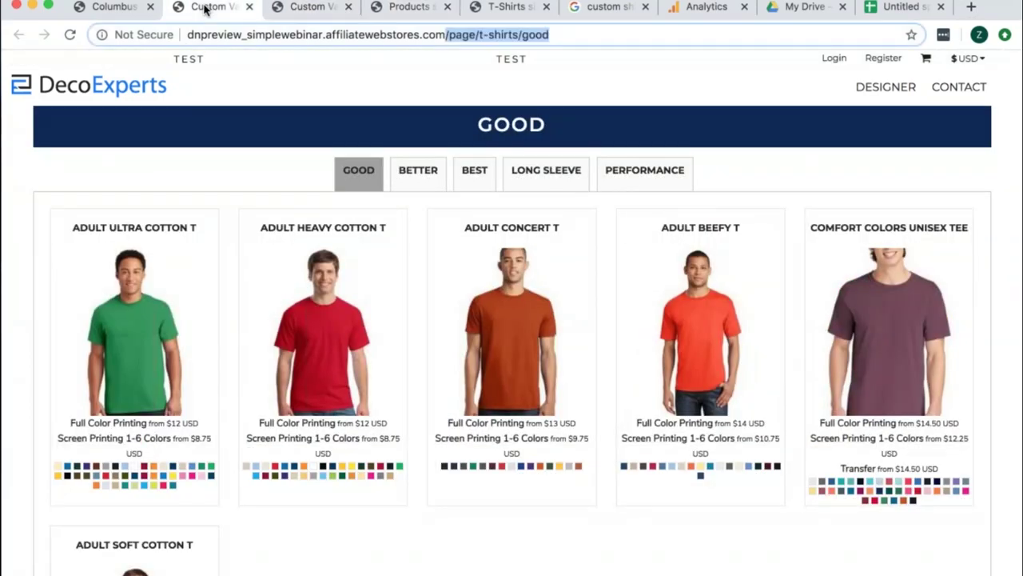
left_click(114, 8)
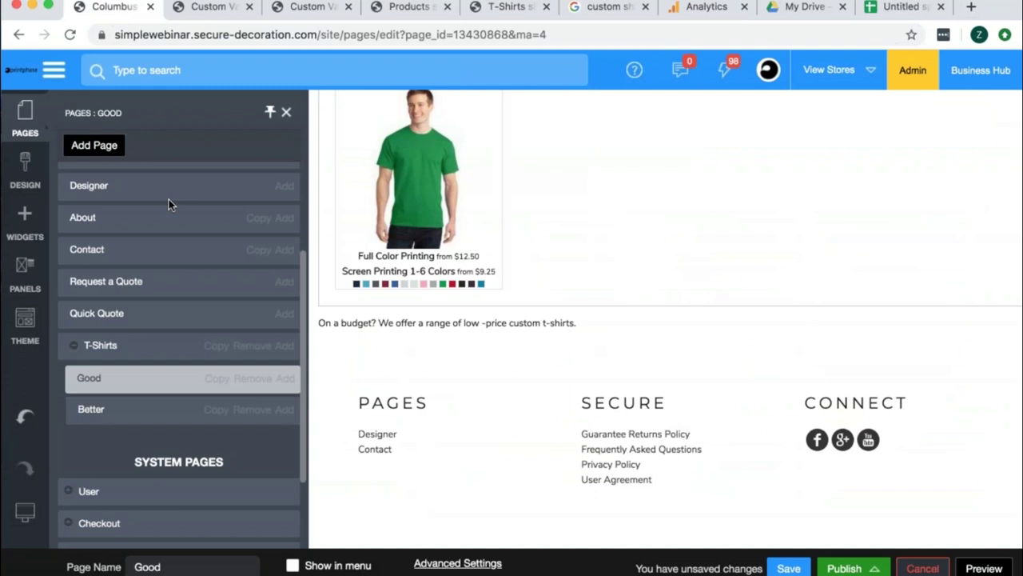
left_click(73, 344)
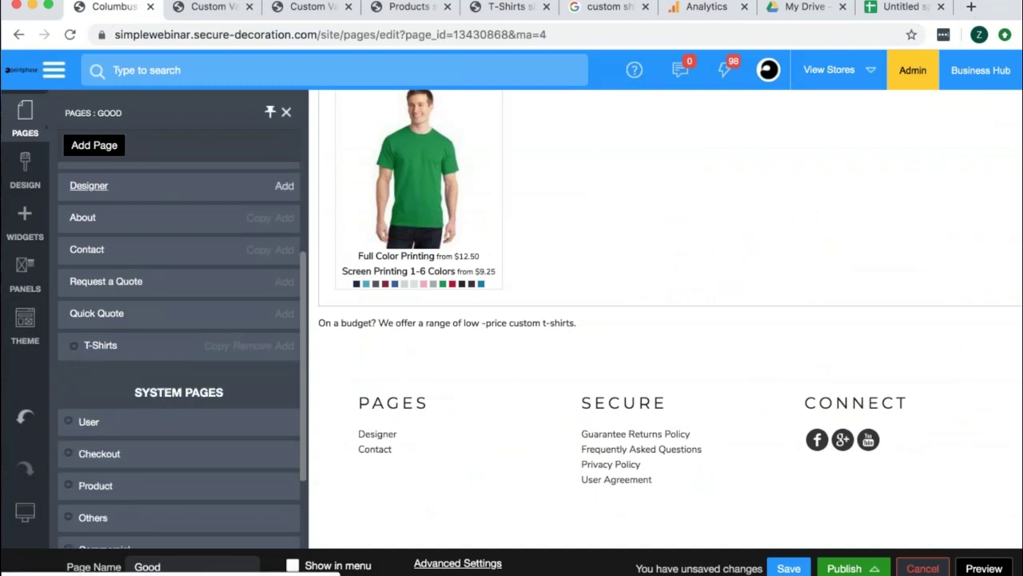
left_click(102, 148)
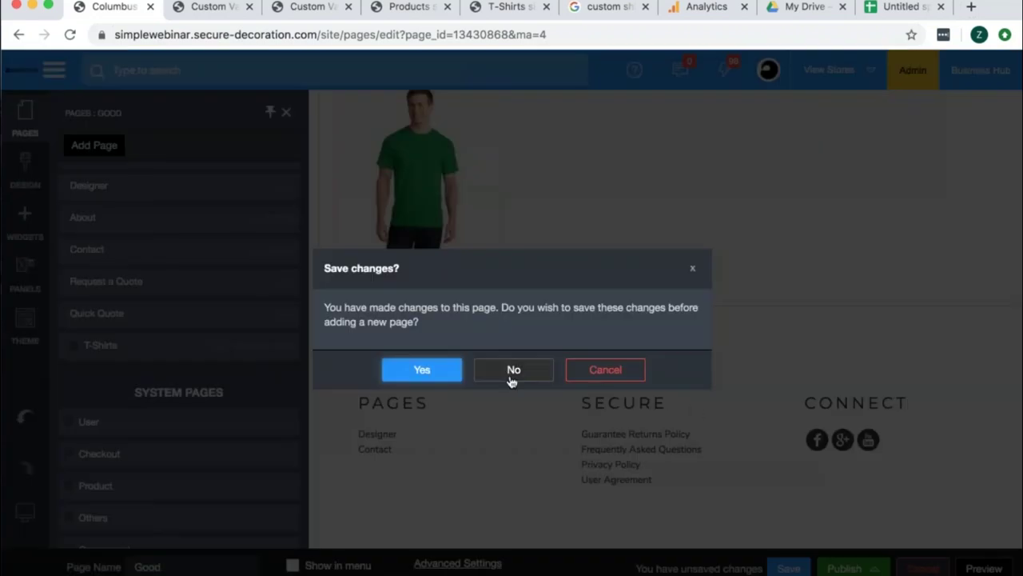
left_click(606, 369)
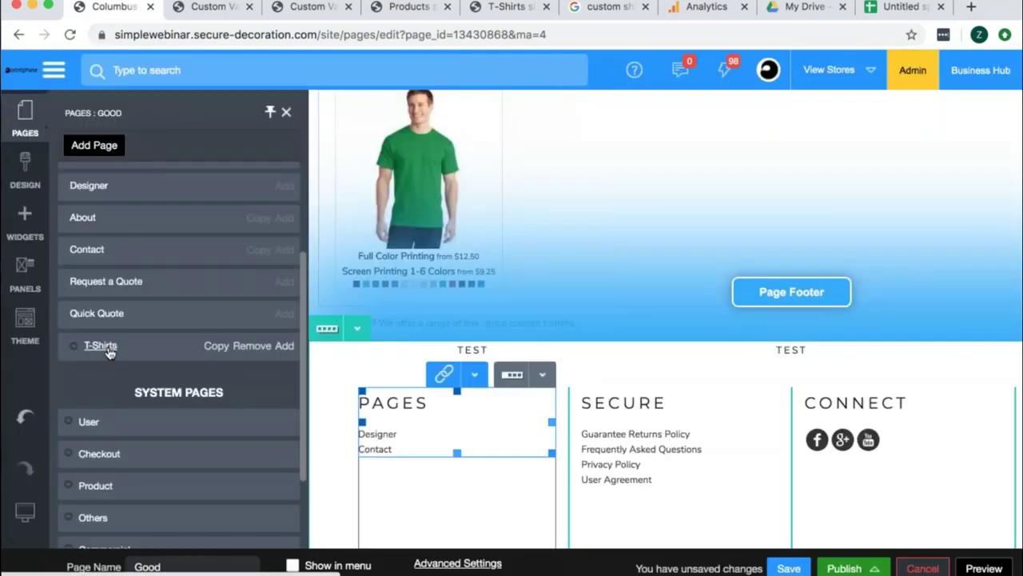
left_click(74, 347)
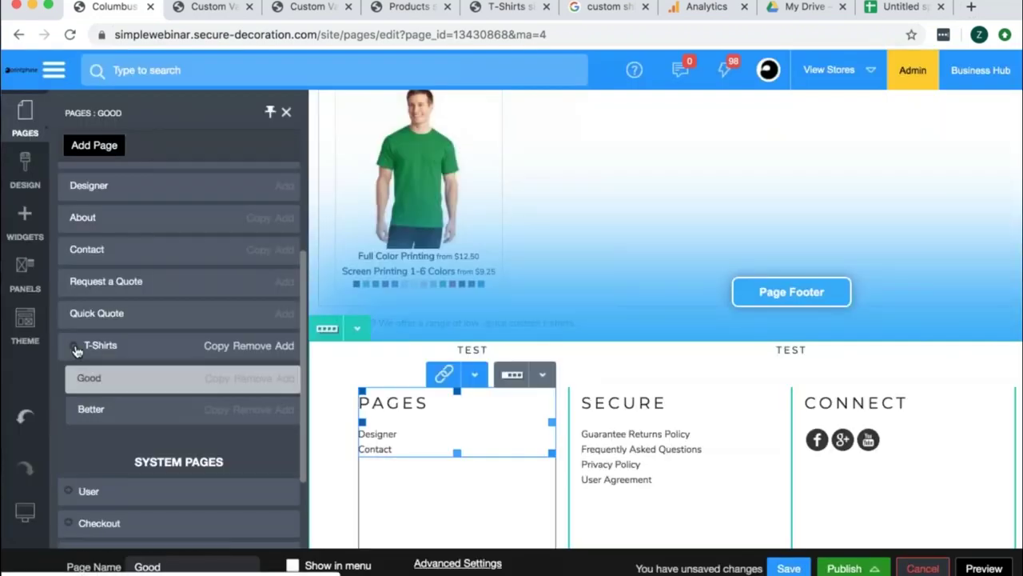
Copy the Good page as a new page named "Blog", saving the pending changes first.
left_click(218, 378)
left_click(421, 374)
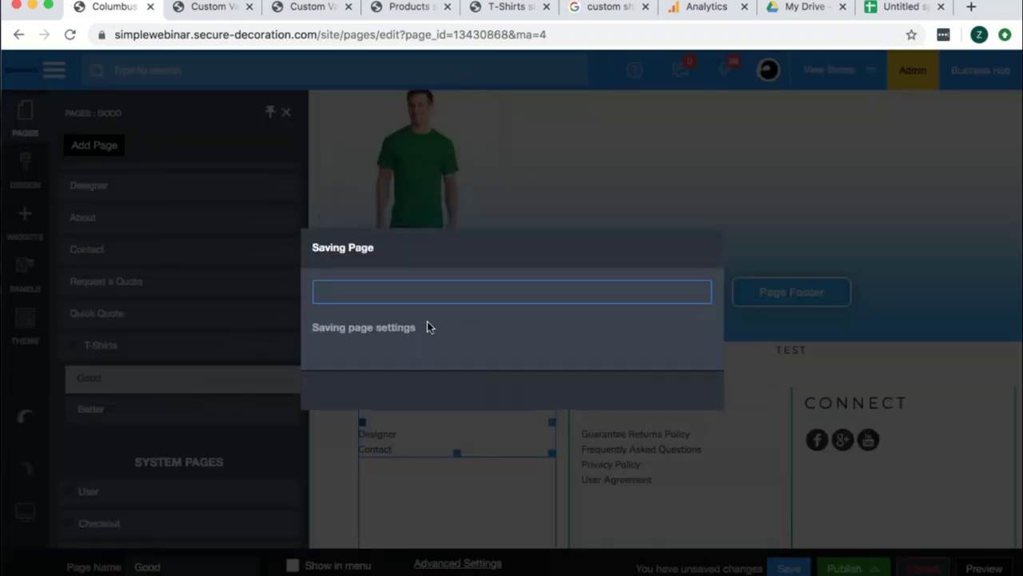
left_click(424, 328)
key("alt+shift+Left")
key("alt+shift+Left")
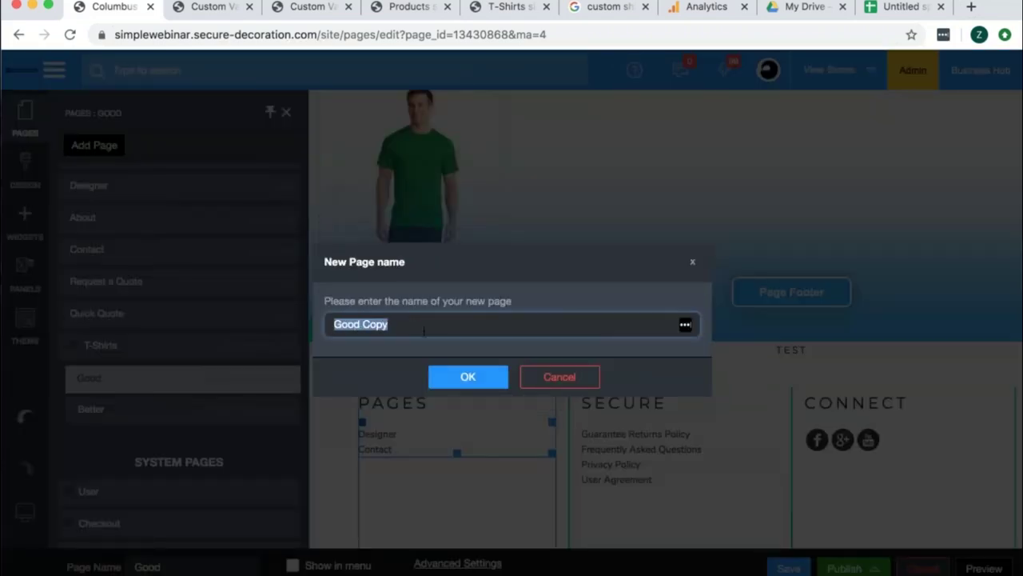
type("Blog")
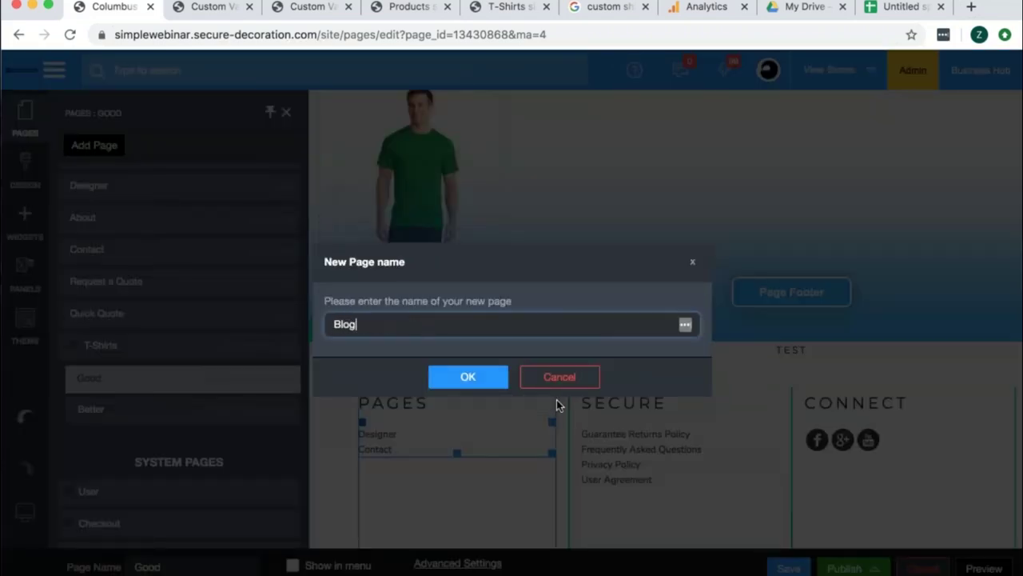
left_click(484, 385)
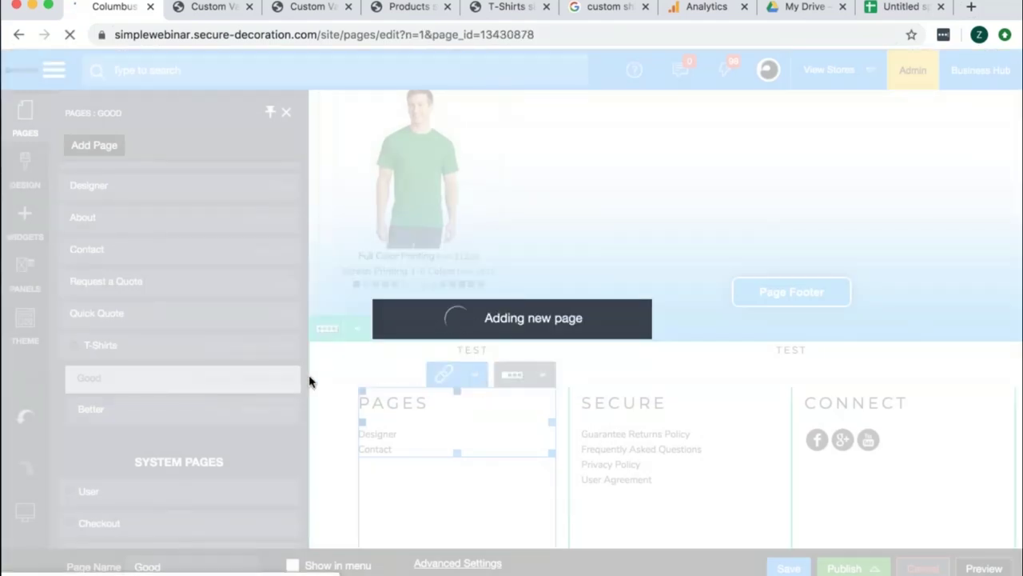
Delete the row with the product category tabs and T-shirt listing from the Blog page.
scroll(109, 509, "down", 3)
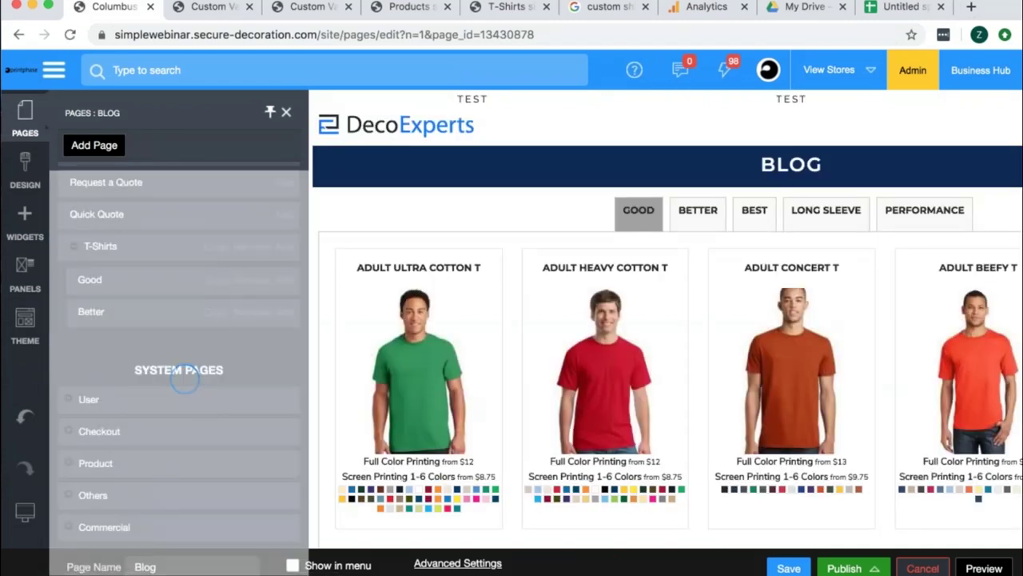
left_click(450, 194)
left_click(99, 183)
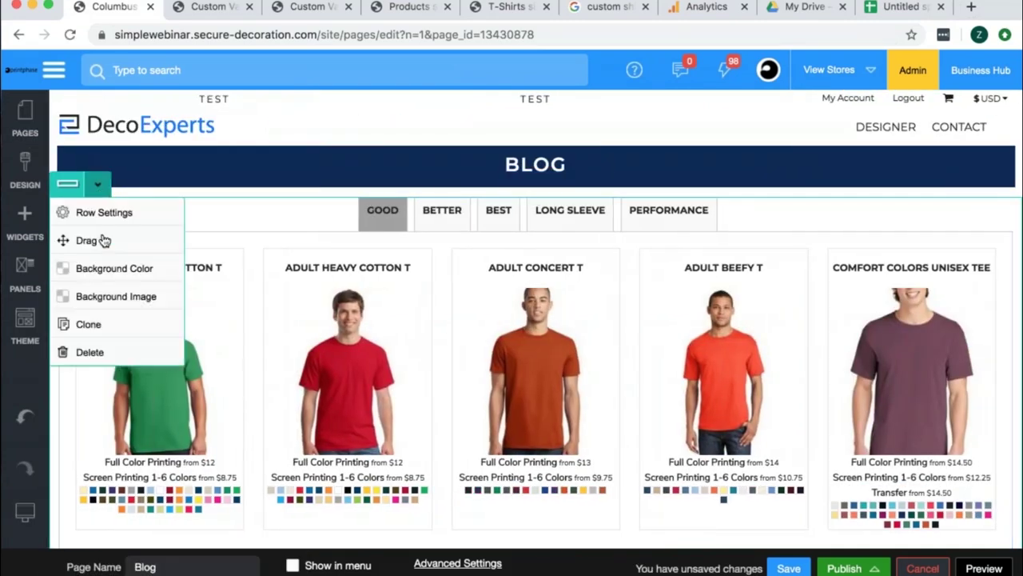
left_click(90, 352)
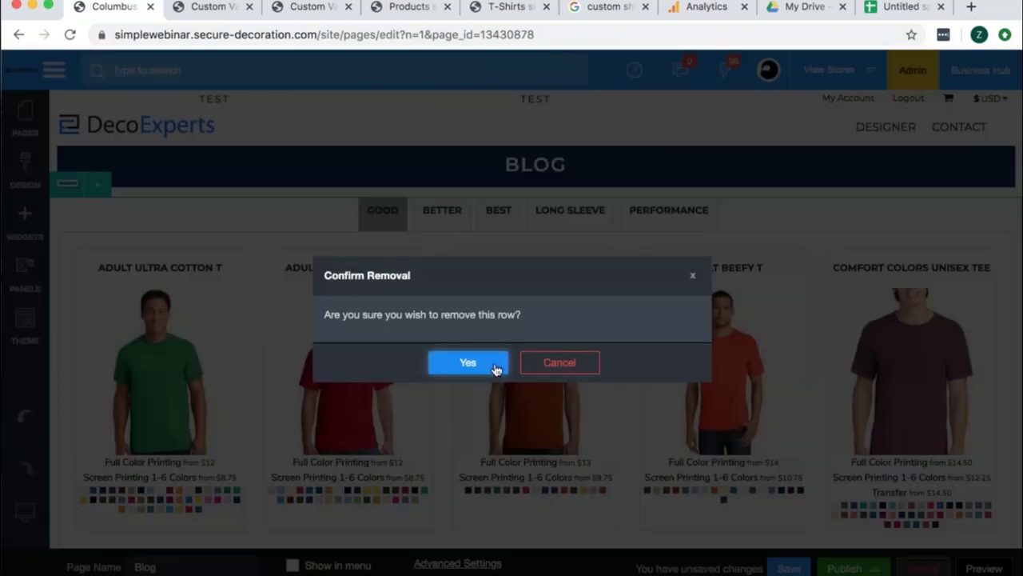
left_click(467, 363)
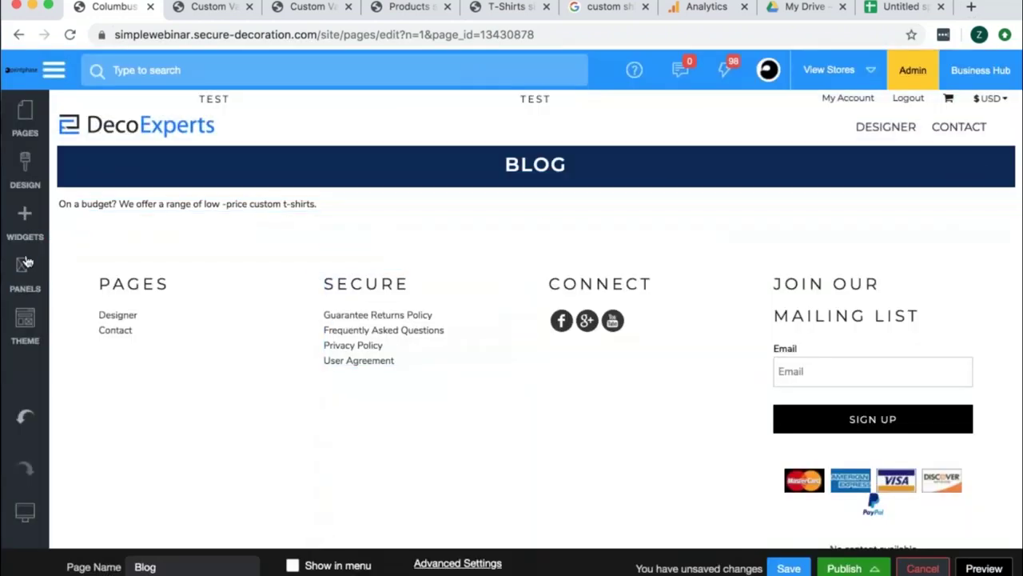
Insert a 2 Columns row beneath the Blog heading and delete the row with the low-price custom t-shirts text.
left_click(25, 227)
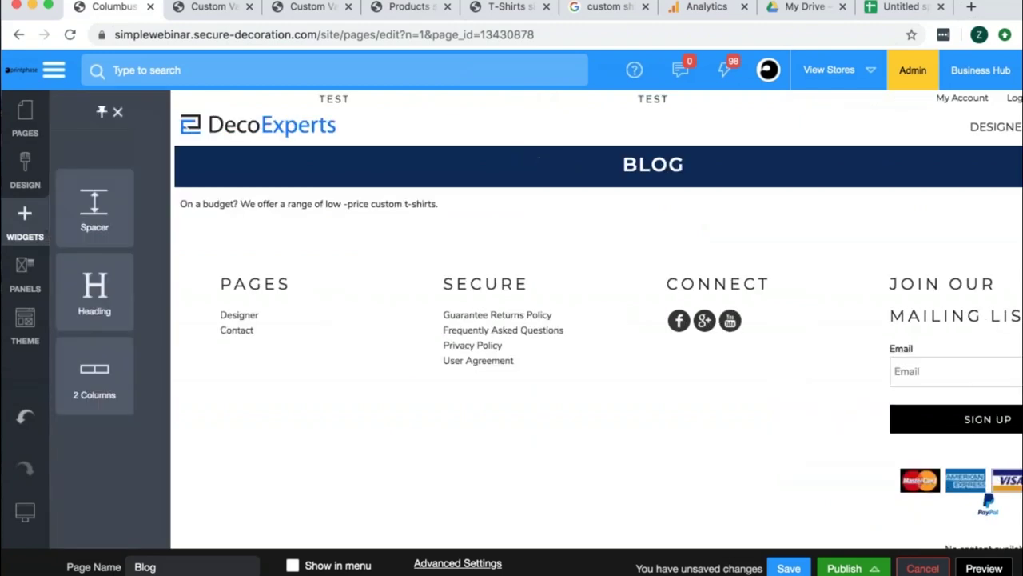
mouse_move(247, 373)
left_mouse_down()
mouse_move(461, 232)
mouse_move(456, 160)
mouse_move(455, 190)
left_mouse_up()
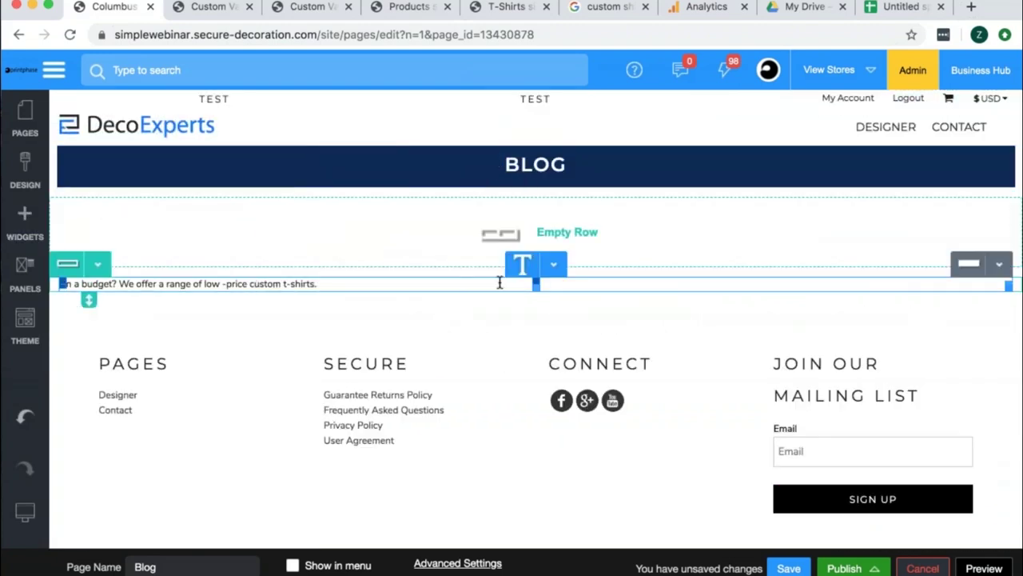
left_click(98, 263)
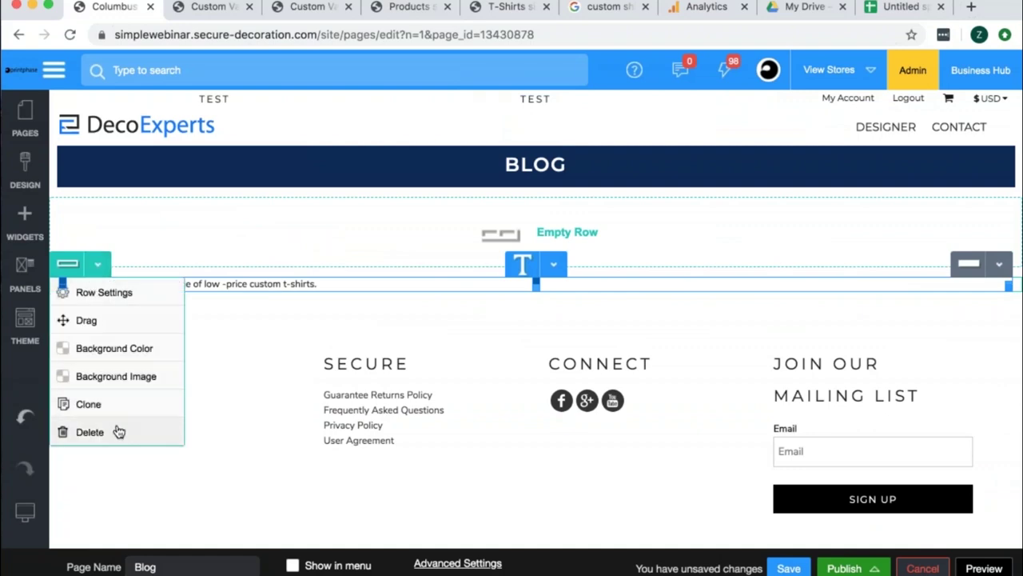
left_click(90, 432)
left_click(474, 361)
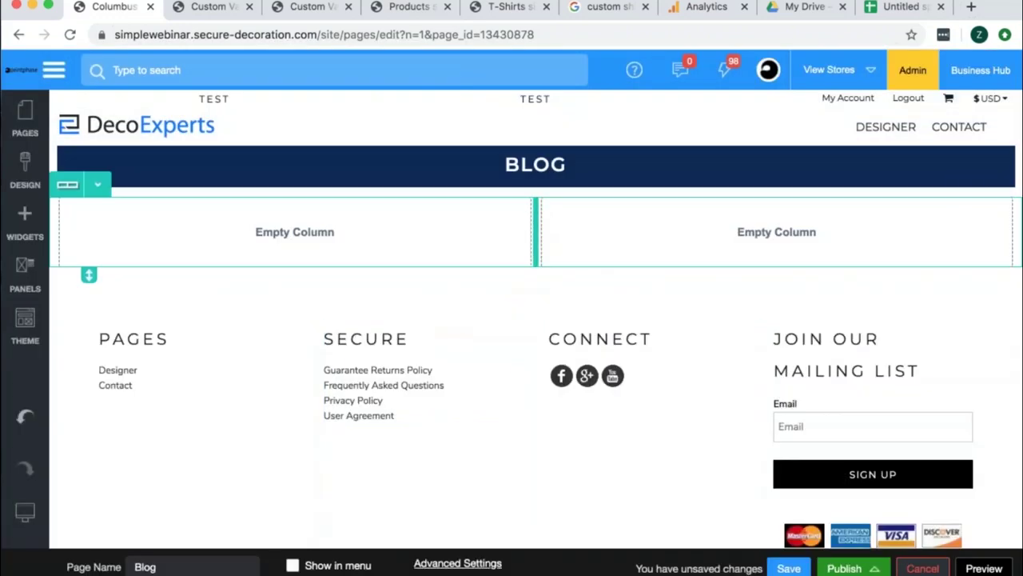
Narrow the empty row's left column to about a quarter of the width and place a Text widget in the wider right column.
left_click_drag(536, 232, 229, 237)
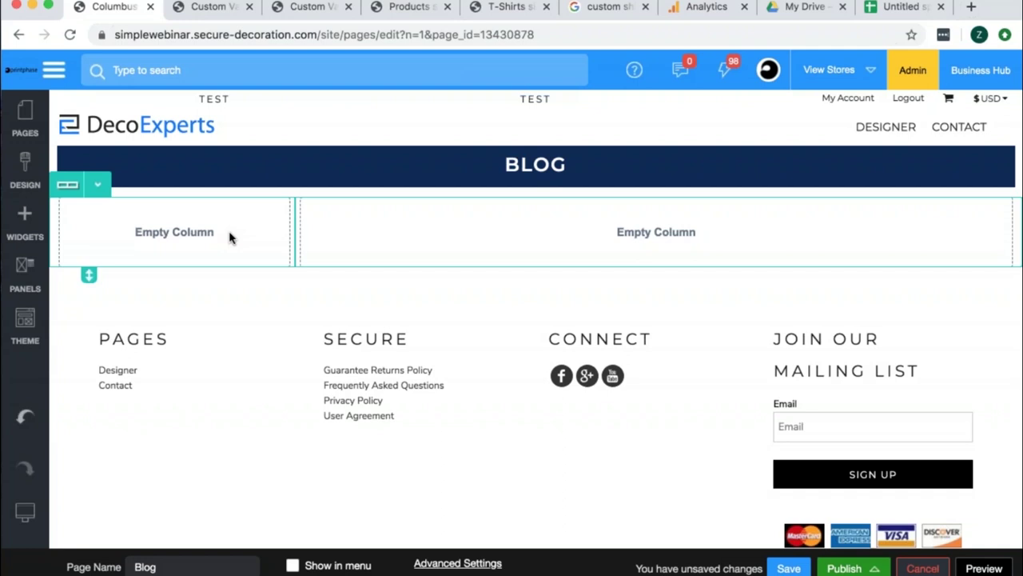
left_click(26, 227)
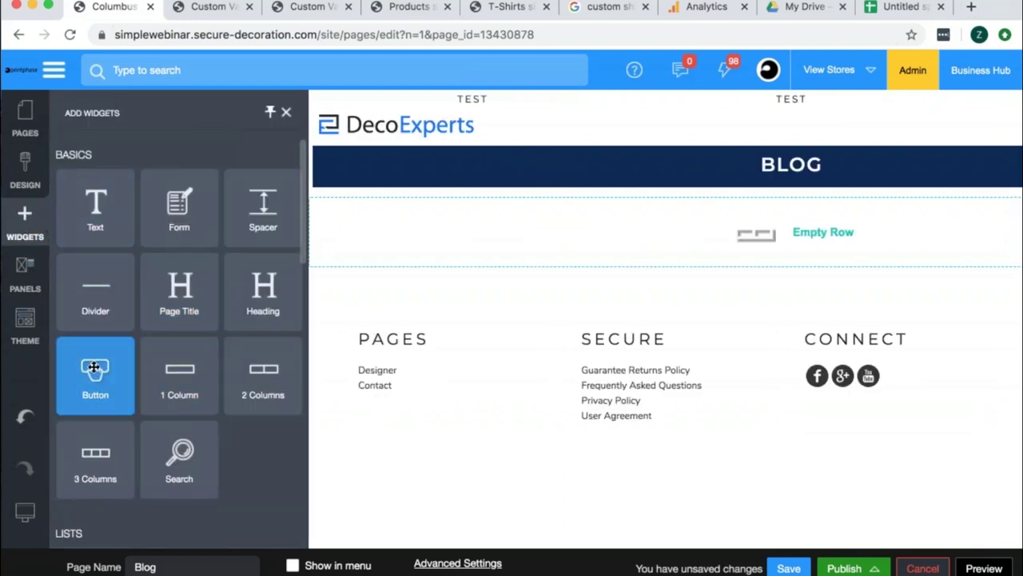
scroll(95, 360, "down", 3)
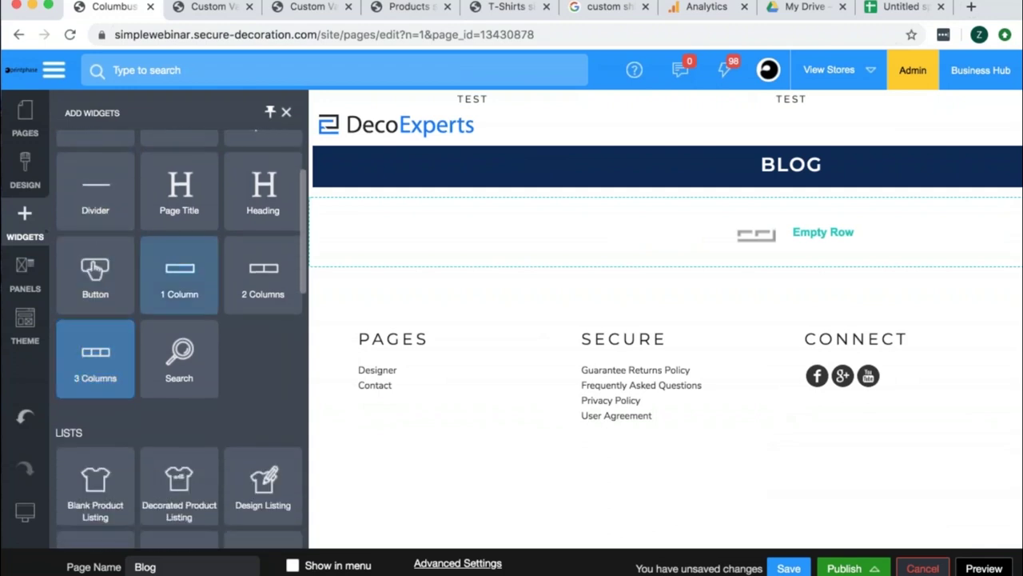
scroll(179, 187, "up", 2)
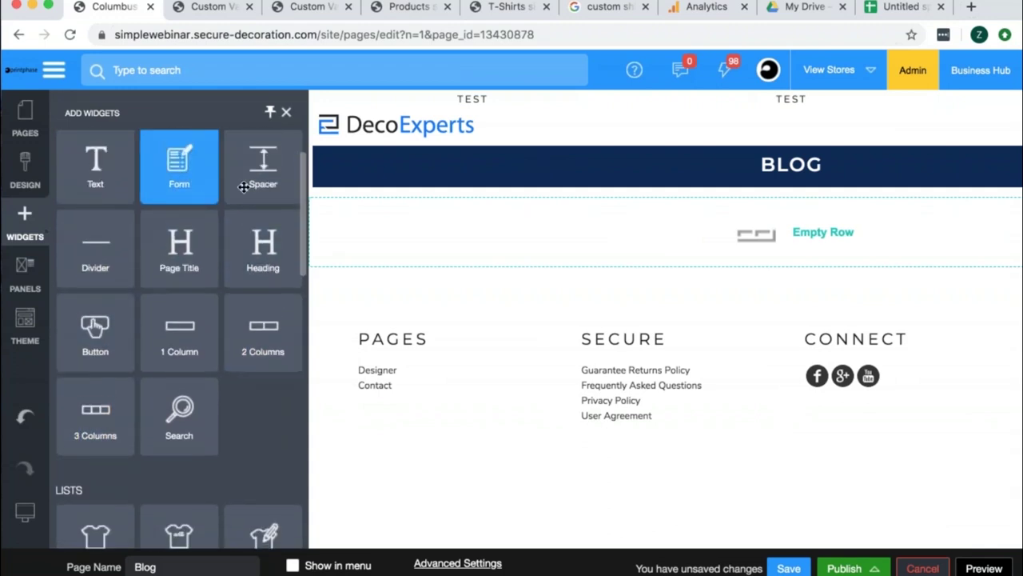
left_click_drag(112, 160, 618, 240)
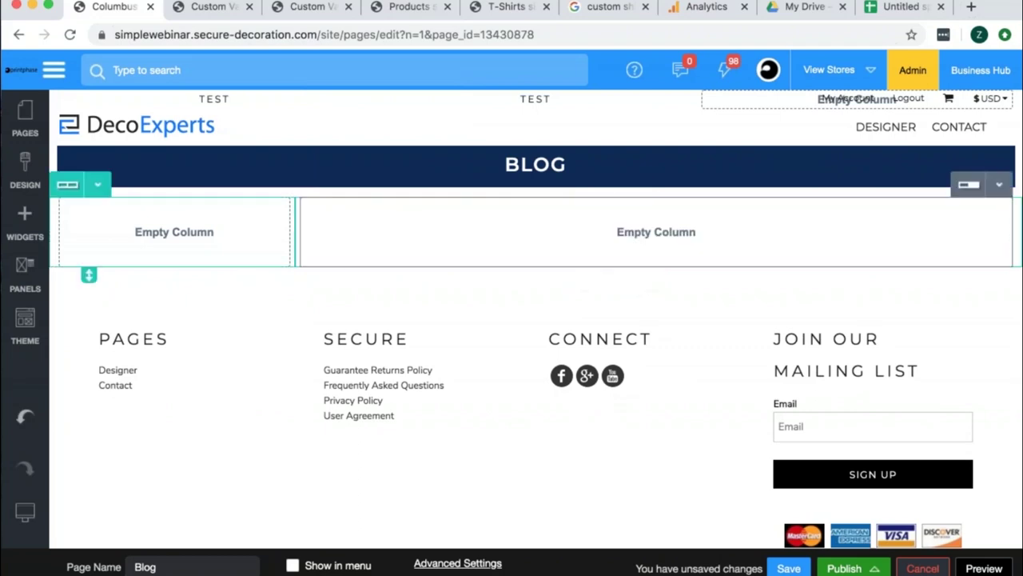
Add the filler lines "dalfj", "dafdajkljfklda" and "dakljljlfd" as separate paragraphs beneath the text widget's default text.
key("Return")
type("dalfj")
key("Return")
type("dafdajkljfklda")
key("Return")
type("dakljljlfd")
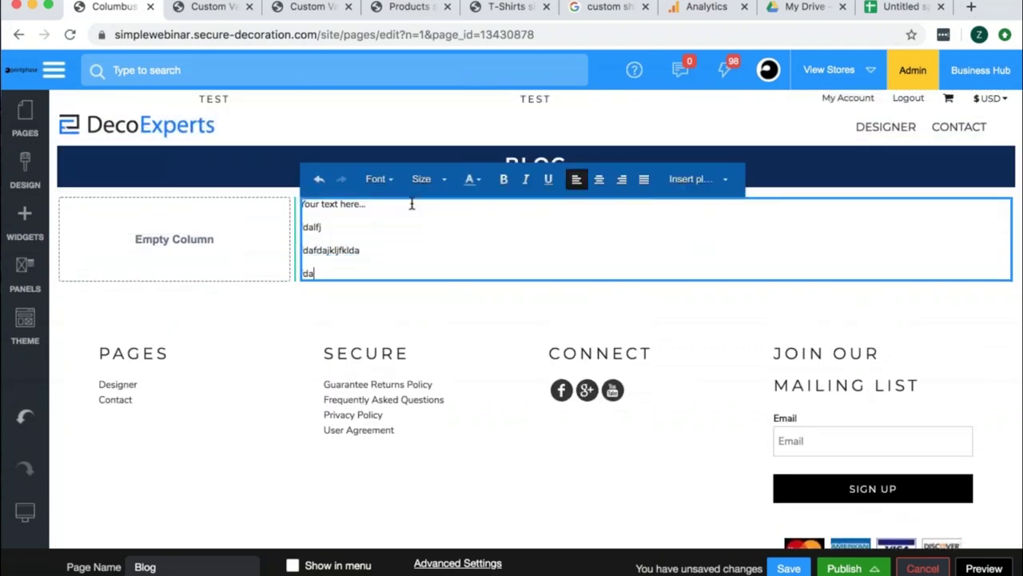
Fill the Blog page's text widget with several more lines of placeholder text and save the page.
key("Return")
type("dajflkdakljfa")
key("Return")
type("djfklajfkda")
key("Return")
key("Return")
type("dakfldsajfkldsajf")
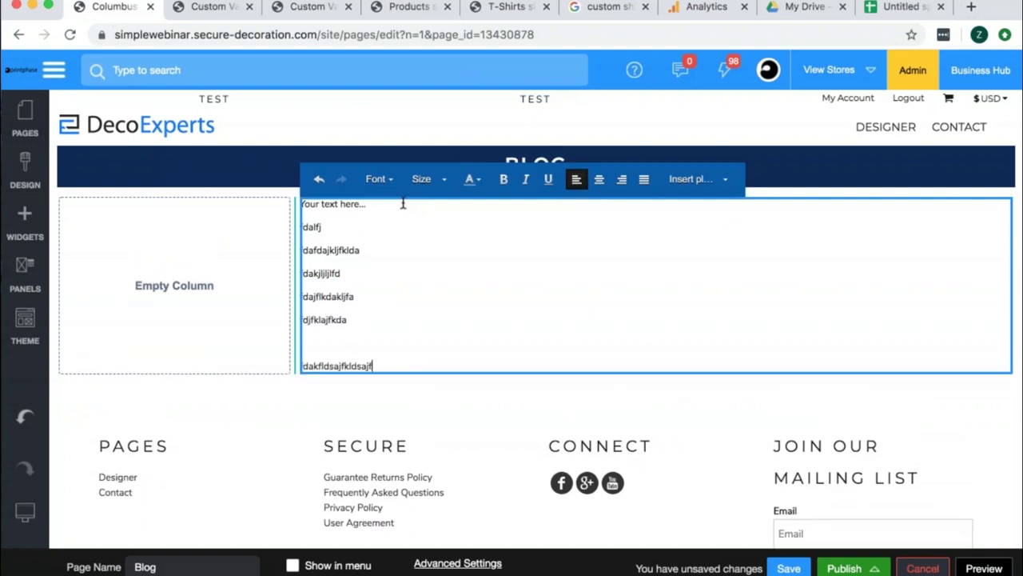
left_click(456, 399)
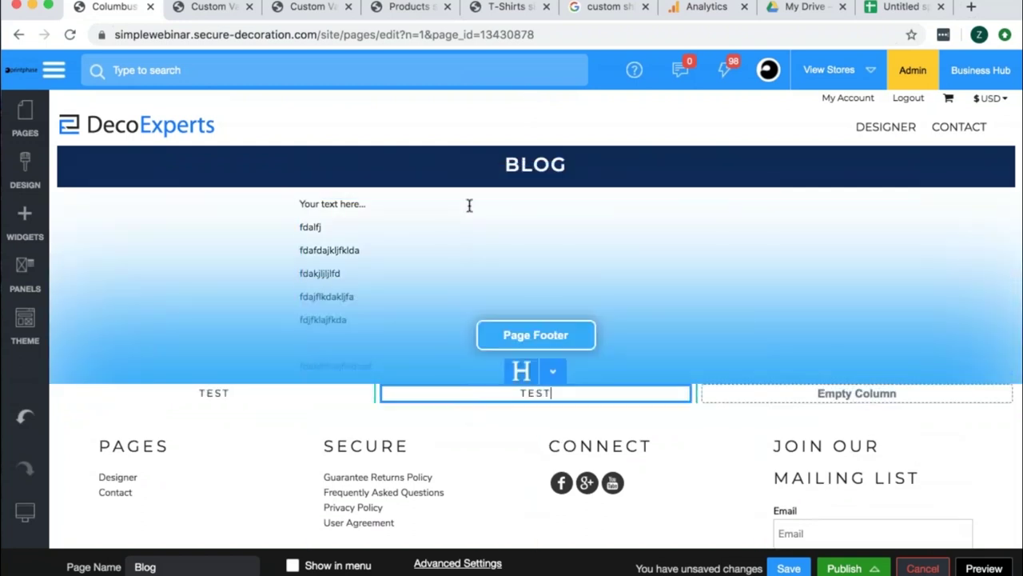
key("ctrl+s")
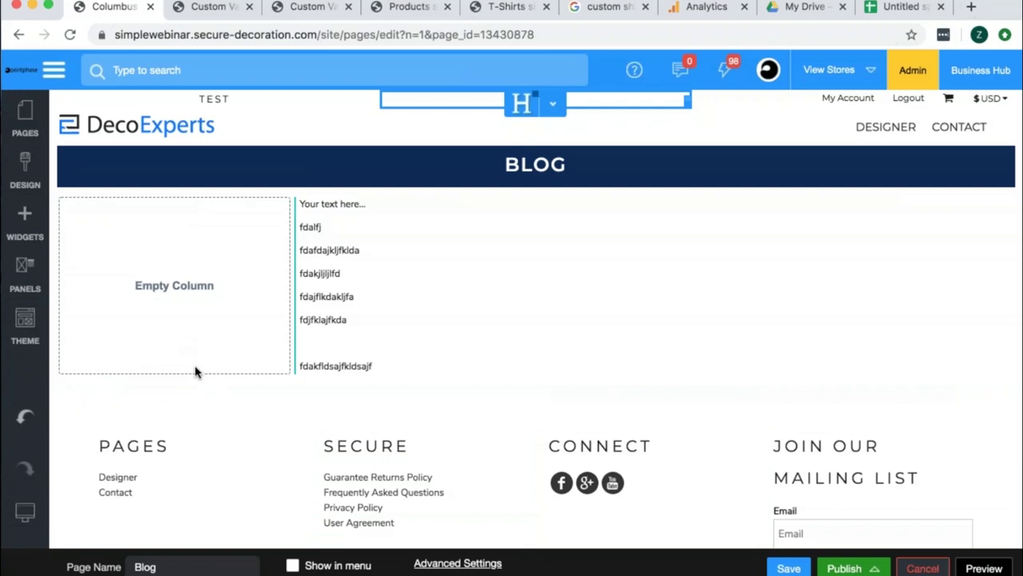
Add a List Of Links widget to the empty column beside the text.
left_click(27, 238)
scroll(111, 304, "down", 10)
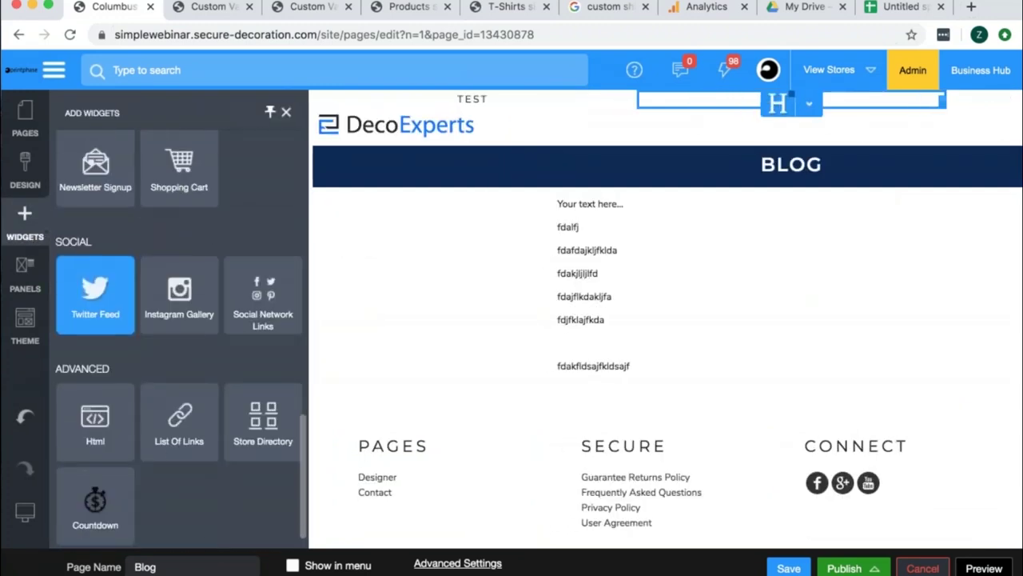
left_click_drag(206, 427, 245, 291)
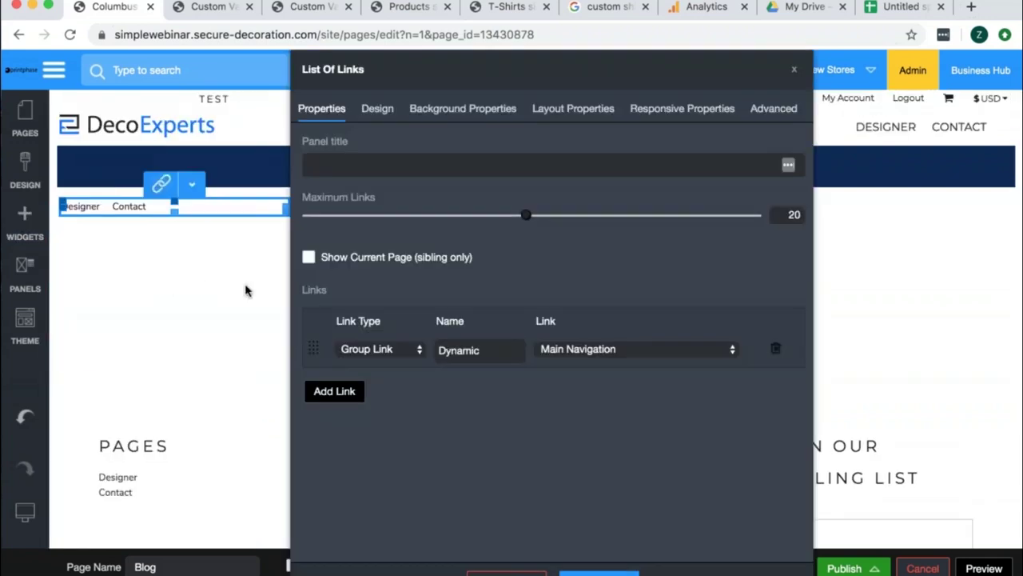
Set the new list's group link to Descendant Pages and save the Blog page.
left_click(609, 349)
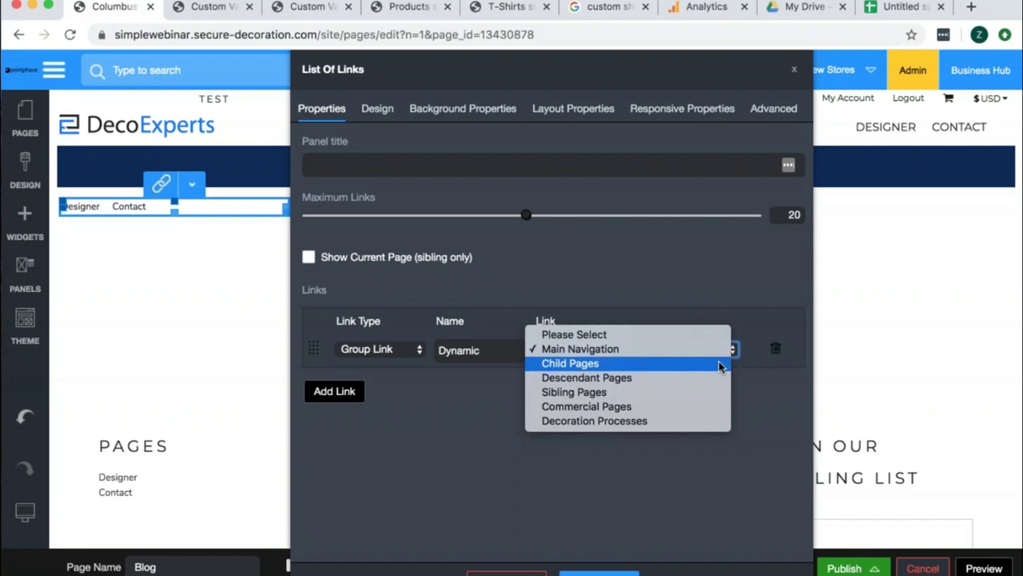
left_click(644, 379)
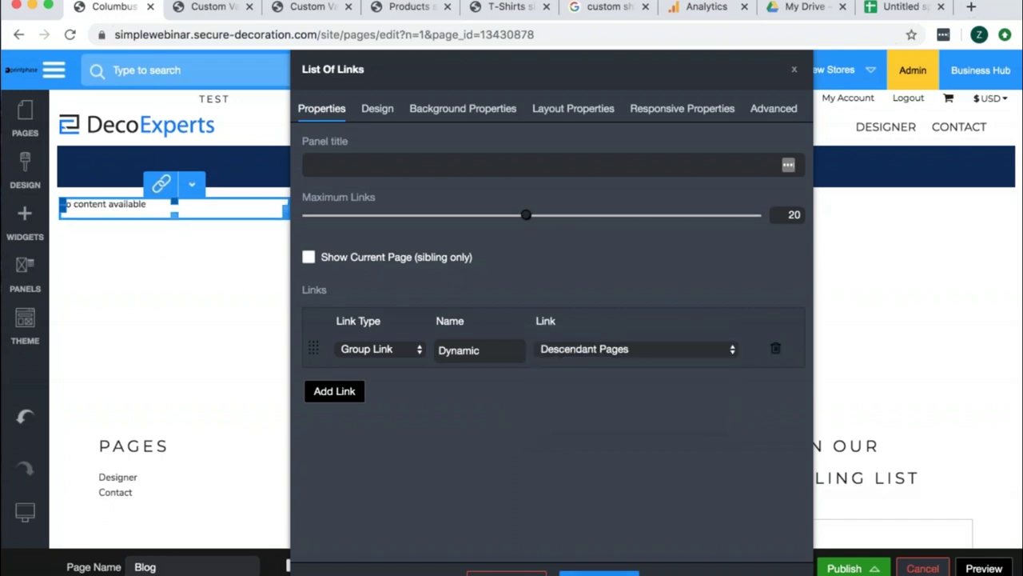
left_click(599, 572)
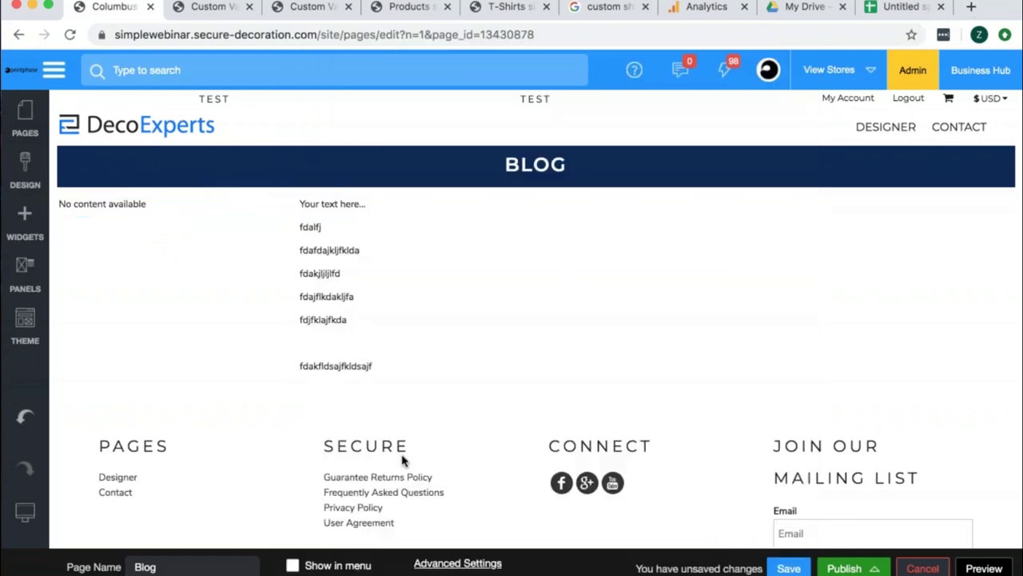
left_click(806, 569)
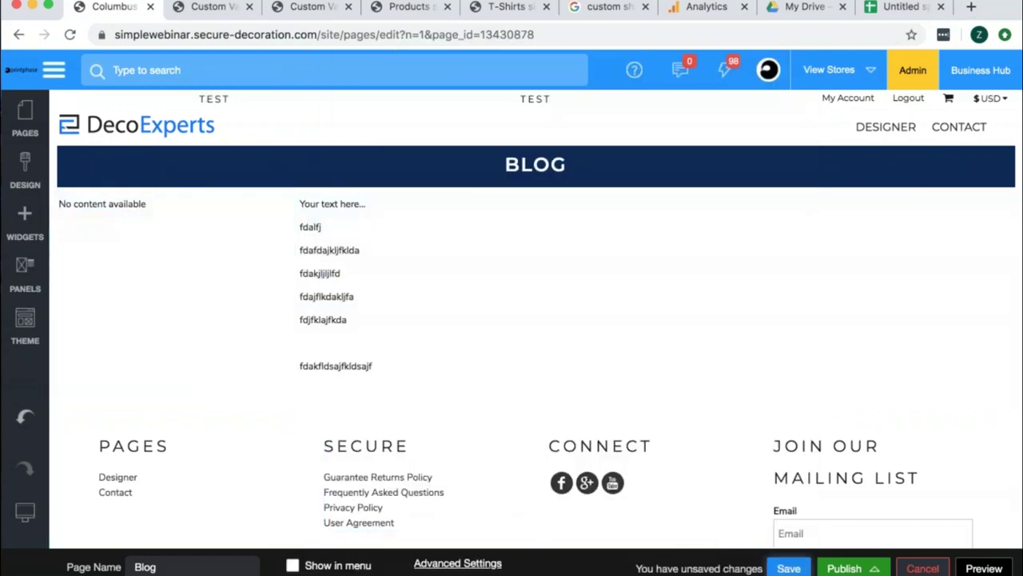
left_click(544, 389)
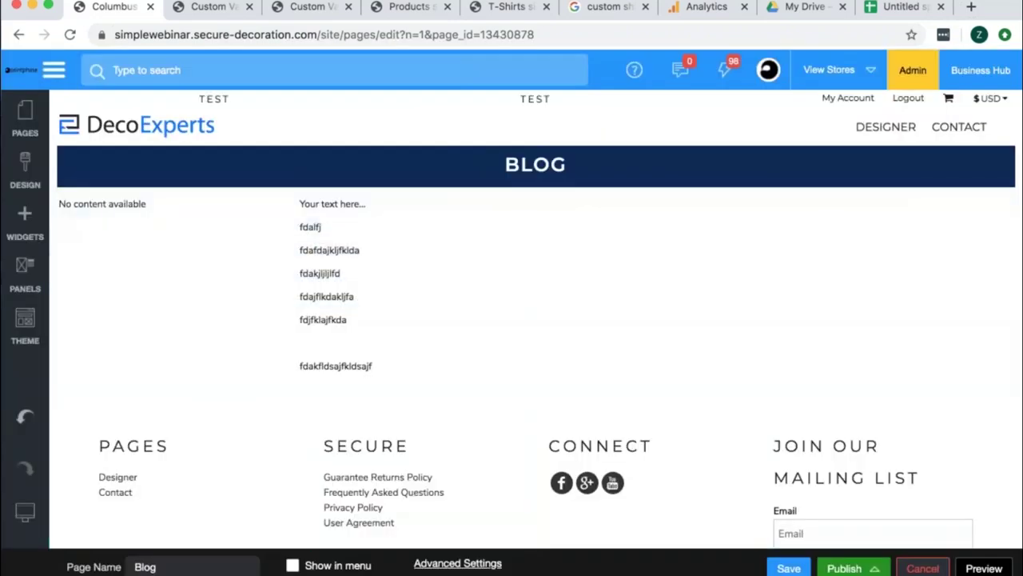
Copy the Blog page as a new page named Article 1.
left_click(25, 118)
left_click(216, 325)
triple_click(475, 315)
type("Blog 1")
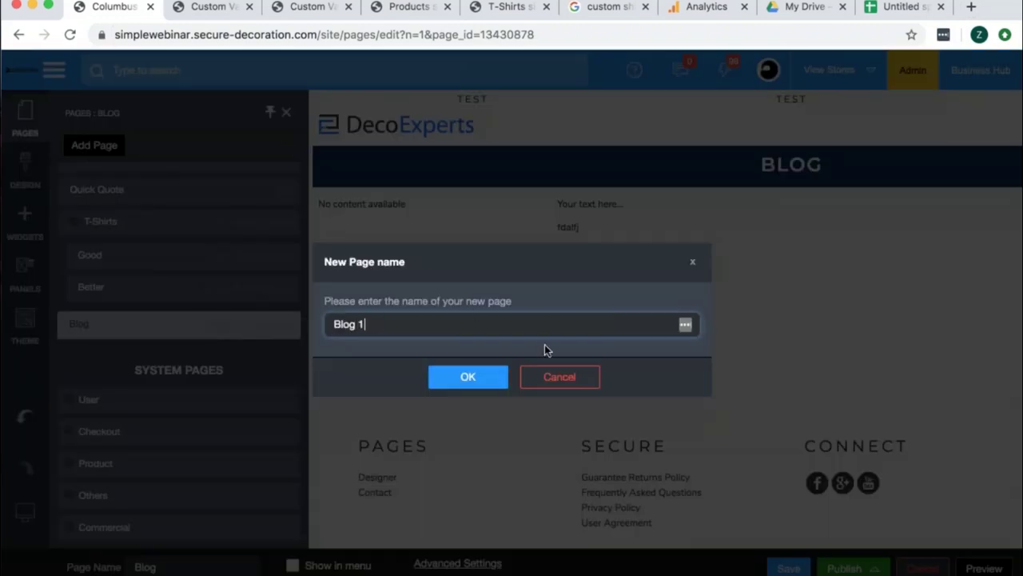
triple_click(433, 326)
type("Article 1")
left_click(466, 376)
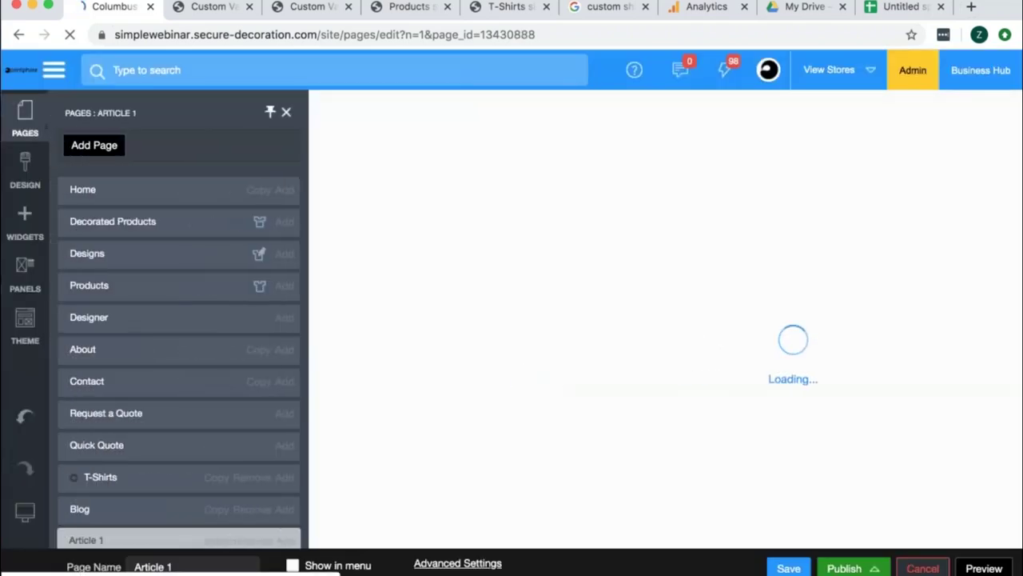
Nest the Article 1 page under Blog in the page list and return to the page canvas.
left_click_drag(92, 516, 88, 390)
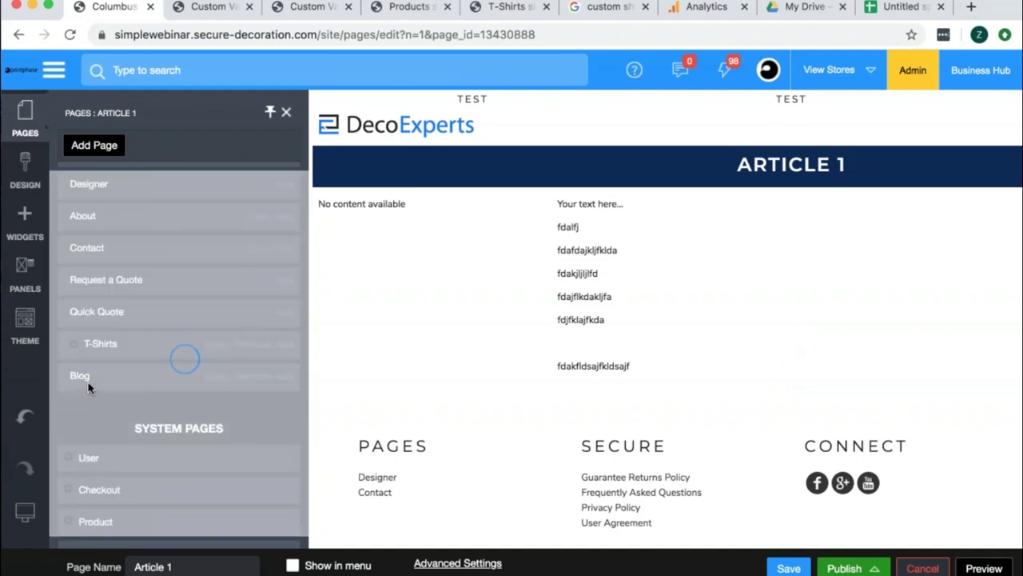
left_click(245, 32)
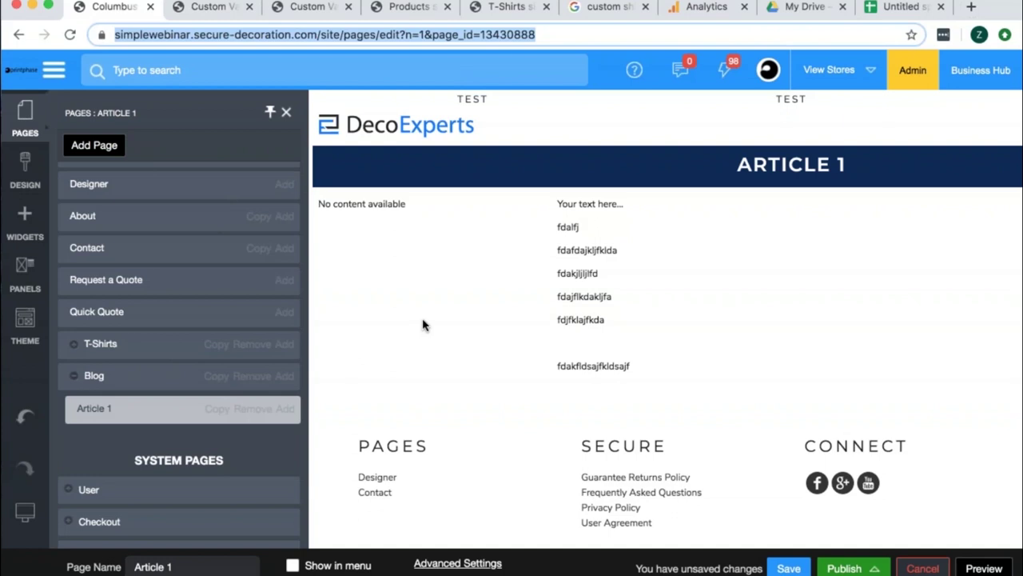
left_click(365, 311)
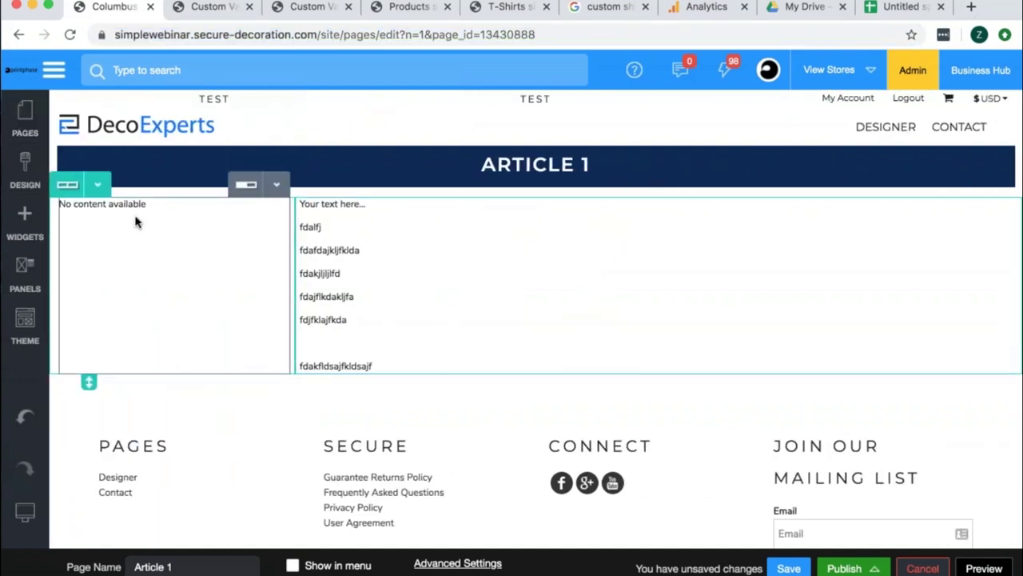
Set Article 1's link list to Sibling Pages with the current page shown, and save the page.
double_click(136, 221)
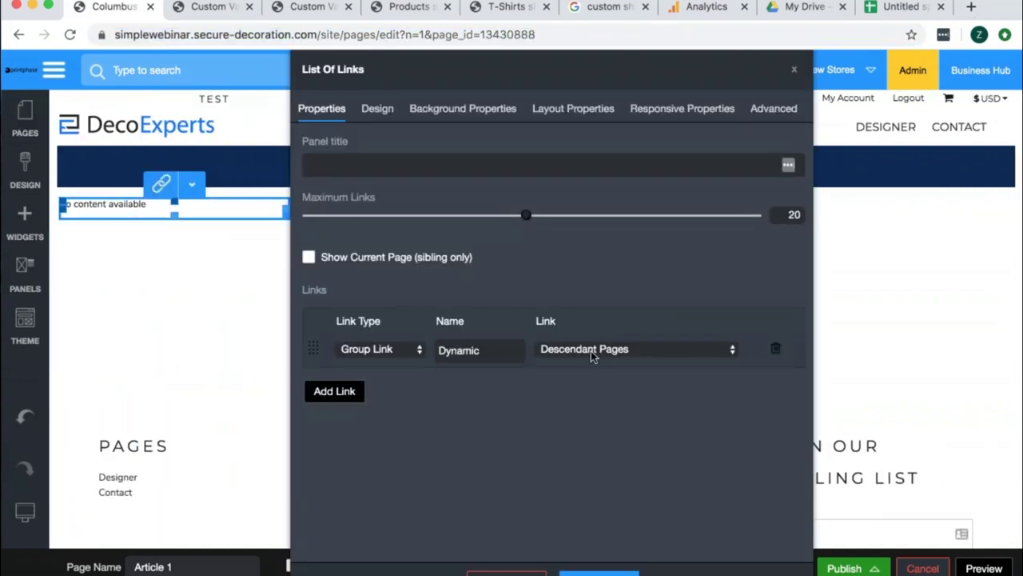
left_click(590, 351)
left_click(591, 363)
left_click(363, 264)
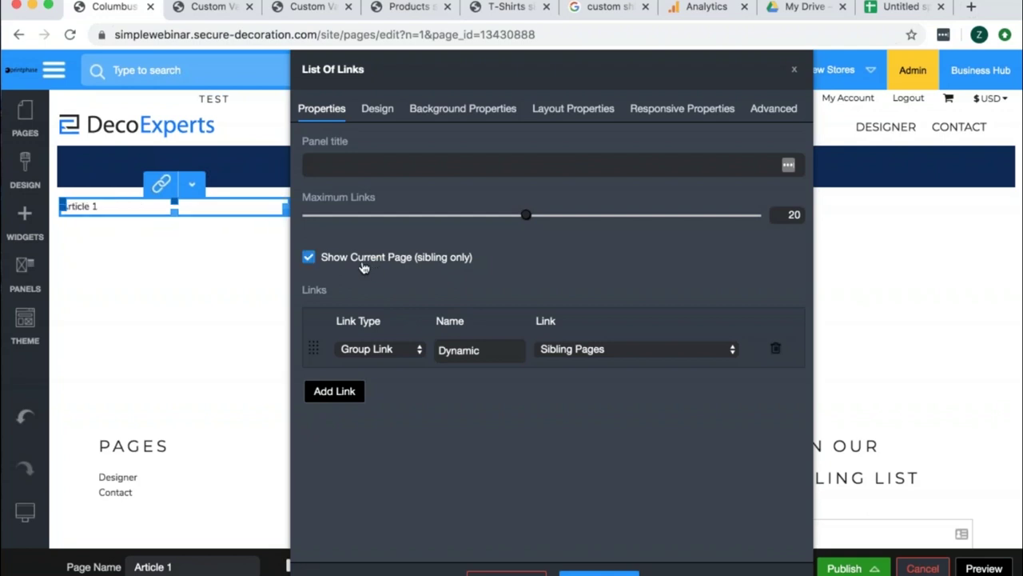
left_click(598, 572)
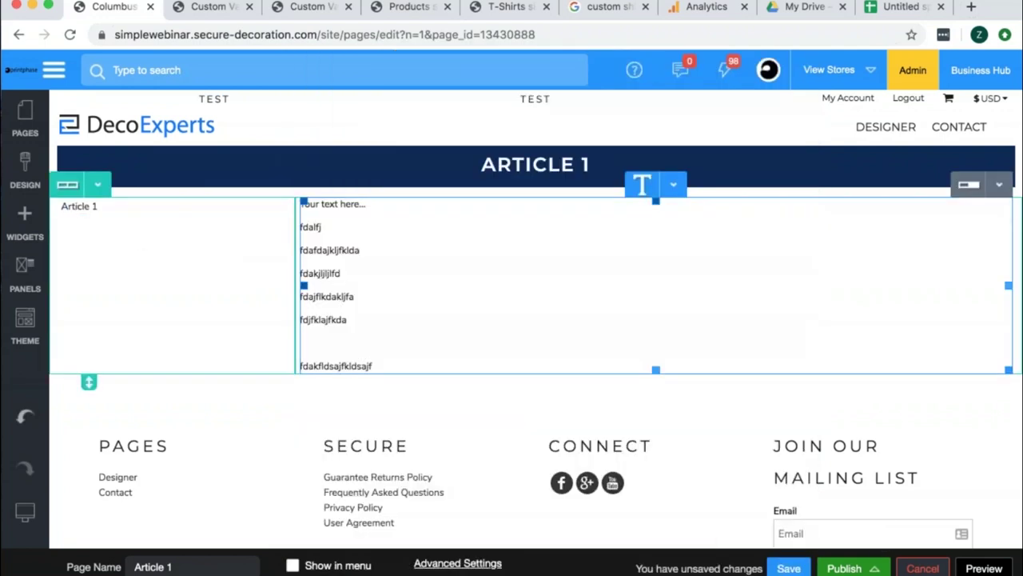
left_click(789, 568)
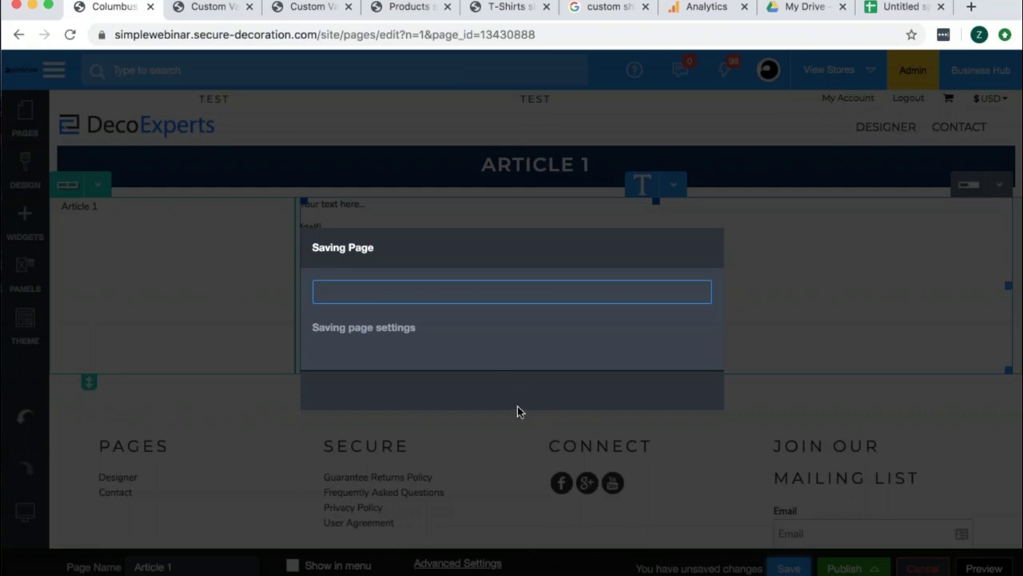
left_click(515, 390)
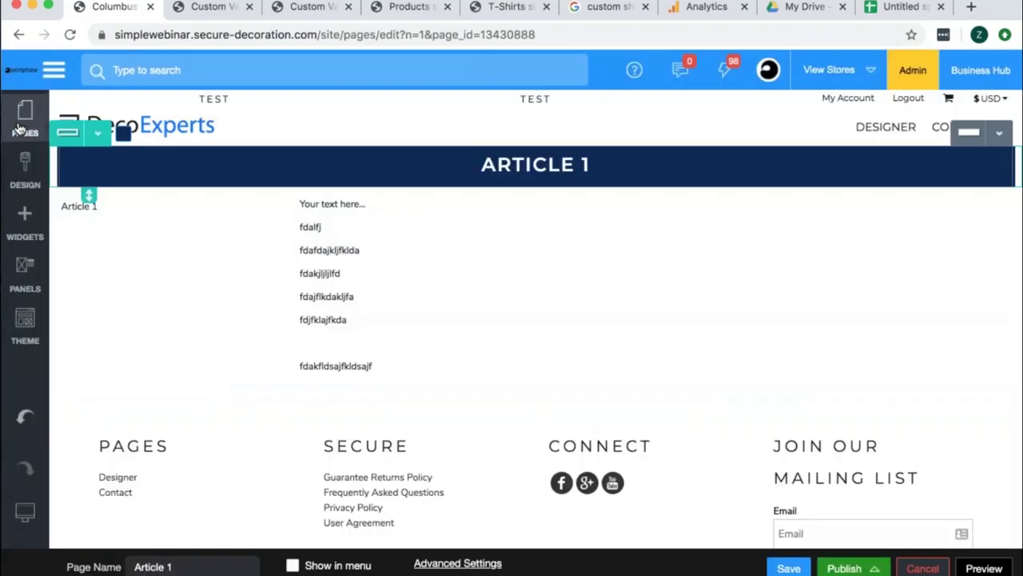
Copy the Article 1 page as a new page named Article 2.
left_click(24, 120)
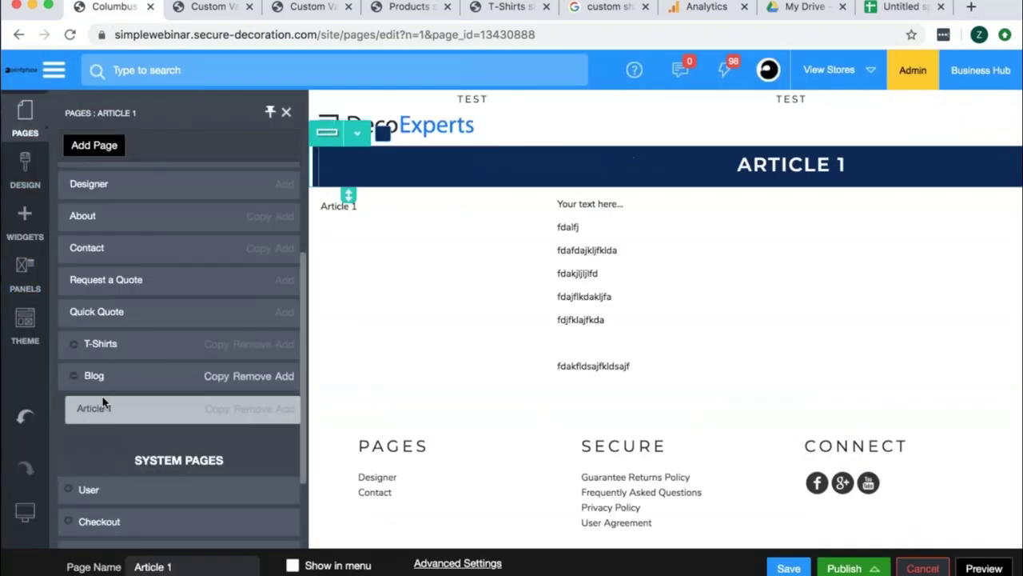
left_click(216, 410)
key("BackSpace")
key("BackSpace")
key("BackSpace")
key("BackSpace")
key("BackSpace")
type("2")
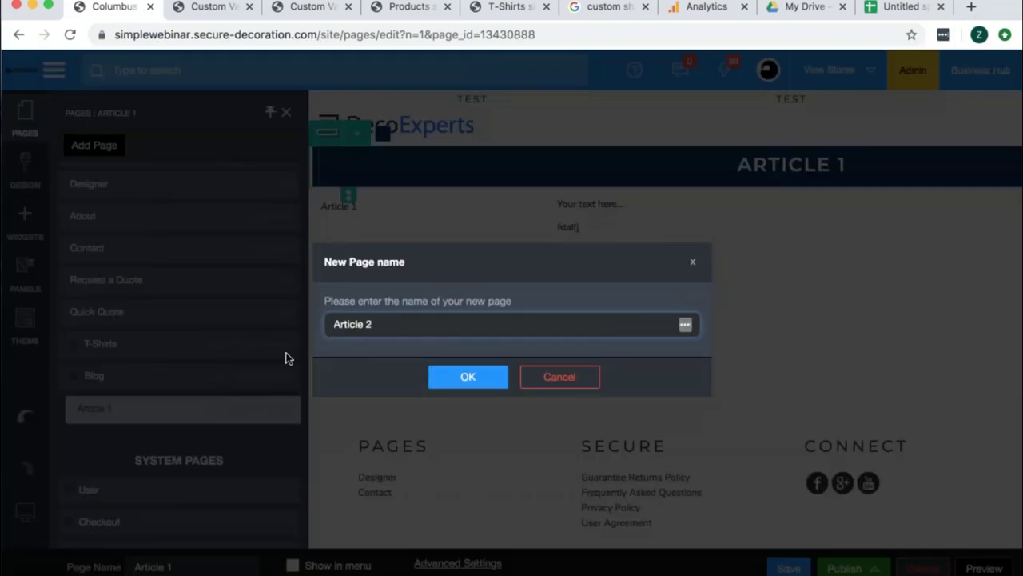
key("BackSpace")
type("2")
left_click(470, 377)
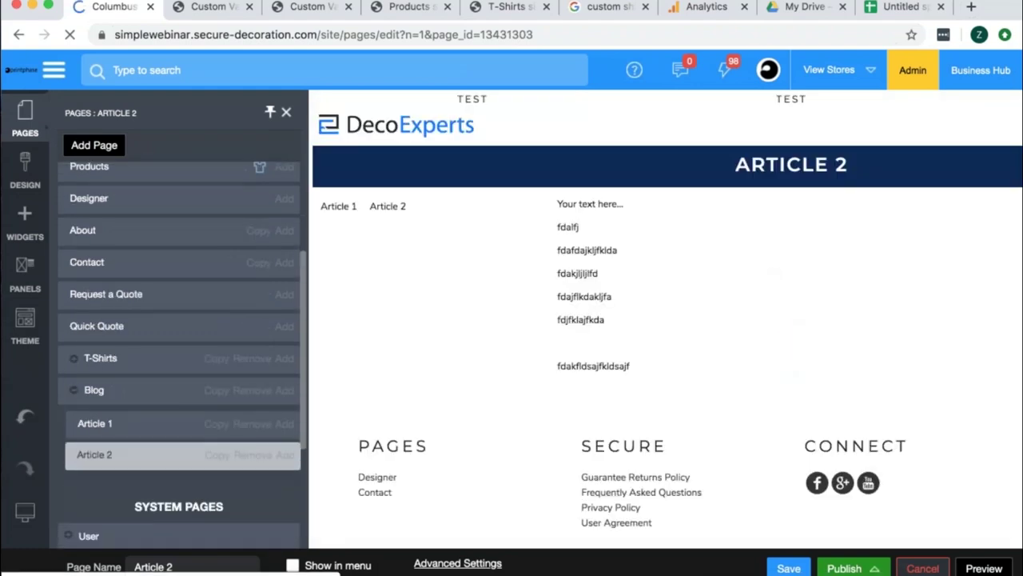
Set the layout of Article 2's list of links to Vertical.
left_click(364, 216)
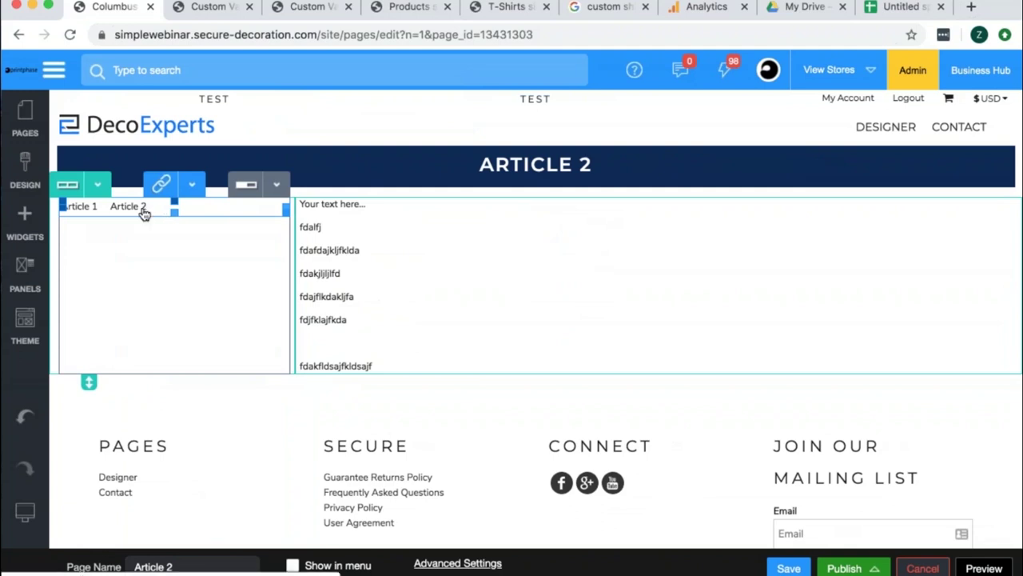
double_click(144, 210)
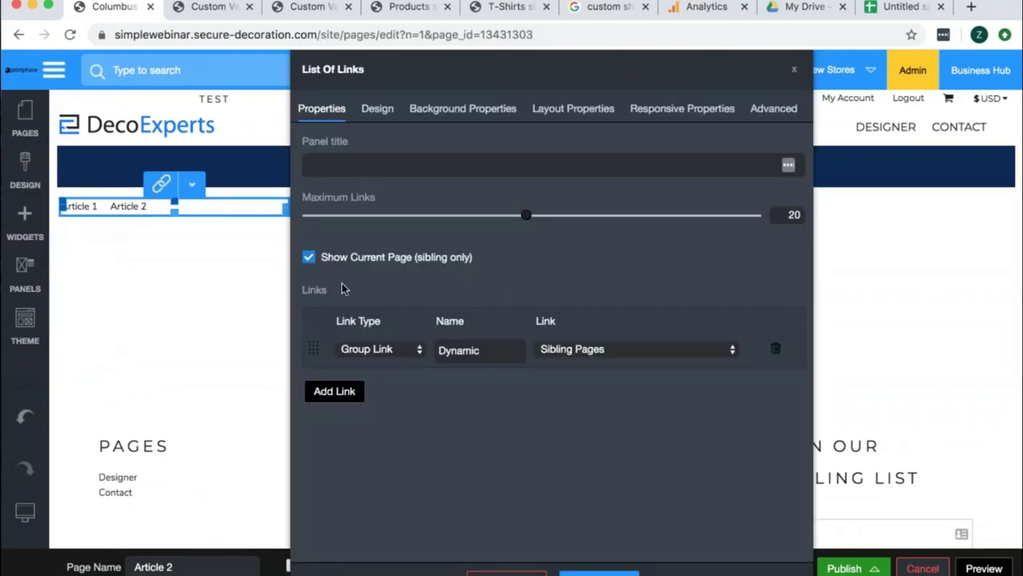
left_click(378, 108)
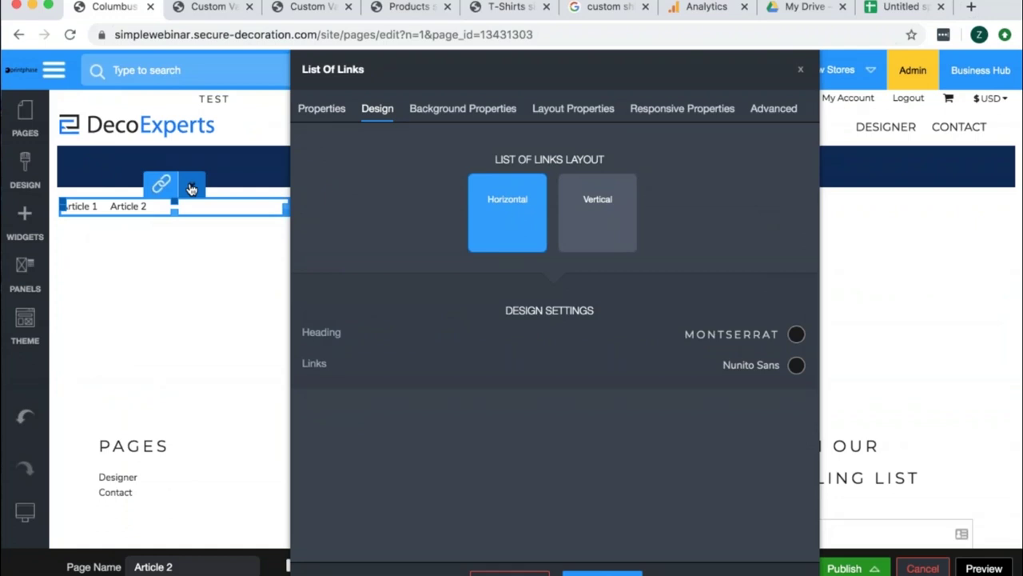
left_click(596, 217)
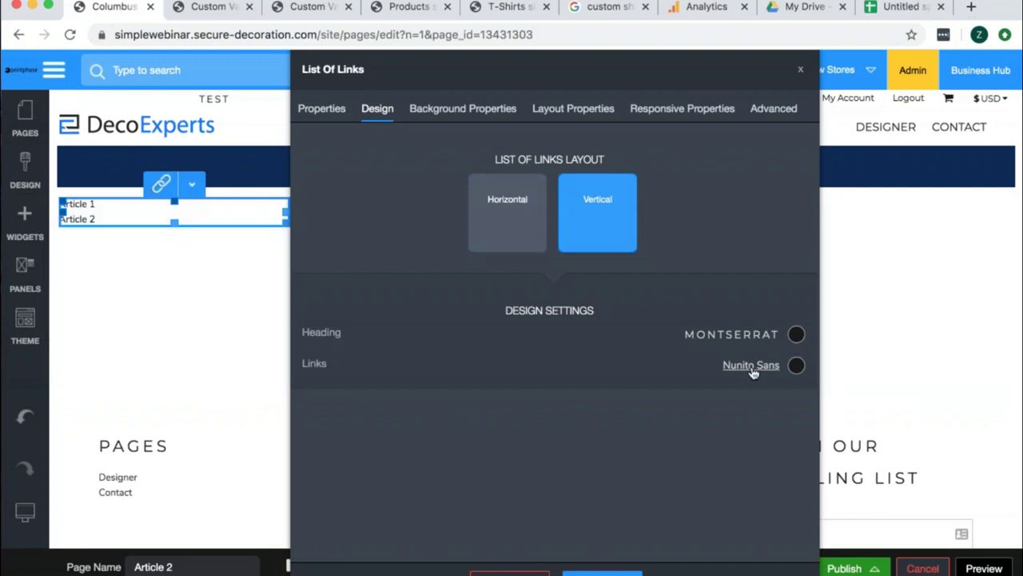
Enable active link styling for the list with a red active color (255, 0, 0) and save the Article 2 page.
left_click(748, 365)
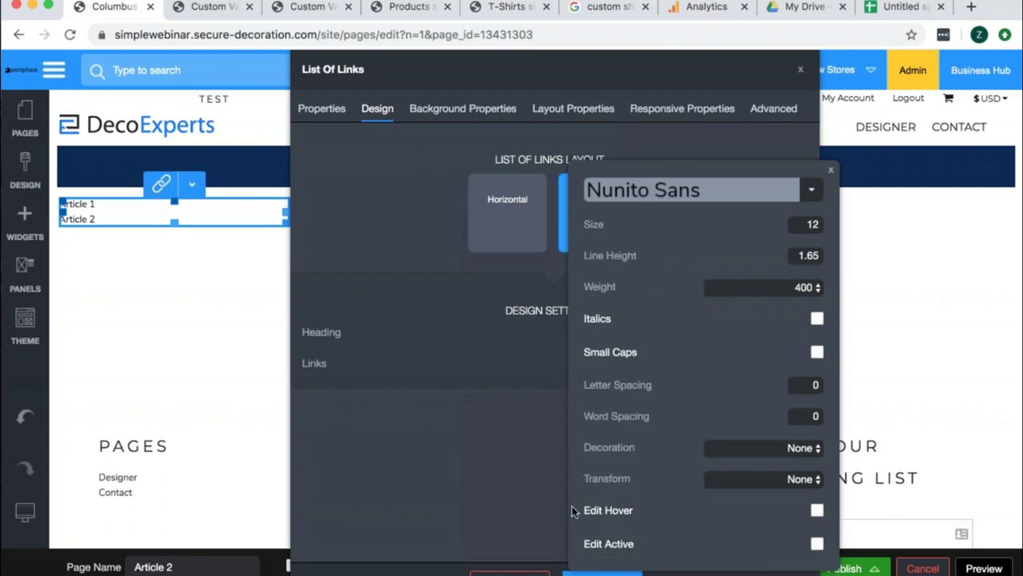
left_click(817, 544)
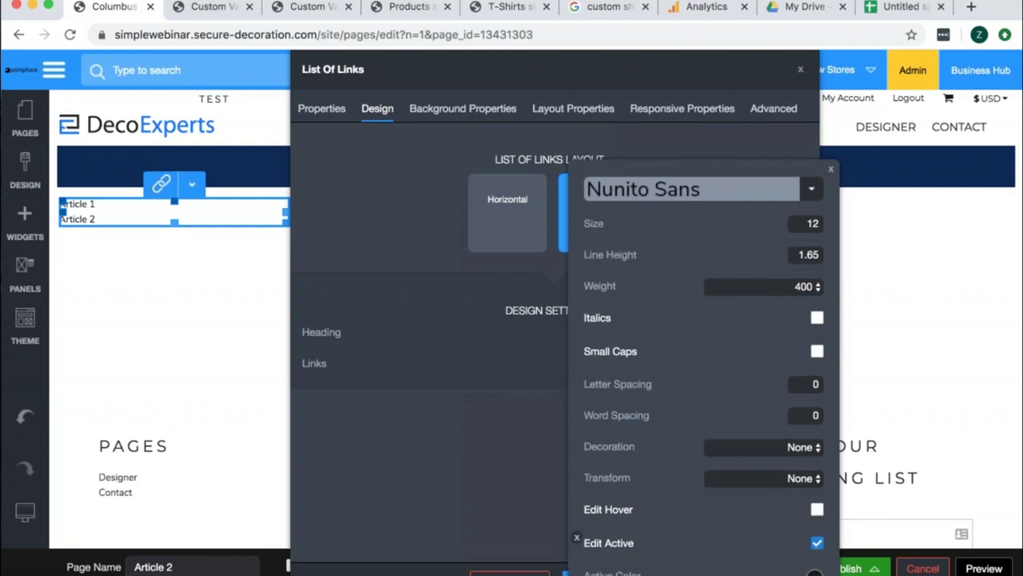
left_click(855, 385)
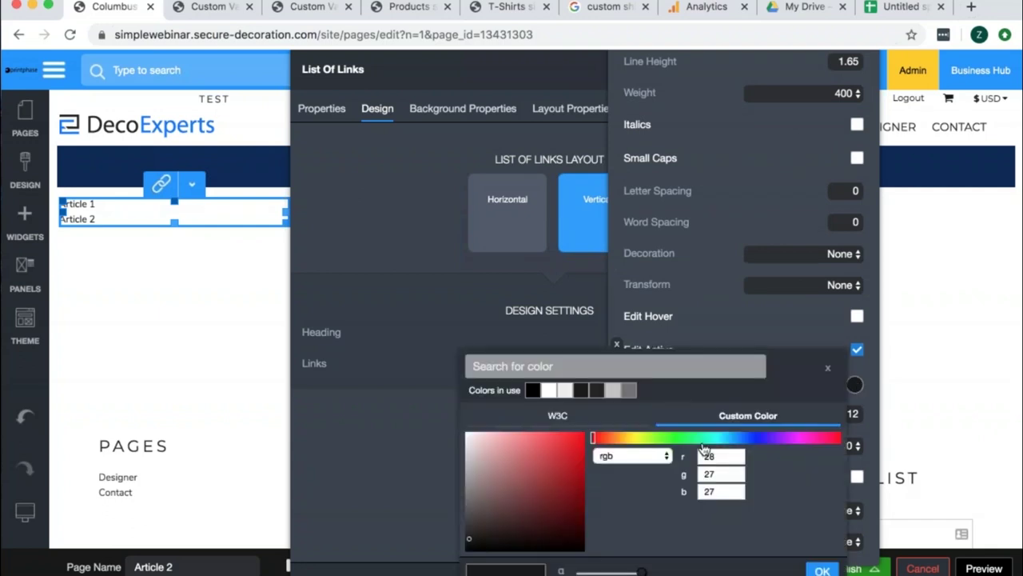
left_click_drag(552, 477, 585, 433)
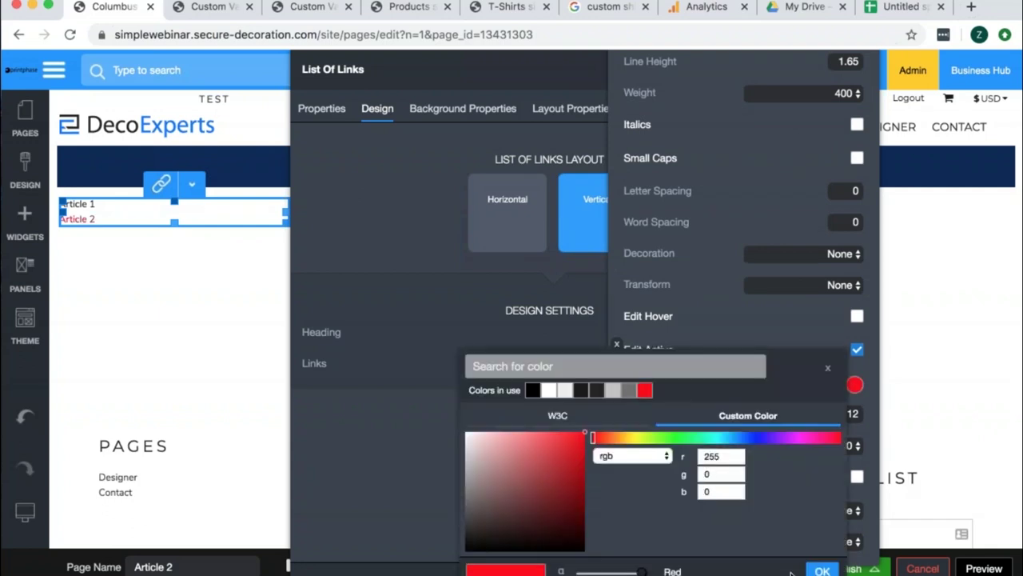
left_click(822, 570)
left_click(528, 502)
left_click(600, 568)
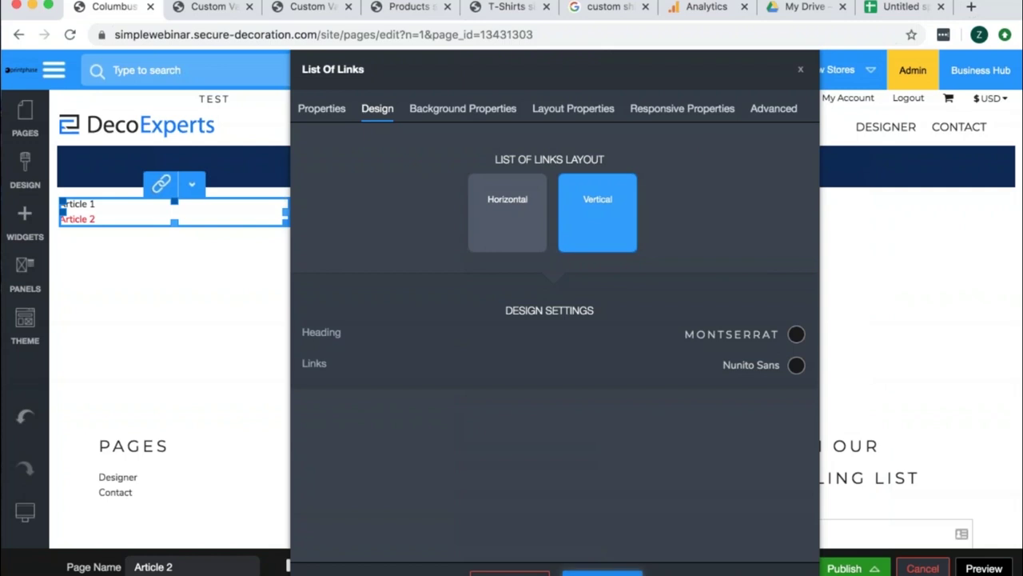
left_click(789, 568)
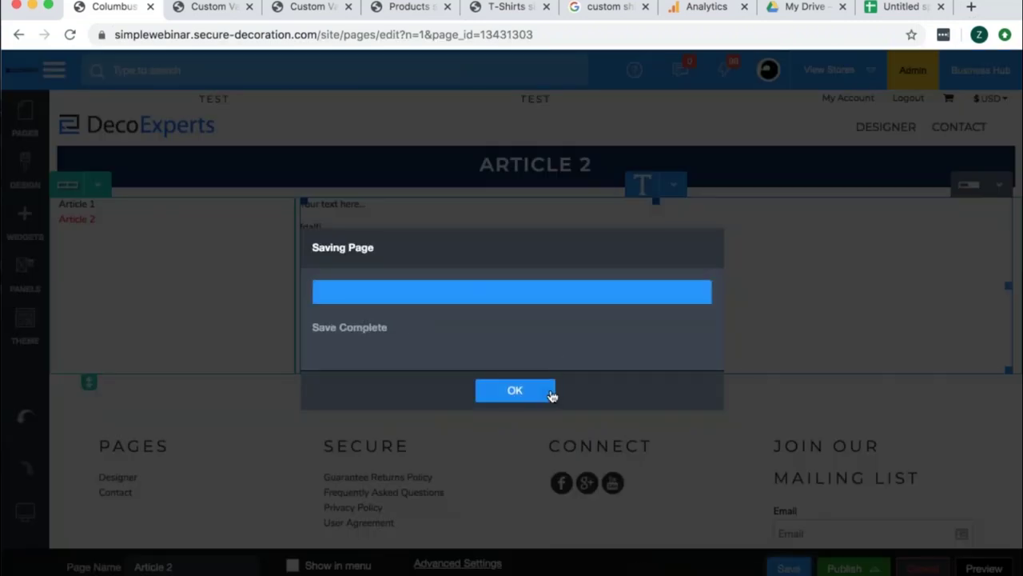
left_click(545, 395)
Open the Article 1 page for editing and set its list of links layout to Vertical.
left_click(23, 122)
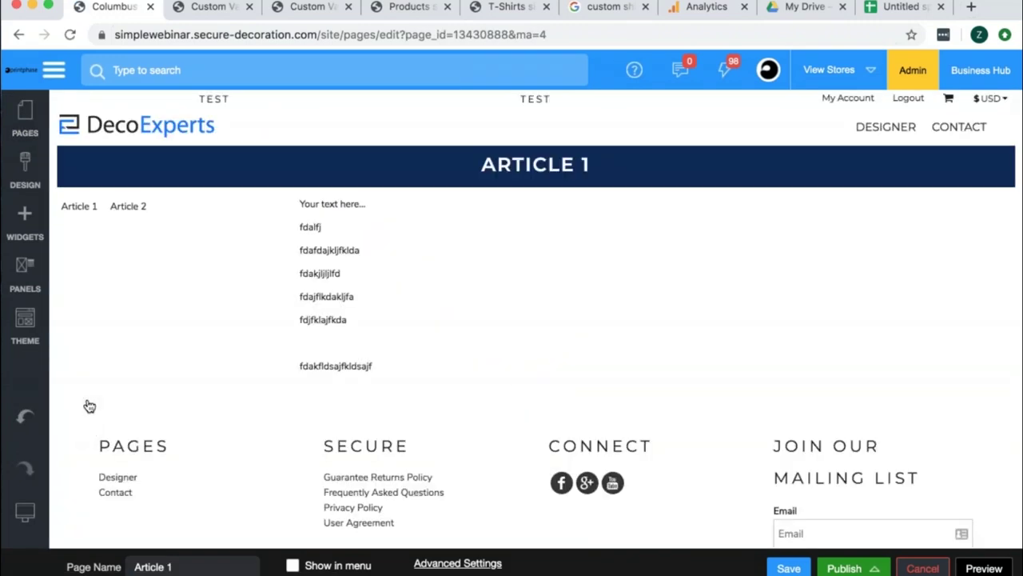
left_click(169, 206)
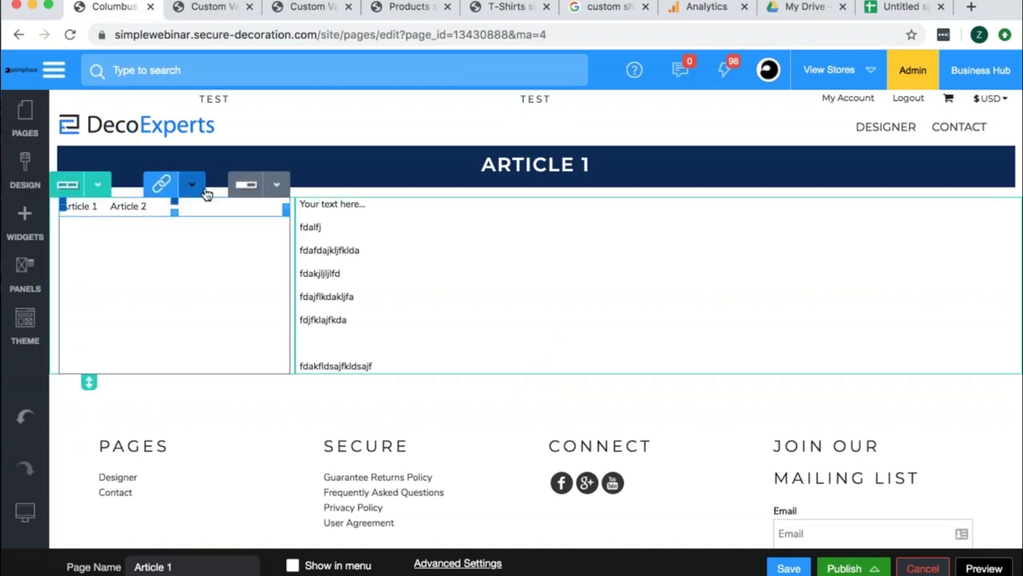
left_click(195, 188)
left_click(201, 213)
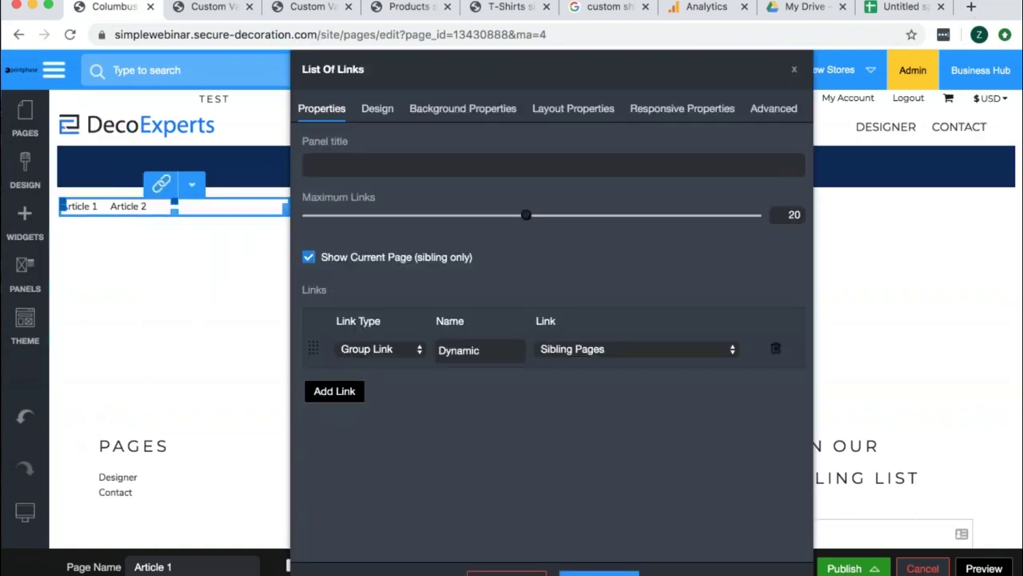
left_click(378, 109)
left_click(597, 210)
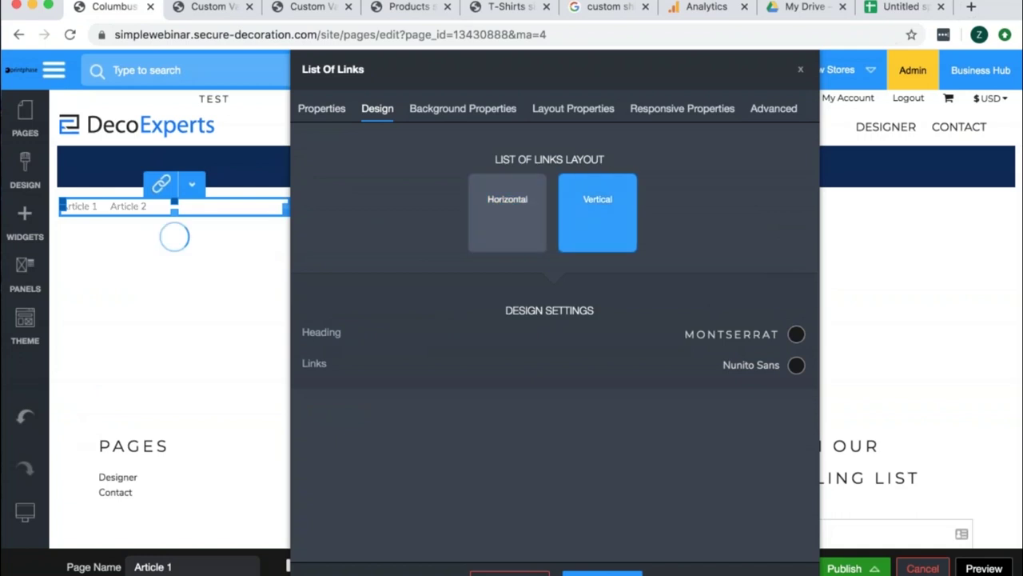
Enable active link styling with a red active color for Article 1's list of links, and save the page.
left_click(752, 366)
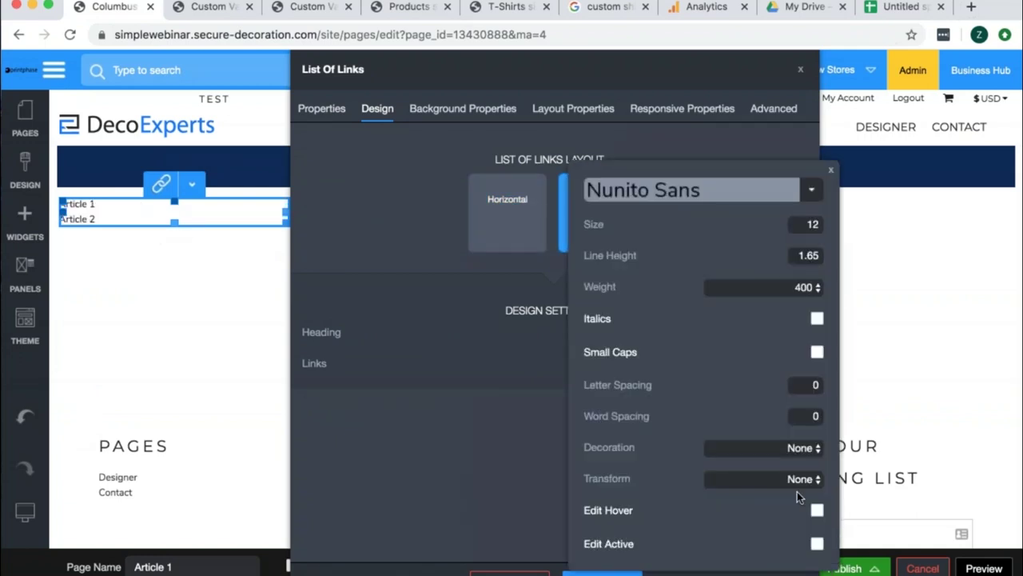
left_click(817, 544)
left_click(816, 560)
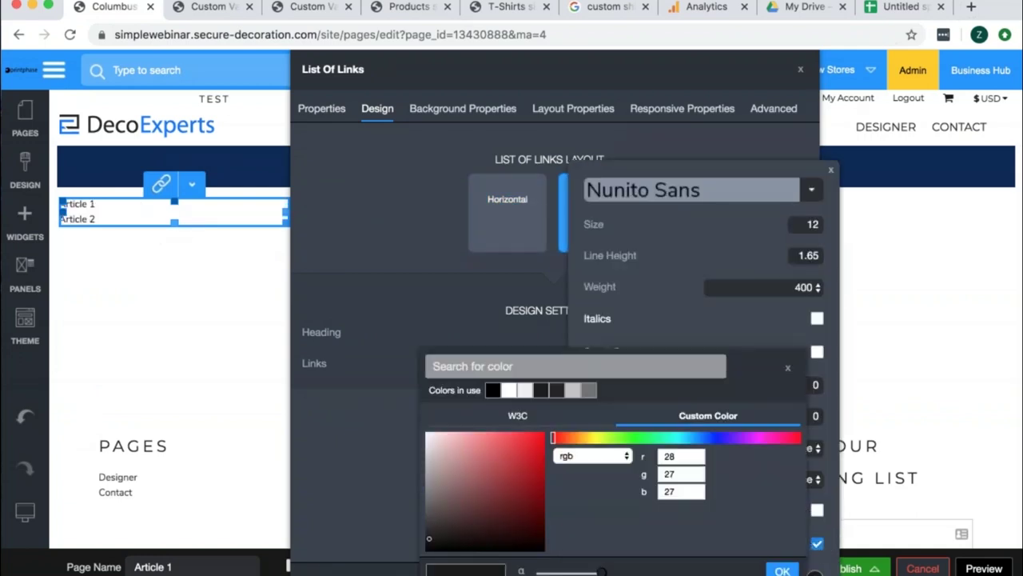
left_click(527, 456)
left_click(782, 570)
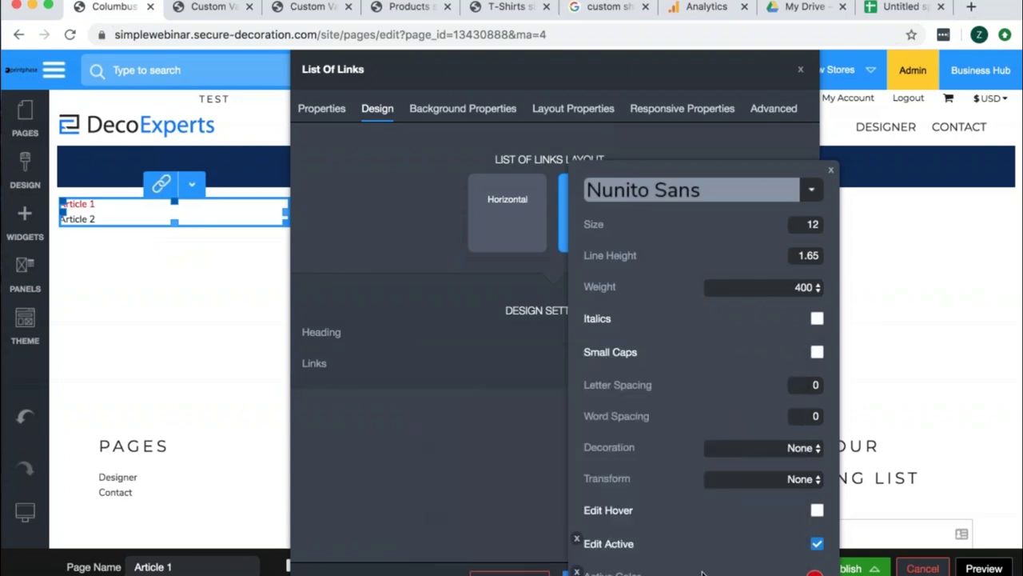
left_click(520, 540)
left_click(605, 571)
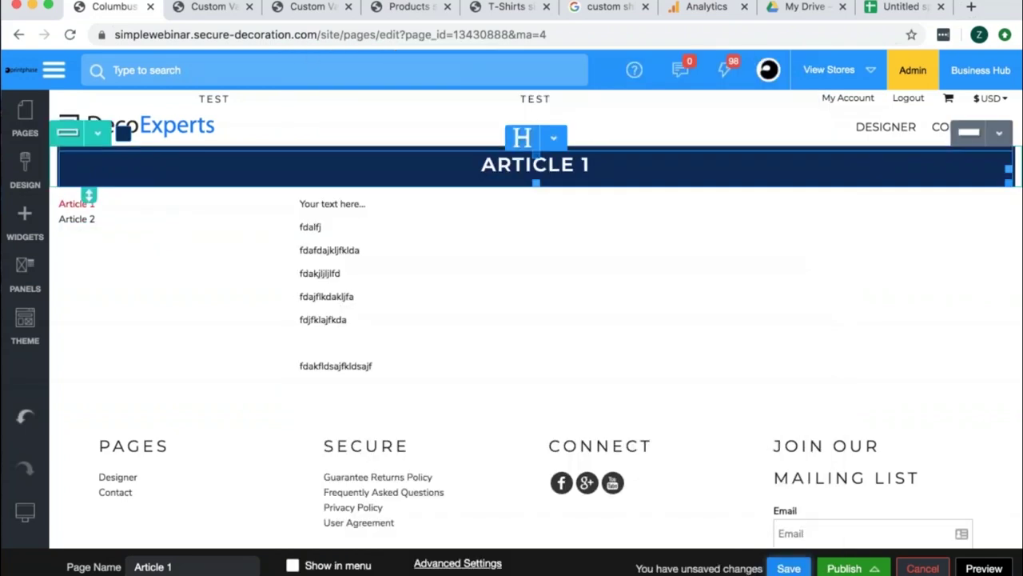
left_click(520, 394)
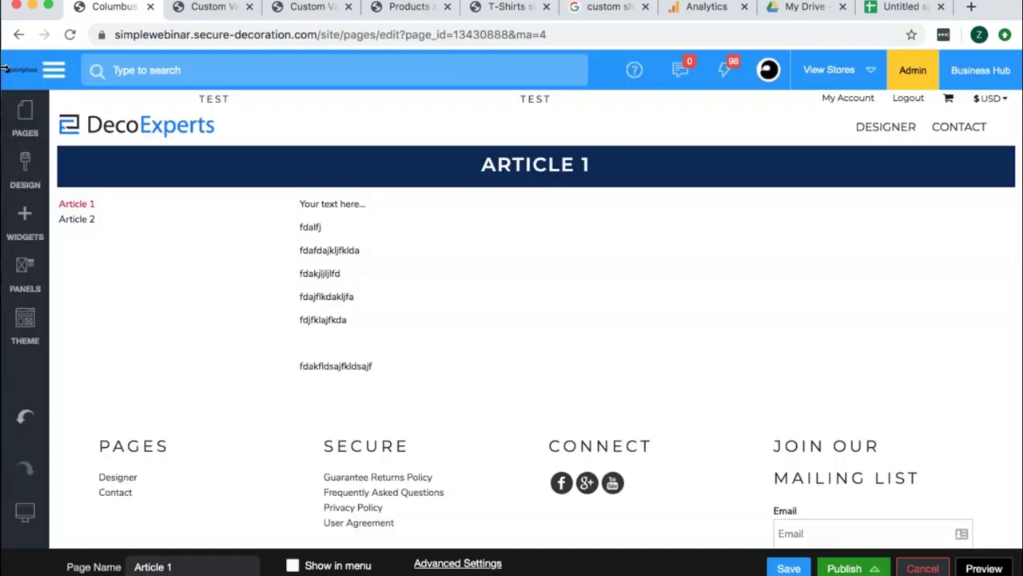
Copy the Article 2 page as a new page named Article 3.
left_click(6, 114)
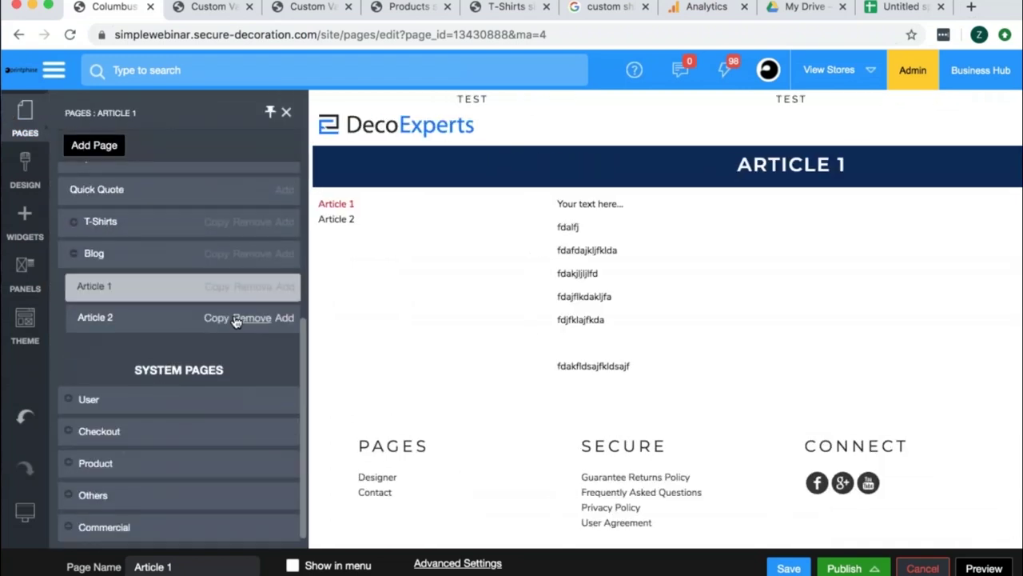
left_click(216, 318)
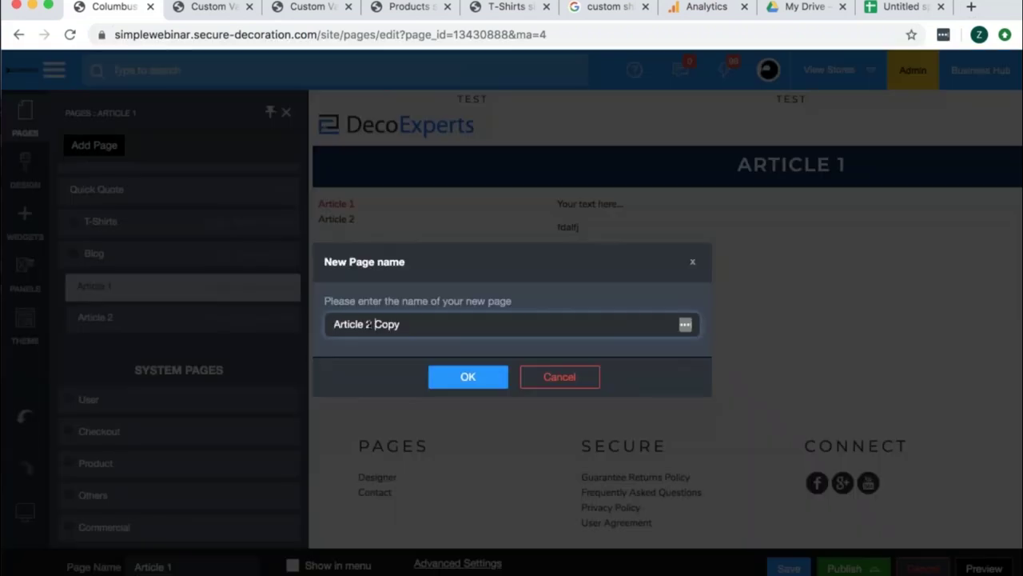
left_click_drag(366, 324, 475, 345)
key("BackSpace")
type("3")
left_click(468, 376)
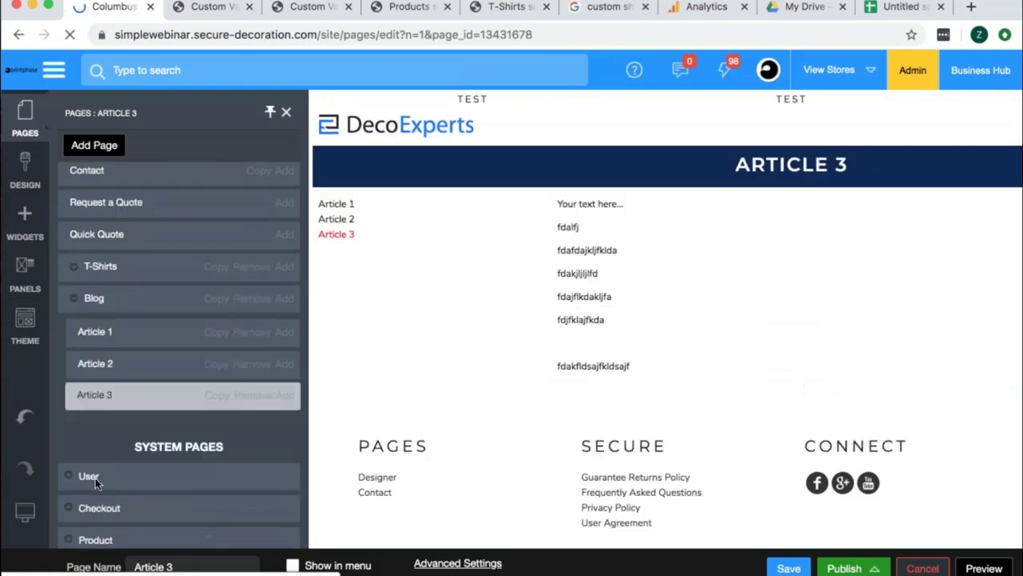
Preview the Article 1 page and test the side list links to Article 3, Article 2 and Article 1.
left_click(90, 312)
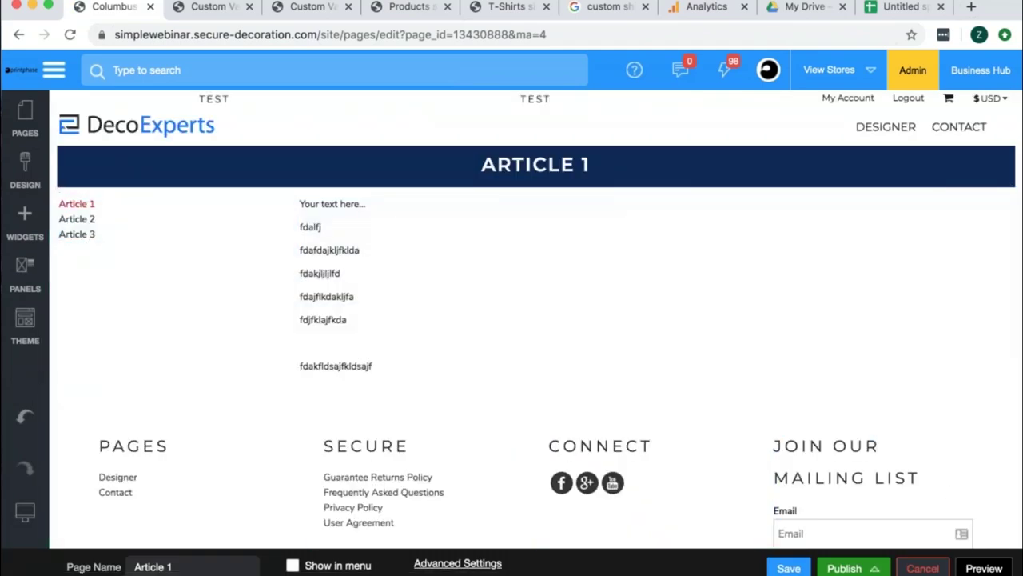
left_click(983, 568)
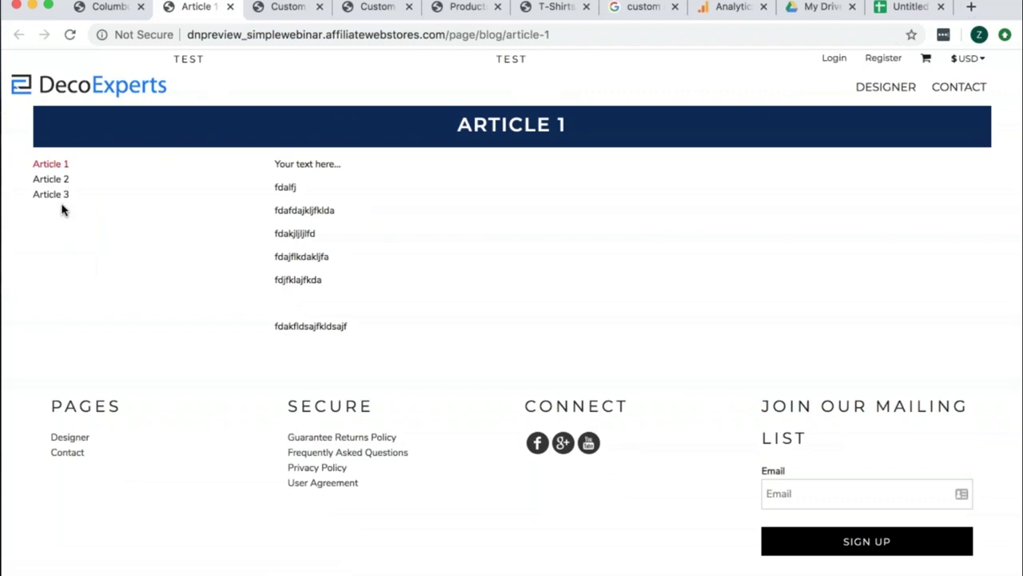
left_click(60, 198)
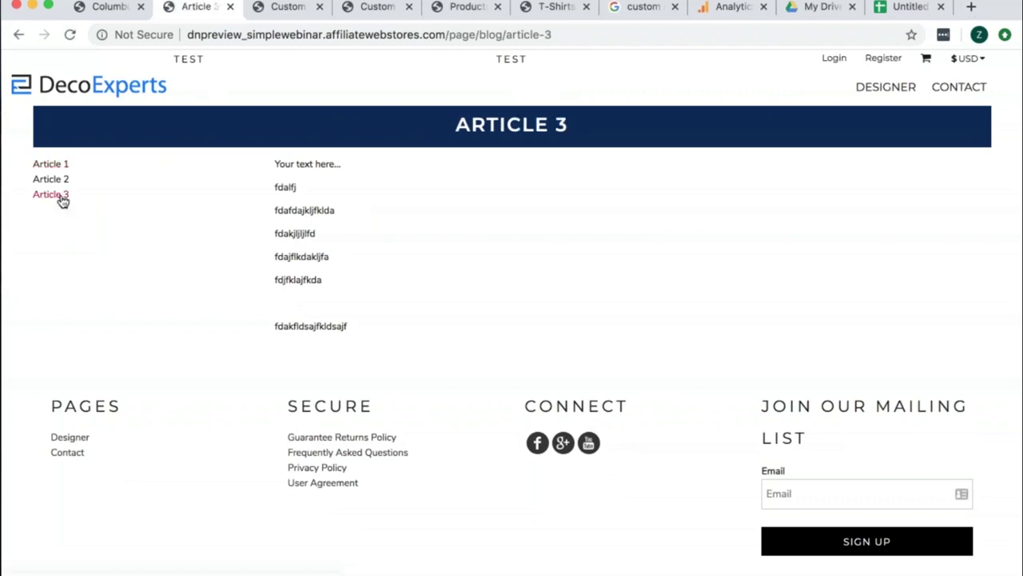
left_click(58, 177)
left_click(57, 164)
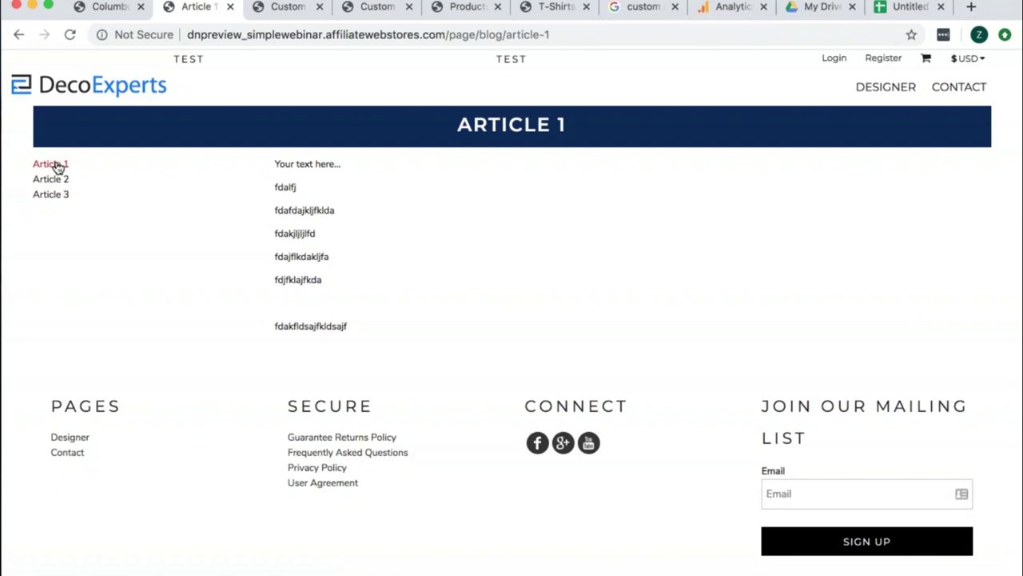
Review the meta tags in Article 1's advanced page settings, and close the Article 1 preview.
left_click(103, 10)
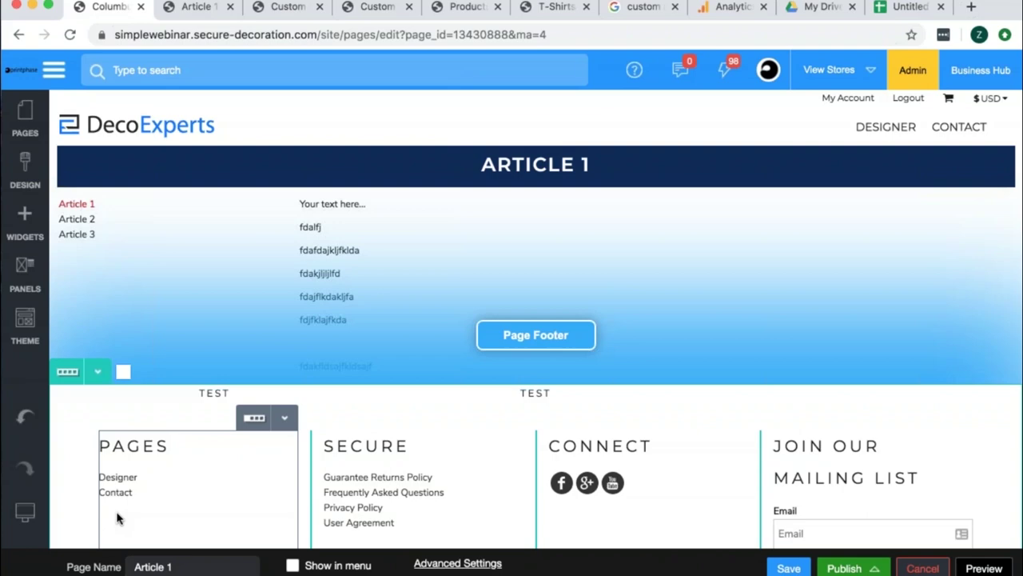
left_click(435, 565)
left_click(420, 146)
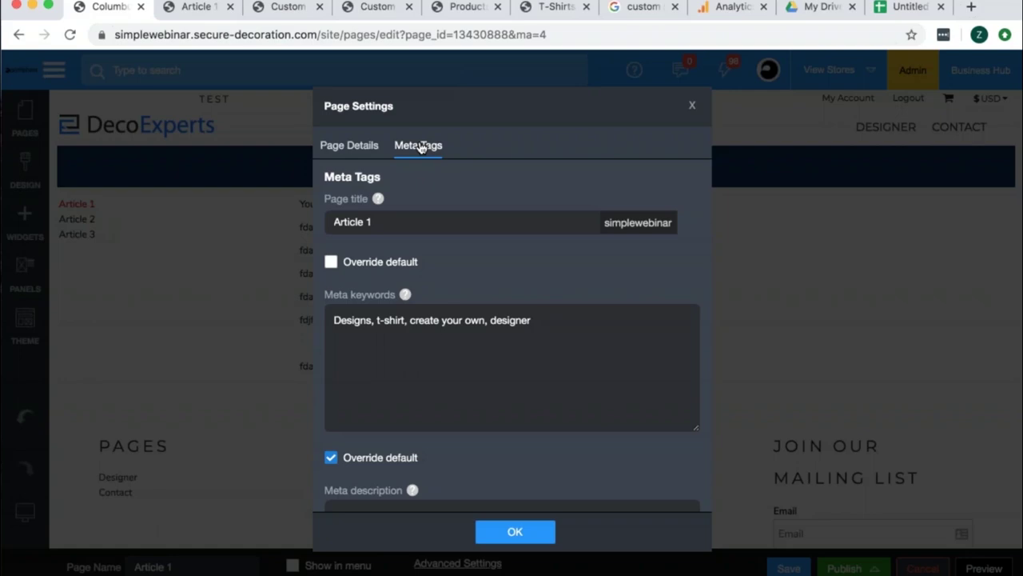
left_click(518, 533)
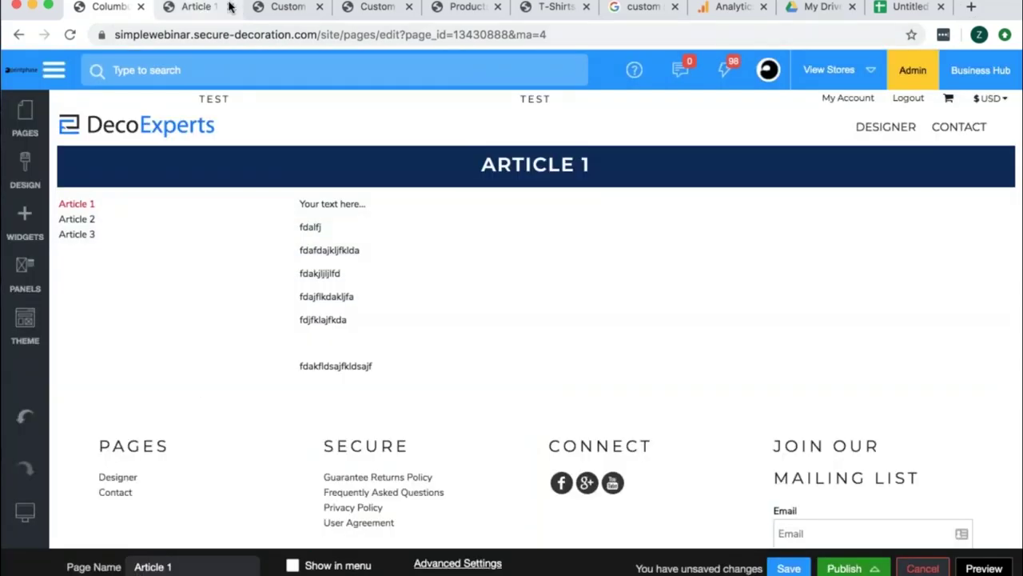
left_click(228, 7)
left_click(231, 7)
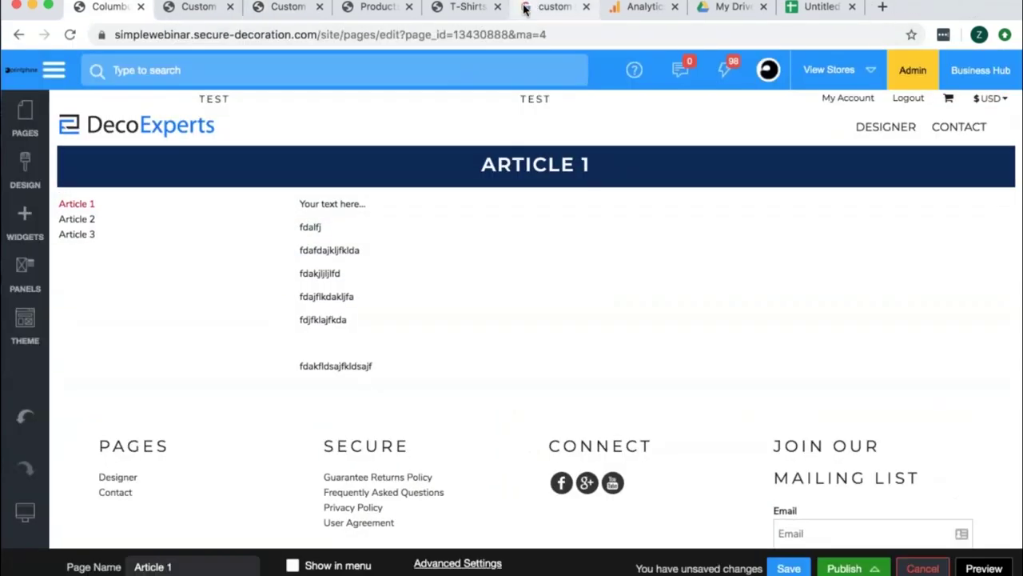
Look through the ads and map listings in the open Google results for custom shirts.
left_click(525, 8)
scroll(247, 424, "down", 5)
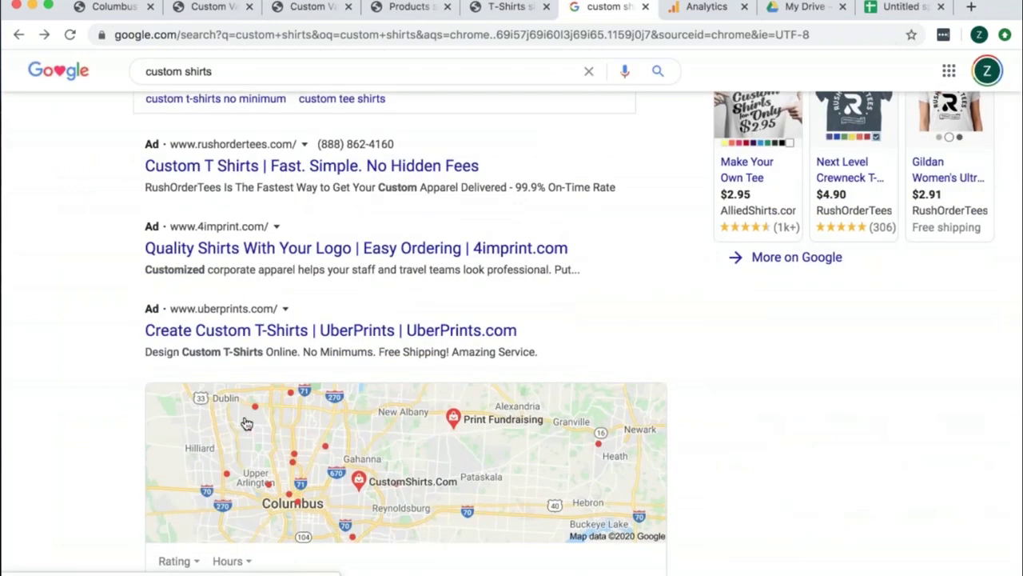
scroll(247, 424, "down", 3)
scroll(247, 427, "up", 4)
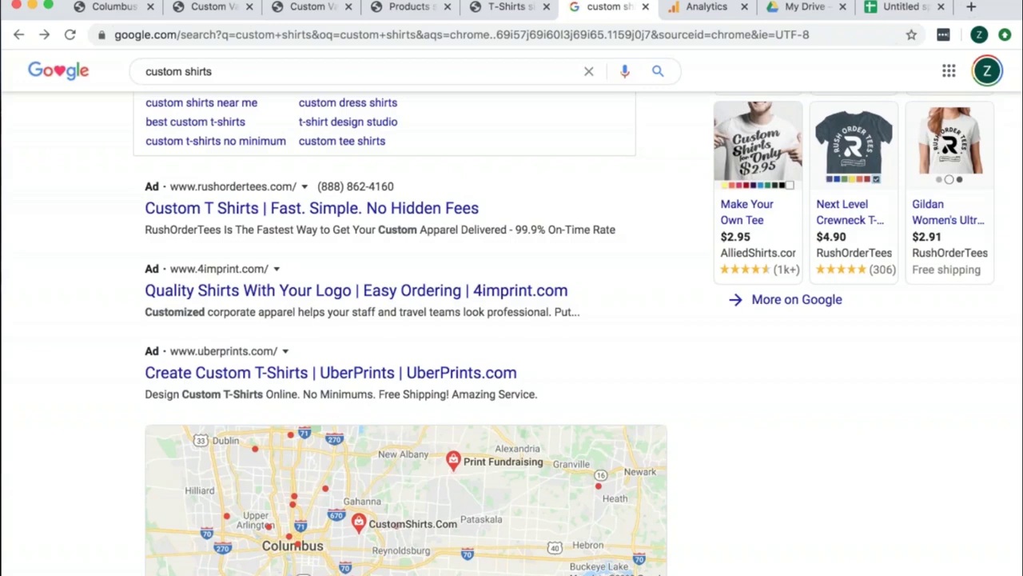
scroll(512, 333, "up", 2)
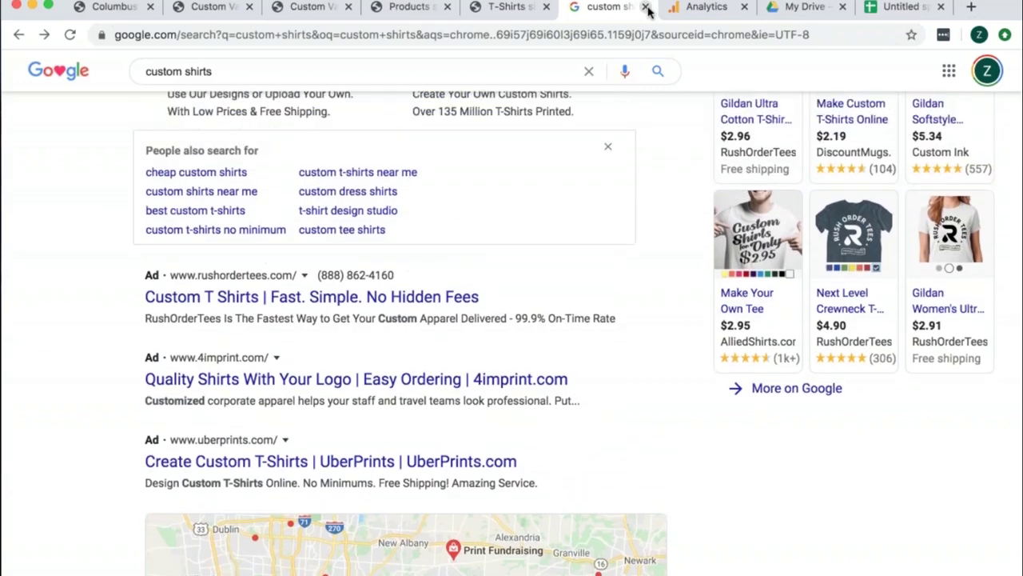
Close the custom shirts search, Analytics, Products and T-Shirts pages, and return to the Article 1 editor.
left_click(647, 7)
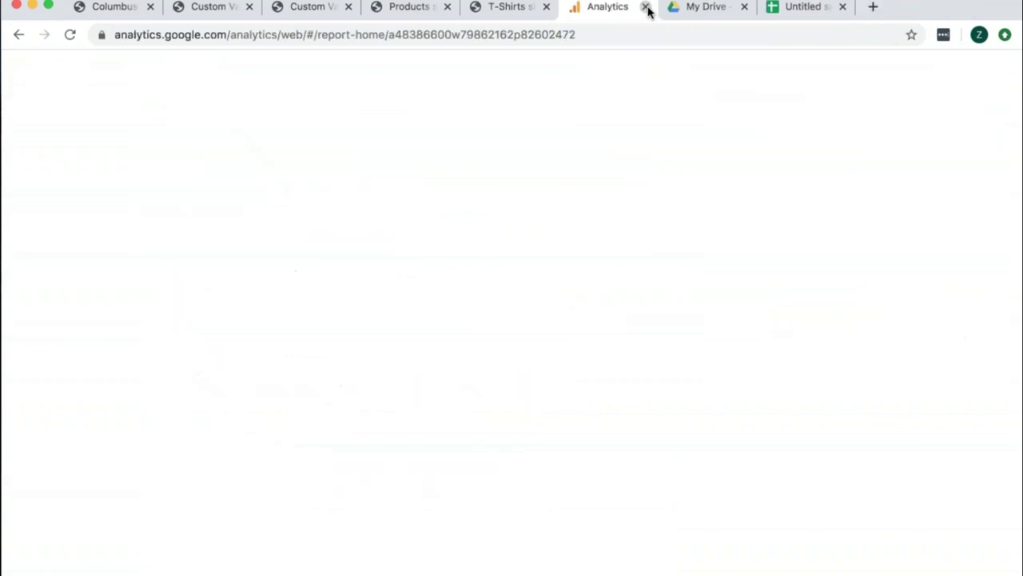
left_click(646, 7)
left_click(504, 10)
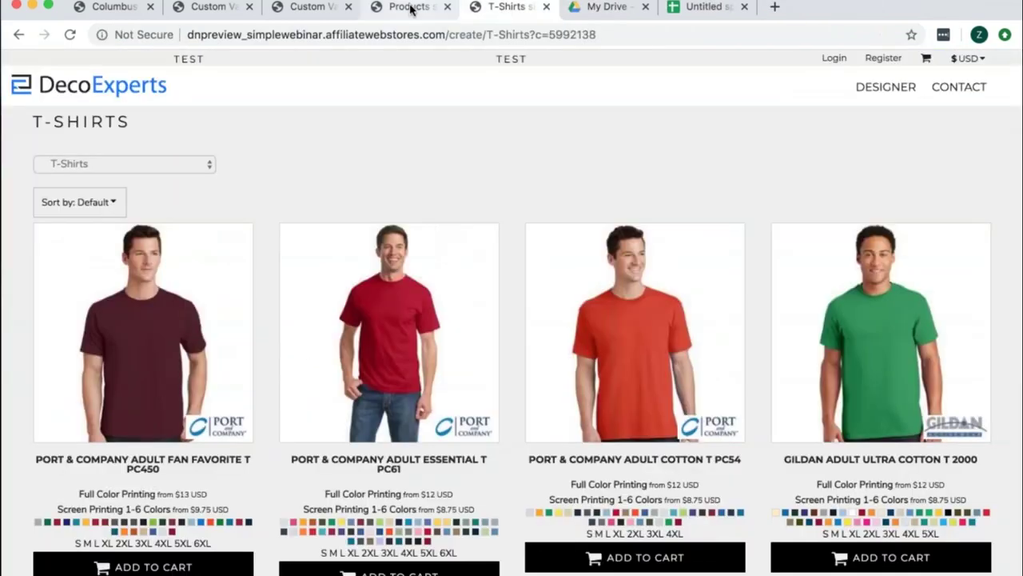
left_click(432, 10)
left_click(447, 7)
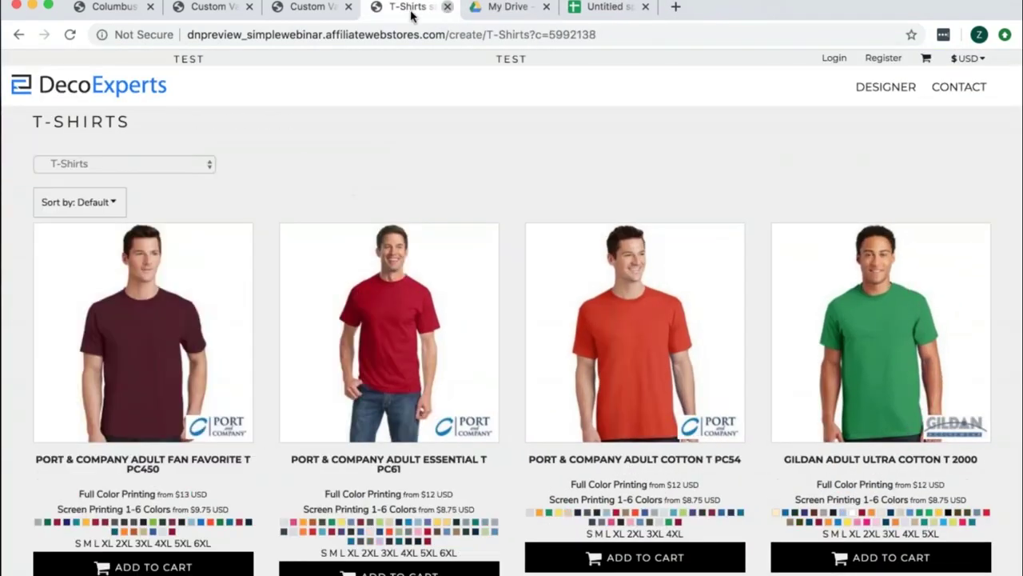
left_click(446, 7)
left_click(280, 8)
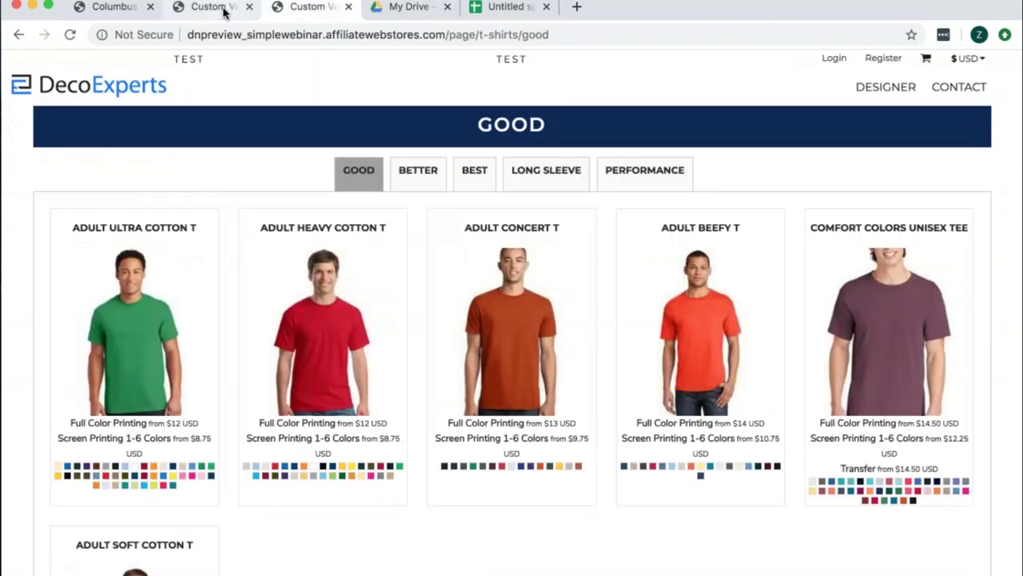
left_click(124, 6)
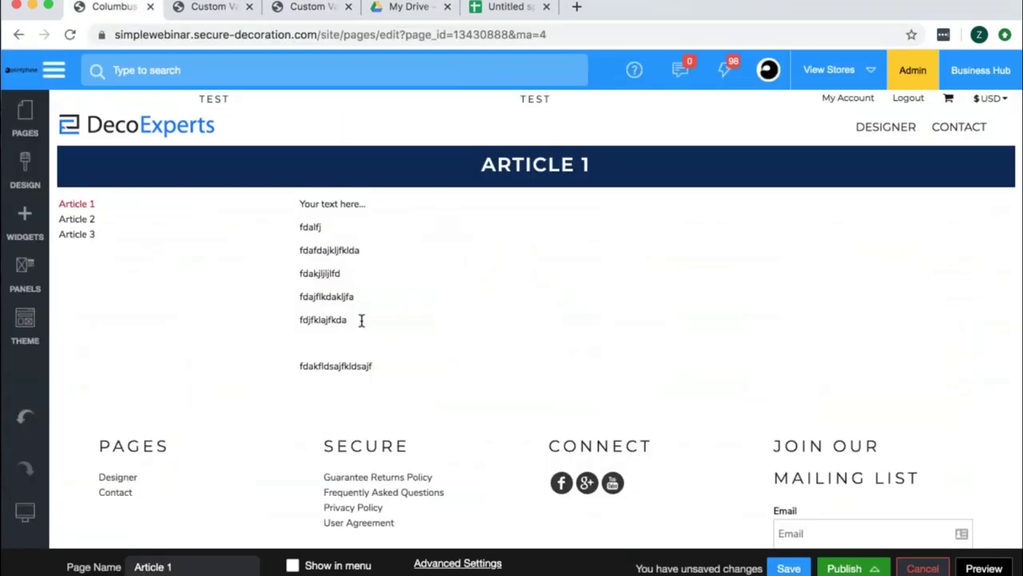
key("ctrl+Left")
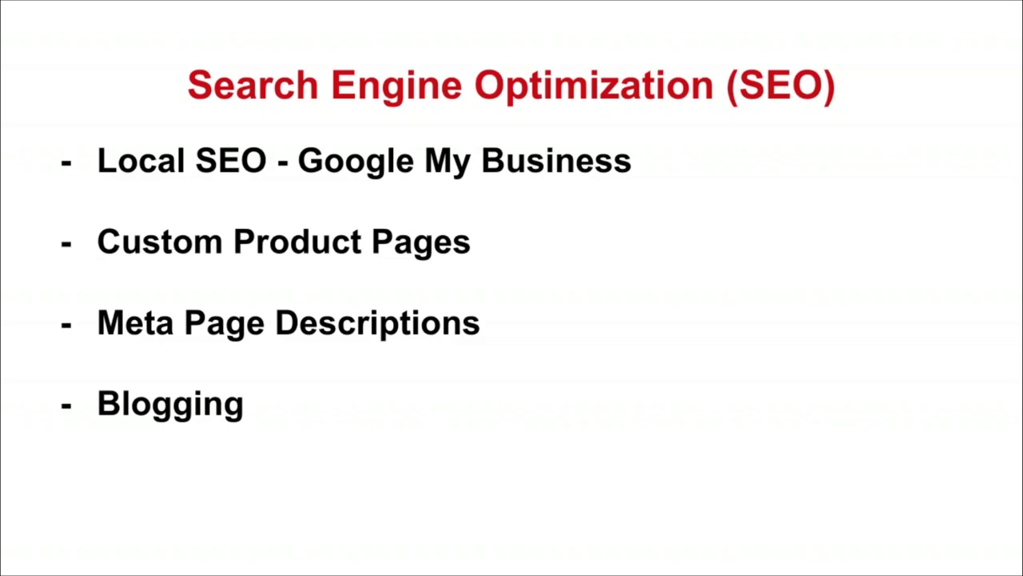
key("Right")
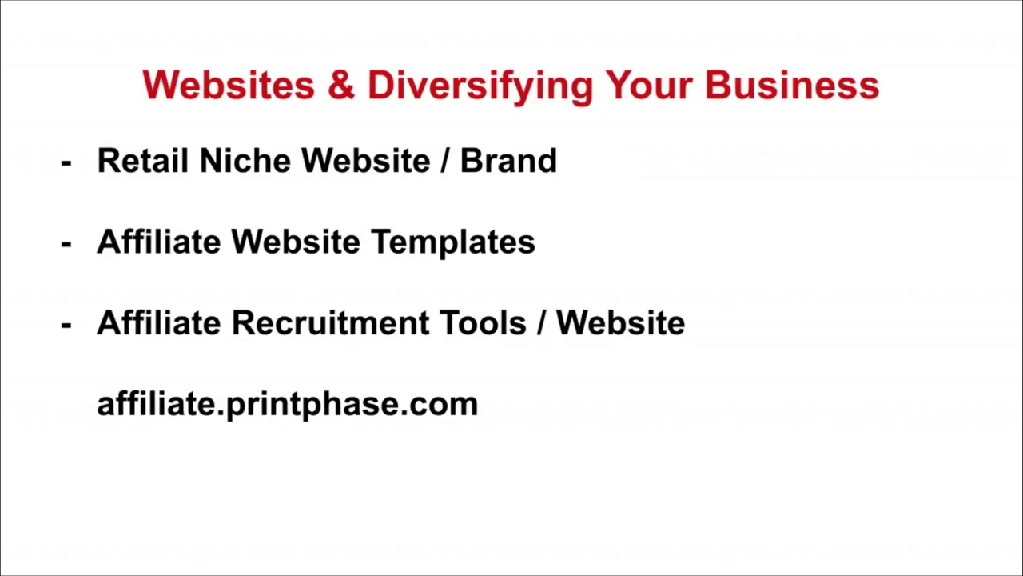
key("Right")
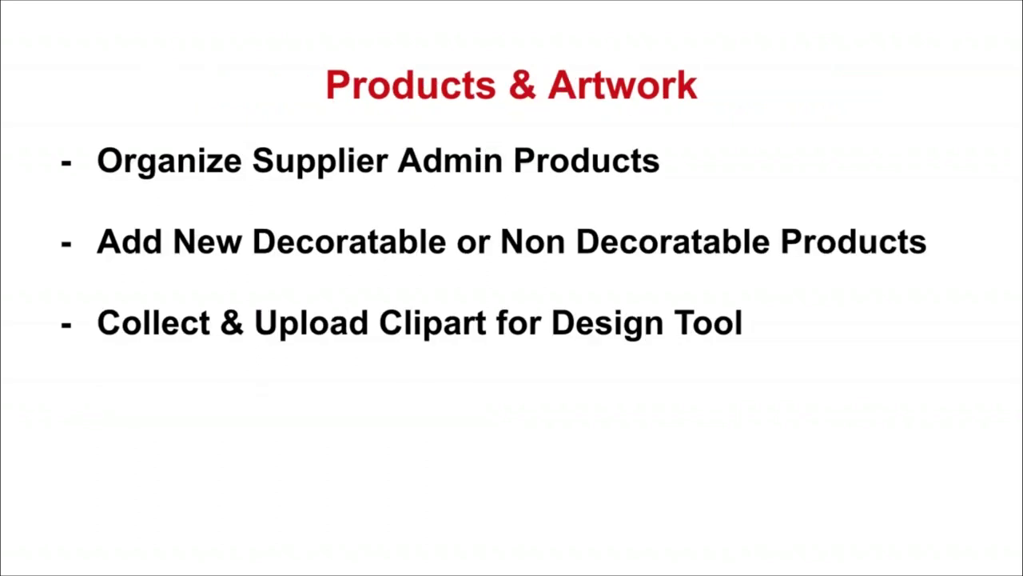
key("Left")
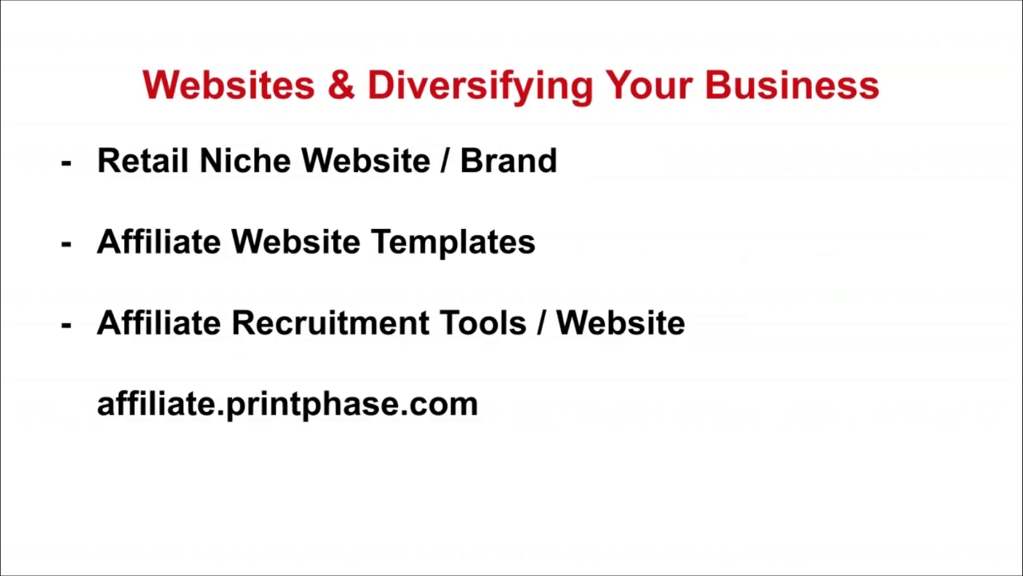
key("Left")
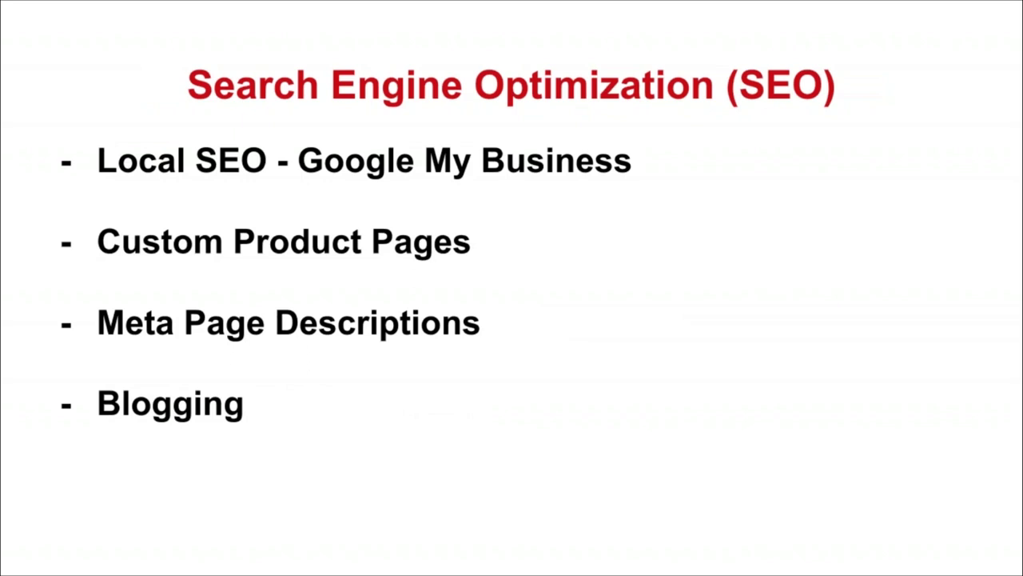
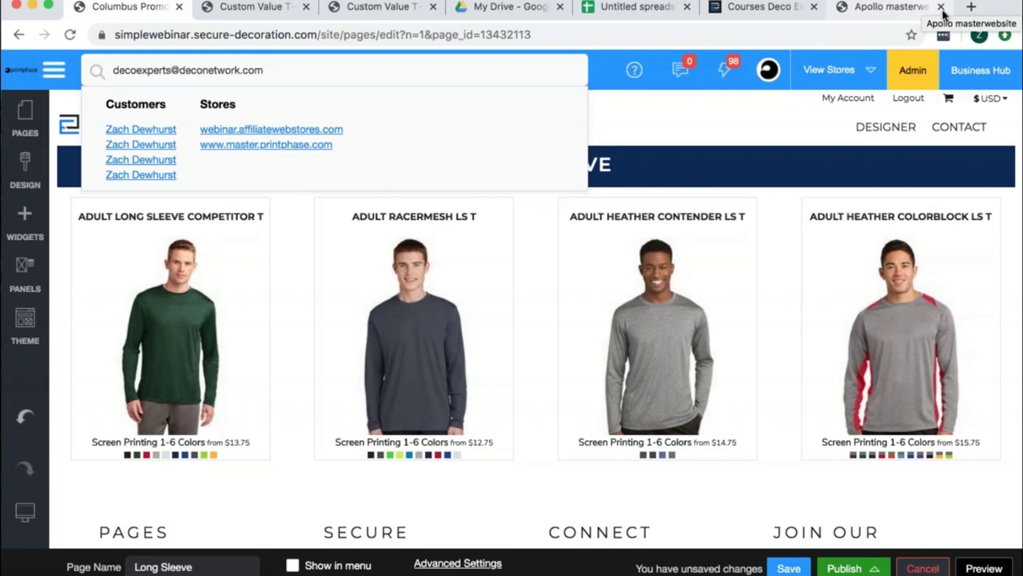
Search Google for Google My Business in a new browser tab and look over the results.
left_click(974, 8)
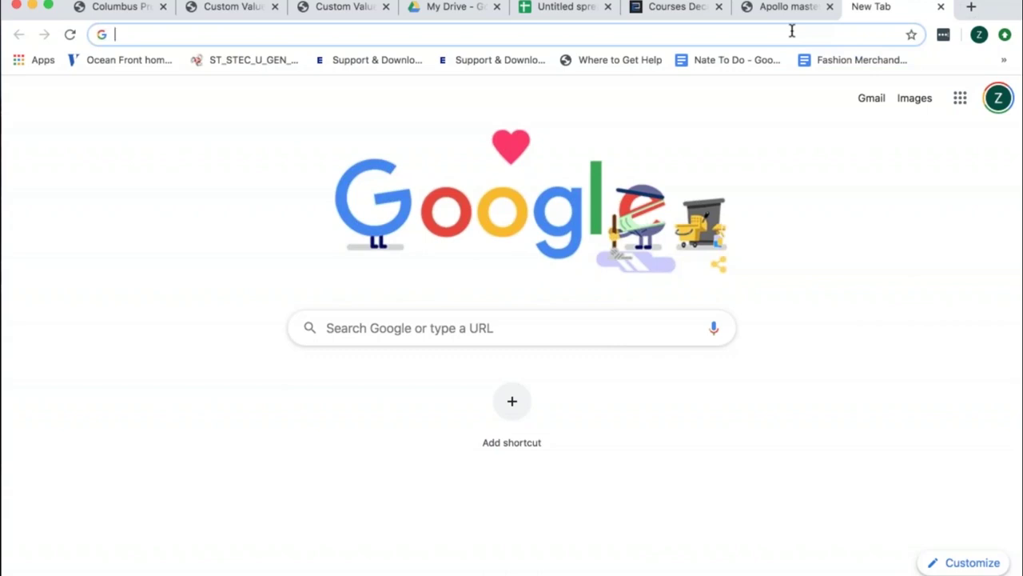
type("google my")
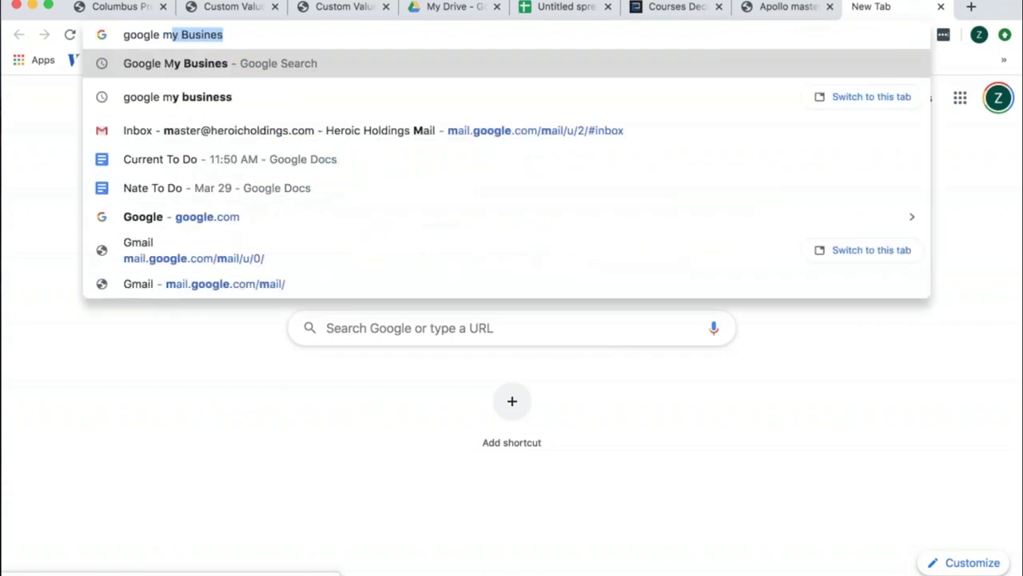
key("Return")
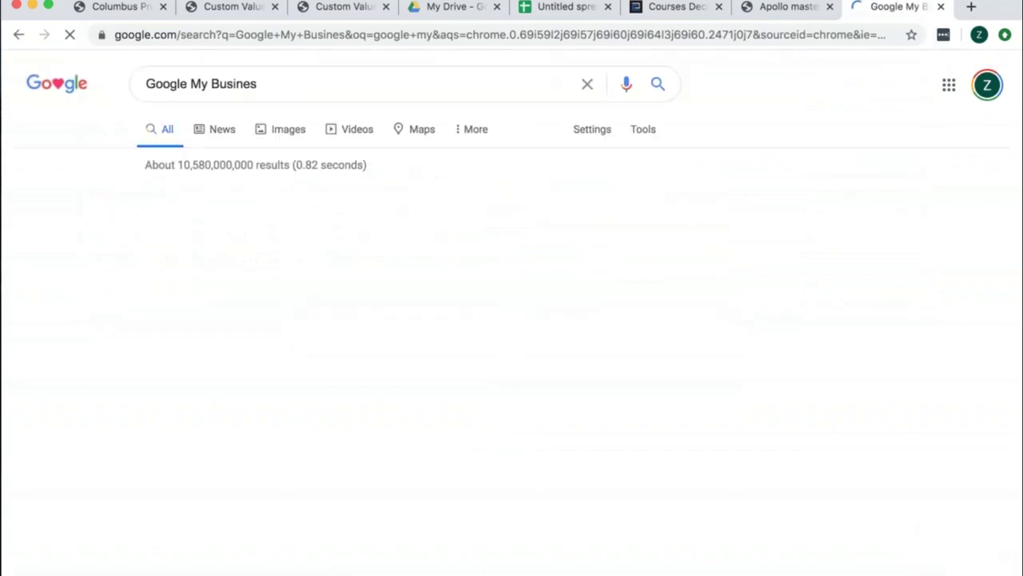
left_click(329, 92)
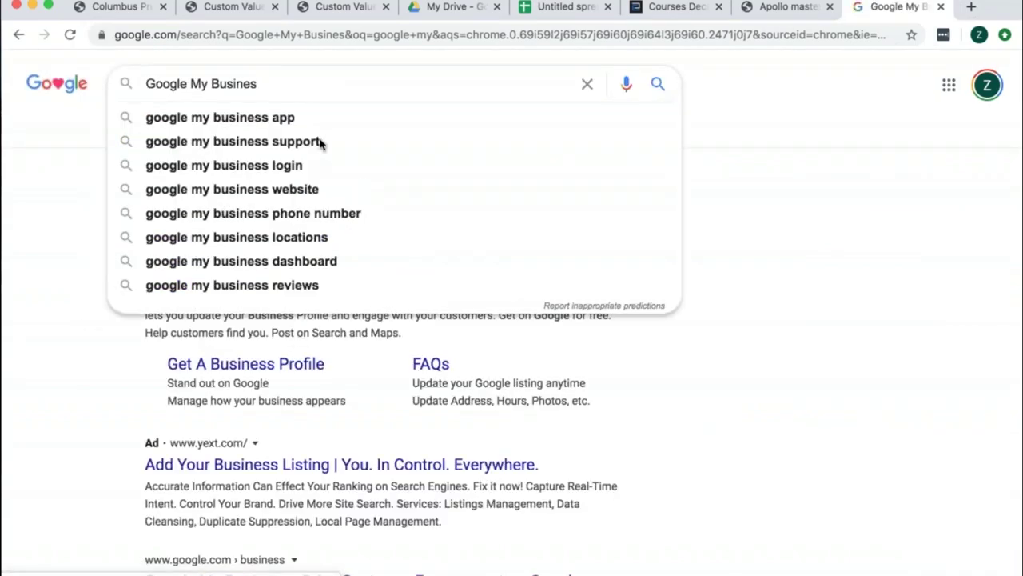
type("s")
key("Return")
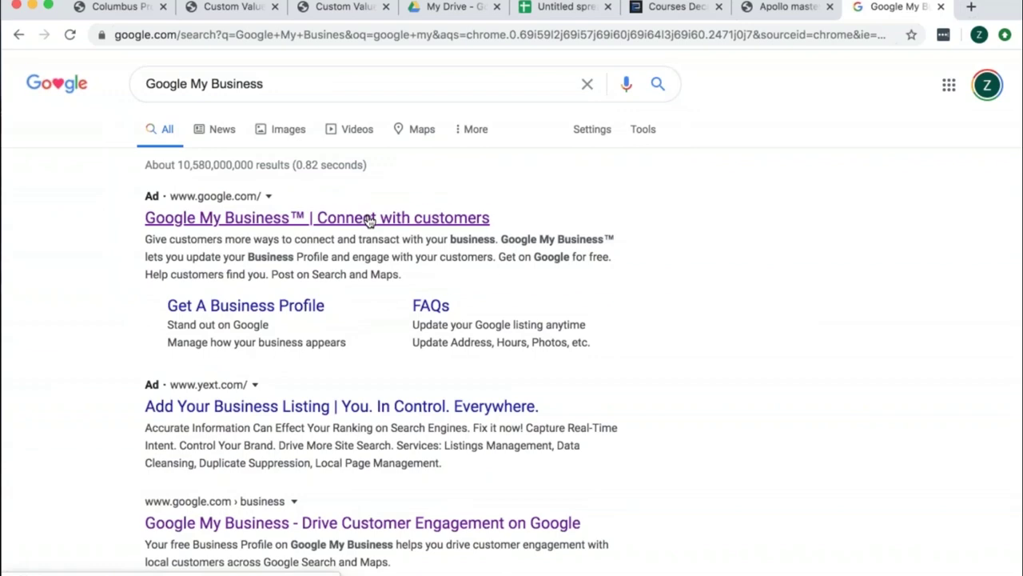
scroll(369, 220, "down", 3)
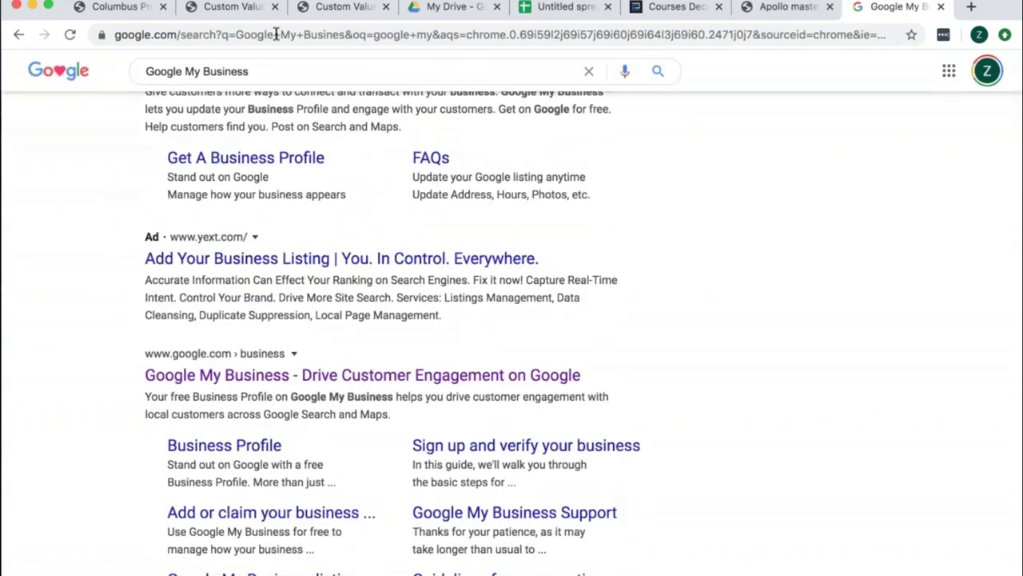
left_click(340, 8)
left_click(800, 7)
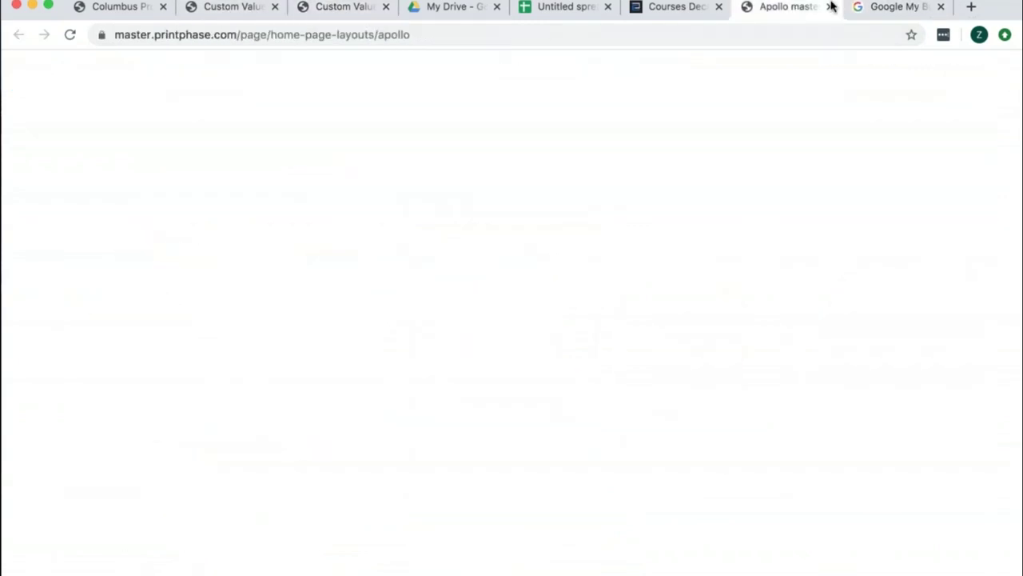
left_click(853, 6)
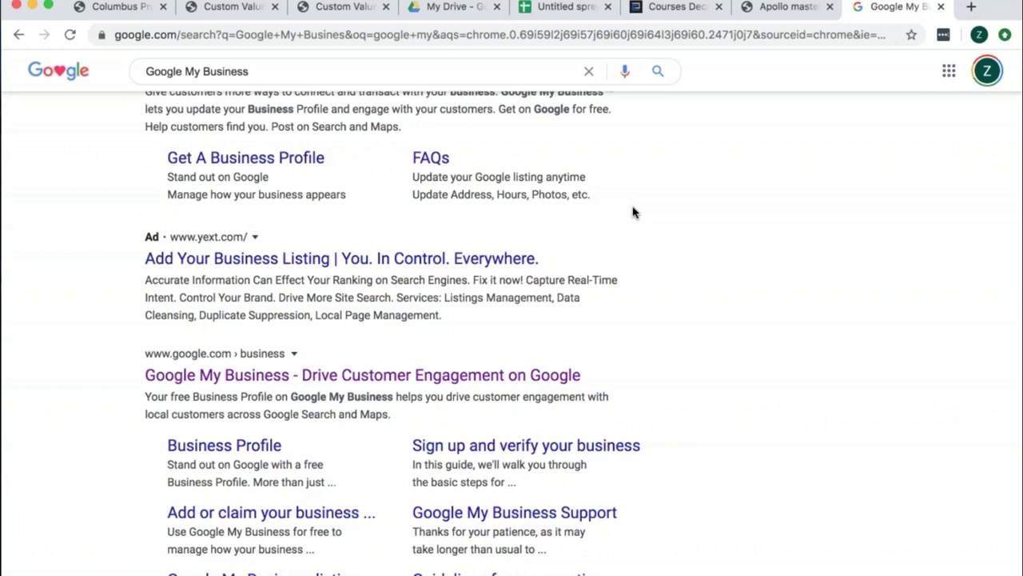
Search Google for custom shirts, check the Long Sleeve page editor, and return to the search results.
left_click(394, 73)
type("custom shirts")
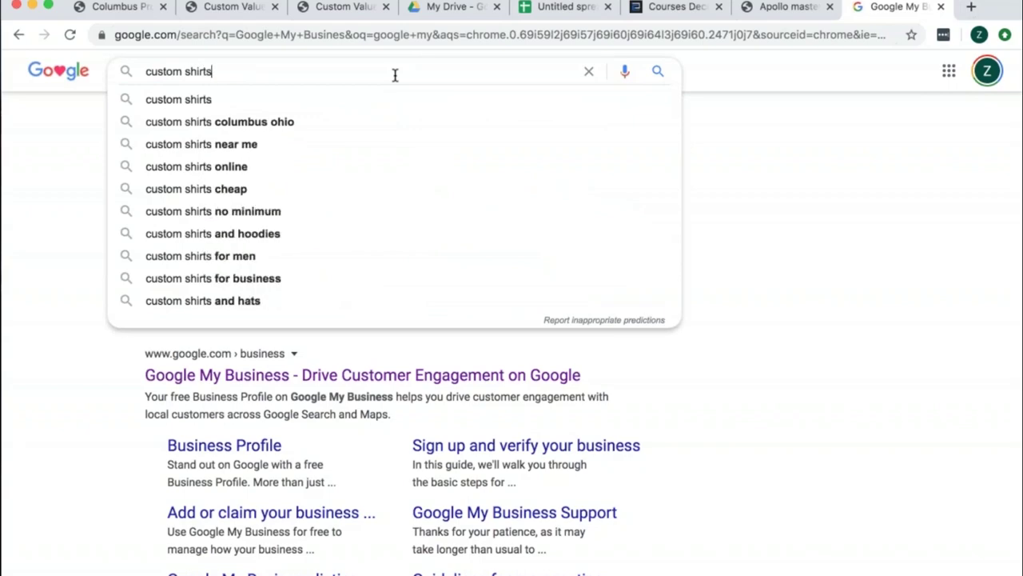
key("Return")
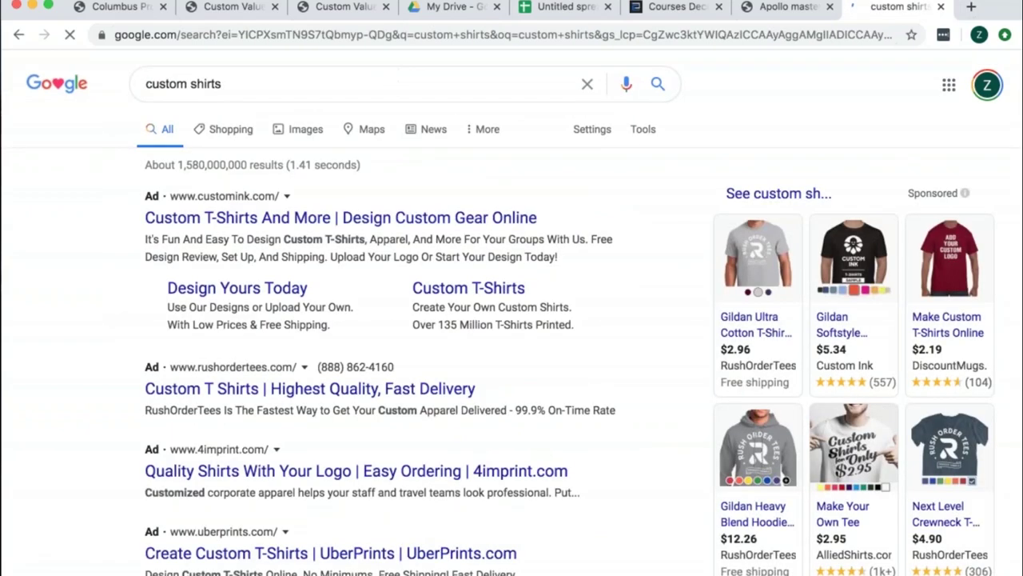
left_click(116, 7)
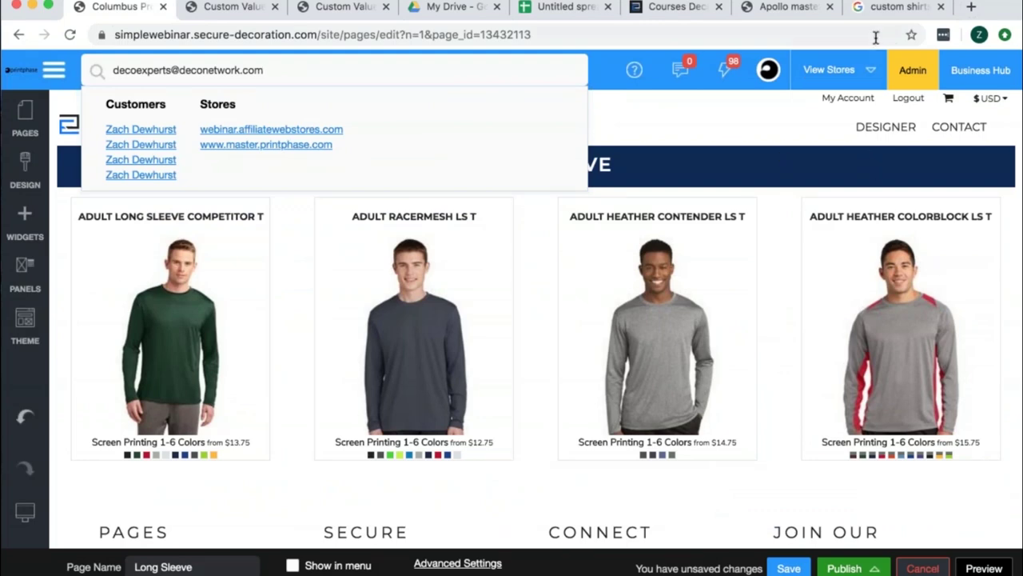
left_click(897, 18)
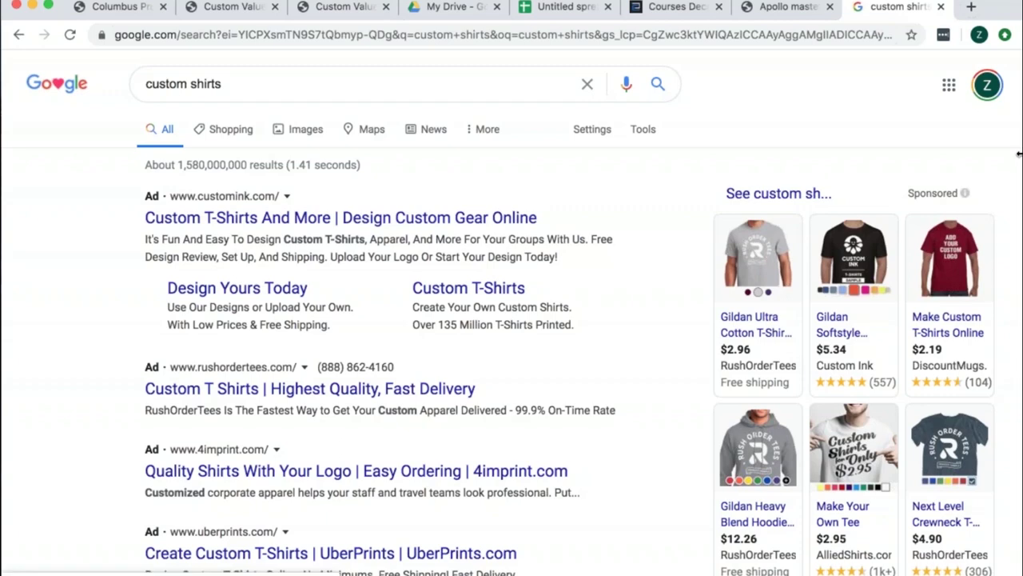
Look through the ads, map listings and organic results for custom shirts down to the People also ask section.
scroll(862, 252, "down", 3)
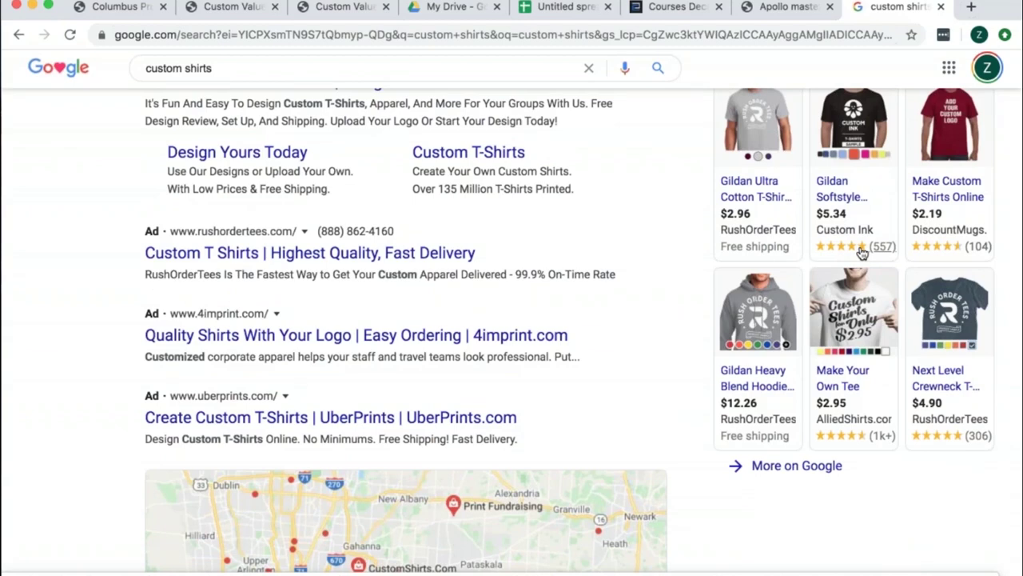
scroll(861, 253, "down", 9)
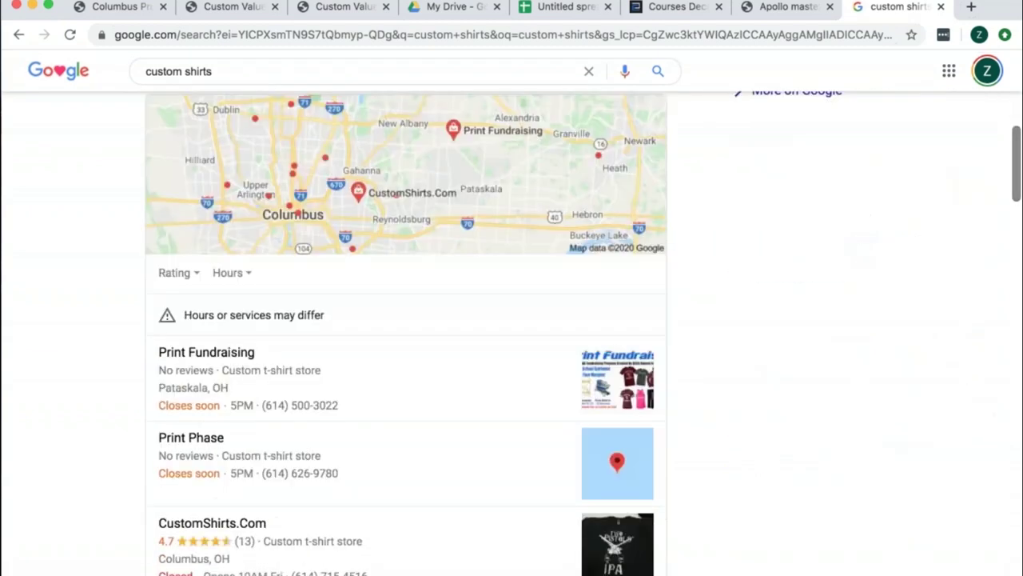
scroll(582, 338, "down", 5)
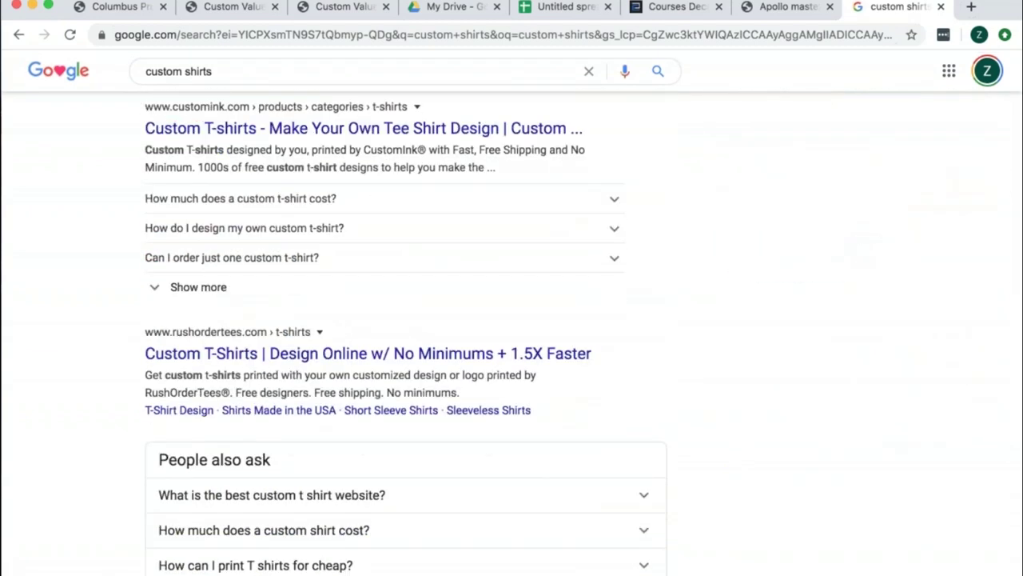
scroll(583, 338, "down", 3)
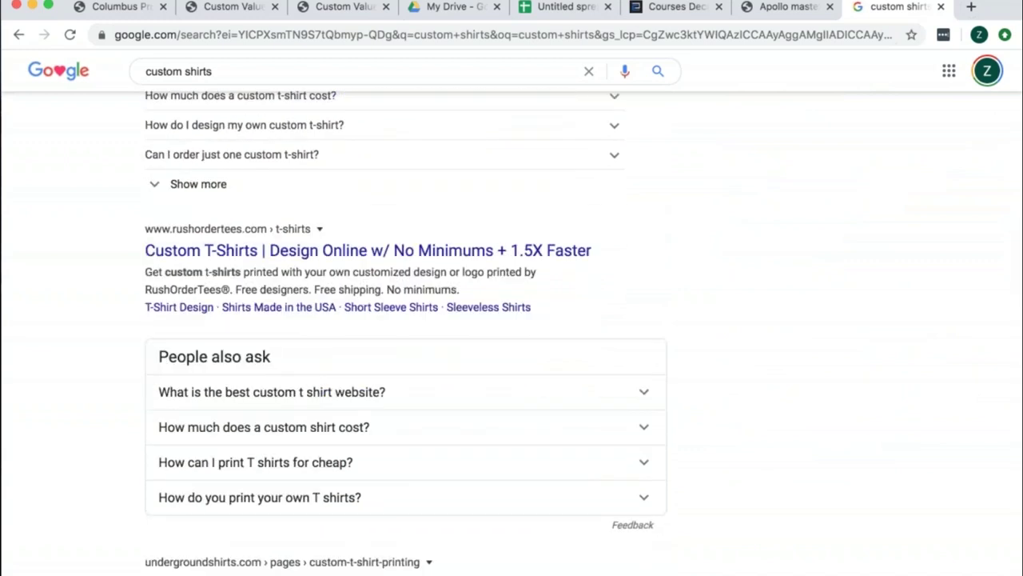
scroll(512, 336, "down", 1)
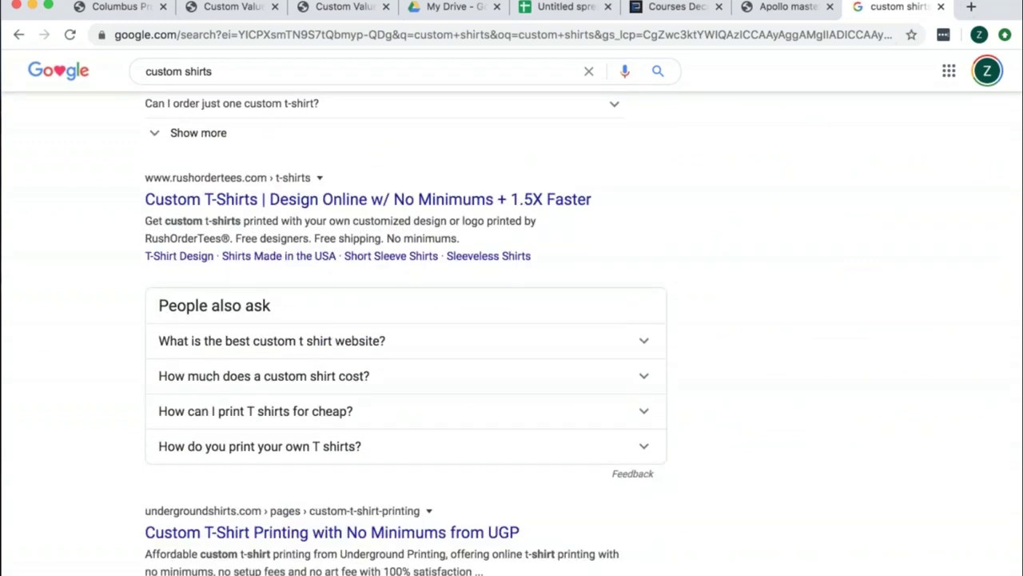
scroll(582, 336, "up", 1)
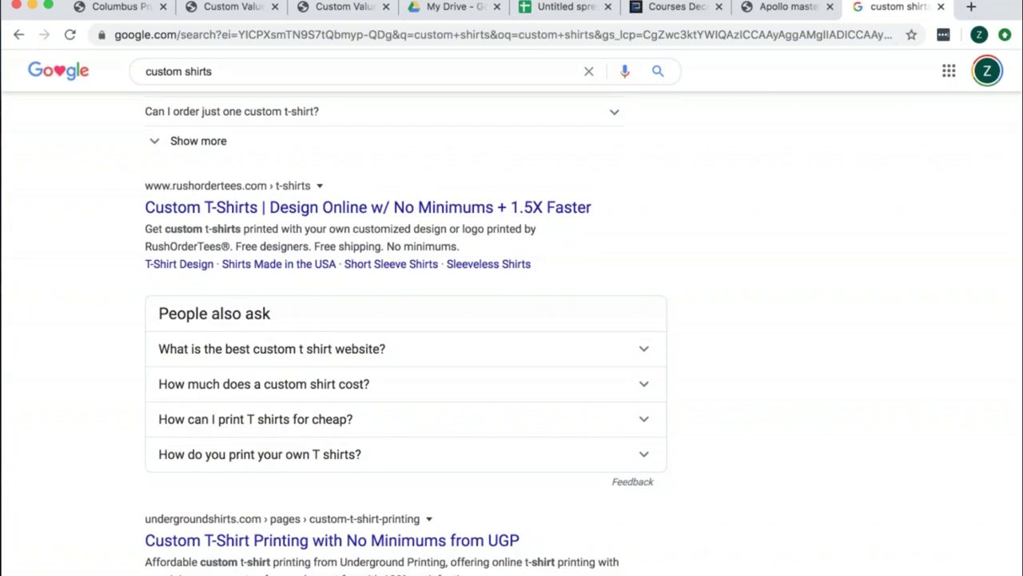
Open youtube.com and look over the recommended videos on its home page.
left_click(708, 34)
type("youtube.com")
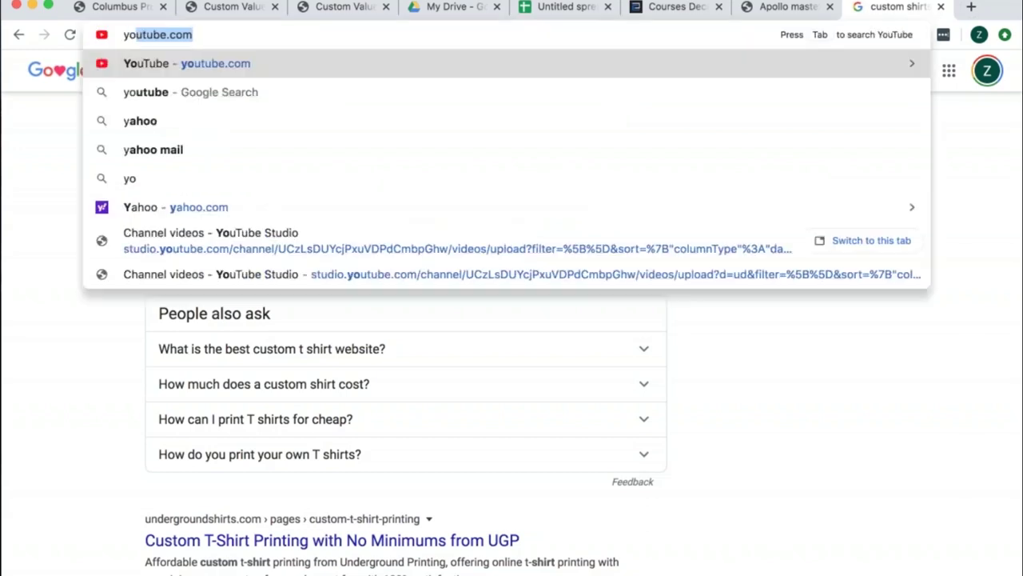
key("Return")
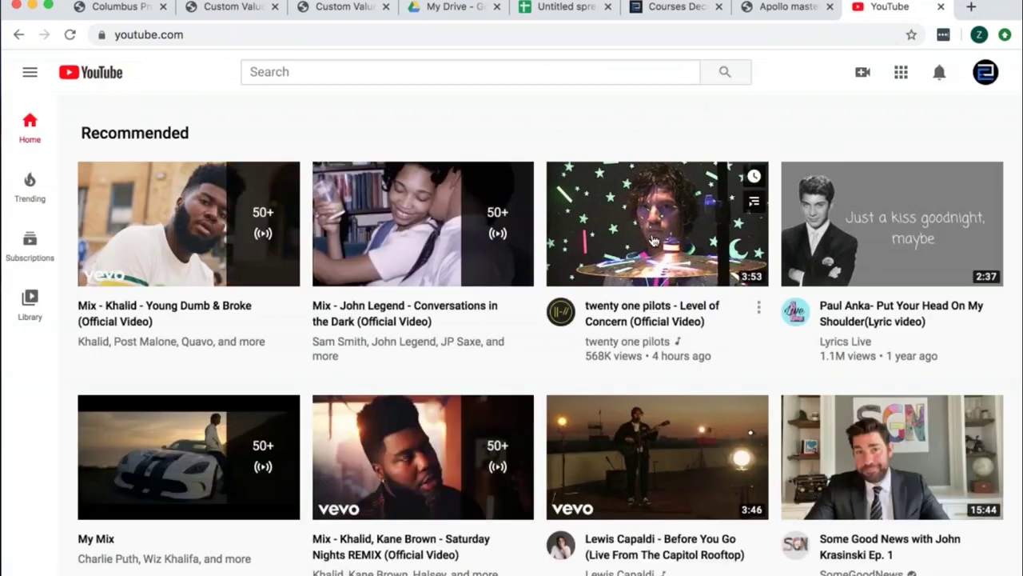
scroll(654, 239, "down", 1)
scroll(653, 240, "down", 2)
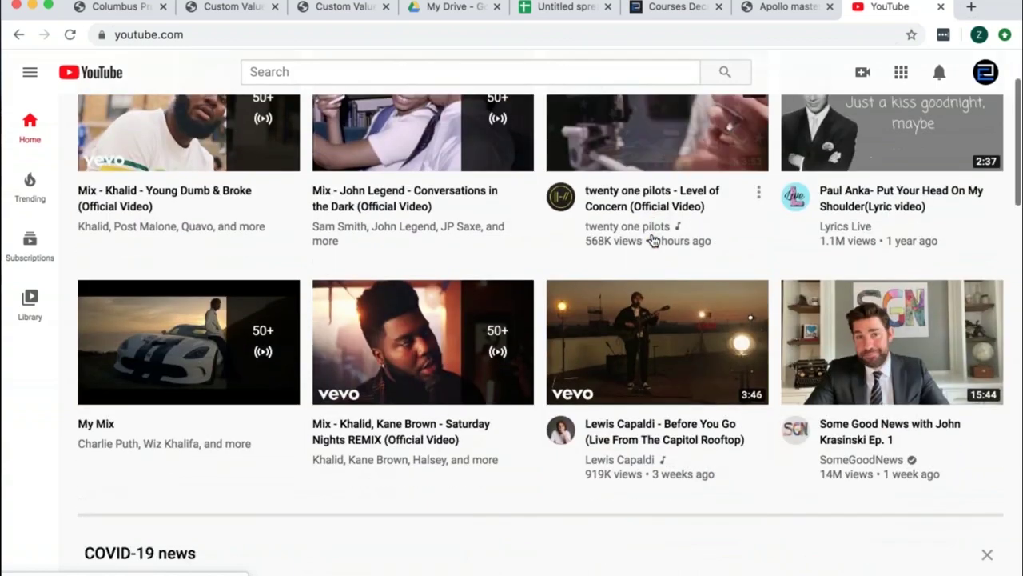
scroll(652, 235, "down", 5)
Search YouTube for custom shirts.
left_click(370, 69)
type("custom sh")
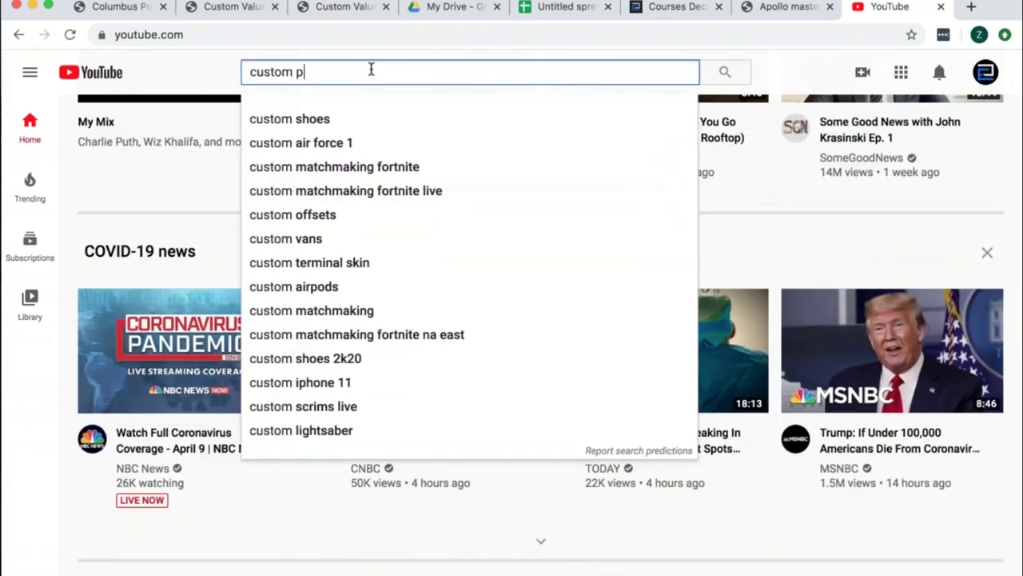
type("irts")
key("Return")
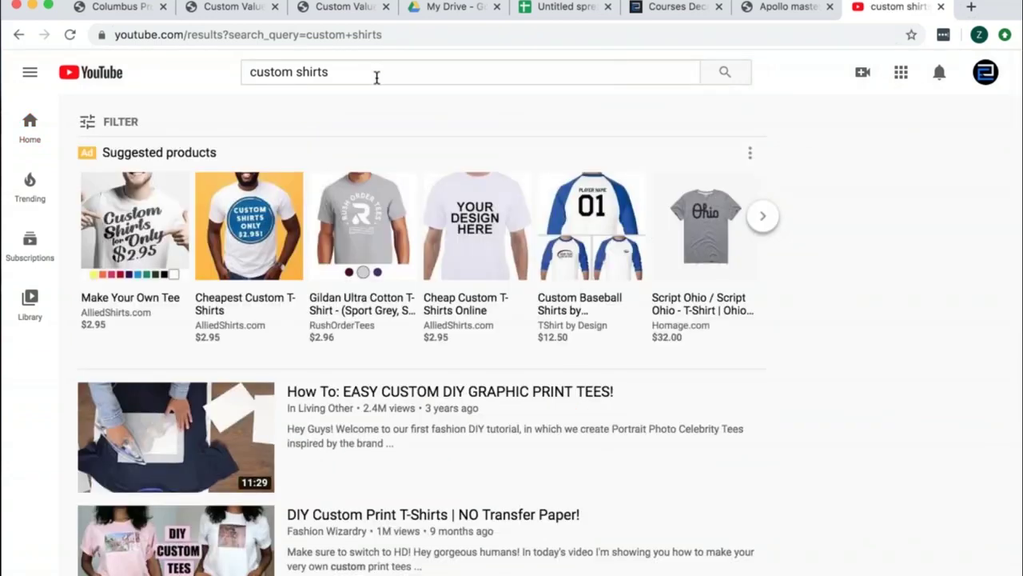
Look through the suggested products and how-to videos in the YouTube results for custom shirts.
scroll(175, 432, "down", 1)
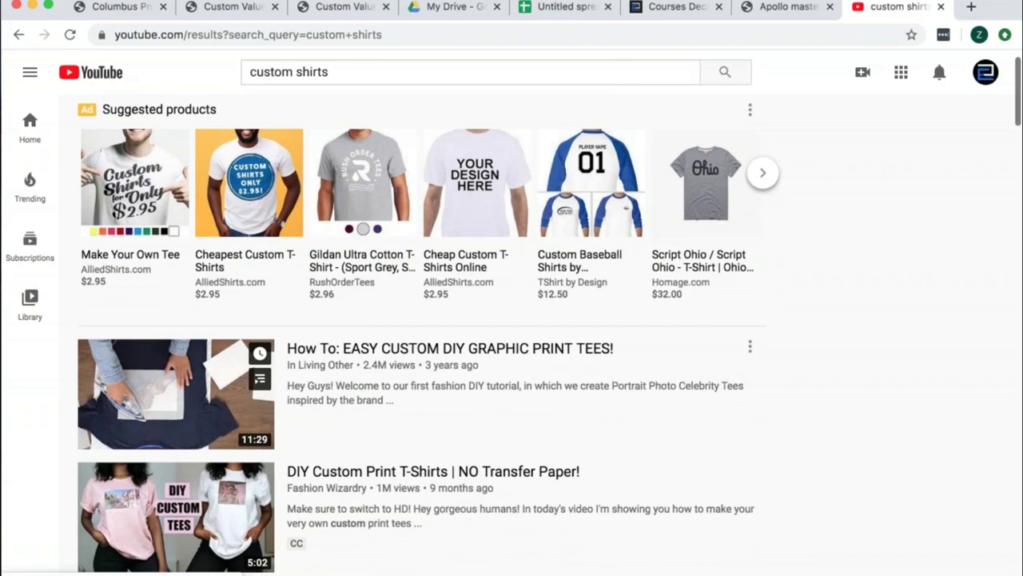
scroll(239, 384, "down", 3)
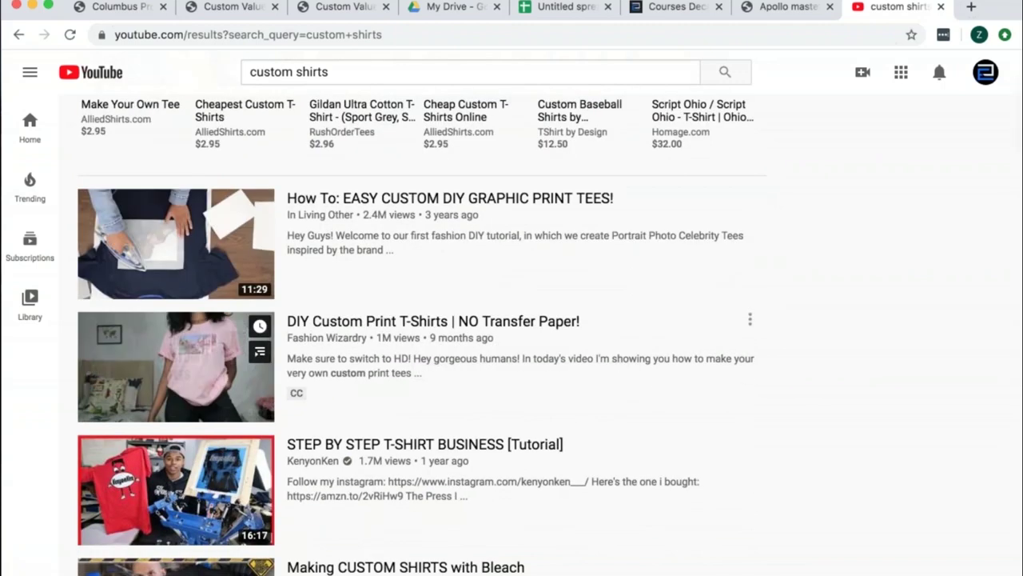
scroll(176, 368, "down", 3)
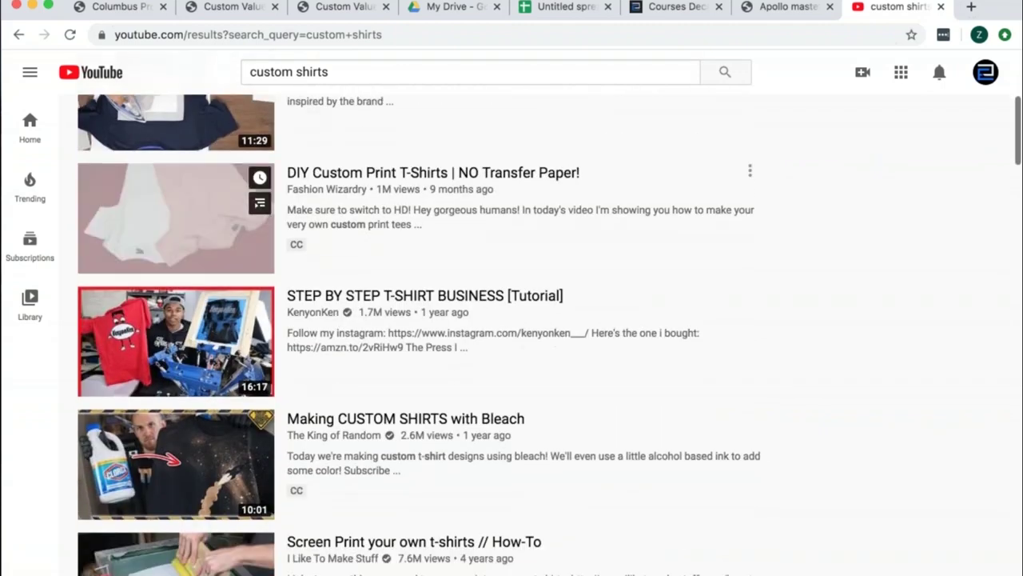
scroll(175, 351, "down", 2)
scroll(175, 352, "down", 2)
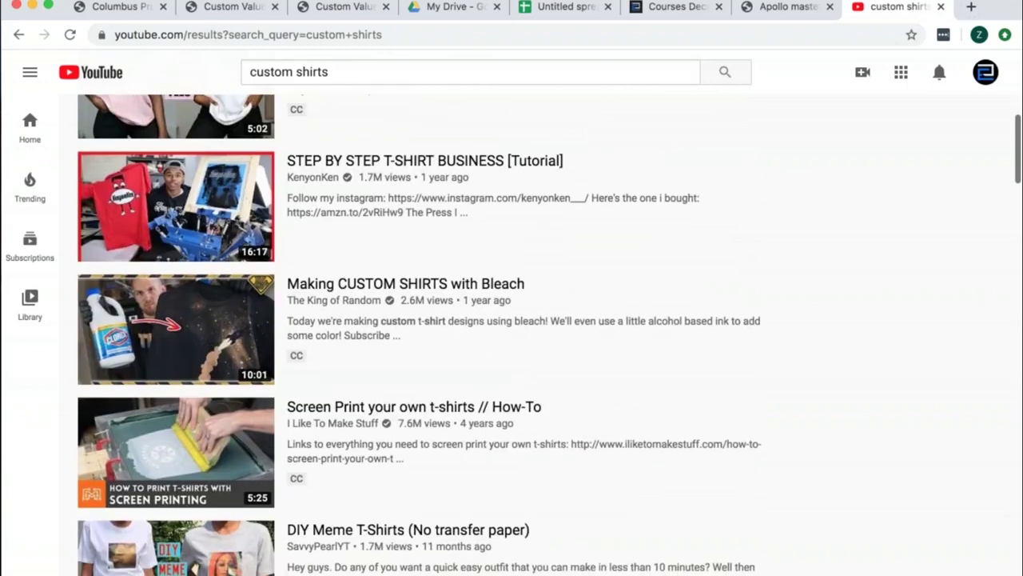
scroll(419, 336, "down", 3)
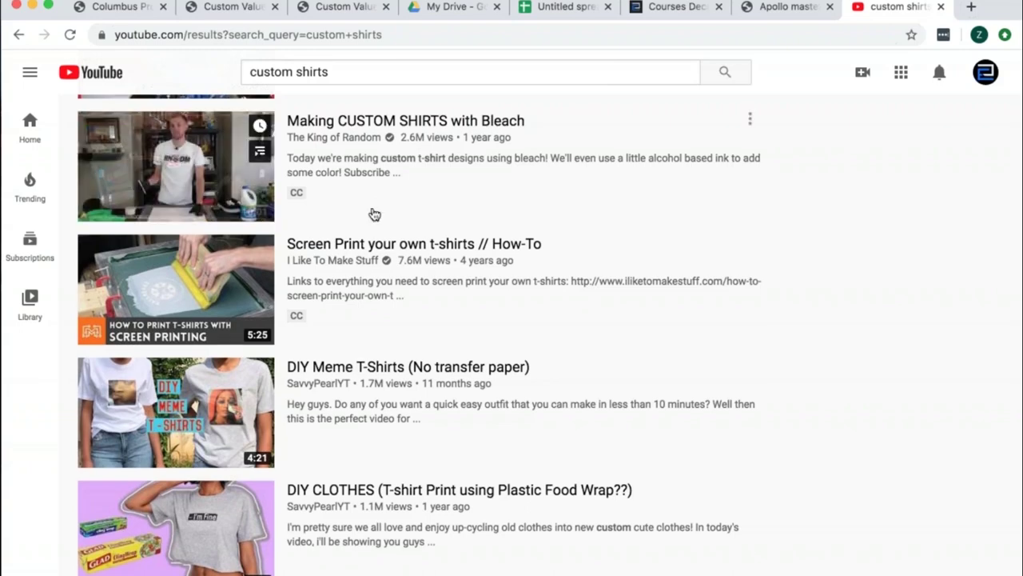
scroll(372, 213, "up", 10)
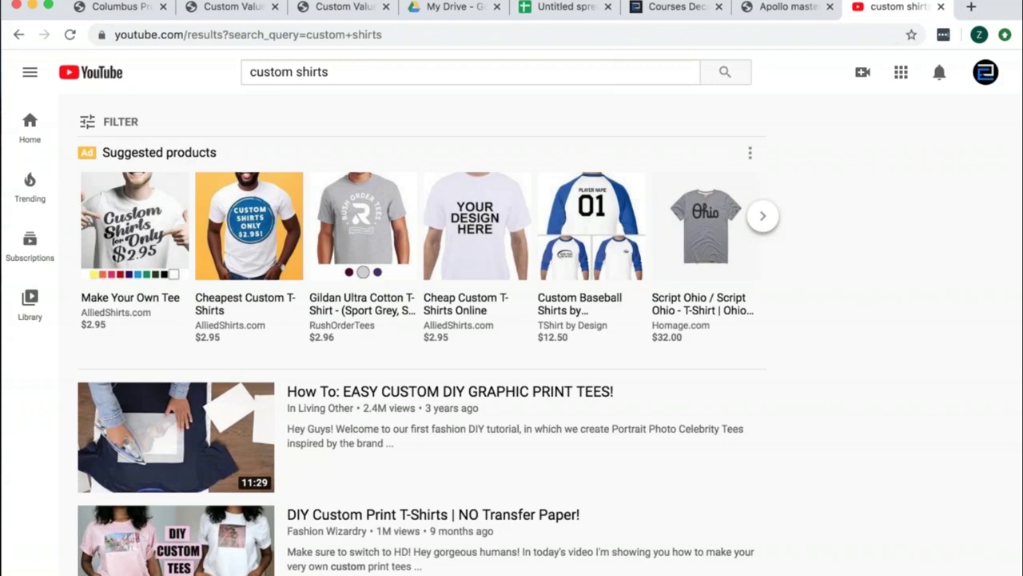
left_click(464, 35)
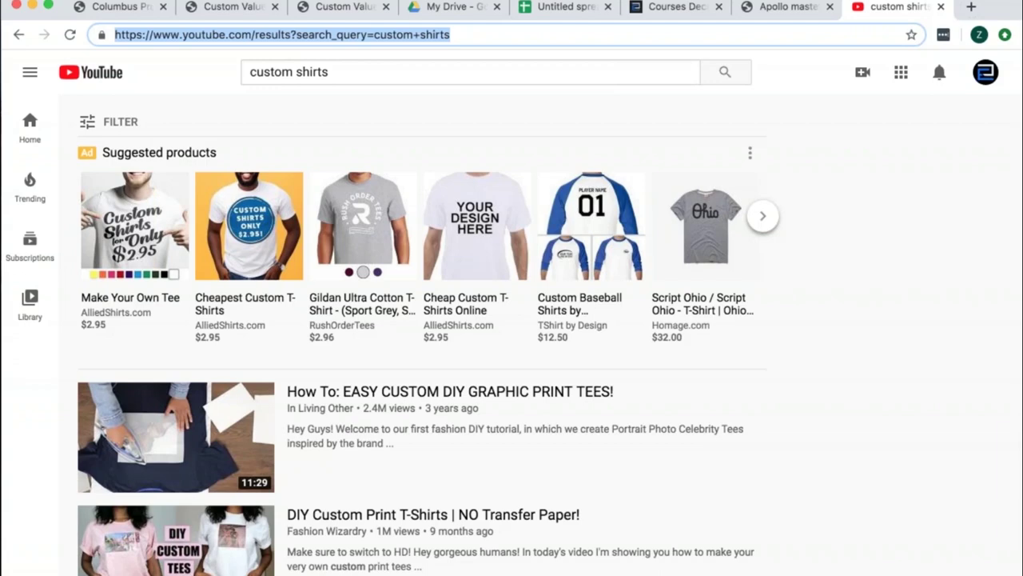
type("alex.a")
key("BackSpace")
type("cin")
key("Return")
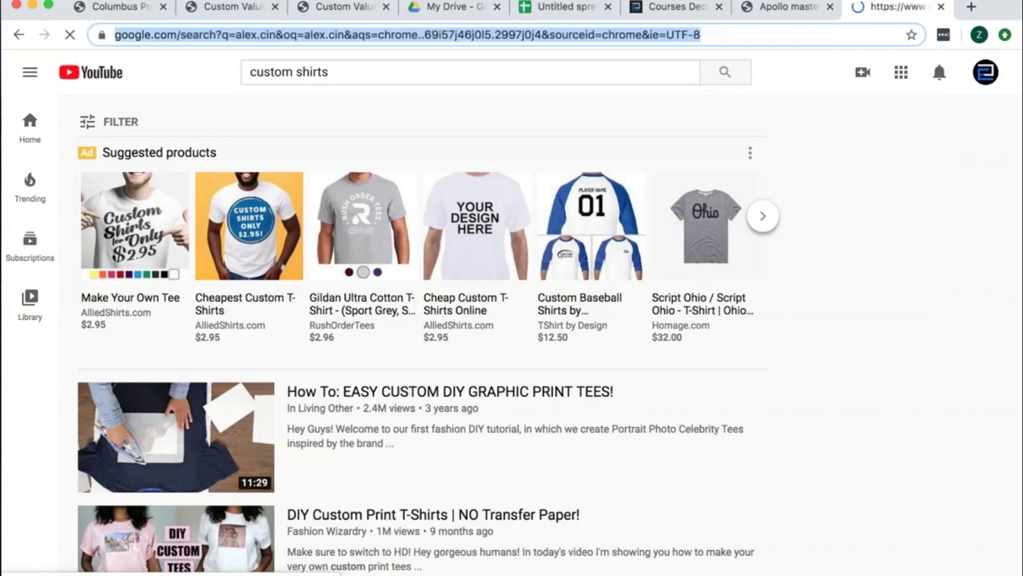
Open alex.com, and return to the Google results for alex.cin.
type("alex")
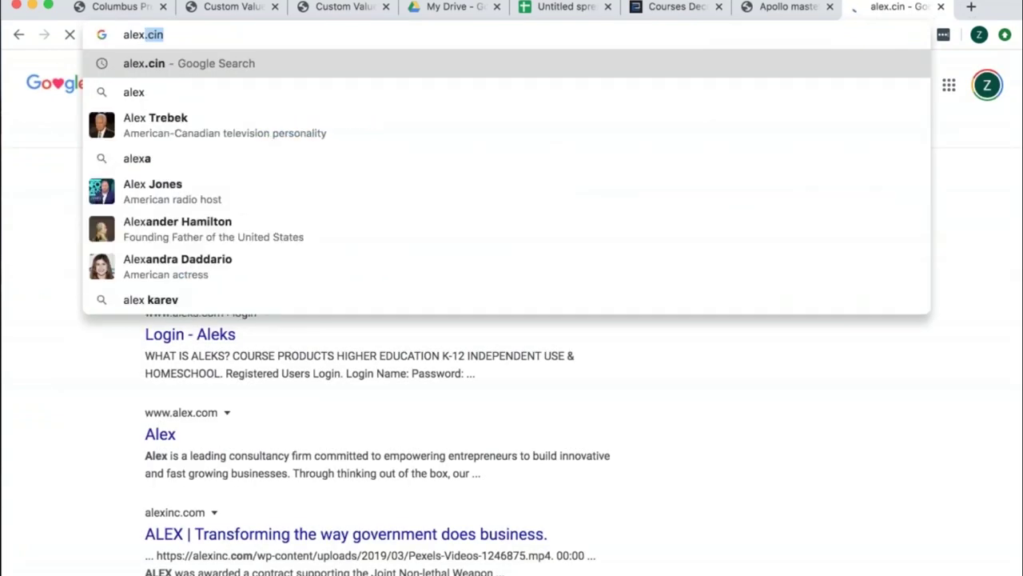
type(".com")
key("Return")
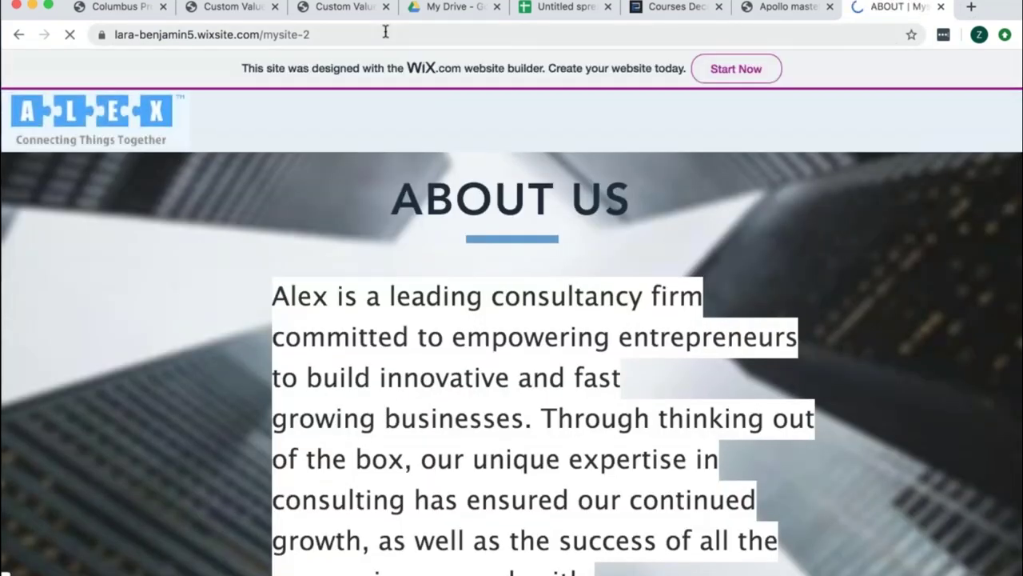
left_click(386, 34)
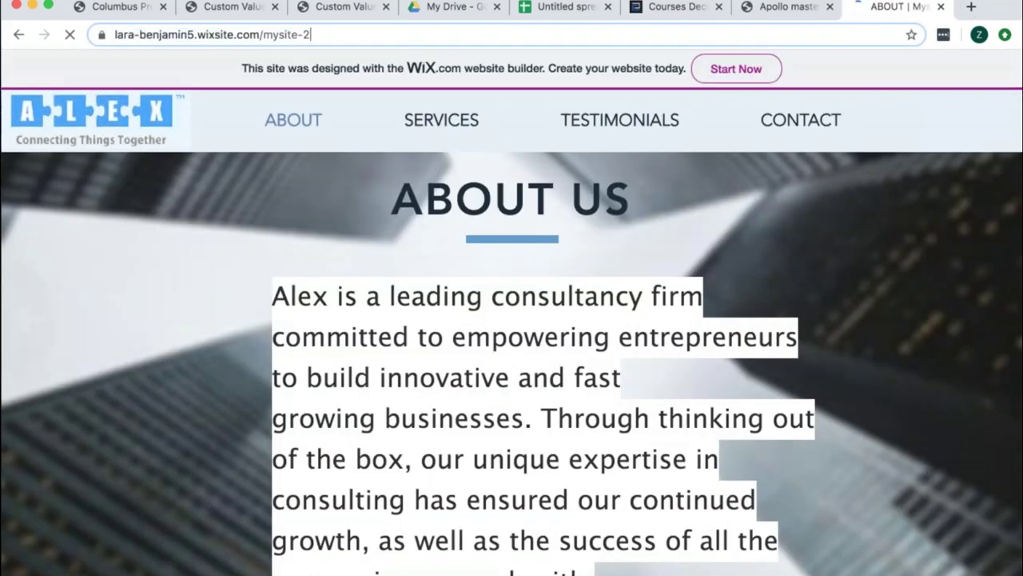
type("alex.cin")
key("Return")
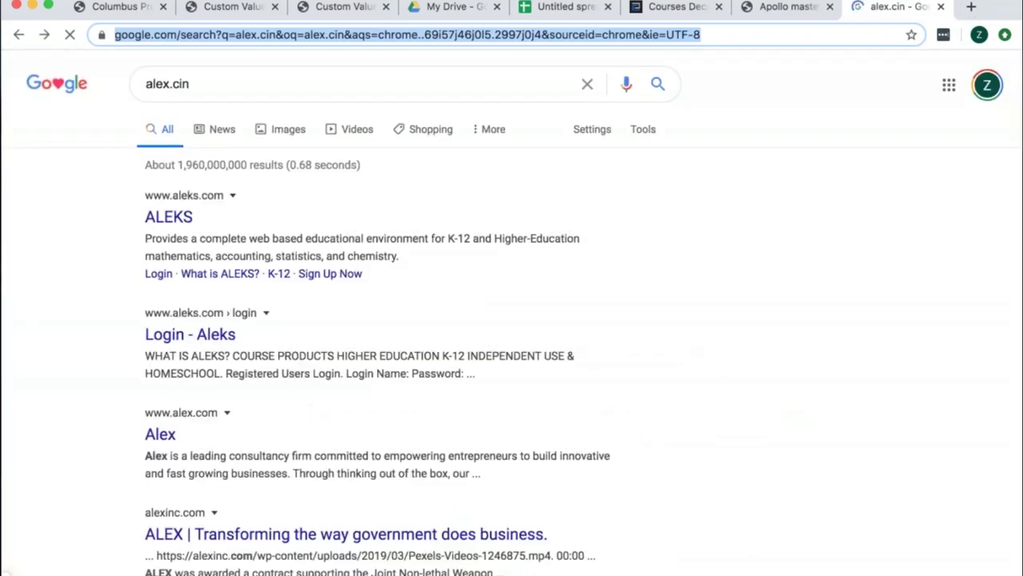
Switch back to the site editor with the Long Sleeve page and dismiss the search suggestions.
left_click(230, 8)
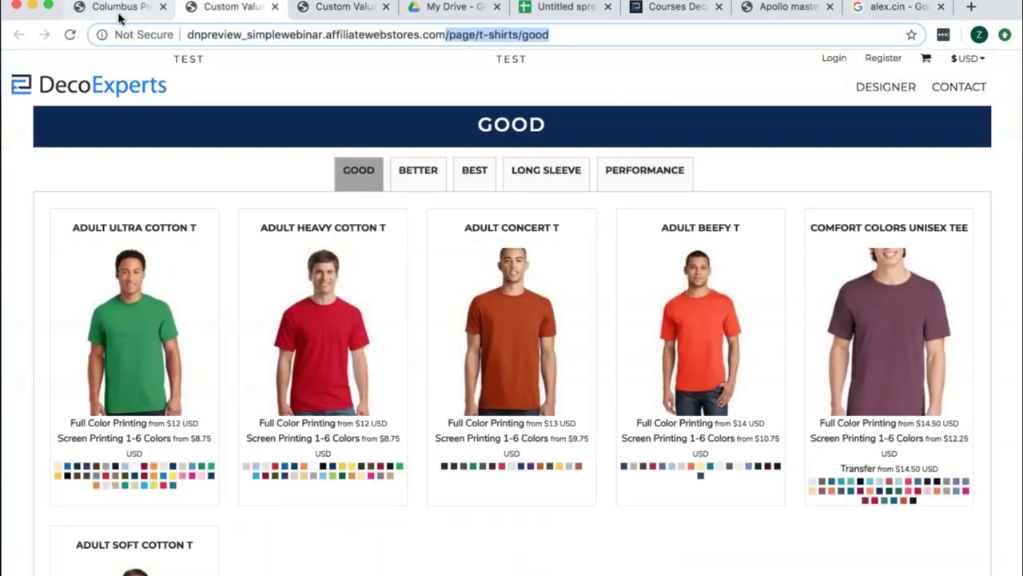
left_click(120, 8)
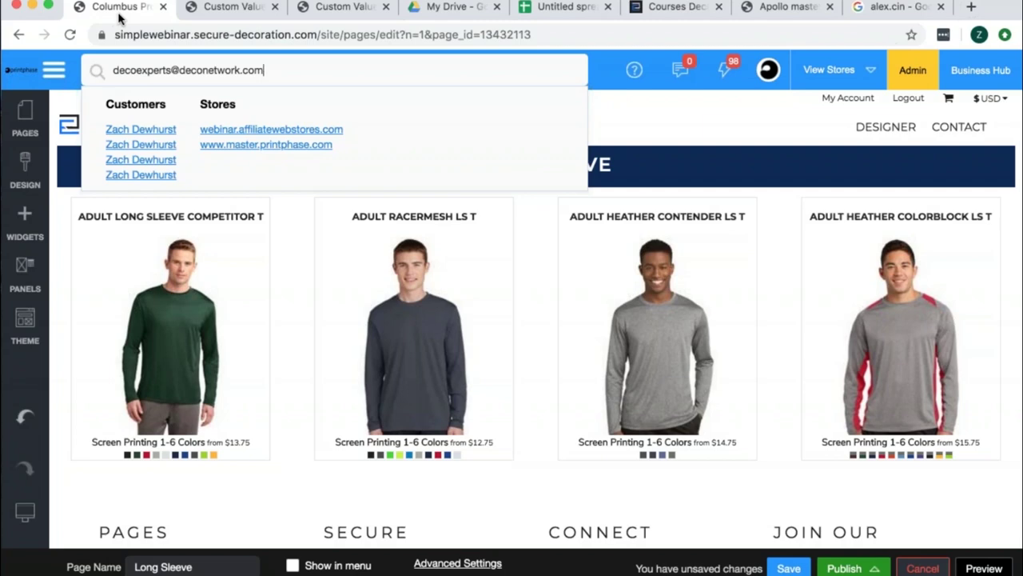
left_click(735, 112)
left_click(25, 120)
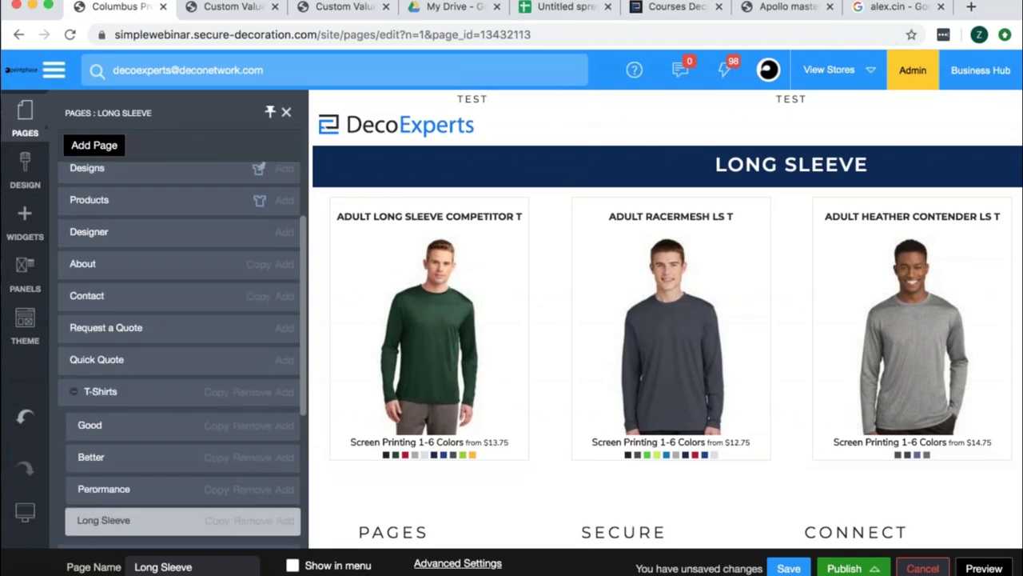
left_click(561, 266)
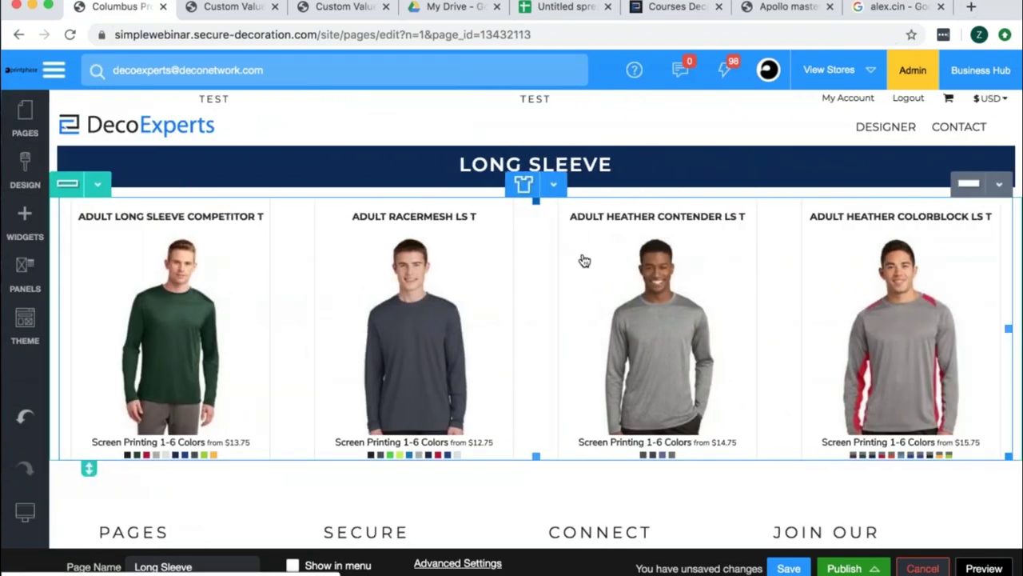
Clone the product row on the Long Sleeve page, and clone the product listing widget inside the original row.
left_click(97, 183)
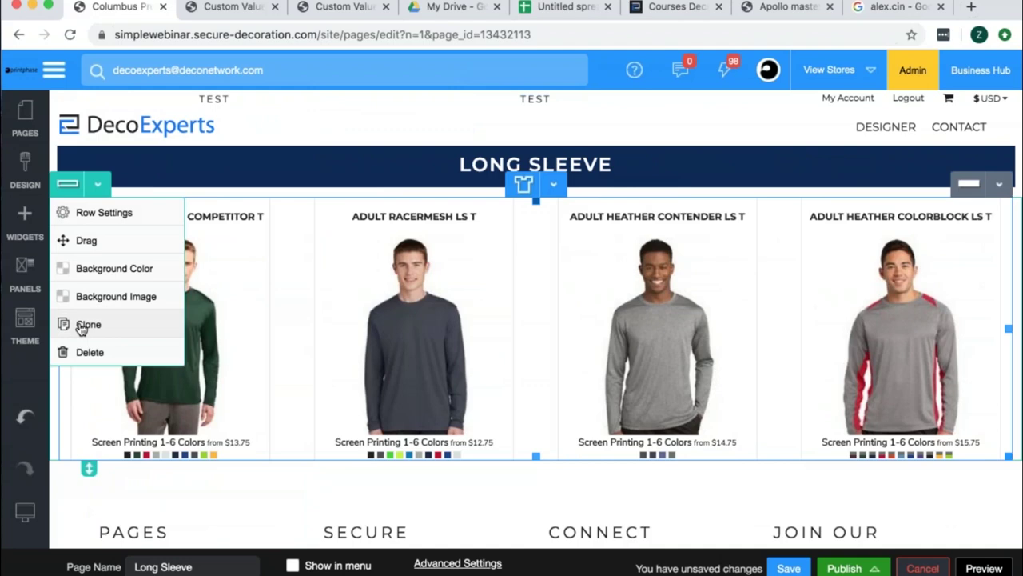
left_click(83, 326)
left_click(553, 184)
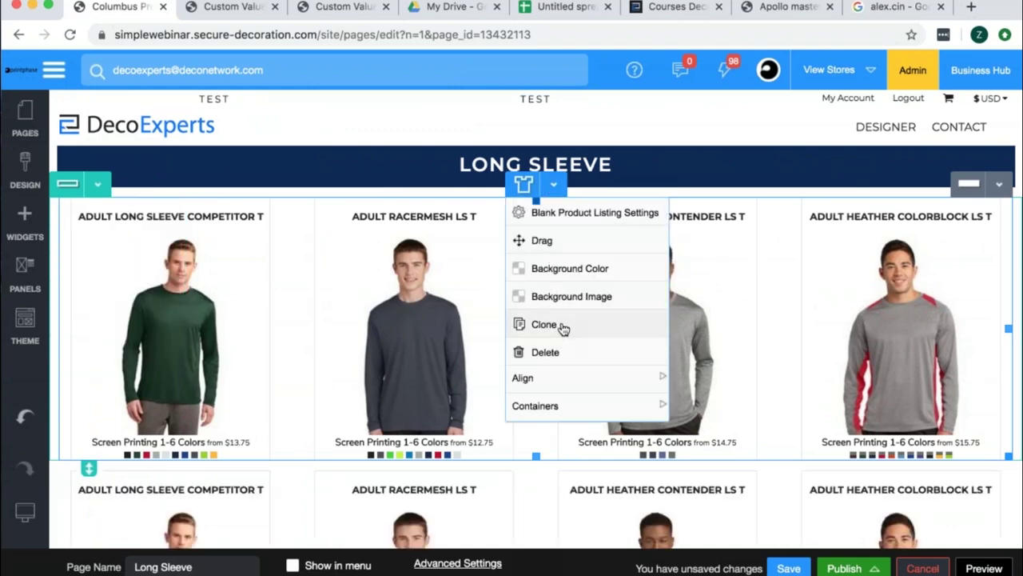
left_click(559, 326)
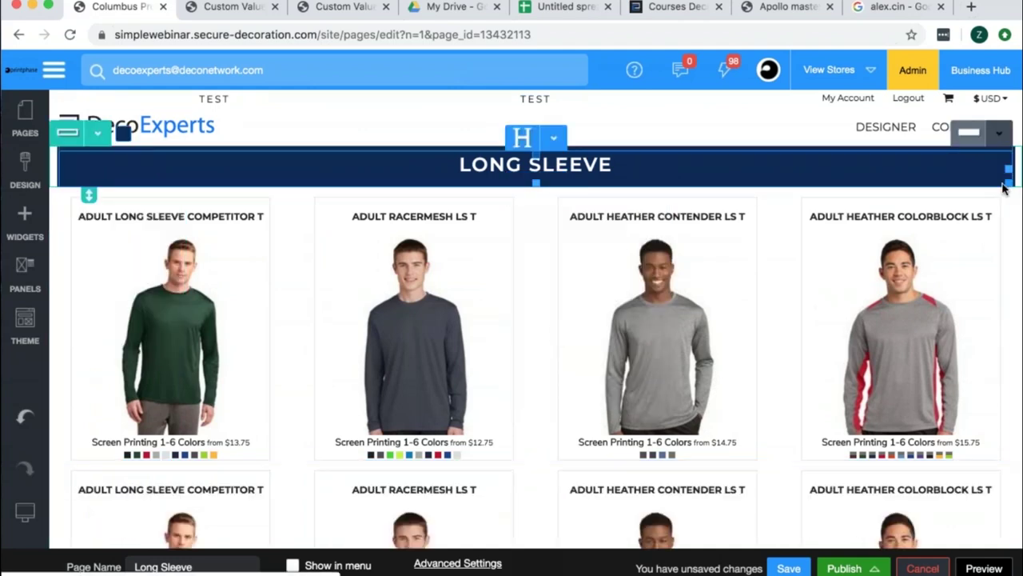
left_click(1002, 190)
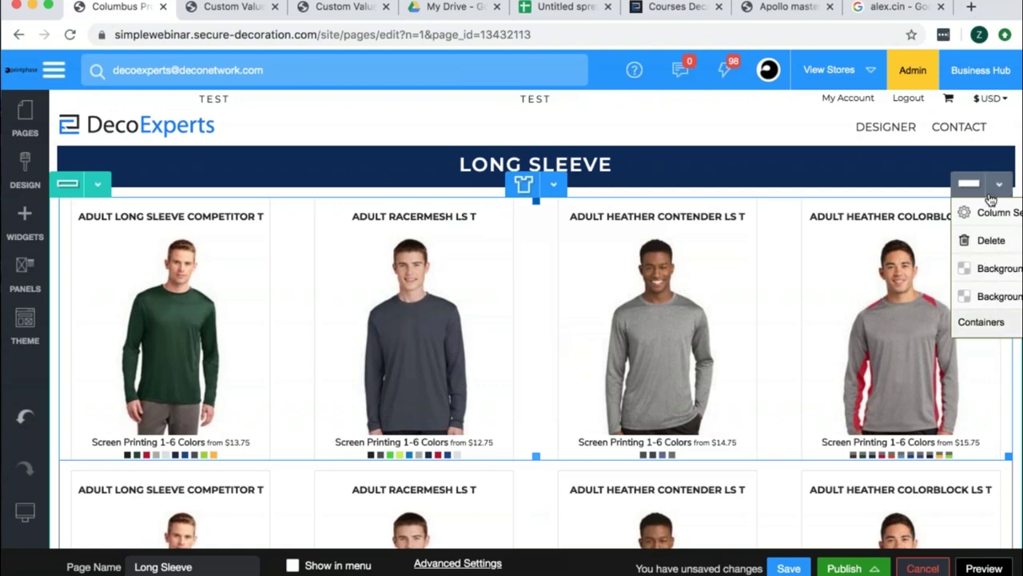
left_click(999, 183)
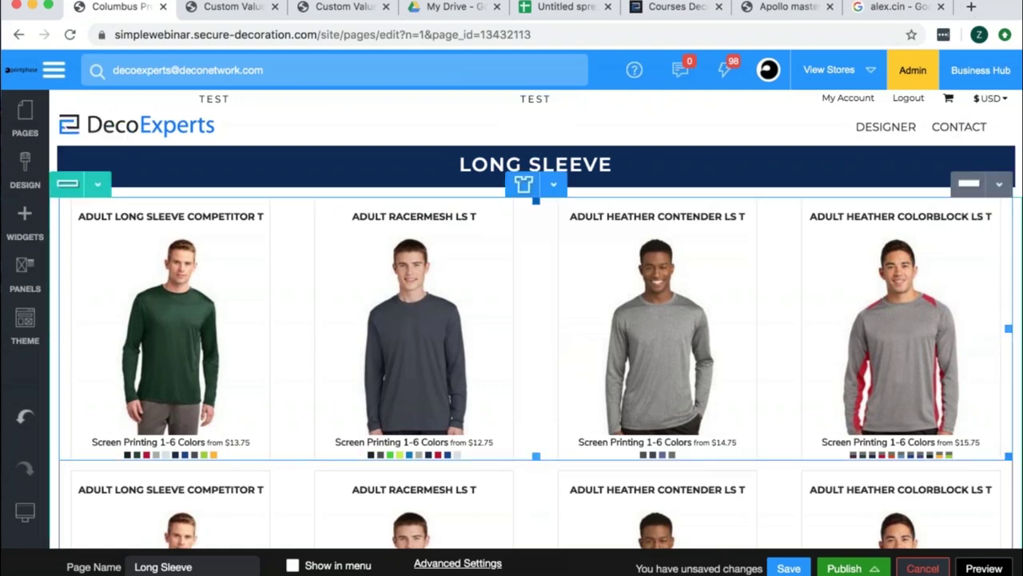
left_click(97, 184)
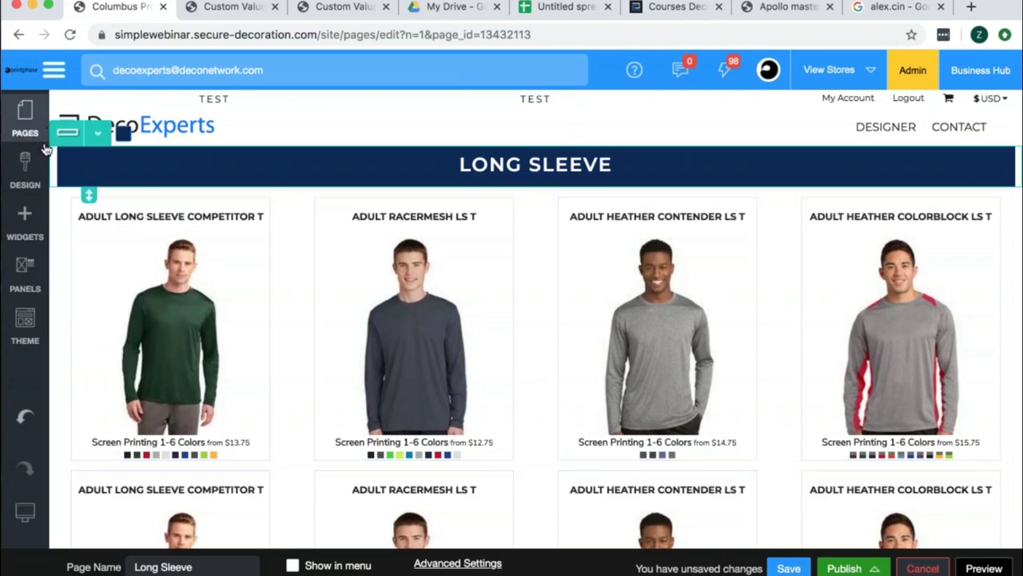
Open the Home page for editing.
left_click(25, 120)
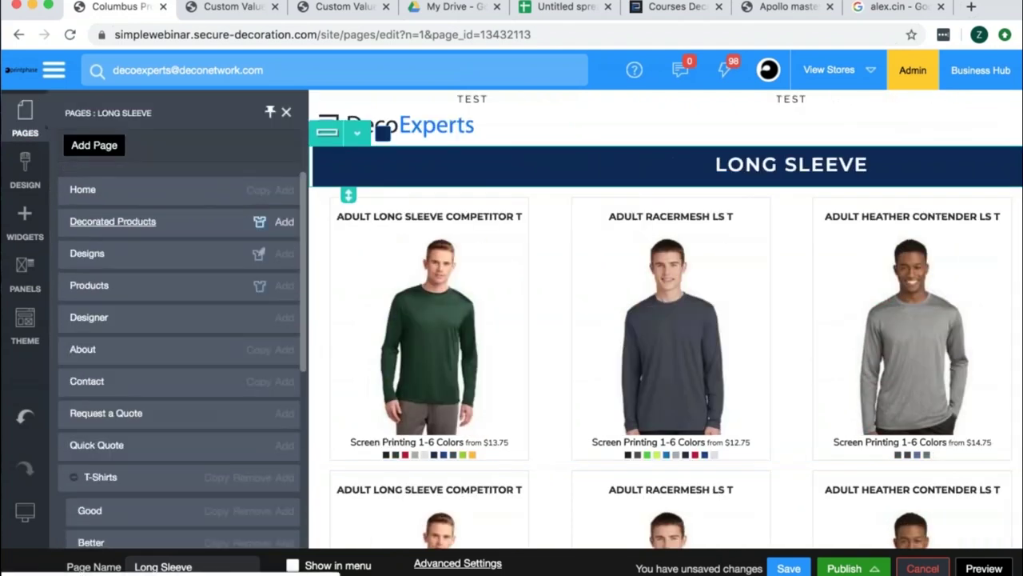
left_click(83, 190)
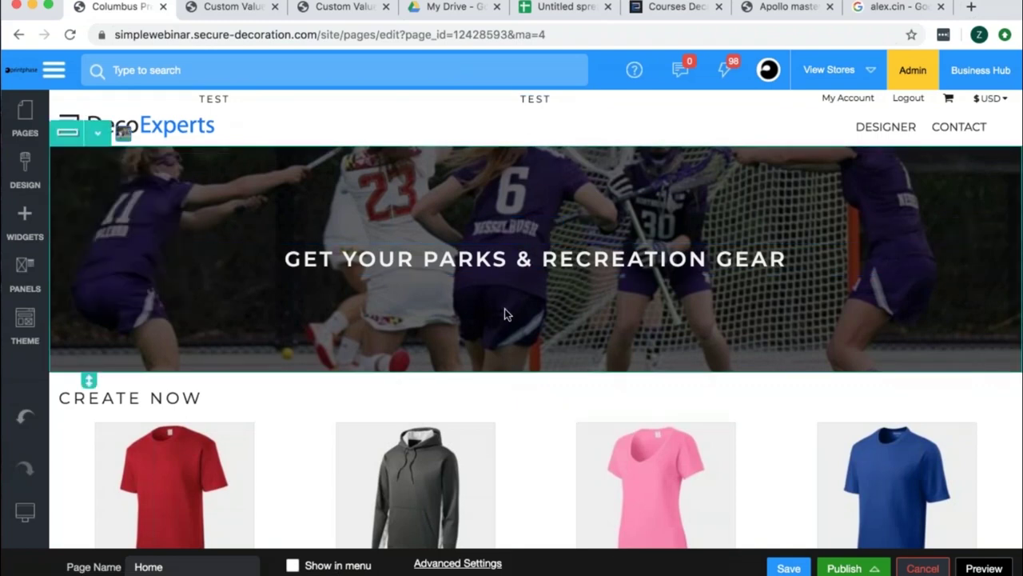
double_click(459, 289)
left_click(307, 570)
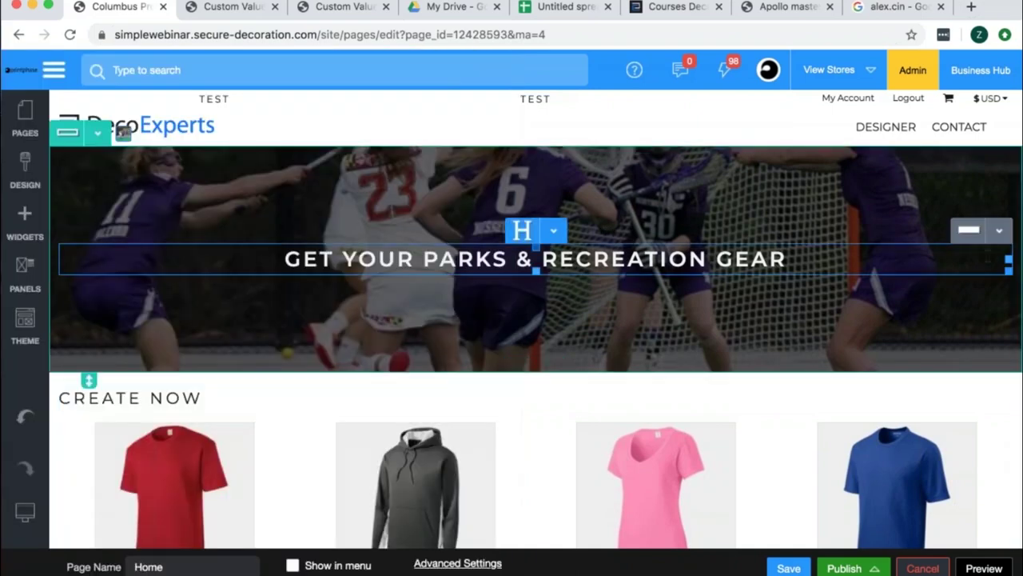
left_click(25, 220)
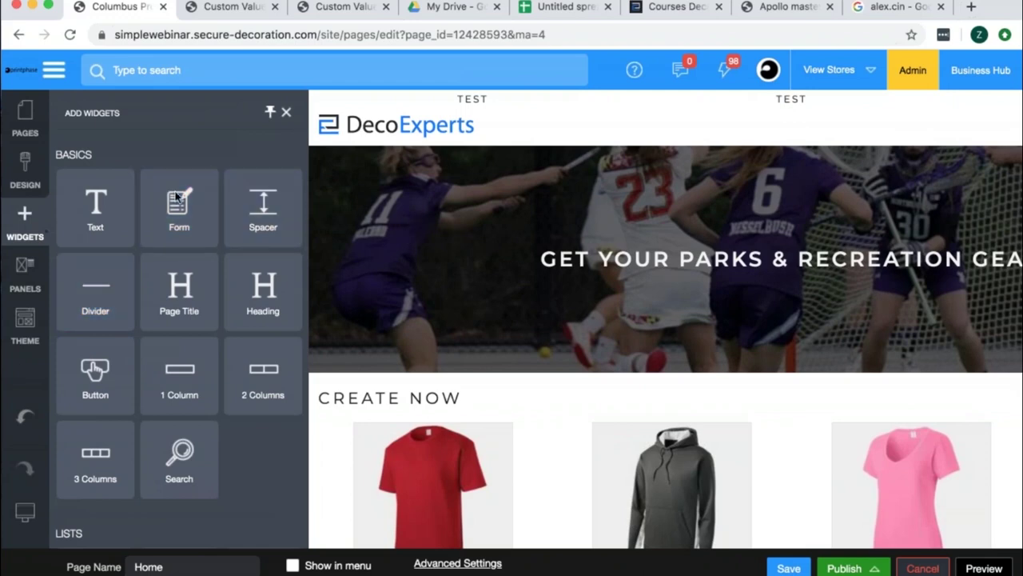
left_click(51, 144)
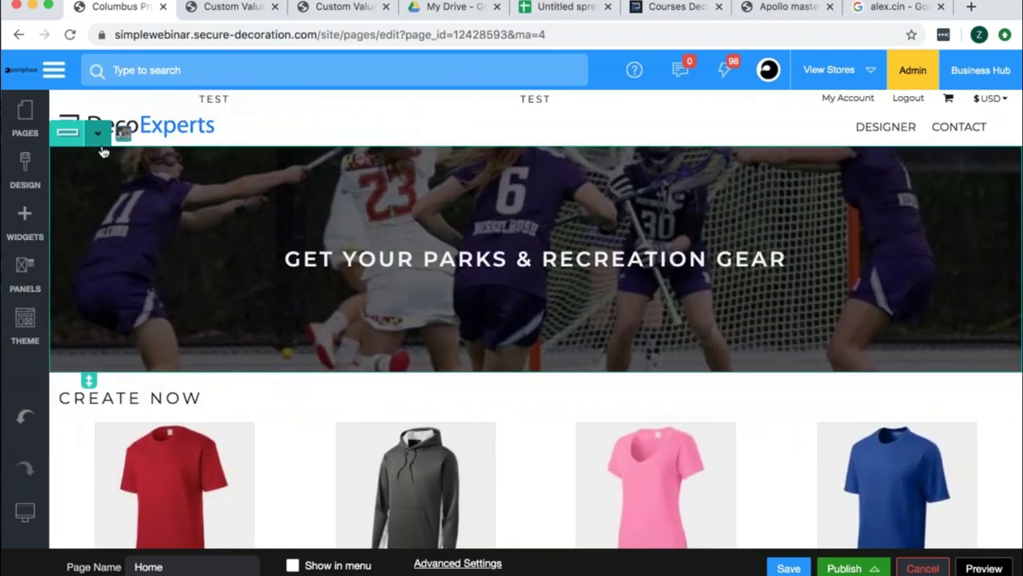
Split the Home page's banner row into two fluid columns.
left_click(97, 132)
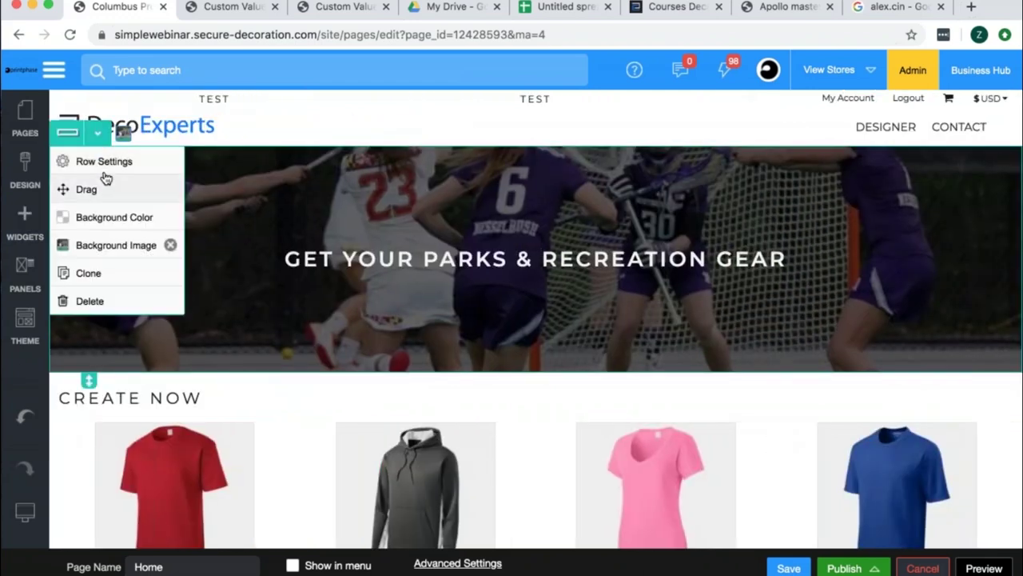
left_click(108, 165)
left_click(109, 169)
left_click(109, 178)
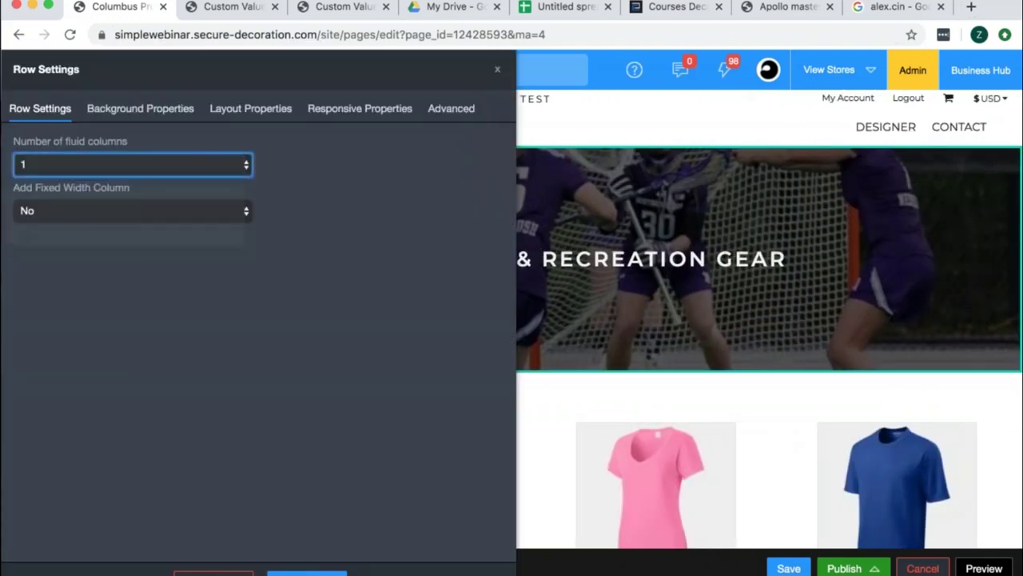
left_click(524, 424)
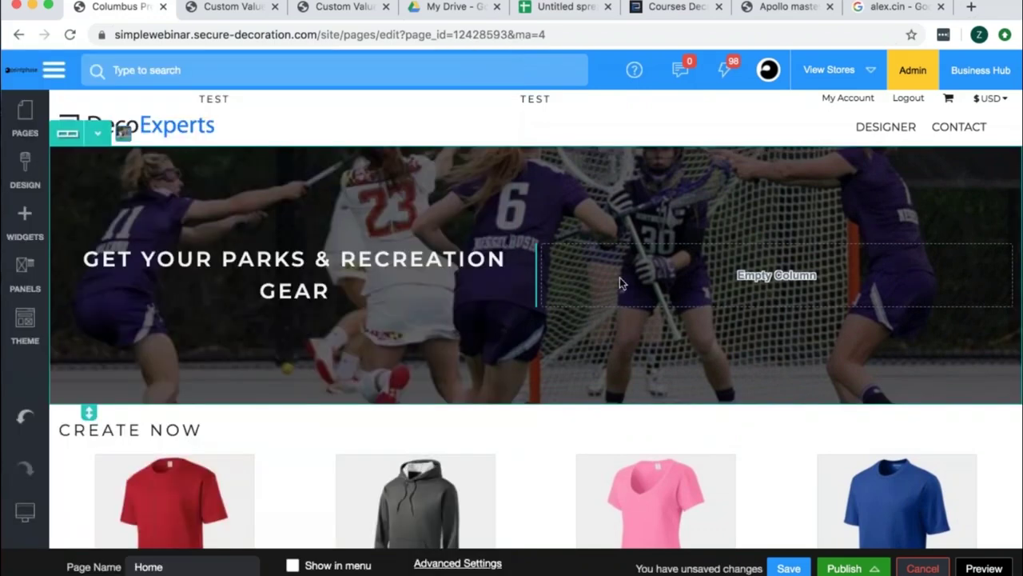
Add a 1 Column row to the banner's first column and move the parks and recreation heading into it.
left_click(520, 232)
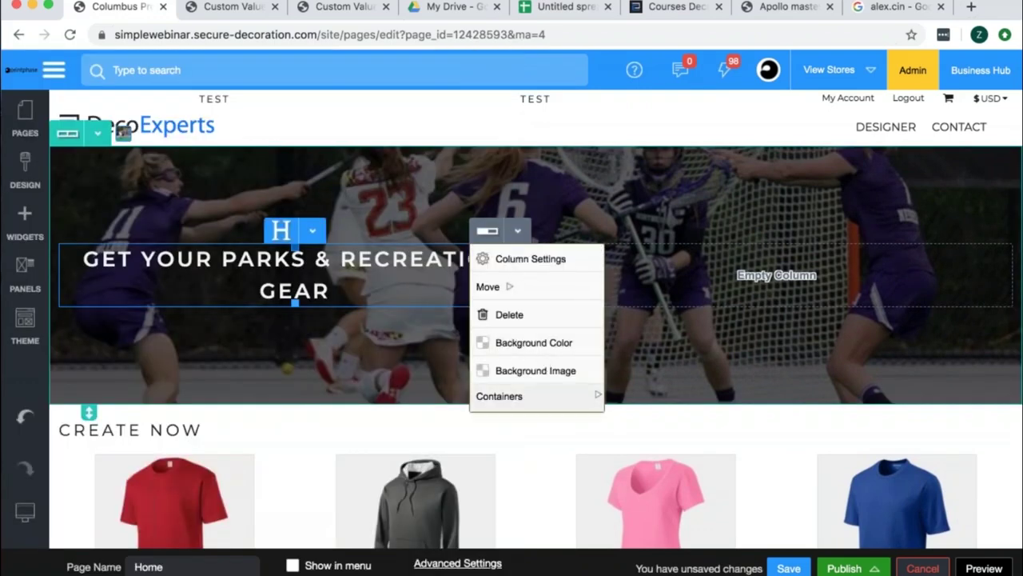
left_click(25, 224)
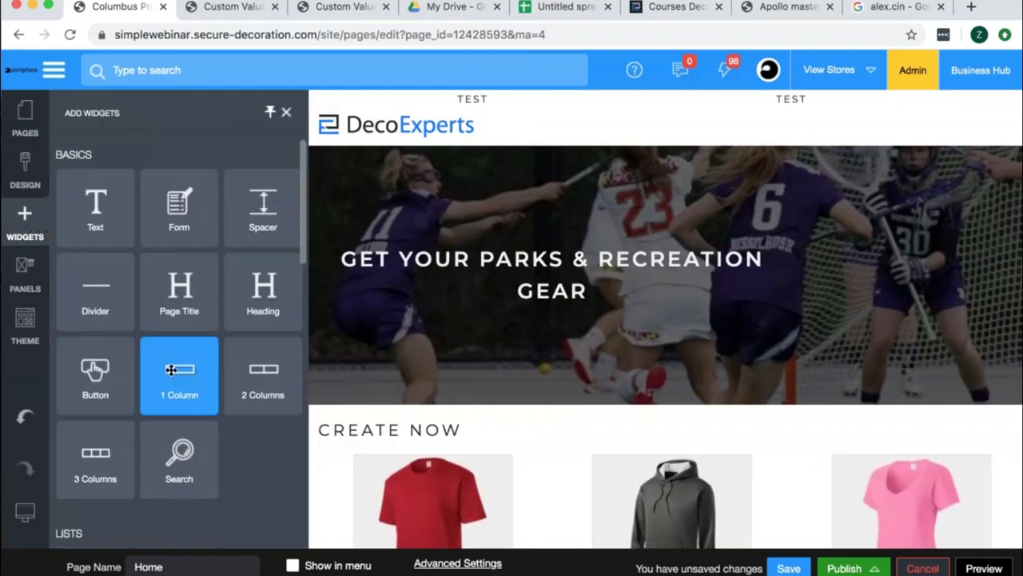
left_click_drag(170, 370, 336, 254)
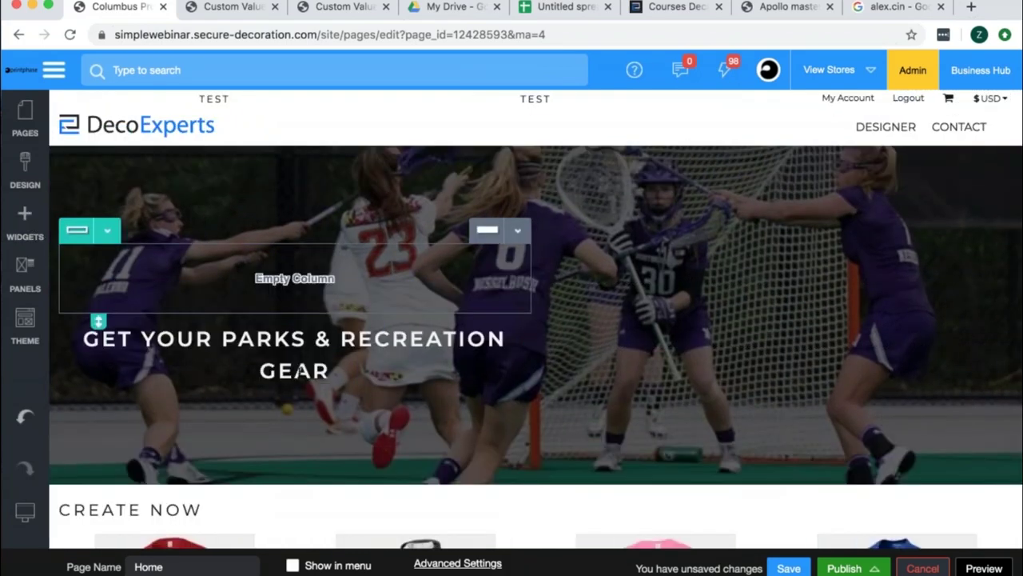
left_click(312, 310)
left_click_drag(300, 366, 292, 248)
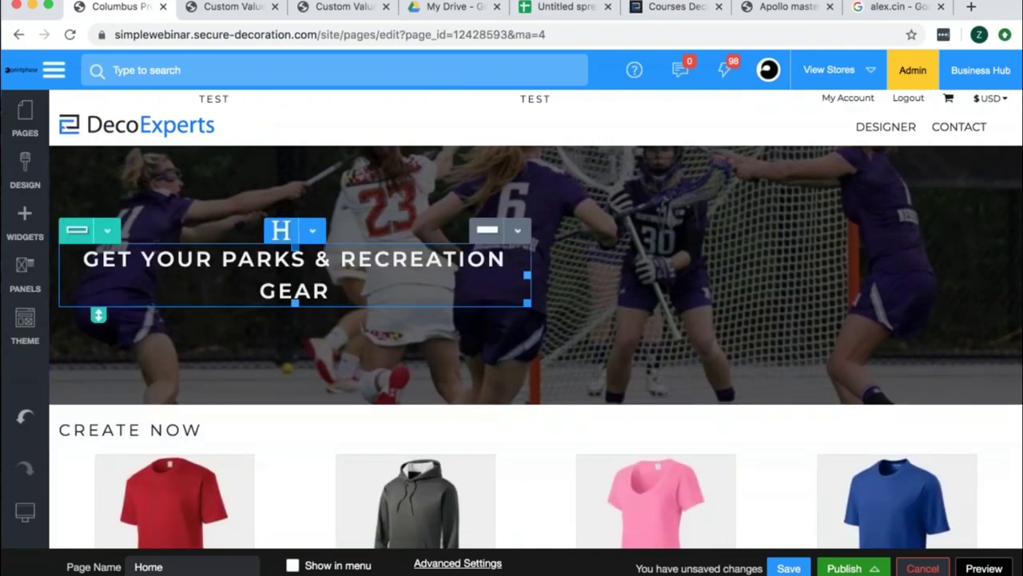
Add a Click Here button under the banner heading and move it into the nested row with the heading.
left_click(28, 216)
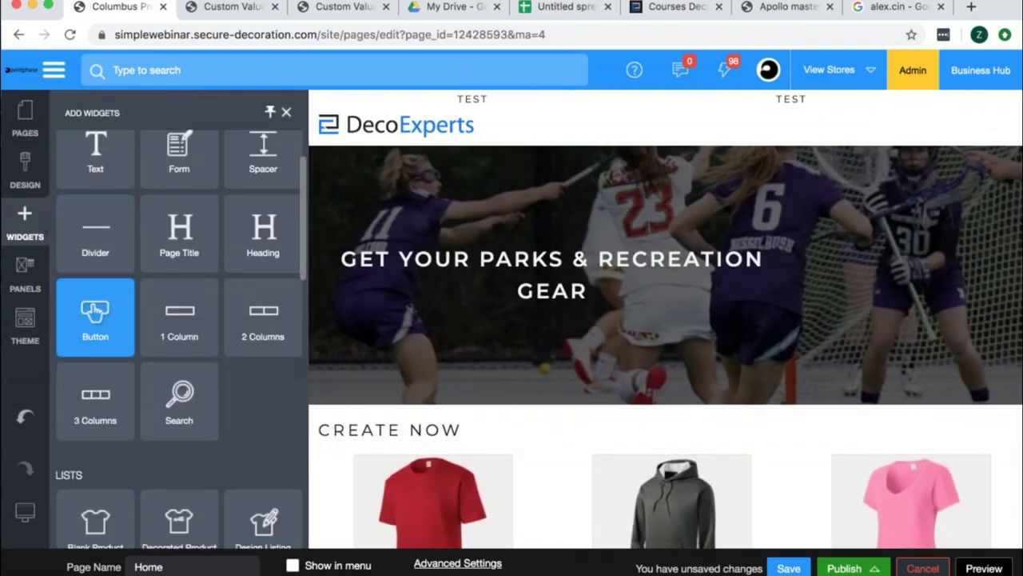
scroll(144, 432, "down", 5)
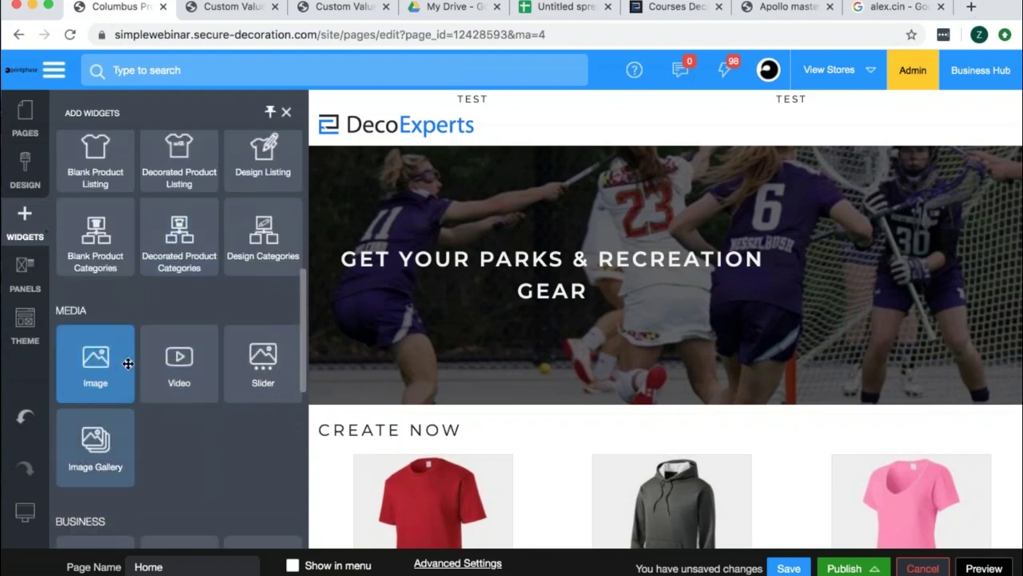
scroll(179, 364, "down", 3)
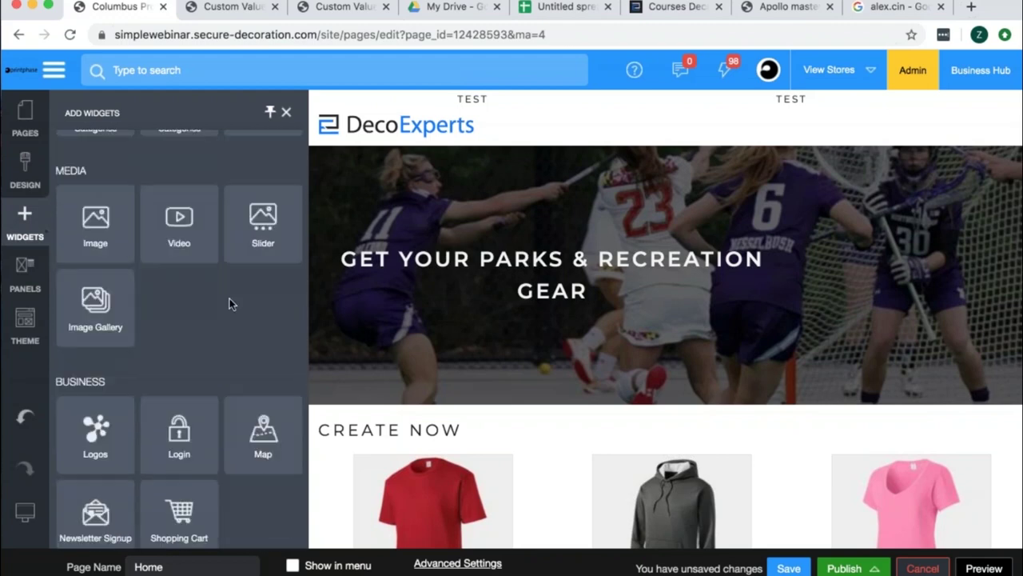
scroll(95, 320, "up", 7)
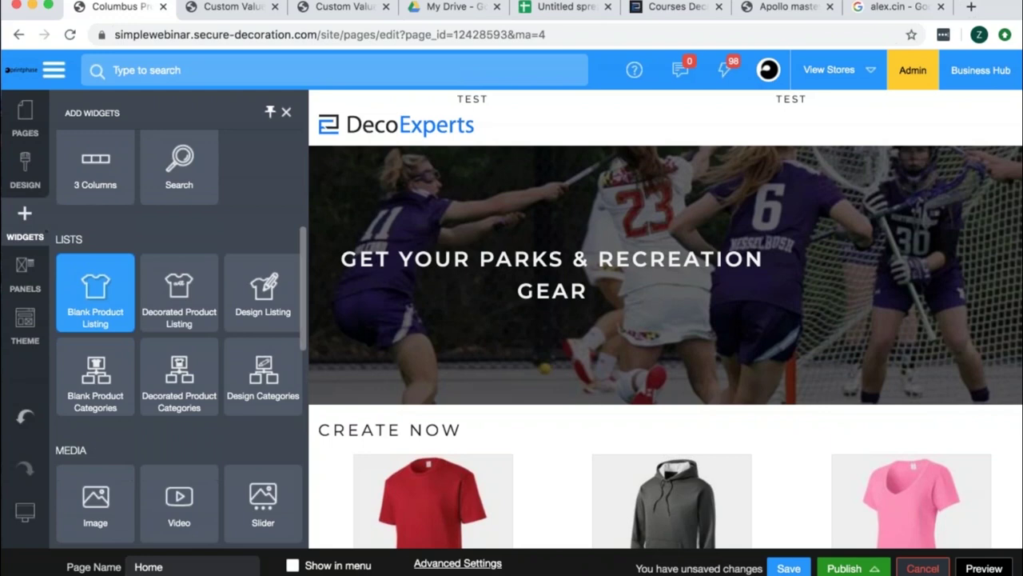
left_click_drag(95, 328, 406, 274)
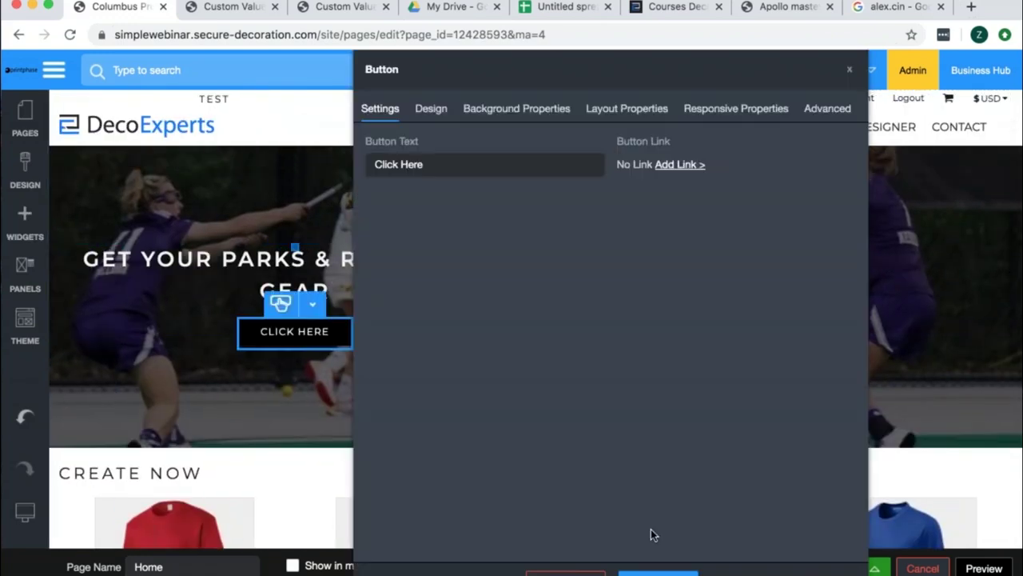
key("Escape")
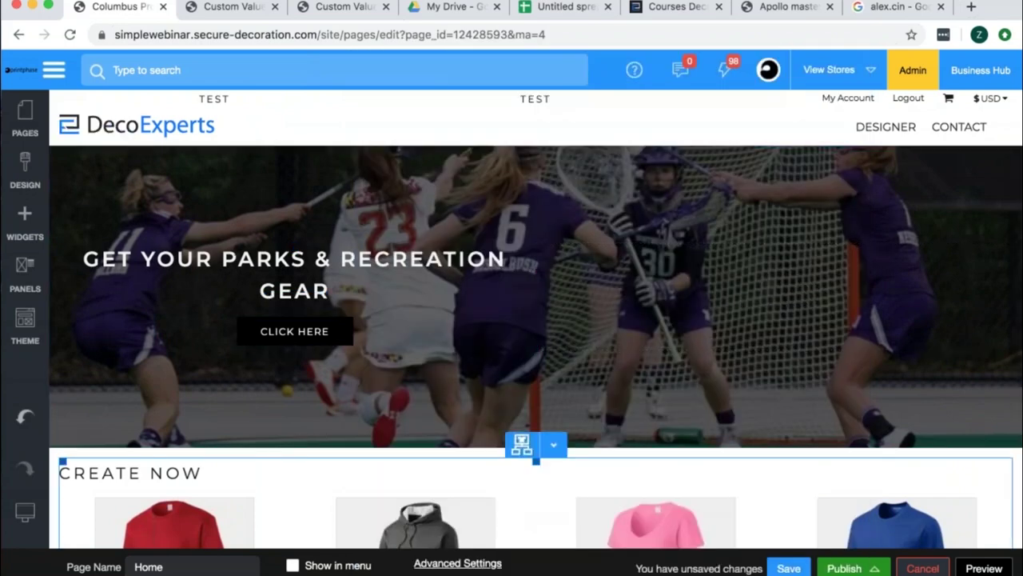
left_click(281, 303)
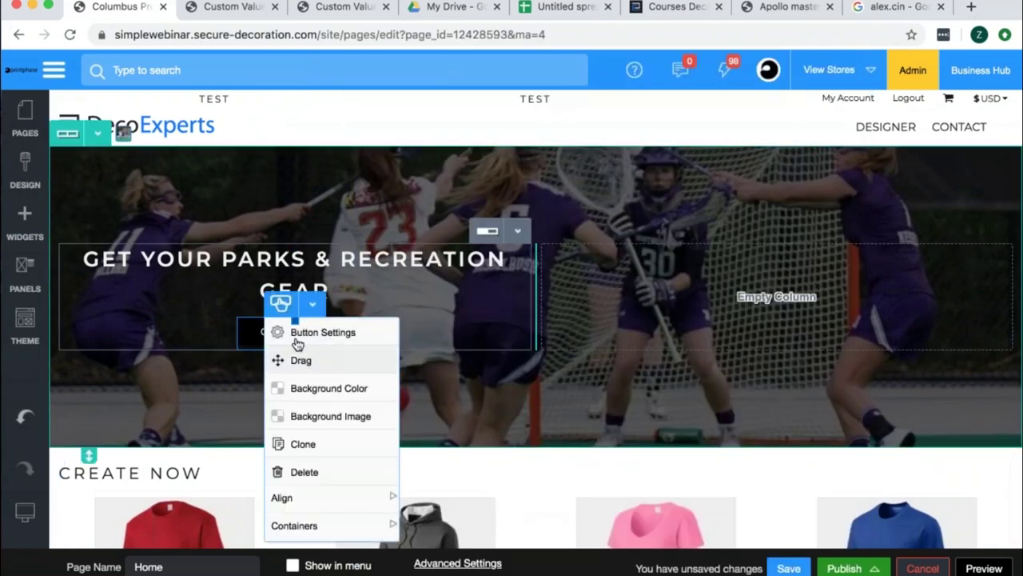
left_click_drag(296, 344, 320, 338)
left_click(281, 230)
Clone the nested row holding the heading and button, and move the copy into the banner's empty second column.
left_click(517, 231)
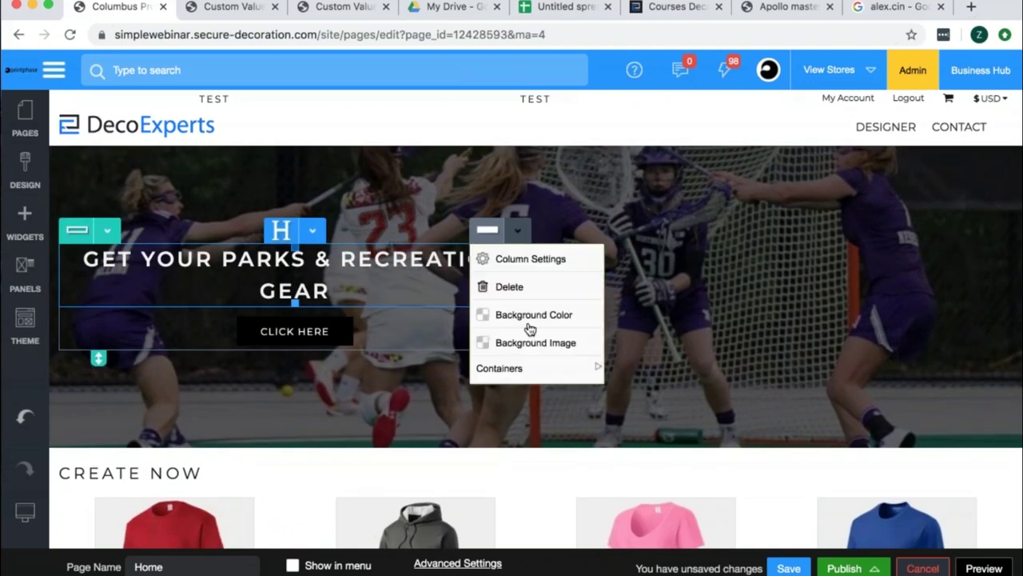
left_click(107, 230)
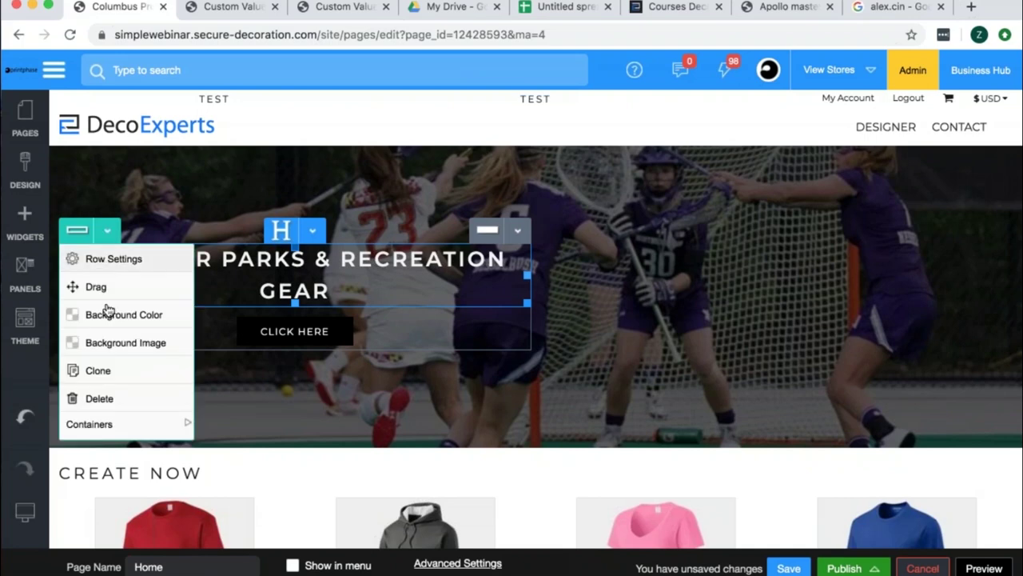
left_click(83, 368)
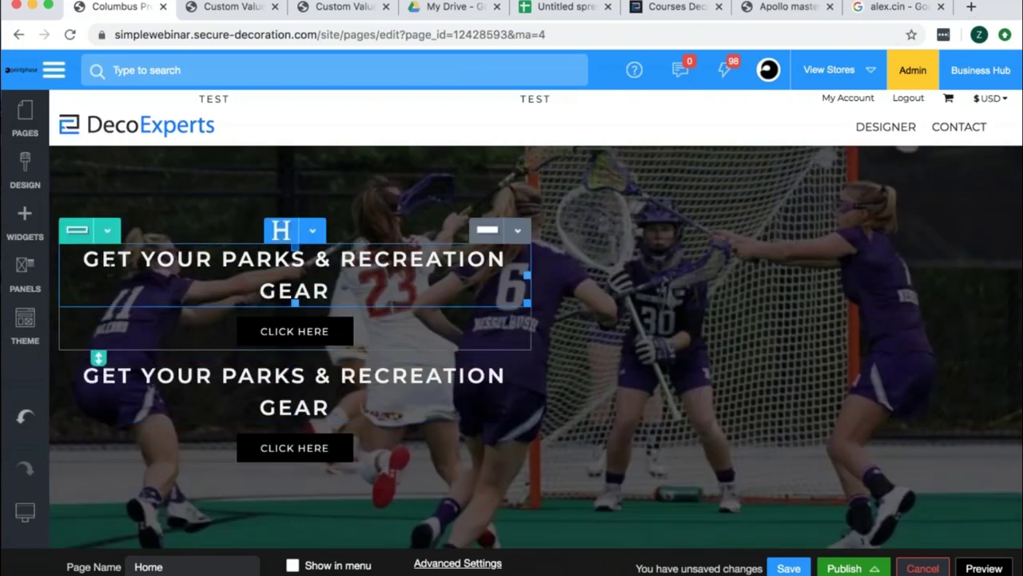
left_click(107, 346)
mouse_move(107, 402)
left_mouse_down()
mouse_move(546, 418)
mouse_move(744, 337)
left_mouse_up()
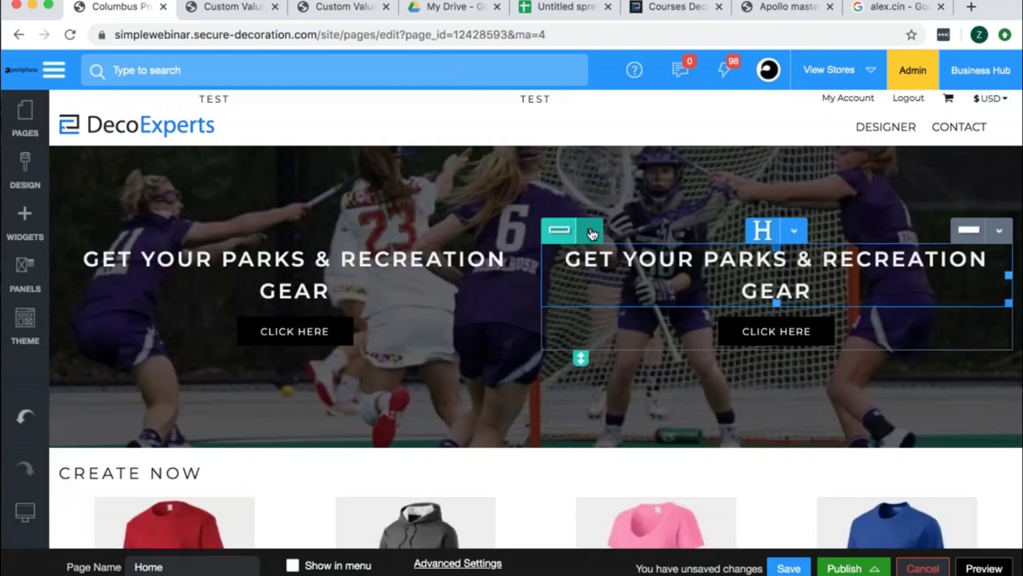
Move the cloned row from the banner's second column to the very end of the page below the footer, and save the page.
left_click(590, 231)
mouse_move(588, 290)
left_mouse_down()
mouse_move(555, 370)
mouse_move(562, 376)
mouse_move(483, 210)
mouse_move(441, 258)
mouse_move(450, 359)
mouse_move(440, 221)
mouse_move(475, 447)
left_mouse_up()
scroll(562, 377, "down", 10)
scroll(562, 377, "down", 10)
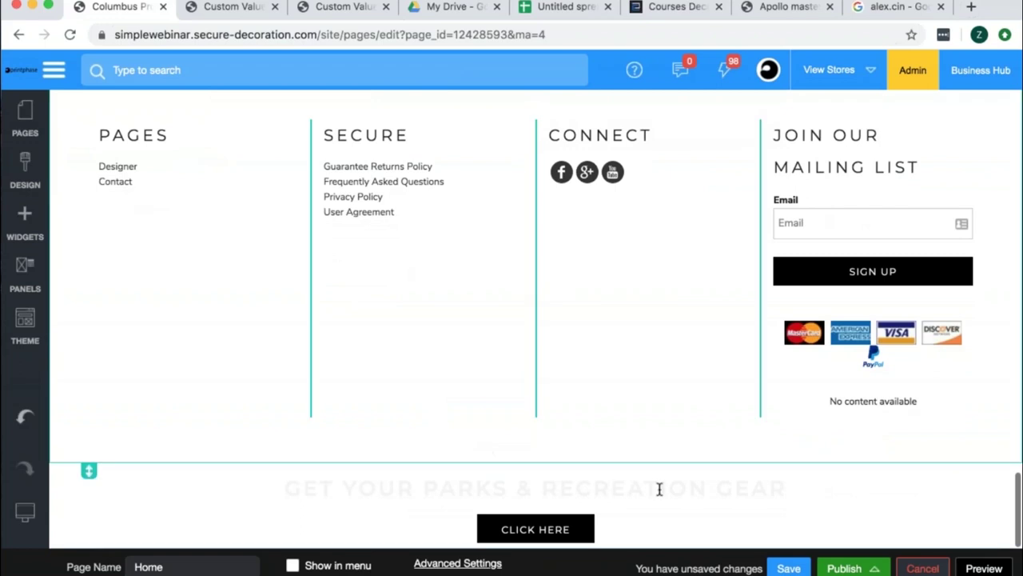
left_click(789, 568)
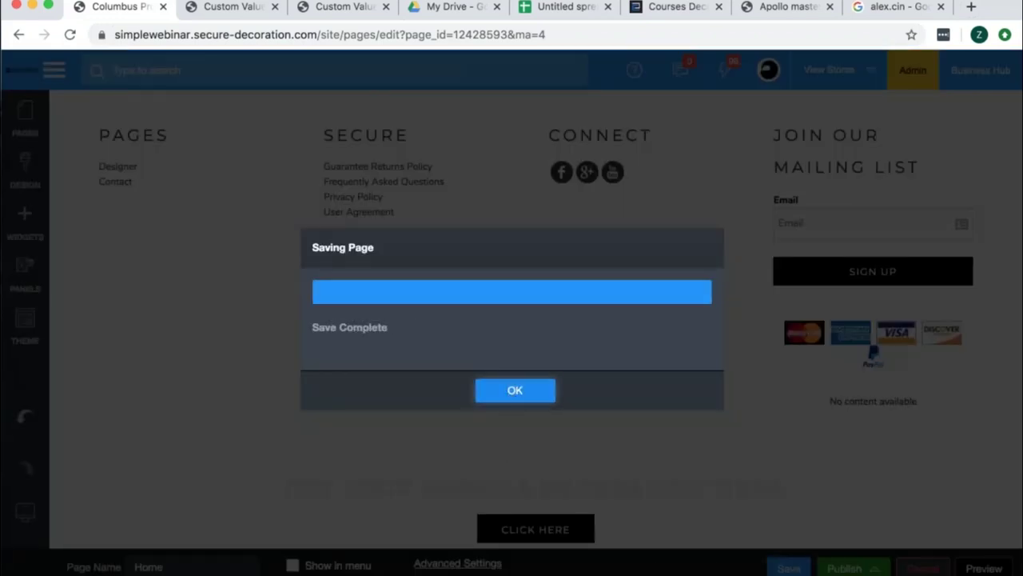
Close the save confirmation and open the Long Sleeve page under T-Shirts for editing.
left_click(508, 397)
left_click(24, 118)
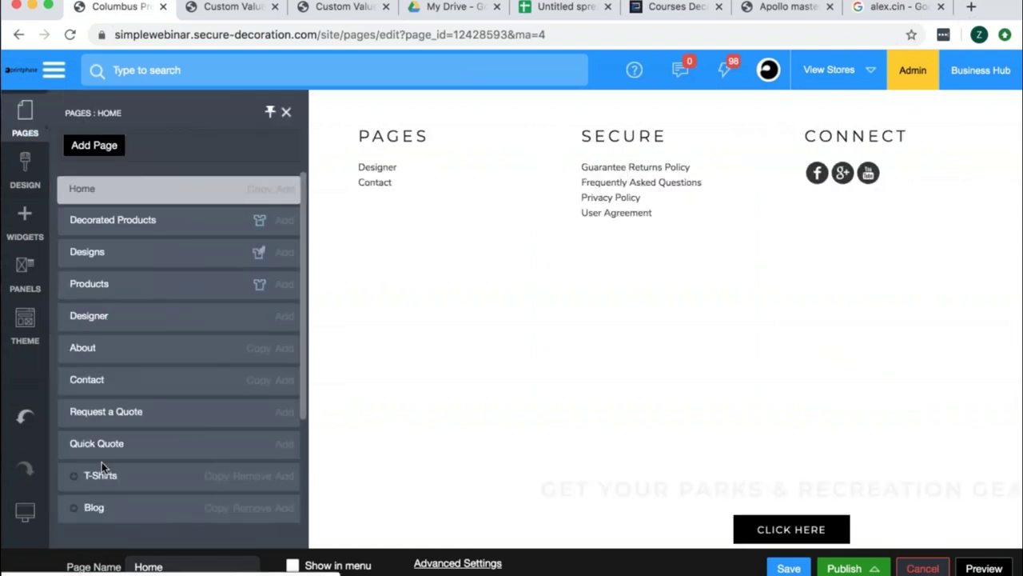
left_click(75, 475)
scroll(102, 300, "down", 4)
left_click(103, 292)
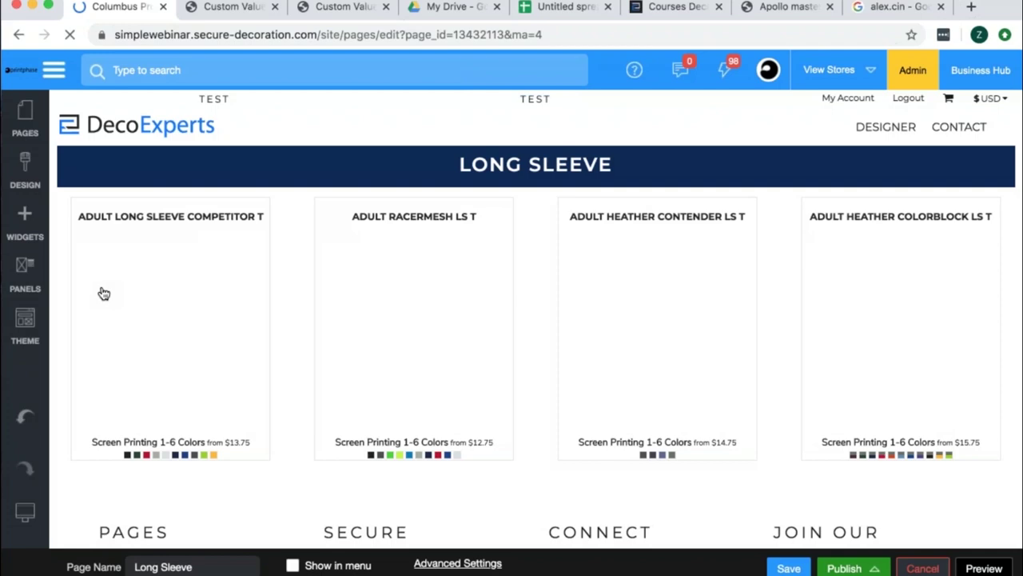
Move the parks and recreation row from below the footer to directly under the Long Sleeve heading.
scroll(101, 320, "down", 5)
left_click(97, 440)
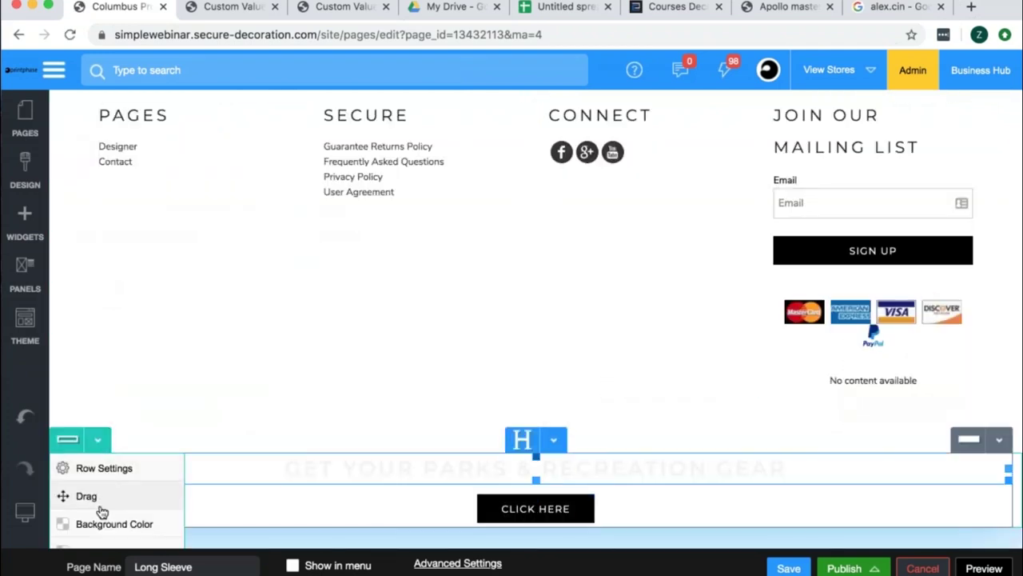
left_click_drag(96, 497, 119, 184)
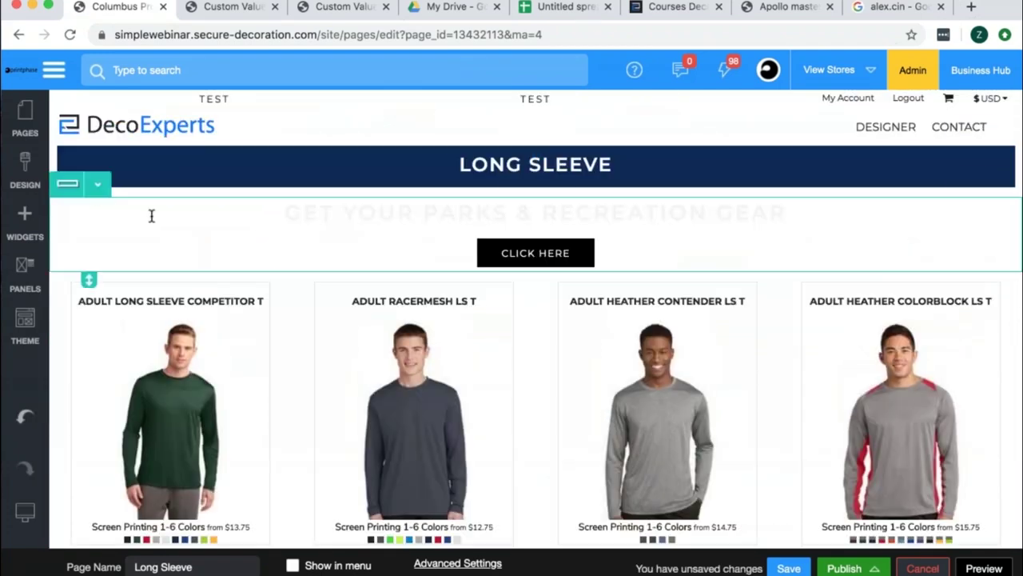
left_click(99, 191)
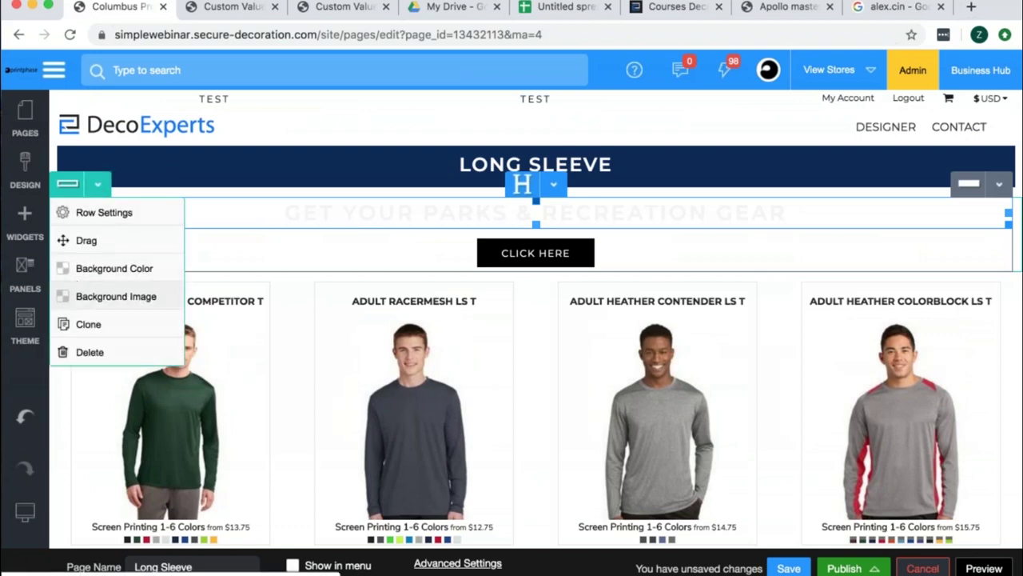
left_click(116, 296)
left_click(464, 541)
left_click(96, 184)
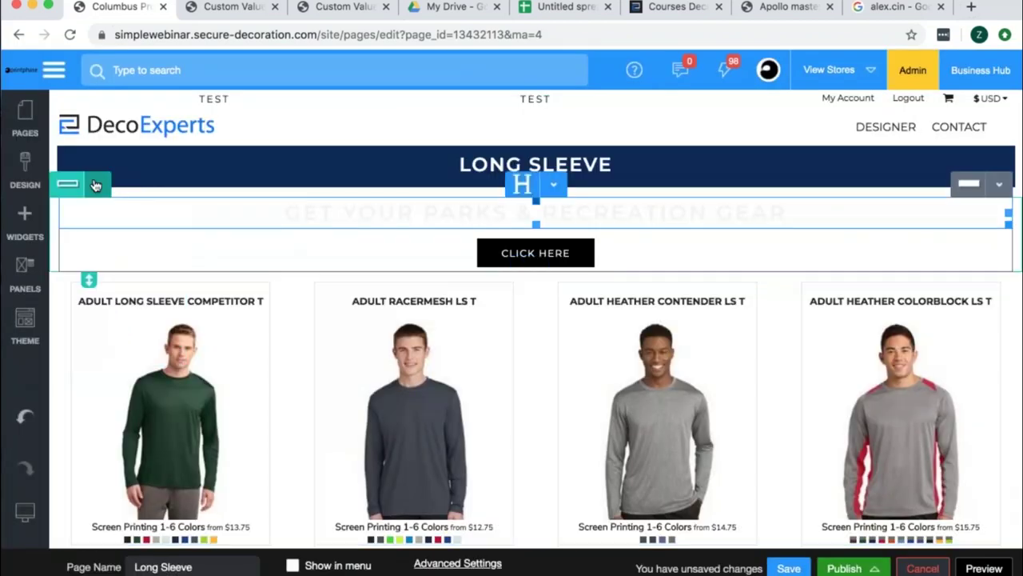
left_click(96, 185)
left_click(116, 296)
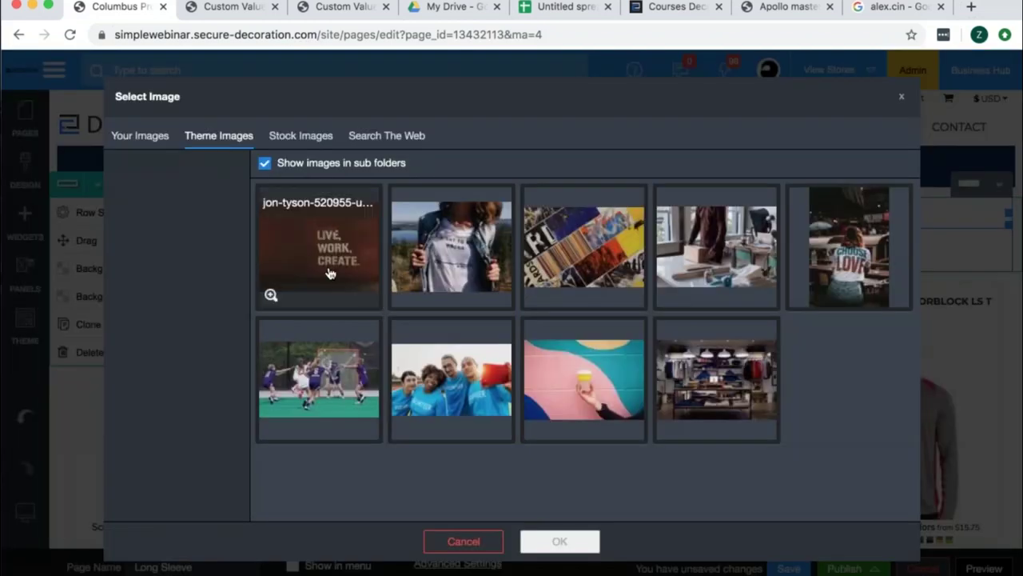
left_click(157, 141)
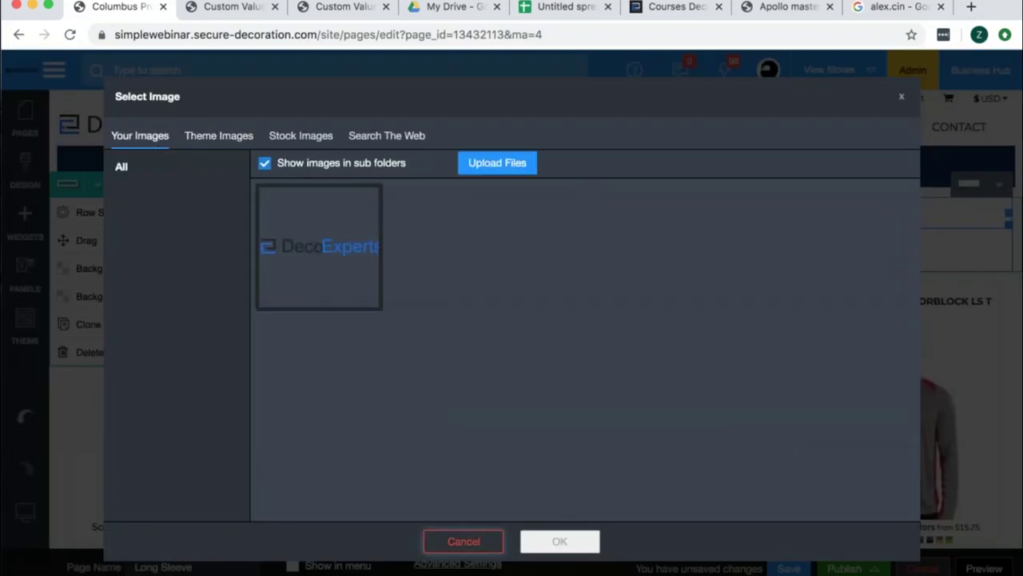
key("Escape")
Set the background color of the parks and recreation row to black and save the Long Sleeve page.
left_click(96, 184)
left_click(109, 269)
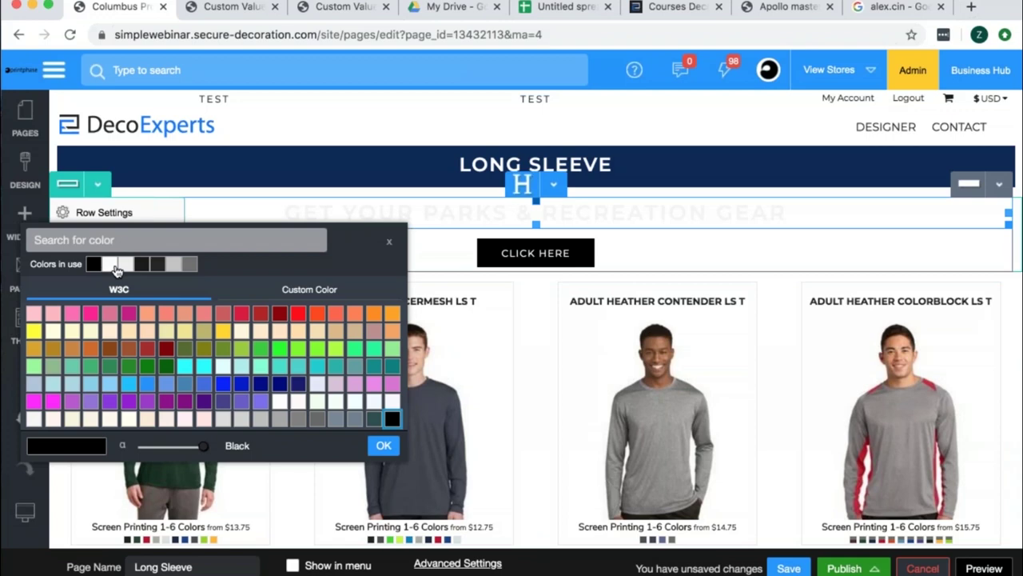
left_click(93, 265)
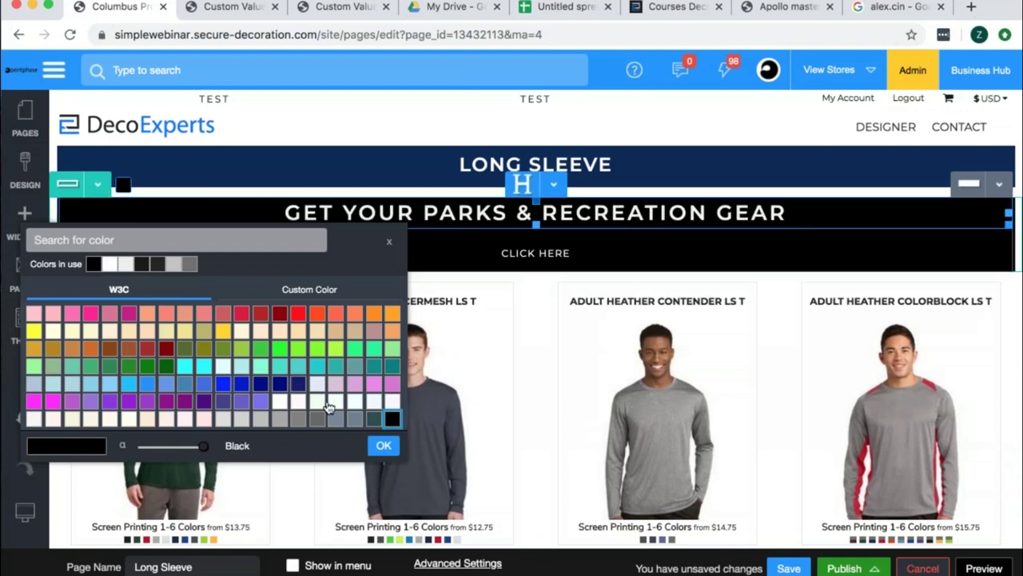
left_click(383, 445)
left_click(788, 567)
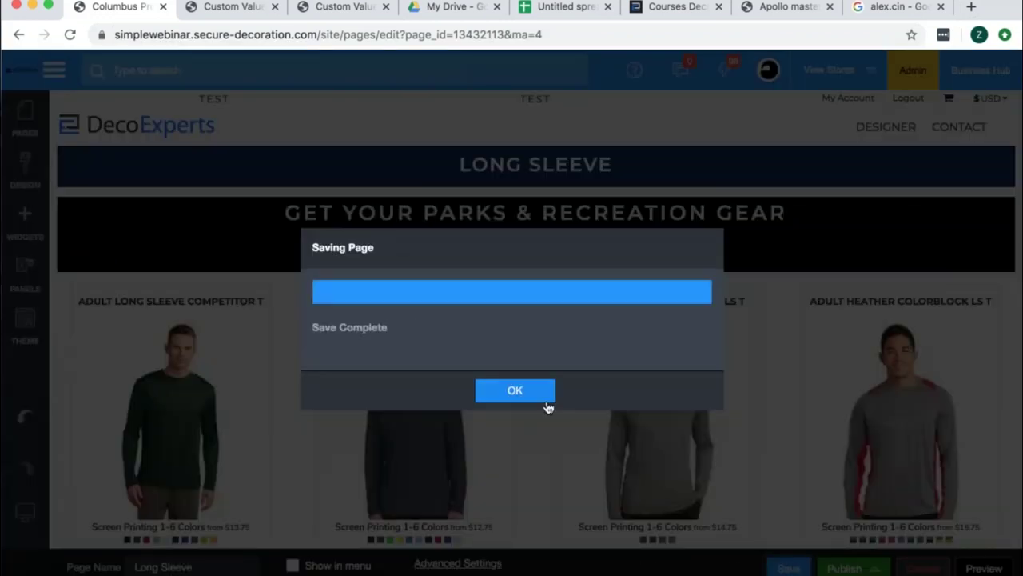
left_click(544, 396)
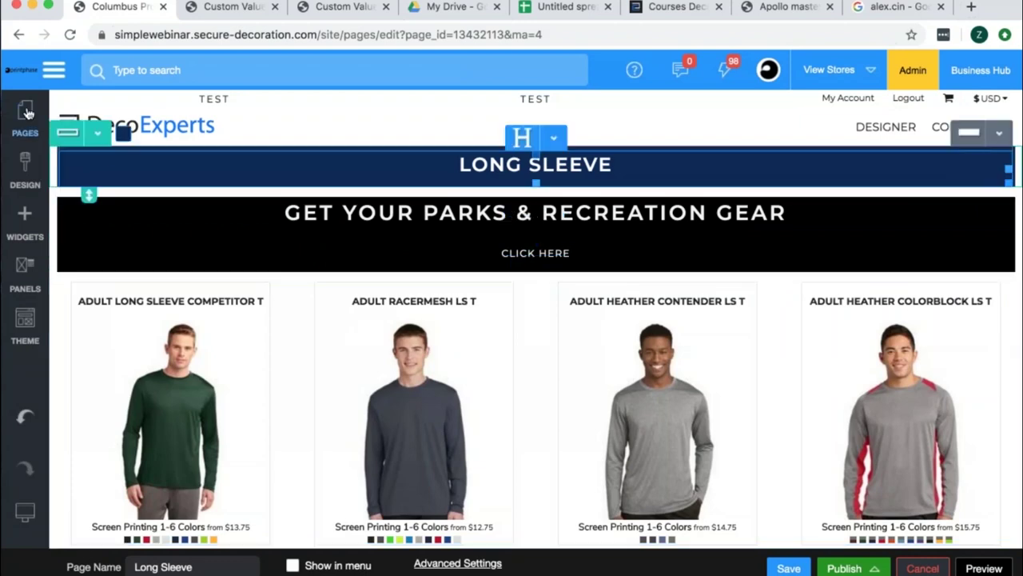
Open the Contact page for editing.
left_click(25, 116)
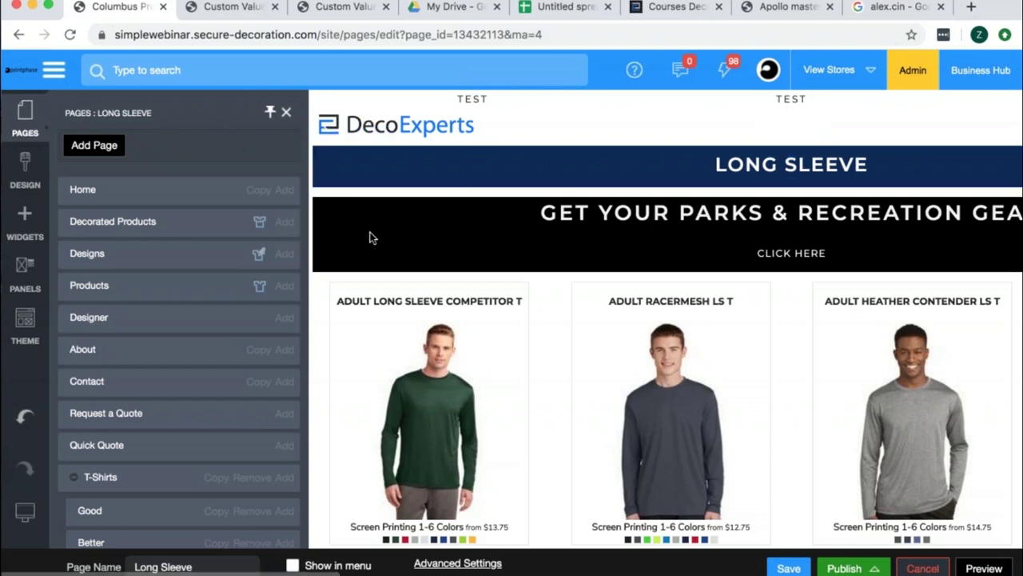
left_click(88, 382)
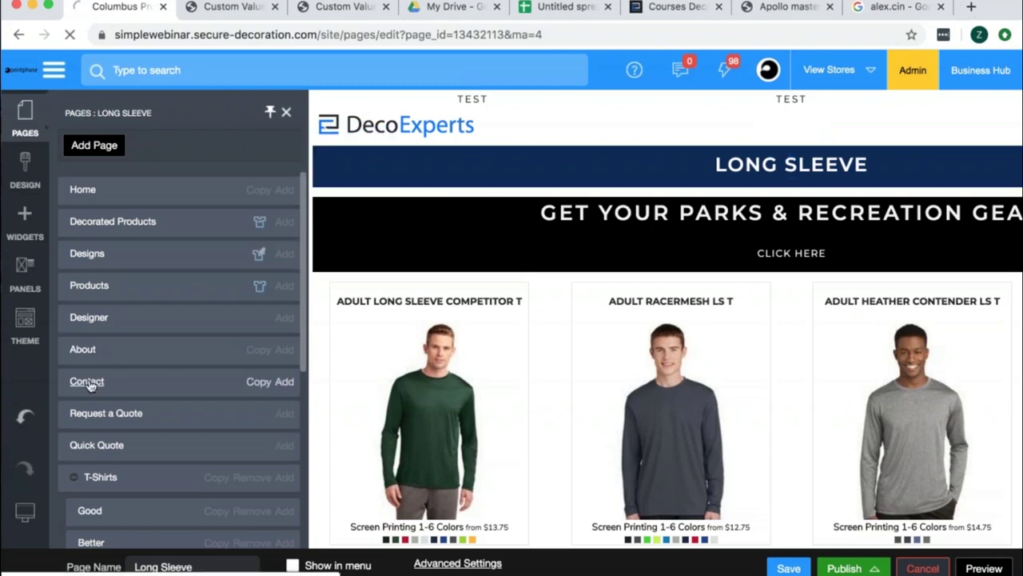
left_click(87, 382)
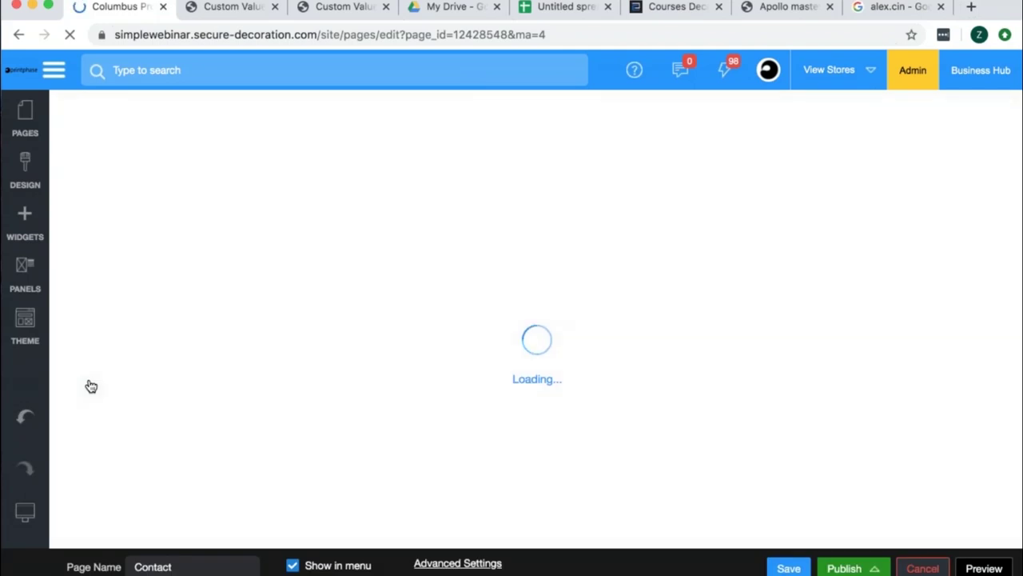
Delete the parks and recreation row with its Click Here button below the Contact page's footer, and save the page.
scroll(91, 385, "down", 10)
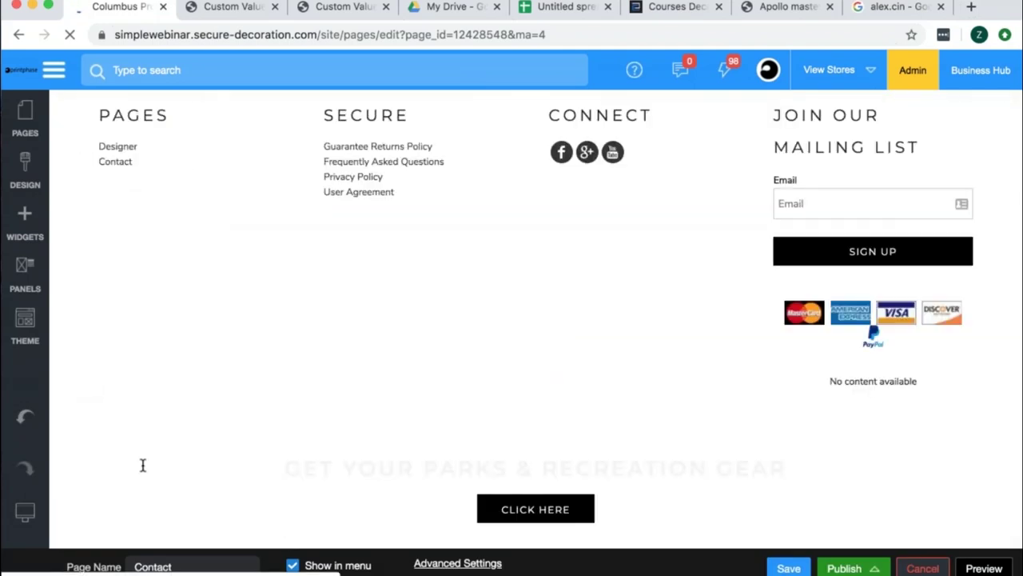
left_click(99, 442)
scroll(94, 512, "down", 2)
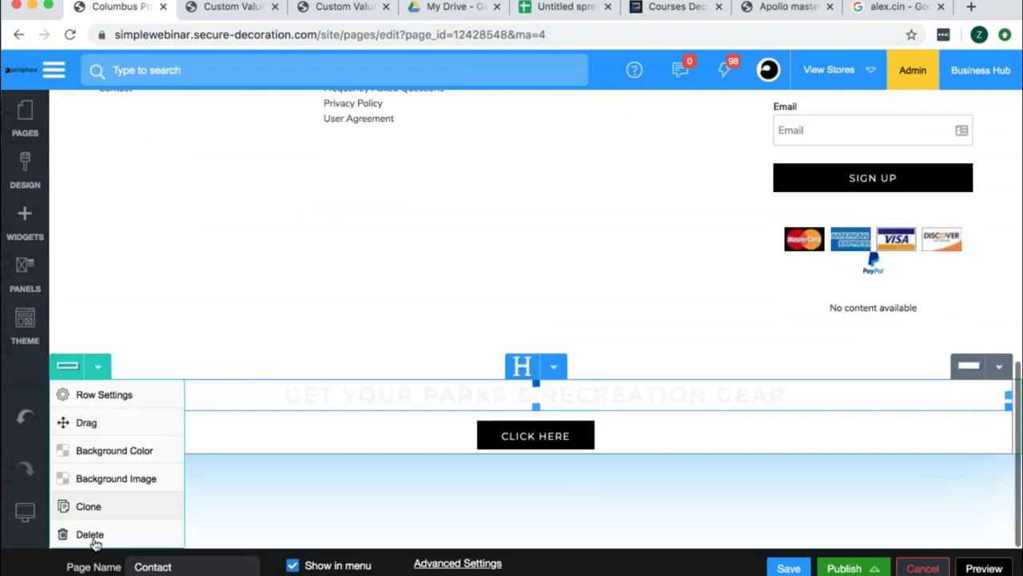
left_click(90, 534)
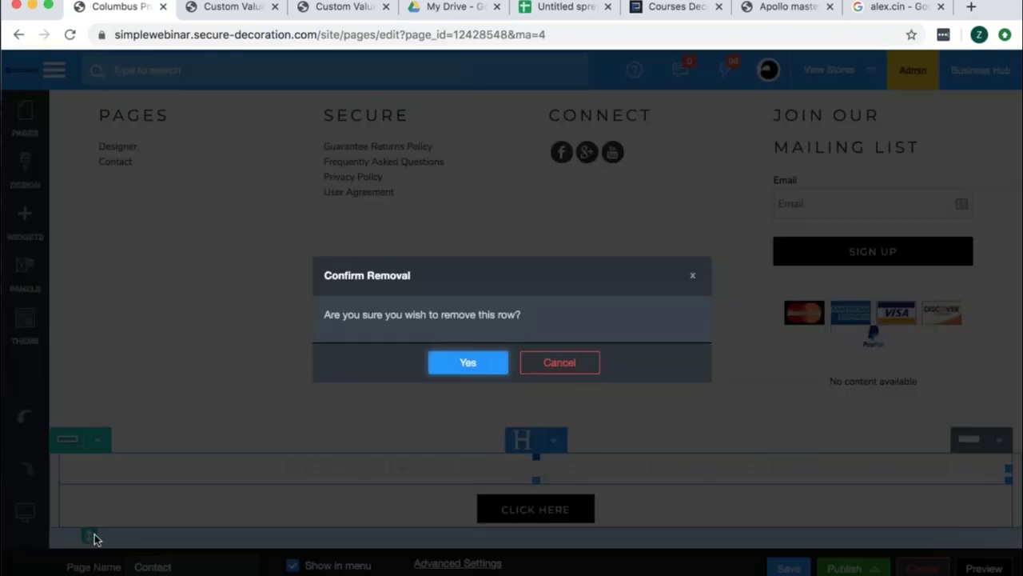
left_click(440, 368)
left_click(788, 567)
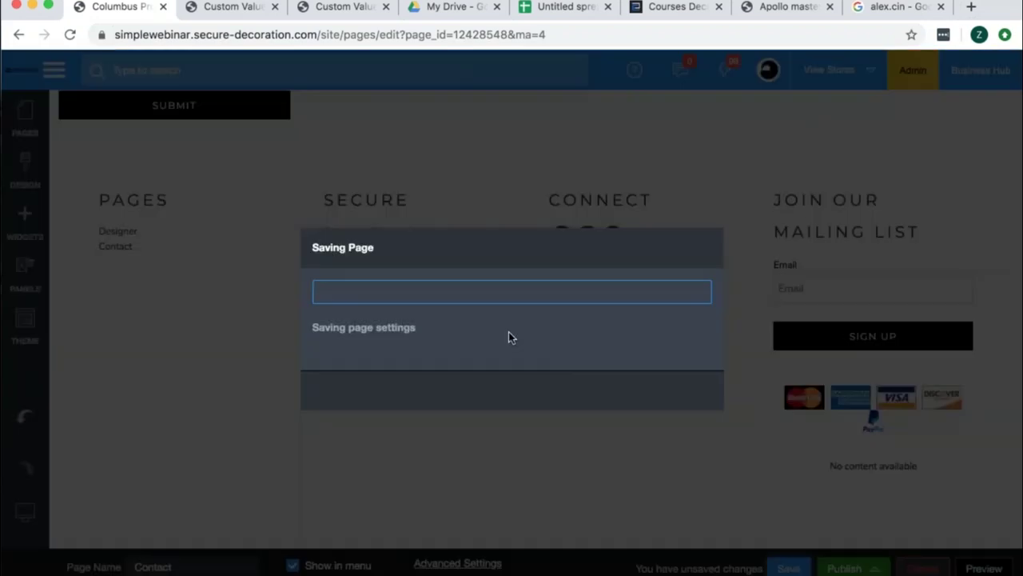
left_click(522, 391)
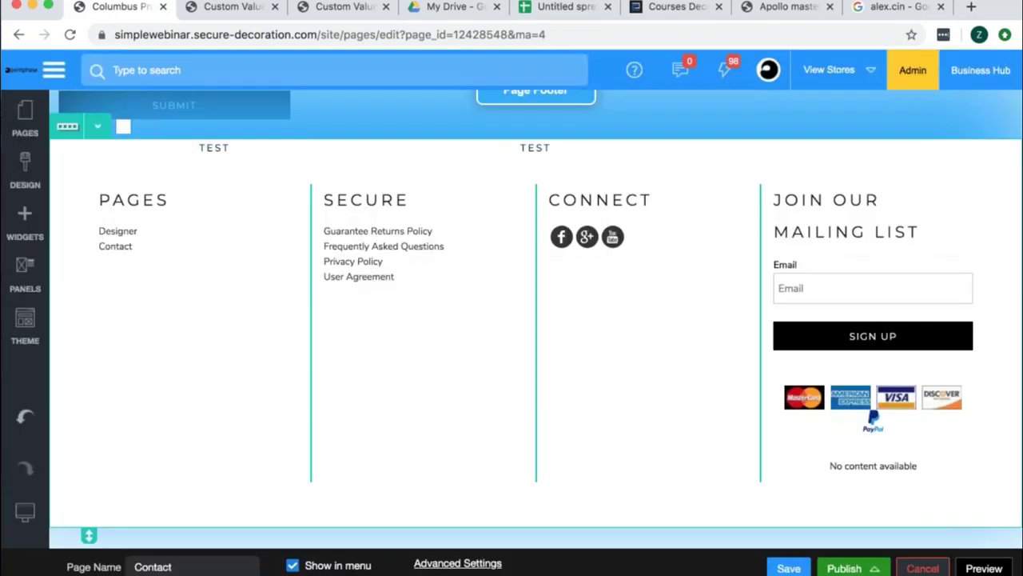
Check the top of the Contact page and return to the Home page in the editor.
scroll(536, 319, "up", 10)
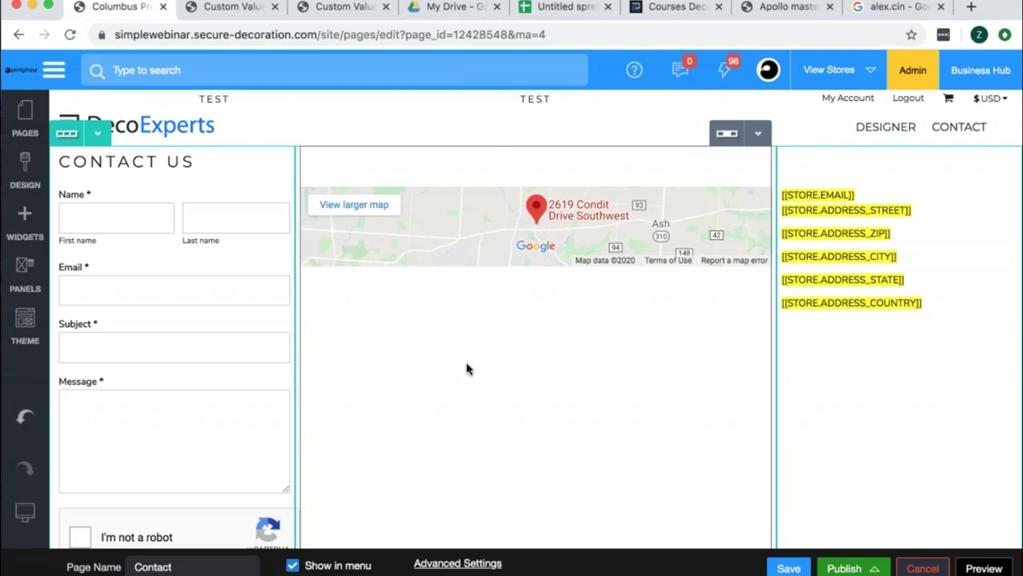
left_click(25, 119)
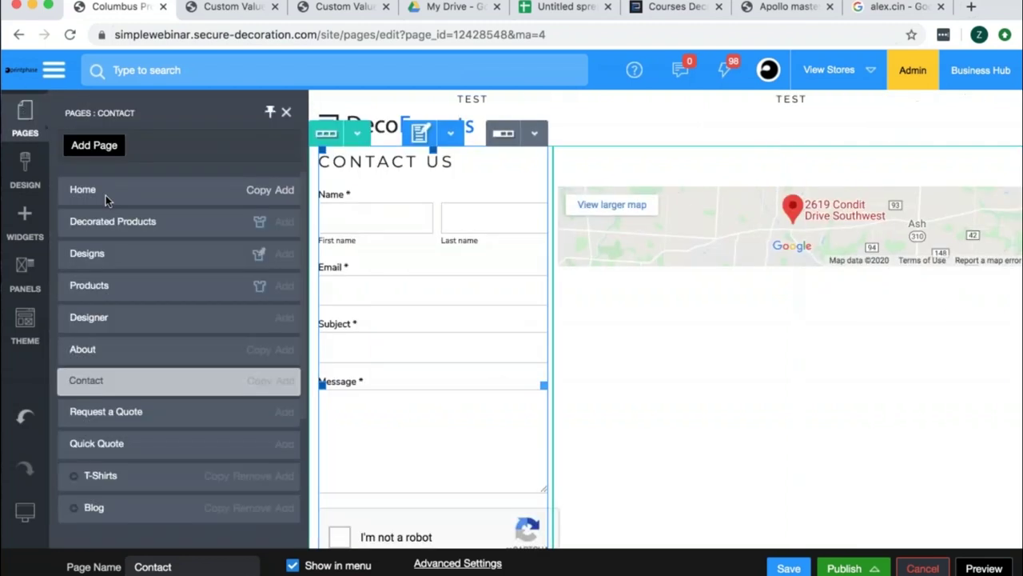
left_click(90, 190)
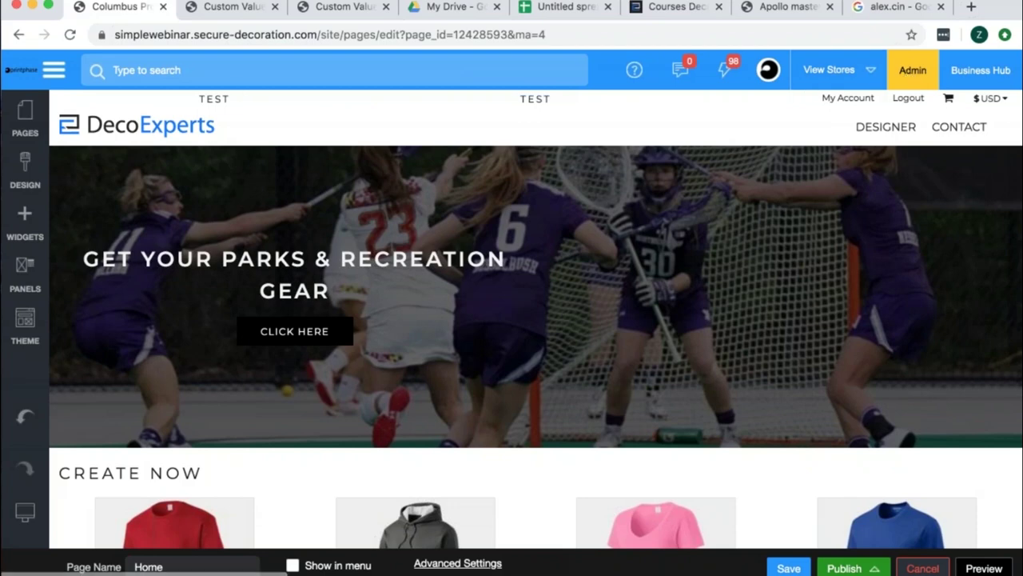
Open the Example design from the admin's store designs and review its page title, meta keywords and meta description settings.
left_click(913, 71)
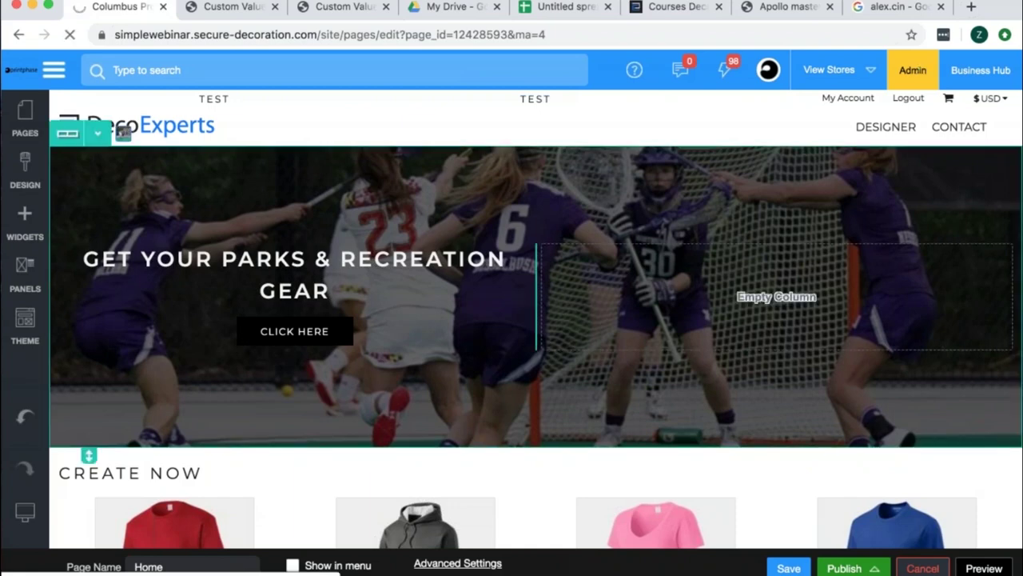
left_click(96, 255)
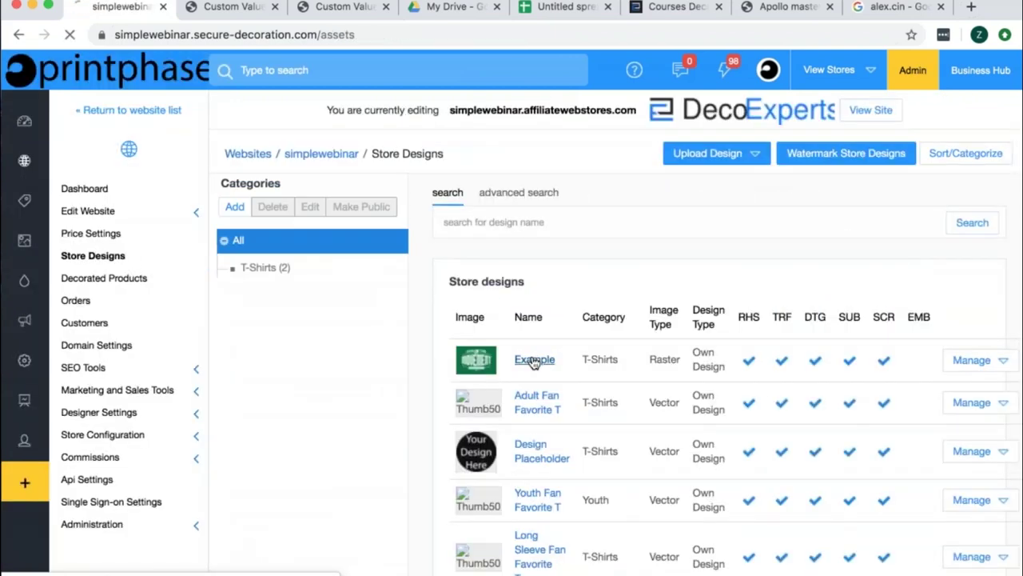
left_click(534, 359)
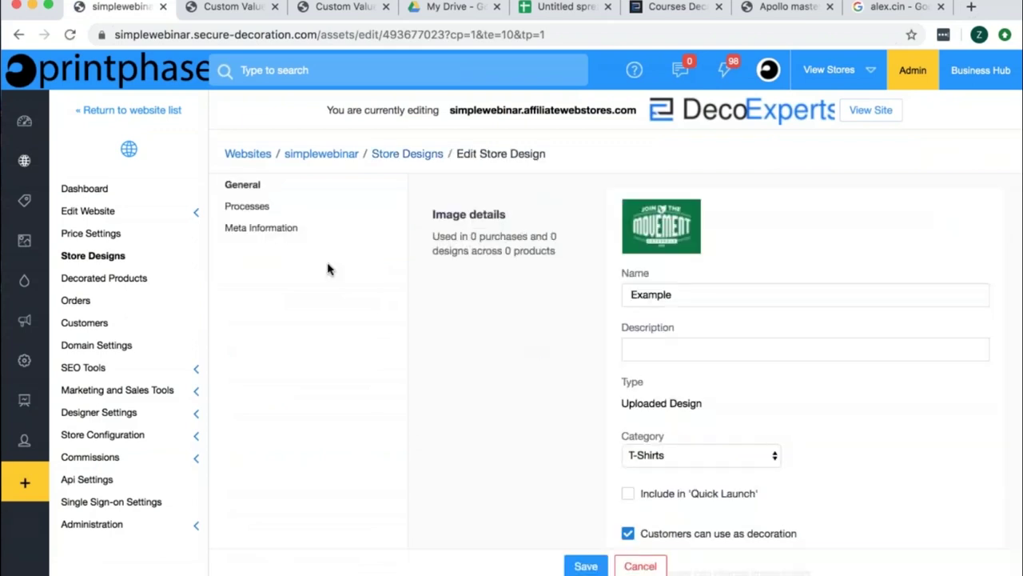
left_click(279, 231)
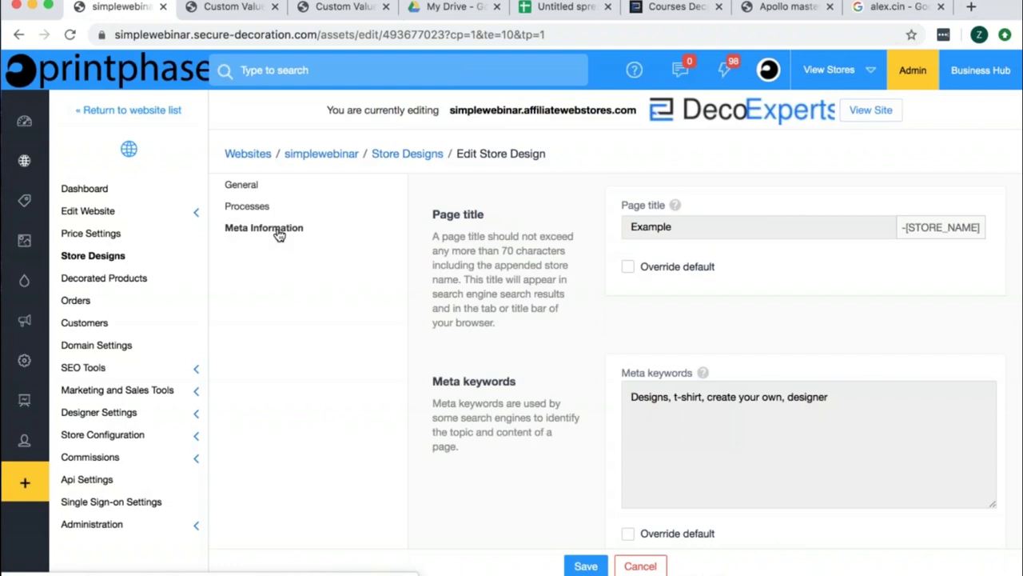
scroll(707, 360, "down", 2)
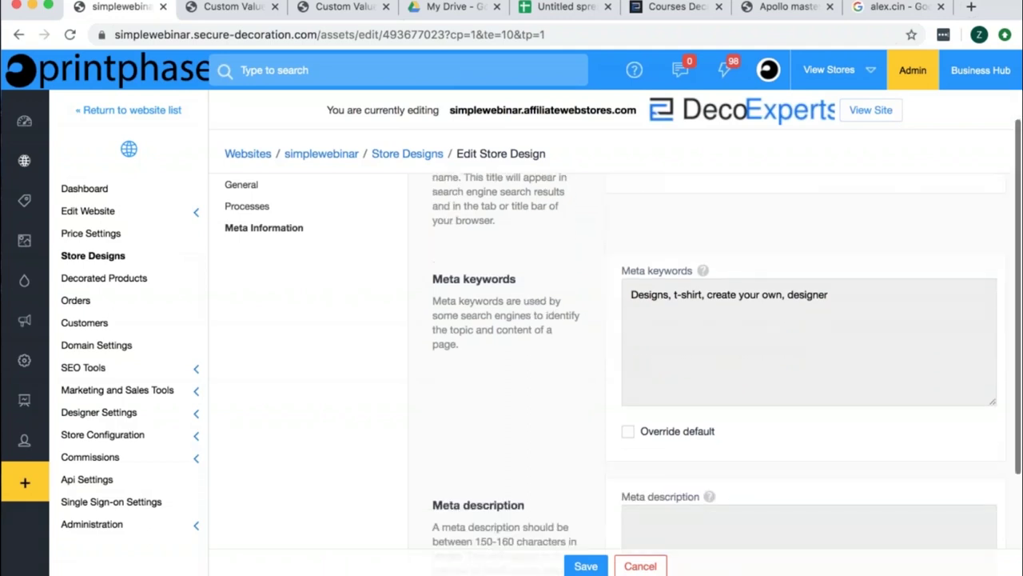
scroll(616, 400, "down", 4)
scroll(616, 400, "up", 4)
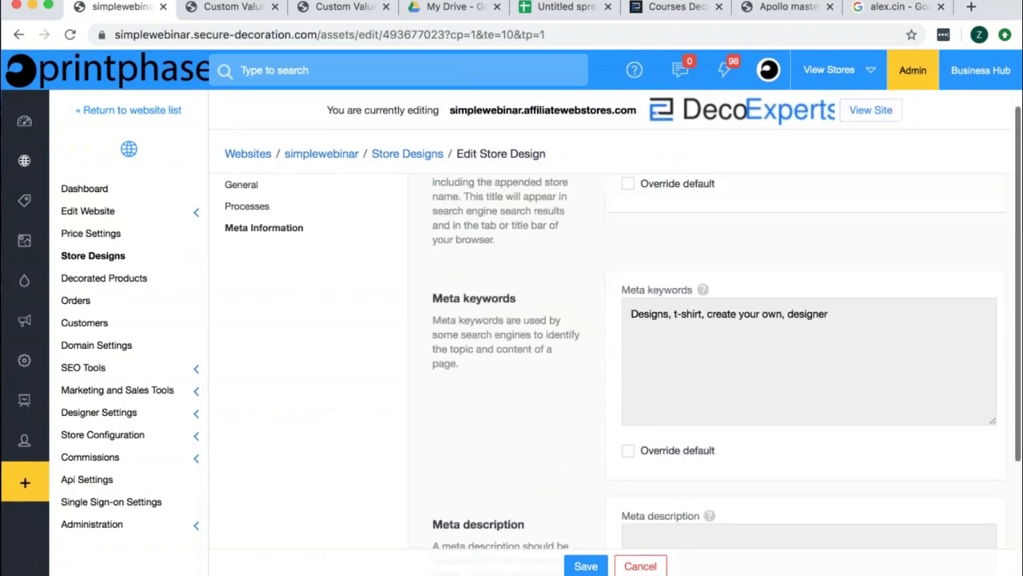
scroll(653, 427, "up", 2)
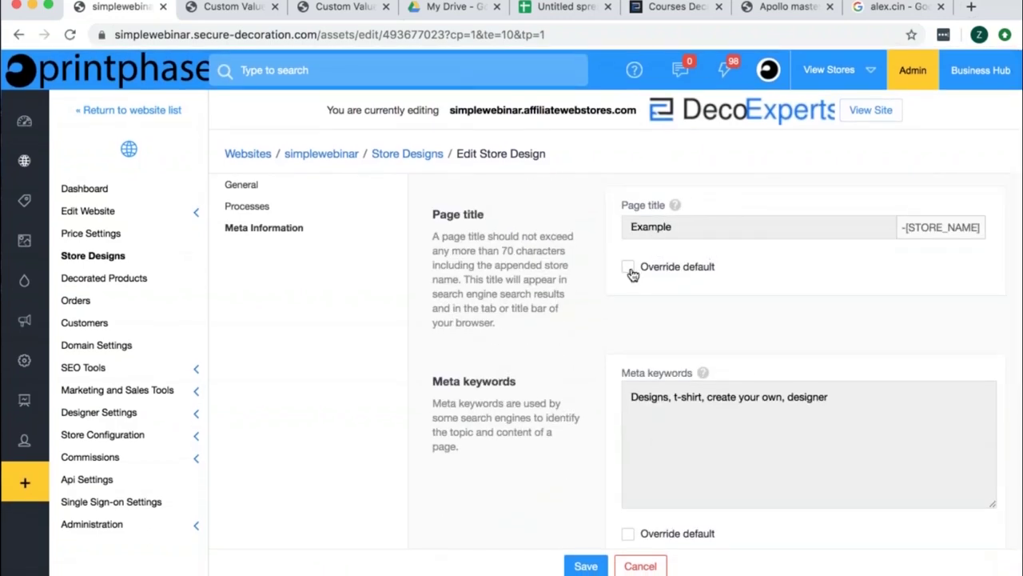
Enable the default override for the Example design's page title, and go back to the store designs list without saving.
left_click(629, 268)
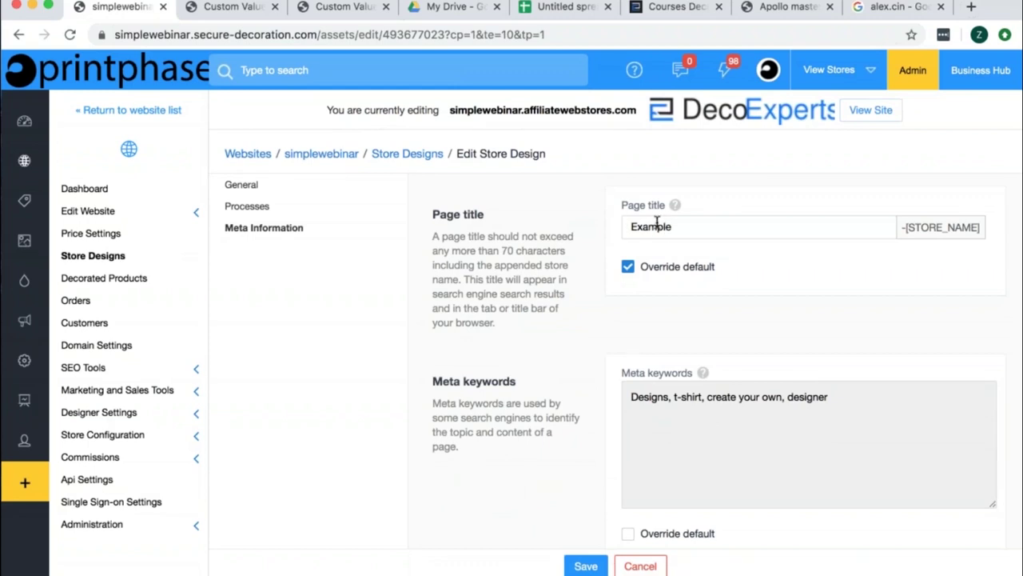
scroll(657, 222, "down", 5)
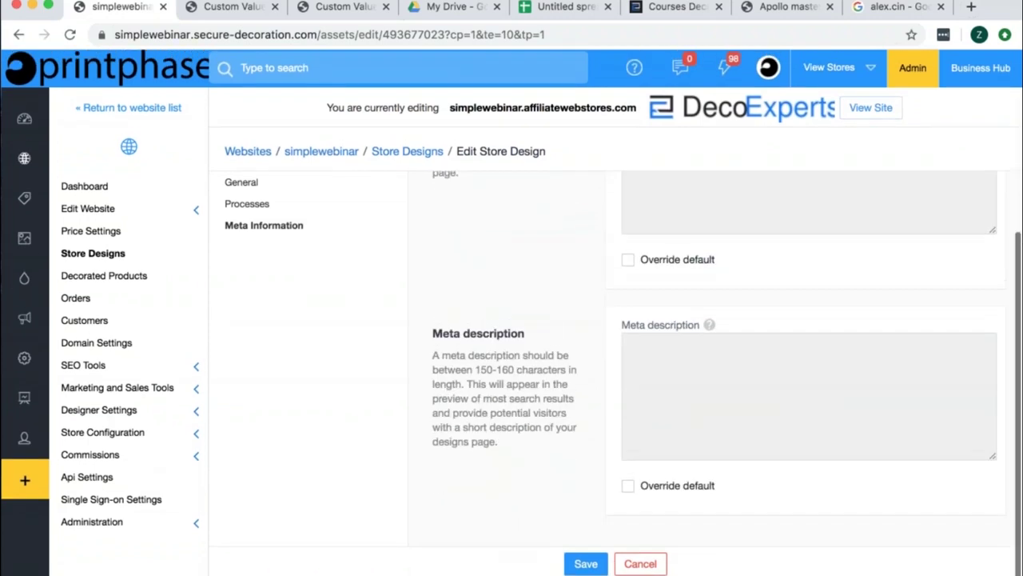
scroll(651, 226, "up", 5)
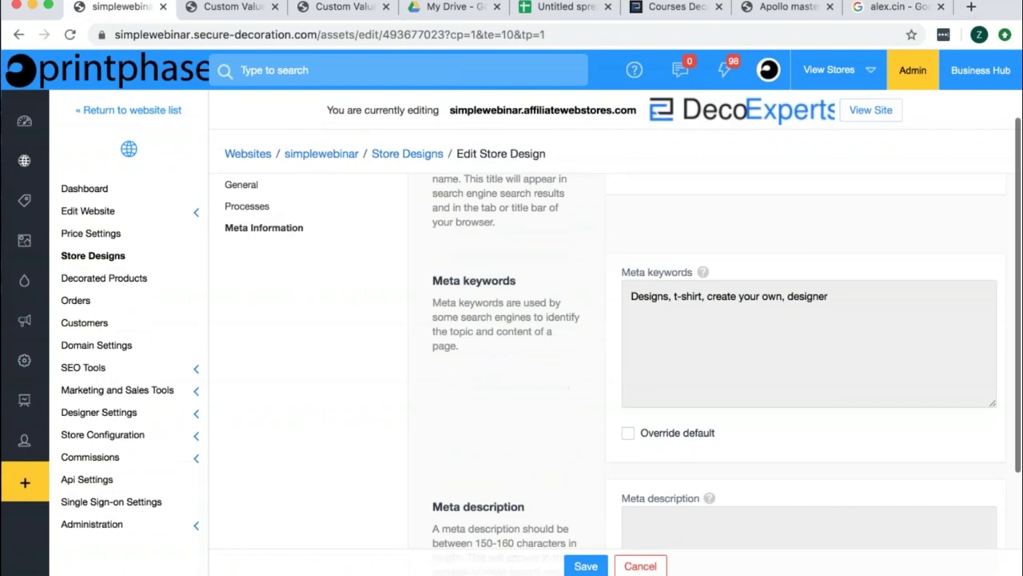
key("Return")
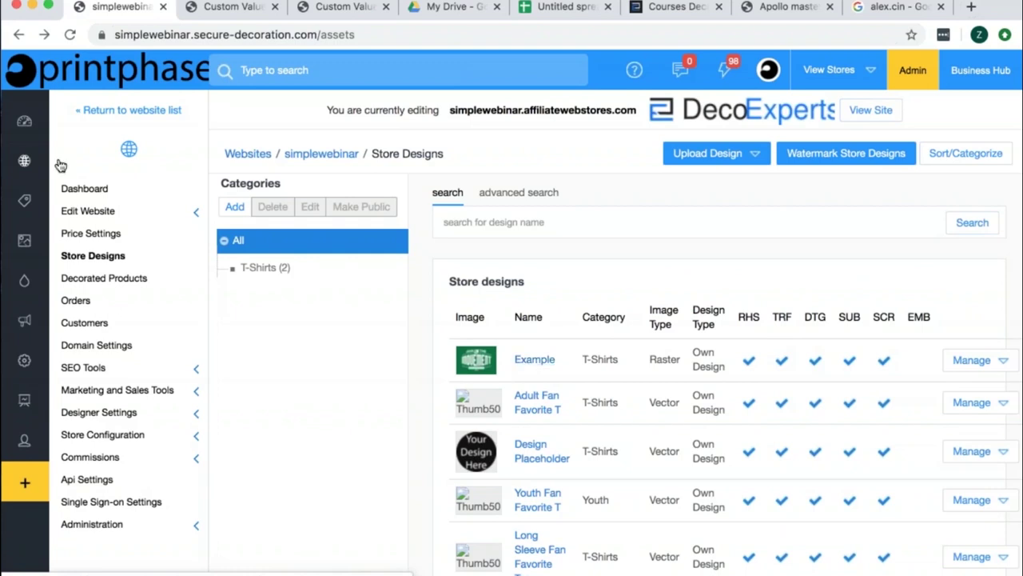
Reopen the website's page editor on the Home page.
left_click(110, 210)
left_click(118, 234)
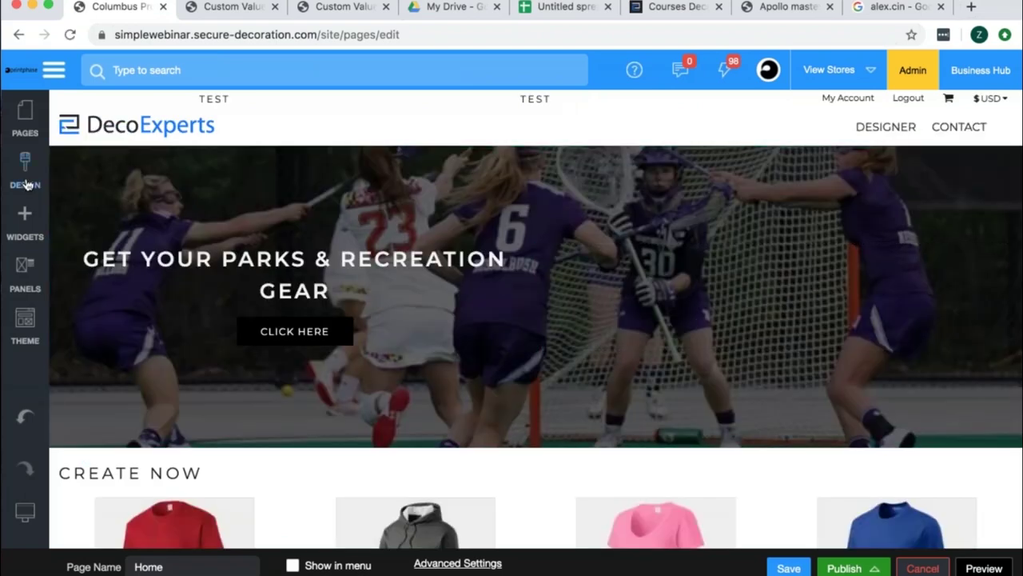
Open the website's page list and start adding a new page without creating it.
left_click(24, 116)
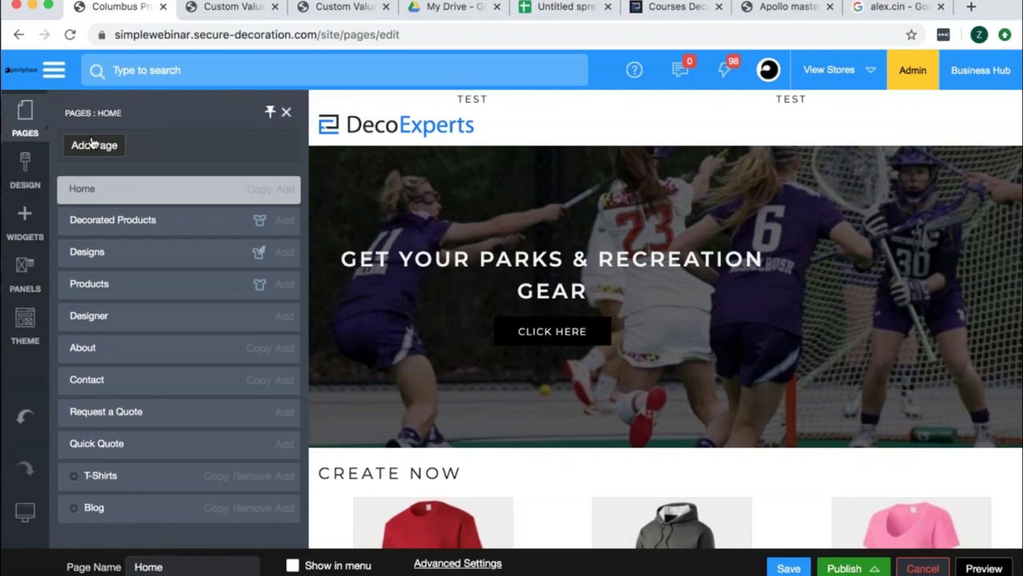
left_click(92, 144)
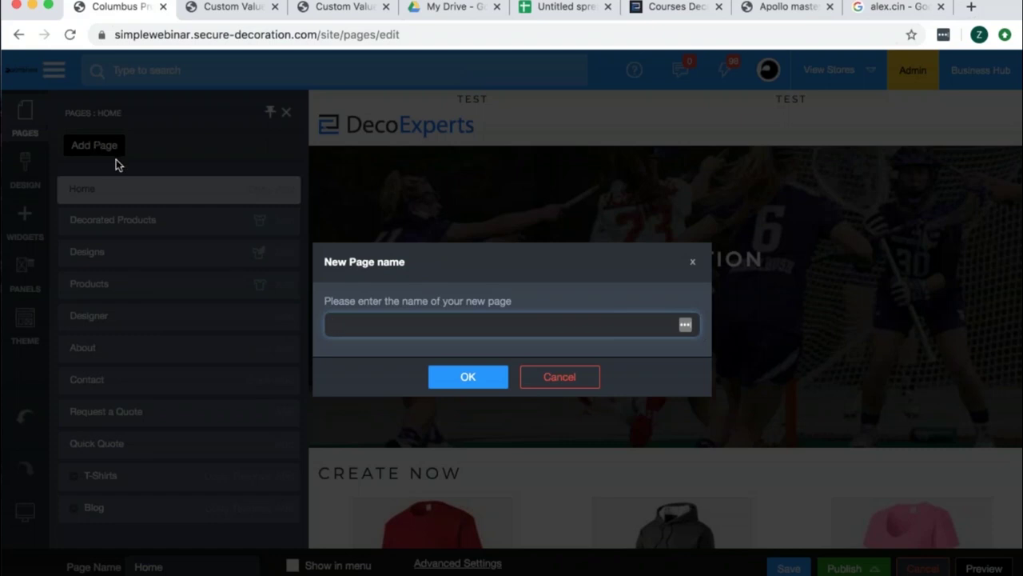
left_click(552, 378)
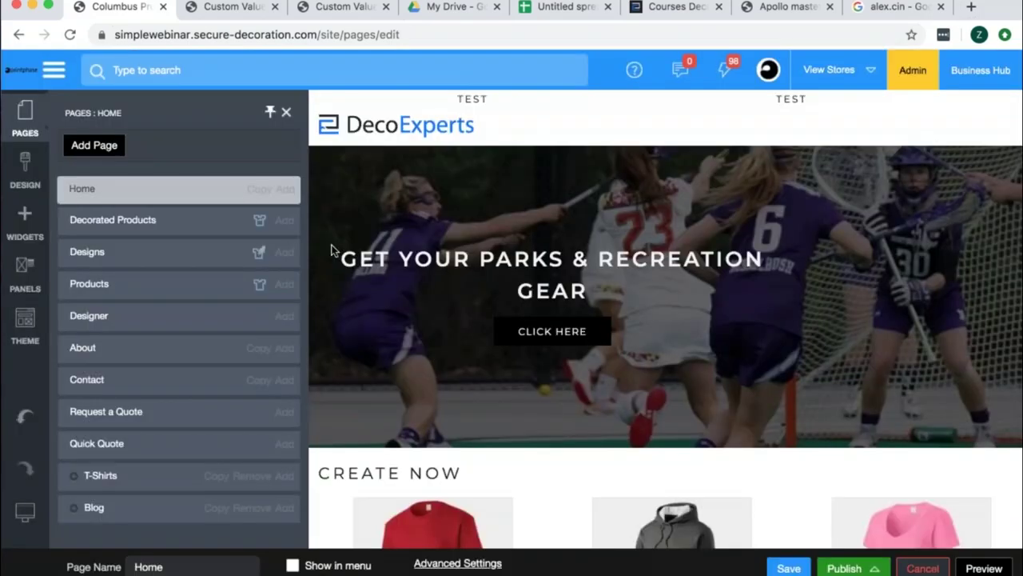
Look over the product rows on the Home page and save the page.
scroll(400, 394, "down", 6)
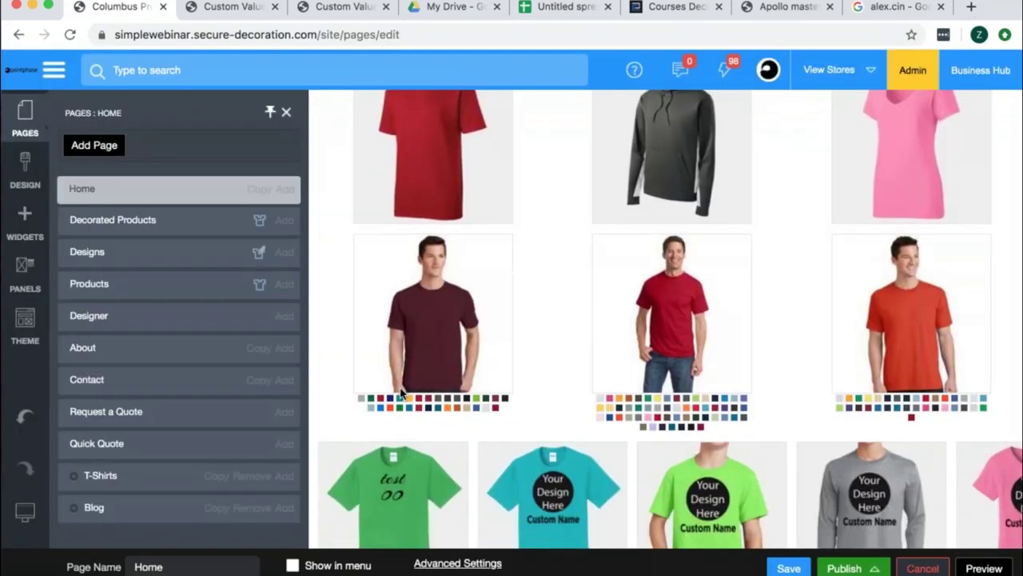
scroll(559, 224, "up", 2)
scroll(558, 323, "down", 3)
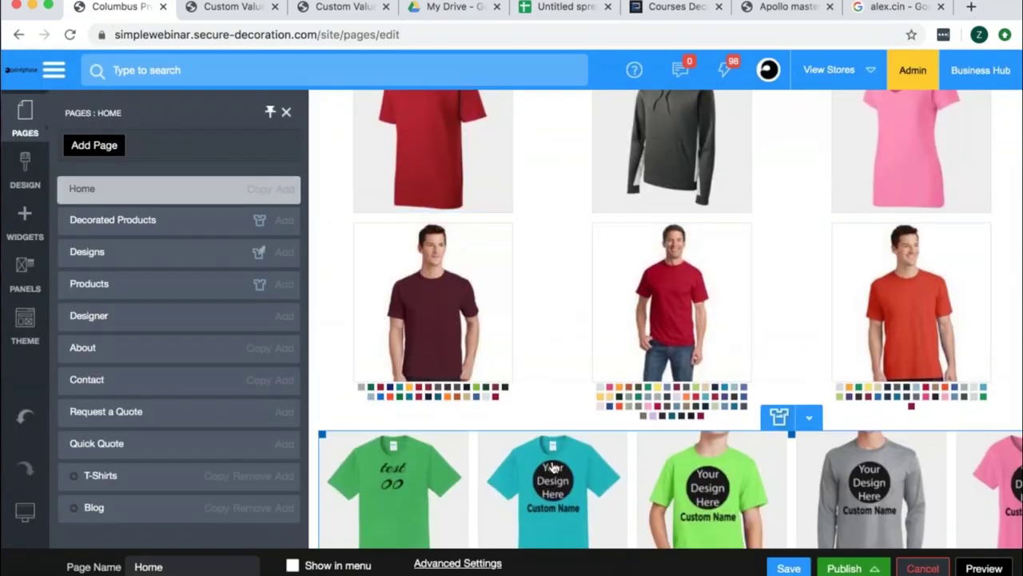
scroll(548, 354, "up", 3)
left_click(787, 567)
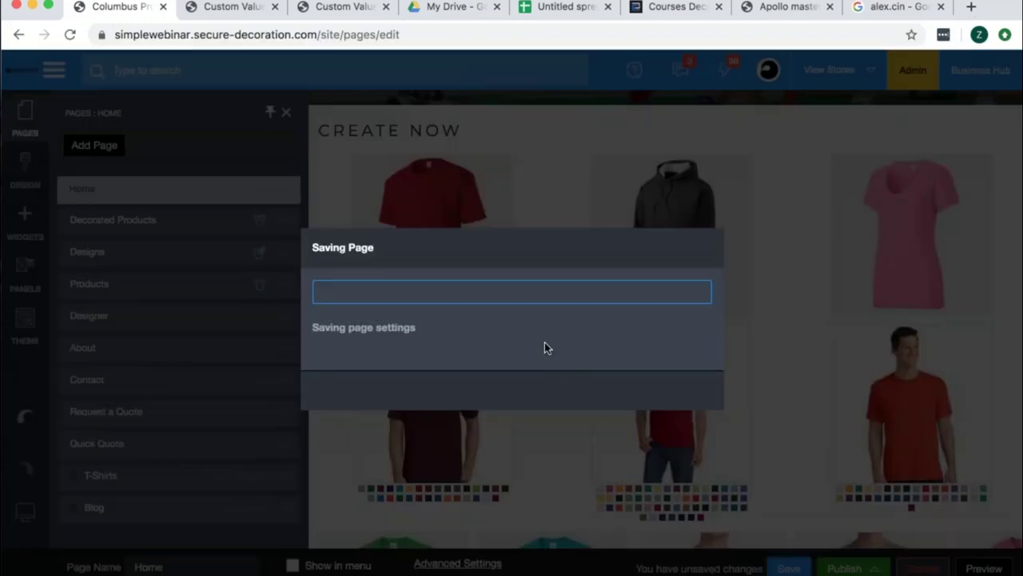
left_click(506, 389)
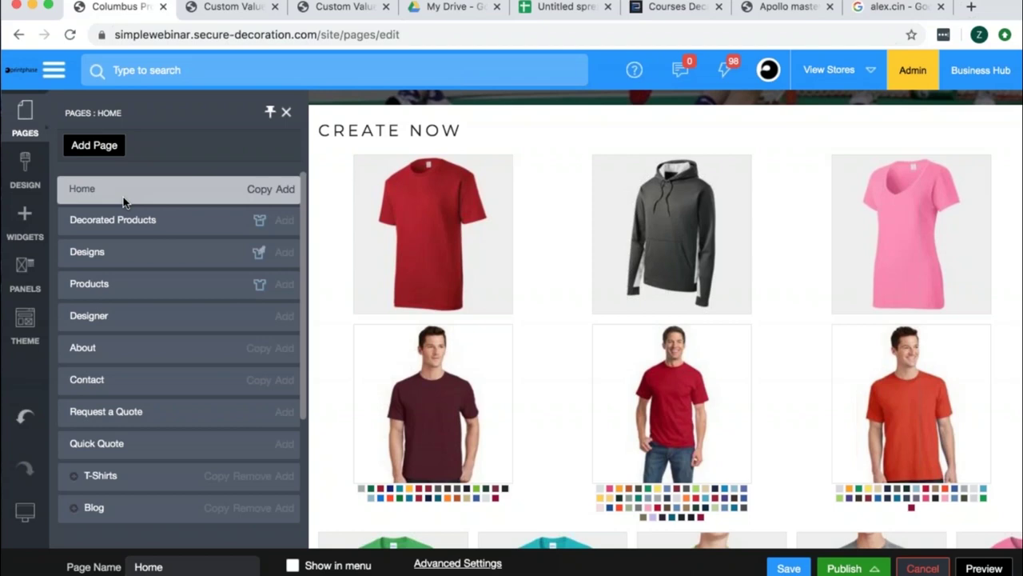
Leave the page editor for the website's admin and open its store designs list.
left_click(206, 7)
left_click(148, 10)
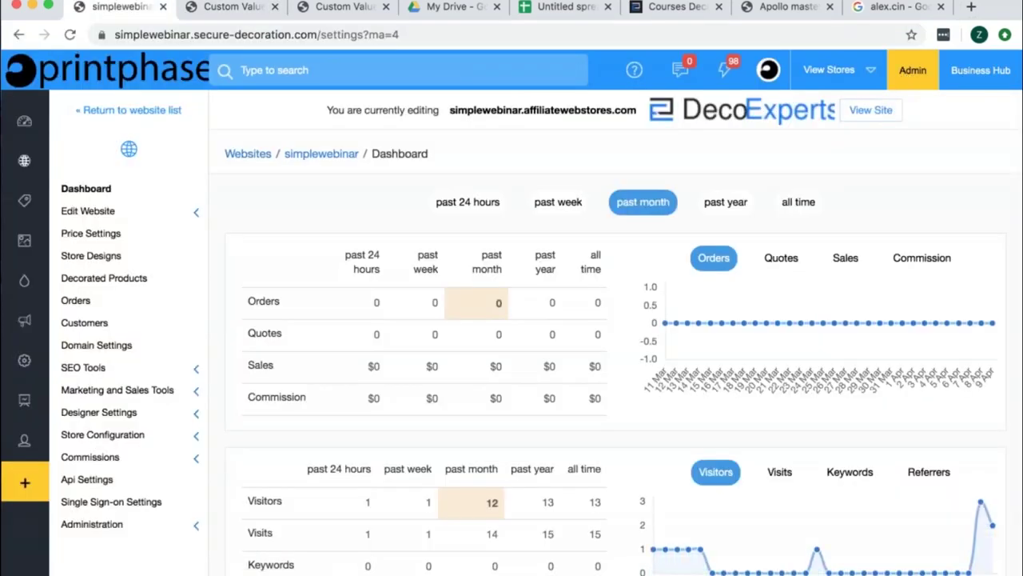
left_click(118, 258)
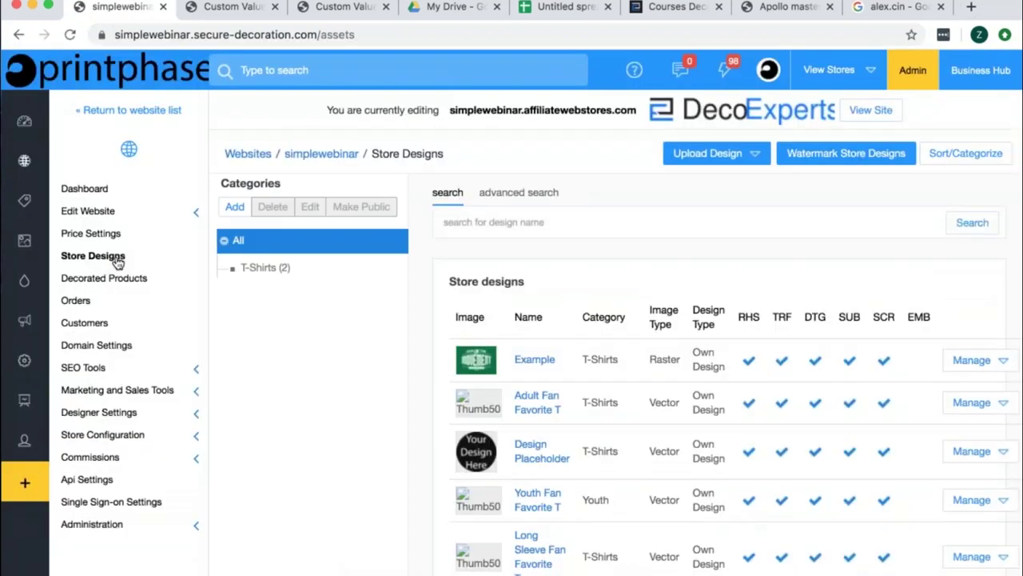
Open the T-Shirts design category for editing, review its category details and meta tags, and close it without changes.
left_click(256, 268)
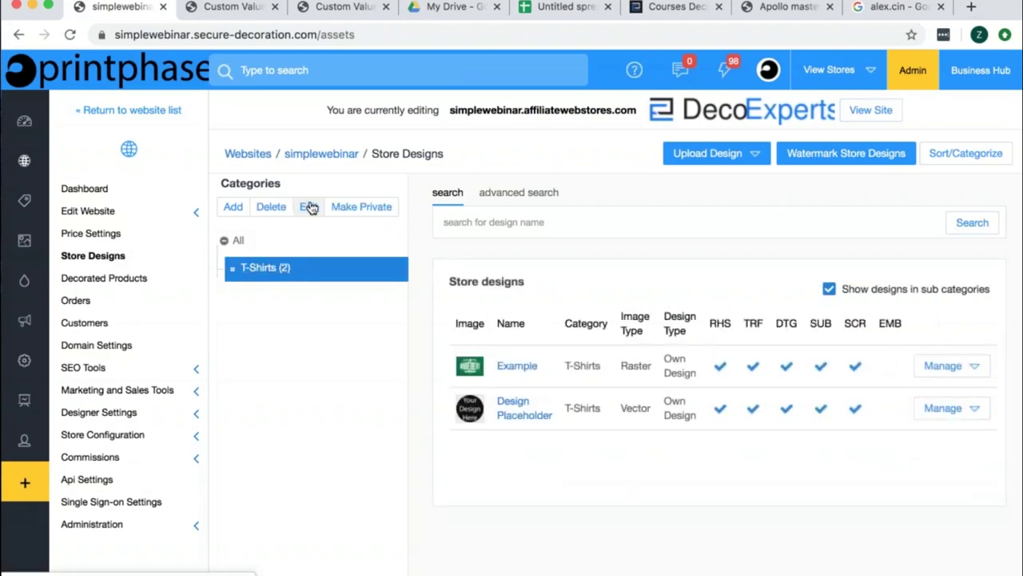
left_click(308, 207)
scroll(511, 336, "down", 3)
scroll(512, 336, "up", 3)
left_click(391, 135)
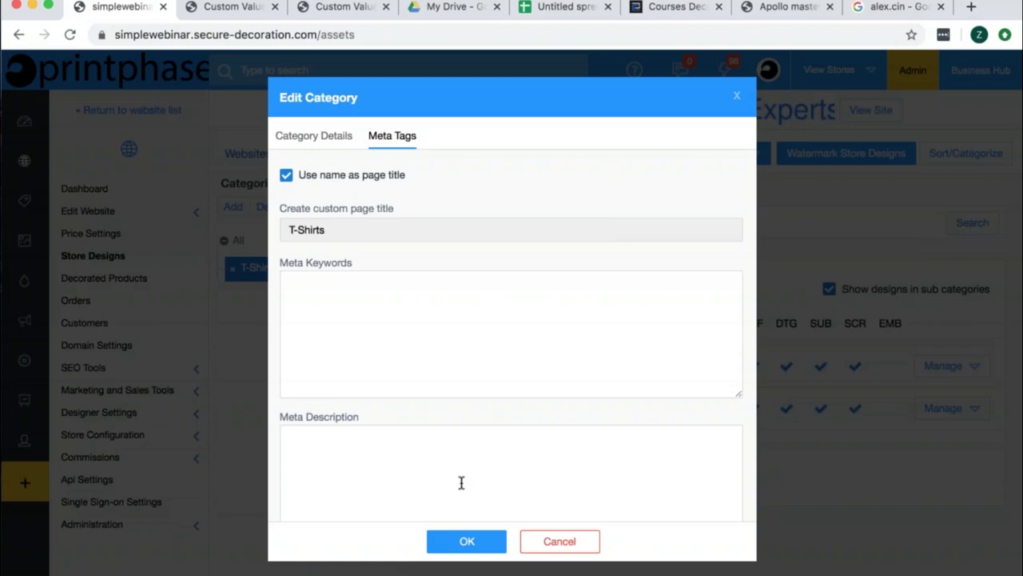
left_click(559, 541)
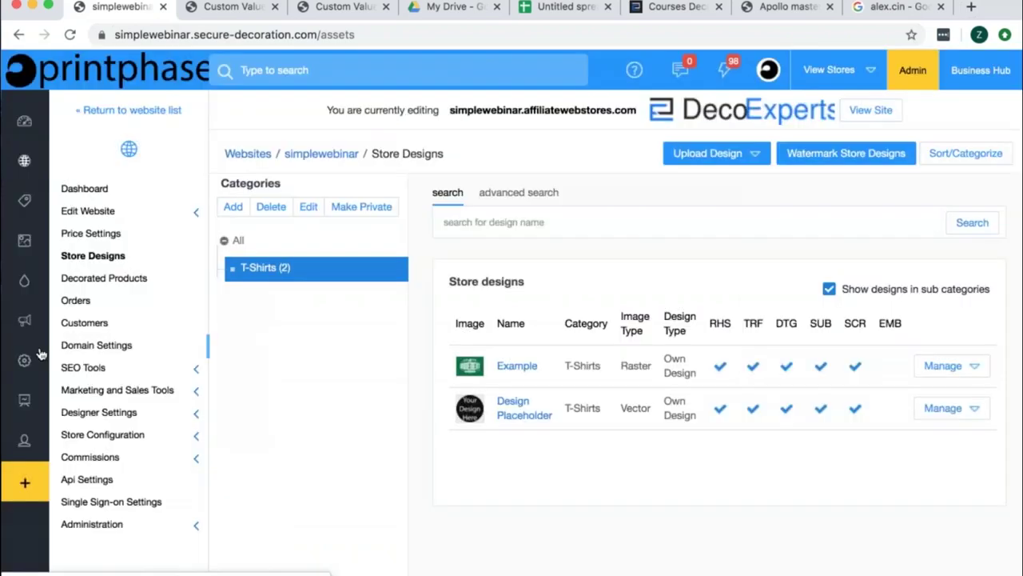
Open the fulfillment center's shipping methods and look at the general settings of USPS First Class Mail.
left_click(49, 375)
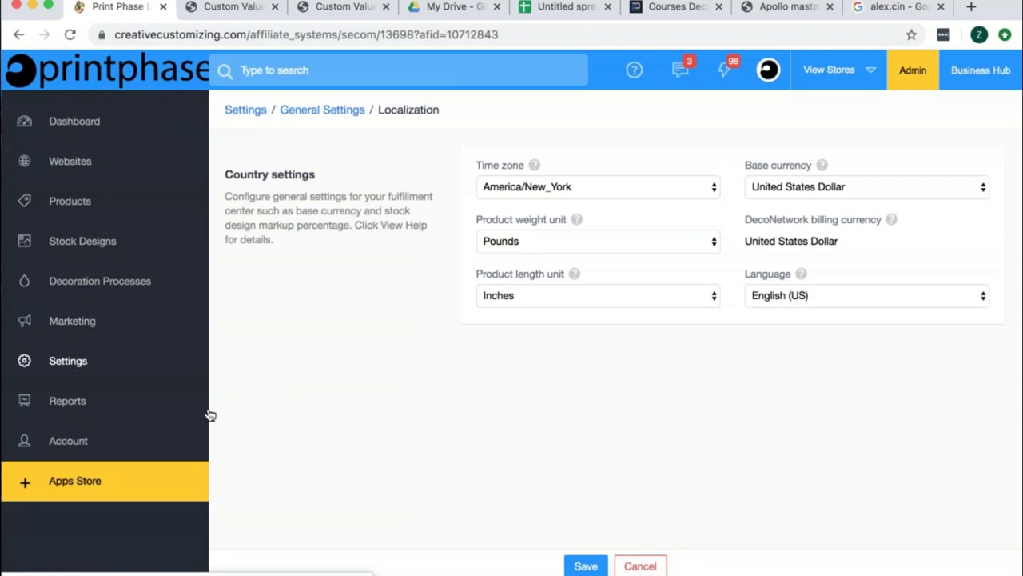
left_click(101, 274)
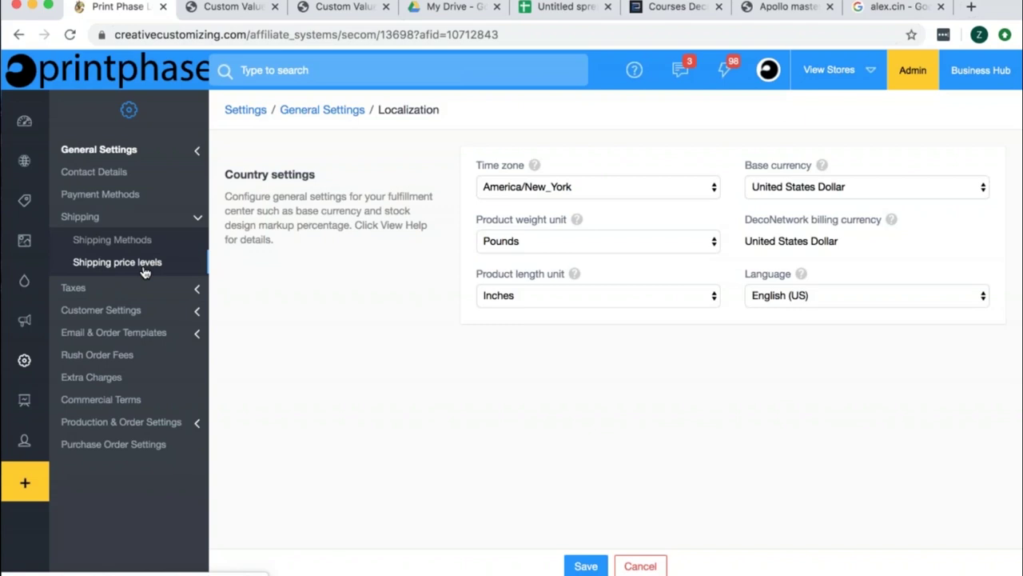
left_click(114, 241)
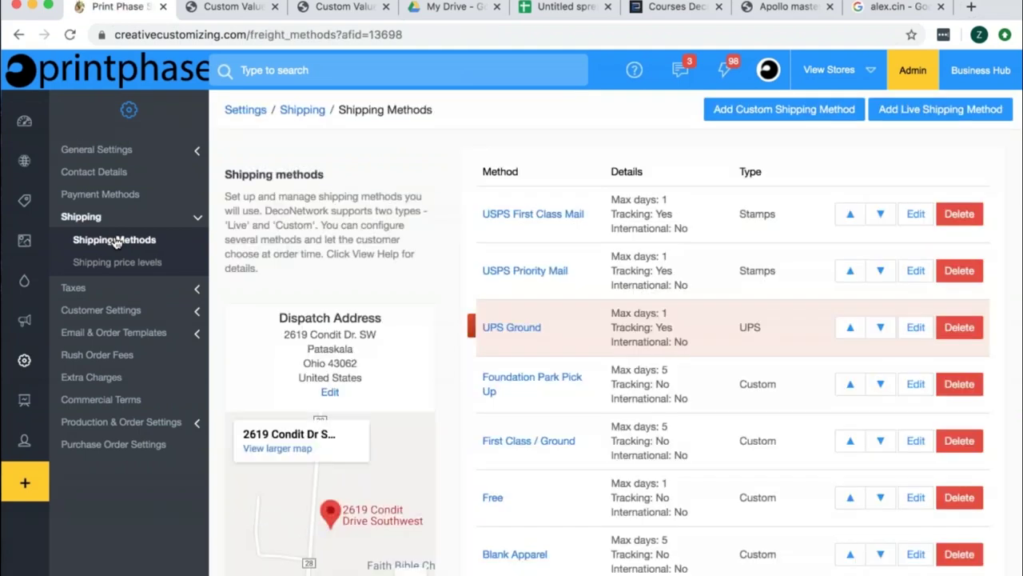
left_click(516, 217)
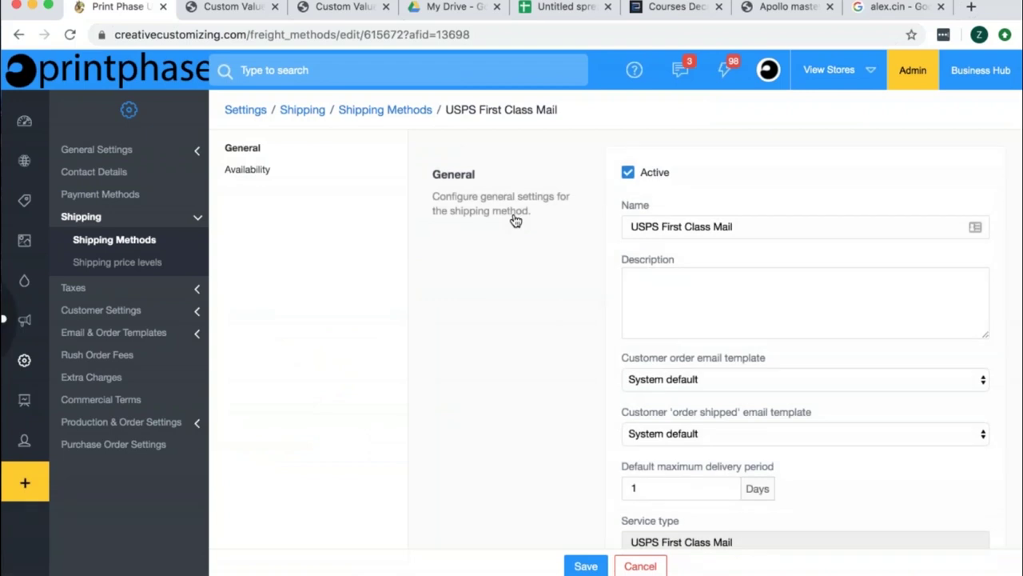
key("super+bracketleft")
Review the availability and shipping locations of the Free shipping method.
left_click(494, 498)
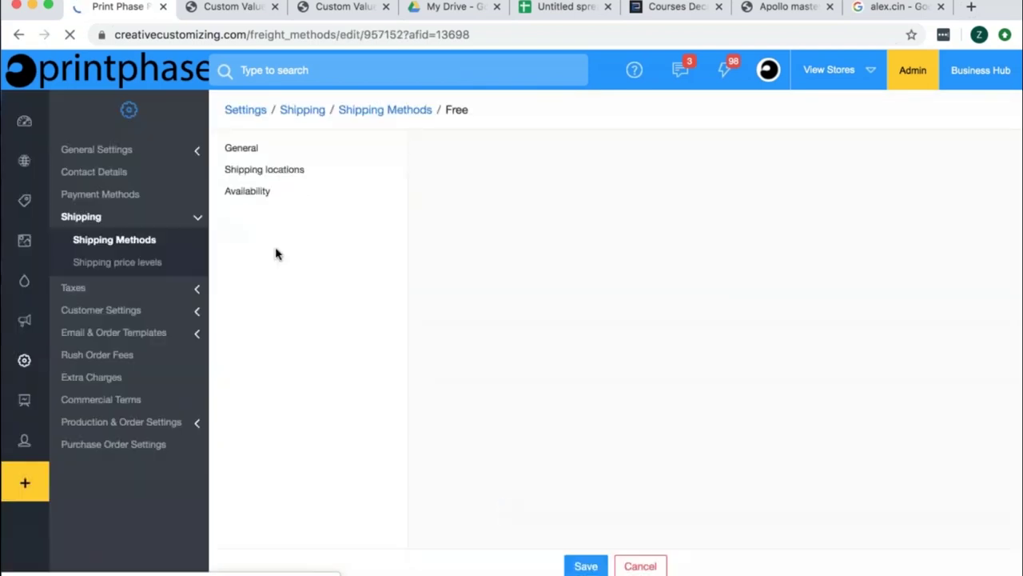
left_click(247, 199)
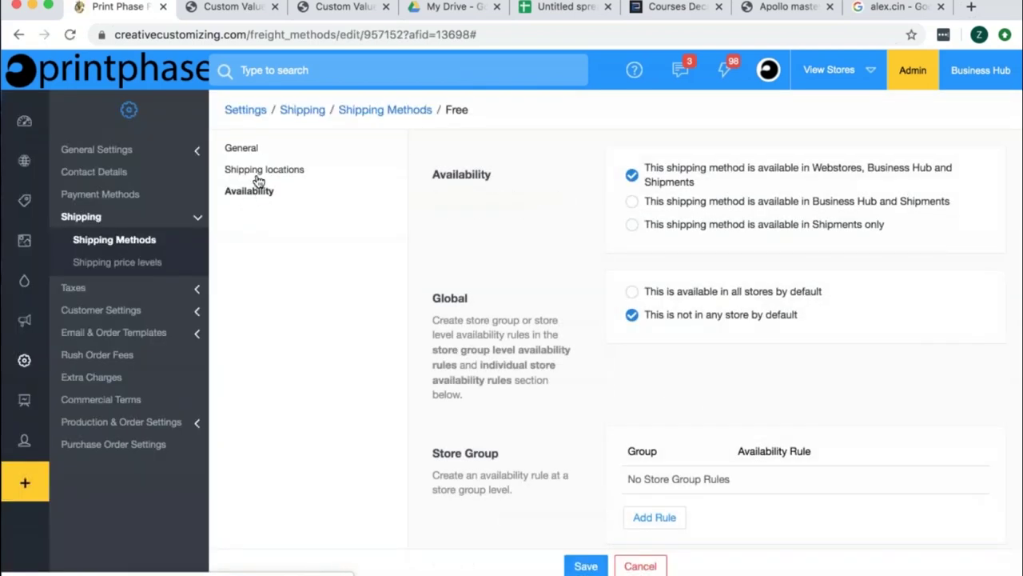
left_click(257, 181)
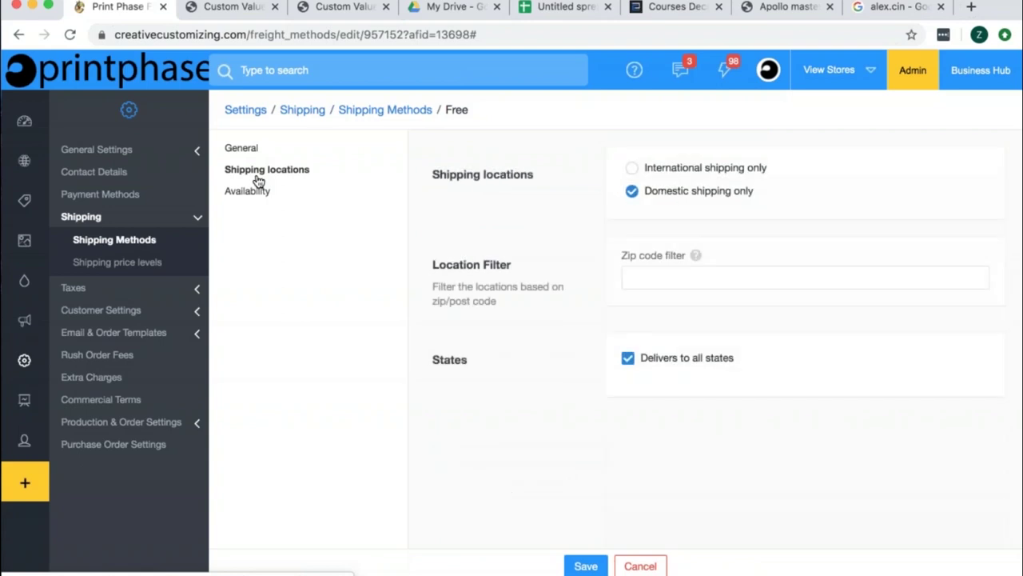
Go to the product groups and open the Apparel group for editing.
mouse_move(80, 357)
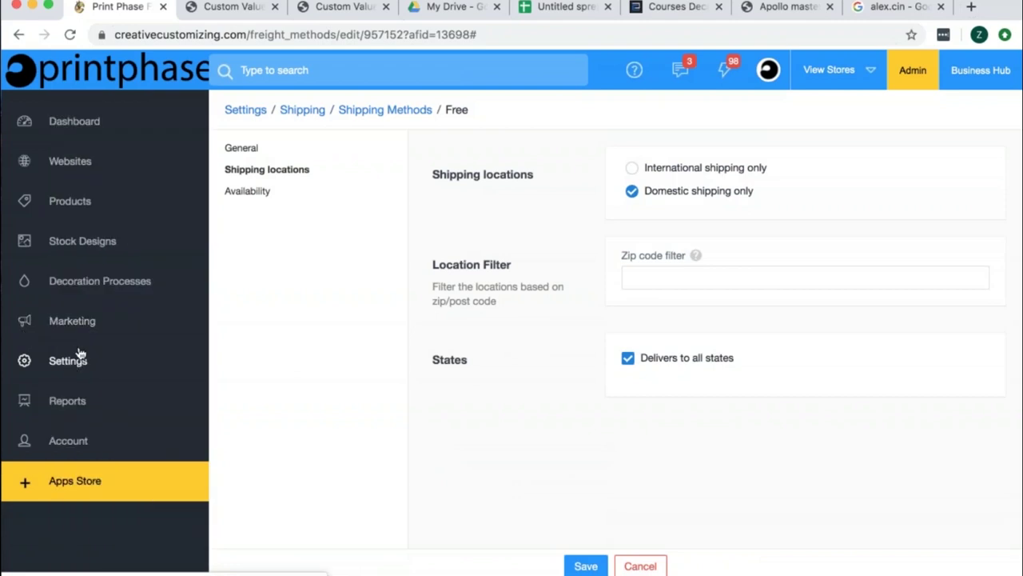
left_click(79, 218)
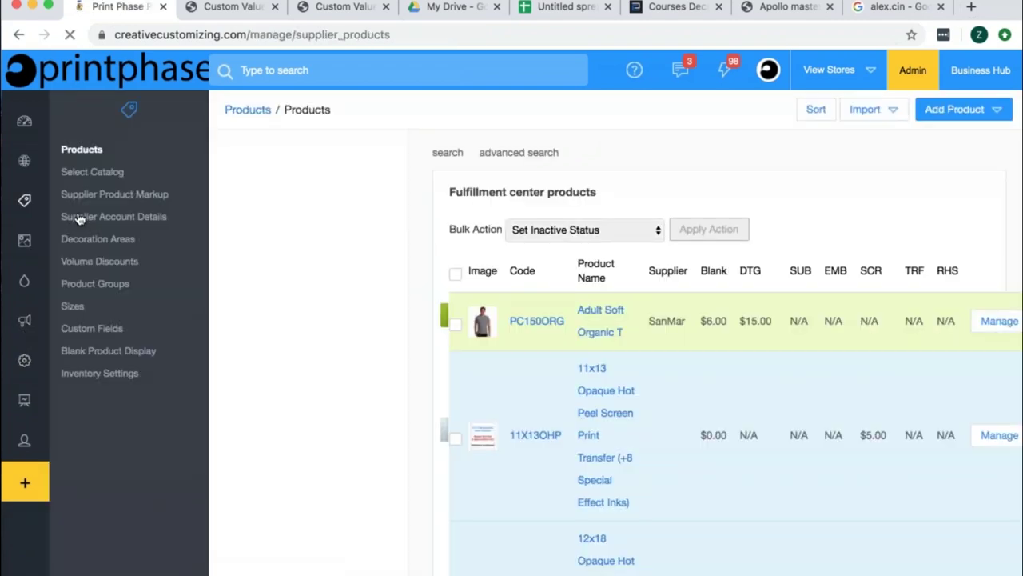
left_click(116, 284)
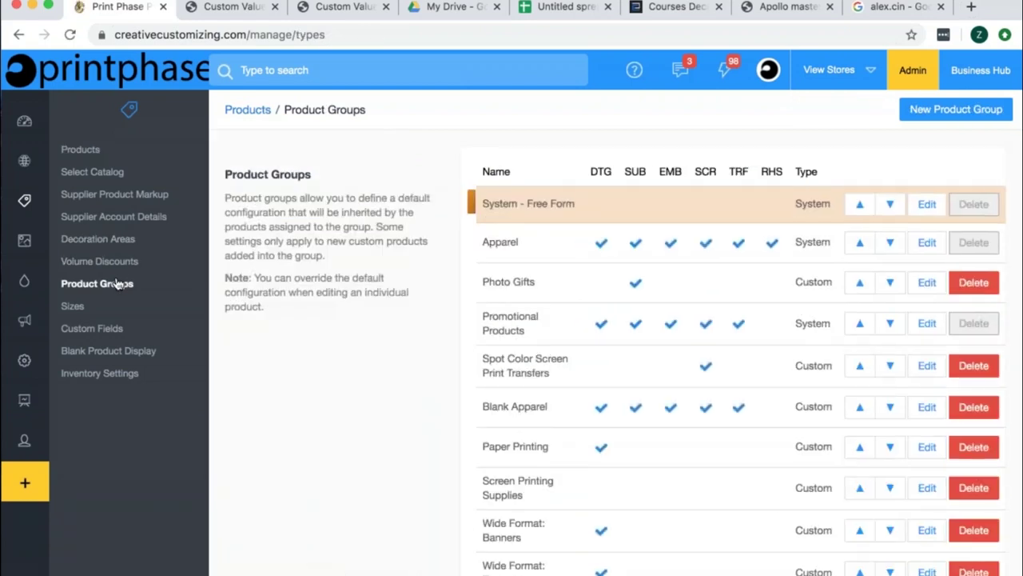
left_click(927, 243)
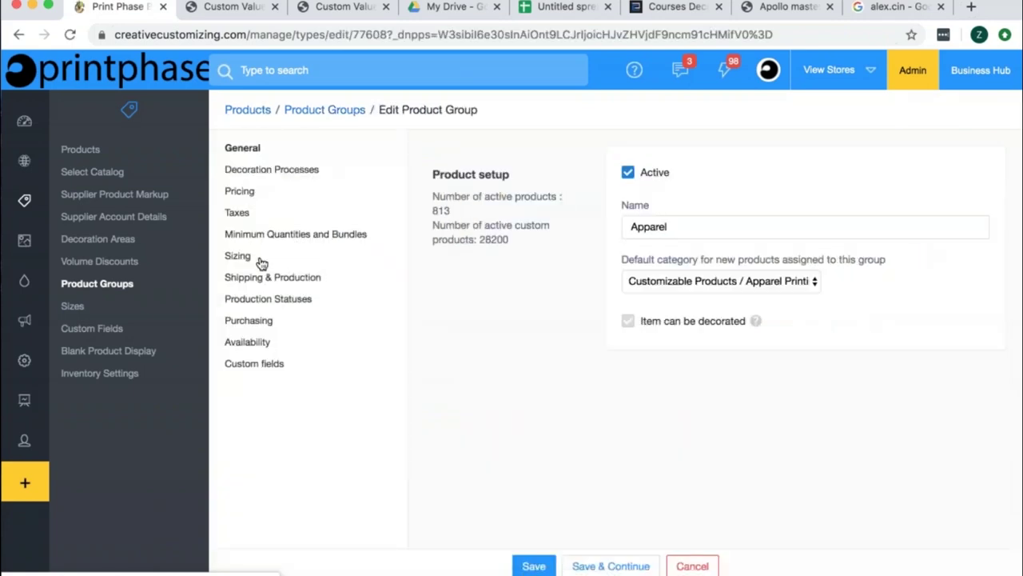
Review the Apparel group's Shipping & Production settings, including the available shipping price levels, keeping Apparel selected.
left_click(264, 277)
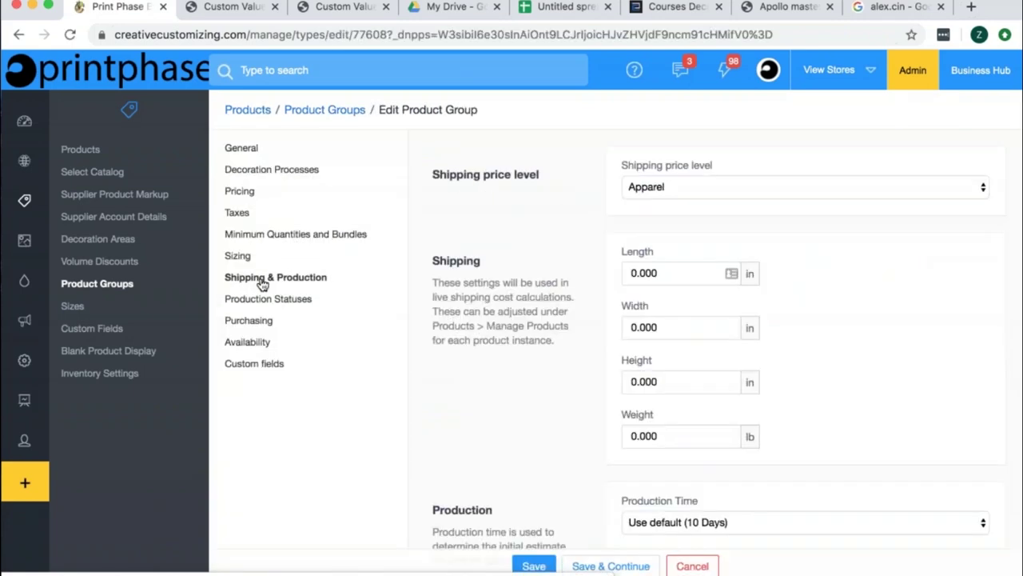
left_click(754, 185)
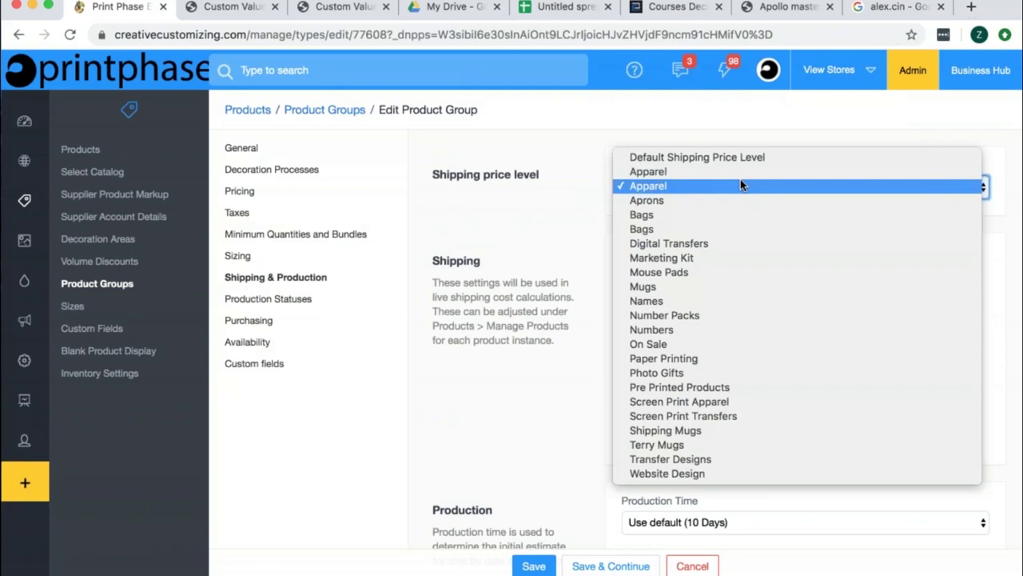
left_click(743, 186)
scroll(509, 229, "down", 2)
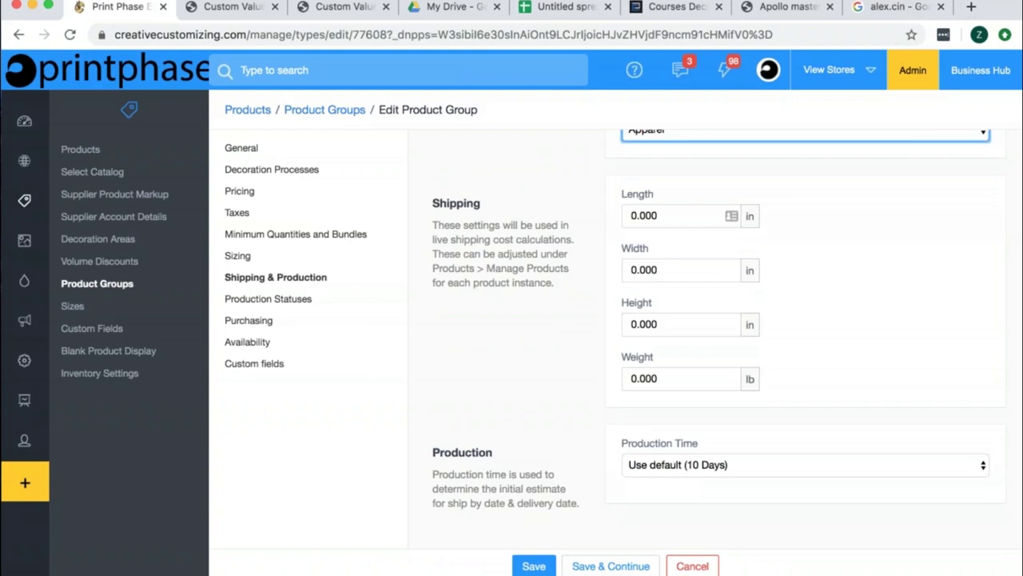
Go from the product groups to the product list and open the Adult Soft Organic T product.
left_click(96, 283)
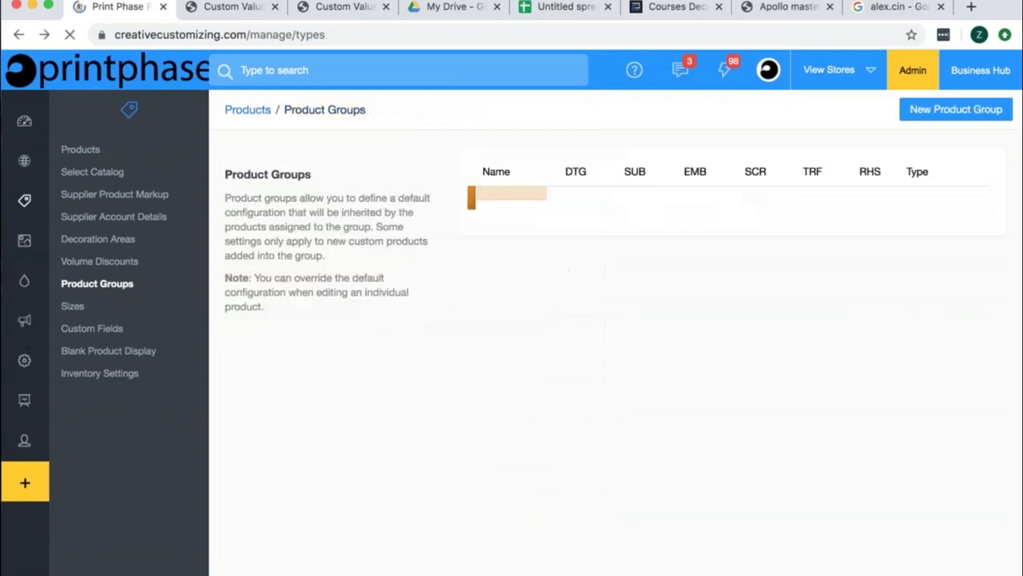
left_click(92, 153)
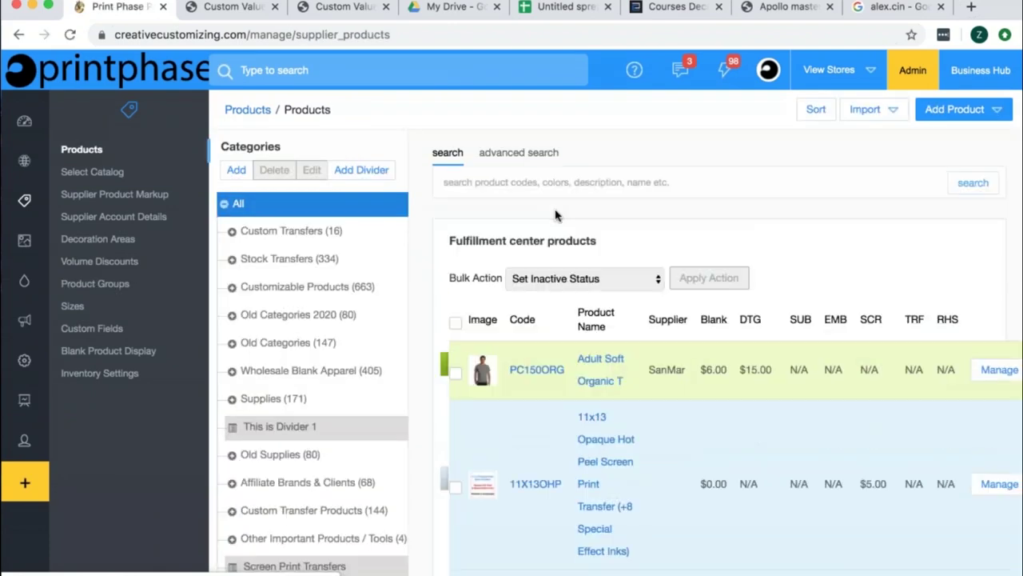
left_click(599, 381)
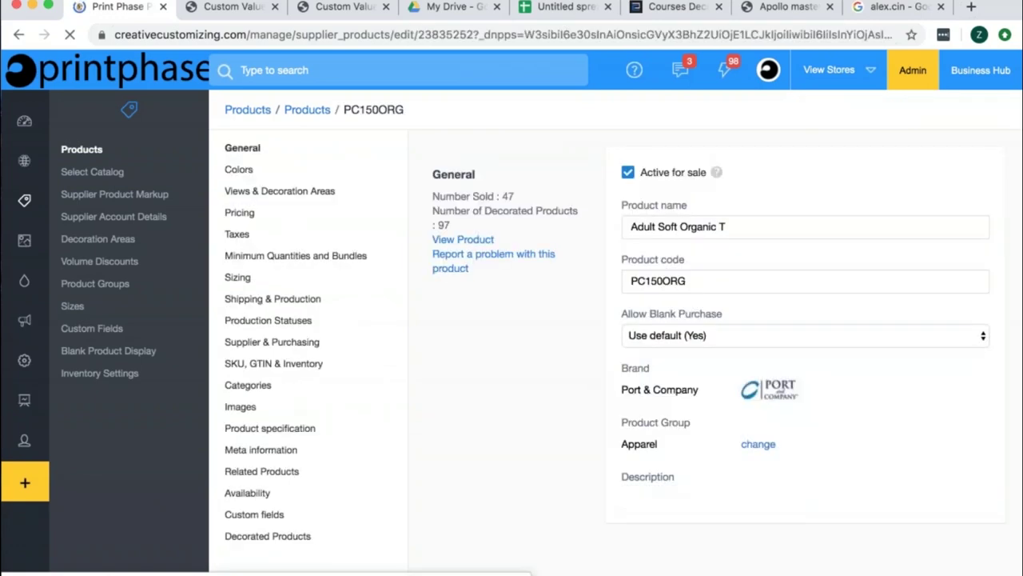
Review the product's Shipping & Production settings, including price levels, package dimensions, products per package, shipping weight and production time.
scroll(251, 472, "down", 1)
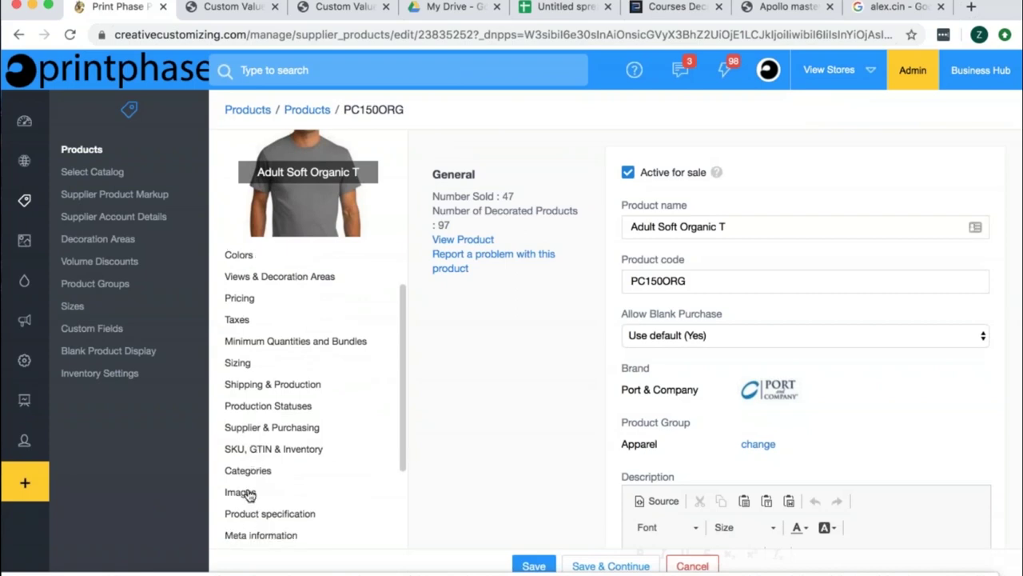
left_click(251, 427)
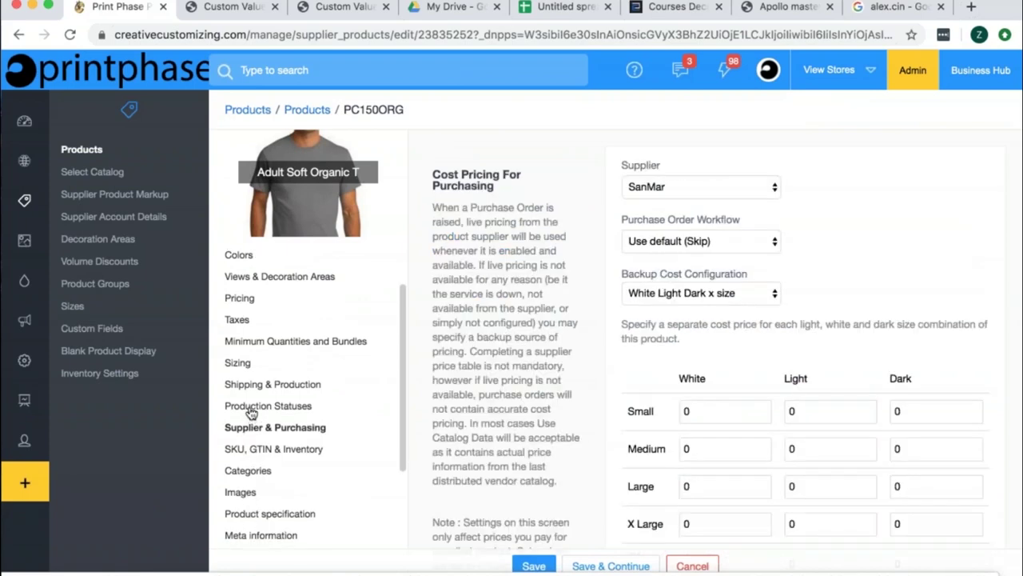
left_click(251, 408)
left_click(253, 387)
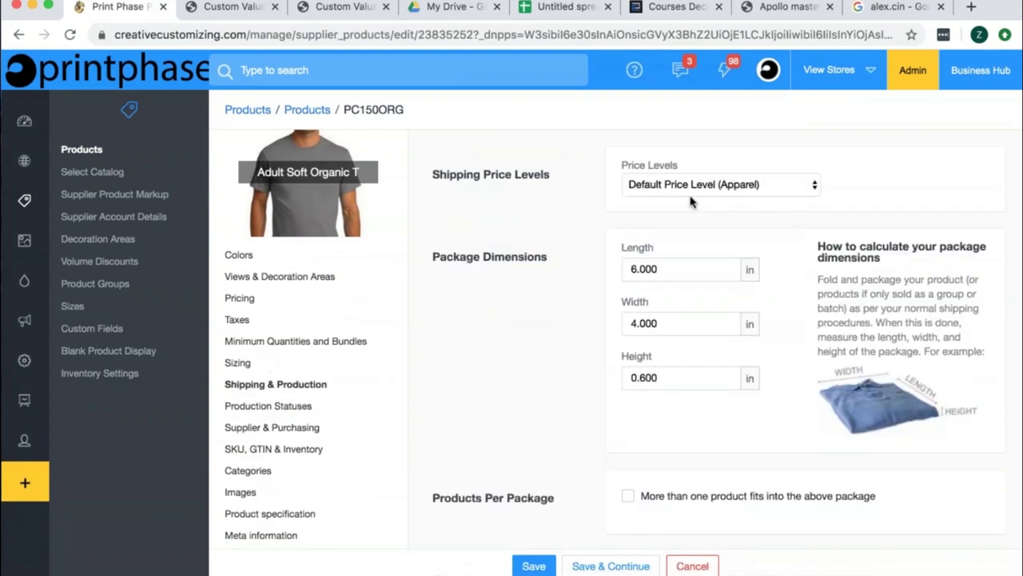
scroll(690, 203, "down", 3)
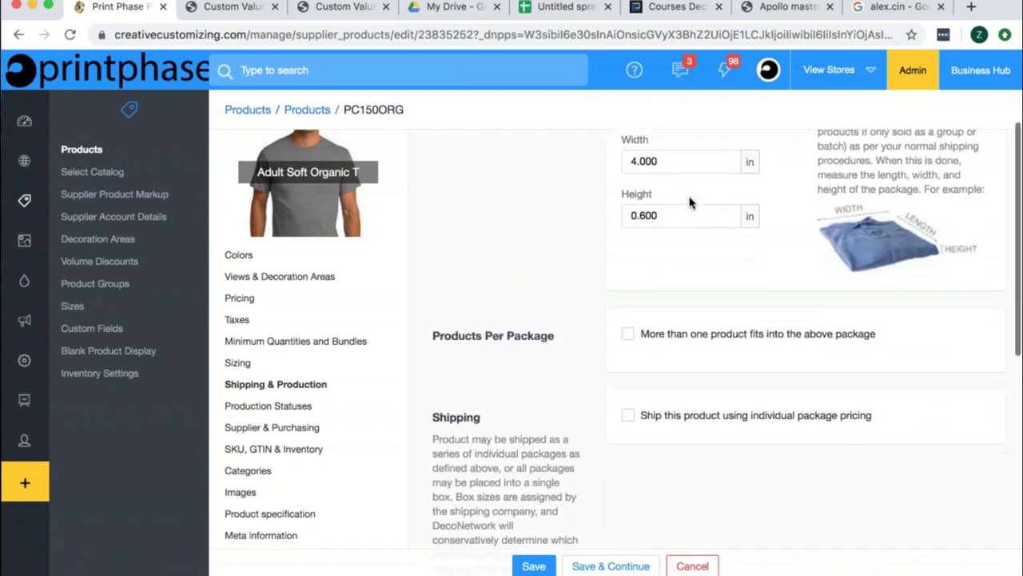
scroll(659, 332, "down", 1)
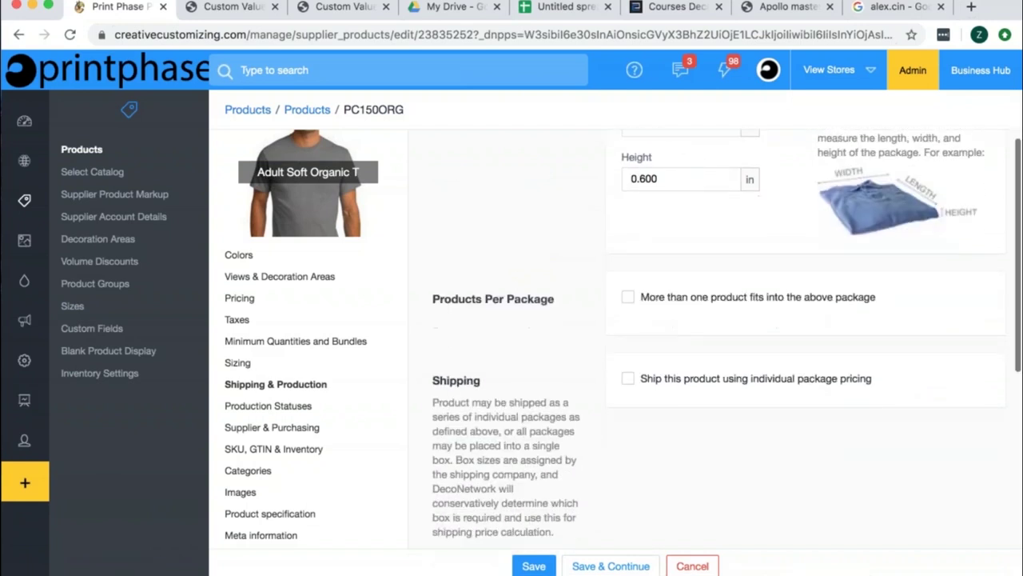
scroll(719, 339, "down", 9)
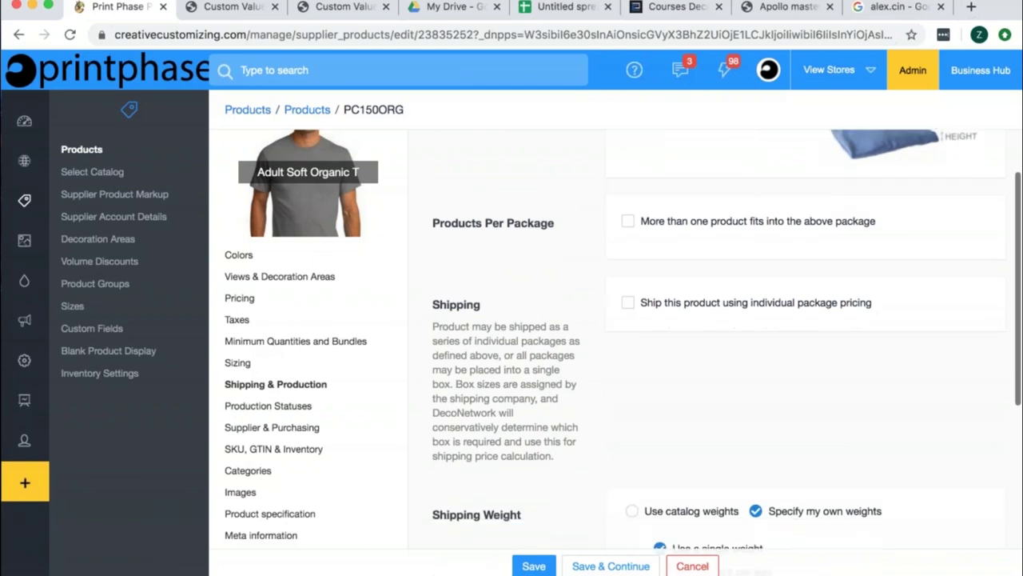
scroll(720, 339, "down", 1)
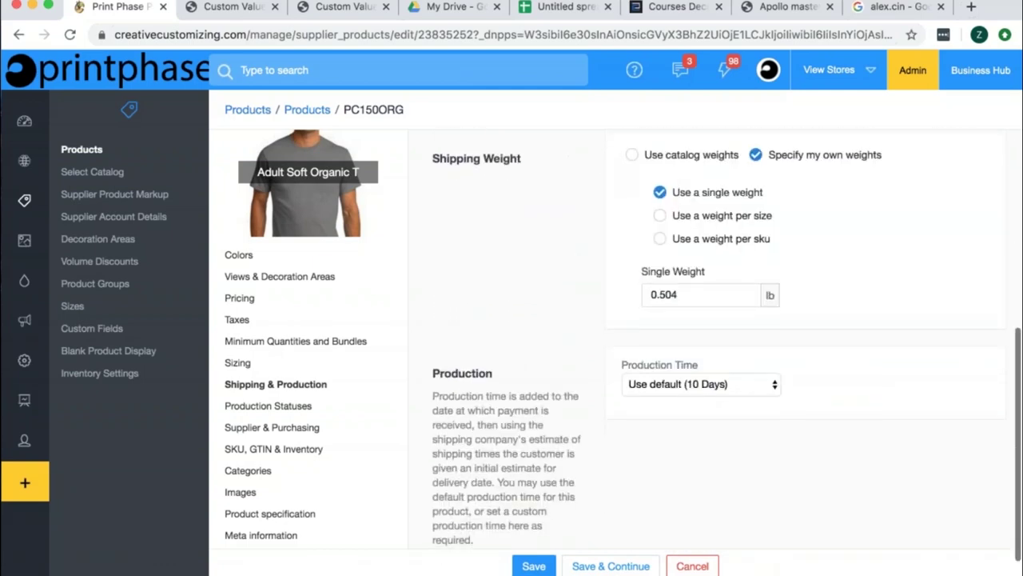
scroll(719, 338, "down", 1)
scroll(719, 339, "up", 3)
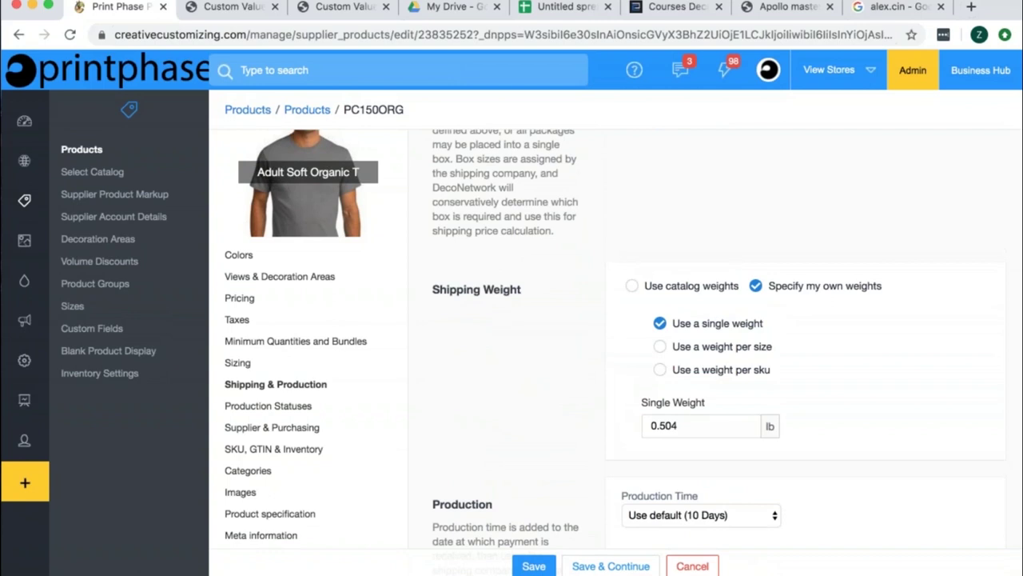
scroll(720, 339, "up", 8)
scroll(719, 339, "up", 2)
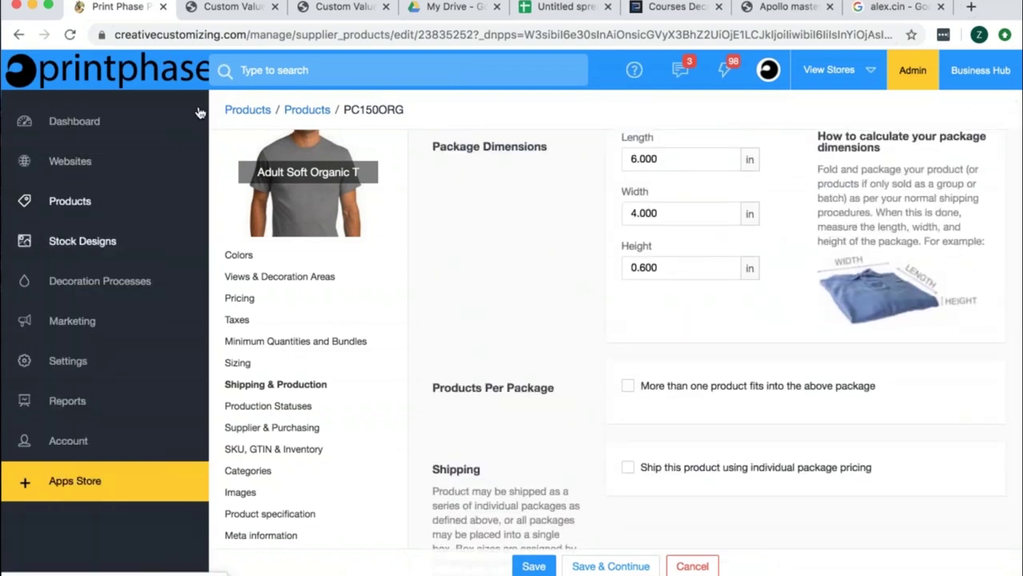
Copy the Adult Soft Organic T product page's address and load it in the second browser tab.
left_click(214, 35)
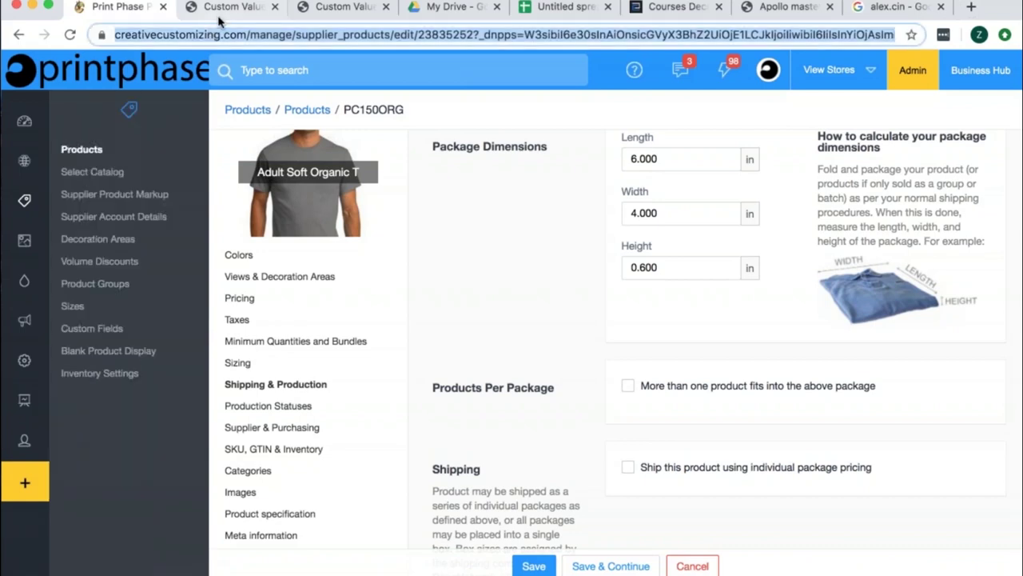
left_click(227, 8)
left_click(219, 34)
key("super+v")
key("Return")
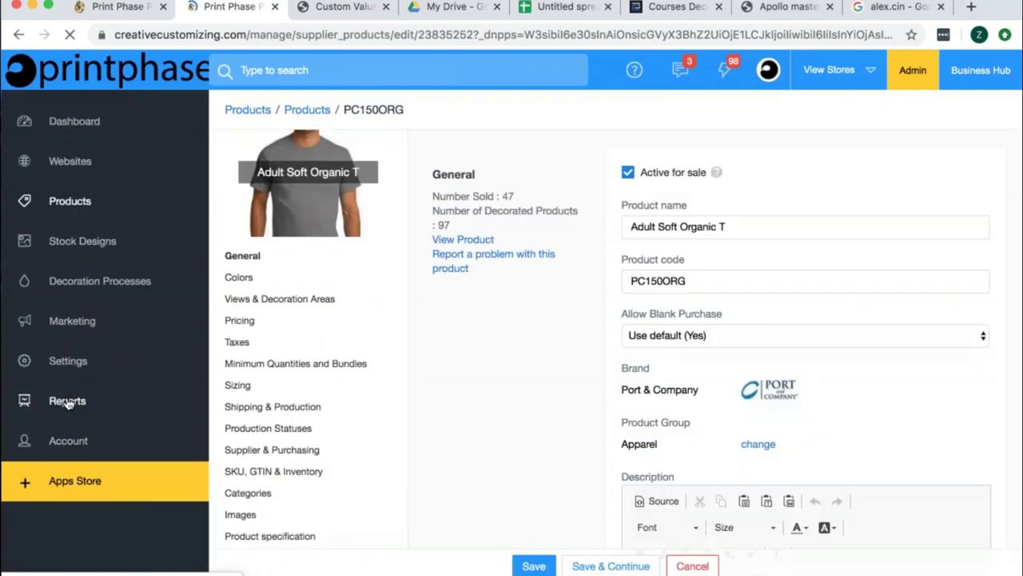
scroll(280, 520, "down", 3)
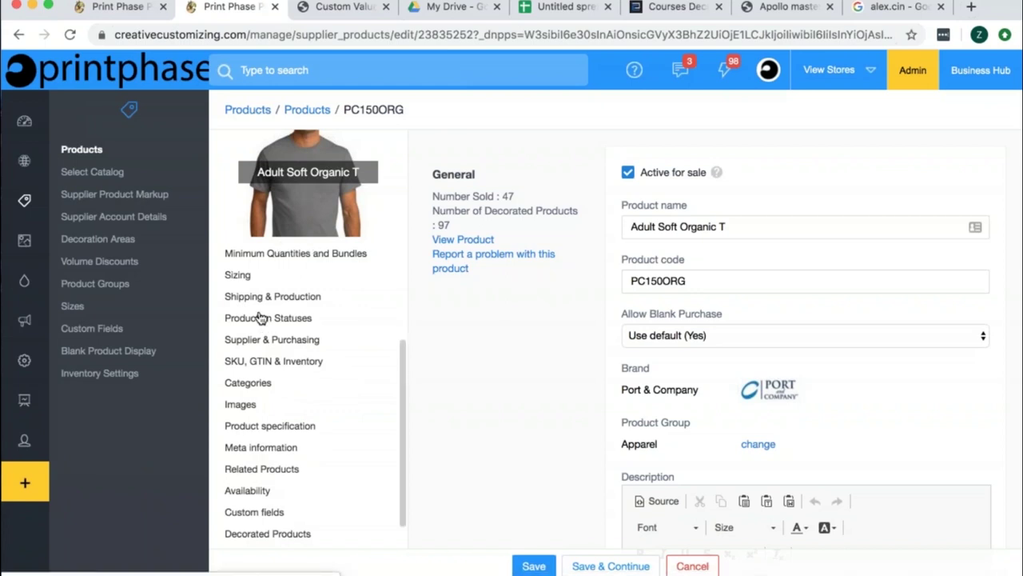
Go to the store's shipping methods settings and open the Free method for editing.
mouse_move(80, 363)
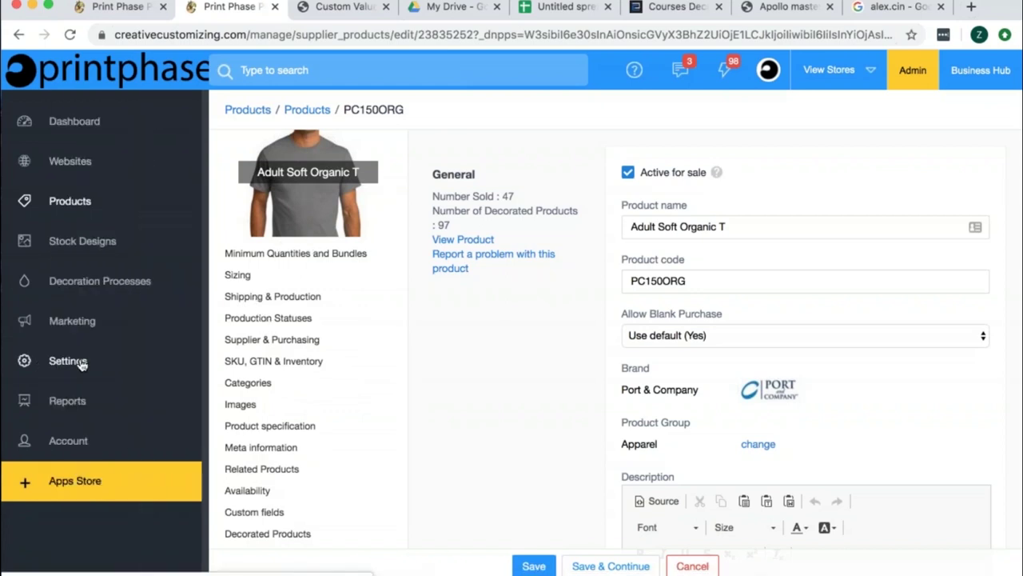
left_click(71, 362)
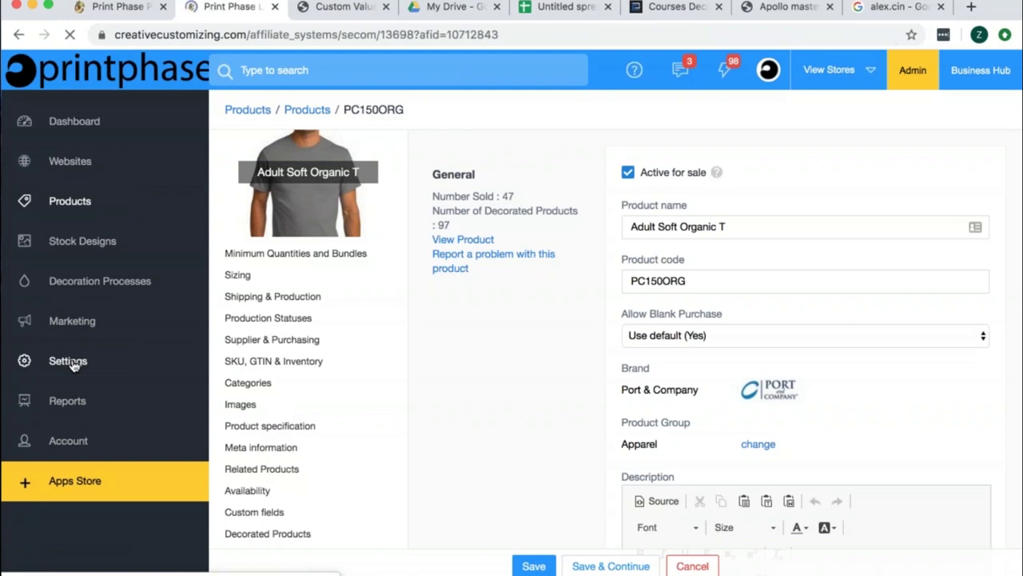
left_click(110, 245)
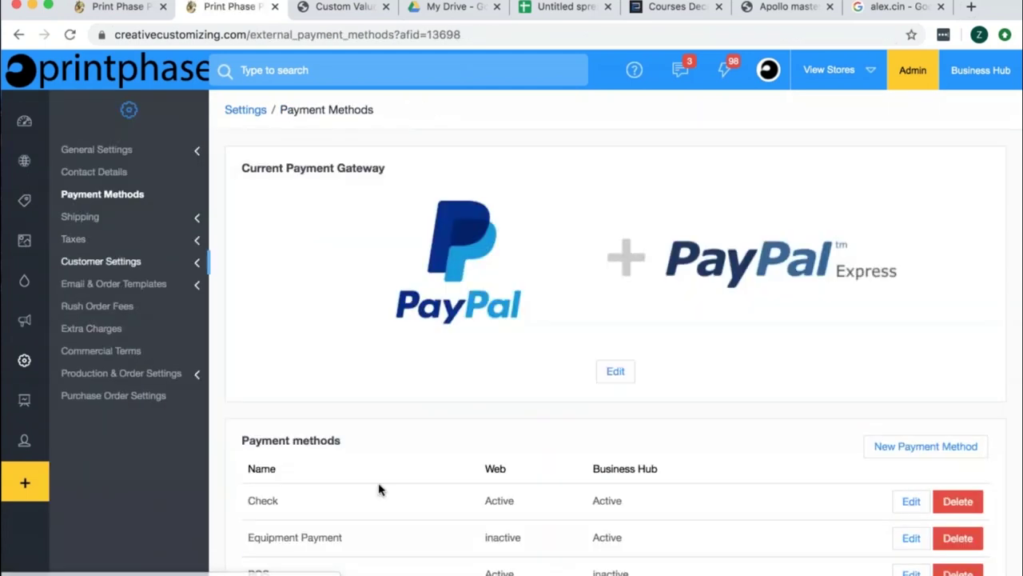
left_click(121, 219)
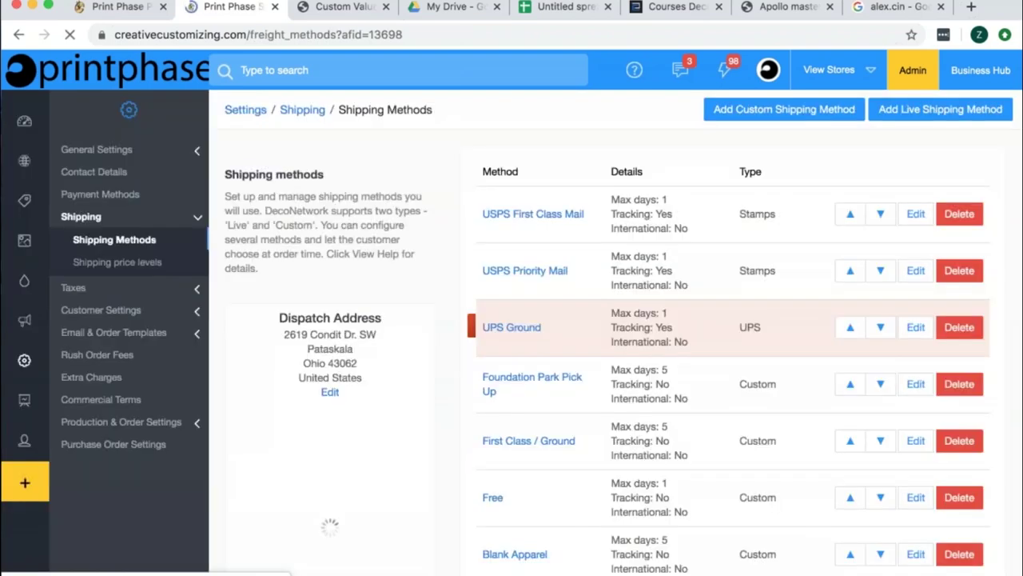
scroll(914, 464, "down", 3)
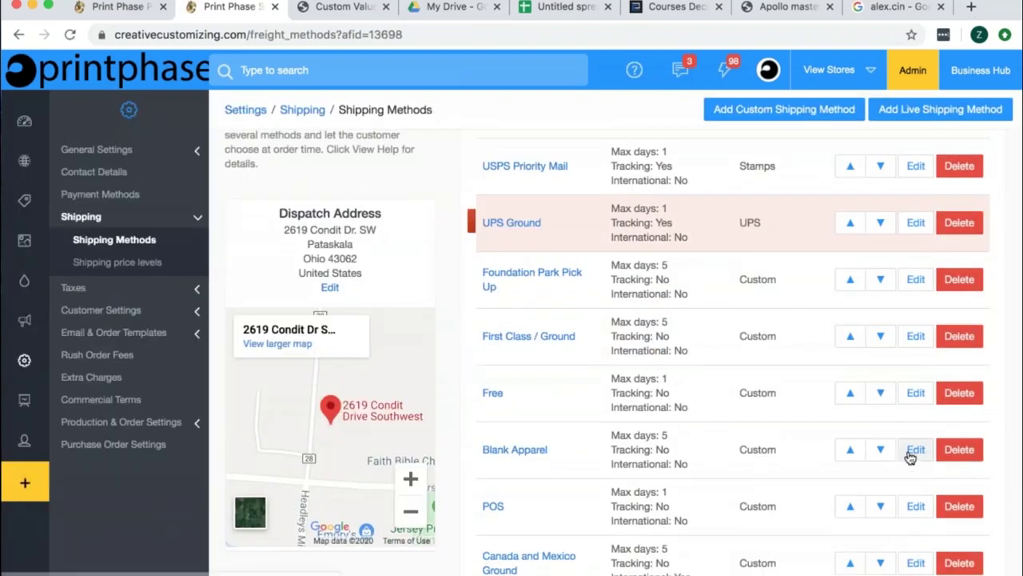
left_click(917, 396)
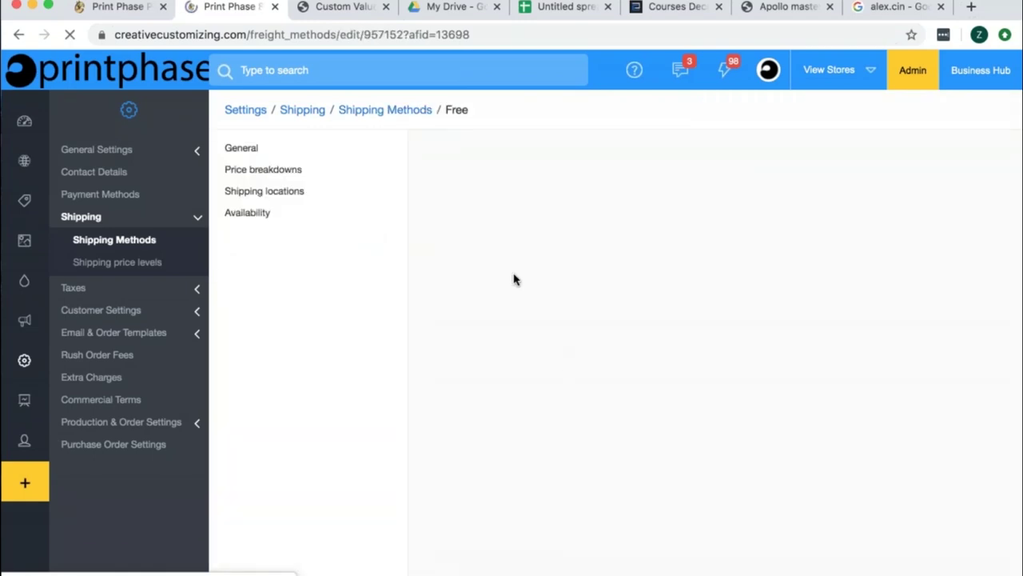
Review the Free method's general settings, including the delivery period, markup and minimum order value requirement.
left_click(253, 171)
left_click(236, 150)
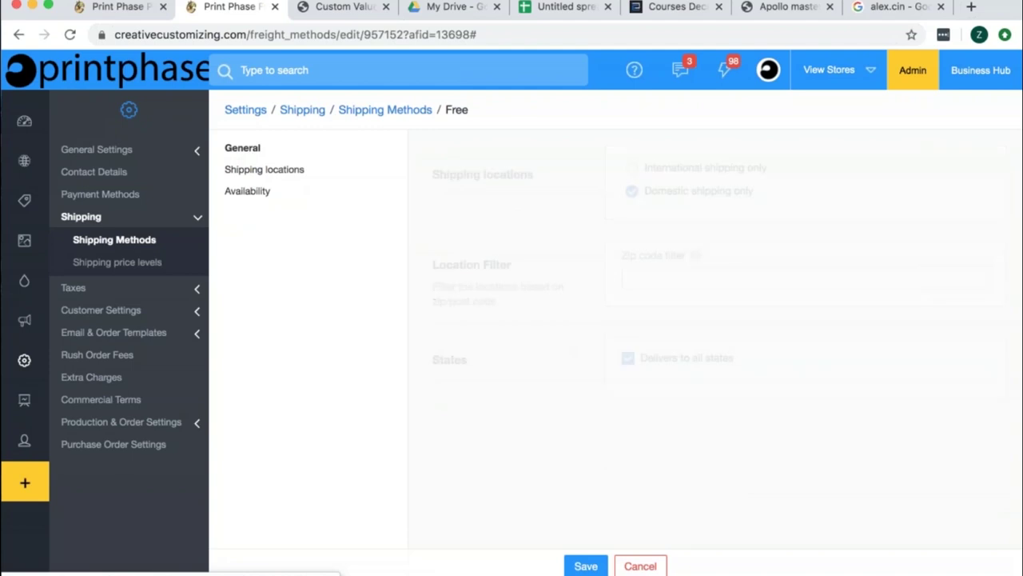
scroll(292, 196, "down", 5)
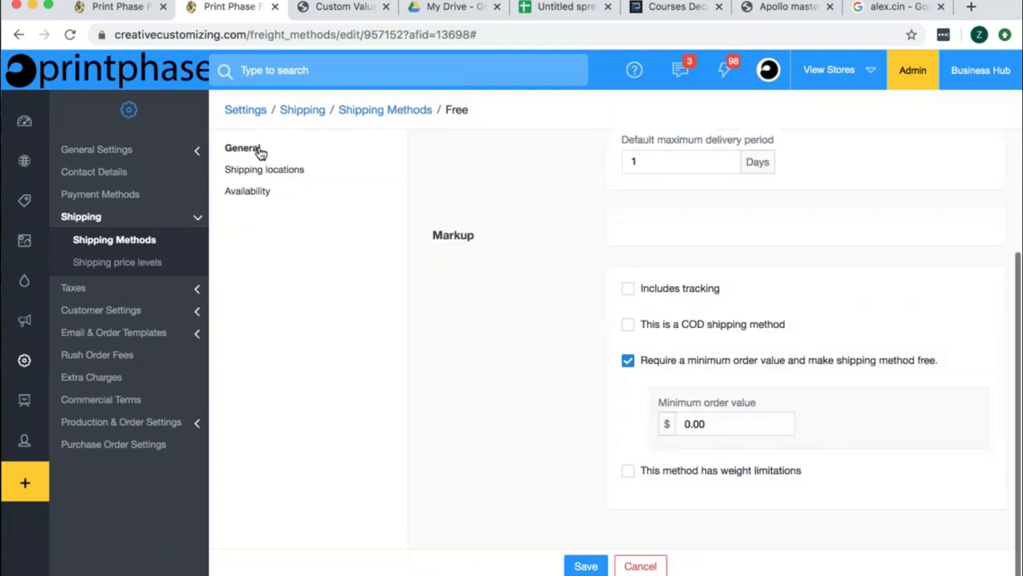
scroll(264, 172, "left", 5)
scroll(264, 172, "right", 5)
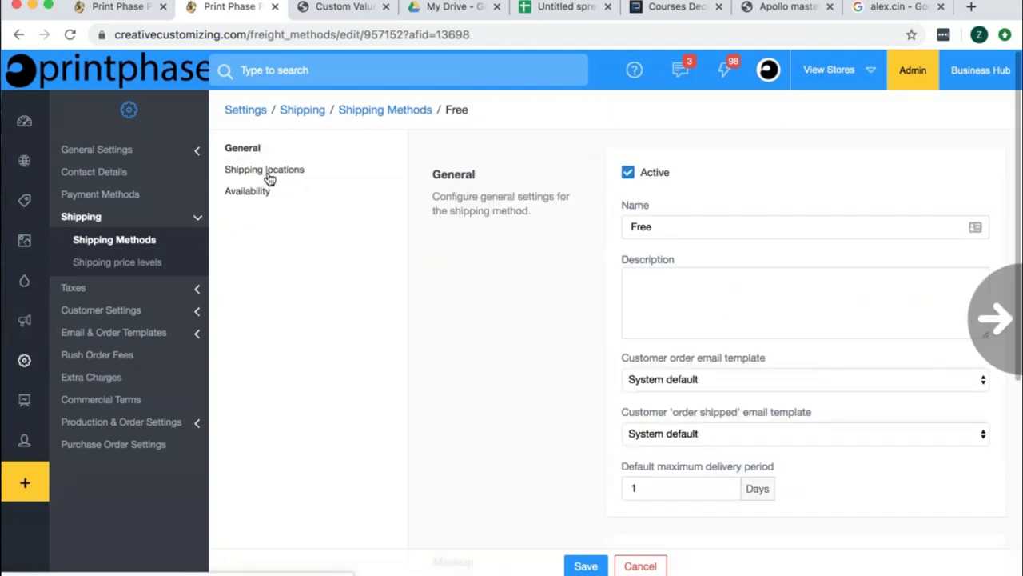
scroll(541, 347, "up", 5)
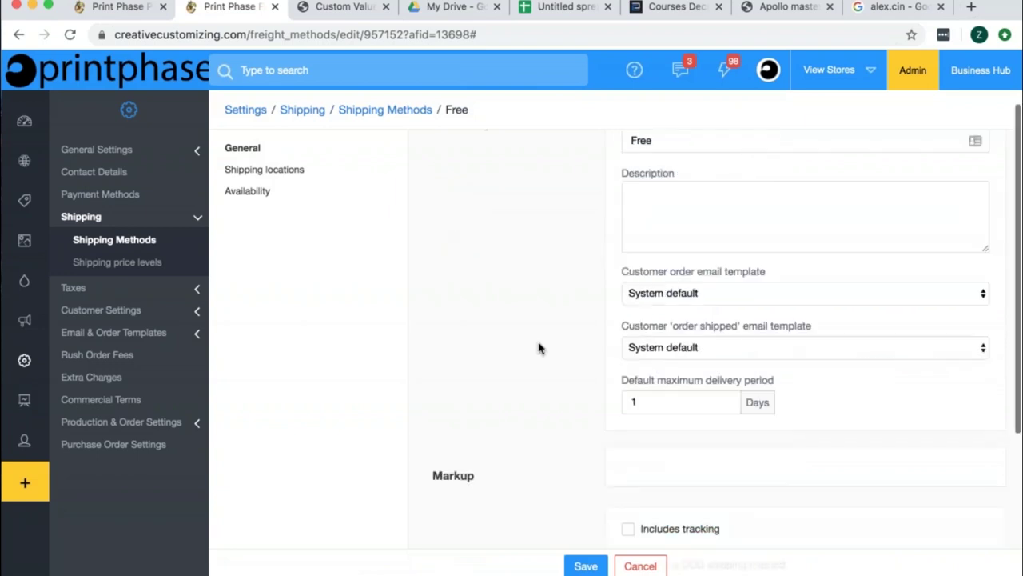
Return to the shipping methods list and open the Blank Apparel method for editing.
left_click(124, 242)
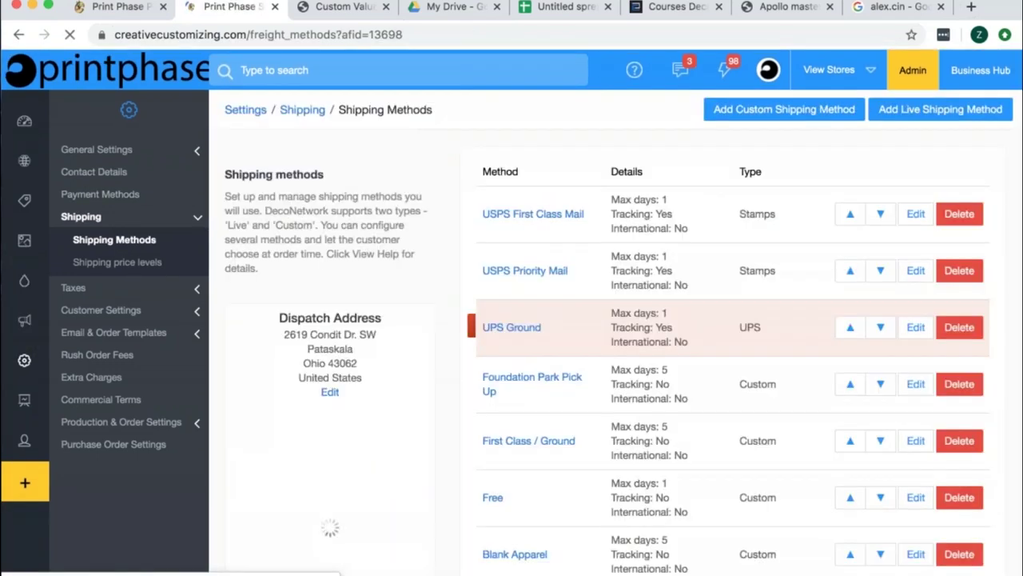
scroll(921, 451, "down", 2)
left_click(917, 449)
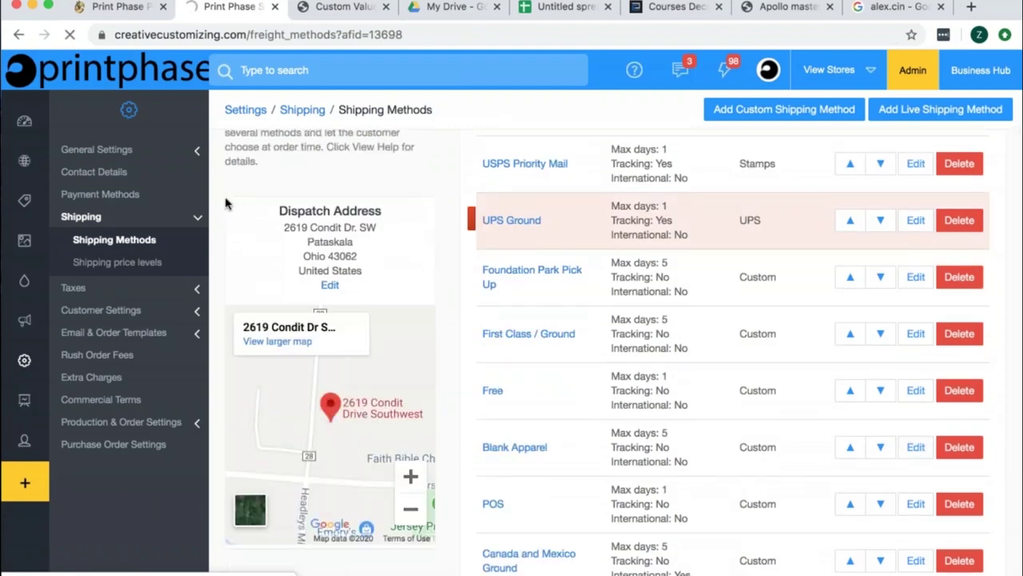
Examine the Blank Apparel method's price breakdowns and available calculation methods, keeping By Value selected.
left_click(262, 169)
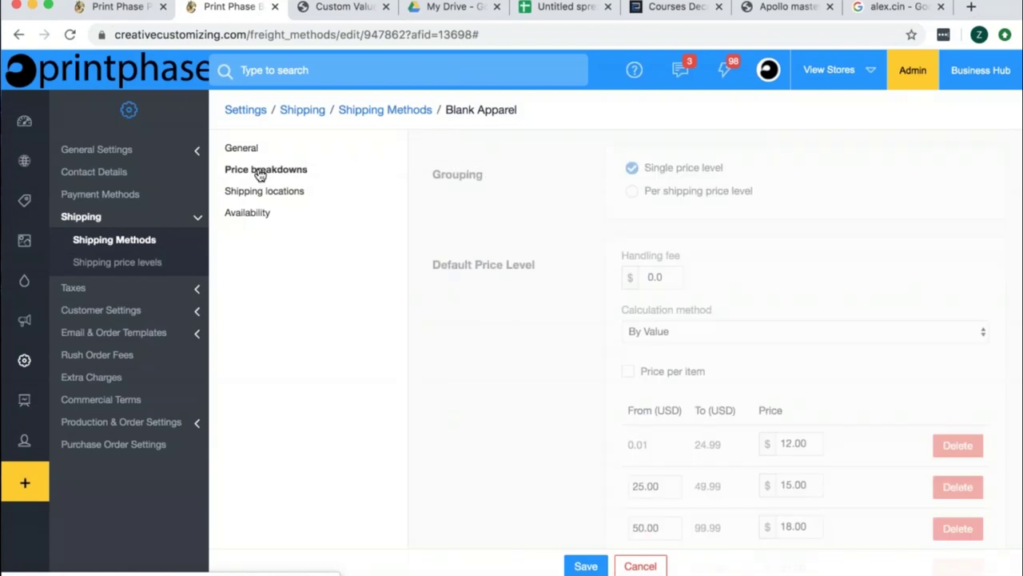
scroll(816, 408, "down", 1)
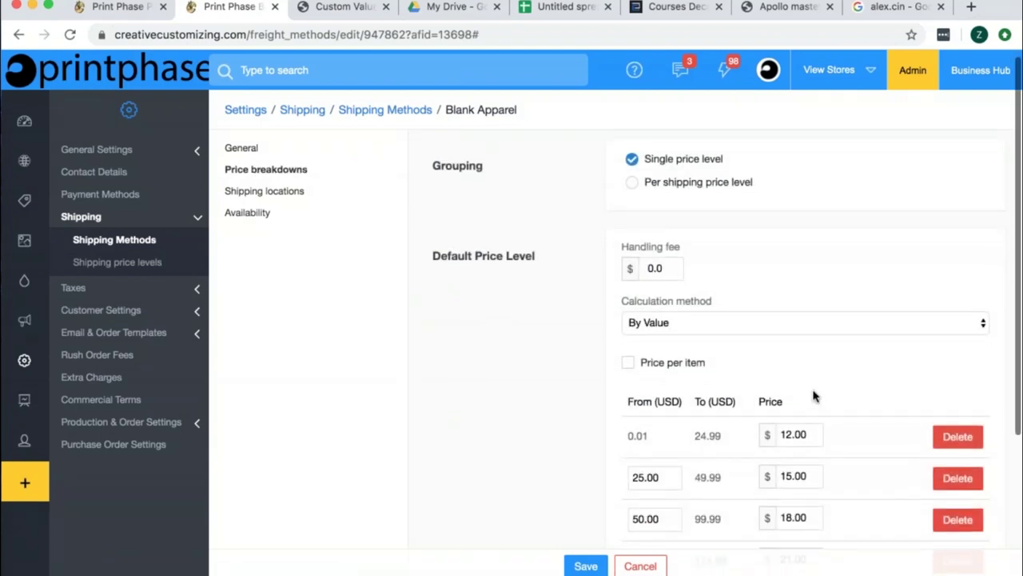
left_click(737, 324)
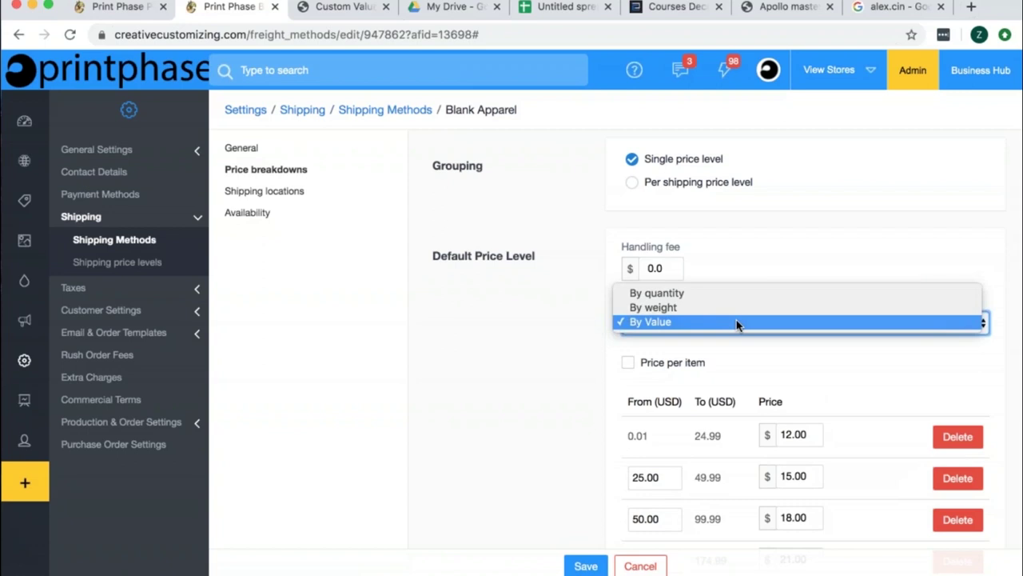
left_click(795, 244)
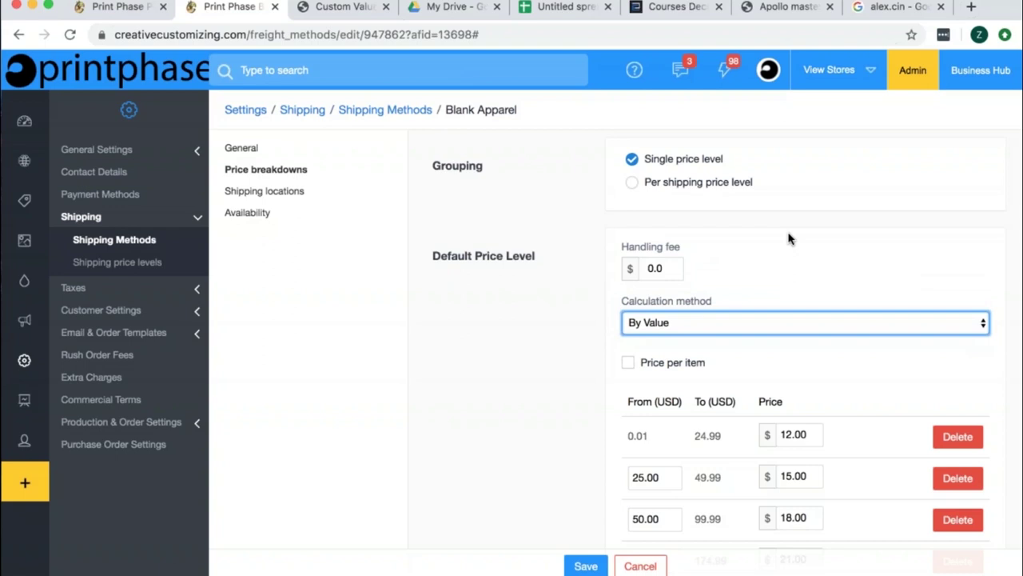
Go to the products section and view the list of product groups.
mouse_move(52, 280)
left_click(66, 206)
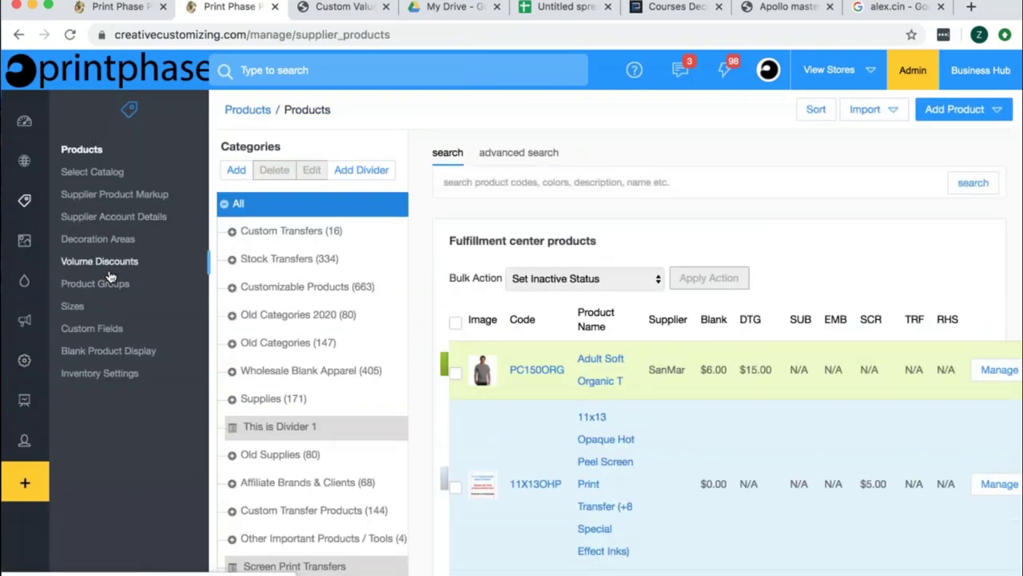
left_click(110, 281)
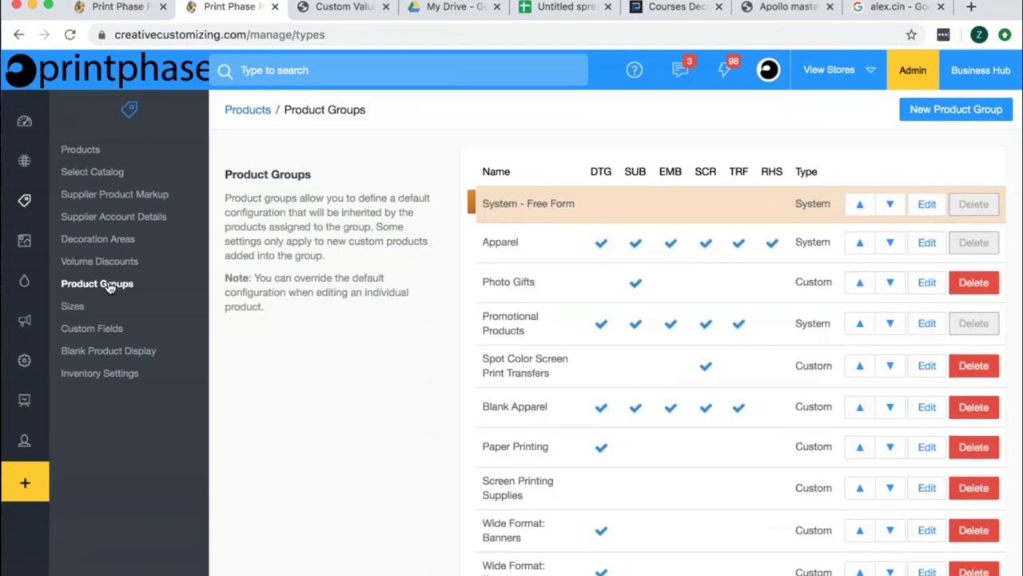
Go from the product groups back to the shipping methods settings and reopen the Blank Apparel method for editing.
left_click(24, 200)
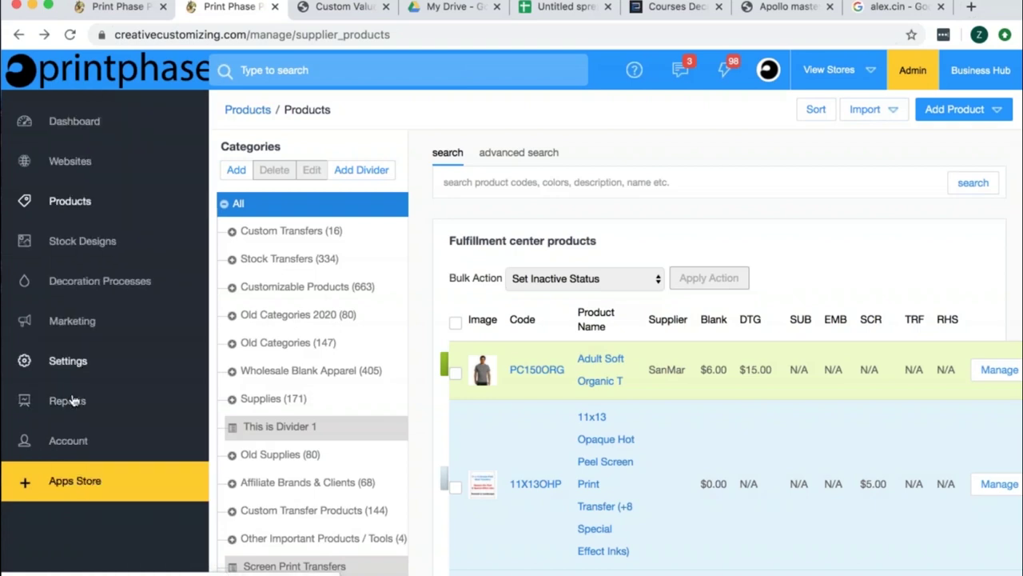
left_click(73, 359)
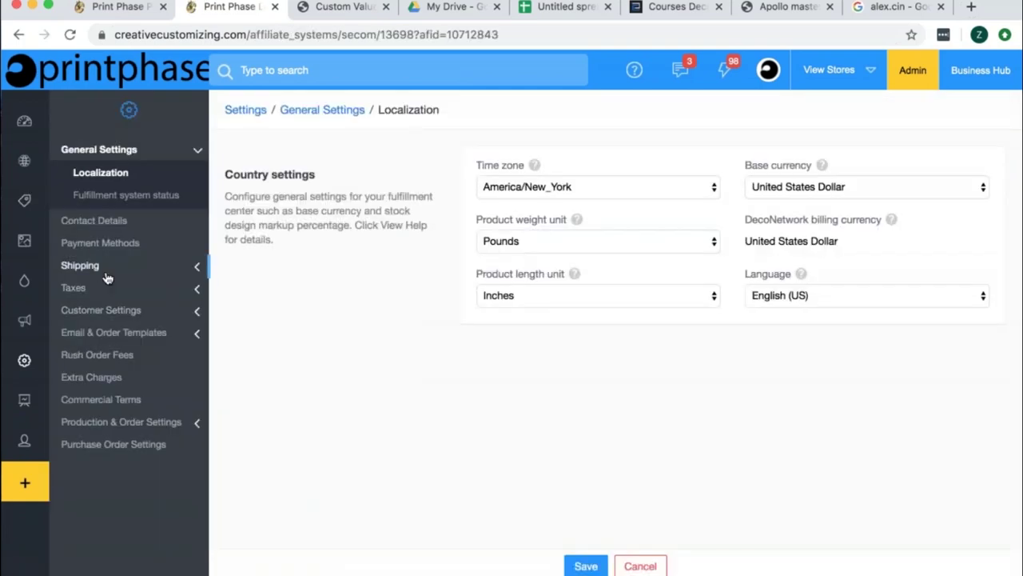
left_click(105, 274)
left_click(117, 240)
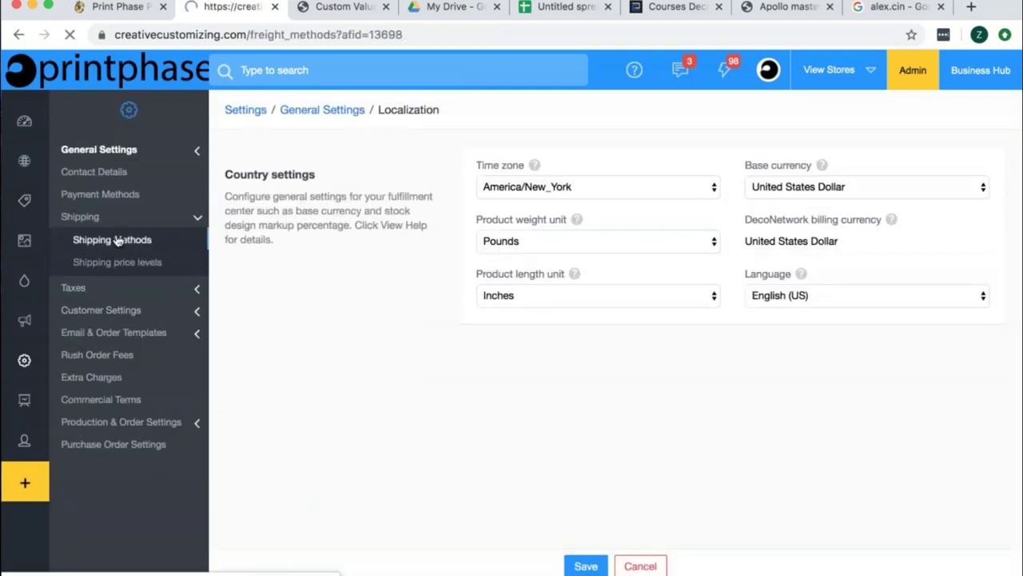
scroll(607, 336, "down", 5)
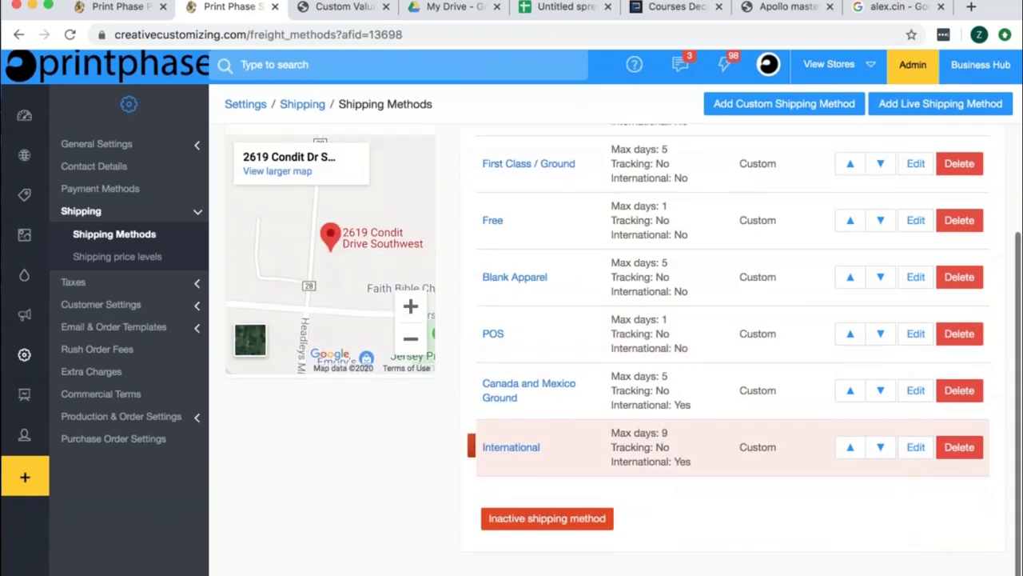
left_click(915, 285)
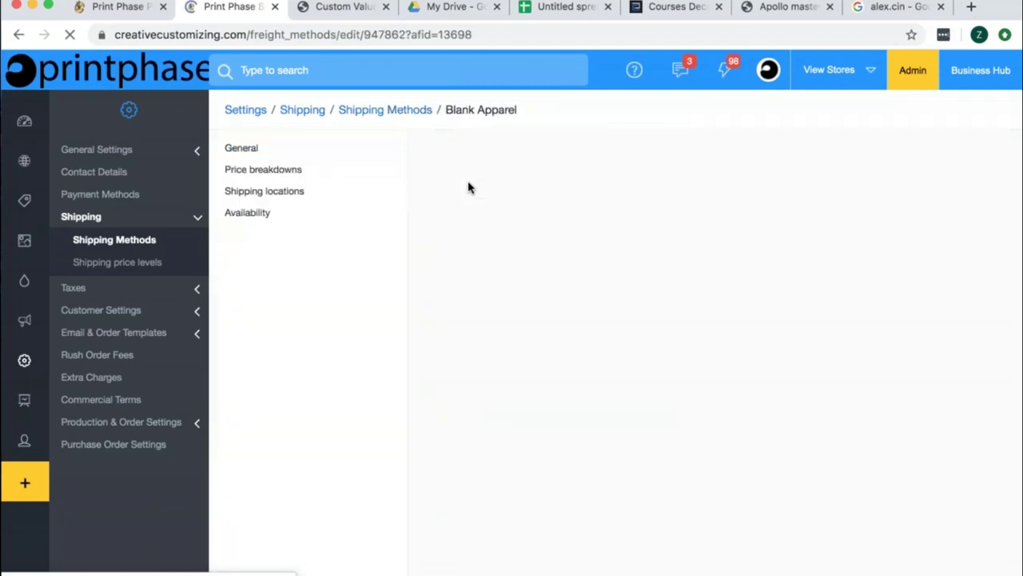
Try calculating Blank Apparel shipping prices by weight with an added breakdown row, and return to the shipping methods list without saving.
left_click(263, 170)
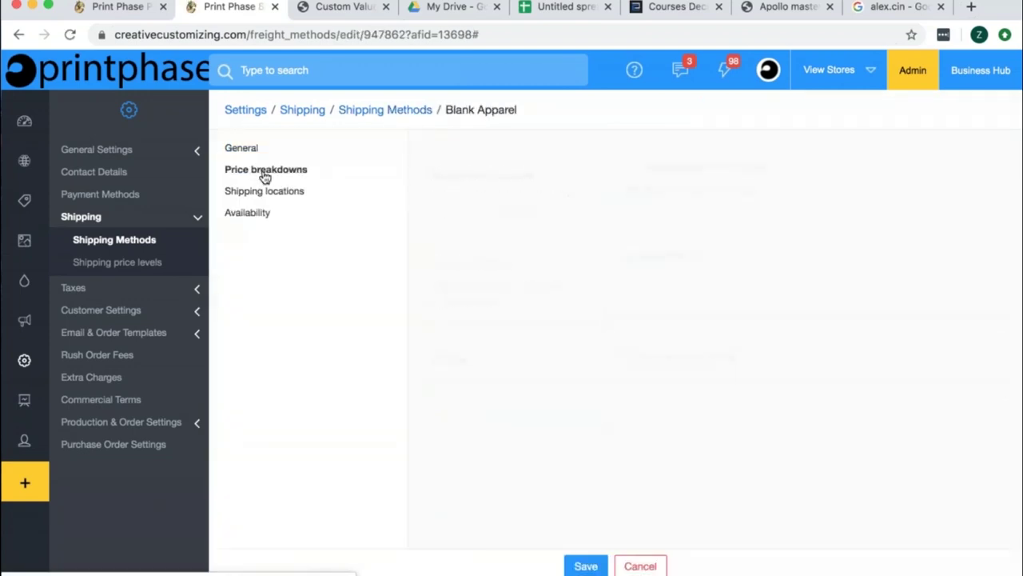
scroll(617, 331, "down", 3)
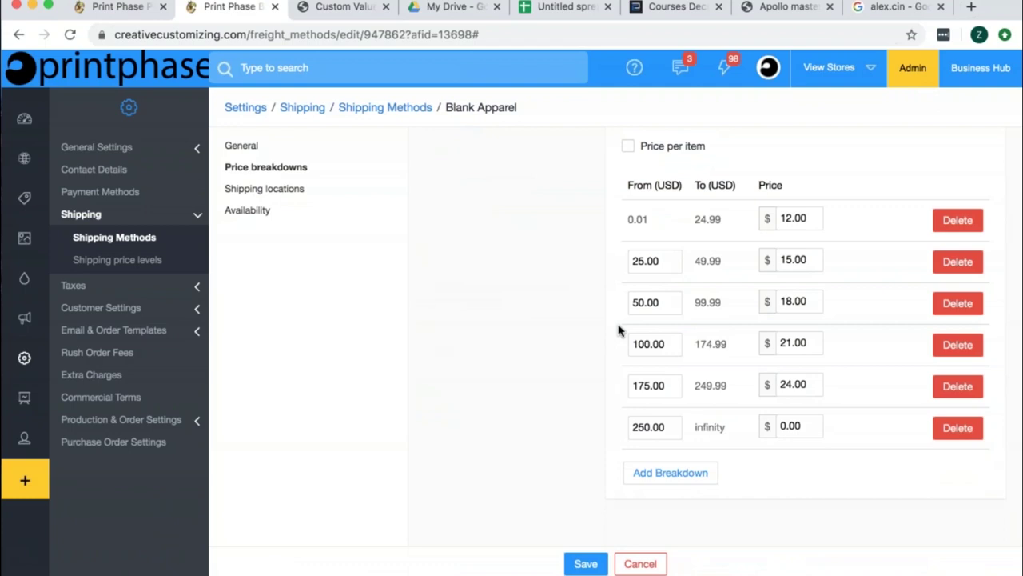
scroll(618, 331, "up", 2)
scroll(618, 331, "up", 1)
left_click(620, 323)
left_click(668, 301)
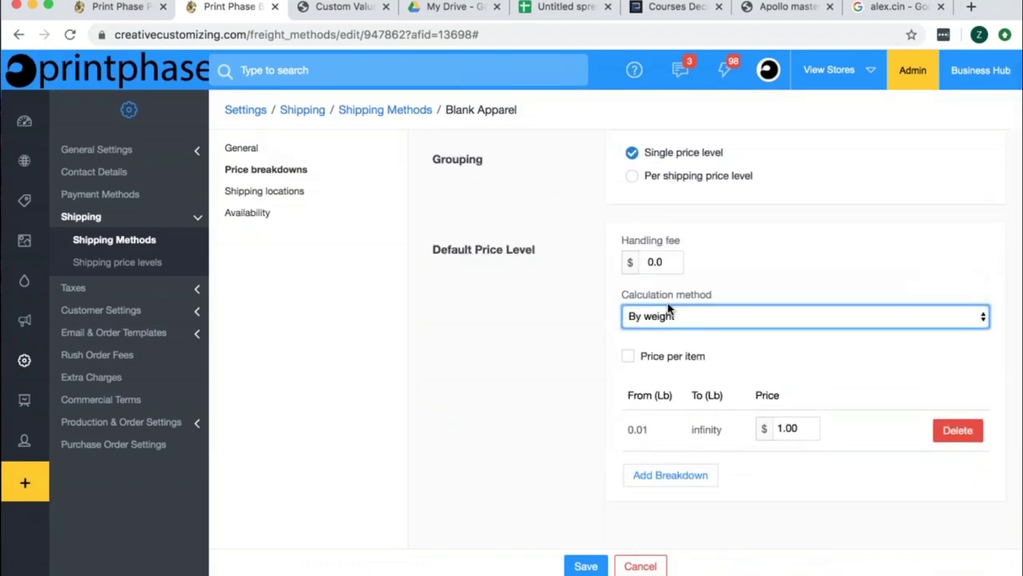
left_click(671, 474)
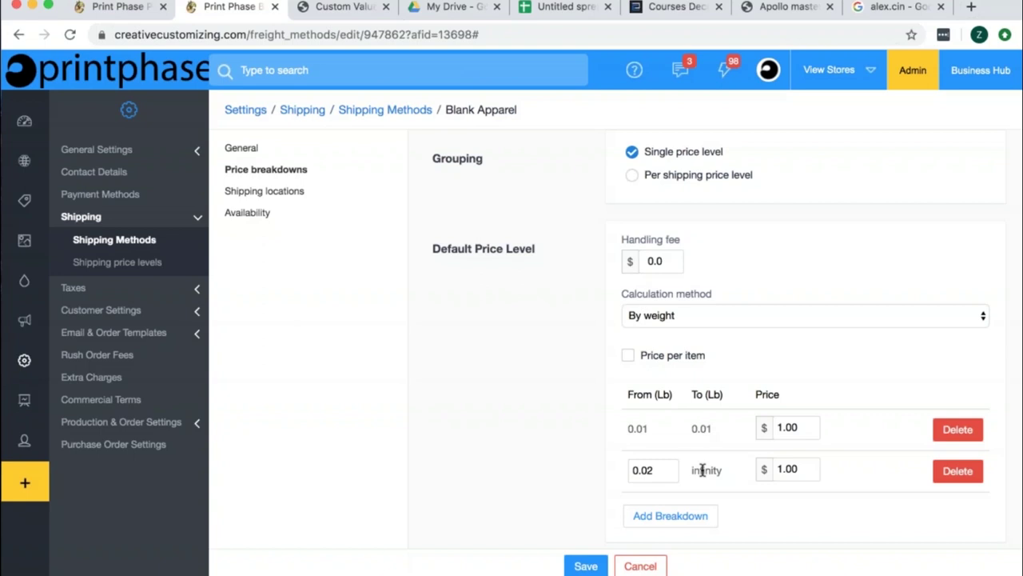
left_click(124, 242)
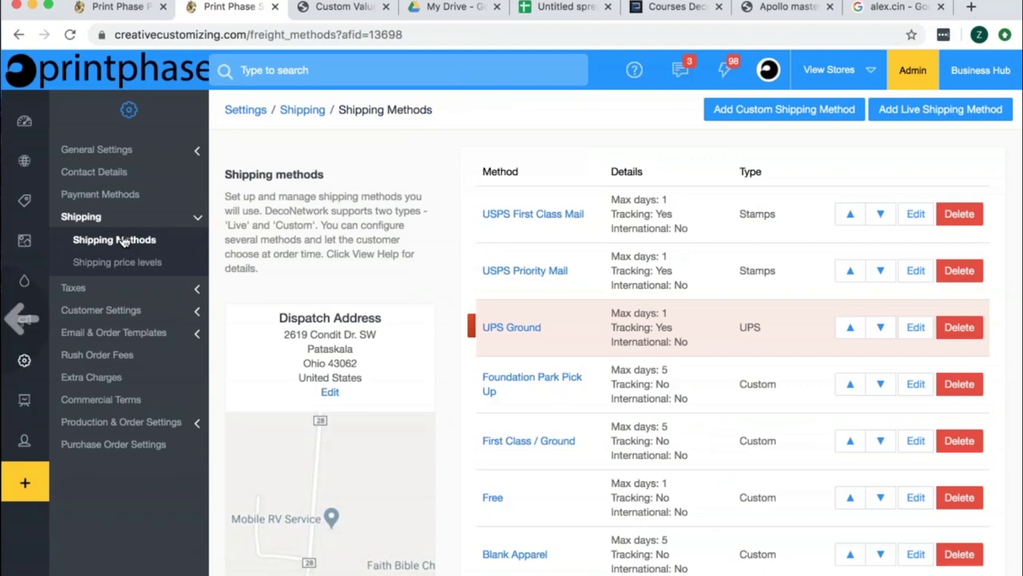
Reopen the Blank Apparel general settings and try a weight limitation with a maximum weight of 100 lb.
key("super+bracketleft")
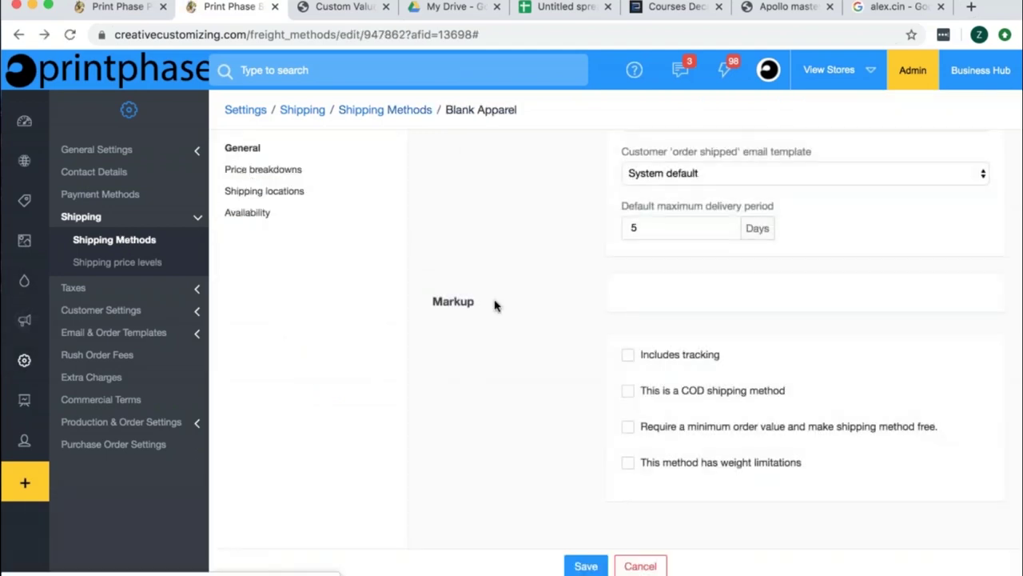
scroll(494, 305, "up", 5)
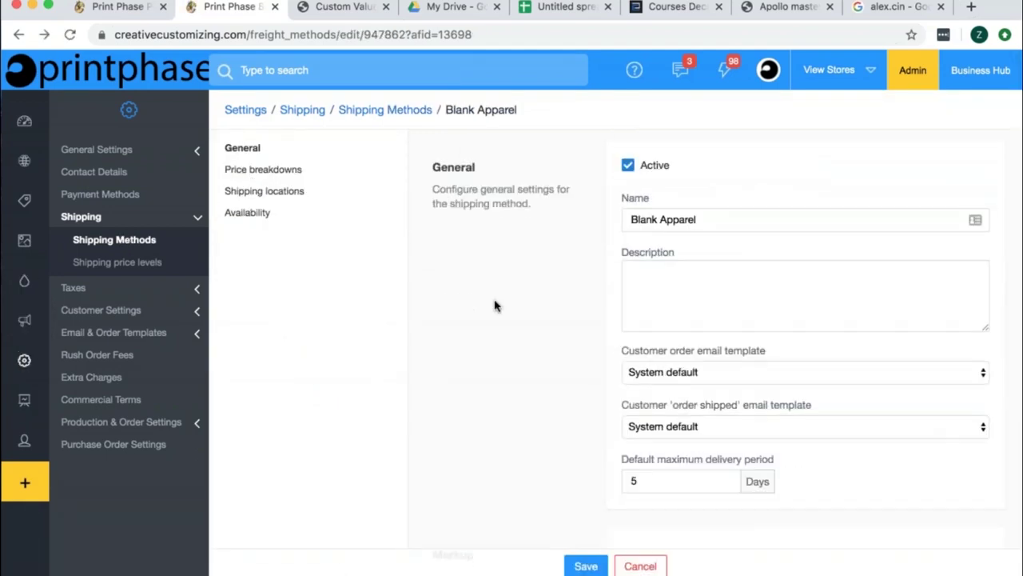
scroll(494, 305, "up", 2)
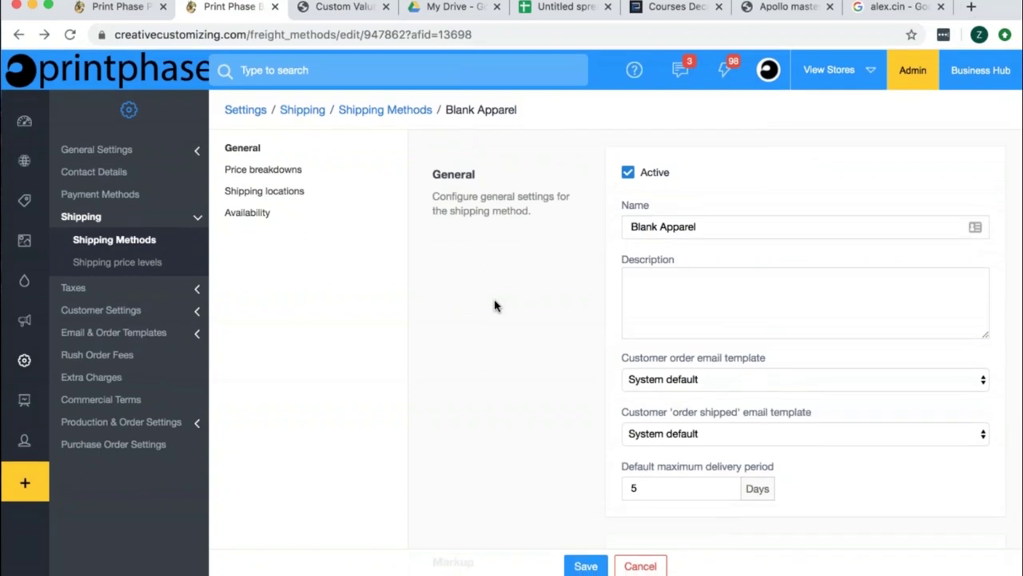
scroll(494, 305, "down", 5)
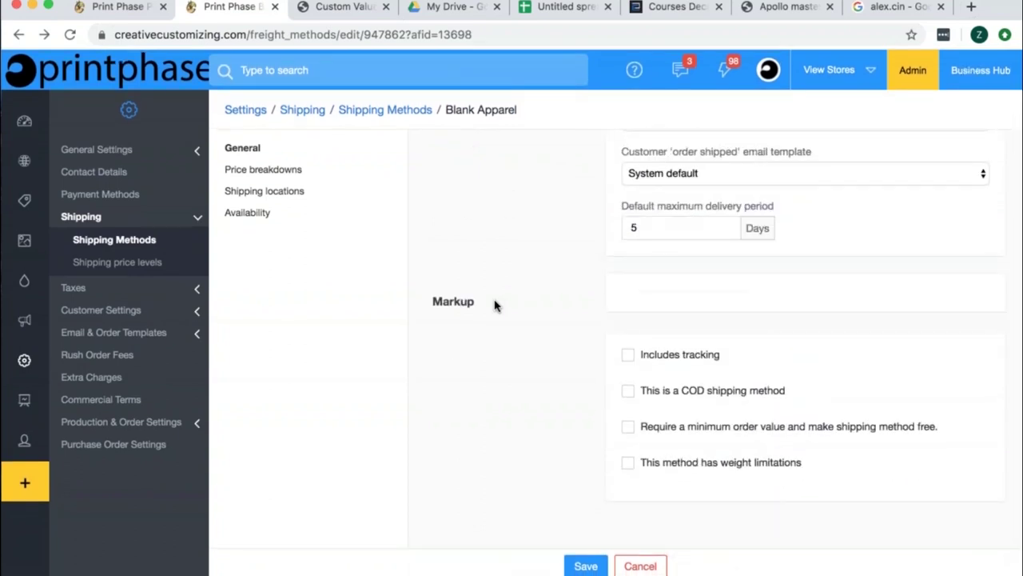
left_click(640, 469)
scroll(635, 469, "down", 3)
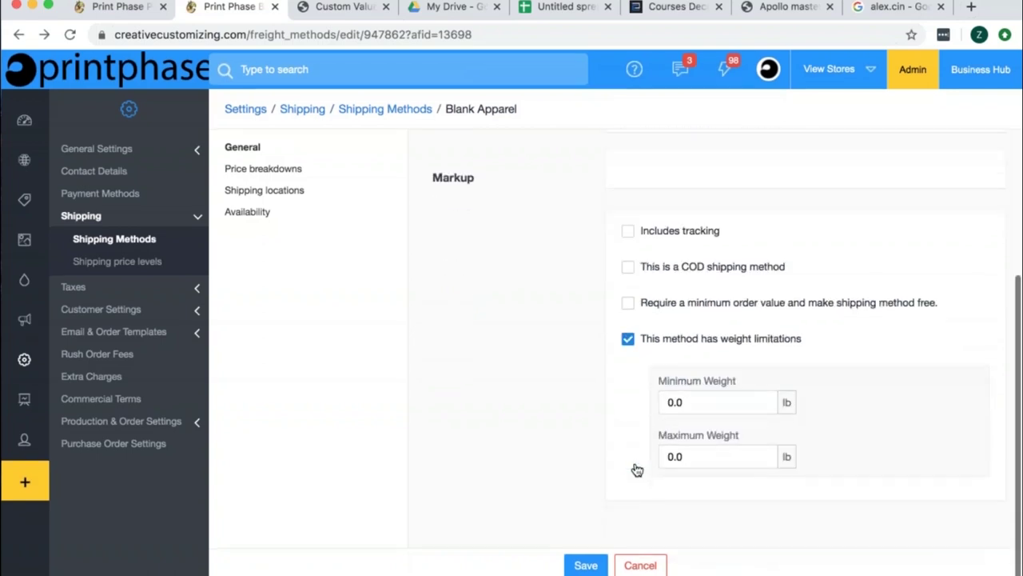
left_click(703, 455)
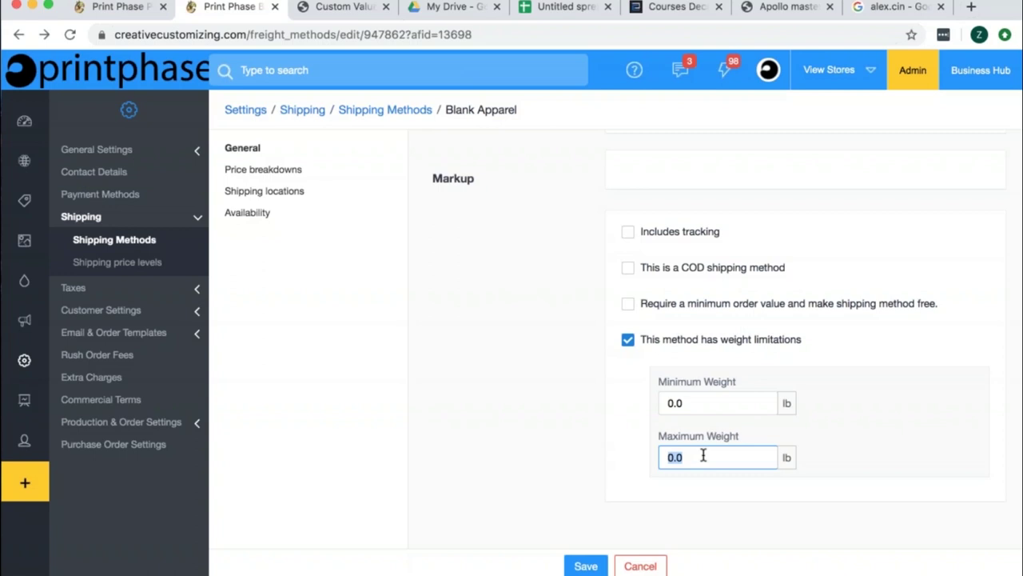
type("100")
Reopen Blank Apparel from the shipping methods list and toggle its minimum-order free shipping and COD options on and off.
left_click(130, 254)
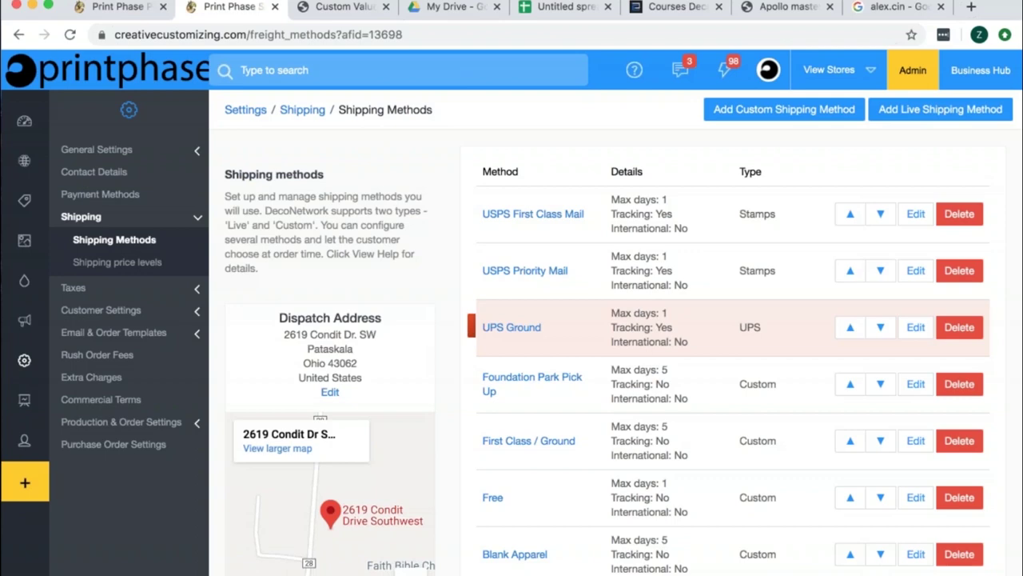
scroll(747, 372, "down", 5)
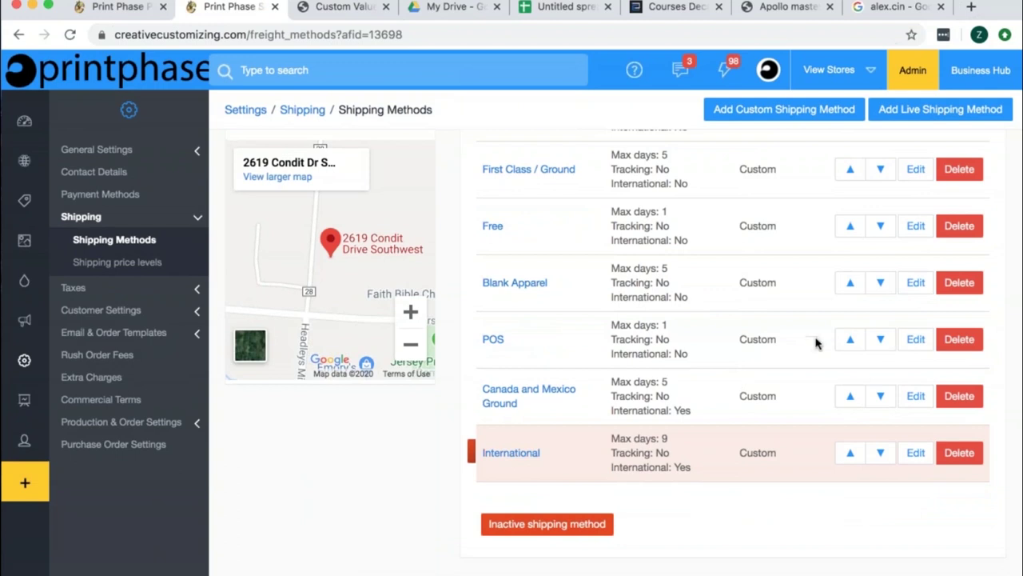
left_click(915, 293)
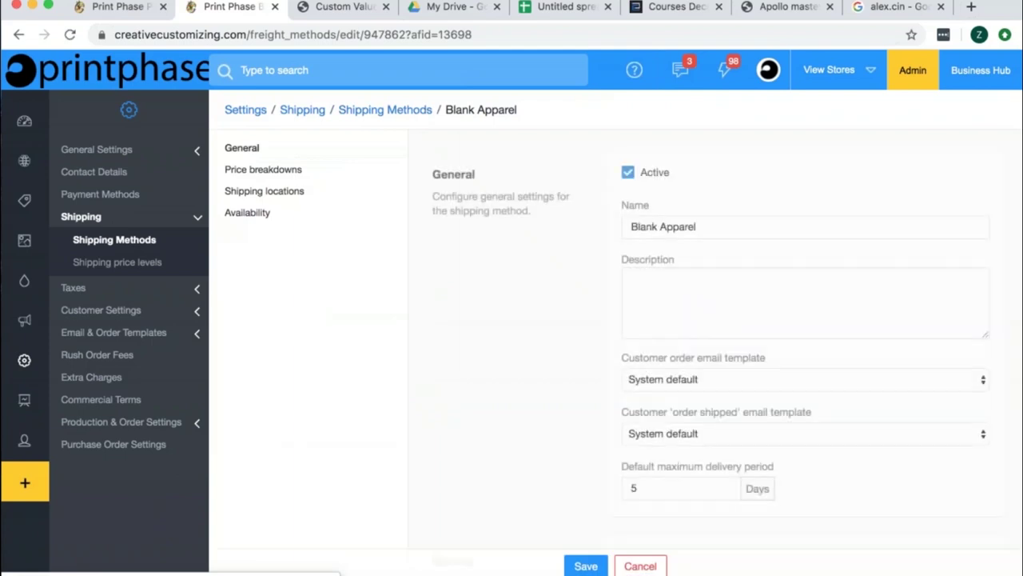
scroll(814, 339, "down", 5)
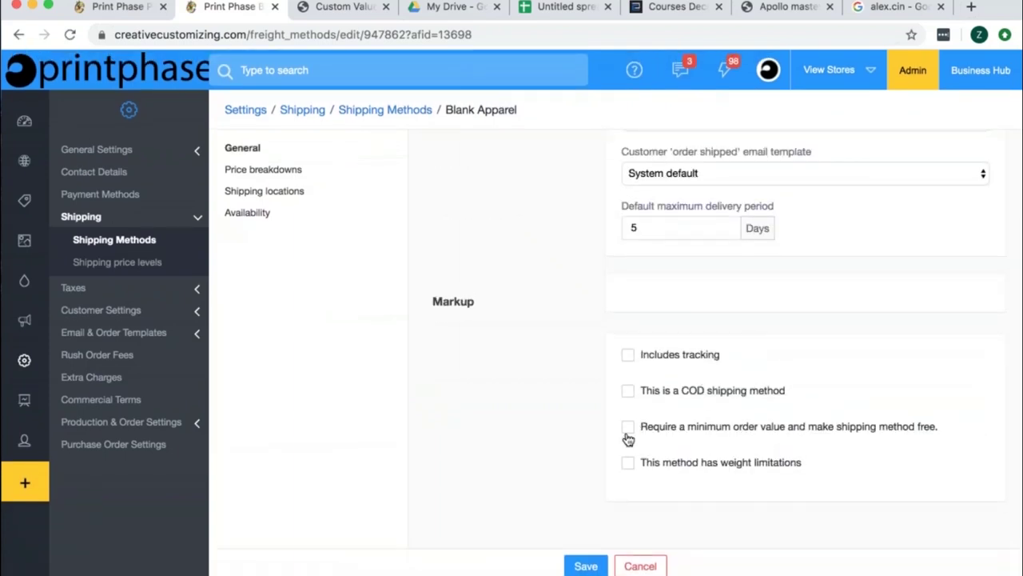
left_click(627, 428)
left_click(628, 428)
left_click(628, 392)
left_click(628, 391)
View the shipping method permissions of the DECA Chapters store group, and return to the store groups list.
left_click(64, 199)
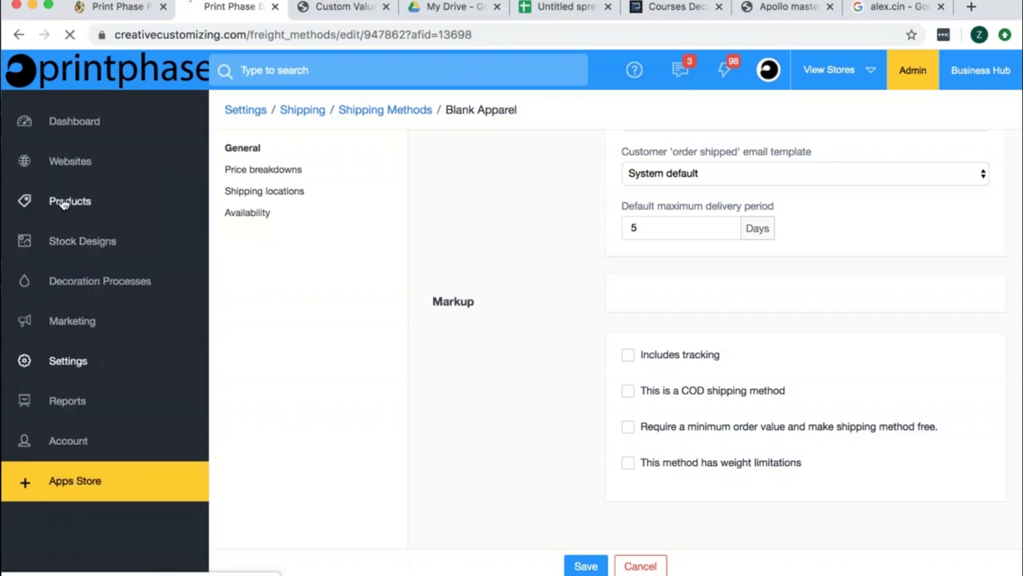
left_click(67, 169)
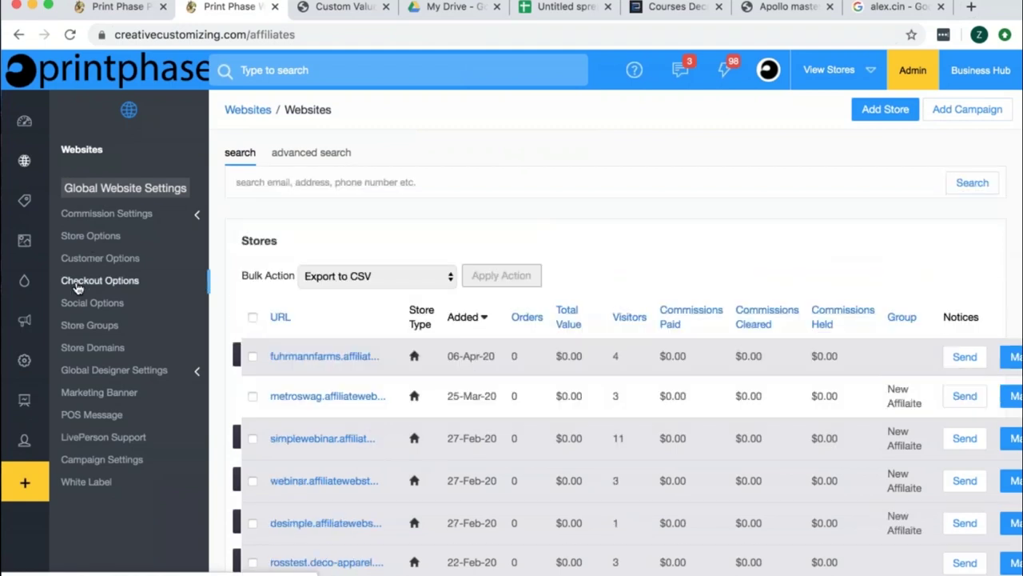
left_click(96, 329)
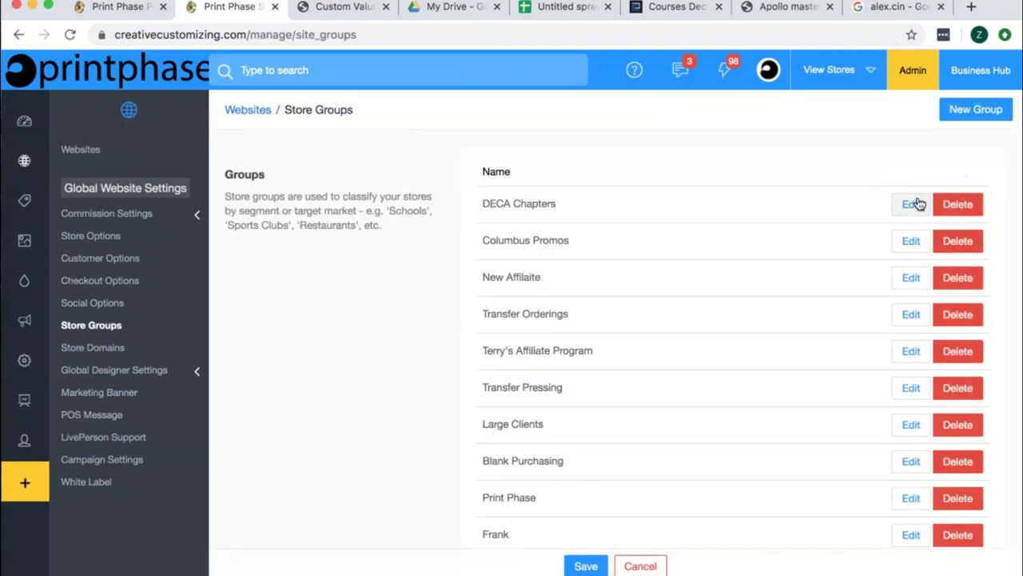
left_click(913, 204)
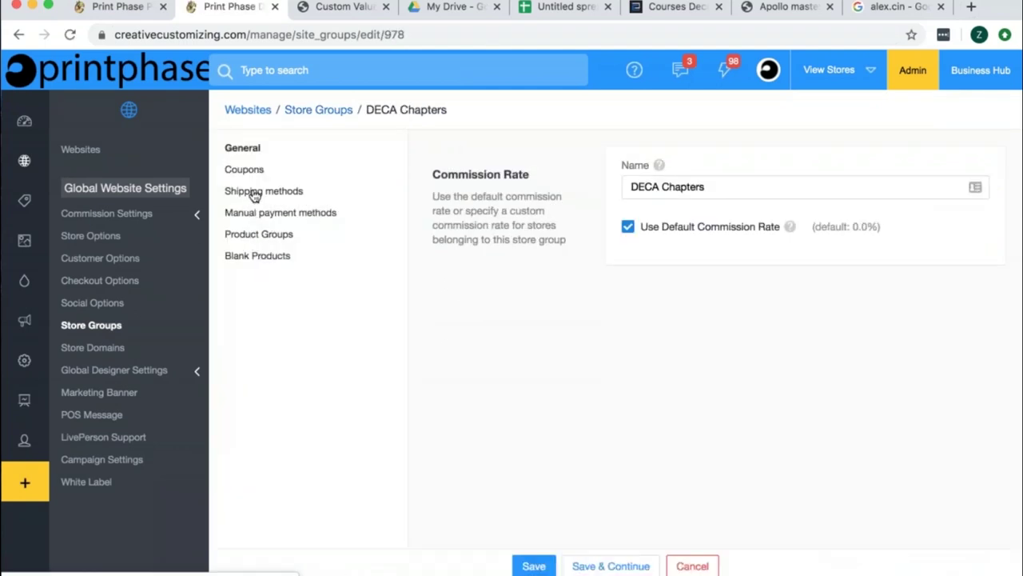
left_click(254, 193)
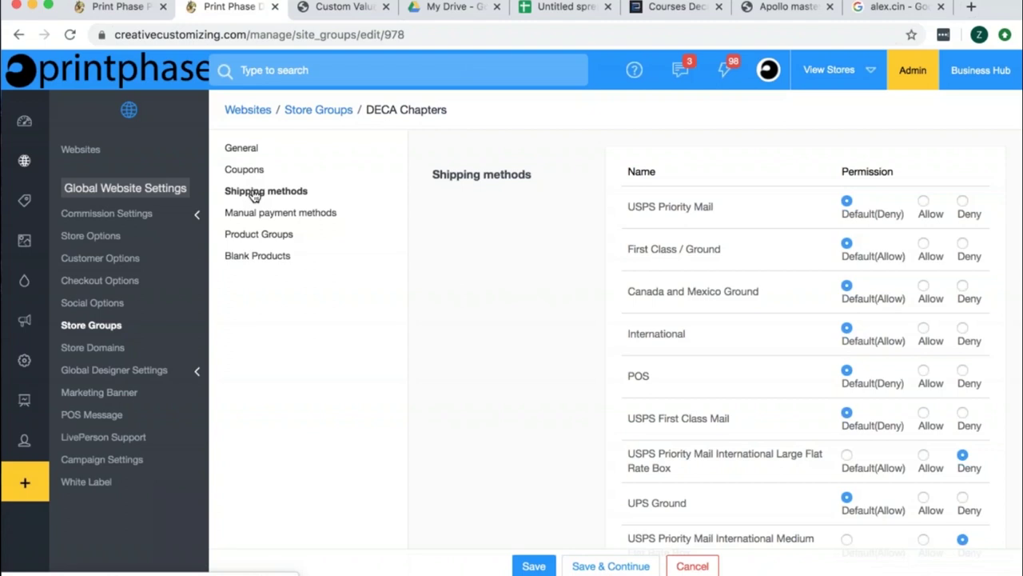
scroll(253, 196, "left", 5)
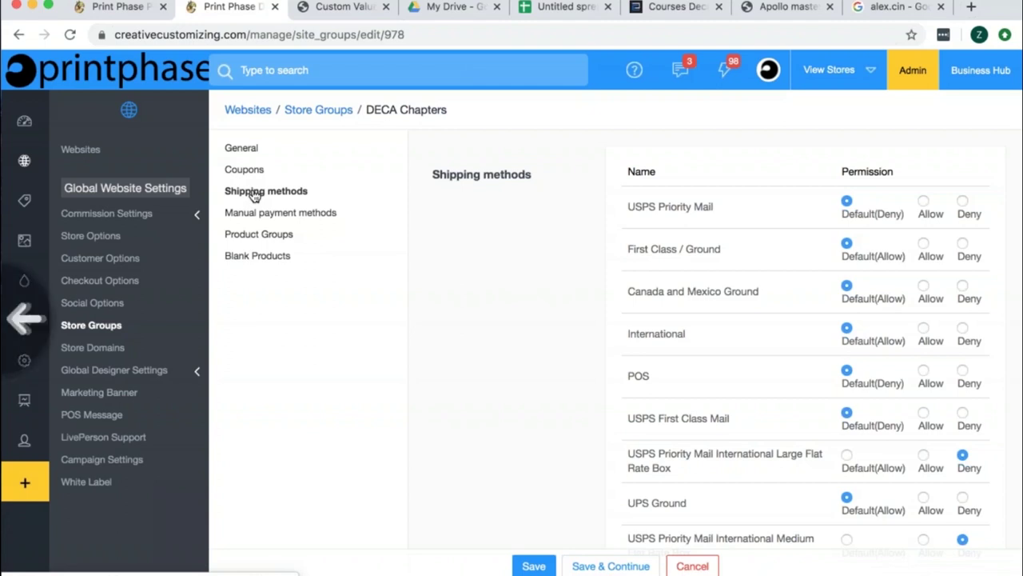
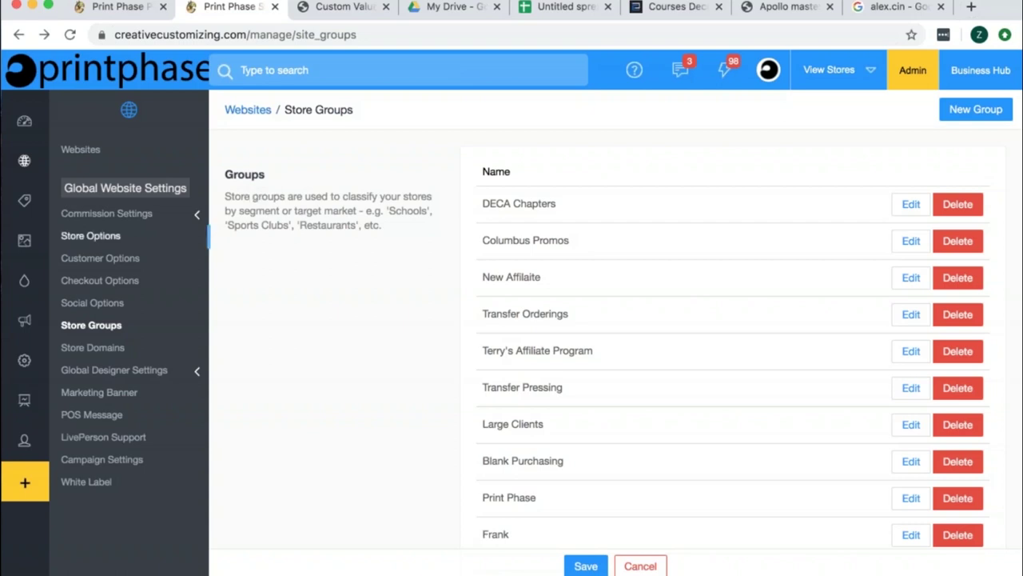
View the marketing coupon codes, and open the simplewebinar store's dashboard from the website list.
mouse_move(90, 324)
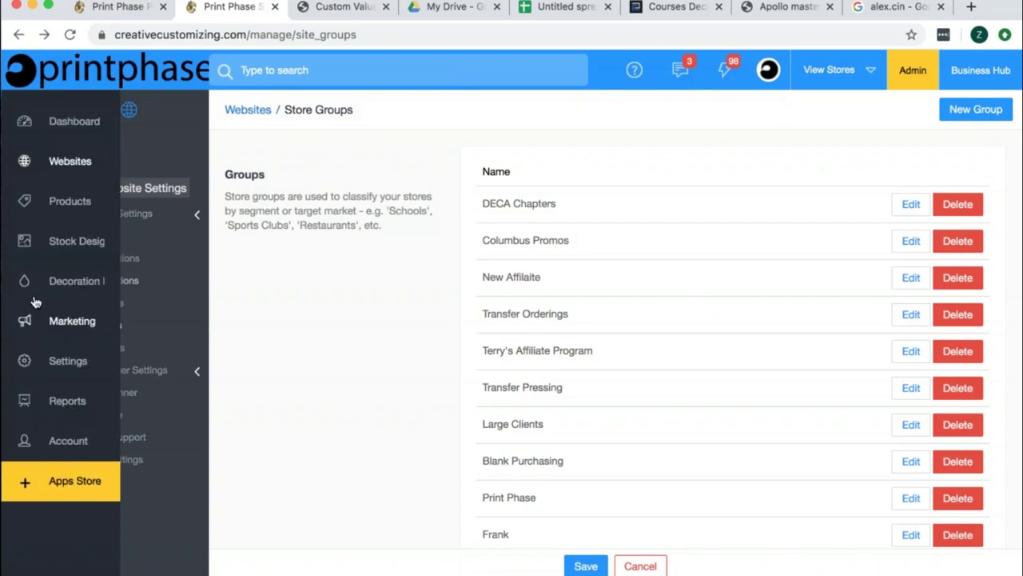
left_click(89, 326)
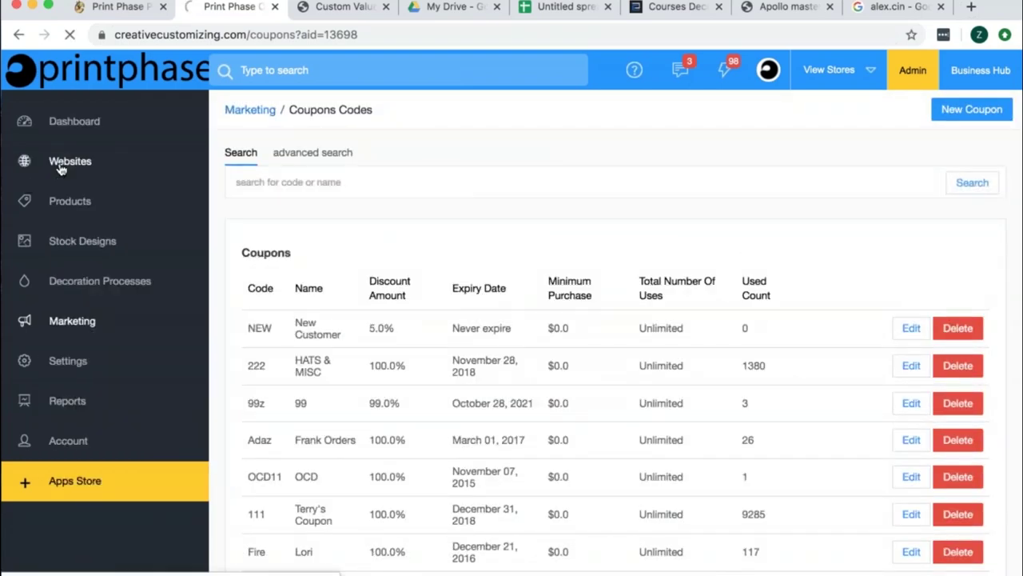
left_click(60, 166)
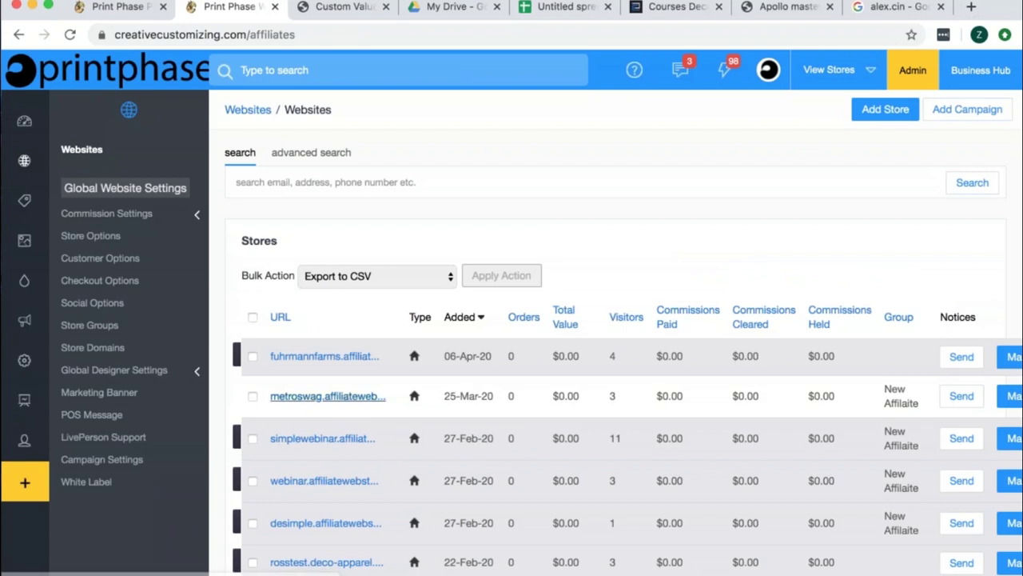
scroll(320, 539, "down", 2)
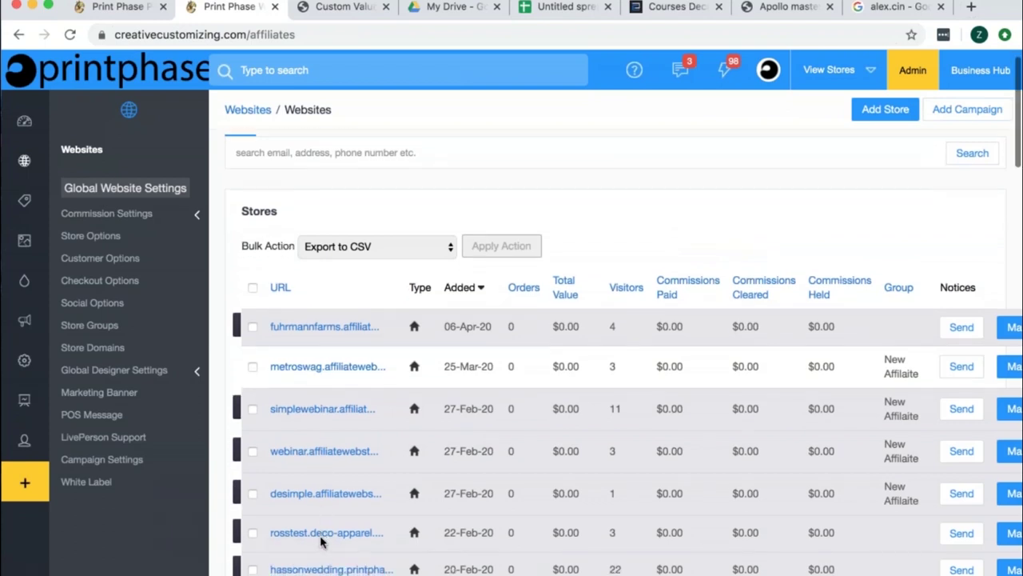
left_click(311, 397)
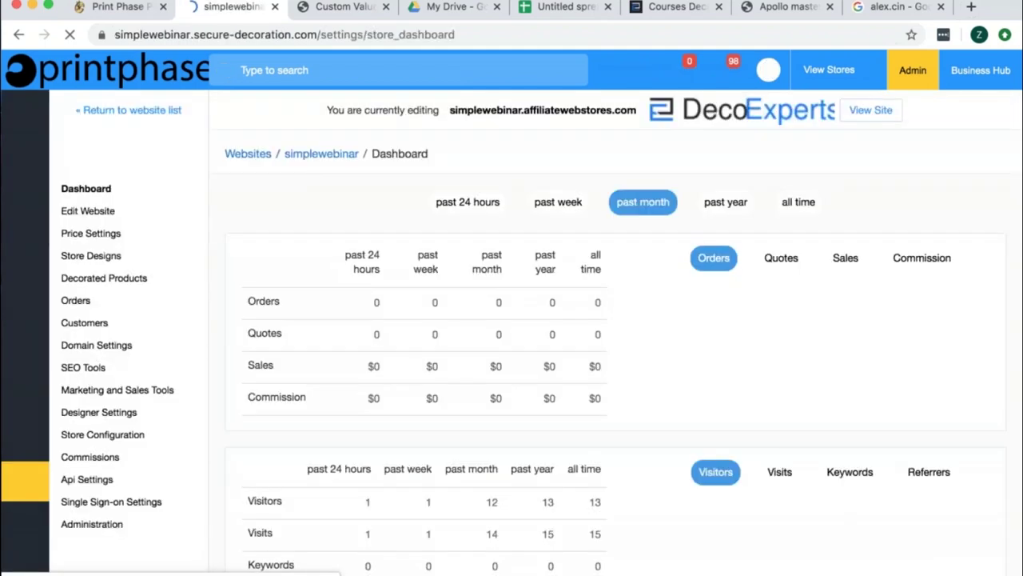
View the footer with the mailing list sign-up in the storefront preview, and return to the simplewebinar dashboard.
left_click(330, 8)
scroll(837, 371, "down", 10)
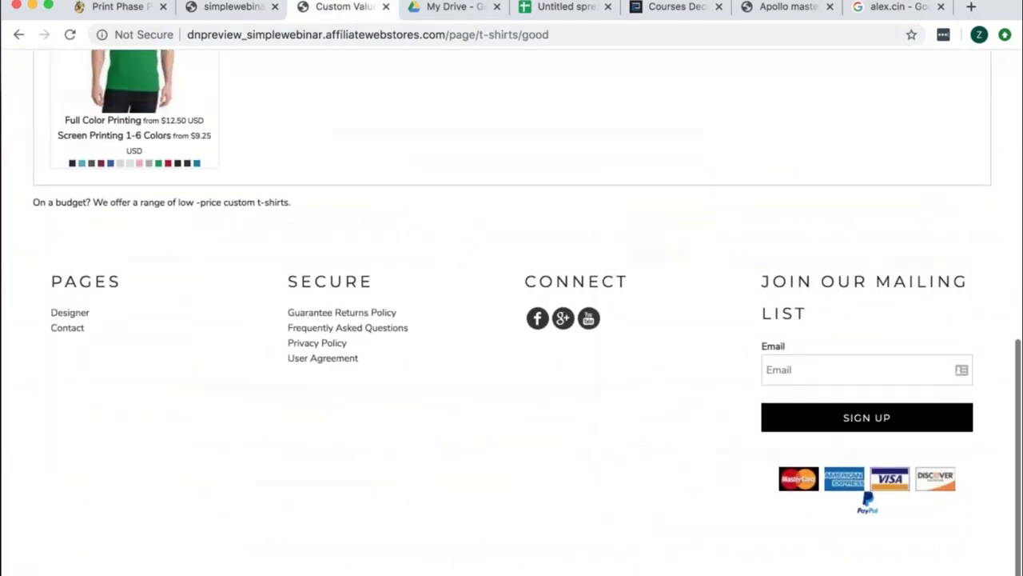
left_click(247, 11)
scroll(132, 391, "down", 1)
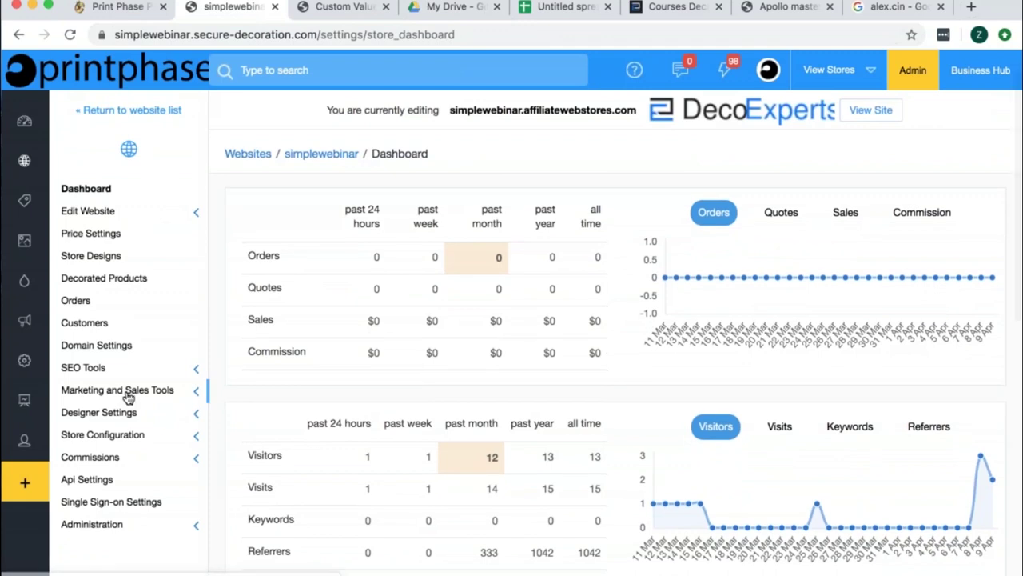
View the simplewebinar store's Marketing and Sales Tools options, and return to the global marketing section.
left_click(128, 391)
scroll(128, 392, "down", 2)
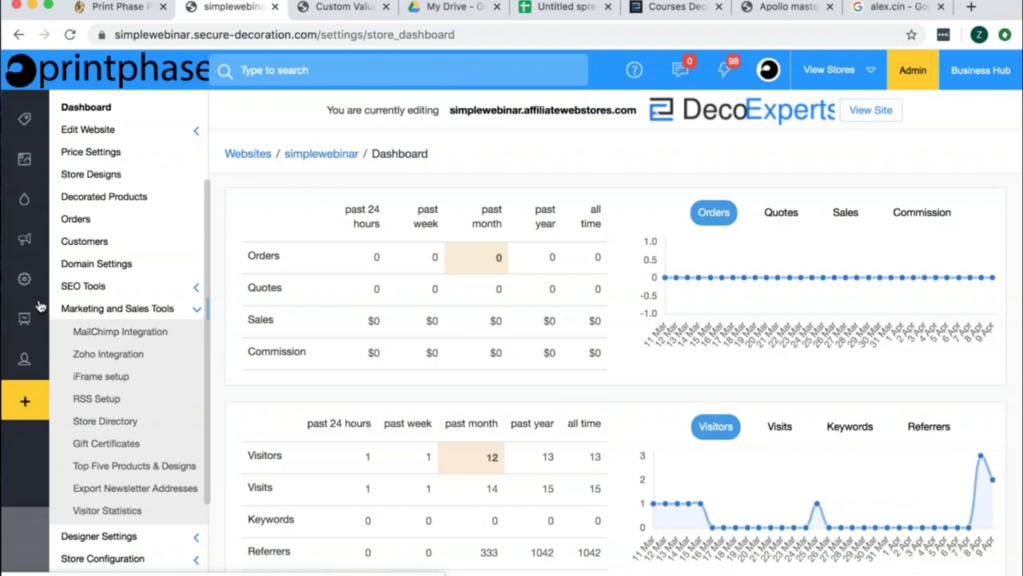
left_click(58, 241)
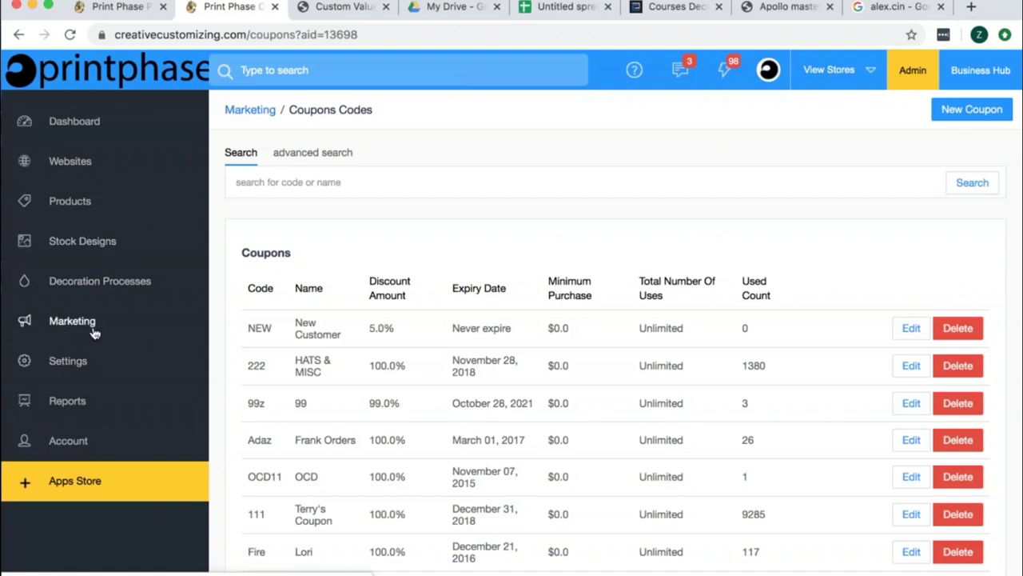
left_click(62, 327)
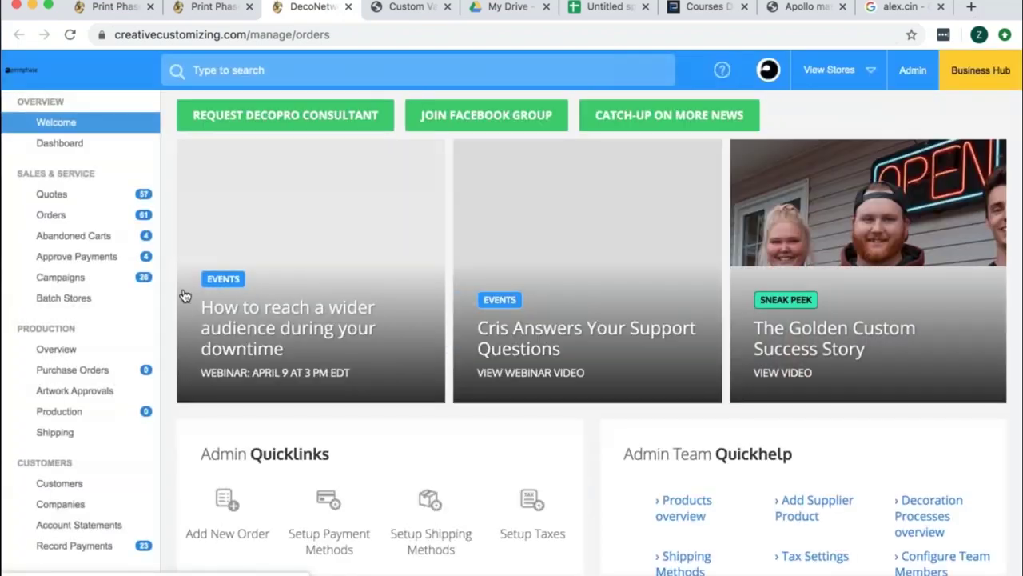
Open Customers in the Business Hub, and switch to the top of the Good T-shirts page in the storefront preview.
left_click(50, 484)
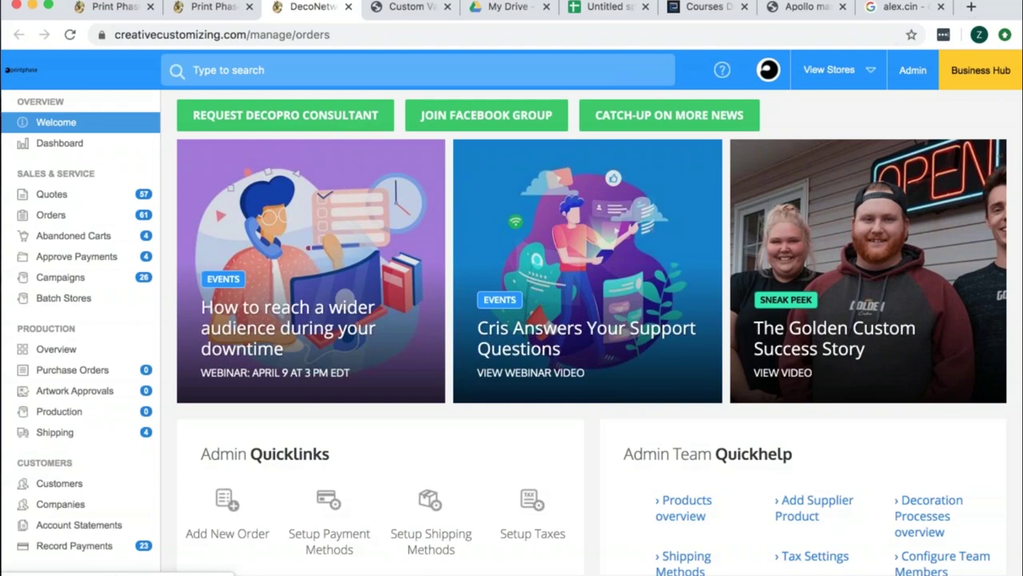
left_click(396, 8)
left_click(308, 8)
left_click(74, 484)
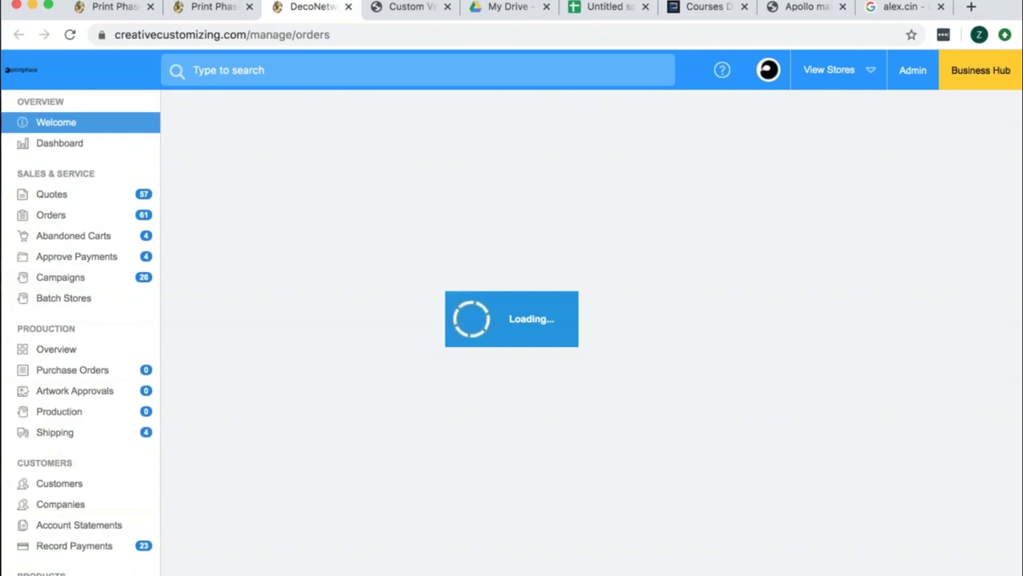
left_click(381, 14)
scroll(411, 235, "up", 15)
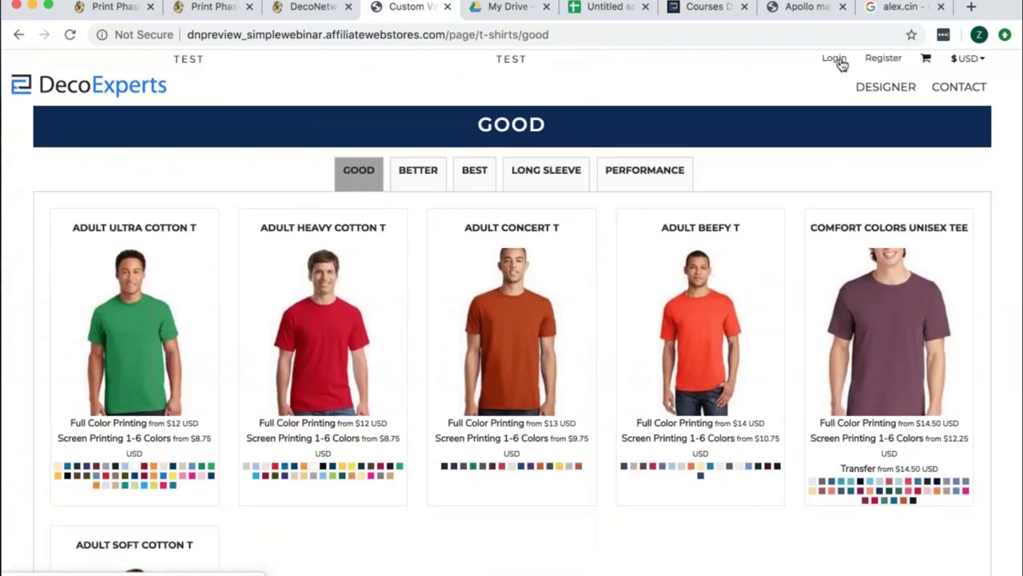
Open the first customer's record, view their designs, orders, quotes and account details, and return to the storefront preview.
left_click(313, 8)
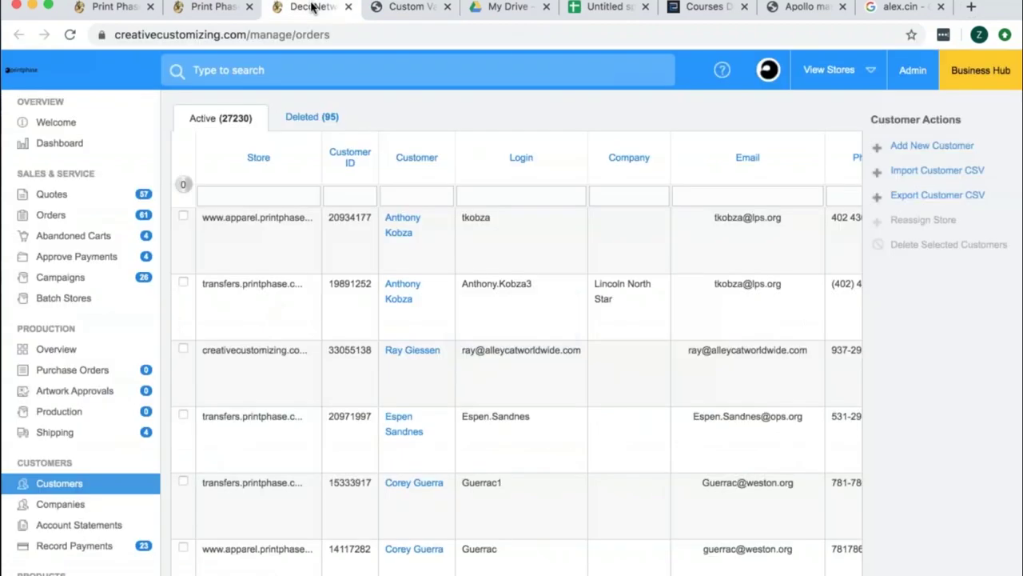
left_click(403, 240)
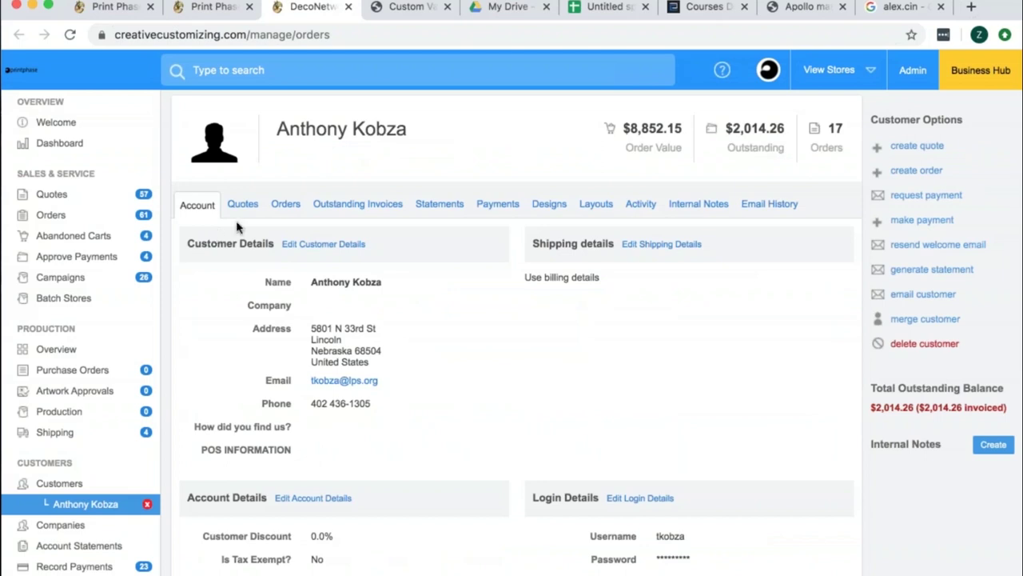
left_click(552, 205)
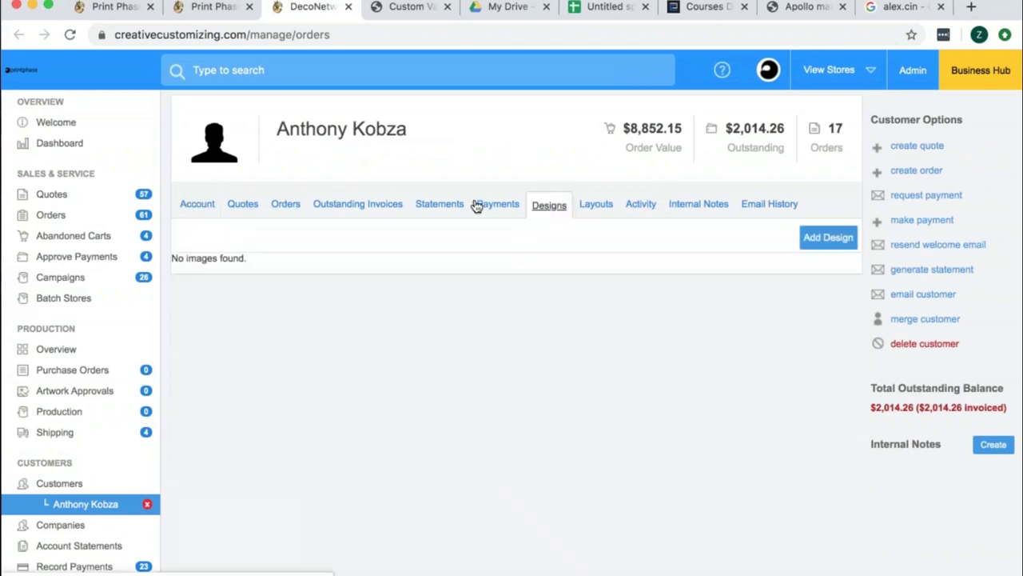
left_click(285, 208)
left_click(242, 209)
left_click(201, 210)
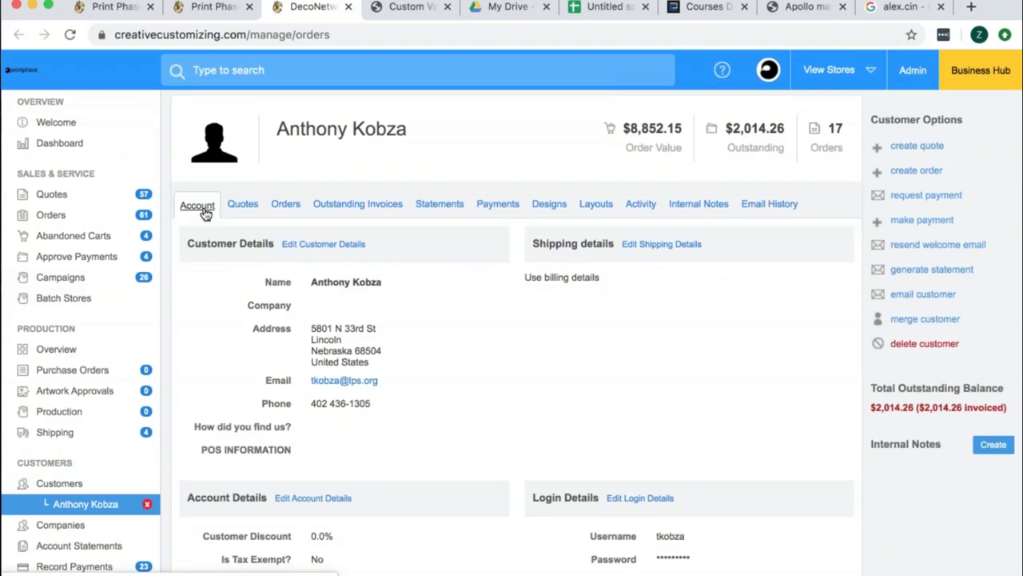
left_click(391, 6)
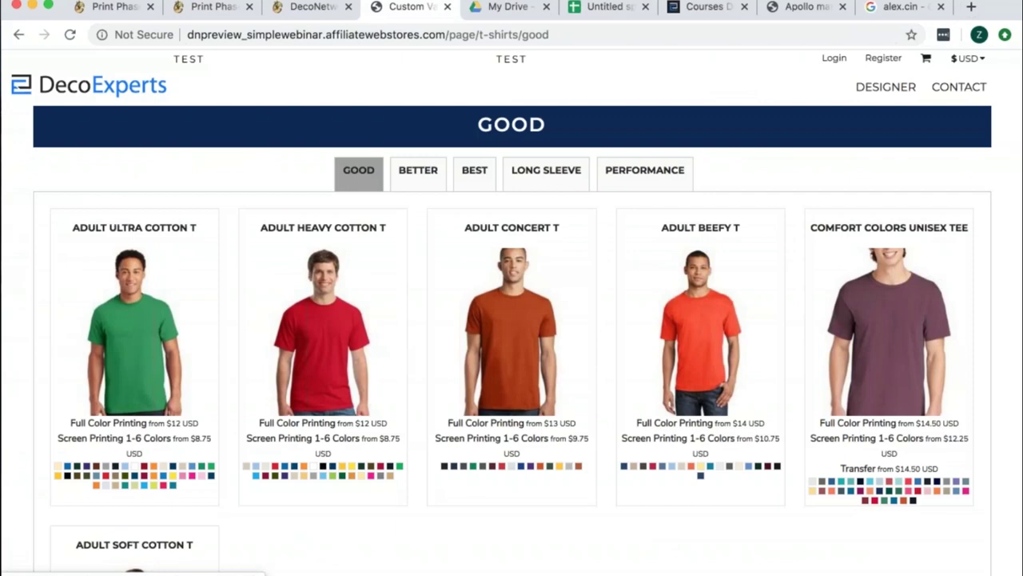
left_click(202, 7)
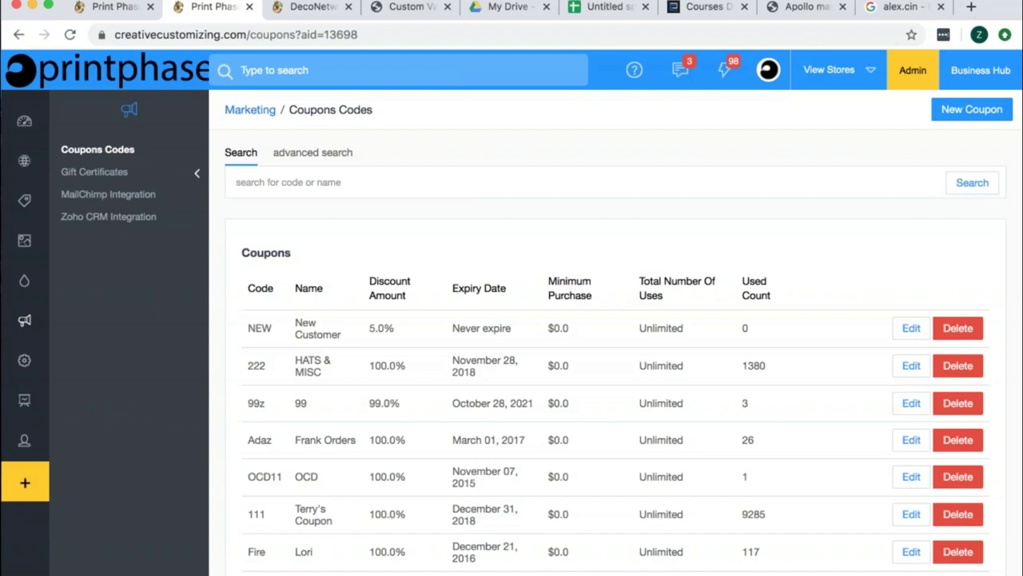
left_click(907, 6)
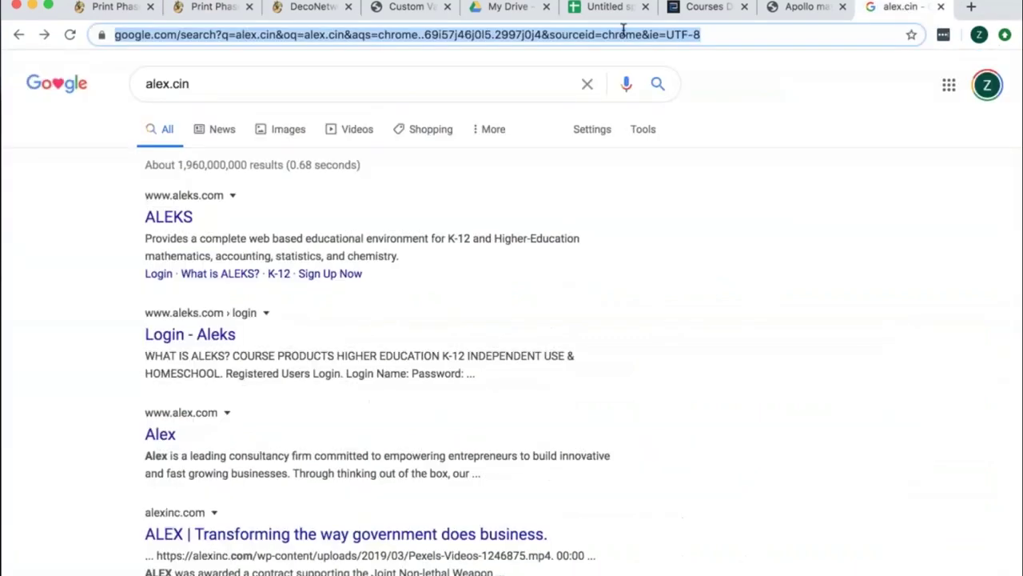
type("face")
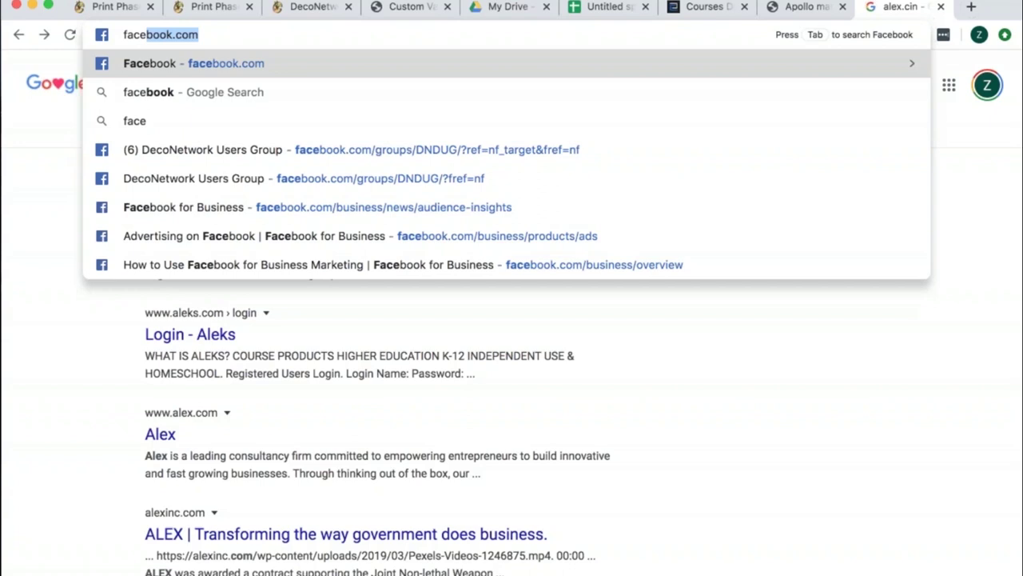
key("BackSpace")
key("BackSpace")
key("BackSpace")
key("BackSpace")
key("BackSpace")
type("tw")
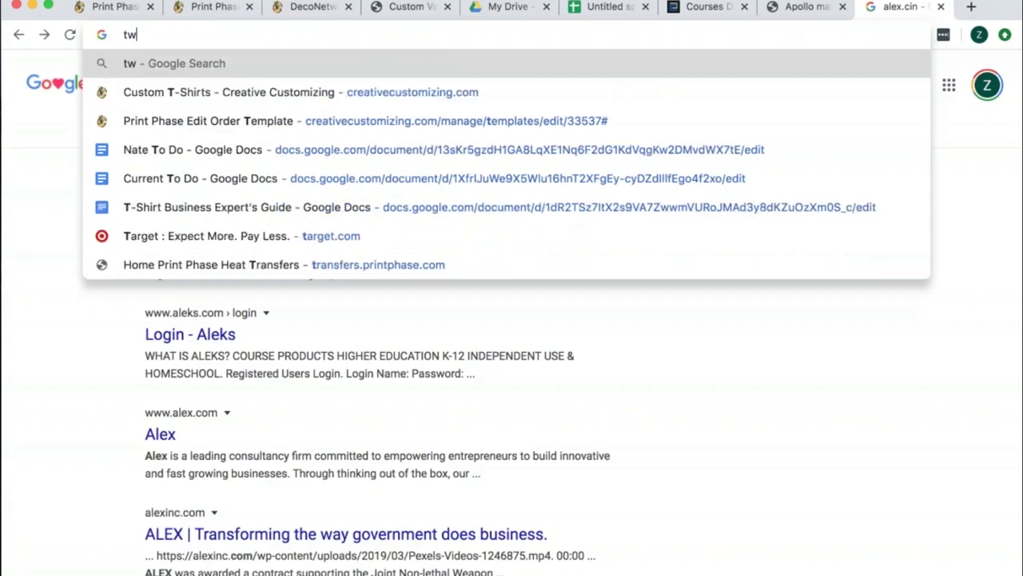
type("it")
key("BackSpace")
key("BackSpace")
key("BackSpace")
key("BackSpace")
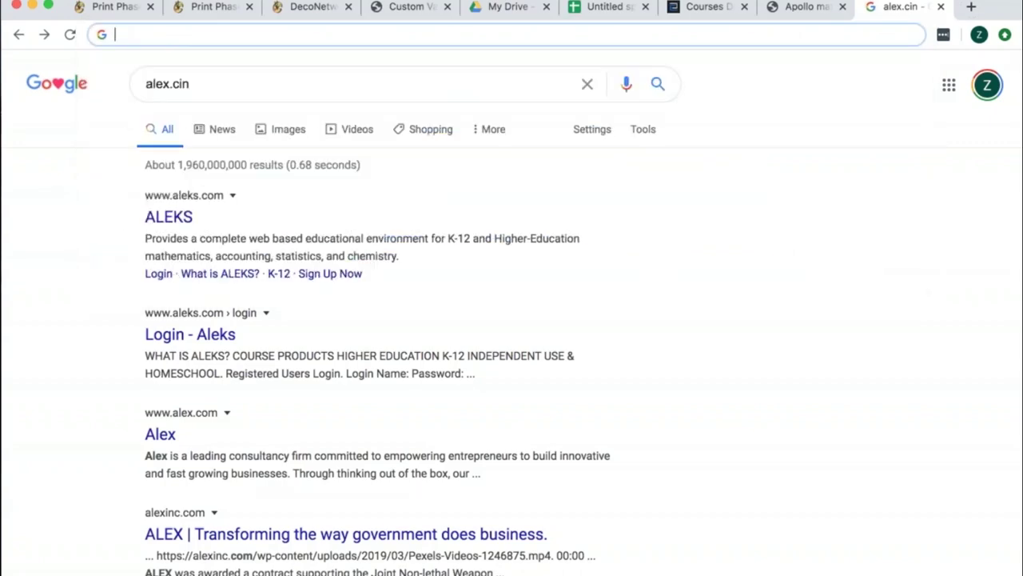
type("youtu")
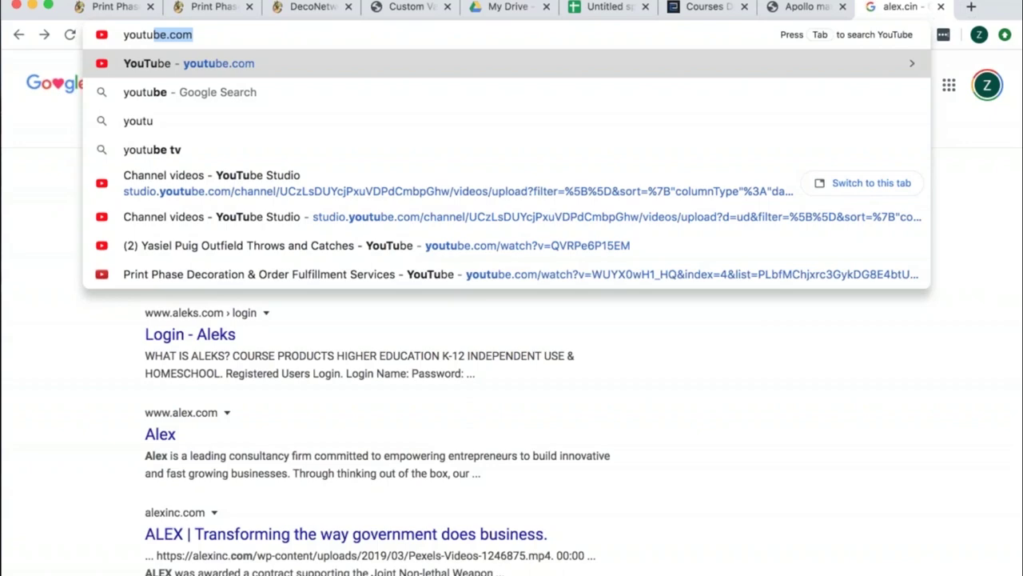
Return to the website list, open the simplewebinar store, and open its Website Pages editor.
left_click(116, 7)
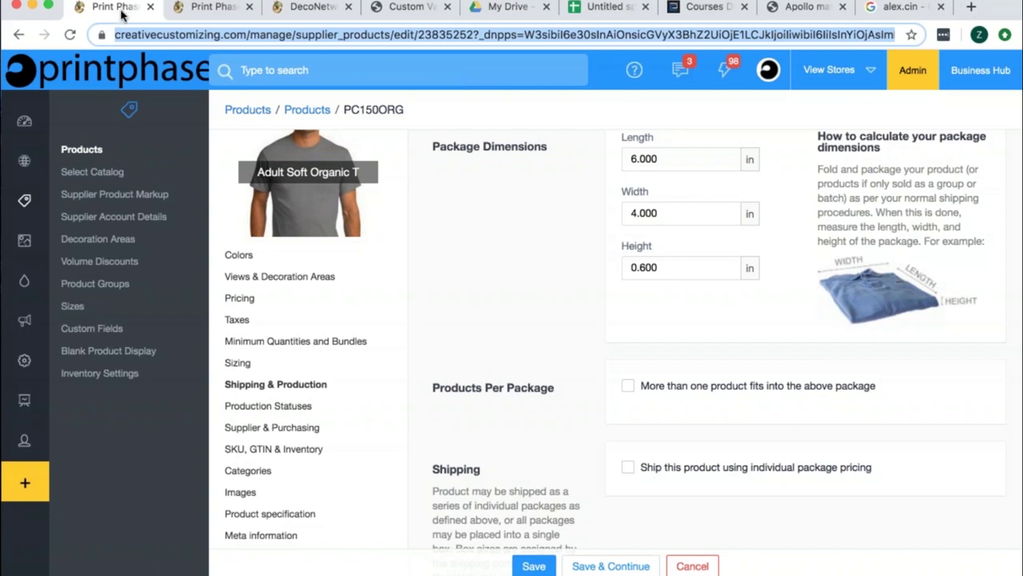
left_click(192, 7)
mouse_move(90, 163)
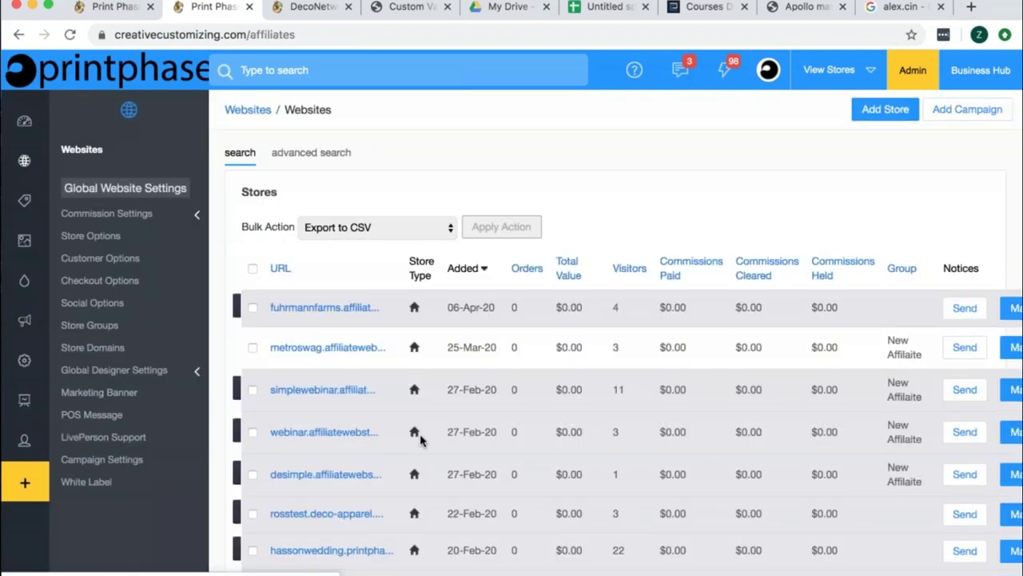
left_click(339, 439)
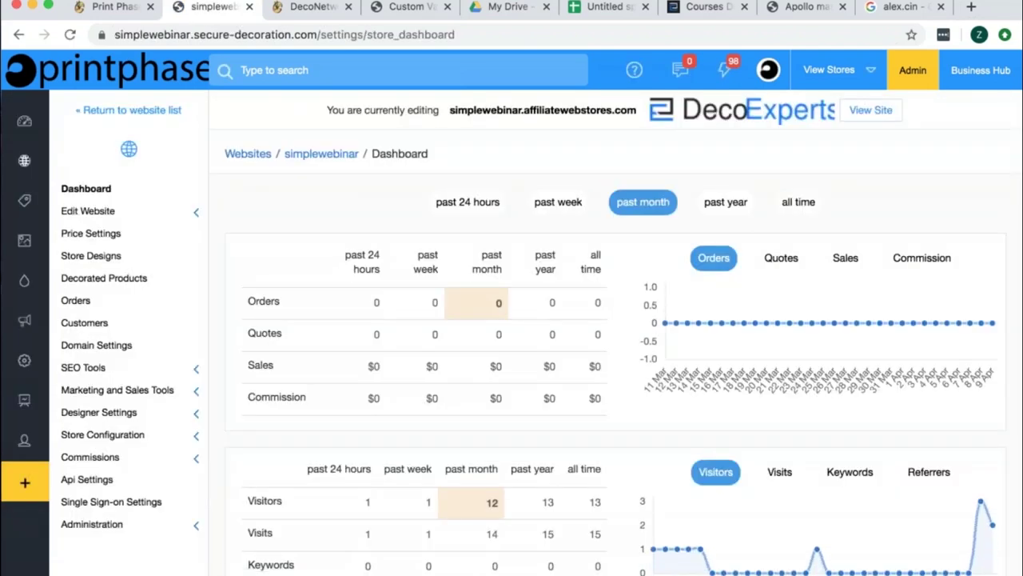
left_click(137, 214)
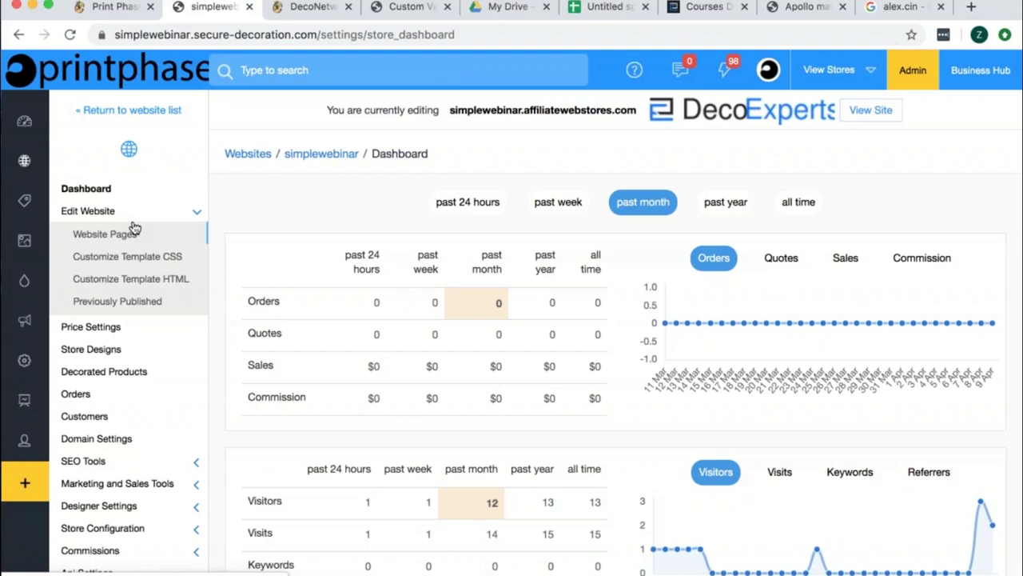
left_click(134, 233)
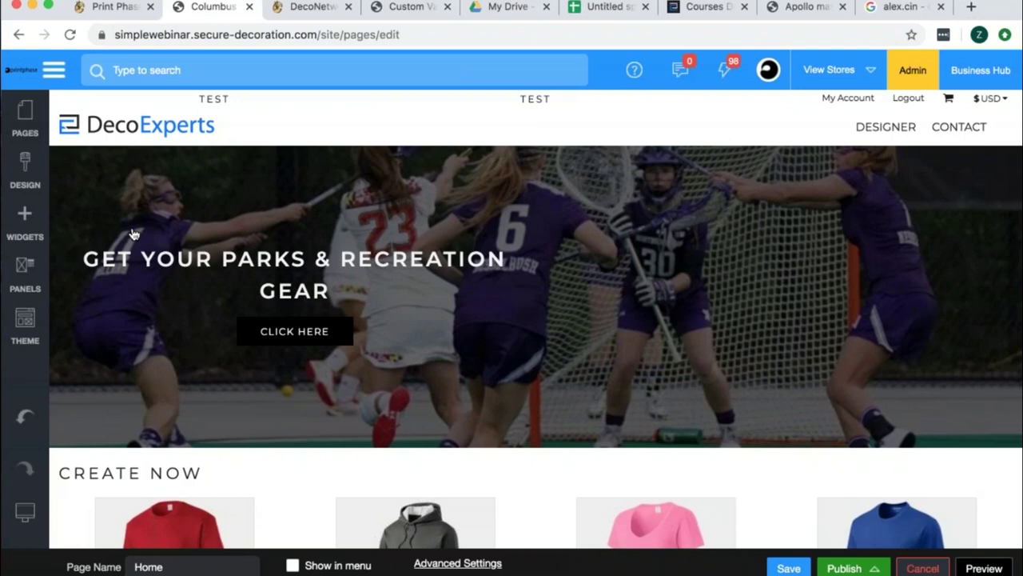
Show the Products page in the site menu and save the page.
left_click(24, 128)
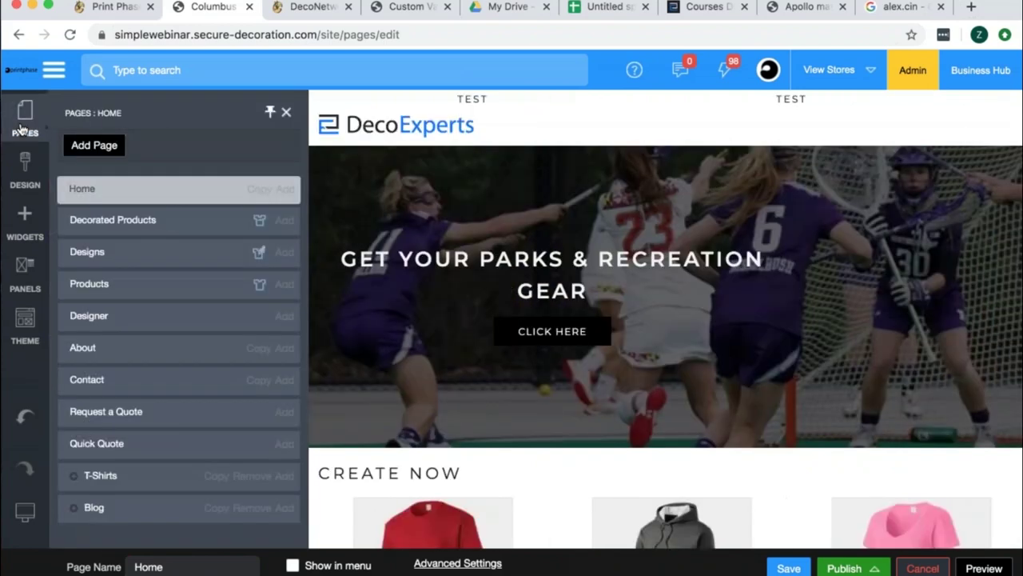
left_click(89, 289)
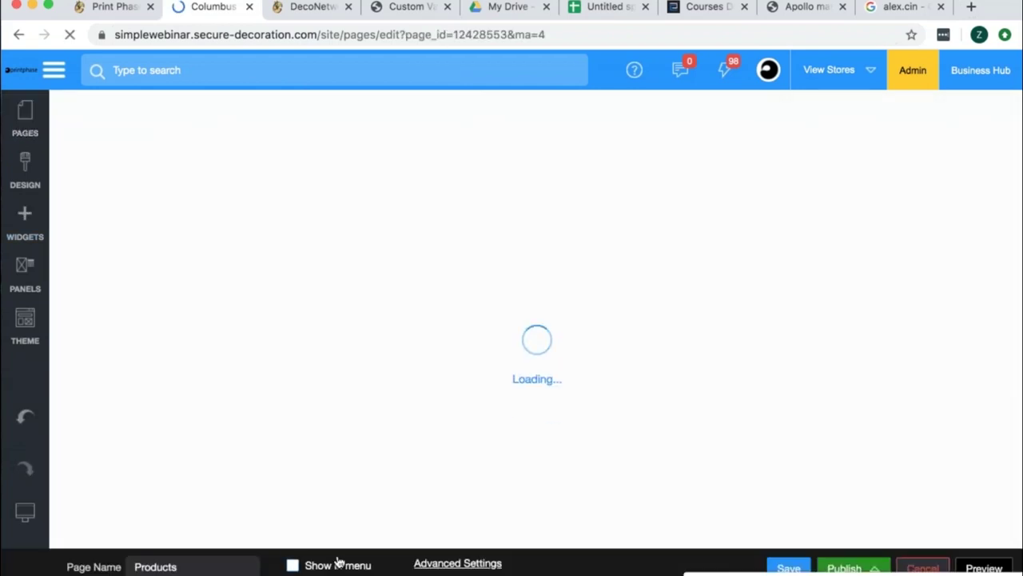
left_click(337, 562)
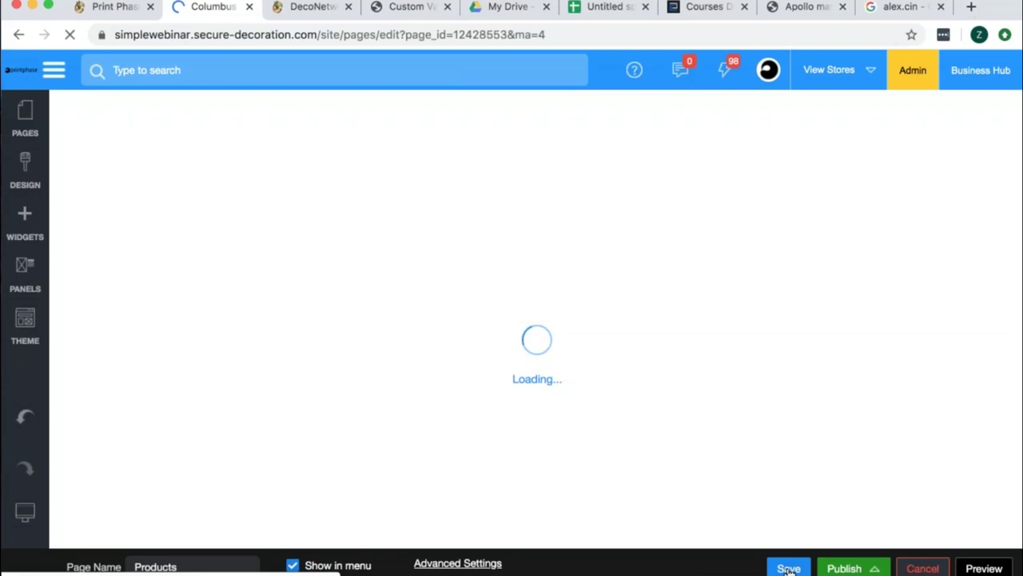
left_click(789, 568)
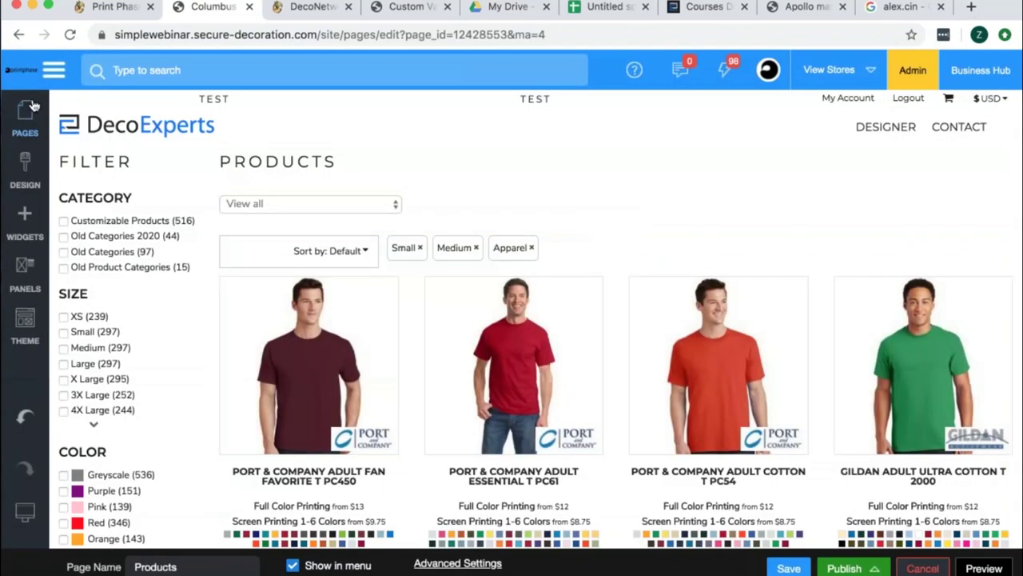
Add a new page named Services and place it directly below Products in the page list.
left_click(25, 111)
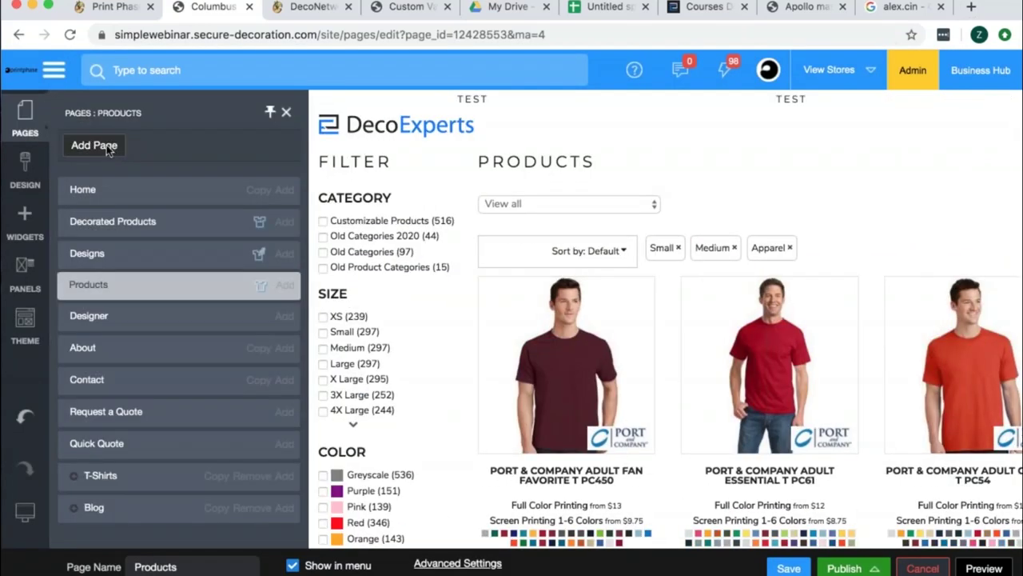
left_click(167, 164)
type("Services")
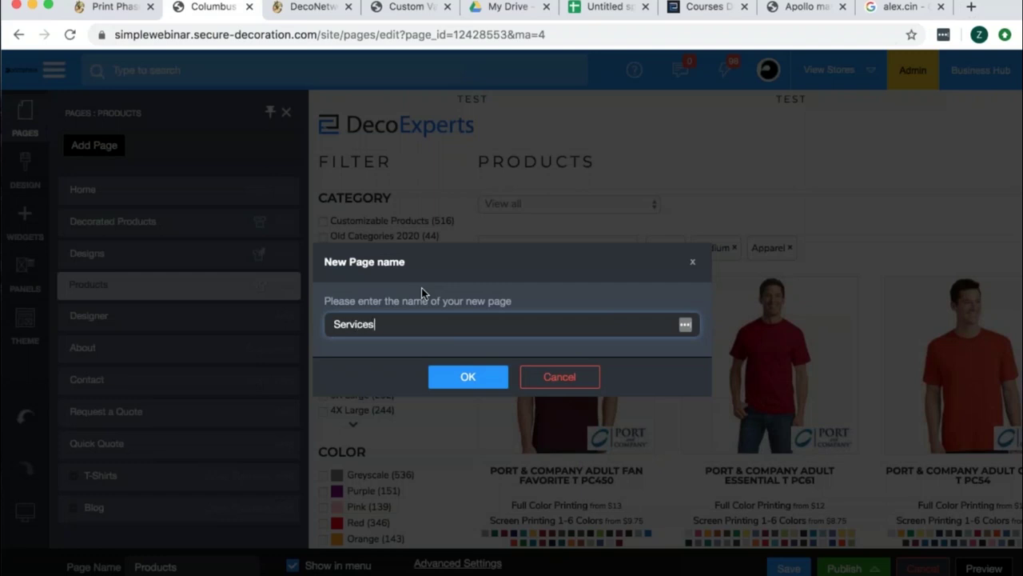
left_click(467, 377)
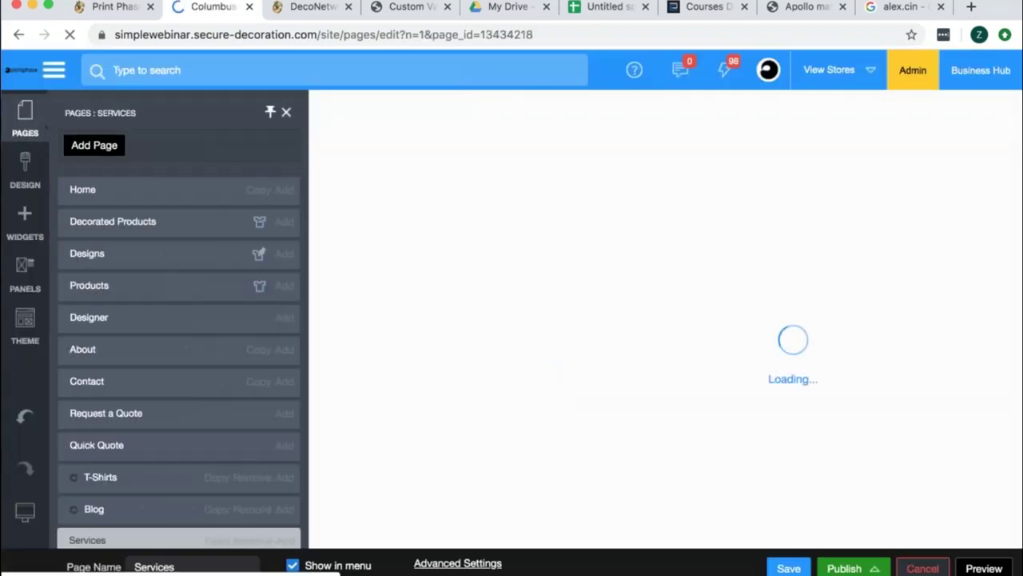
left_click_drag(76, 540, 106, 311)
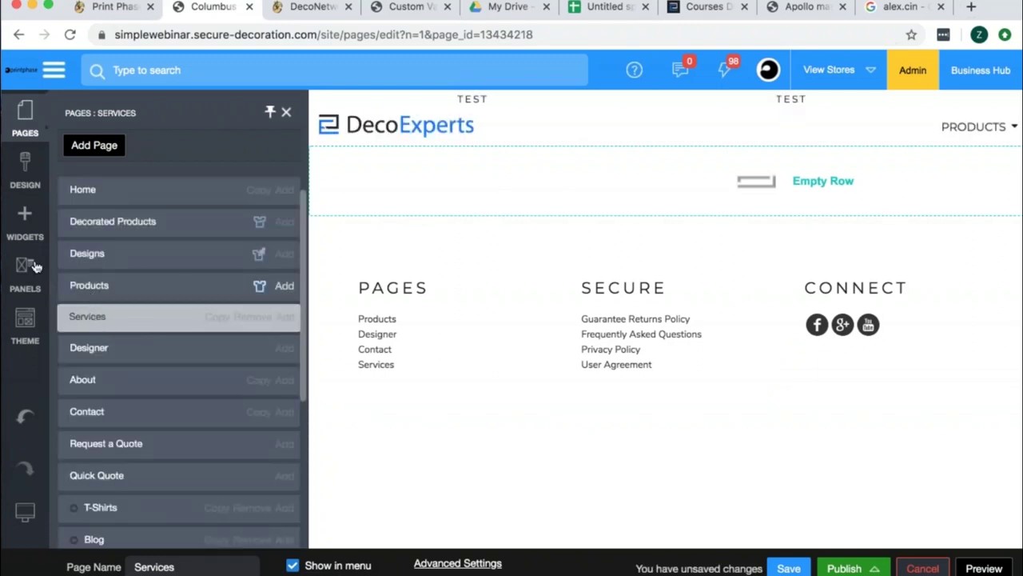
Add a heading reading SCREEN PRINTING to the Services page and save the page.
left_click(23, 232)
left_click_drag(292, 296, 503, 178)
left_click(500, 162)
type("SCREEN PINTING")
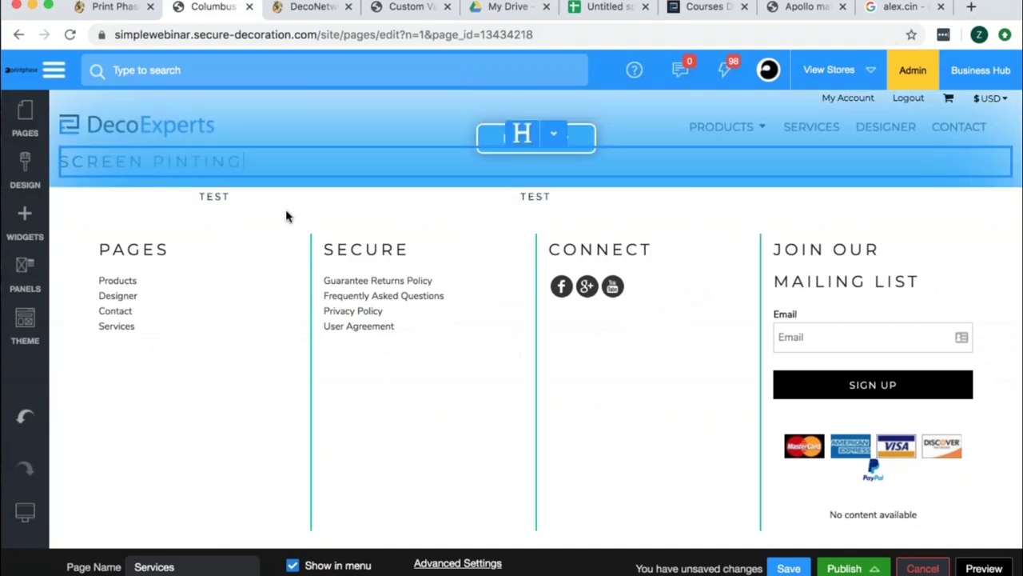
left_click(167, 160)
type("R")
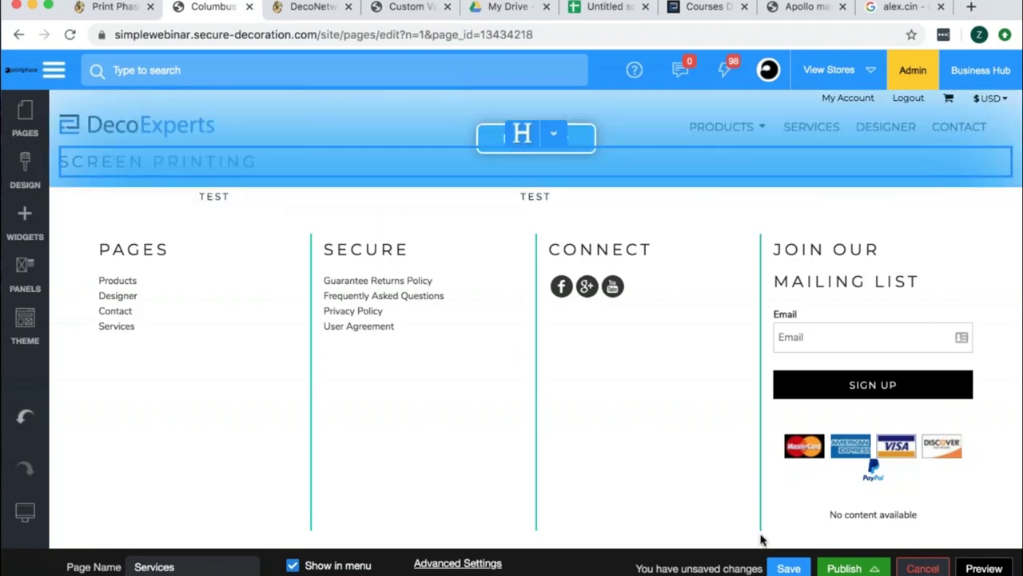
left_click(789, 568)
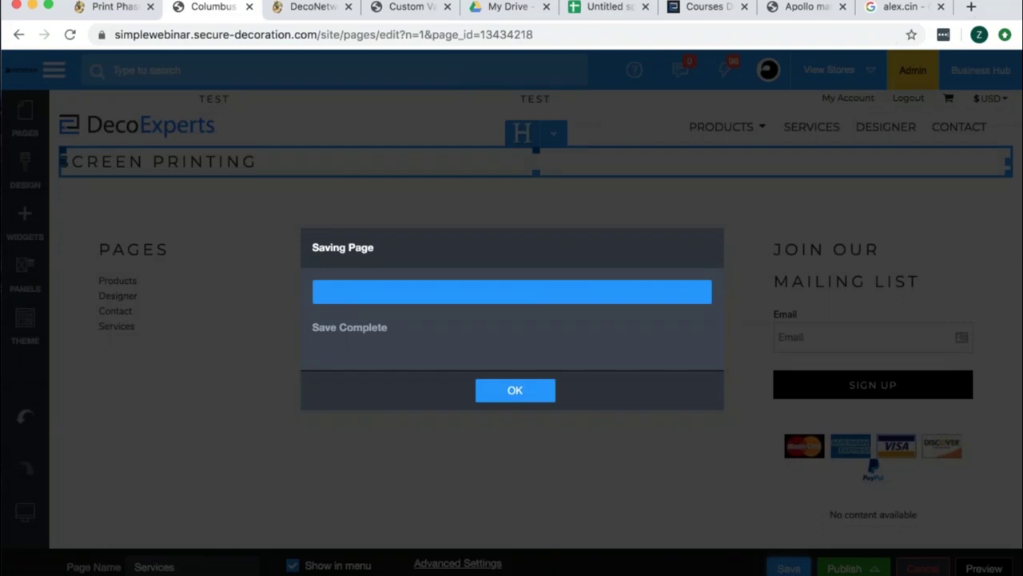
left_click(502, 400)
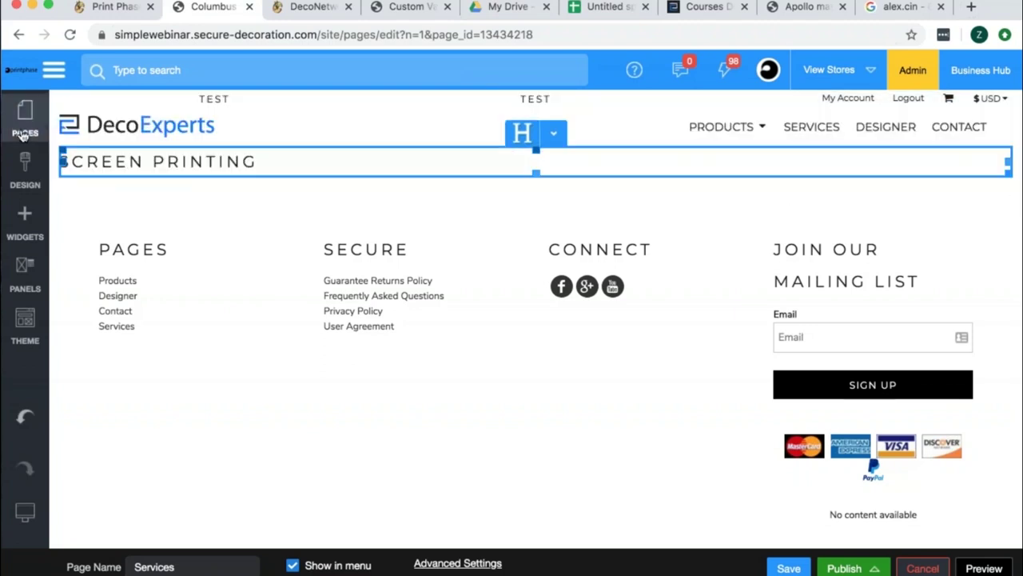
Show the About and Request a Quote pages in the site menu, saving each page.
left_click(24, 133)
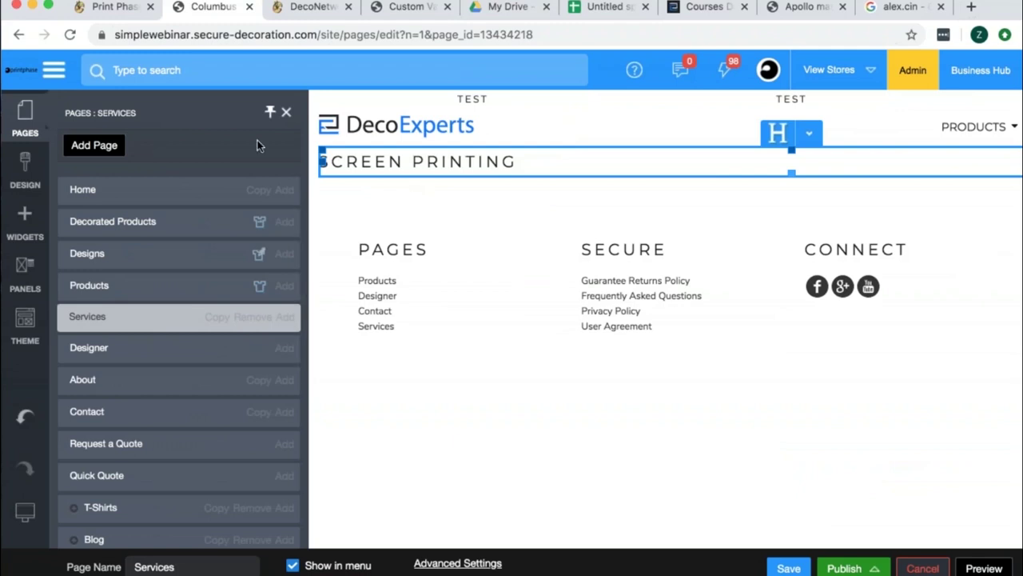
left_click(286, 112)
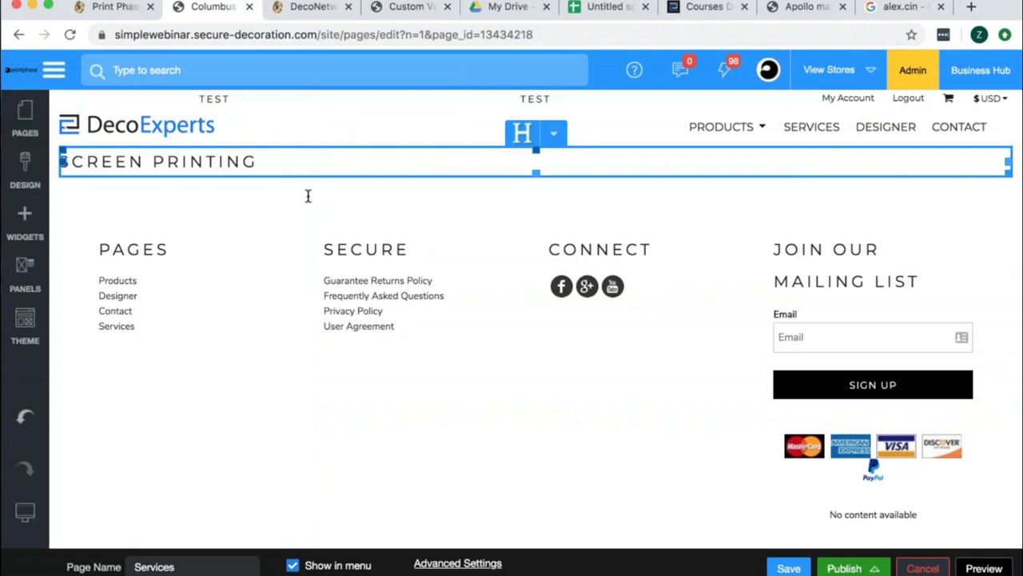
left_click(25, 120)
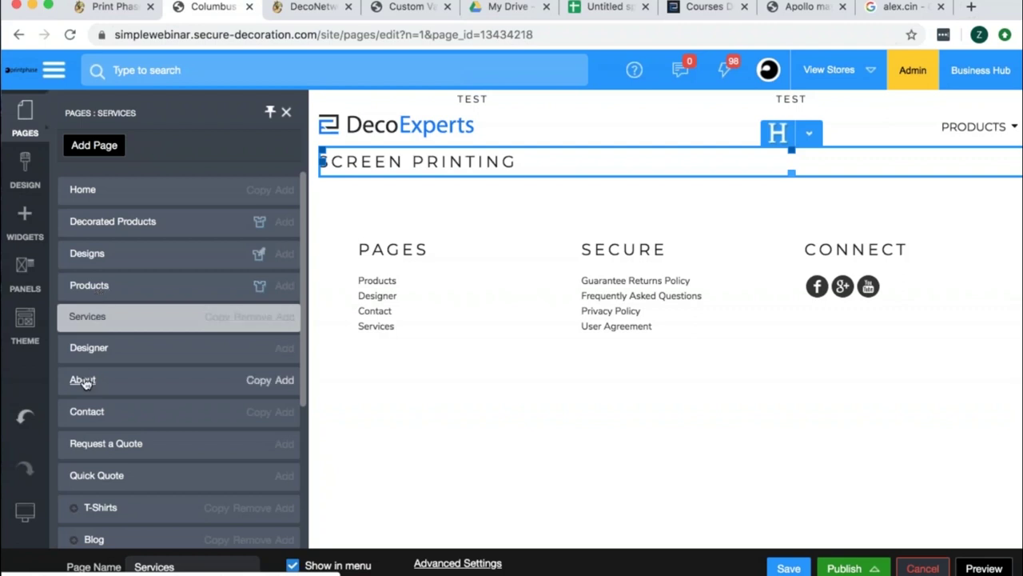
left_click(92, 413)
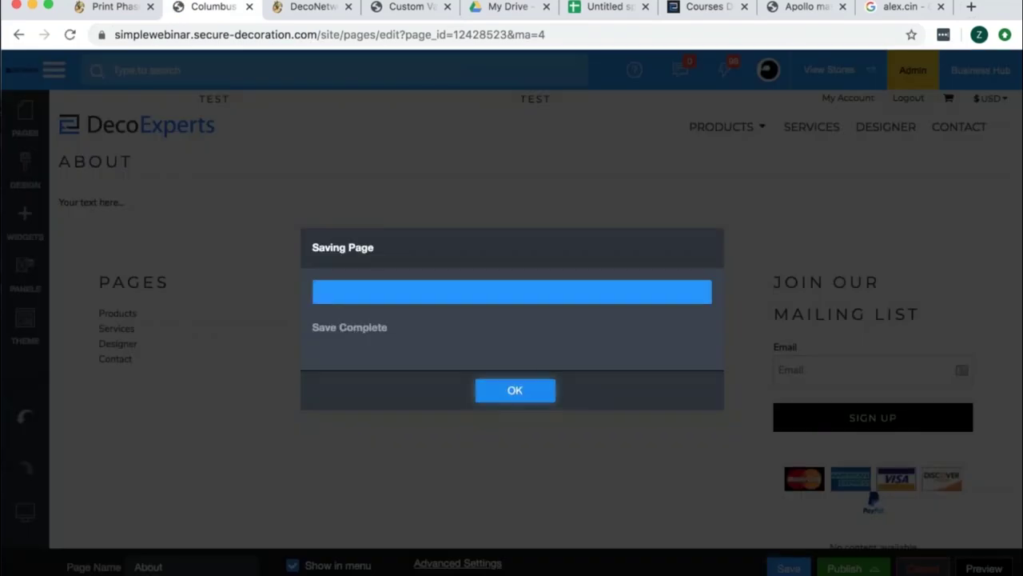
scroll(87, 397, "down", 2)
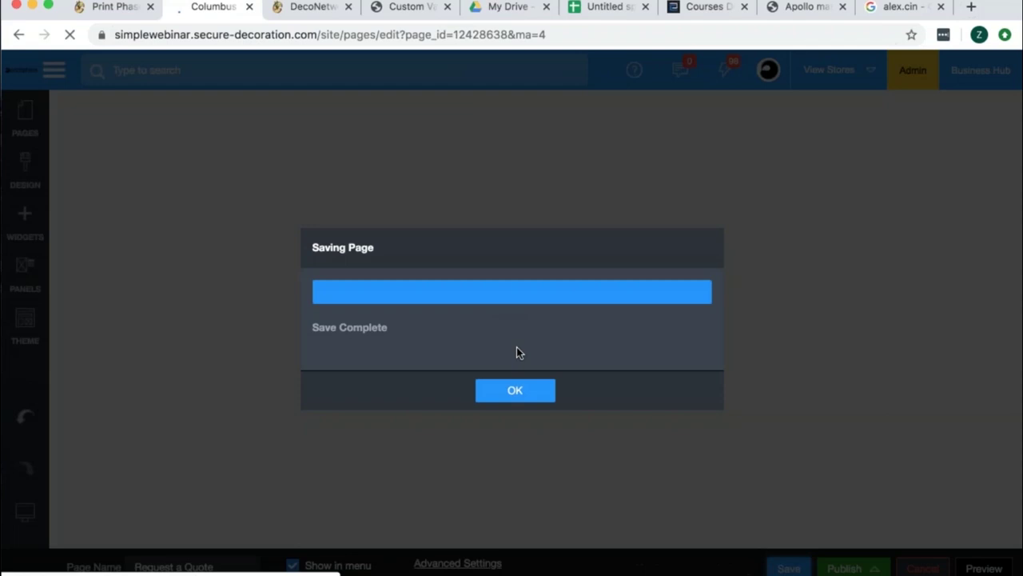
left_click(515, 389)
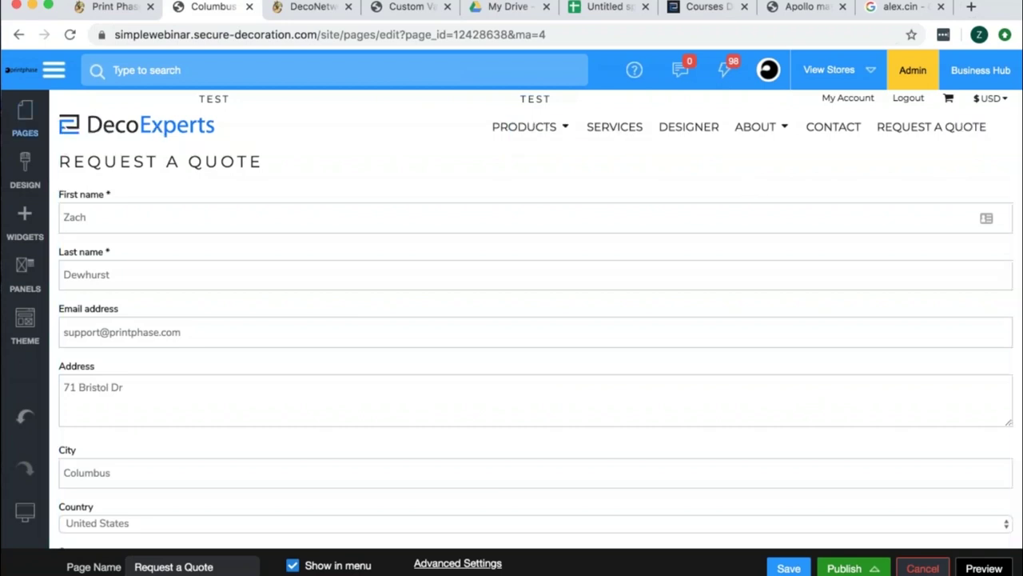
Hide the Designer page from the site menu and save the page.
left_click(24, 120)
left_click(89, 349)
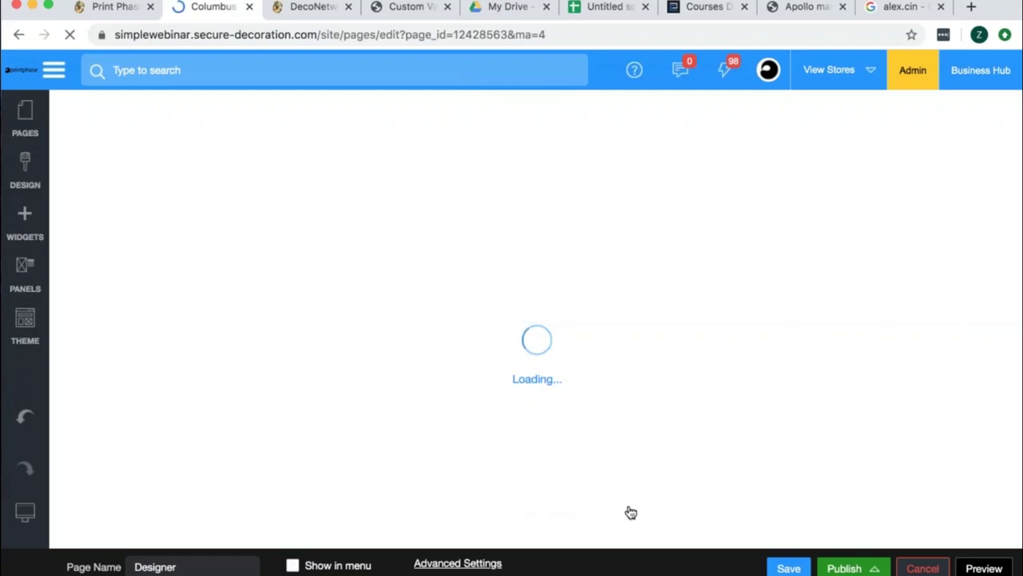
left_click(787, 568)
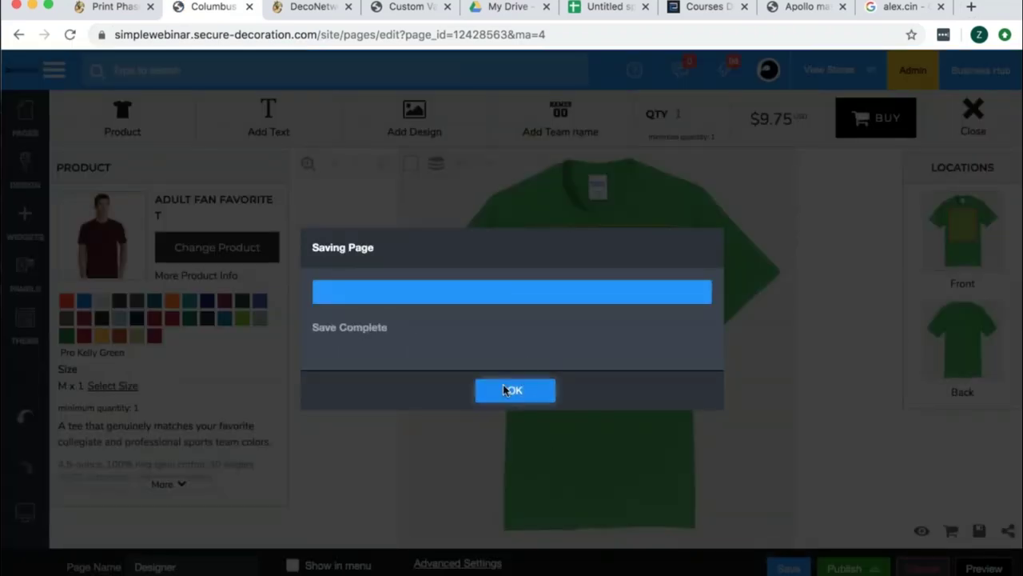
left_click(514, 390)
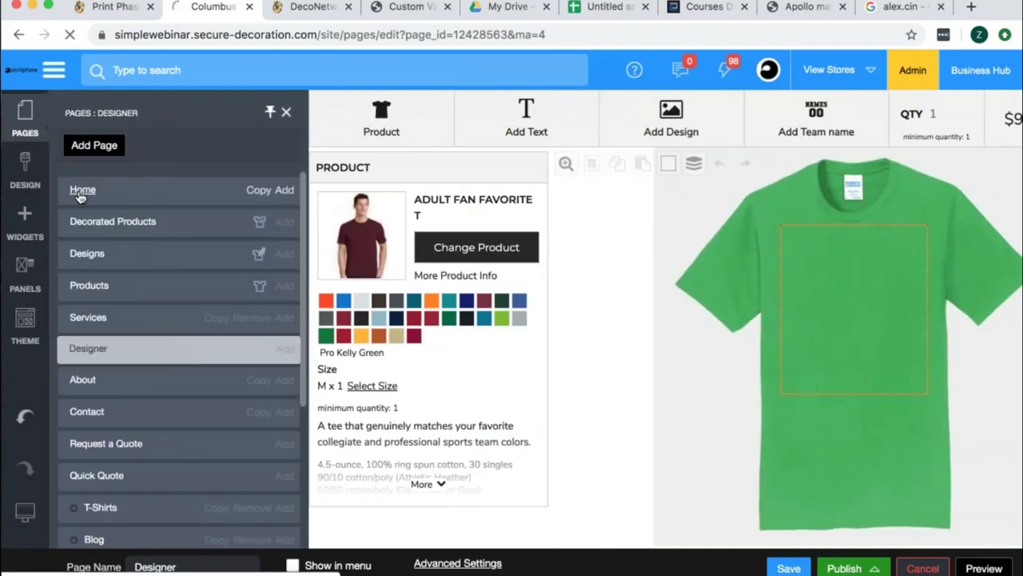
Open the Home page in the editor and save it.
left_click(80, 193)
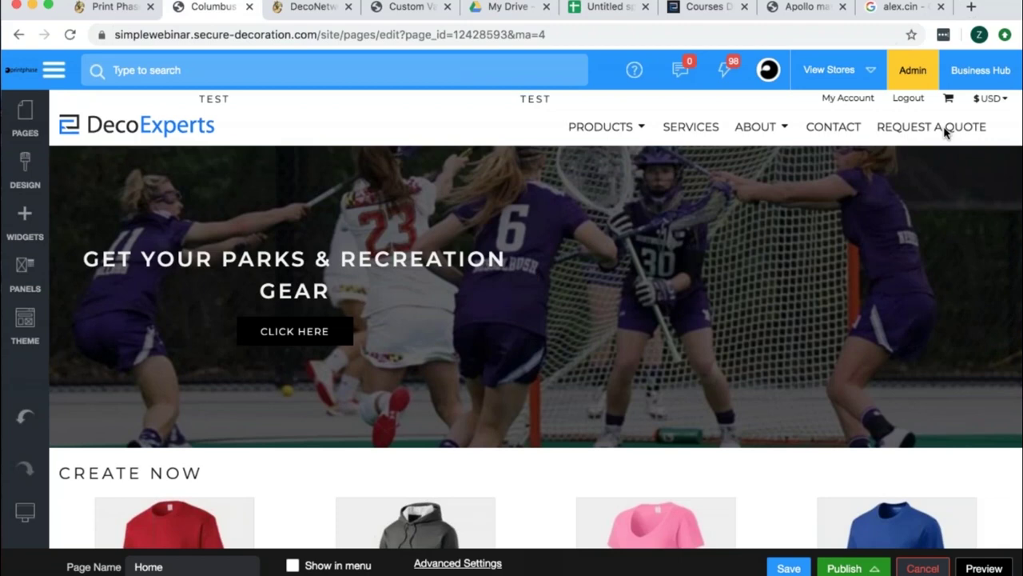
left_click(788, 567)
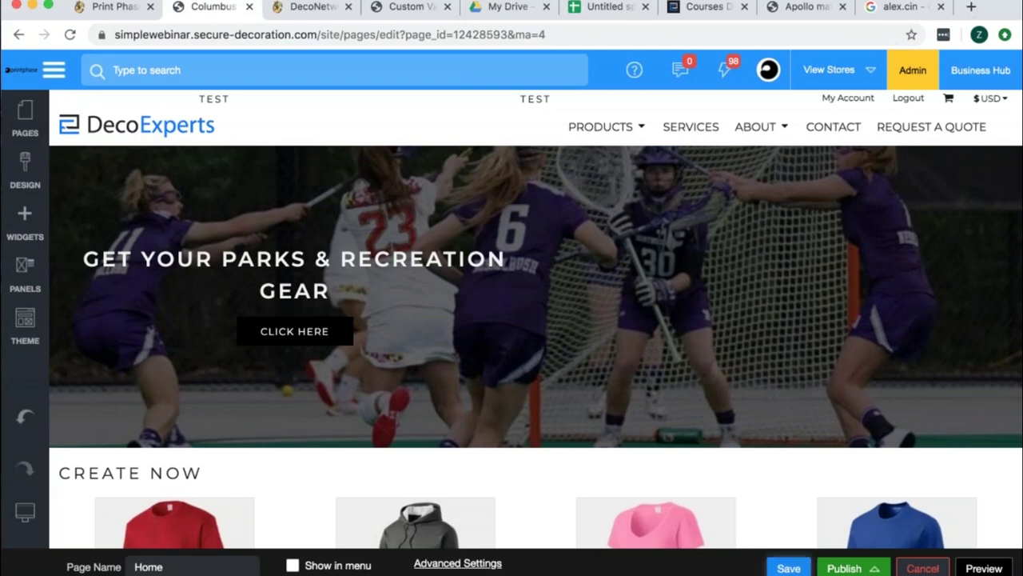
left_click(514, 388)
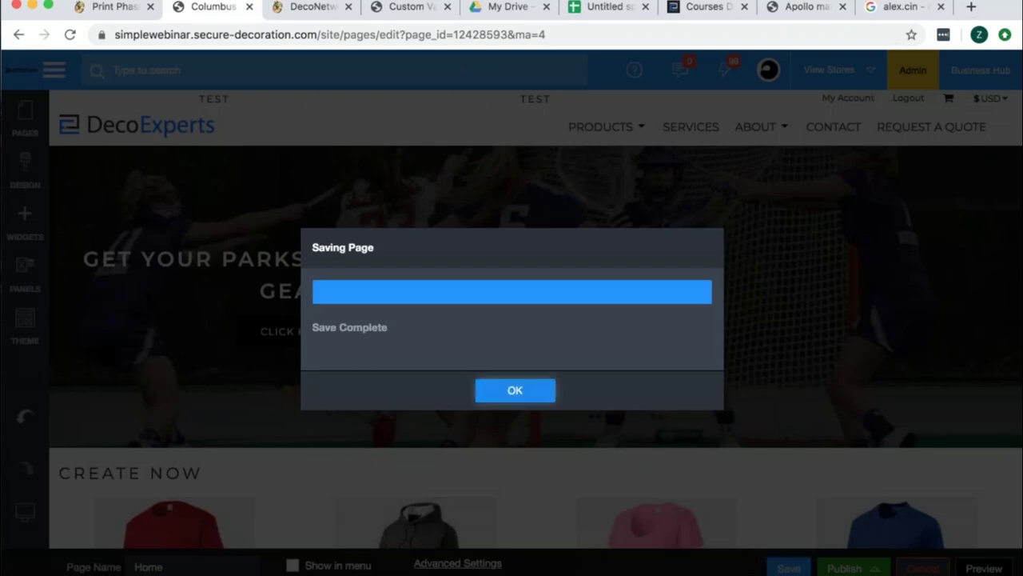
Check the Home page's layout in the monitor, tablet and phone views.
mouse_move(24, 512)
left_click(128, 512)
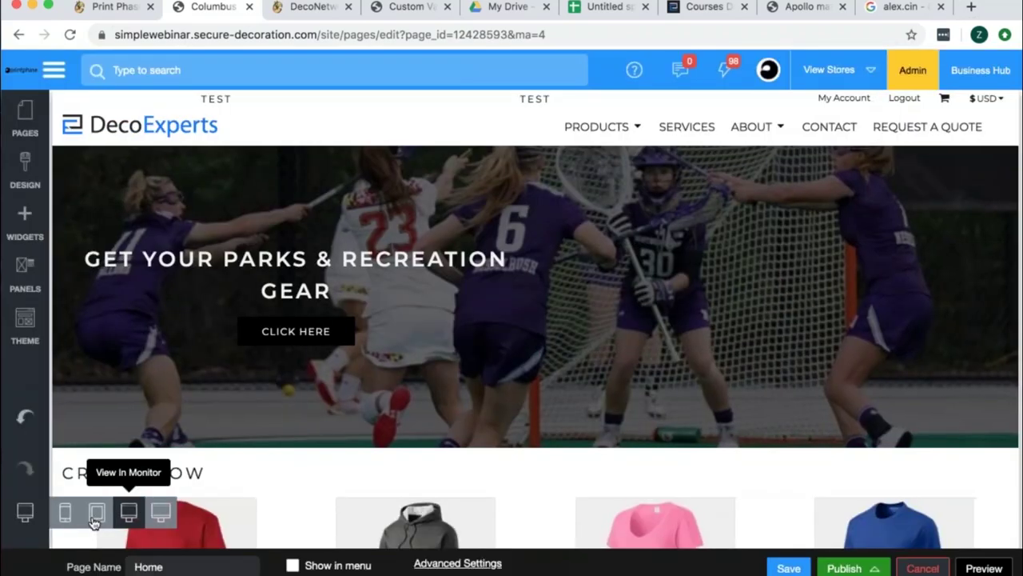
left_click(96, 512)
left_click(65, 513)
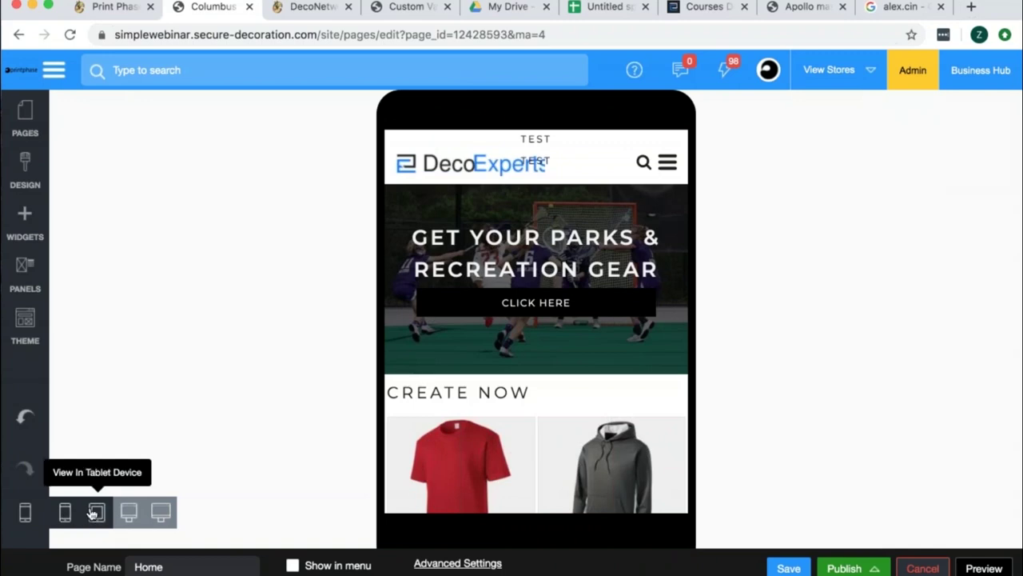
left_click(96, 512)
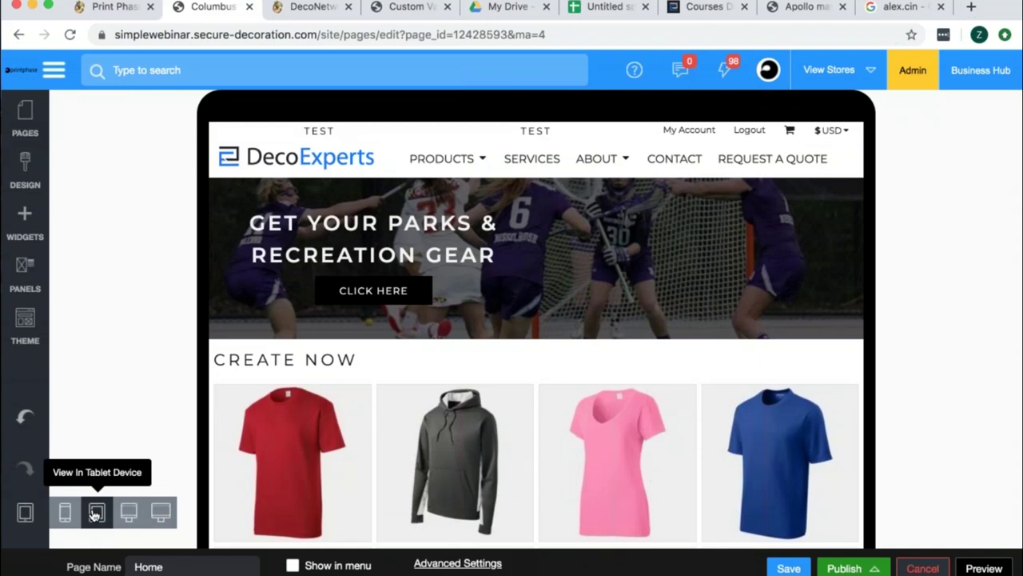
Look at the Designer page in the editor and return to the Home page.
left_click(26, 110)
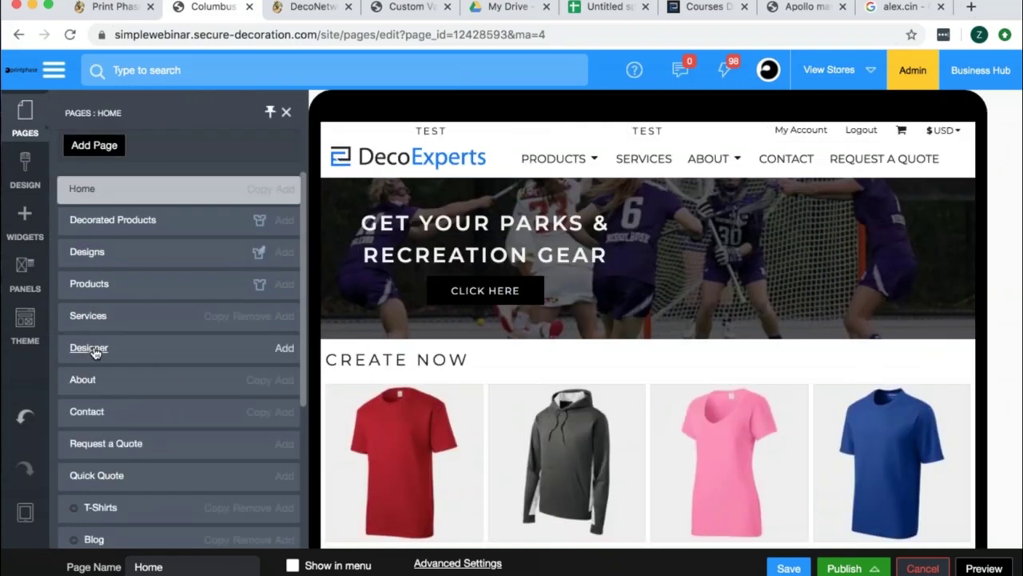
left_click(95, 353)
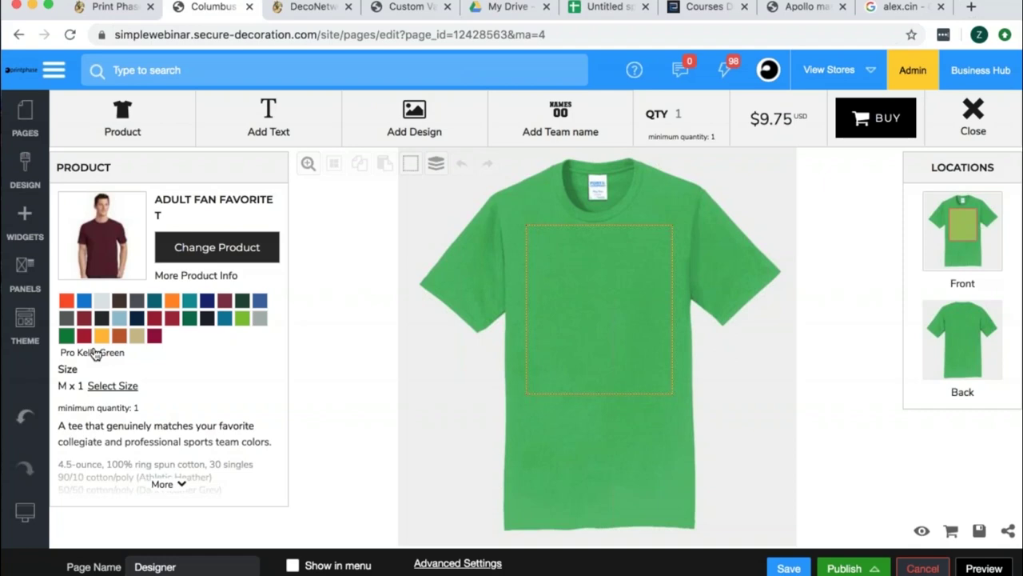
scroll(94, 355, "left", 5)
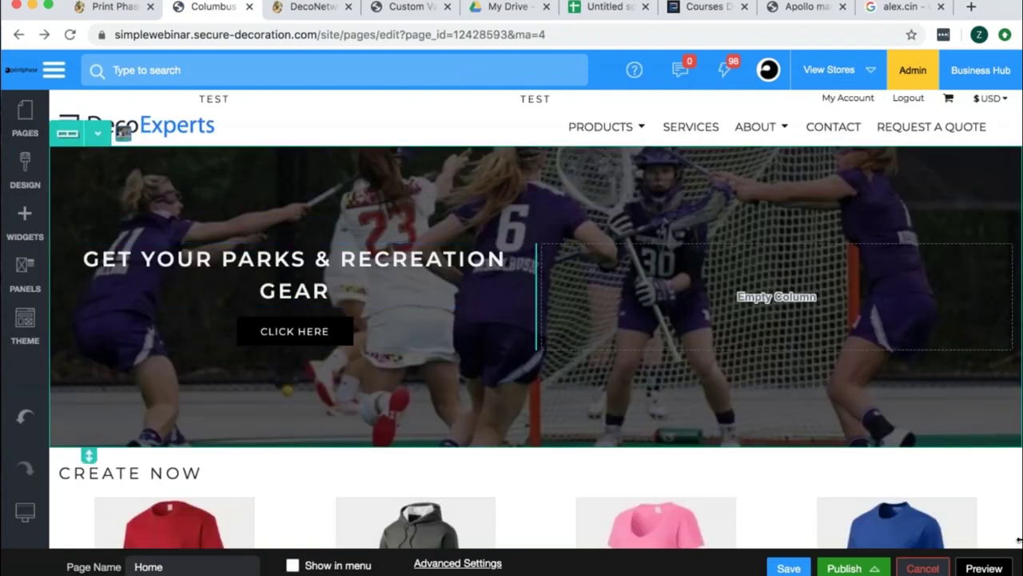
Preview the site and open the Port & Company Adult Fan Favorite T from the Customizable Products category.
left_click(984, 567)
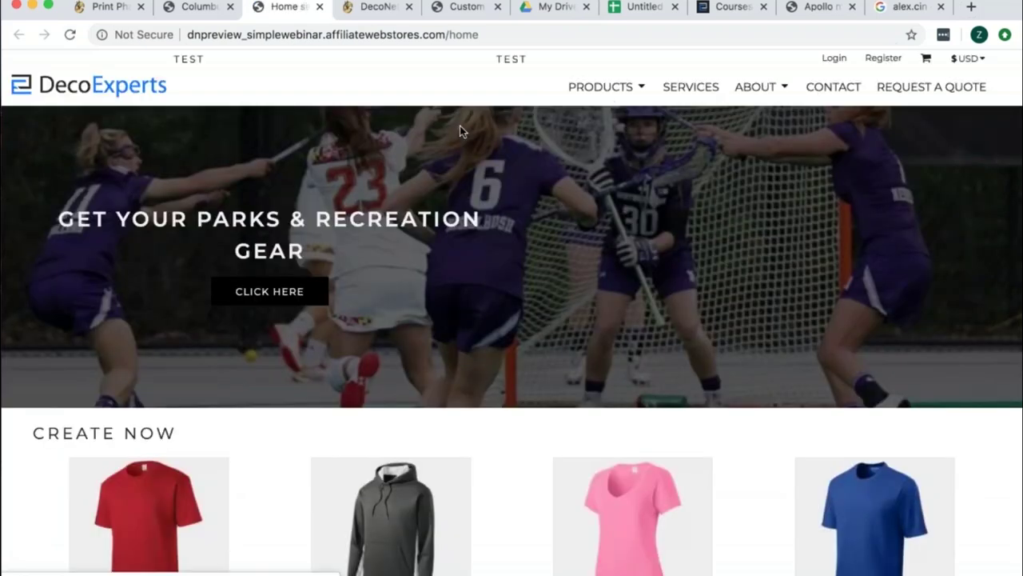
mouse_move(598, 95)
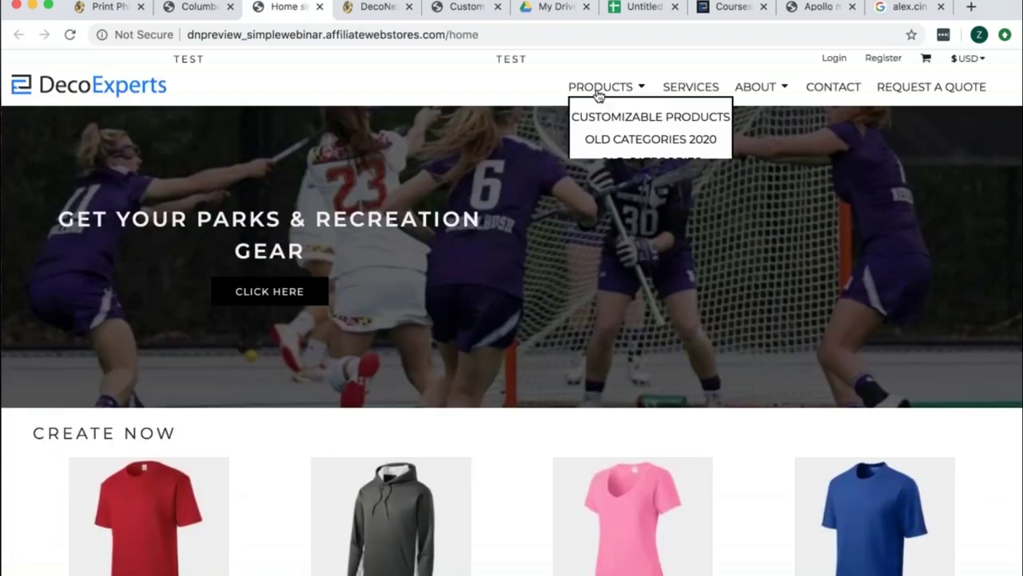
left_click(607, 116)
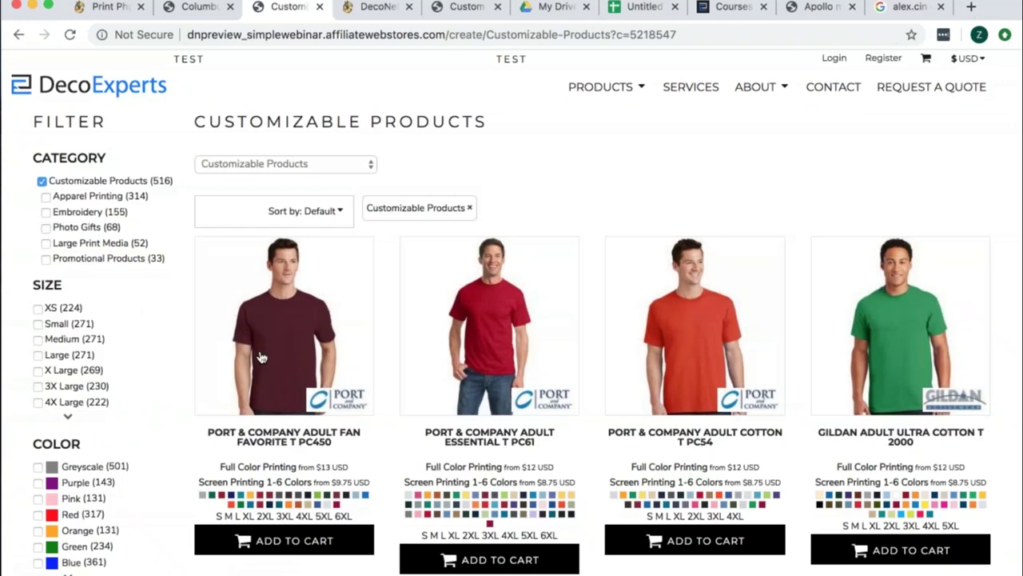
left_click(262, 357)
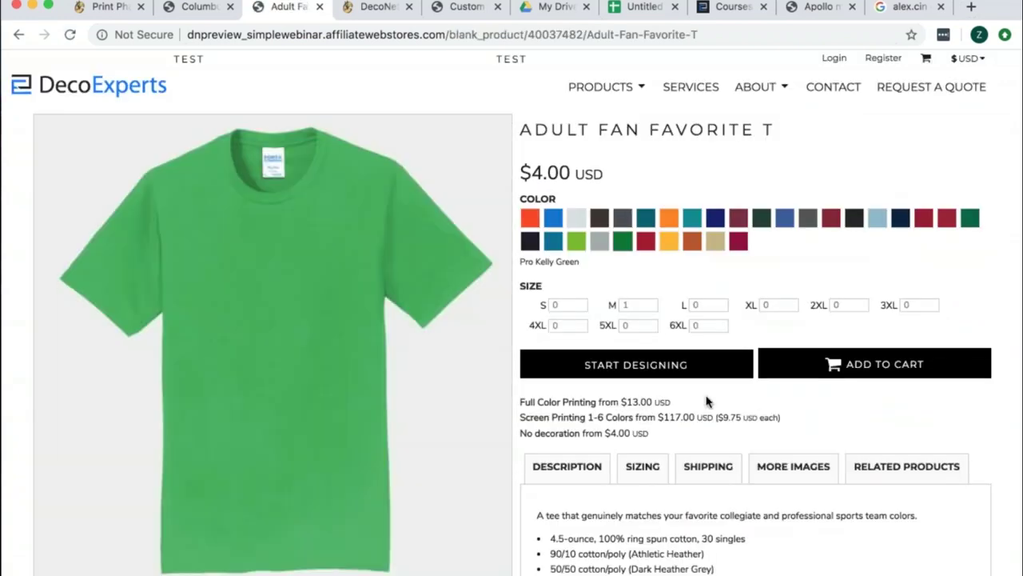
Set the shirt's L, XL and 2XL quantities to 1 each.
left_click(712, 305)
type("1")
left_click(783, 306)
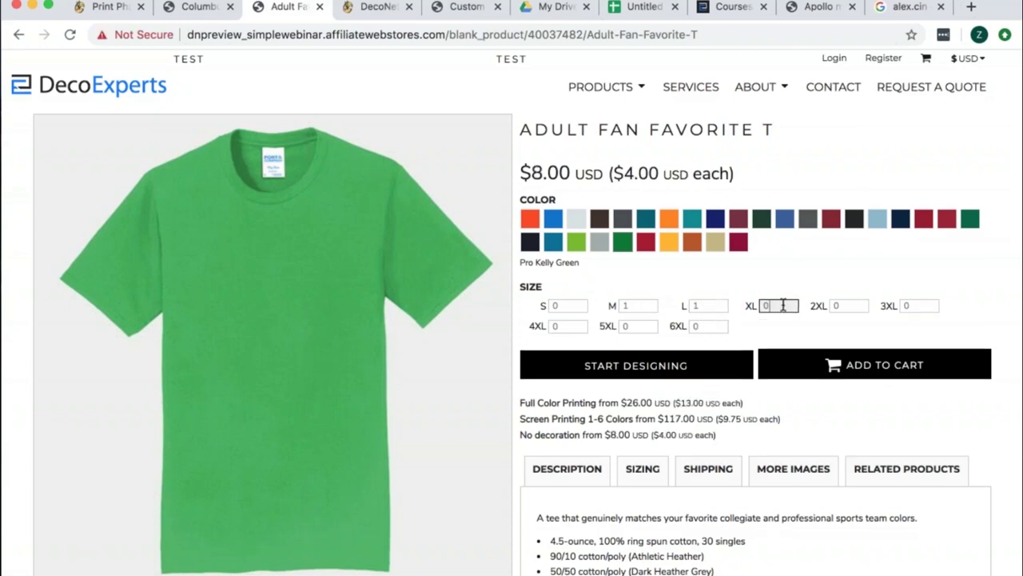
type("1")
left_click(843, 306)
type("1")
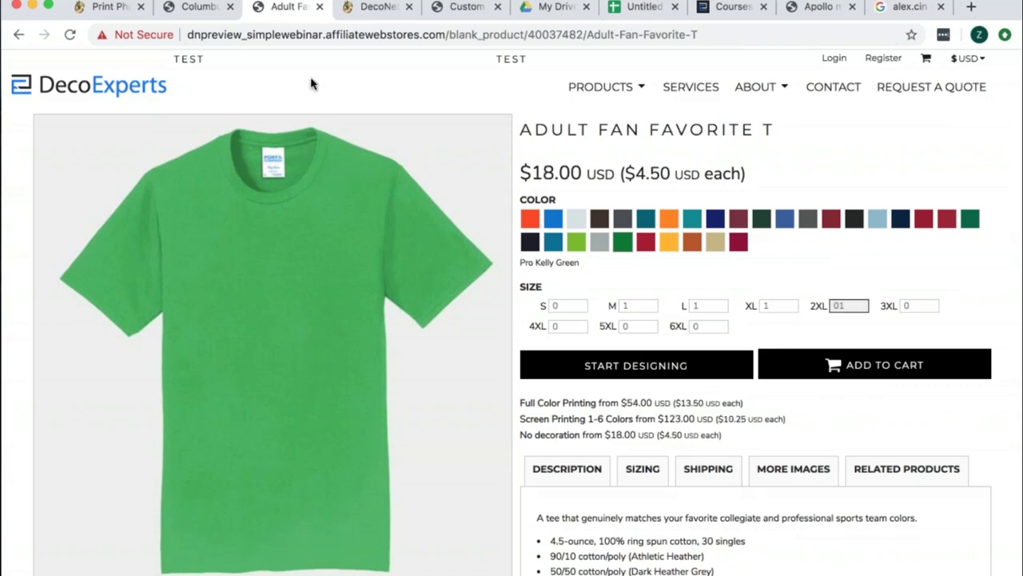
left_click(193, 37)
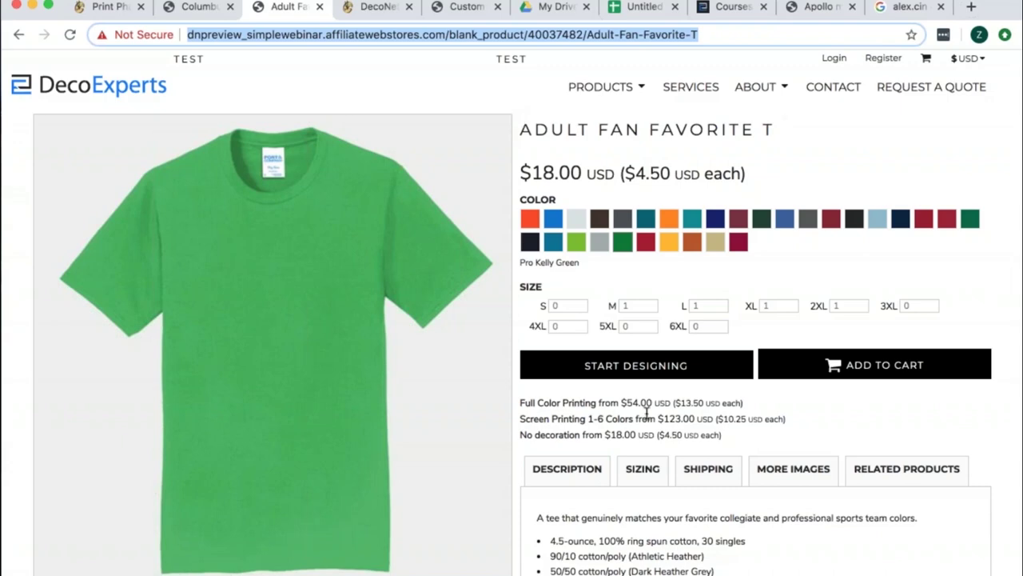
Open the quote request for the shirt and review the form's contact, product, sizing, decoration and artwork fields.
scroll(647, 413, "down", 1)
scroll(647, 412, "down", 4)
left_click(697, 475)
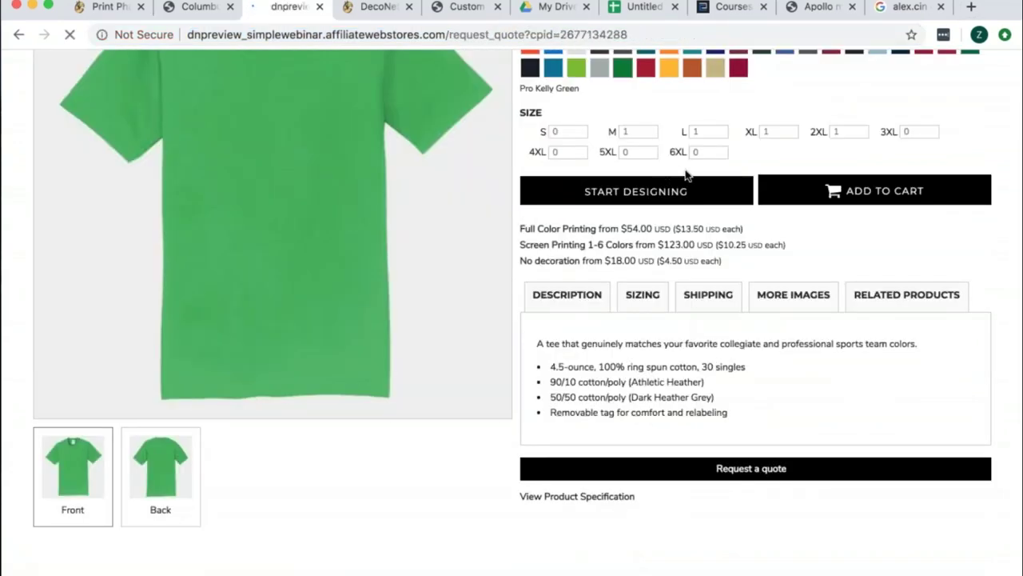
scroll(686, 174, "down", 5)
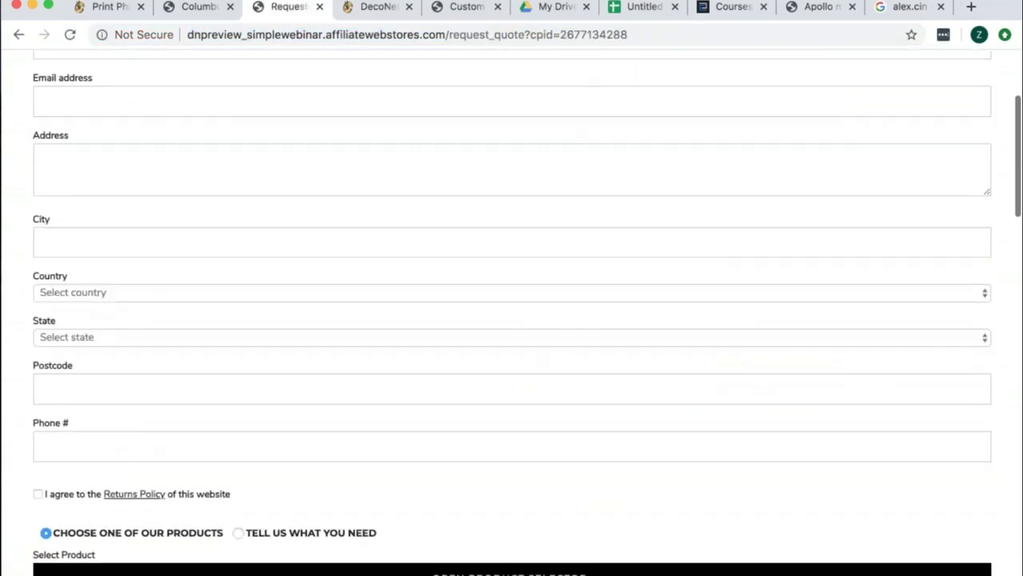
scroll(69, 141, "down", 12)
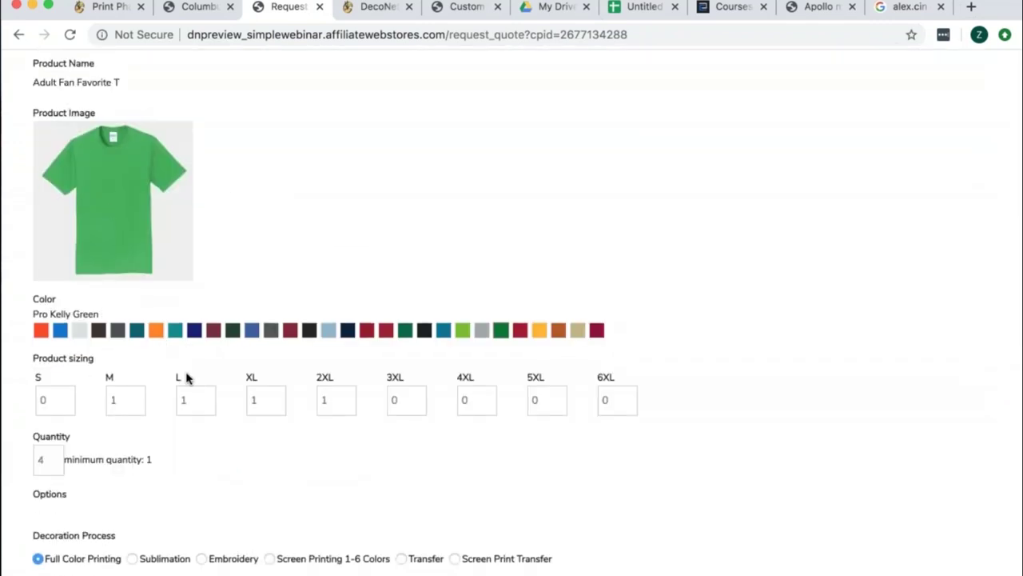
scroll(179, 406, "down", 4)
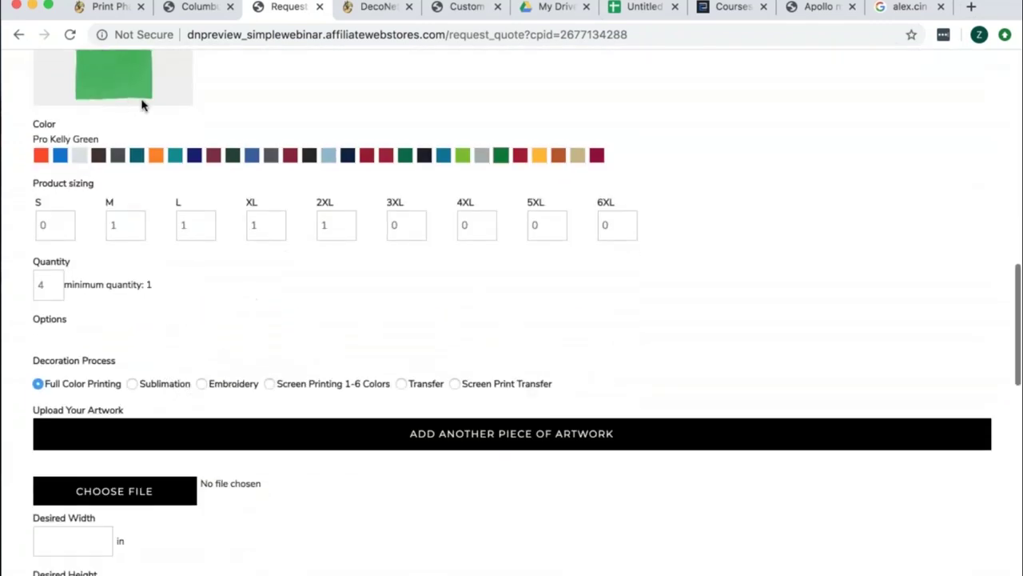
scroll(260, 383, "up", 12)
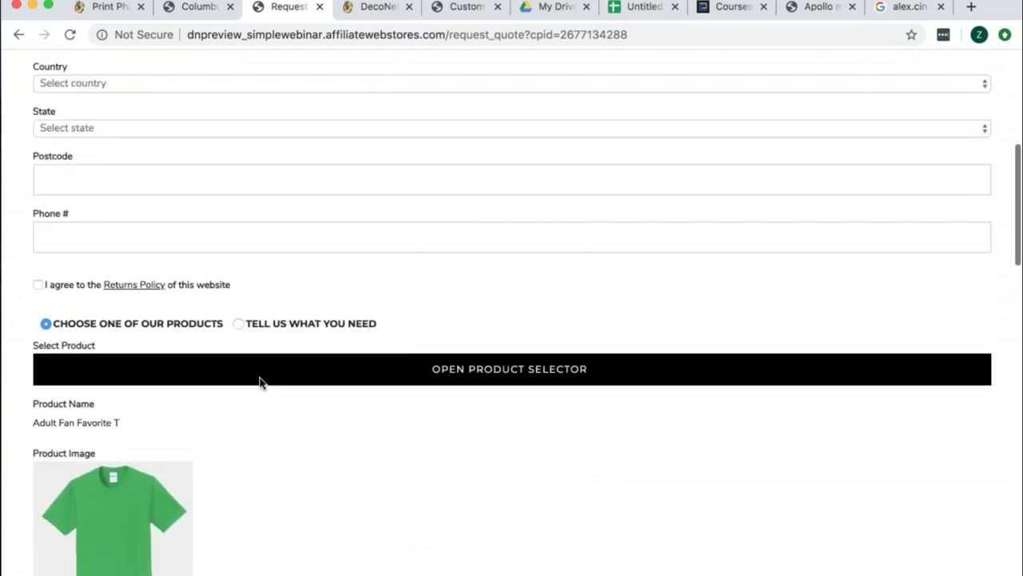
scroll(259, 384, "up", 8)
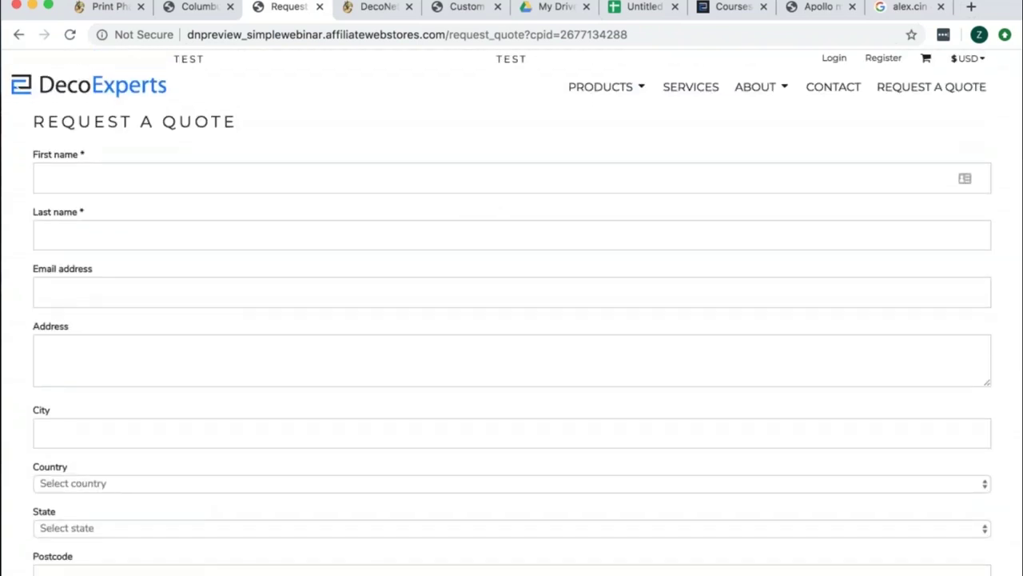
left_click(111, 8)
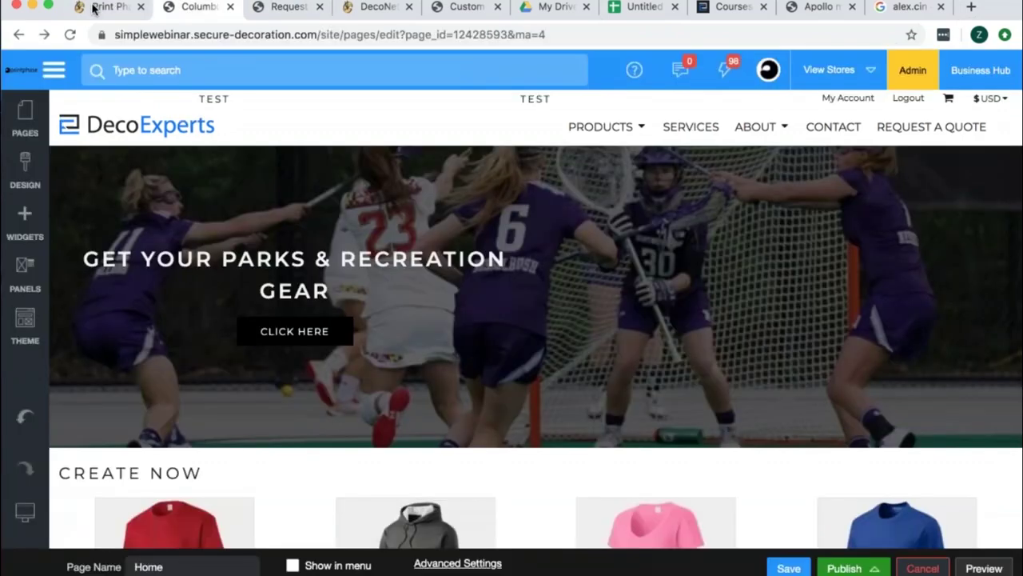
left_click(177, 7)
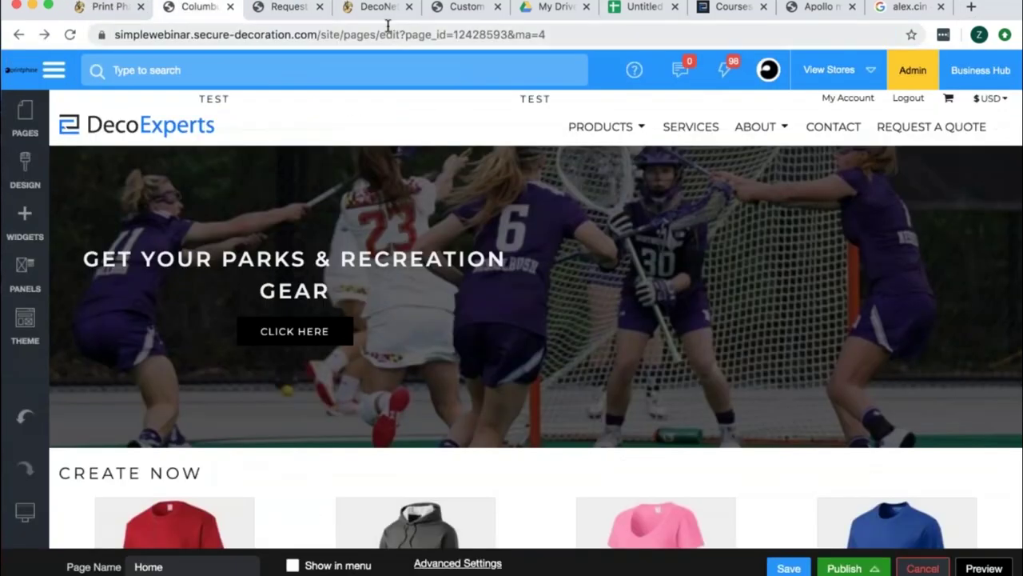
left_click(292, 8)
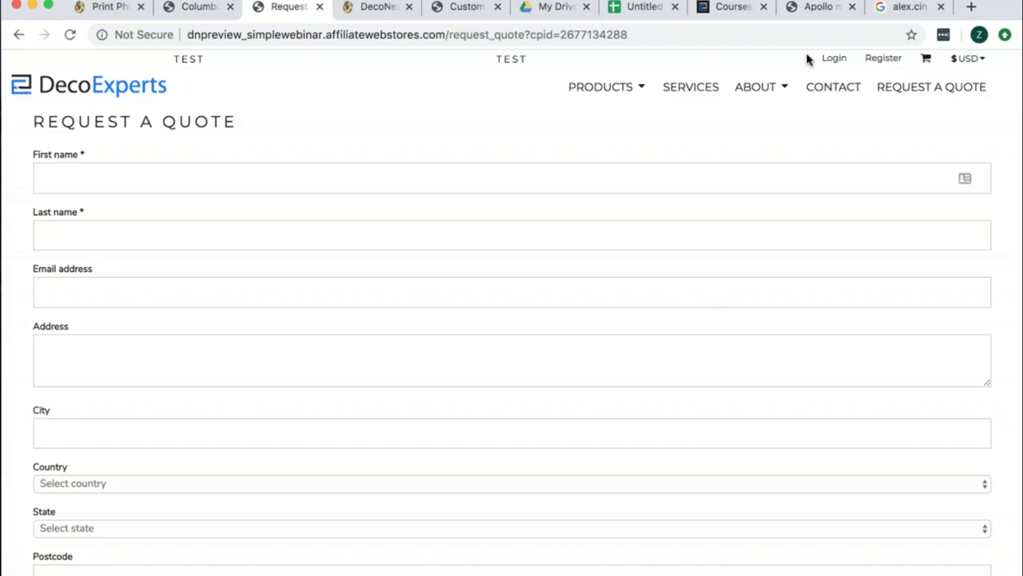
Return to the page editor and review the page list's system pages and the Home page's product sections.
mouse_move(615, 92)
left_click(206, 7)
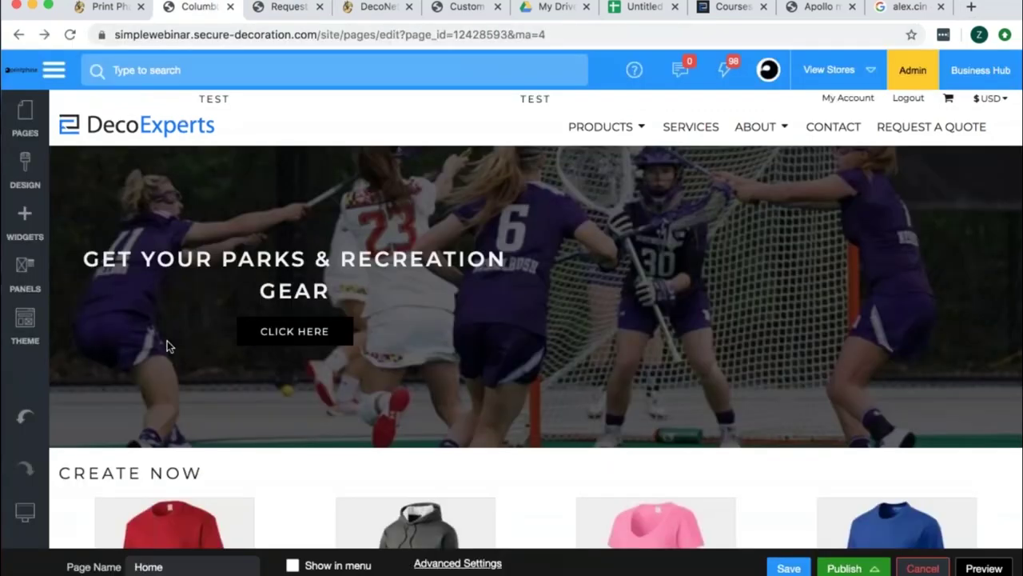
left_click(29, 142)
scroll(176, 280, "down", 3)
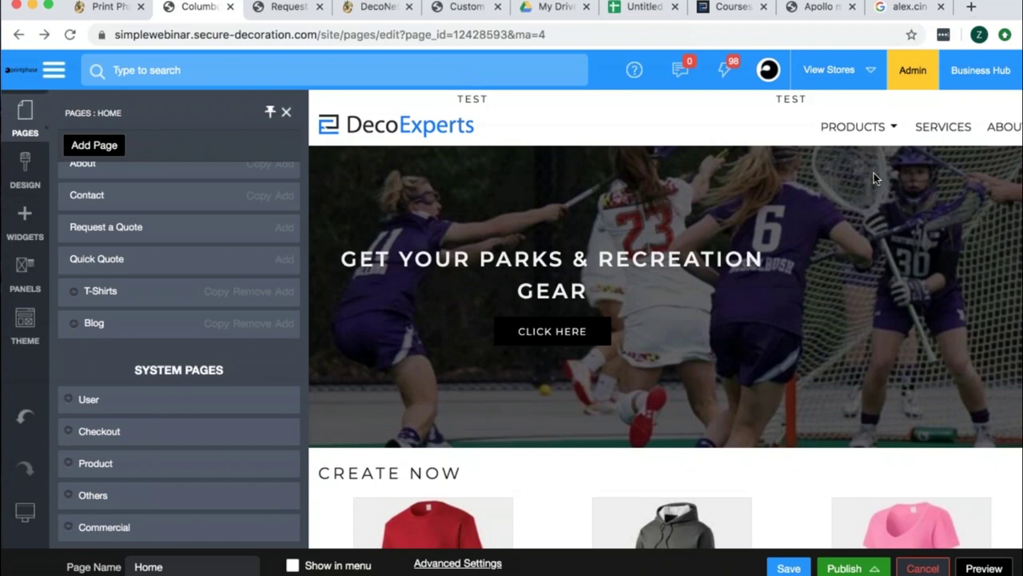
left_click(286, 113)
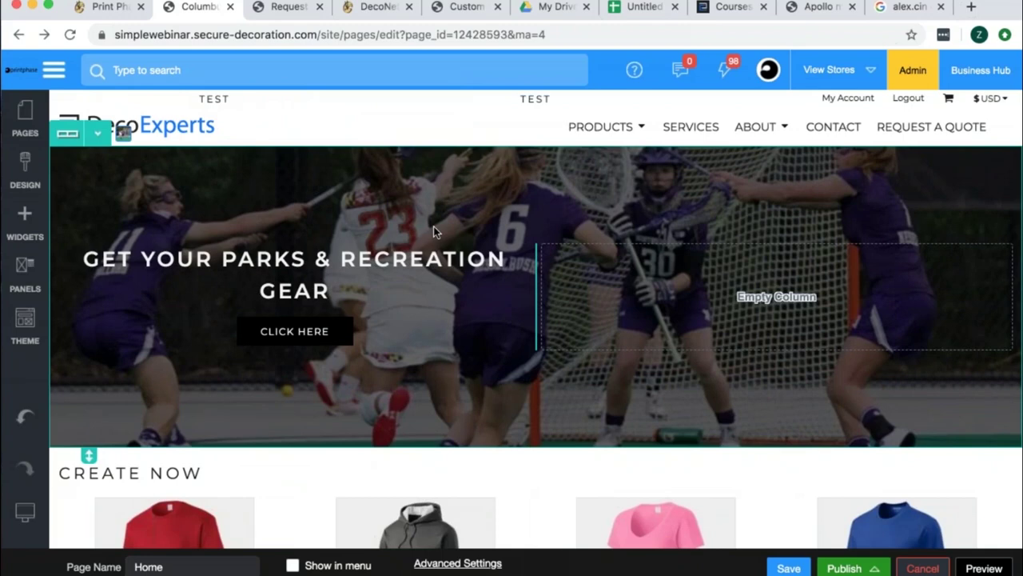
scroll(434, 230, "down", 1)
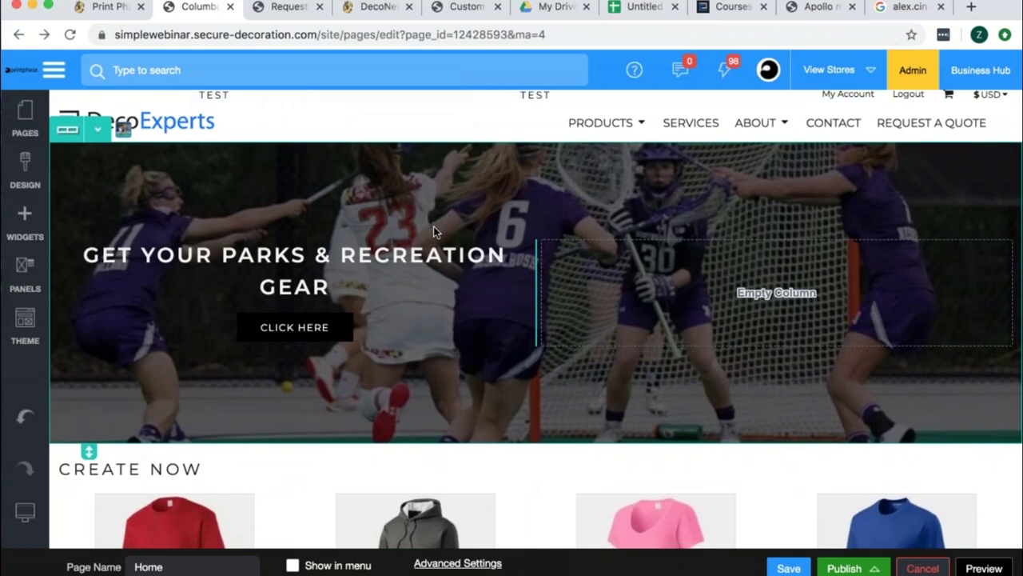
scroll(434, 226, "down", 5)
scroll(434, 226, "up", 5)
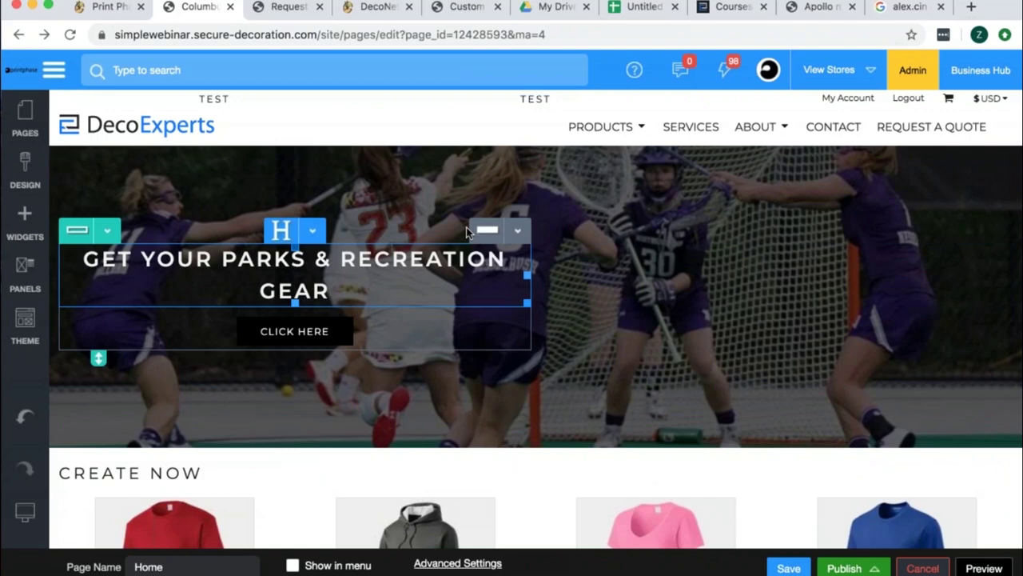
scroll(448, 272, "down", 5)
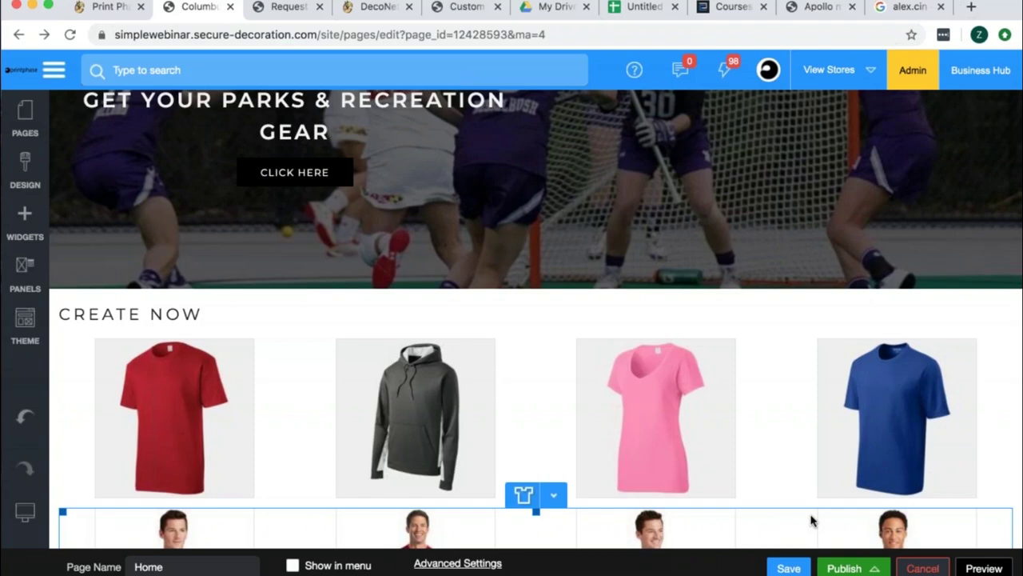
scroll(810, 520, "down", 15)
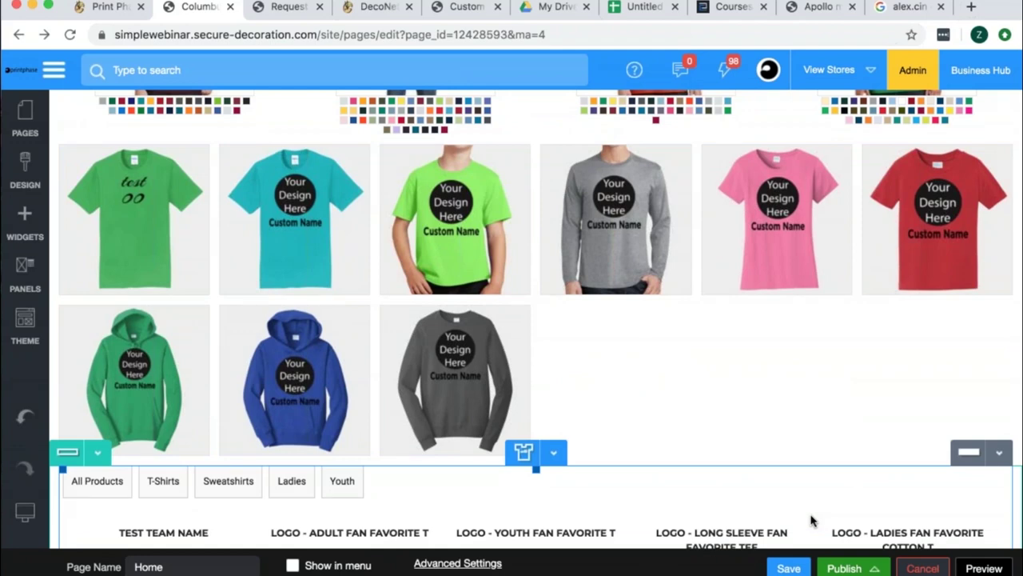
Load the page/t-shirts address on the simplewebinar preview site and highlight its path portion.
scroll(811, 520, "up", 15)
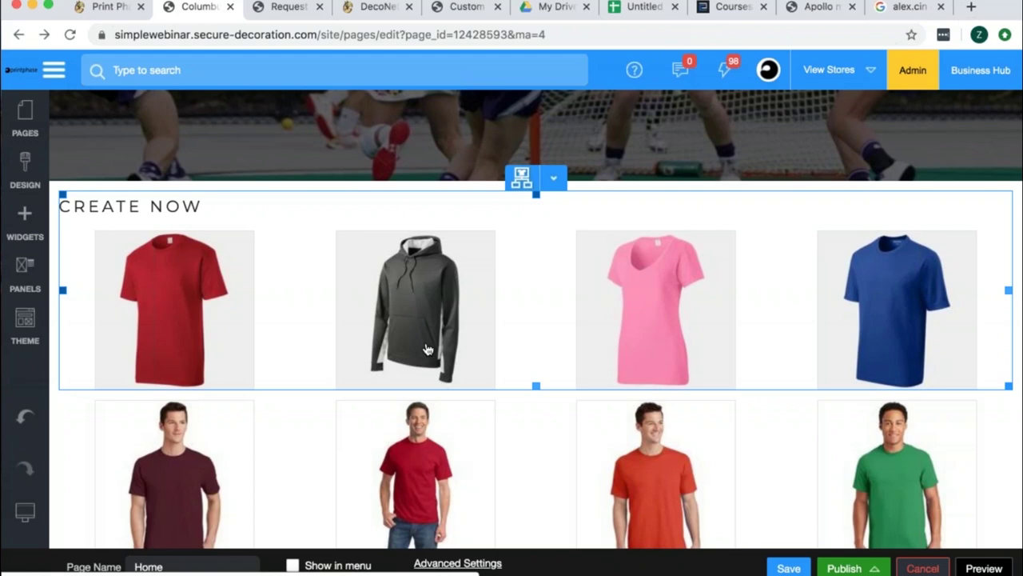
scroll(426, 350, "up", 3)
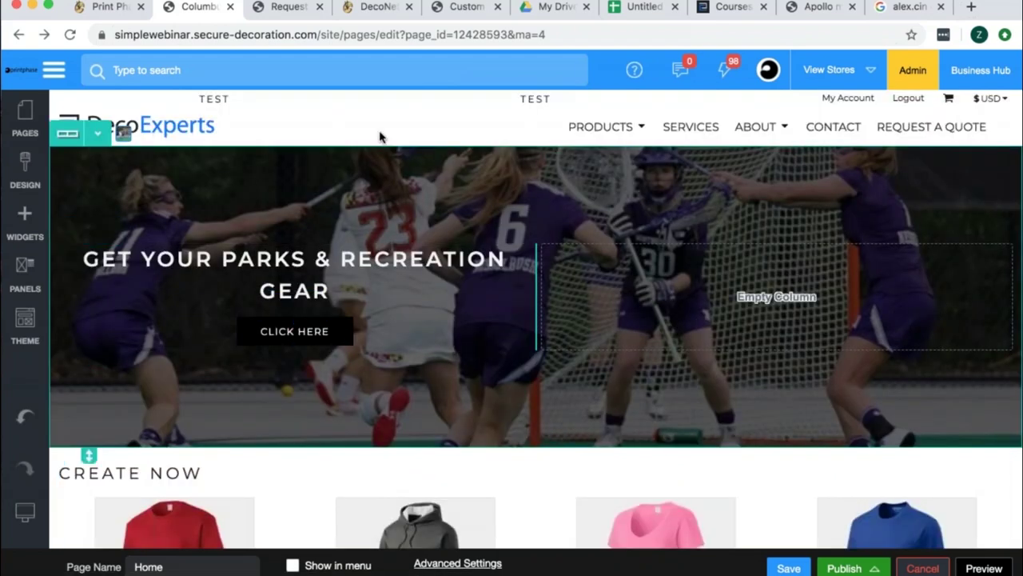
left_click(294, 8)
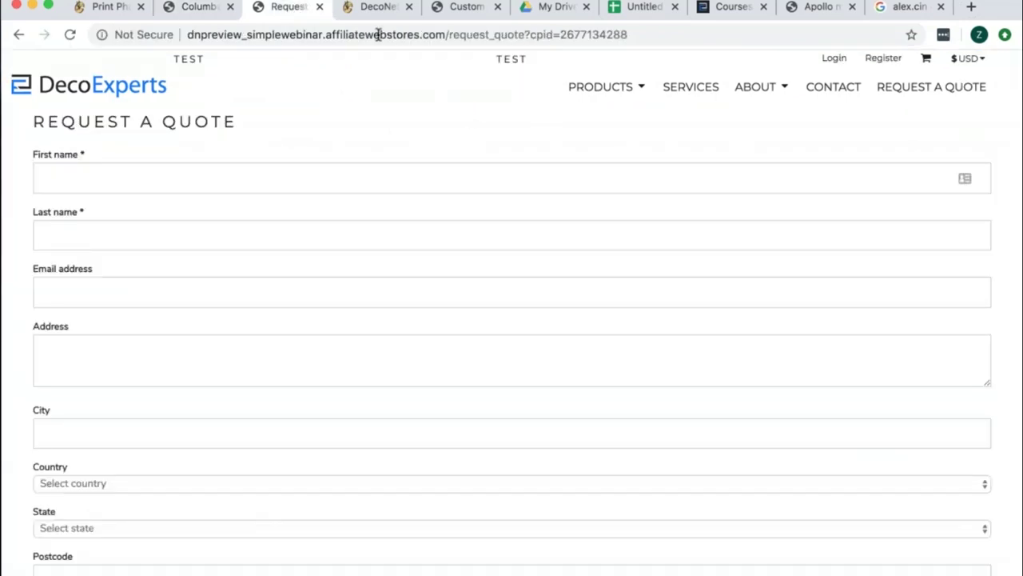
left_click(450, 34)
left_click_drag(451, 34, 902, 44)
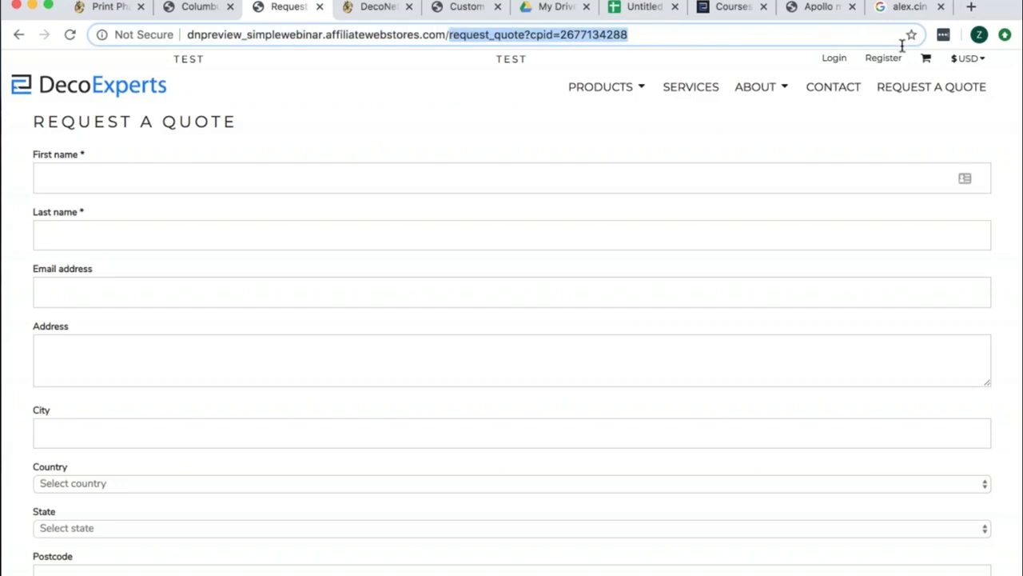
key("BackSpace")
type("p")
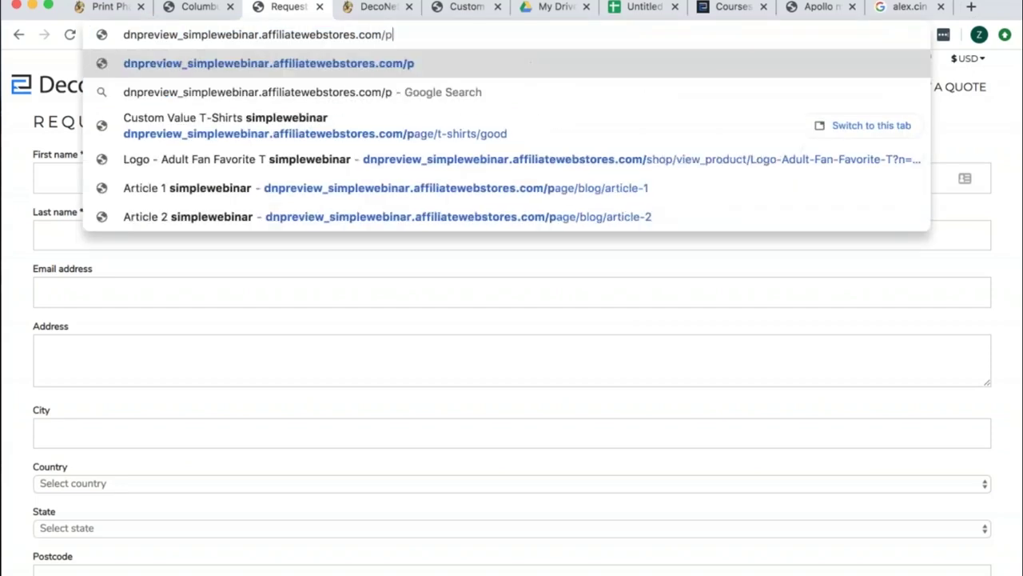
type("age/t-shirts")
key("Return")
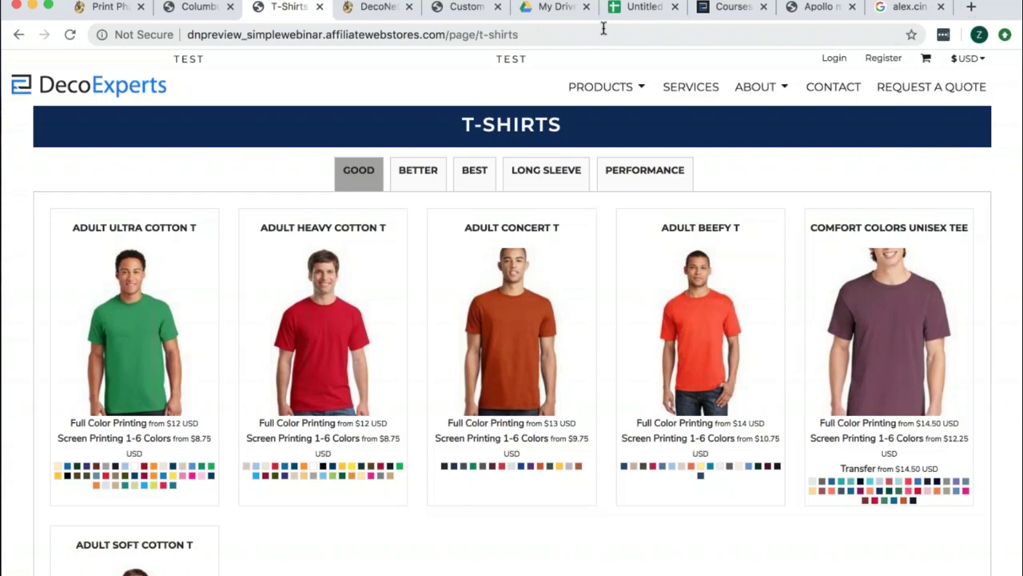
left_click(449, 35)
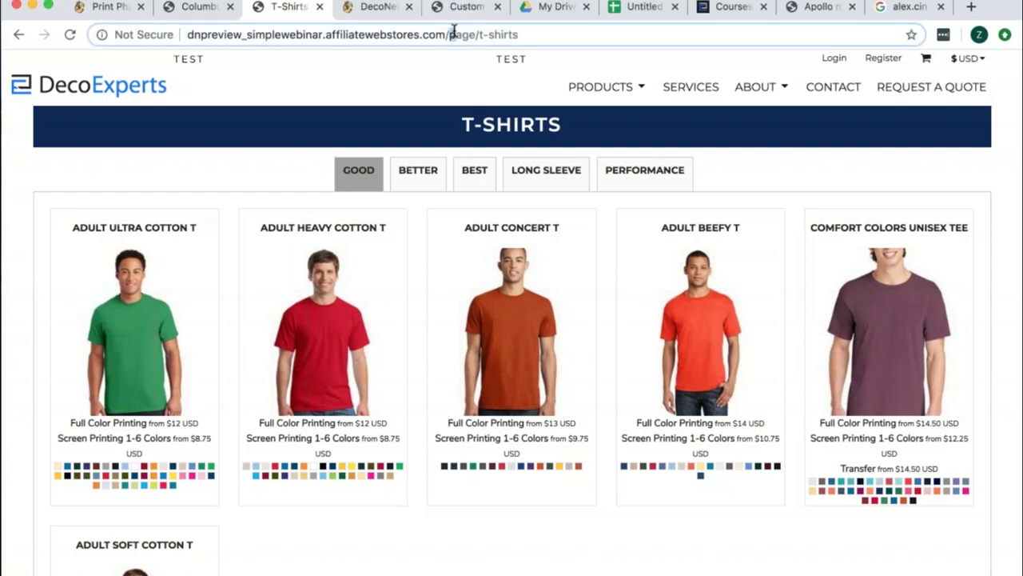
left_click(543, 46, "shift")
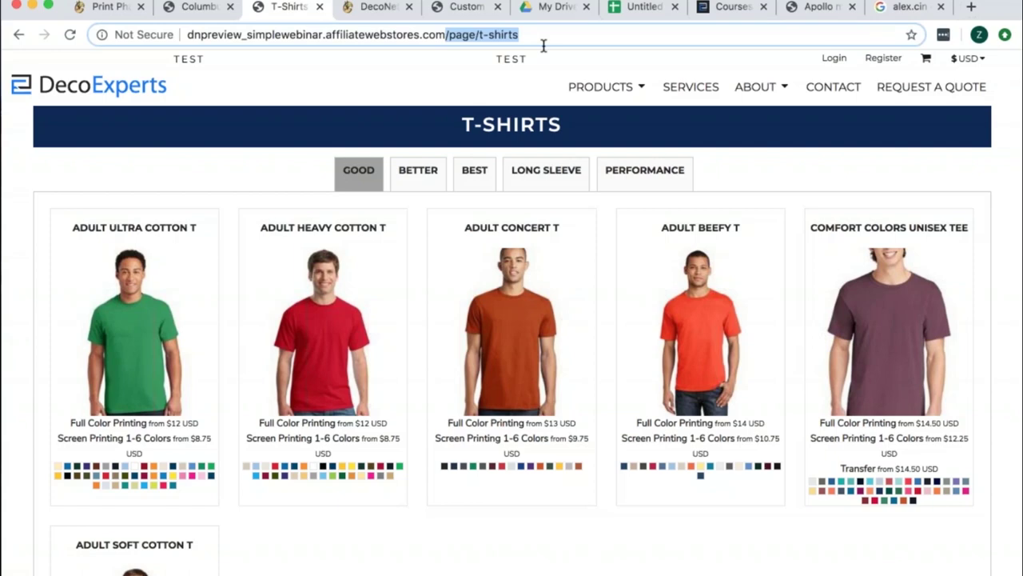
Return to the simplewebinar store's admin area and open its domain settings.
left_click(198, 8)
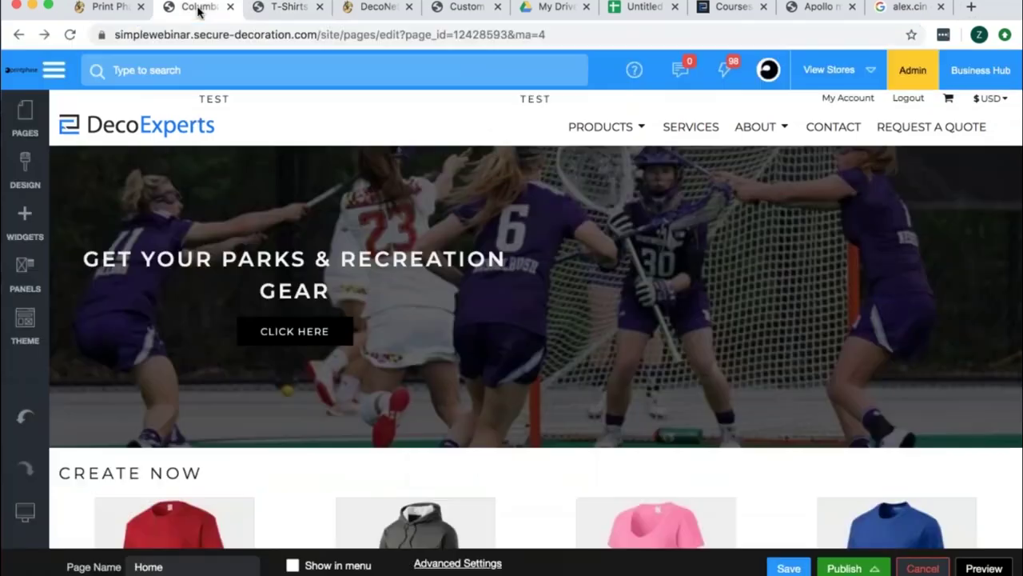
left_click(911, 74)
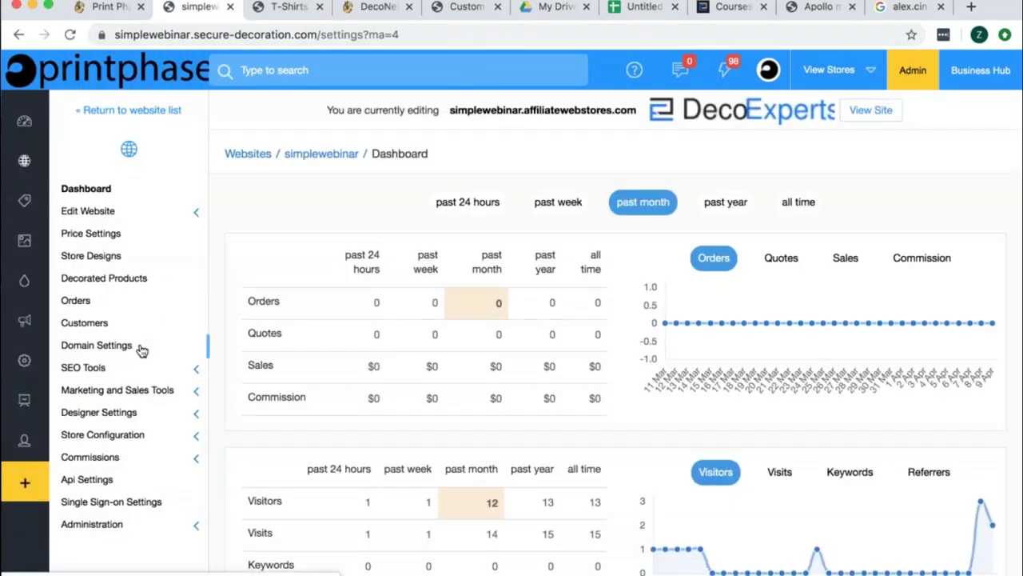
left_click(112, 346)
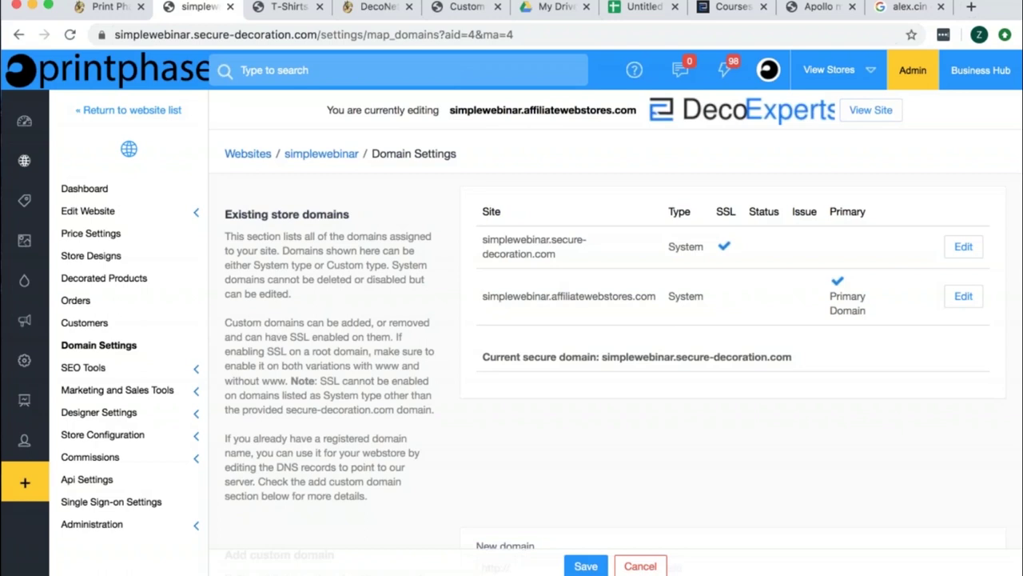
Go to the full website list and review the custom domains in the global Store Domains settings.
mouse_move(64, 243)
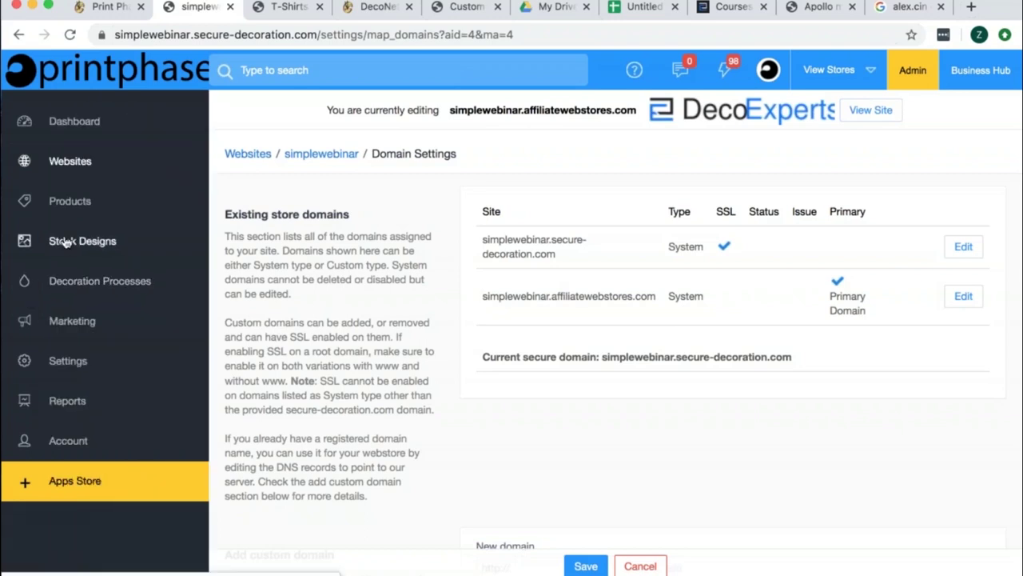
left_click(58, 169)
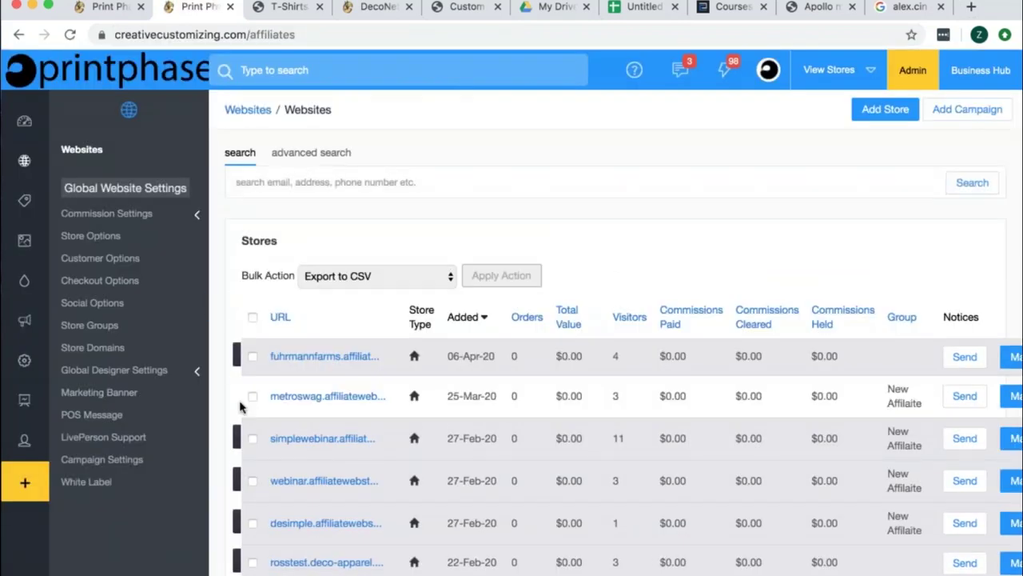
left_click(86, 348)
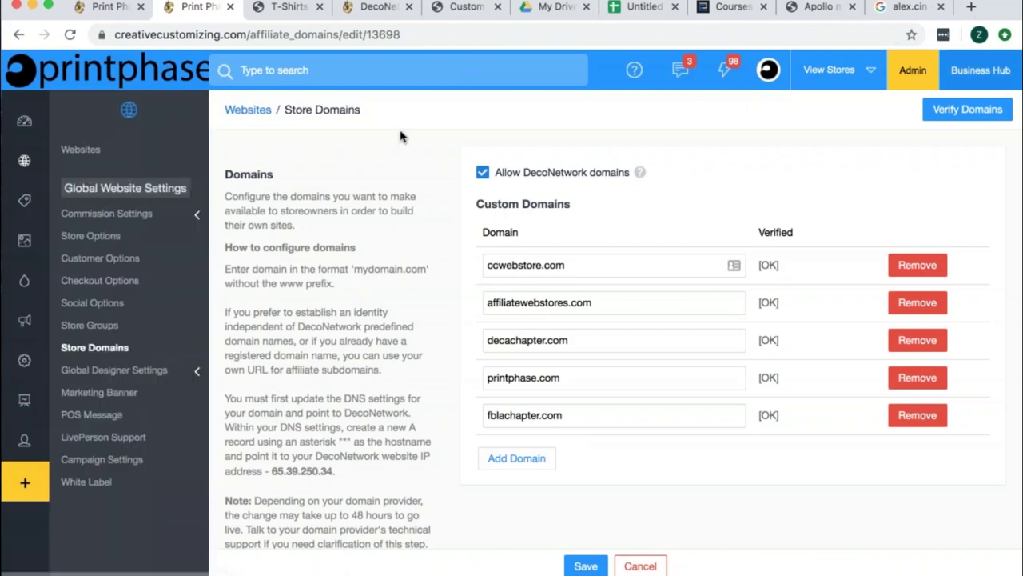
Begin a new store that belongs to me, view the domain choices for its store URL, and return to the website list.
scroll(24, 320, "left", 5)
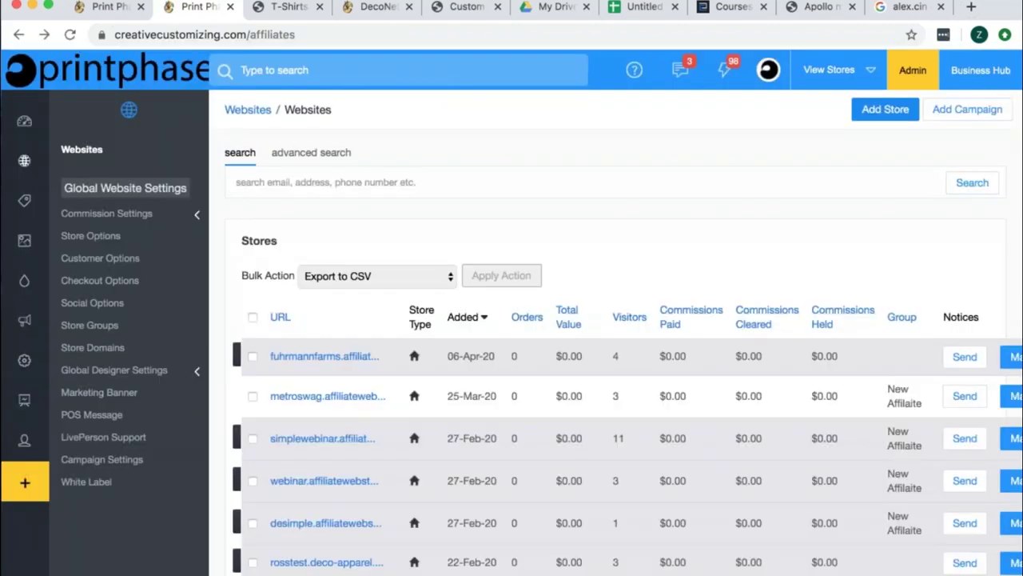
scroll(563, 222, "left", 5)
left_click(563, 213)
left_click(585, 566)
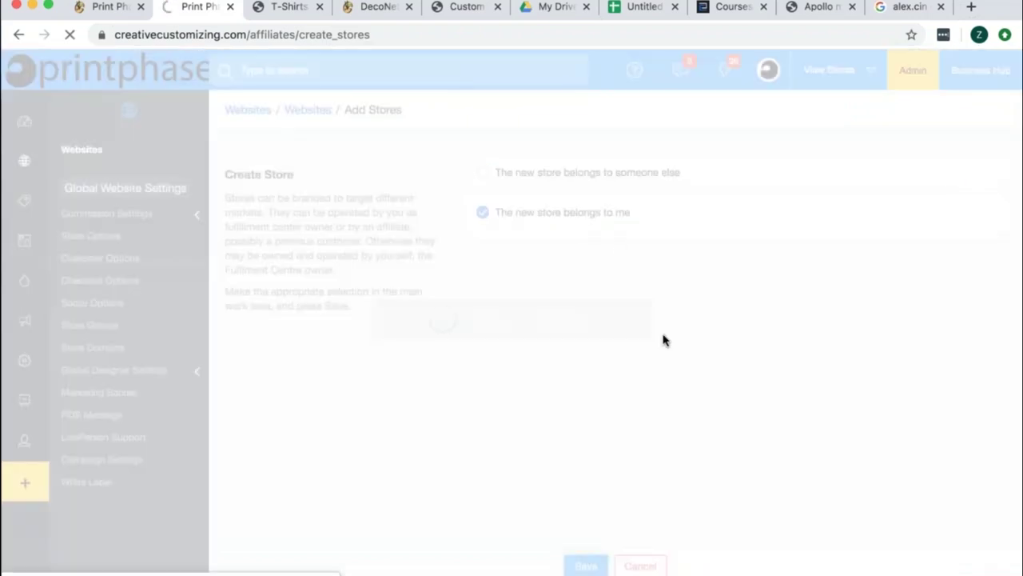
scroll(666, 410, "down", 1)
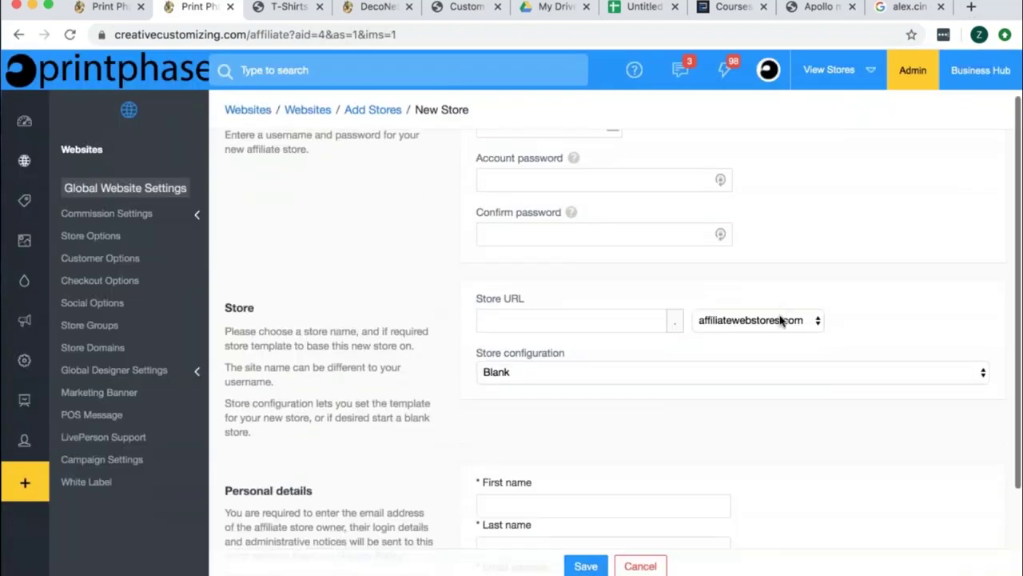
left_click(782, 320)
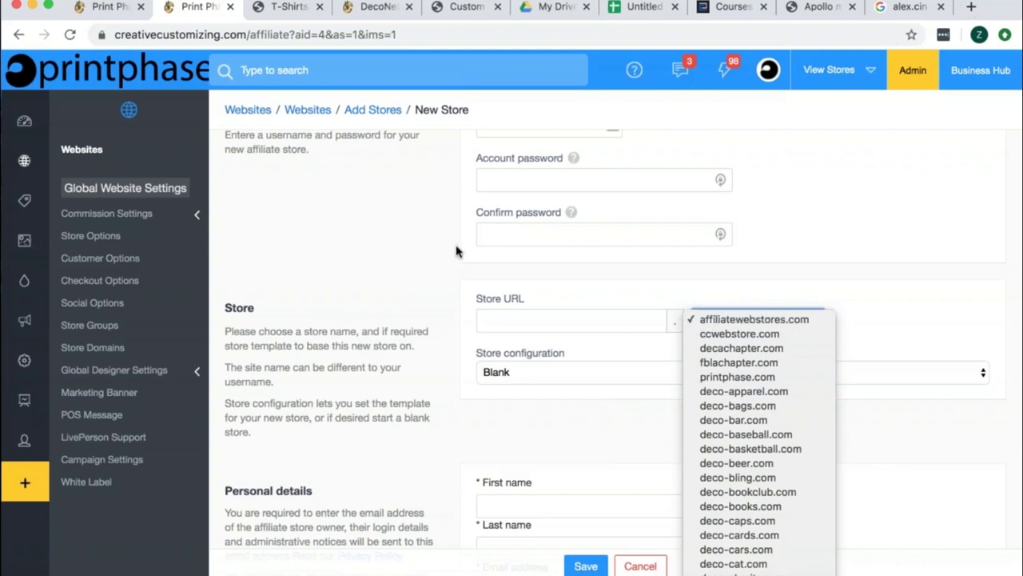
left_click(37, 199)
left_click(80, 168)
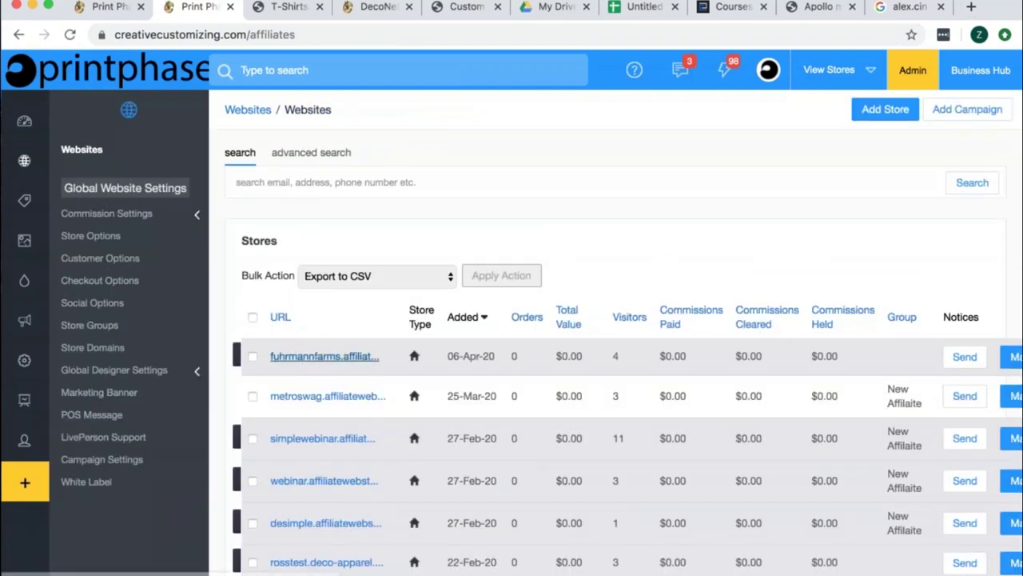
From the website list, try to edit the simplewebinar store's primary affiliatewebstores.com domain in its domain settings.
left_click(331, 444)
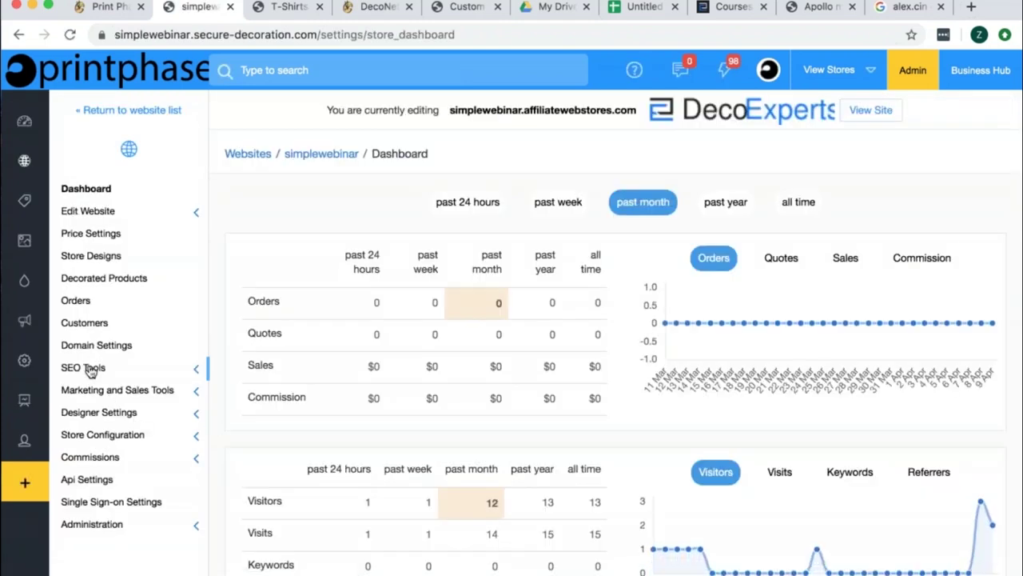
left_click(89, 350)
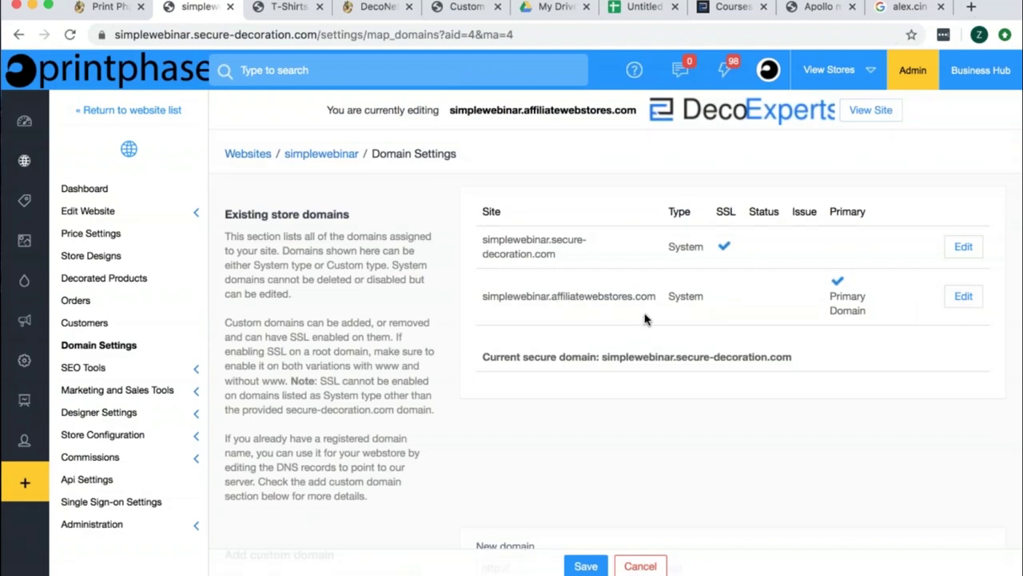
left_click(967, 299)
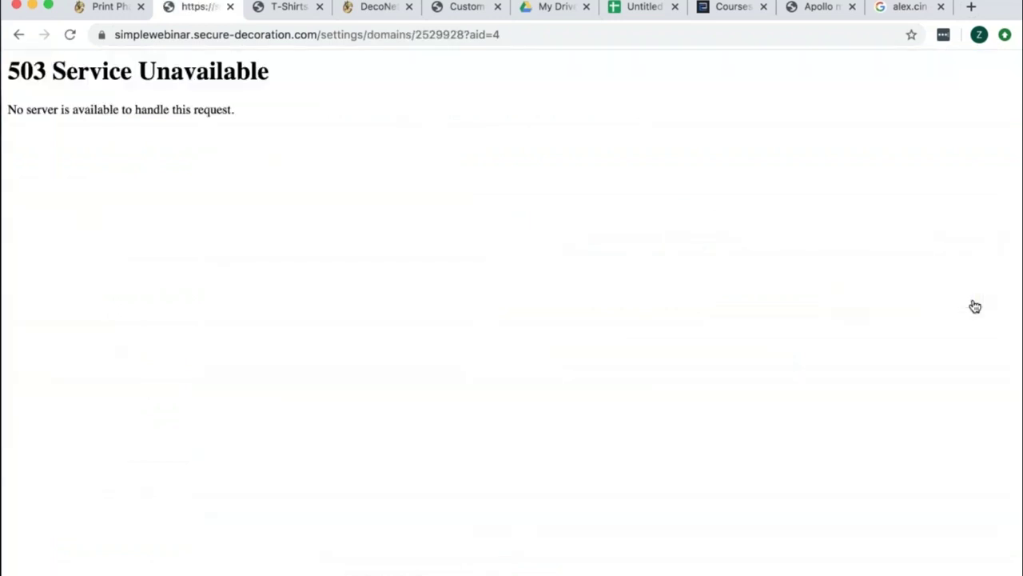
Try to reload the domain edit page and go back to the store's settings.
left_click(447, 30)
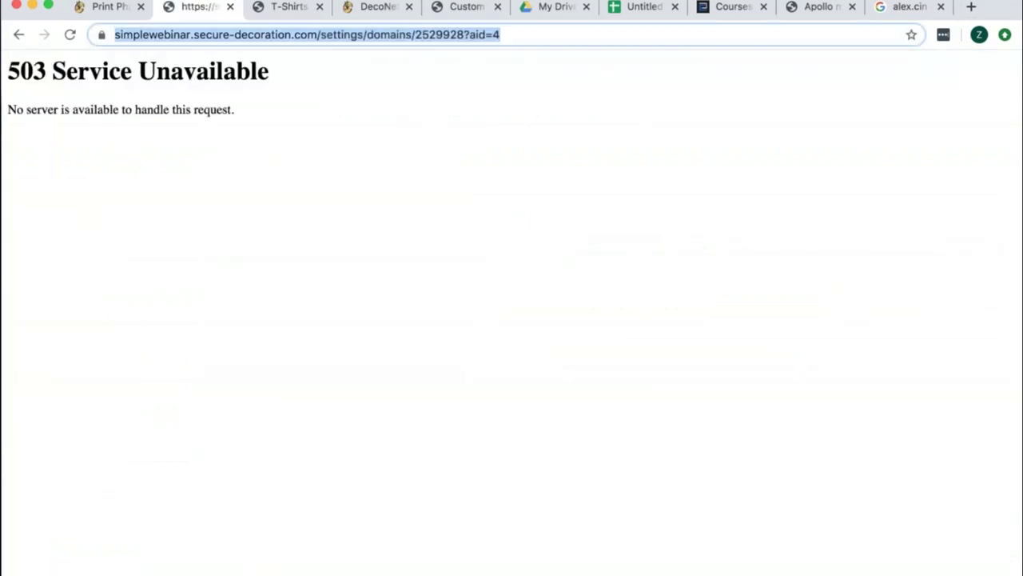
key("Return")
left_click(406, 30)
key("Return")
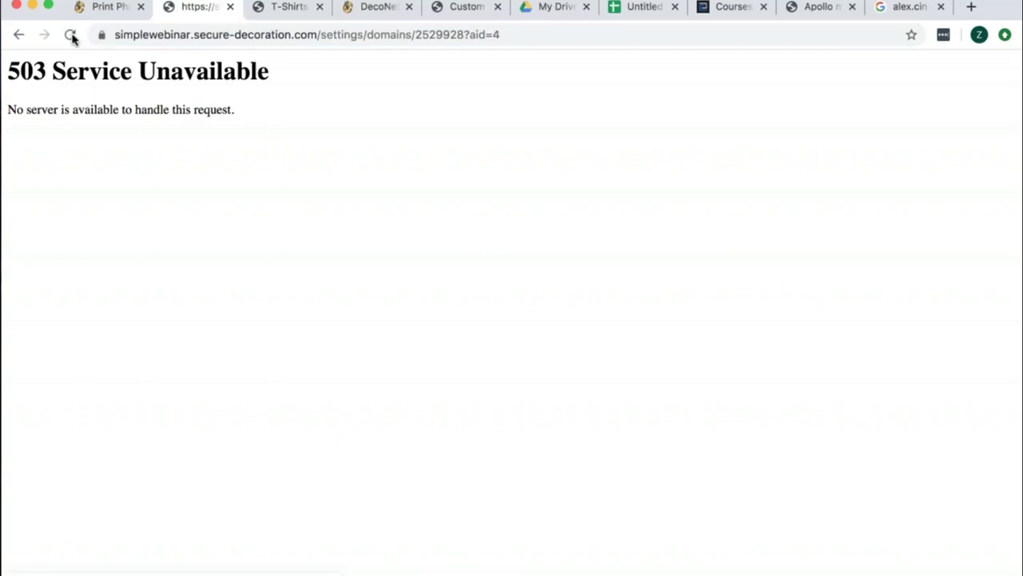
left_click(18, 34)
left_click(176, 35)
key("Return")
left_click(171, 29)
Try to reload the product edit page and the supplier products list on creativecustomizing.com.
left_click(120, 15)
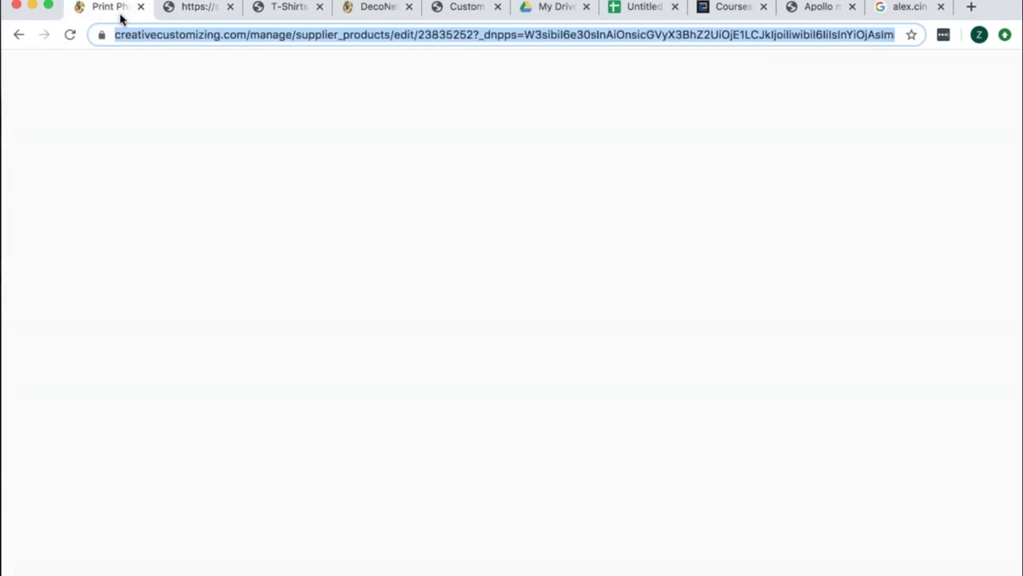
key("Return")
left_click(217, 34)
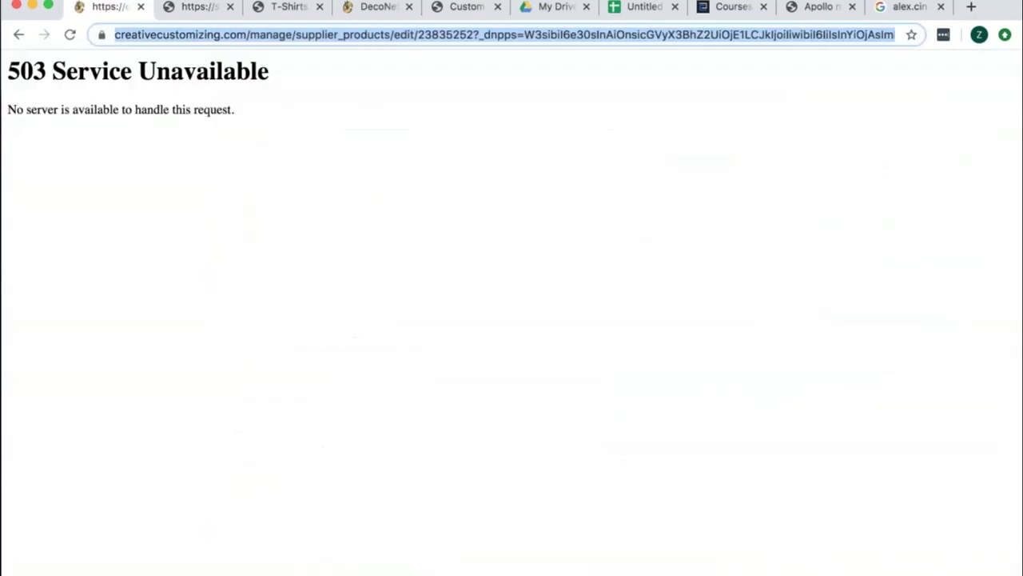
type("creat")
key("Return")
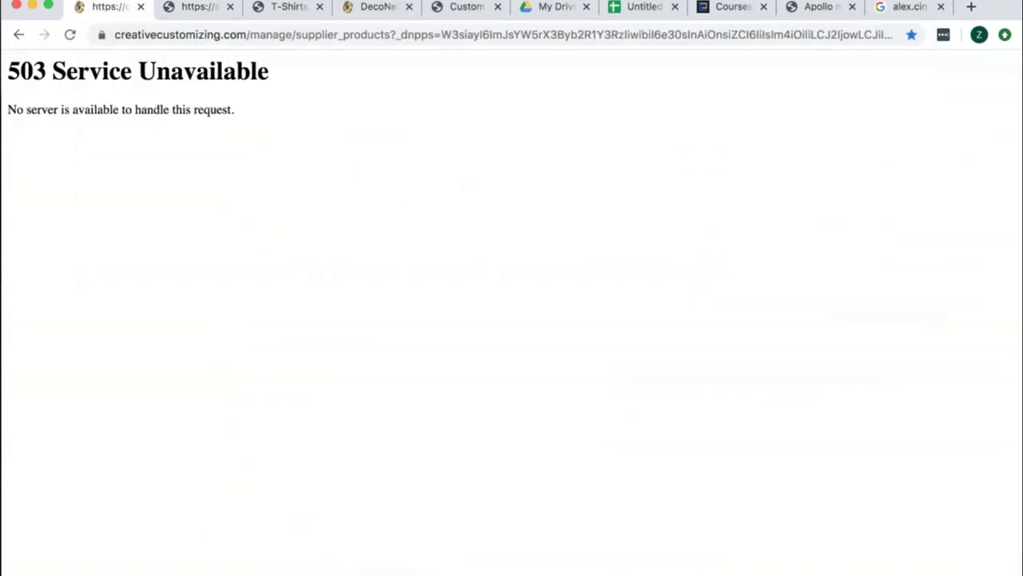
left_click(222, 34)
key("Return")
Open the admin area in a separate tab, close the customer record and Good T-shirts preview tabs, and bring up the website list.
left_click(356, 6)
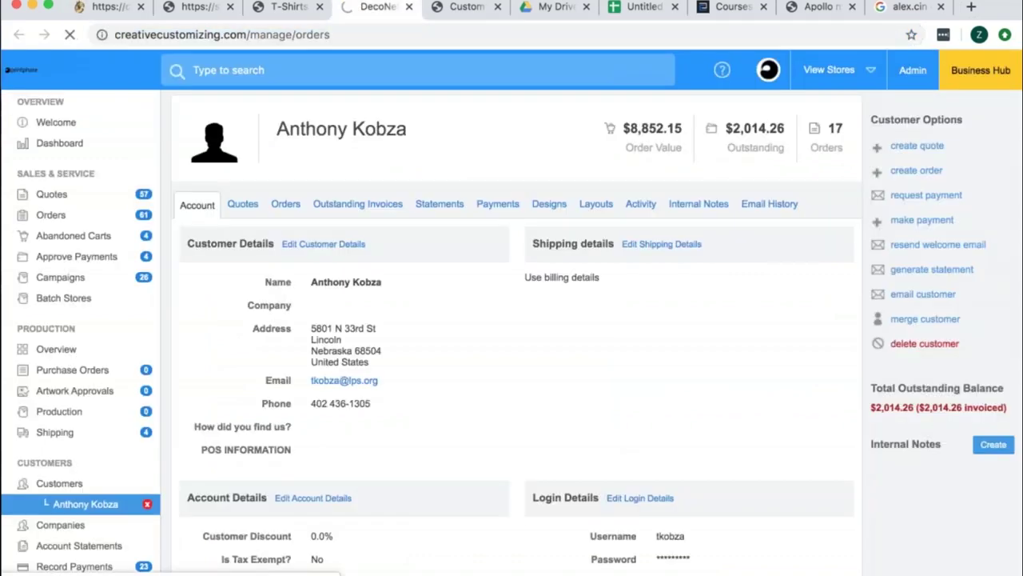
left_click(912, 70)
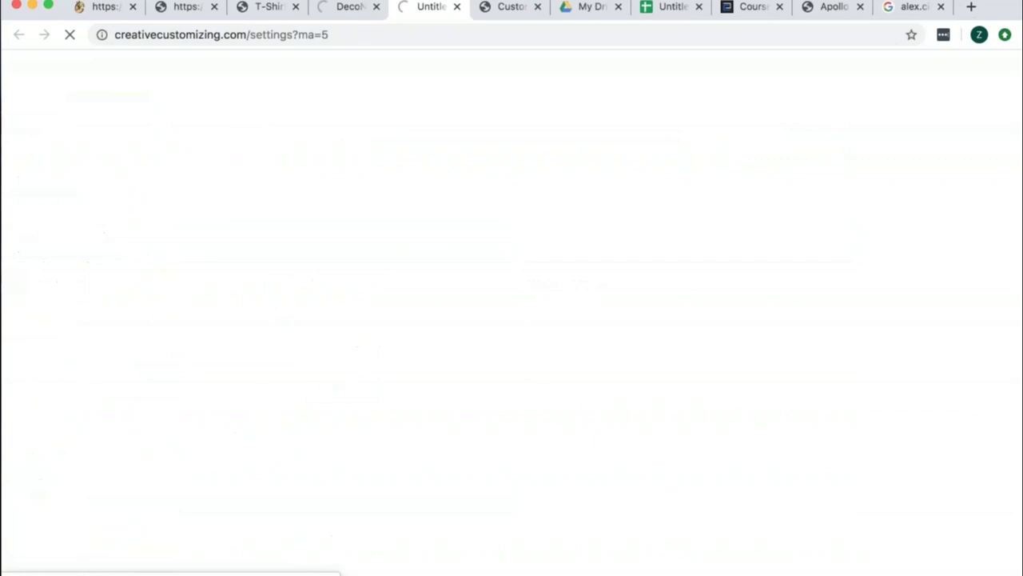
left_click(376, 7)
left_click(438, 12)
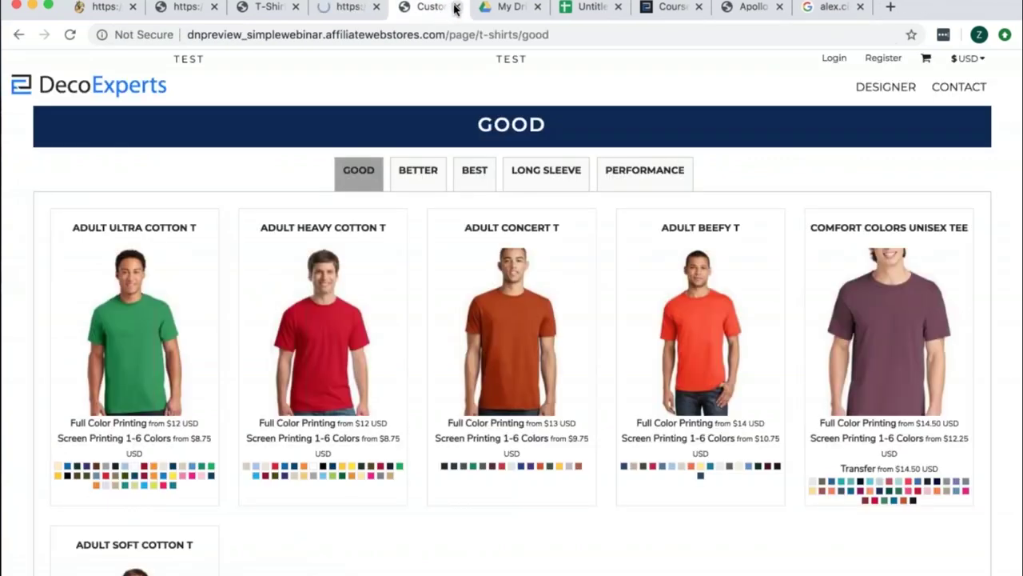
left_click(456, 7)
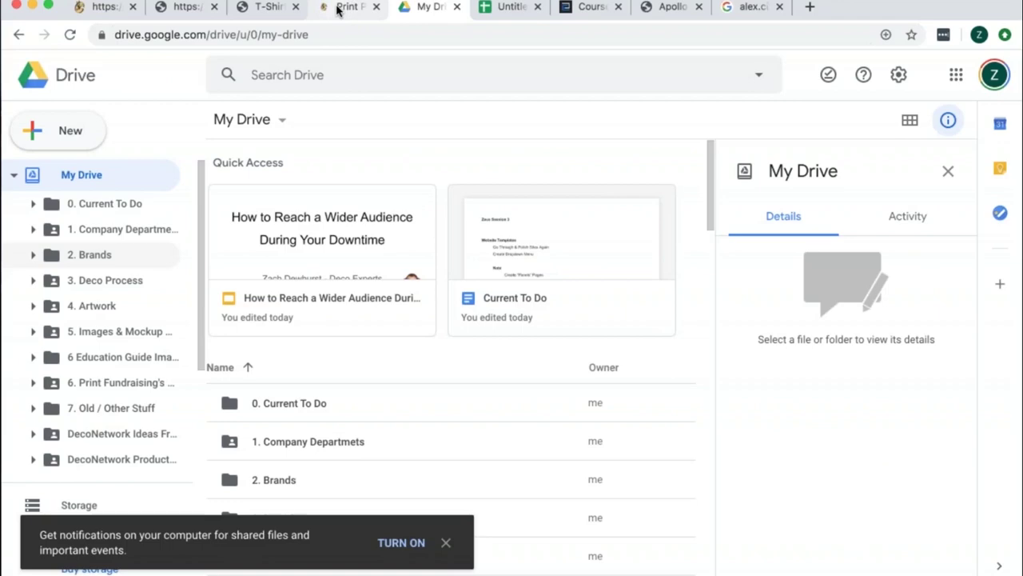
left_click(338, 8)
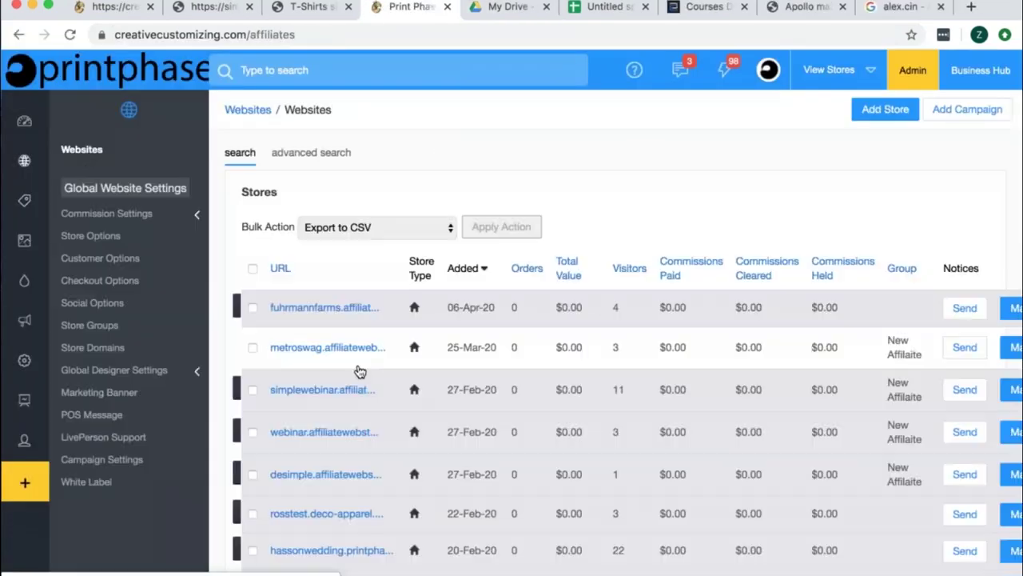
Open the simplewebinar store's domain settings and bring up its primary affiliatewebstores.com domain for editing.
left_click(345, 443)
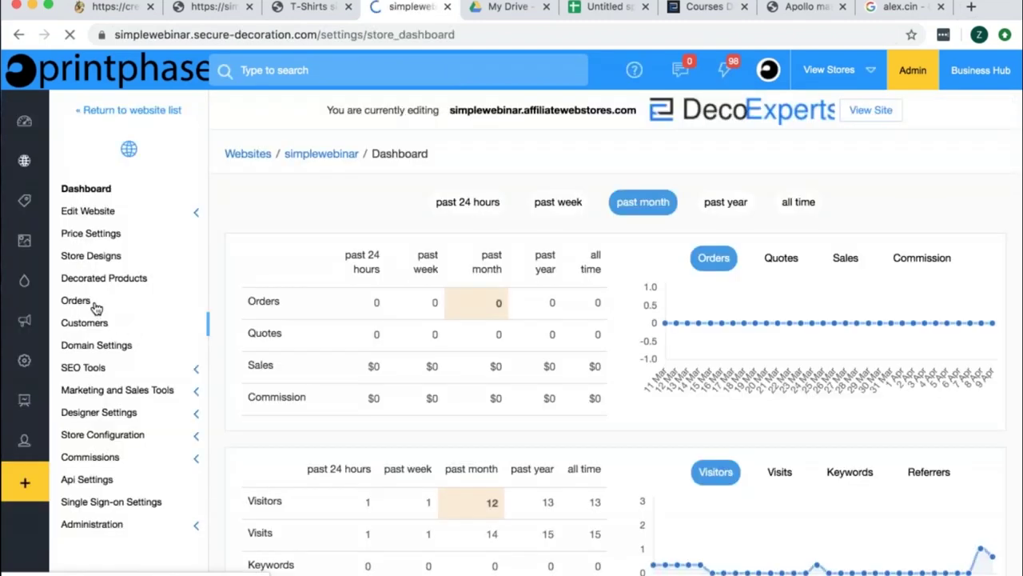
left_click(97, 345)
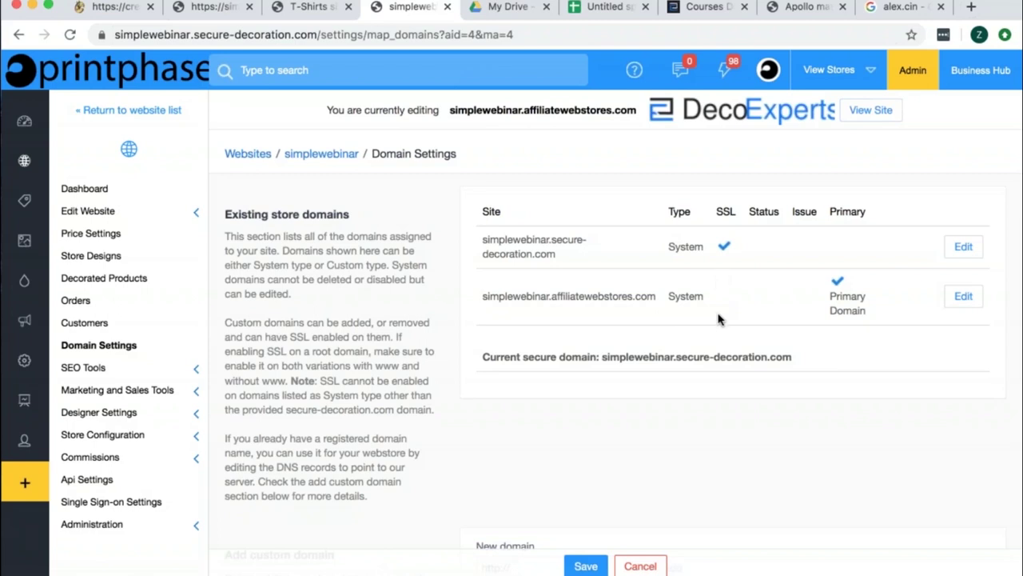
left_click(974, 300)
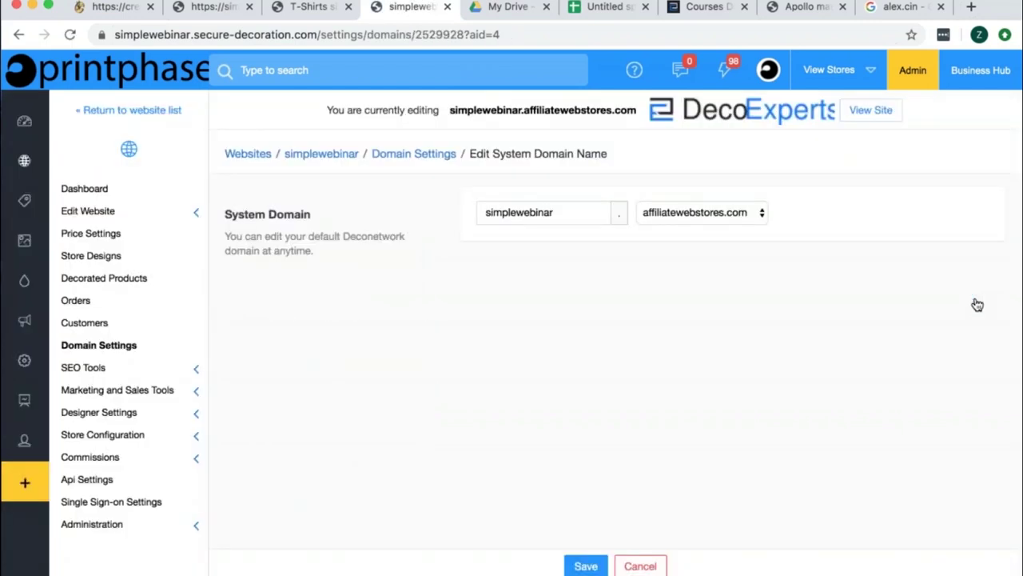
Change the simplewebinar store's system domain to deco-apparel.com and save it.
left_click(687, 213)
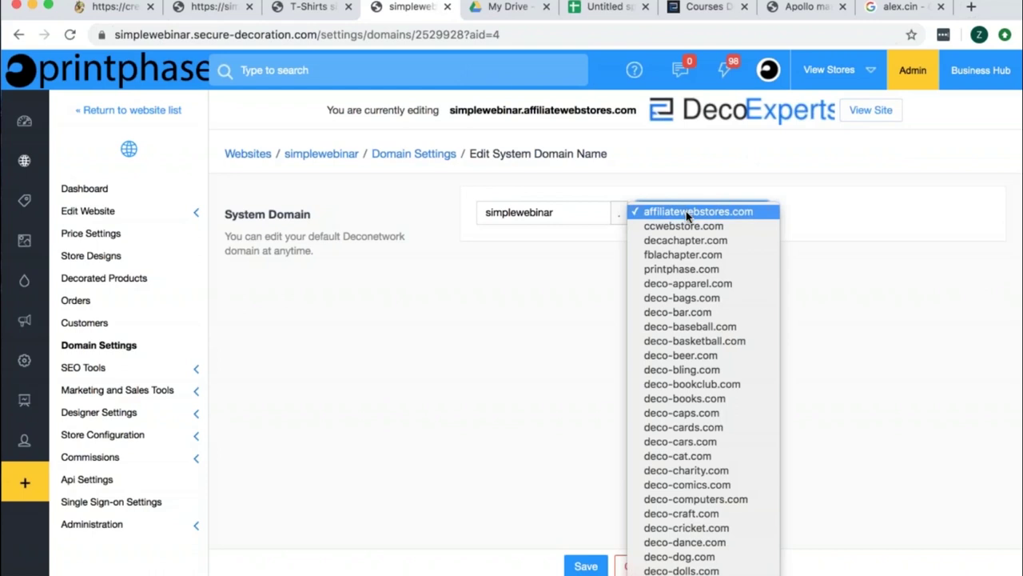
left_click(714, 283)
left_click(586, 566)
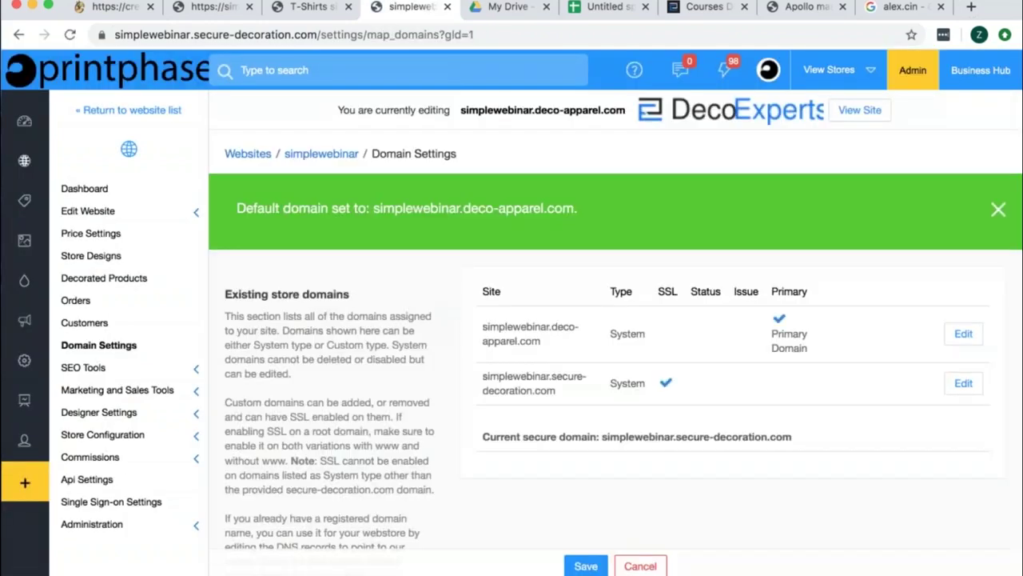
Add simplewebinar.affiliatewebstores.com as a custom domain, reusing the store name copied from the existing domain list.
scroll(540, 376, "down", 5)
left_click(540, 374)
scroll(541, 367, "up", 3)
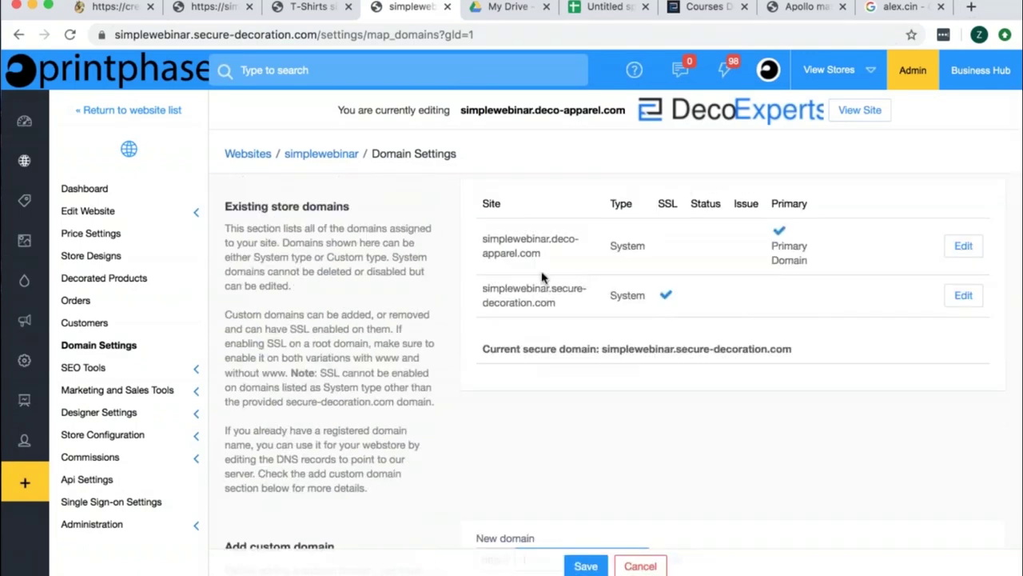
left_click_drag(549, 238, 481, 240)
key("super+c")
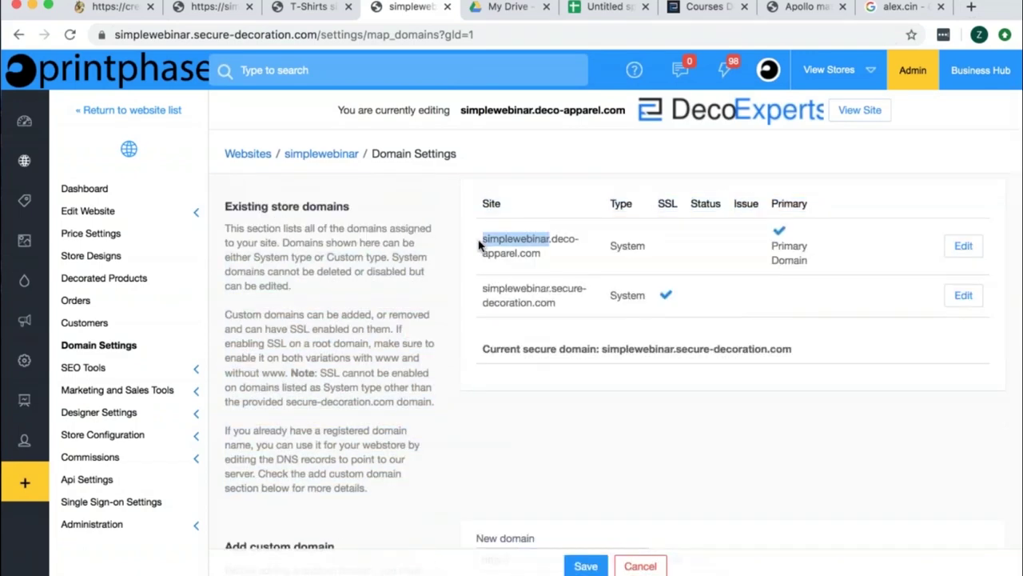
scroll(515, 320, "down", 3)
left_click(520, 300)
key("super+v")
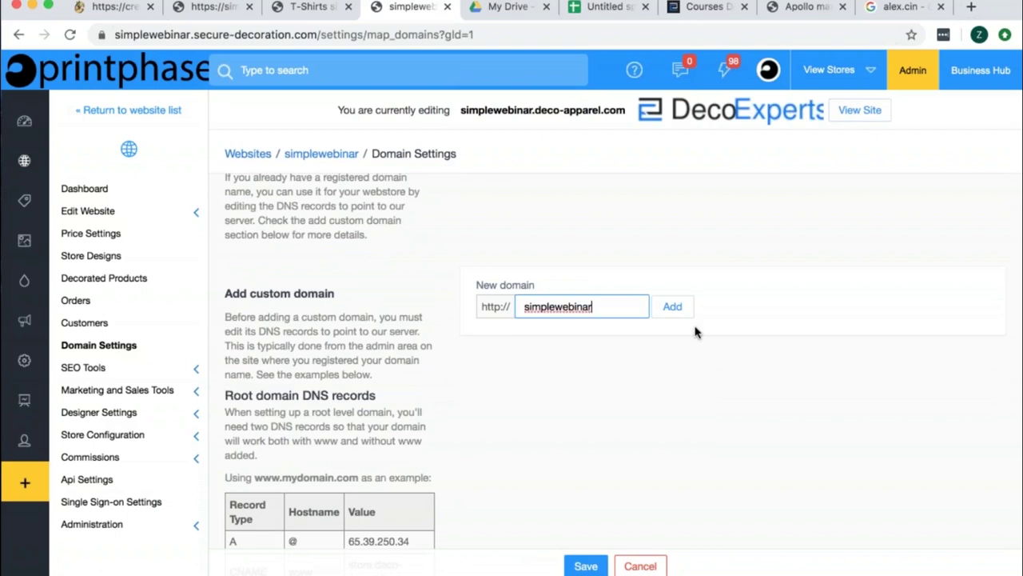
type(".affiliatewebs")
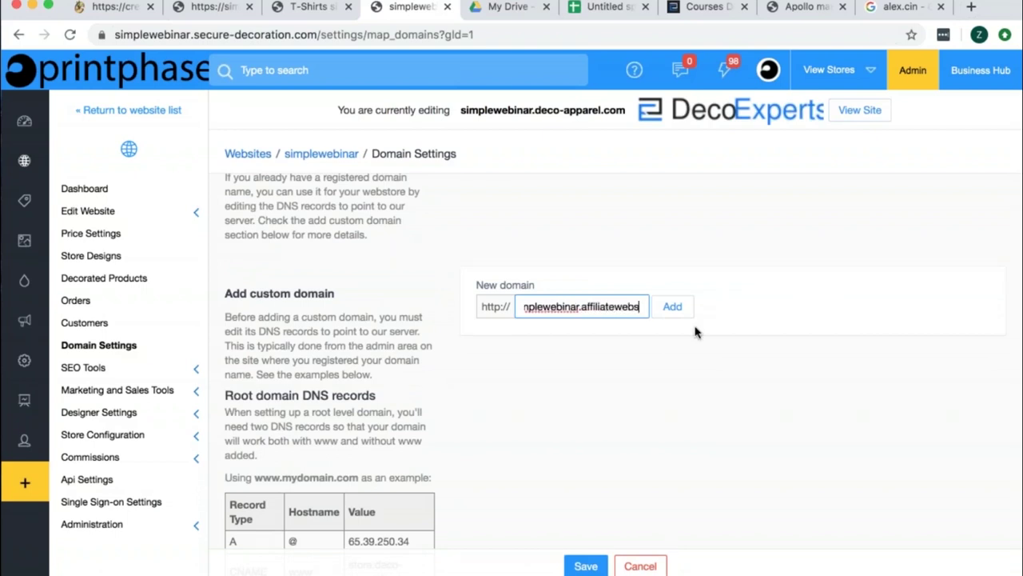
type("tores.com")
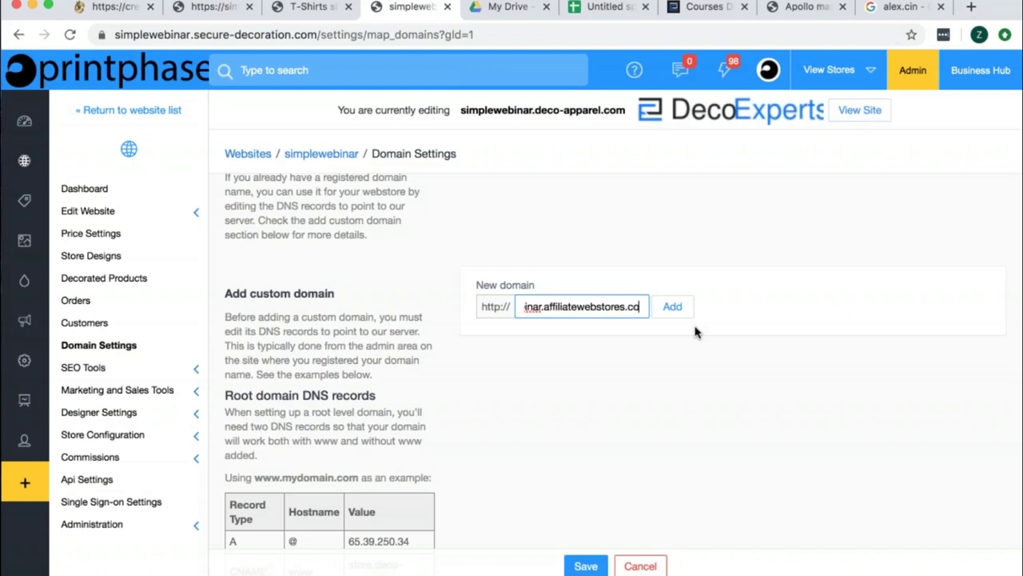
left_click(681, 308)
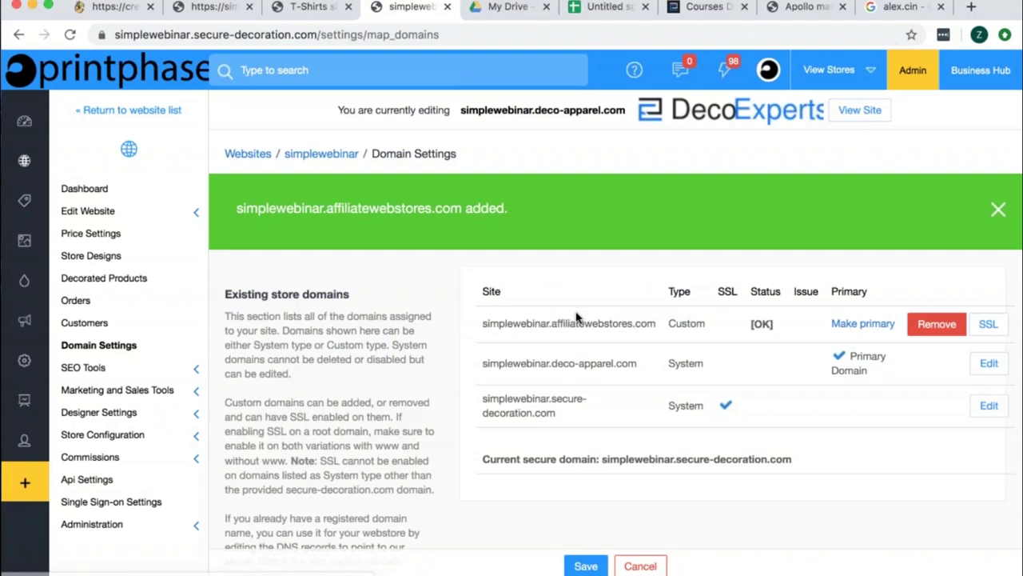
Set up a free Let's Encrypt SSL certificate for simplewebinar.affiliatewebstores.com and return to the store's domain settings.
left_click(991, 326)
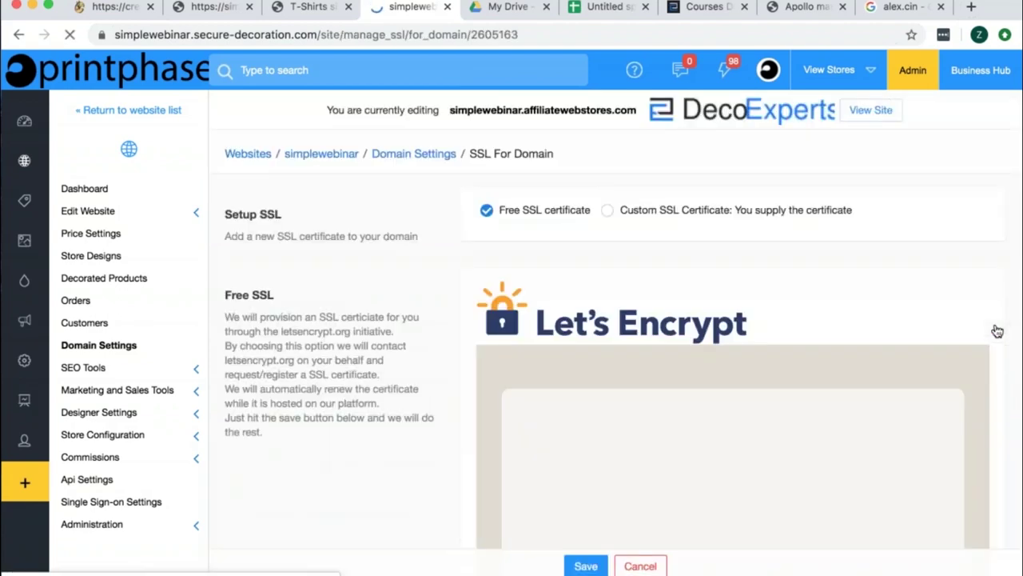
left_click(586, 565)
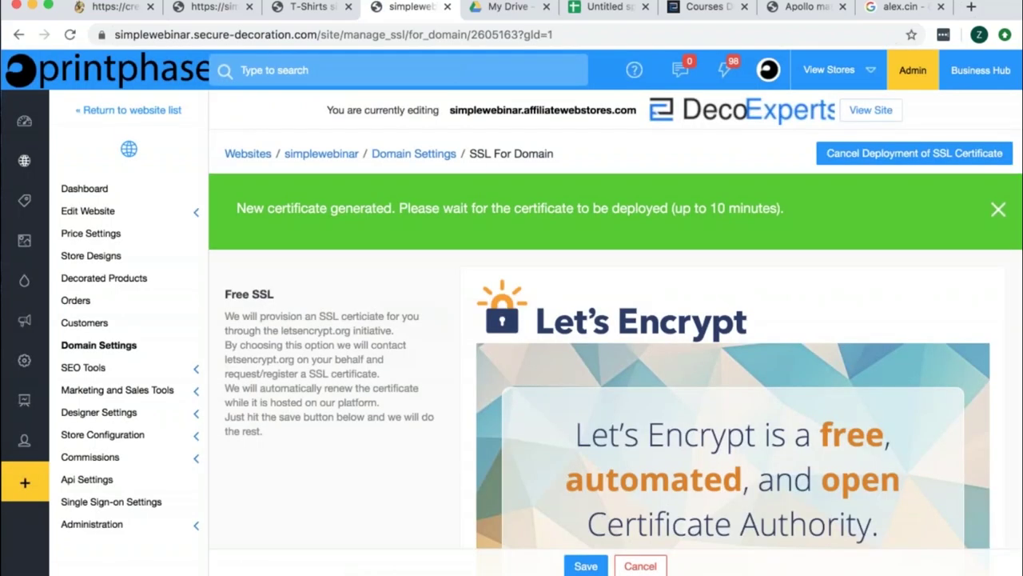
left_click(415, 160)
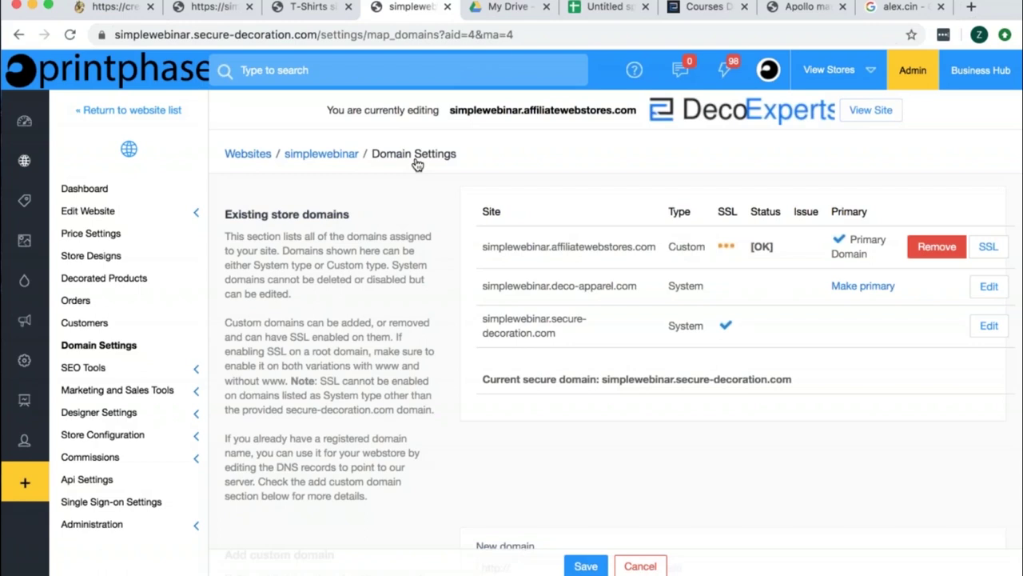
Fill the admin search with the suggested DecoExperts contact e-mail.
left_click(406, 70)
type("dec")
key("Down")
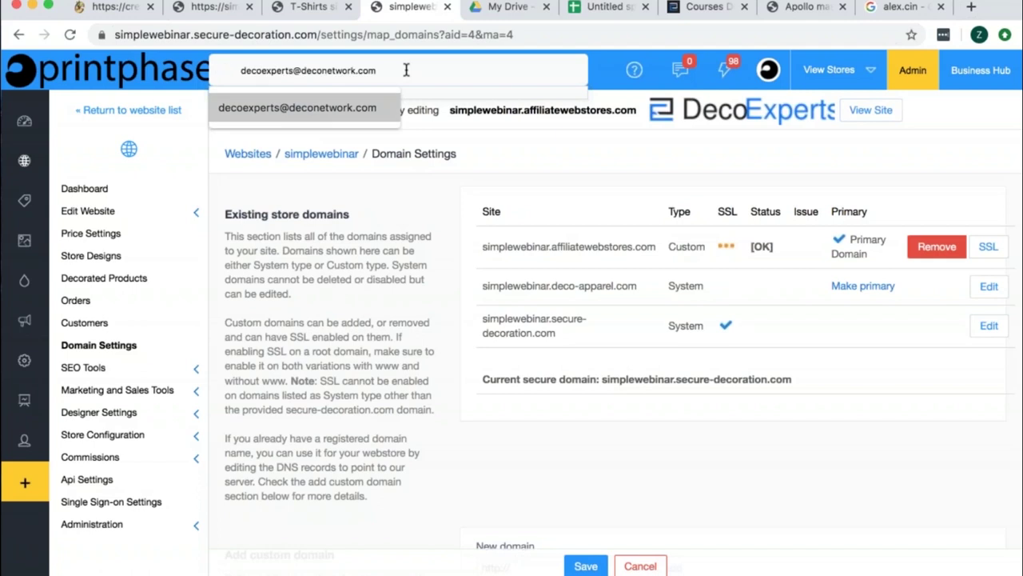